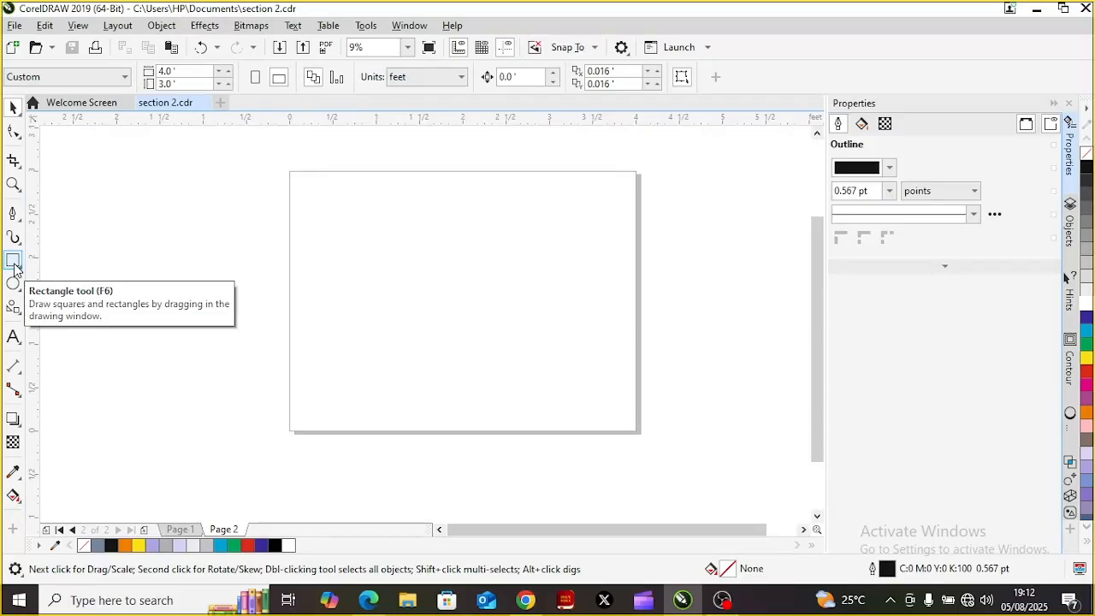
- Draw a rectangle about 4.04 by 3.02 ft over the page and a 4 by 3 ft page frame, deleting each one
{"action": "left_click", "coordinate": [14, 266]}
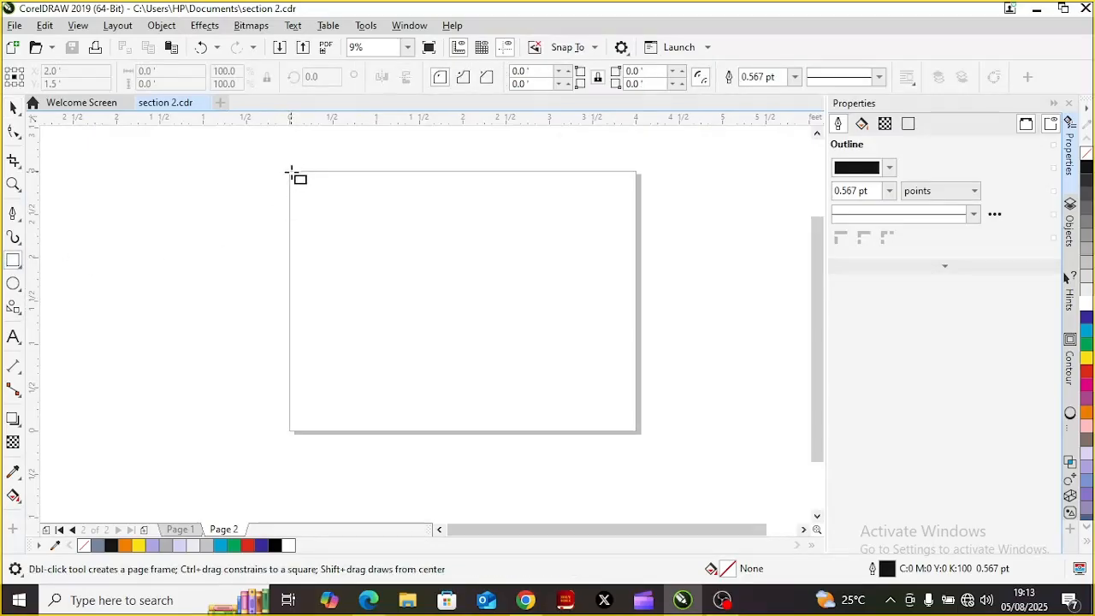
{"action": "mouse_move", "coordinate": [288, 171]}
{"action": "left_mouse_down"}
{"action": "mouse_move", "coordinate": [388, 298]}
{"action": "mouse_move", "coordinate": [552, 377]}
{"action": "mouse_move", "coordinate": [638, 433]}
{"action": "left_mouse_up"}
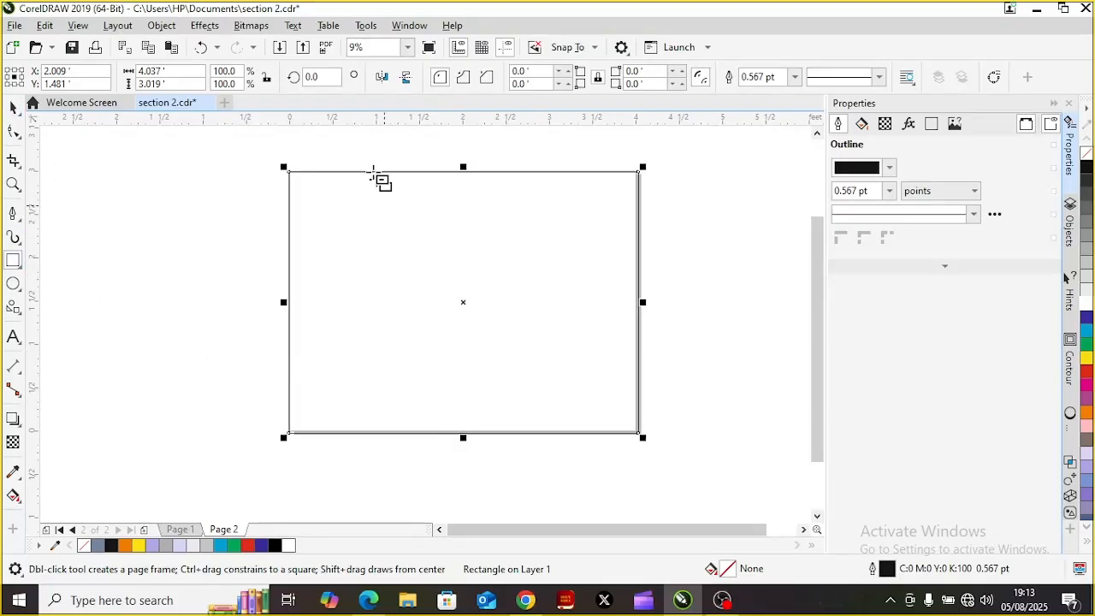
{"action": "left_click", "coordinate": [14, 106]}
{"action": "left_click", "coordinate": [462, 333]}
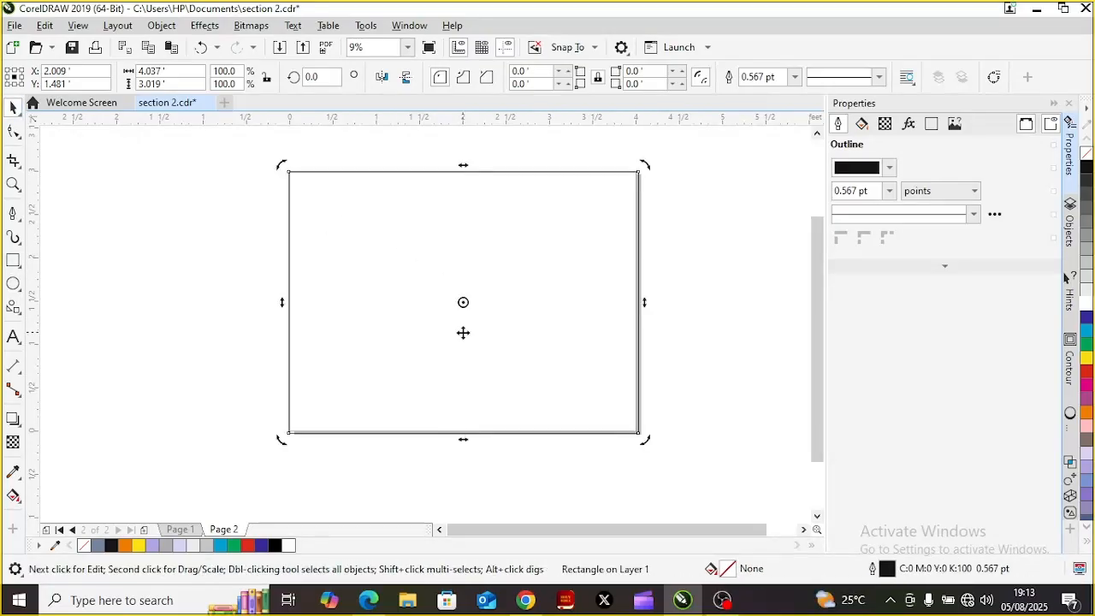
{"action": "key", "text": "Escape"}
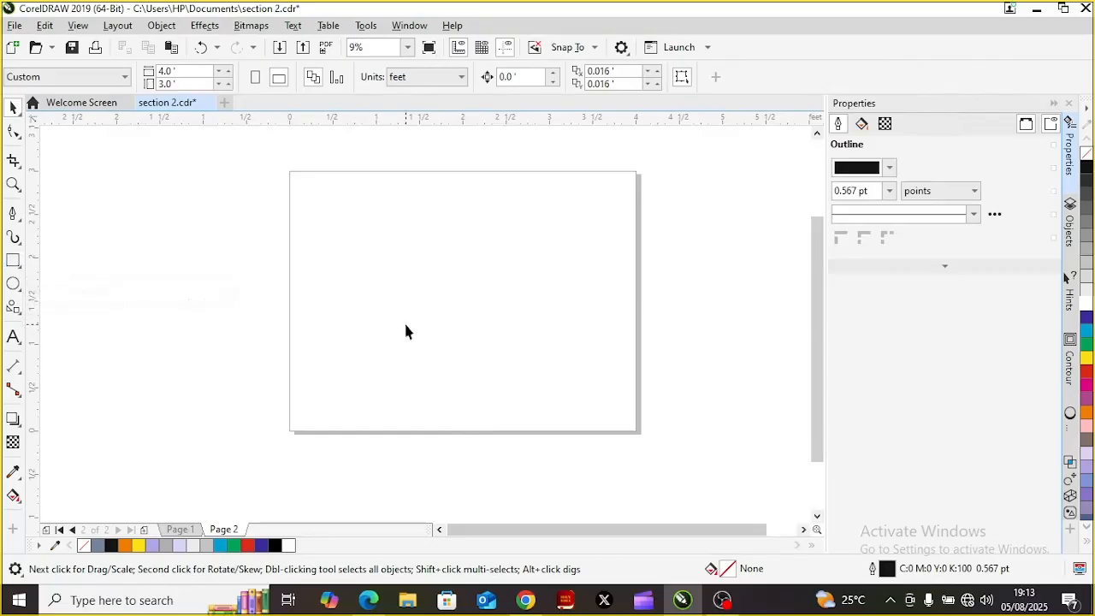
{"action": "double_click", "coordinate": [12, 261]}
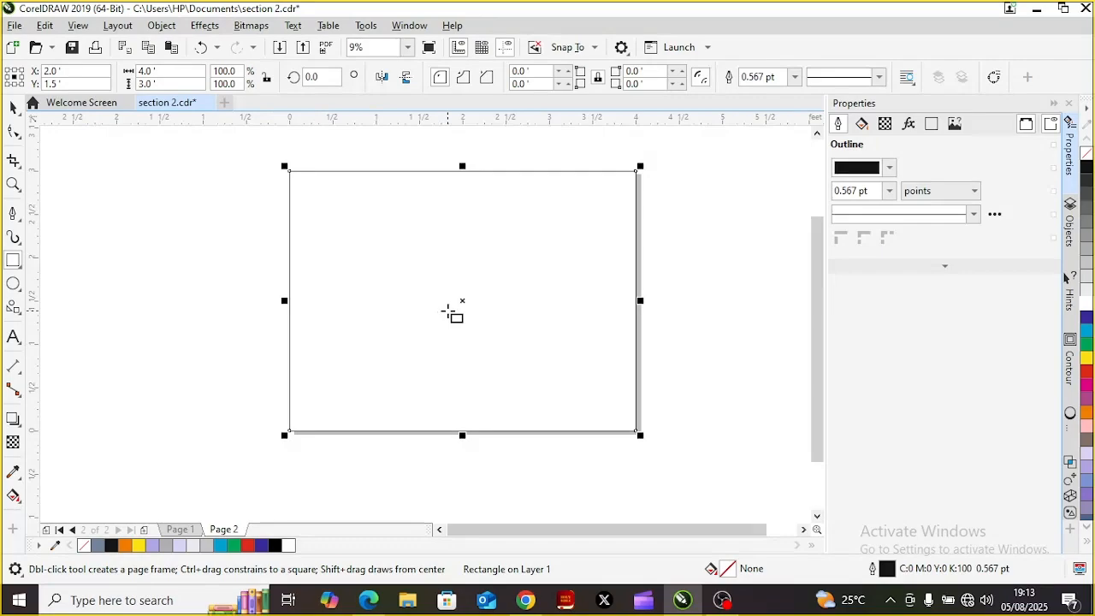
{"action": "key", "text": "Delete"}
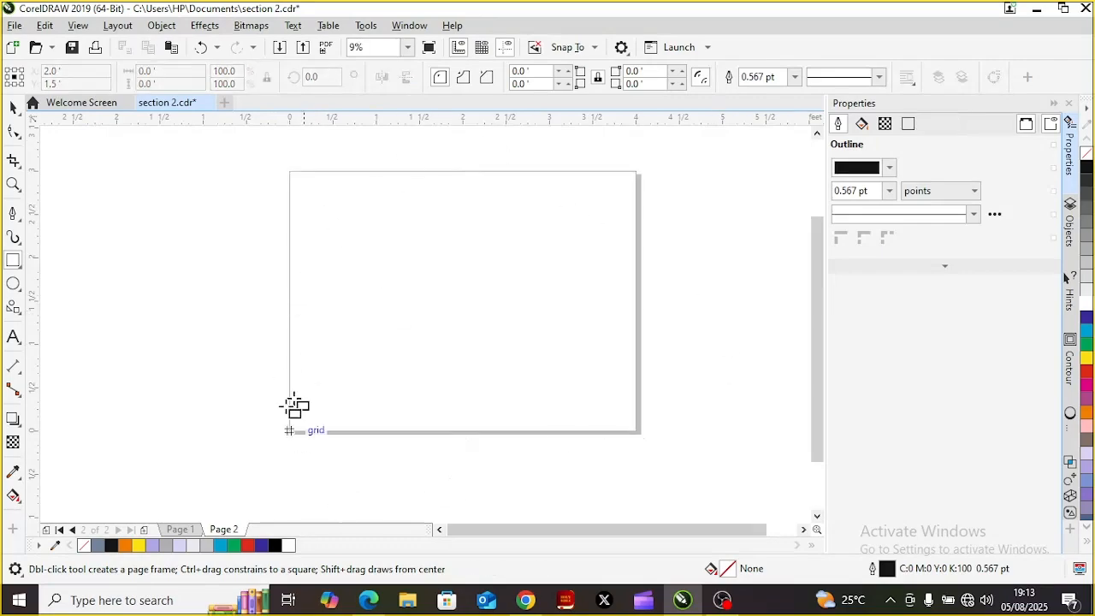
- Create a 4 by 3 ft rectangle that exactly frames the page
{"action": "double_click", "coordinate": [15, 265]}
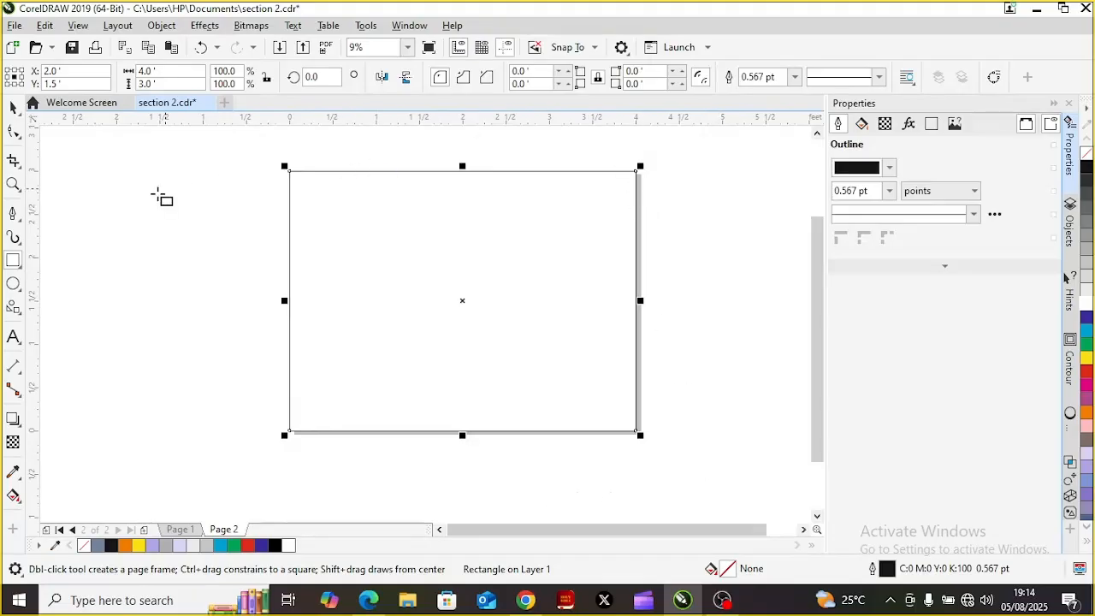
{"action": "left_click", "coordinate": [12, 110]}
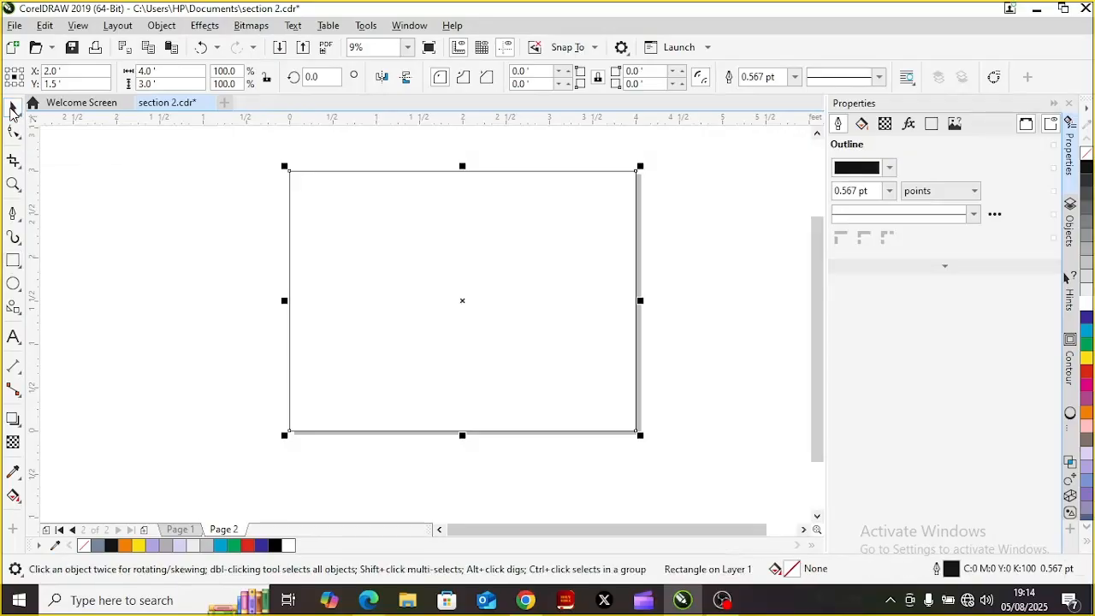
- Draw a perfect circle about 1.45 ft in diameter outside the page, just left of the frame
{"action": "left_click", "coordinate": [22, 308]}
{"action": "mouse_move", "coordinate": [23, 290]}
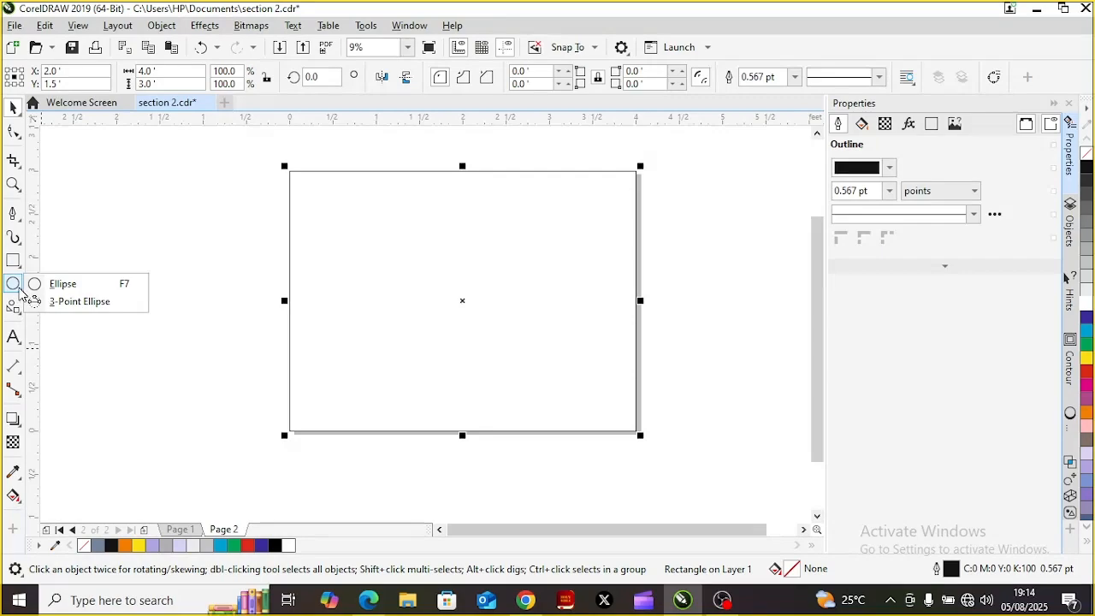
{"action": "left_click", "coordinate": [22, 289]}
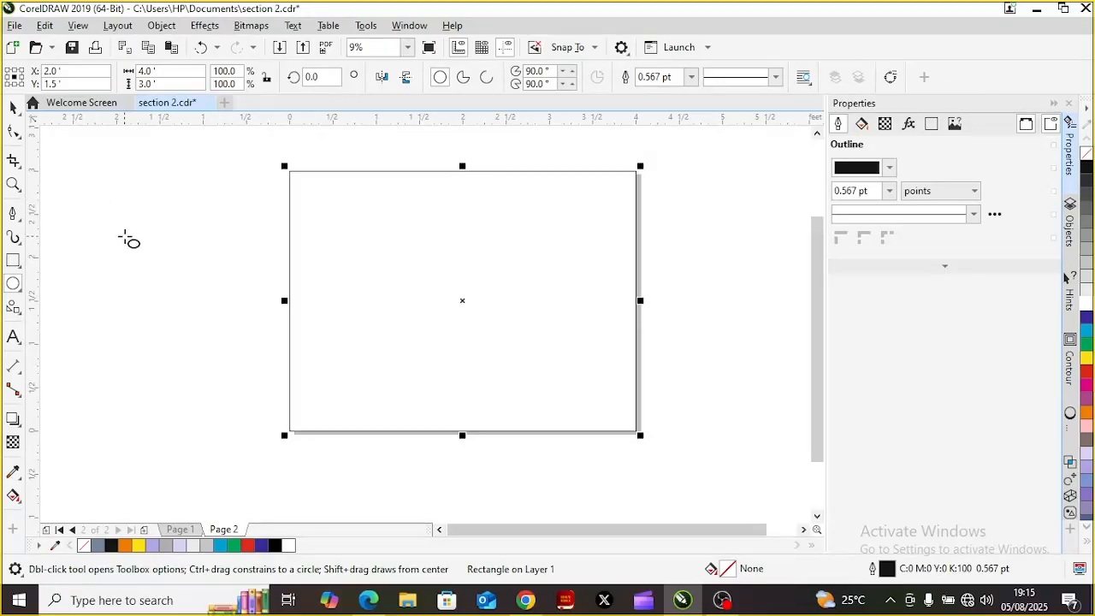
{"action": "left_click_drag", "start_coordinate": [131, 242], "coordinate": [220, 368]}
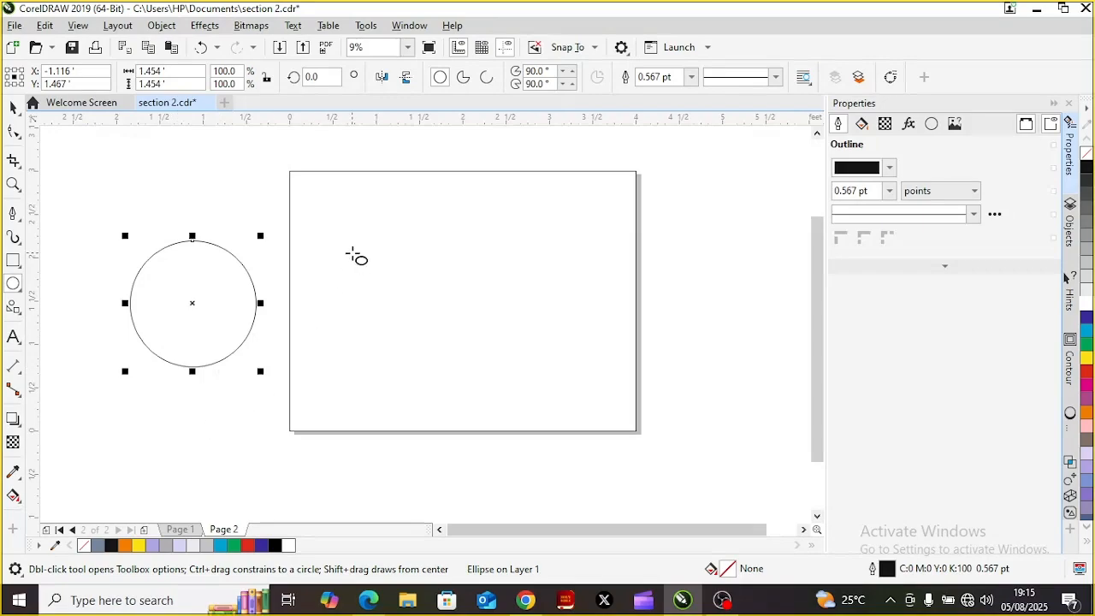
- Draw an upright ellipse about 1.52 by 1.81 ft inside the page frame and delete it
{"action": "left_click_drag", "start_coordinate": [353, 254], "coordinate": [484, 410]}
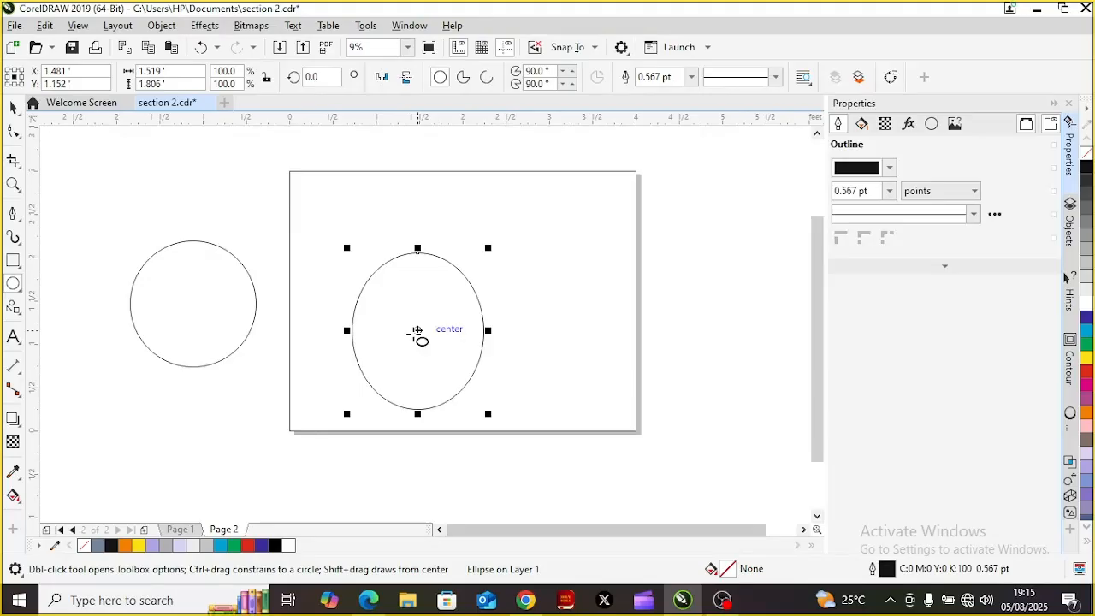
{"action": "key", "text": "Delete"}
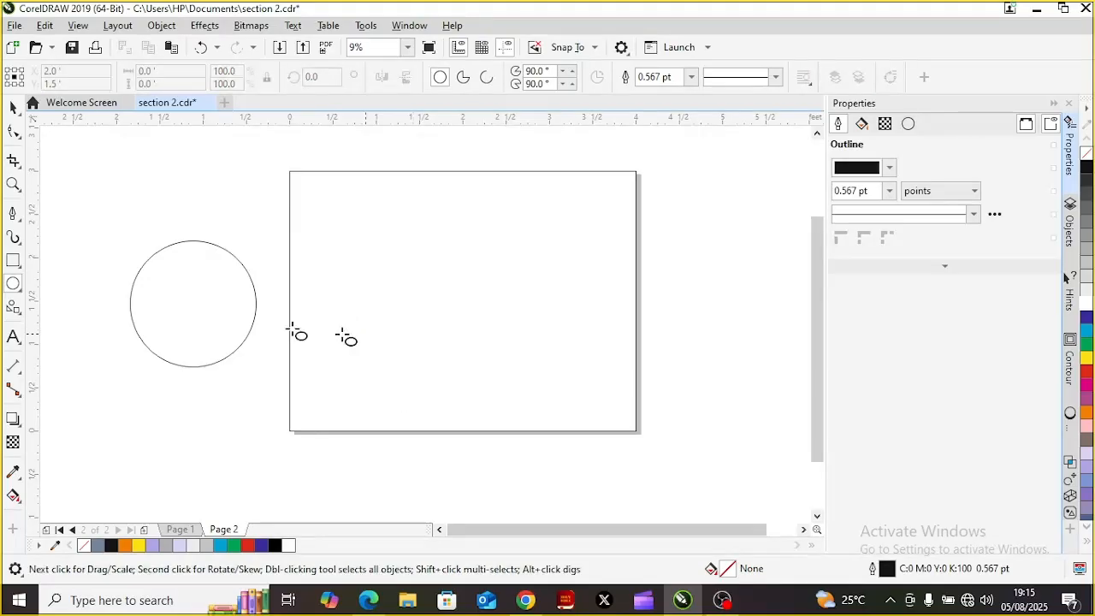
- Draw a flat, slightly tilted 3-point ellipse about 1.72 by 0.36 ft in the upper-left part of the page
{"action": "left_click", "coordinate": [20, 290]}
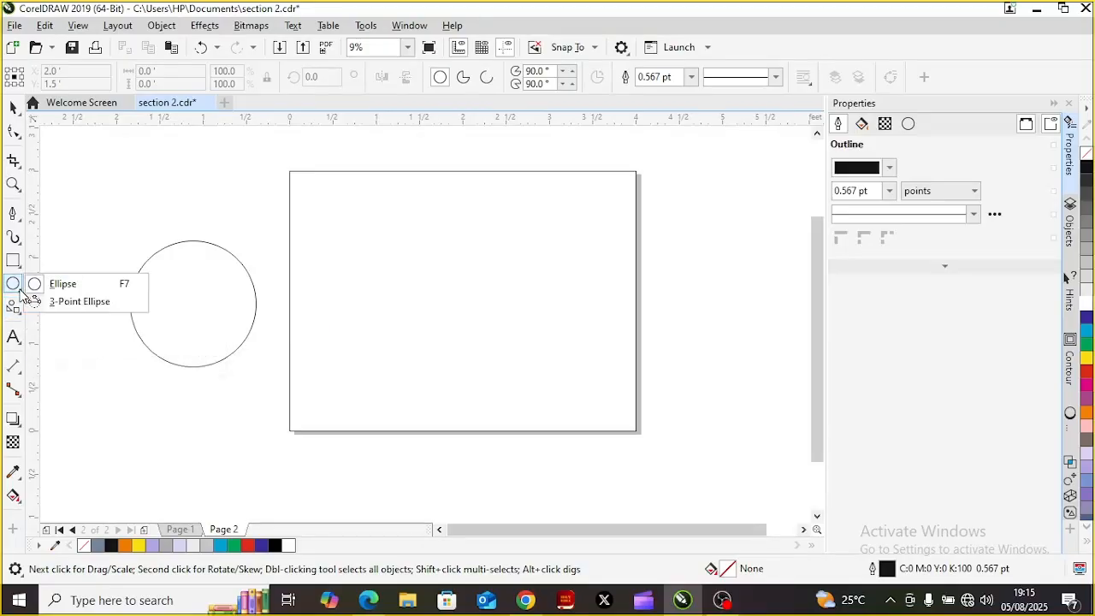
{"action": "left_click", "coordinate": [74, 302]}
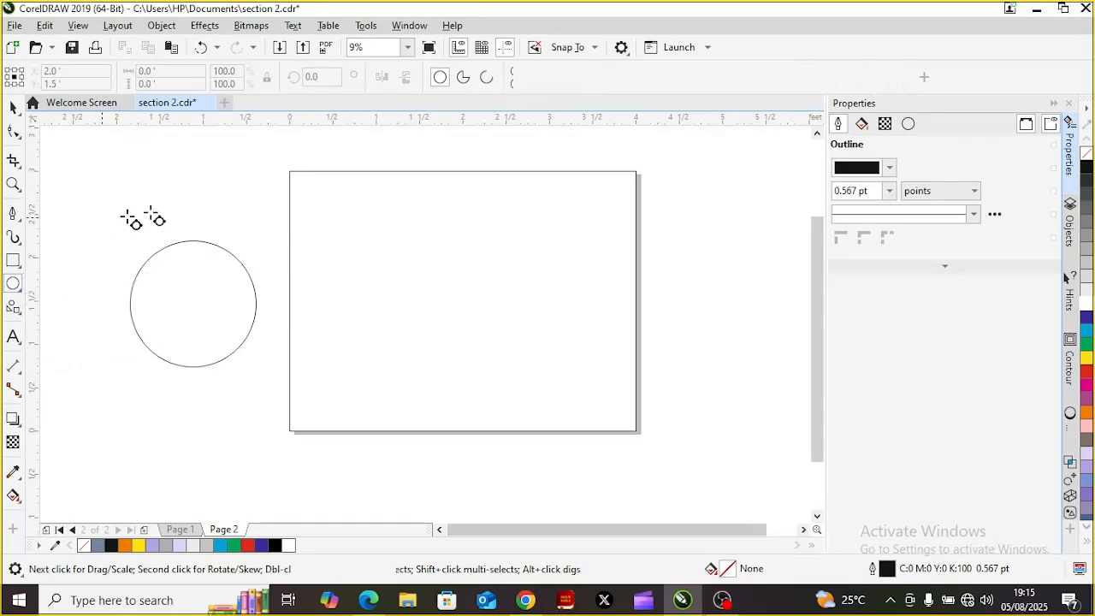
{"action": "left_click_drag", "start_coordinate": [335, 235], "coordinate": [300, 237]}
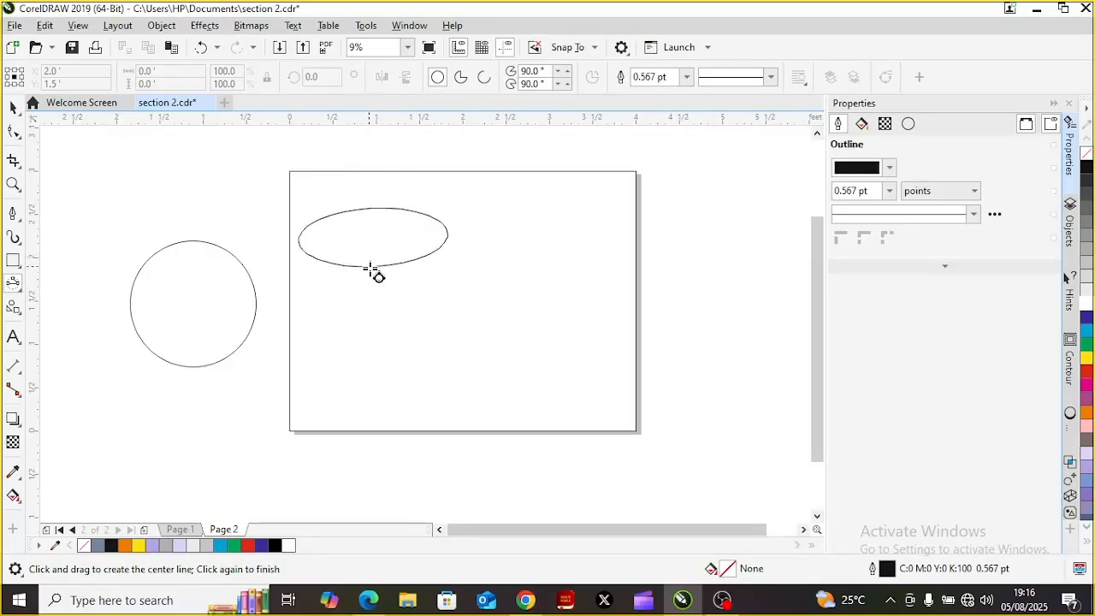
{"action": "left_click", "coordinate": [439, 253]}
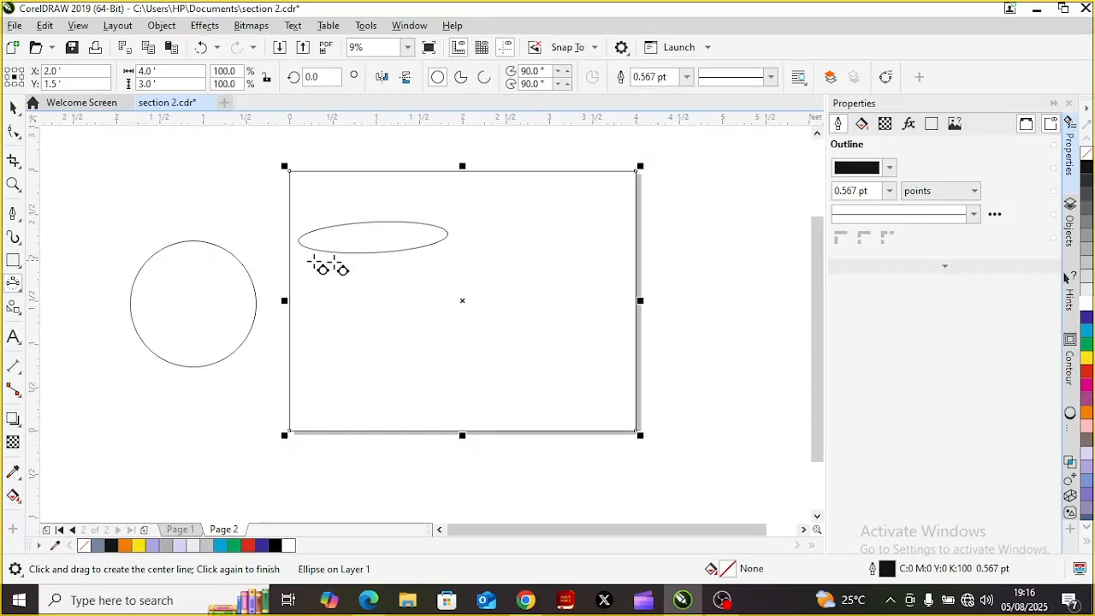
- Enlarge the flat ellipse proportionally to about 2.9 by 0.61 ft
{"action": "left_click", "coordinate": [19, 293]}
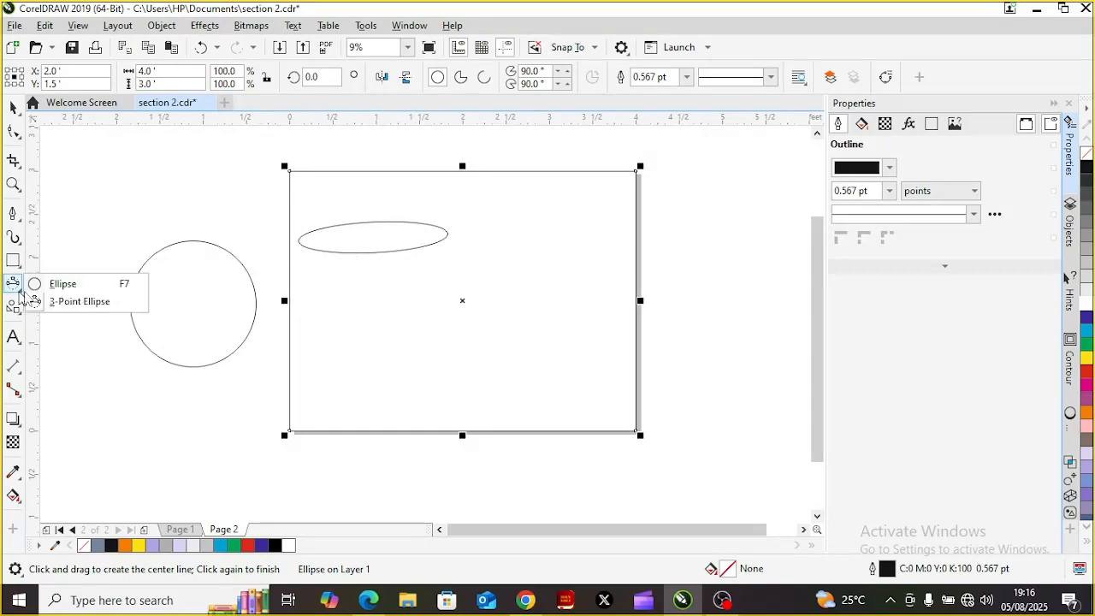
{"action": "left_click", "coordinate": [351, 250]}
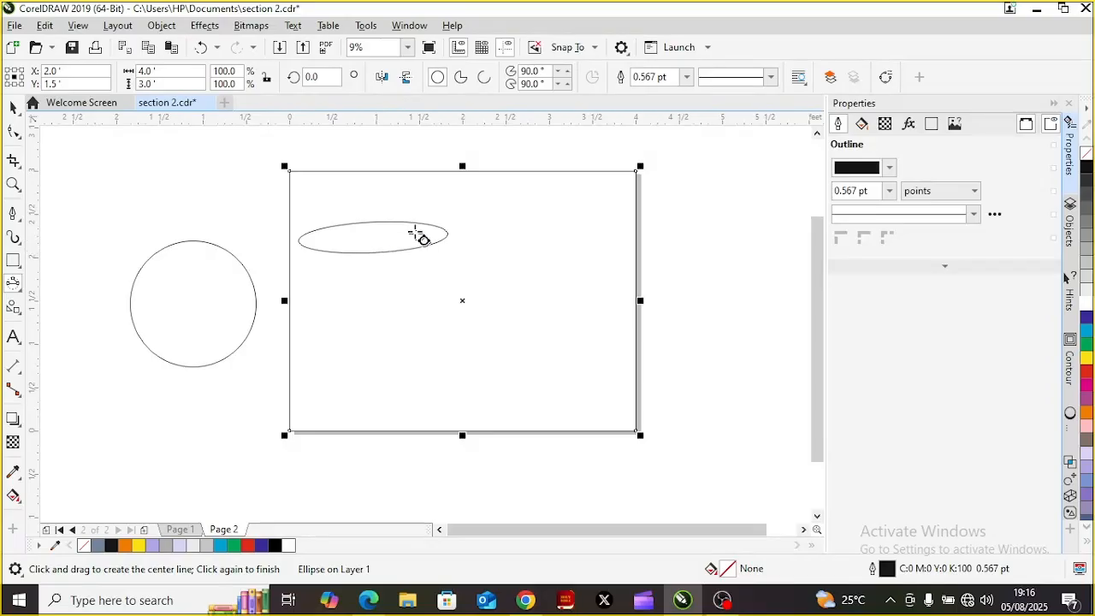
{"action": "left_click", "coordinate": [370, 253]}
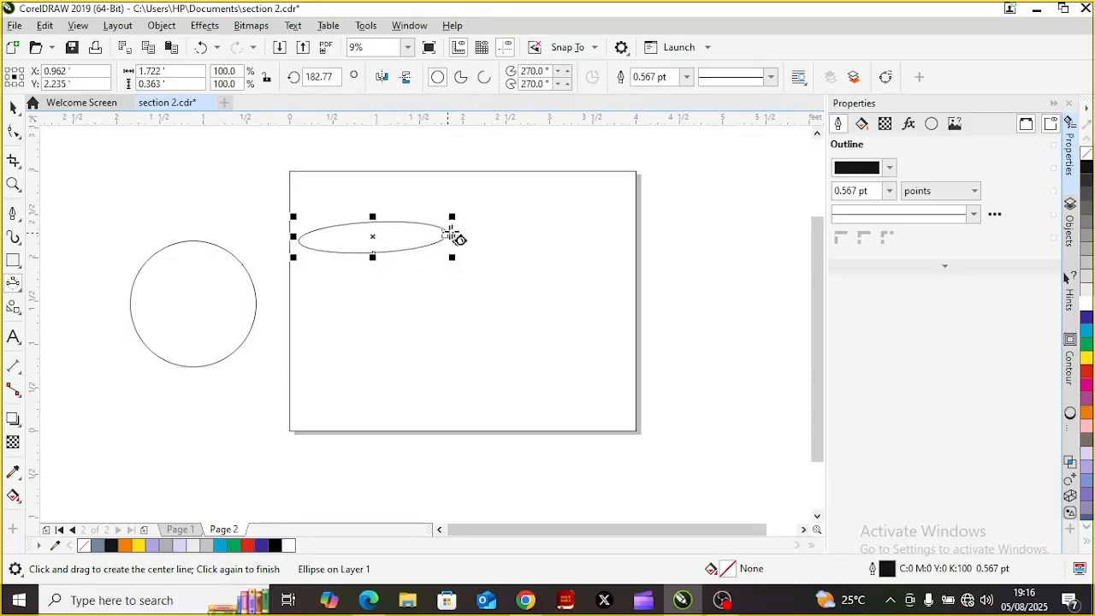
{"action": "left_click_drag", "start_coordinate": [453, 260], "coordinate": [559, 313]}
- Scale the circle beside the page up to about 1.83 ft, and reduce it to about 1.43 ft in diameter
{"action": "left_click", "coordinate": [222, 299]}
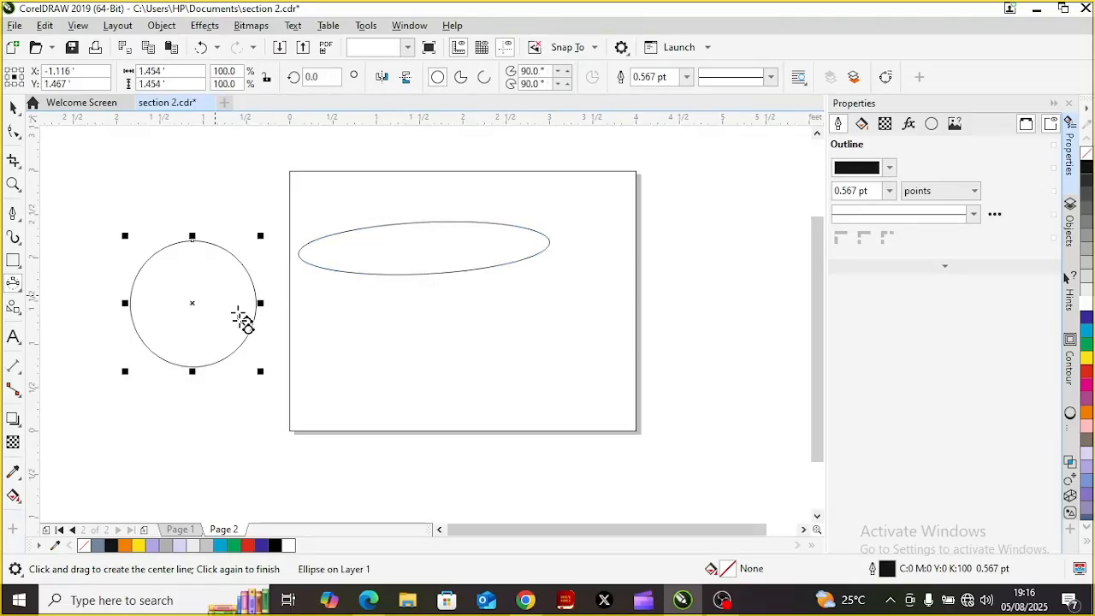
{"action": "left_click_drag", "start_coordinate": [261, 377], "coordinate": [296, 405]}
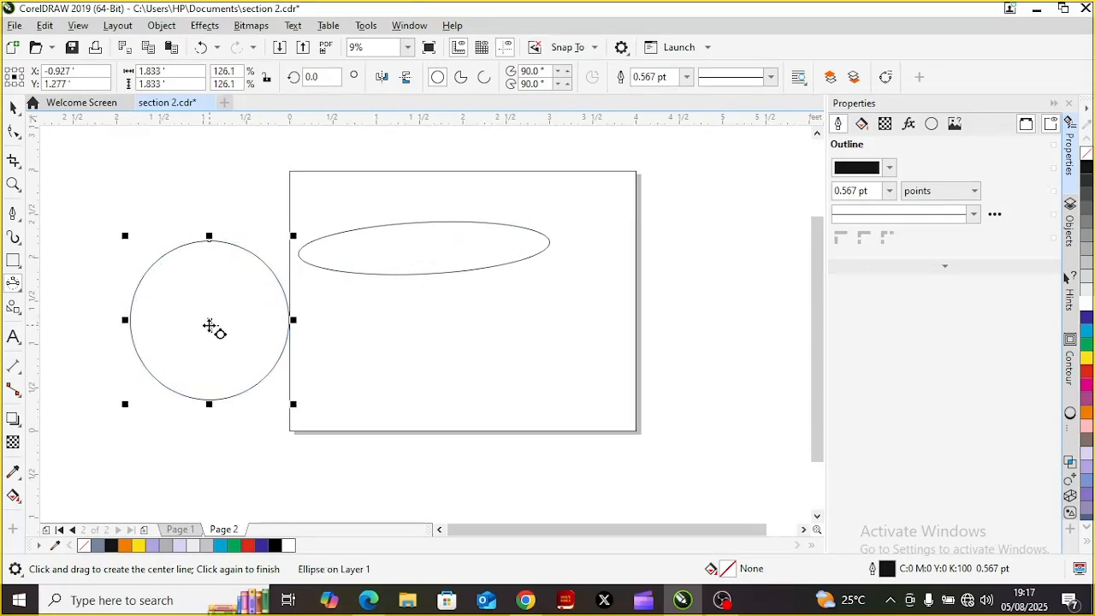
{"action": "left_click_drag", "start_coordinate": [293, 403], "coordinate": [273, 376]}
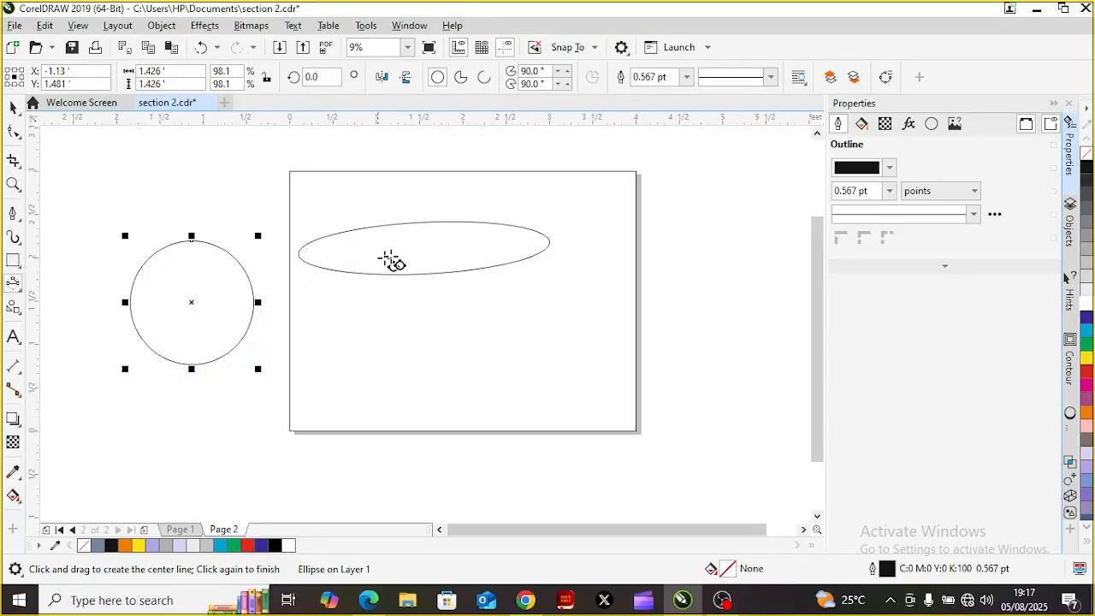
- Shrink the flat ellipse proportionally to about 1.72 by 0.36 ft, and stretch its width to about 2.11 ft
{"action": "left_click", "coordinate": [395, 258]}
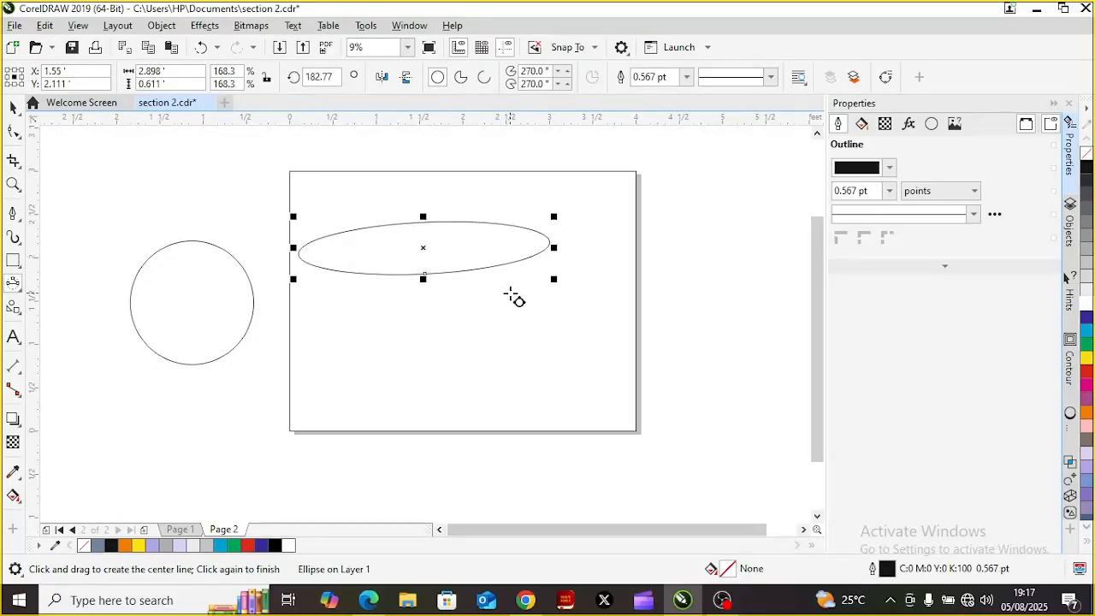
{"action": "left_click_drag", "start_coordinate": [553, 281], "coordinate": [501, 262]}
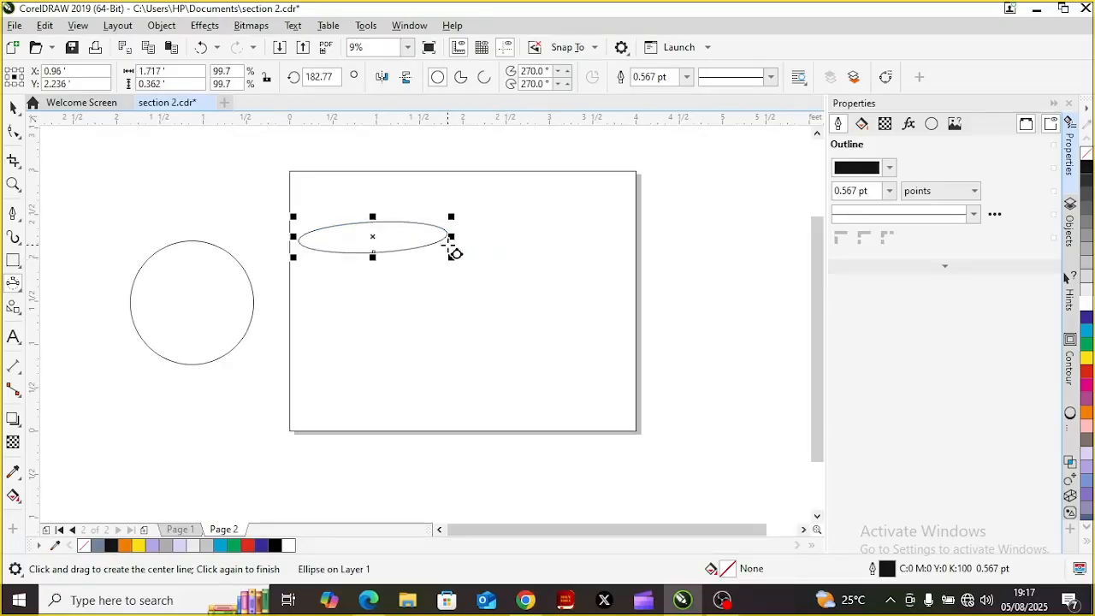
{"action": "left_click_drag", "start_coordinate": [450, 236], "coordinate": [484, 239]}
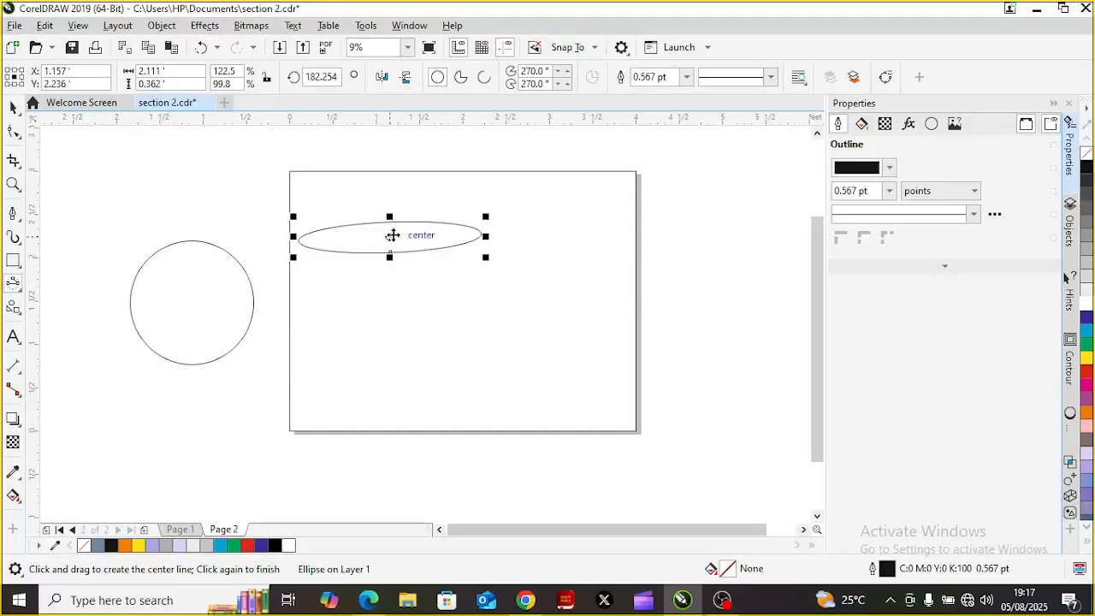
- Move the flat ellipse down to the lower-left part of the page and rotate it to about 234°
{"action": "left_click_drag", "start_coordinate": [388, 236], "coordinate": [386, 350]}
{"action": "left_click", "coordinate": [386, 351]}
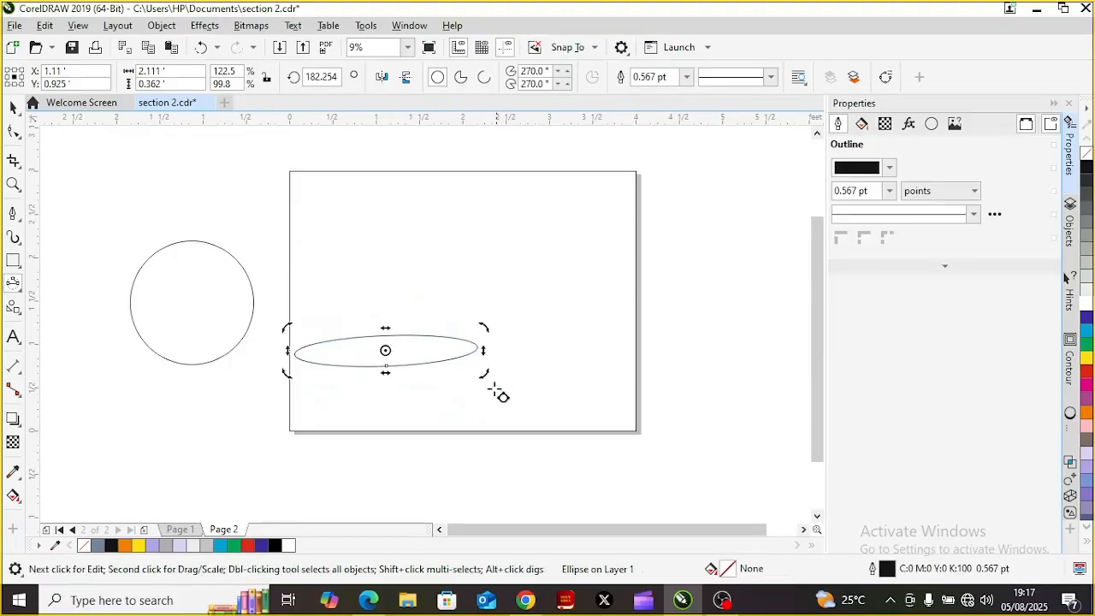
{"action": "left_click_drag", "start_coordinate": [482, 374], "coordinate": [453, 296]}
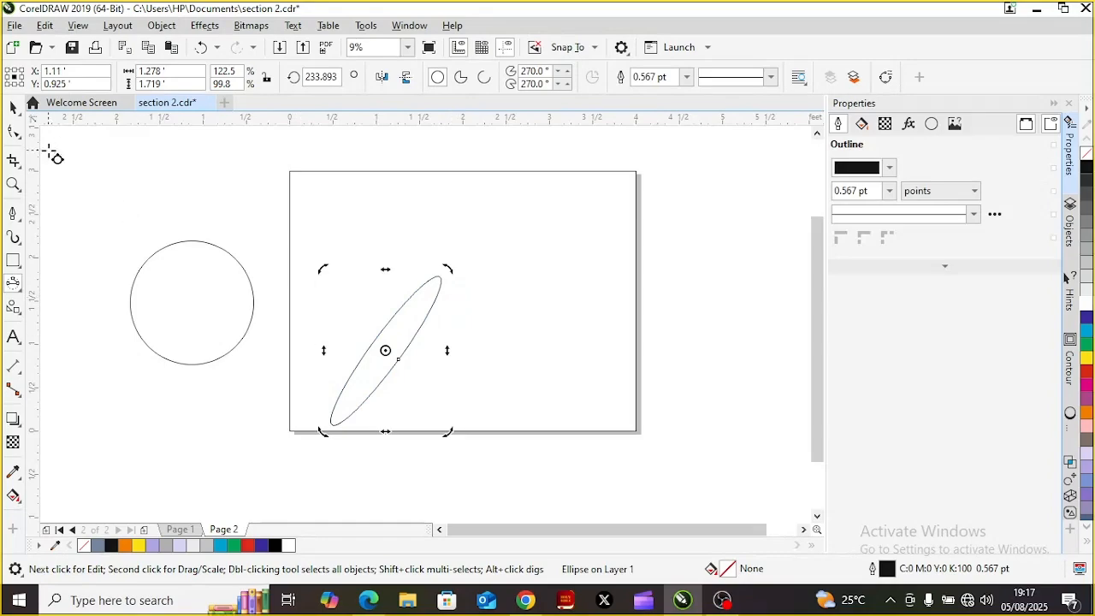
- Rotate the flat ellipse about its centre with the Pick tool, first to about 214° and finally to about 239°
{"action": "left_click", "coordinate": [15, 111]}
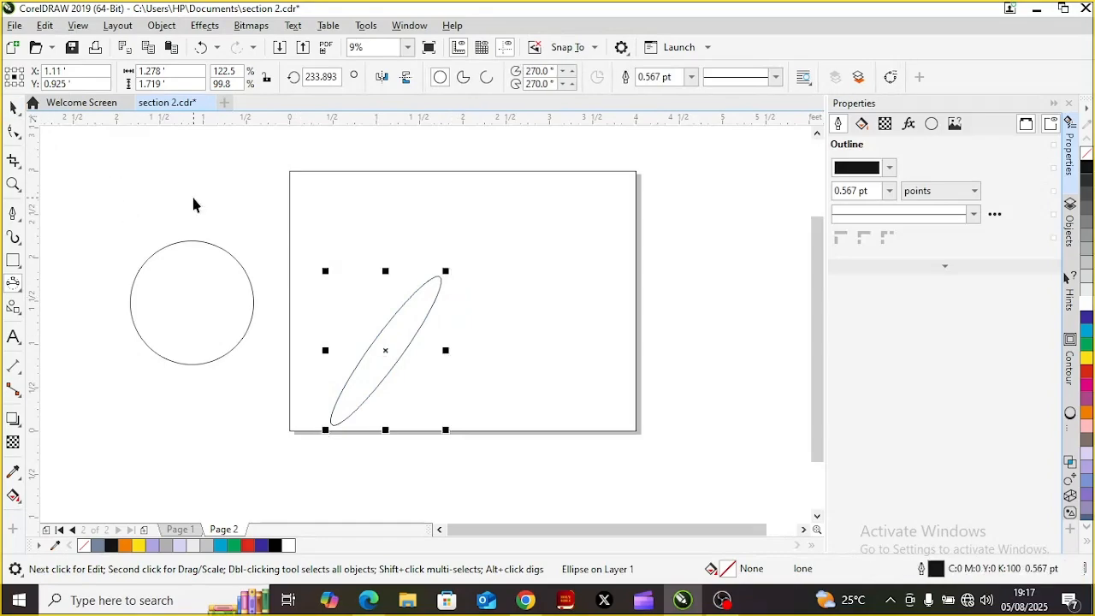
{"action": "left_click", "coordinate": [386, 351]}
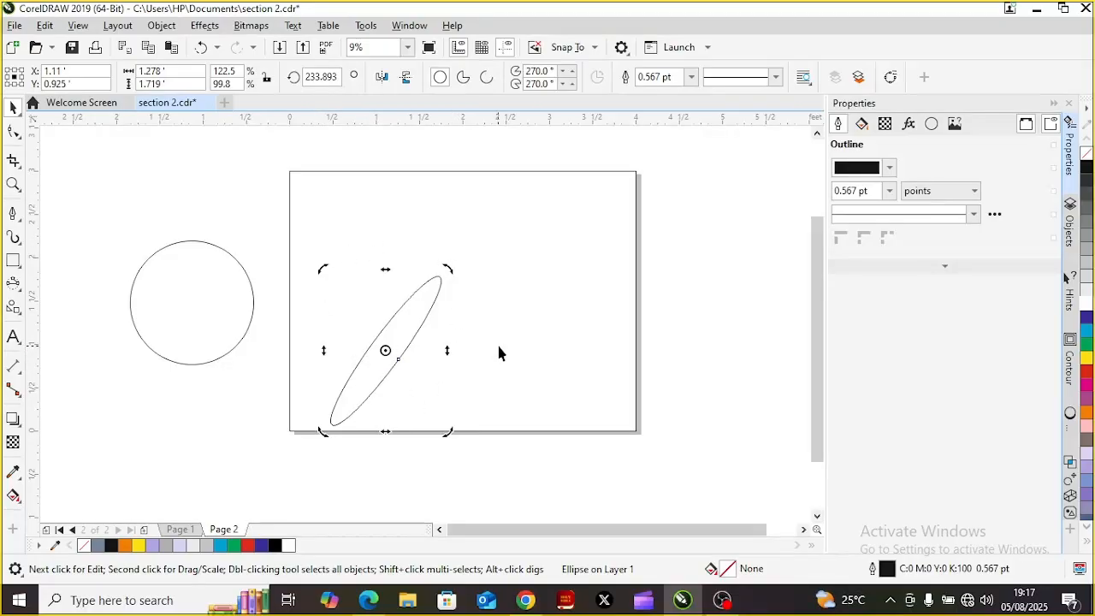
{"action": "left_click", "coordinate": [564, 339]}
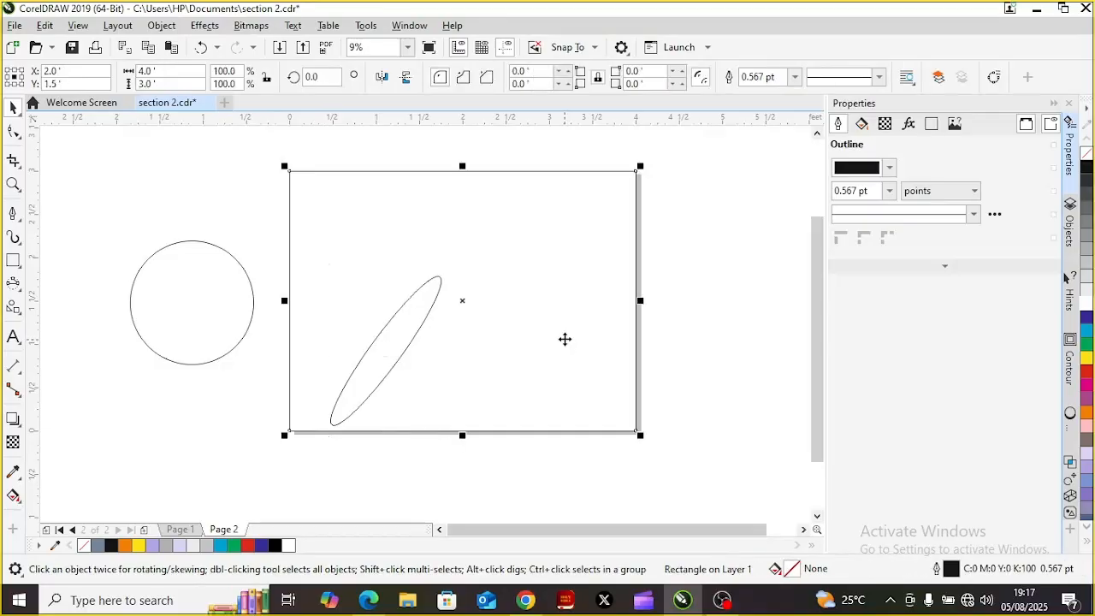
{"action": "left_click", "coordinate": [392, 352]}
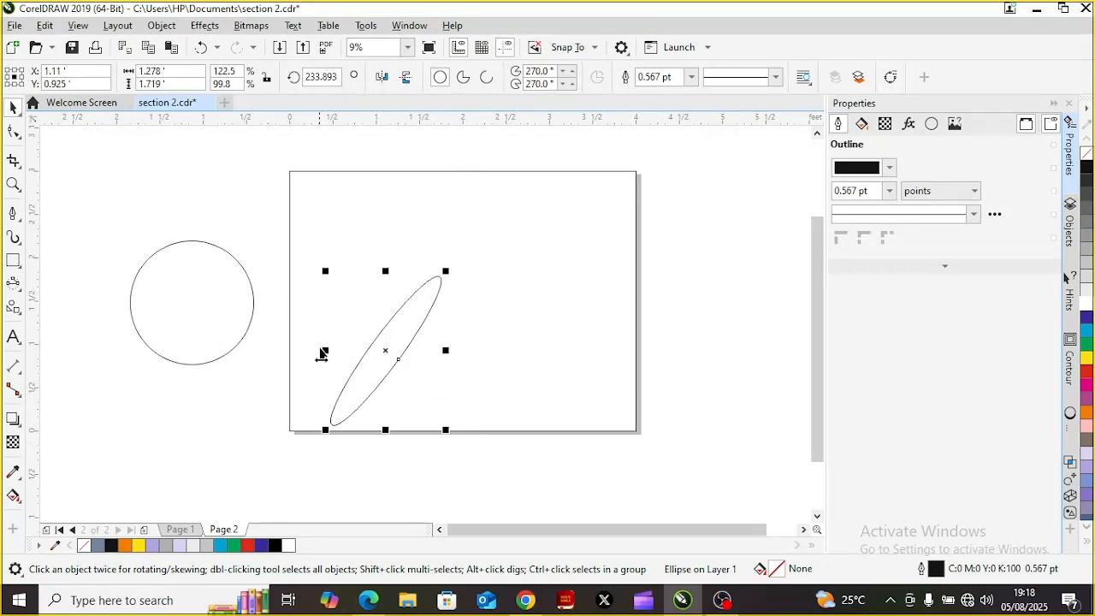
{"action": "left_click", "coordinate": [383, 350]}
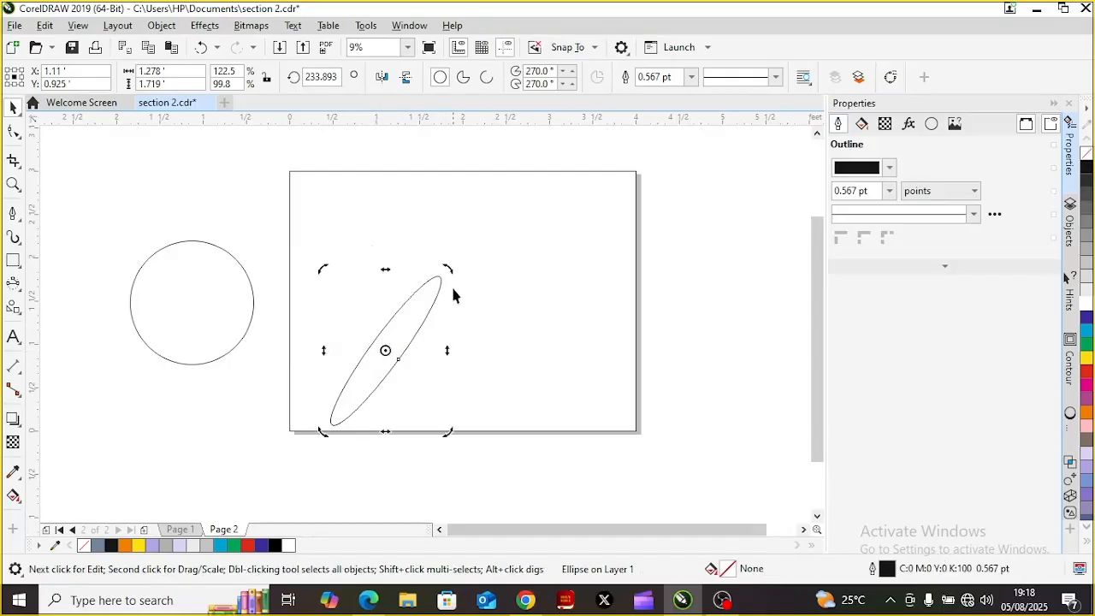
{"action": "left_click_drag", "start_coordinate": [447, 268], "coordinate": [460, 300]}
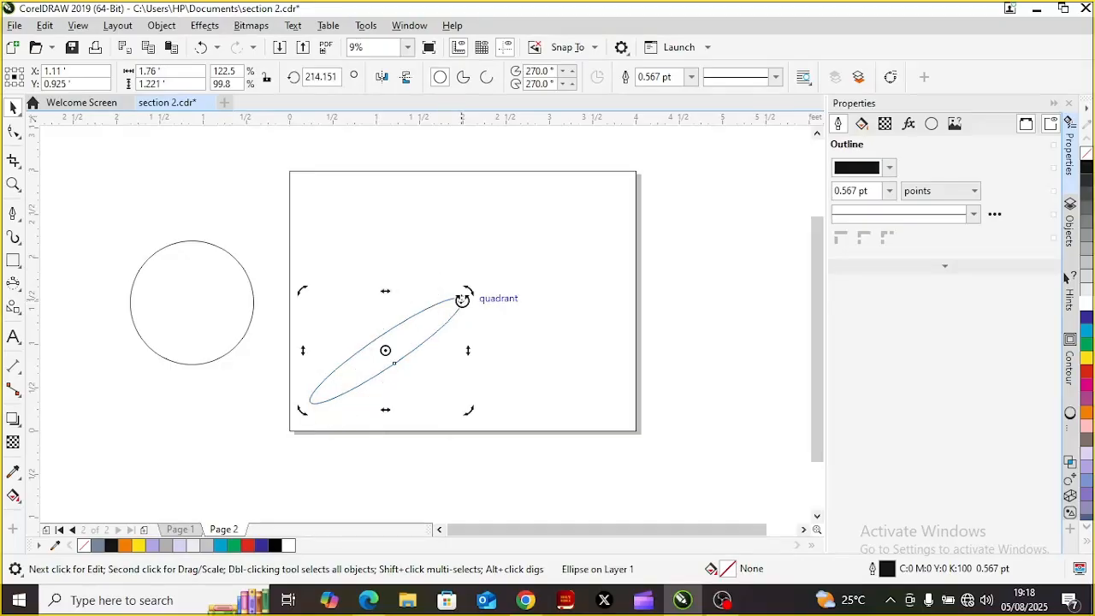
{"action": "left_click_drag", "start_coordinate": [469, 292], "coordinate": [441, 256]}
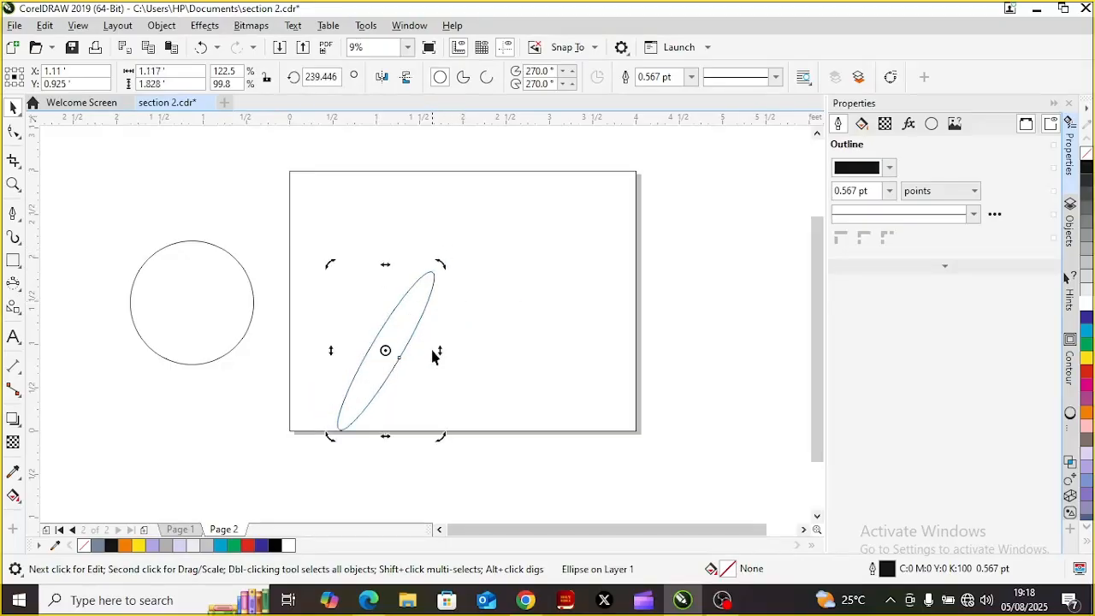
- Duplicate the tilted flat ellipse on the page and rotate the copy about its centre to about 227°
{"action": "mouse_move", "coordinate": [441, 351]}
{"action": "left_mouse_down"}
{"action": "mouse_move", "coordinate": [437, 376]}
{"action": "mouse_move", "coordinate": [432, 342]}
{"action": "mouse_move", "coordinate": [433, 416]}
{"action": "mouse_move", "coordinate": [369, 320]}
{"action": "mouse_move", "coordinate": [326, 288]}
{"action": "mouse_move", "coordinate": [428, 420]}
{"action": "mouse_move", "coordinate": [366, 251]}
{"action": "mouse_move", "coordinate": [430, 379]}
{"action": "mouse_move", "coordinate": [405, 286]}
{"action": "mouse_move", "coordinate": [437, 351]}
{"action": "left_mouse_up"}
{"action": "left_click", "coordinate": [400, 349]}
{"action": "left_click", "coordinate": [382, 350]}
{"action": "left_click", "coordinate": [546, 324]}
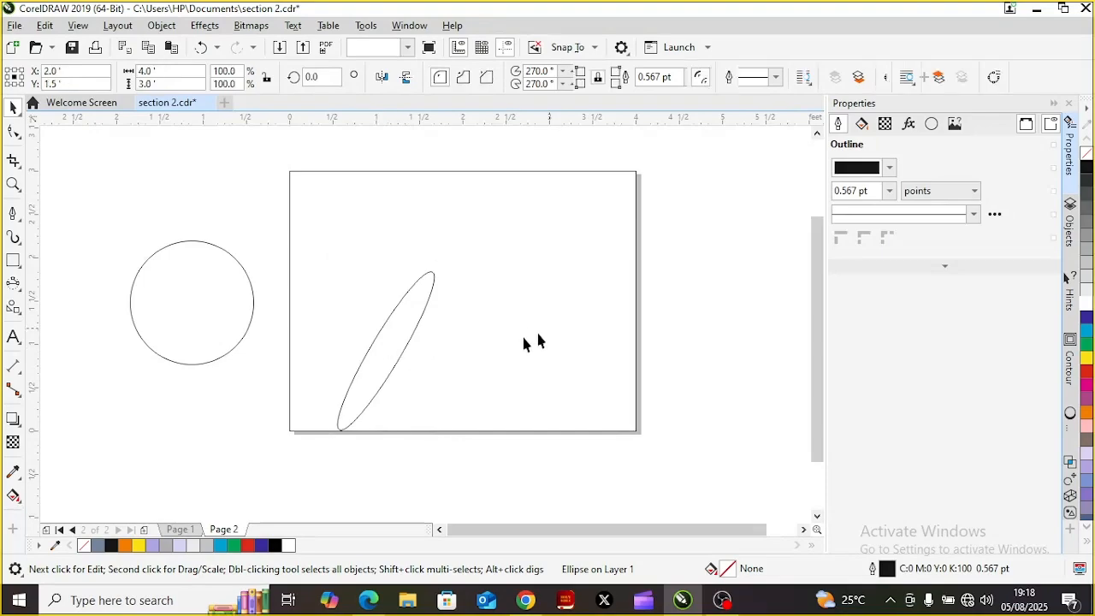
{"action": "left_click", "coordinate": [386, 351]}
{"action": "left_click", "coordinate": [386, 351]}
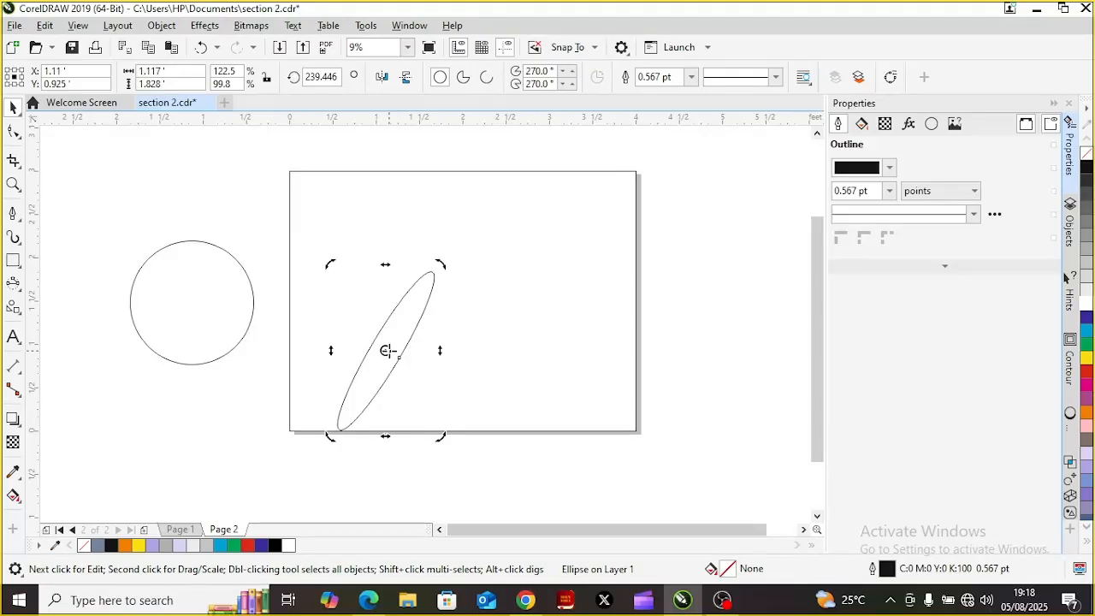
{"action": "left_click_drag", "start_coordinate": [388, 351], "coordinate": [389, 349]}
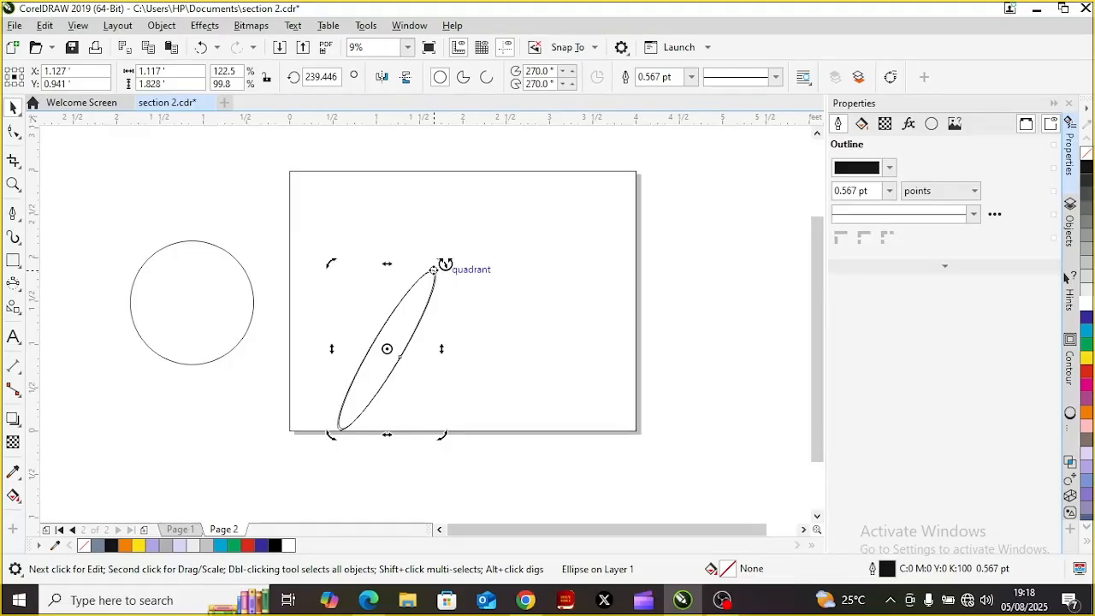
{"action": "left_click_drag", "start_coordinate": [445, 264], "coordinate": [454, 282]}
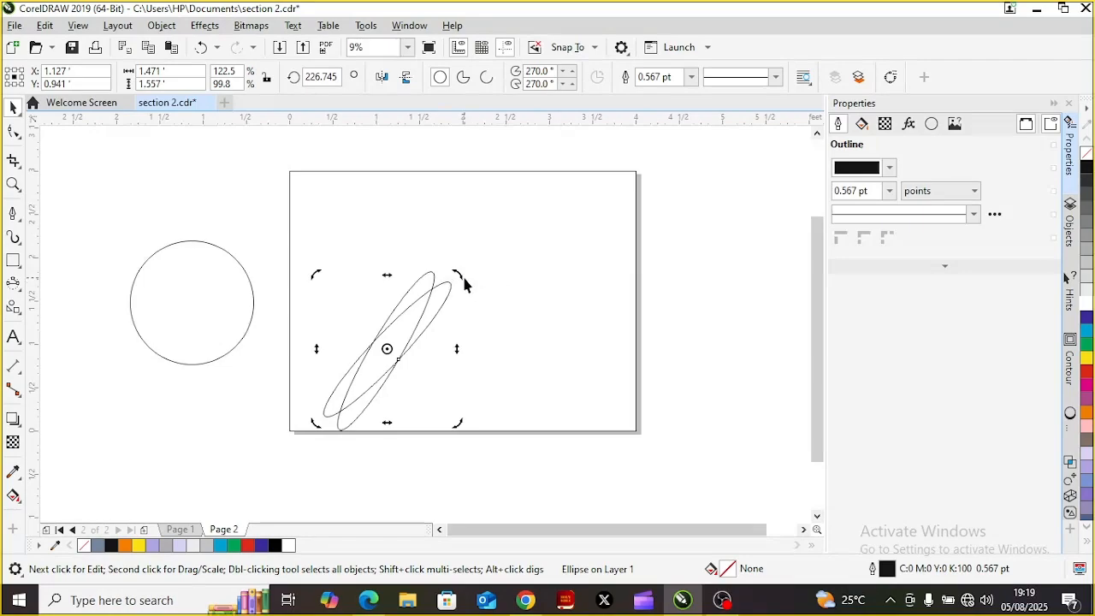
- Repeat the duplicate-and-rotate action ten times to fan the ellipse into a flower-like pattern, ending at about 100°
{"action": "key", "text": "ctrl+r"}
{"action": "key", "text": "ctrl+r"}
{"action": "key", "text": "ctrl+r"}
{"action": "key", "text": "ctrl+r"}
{"action": "key", "text": "ctrl+r"}
{"action": "key", "text": "ctrl+r"}
{"action": "key", "text": "ctrl+r"}
{"action": "key", "text": "ctrl+r"}
{"action": "key", "text": "ctrl+r"}
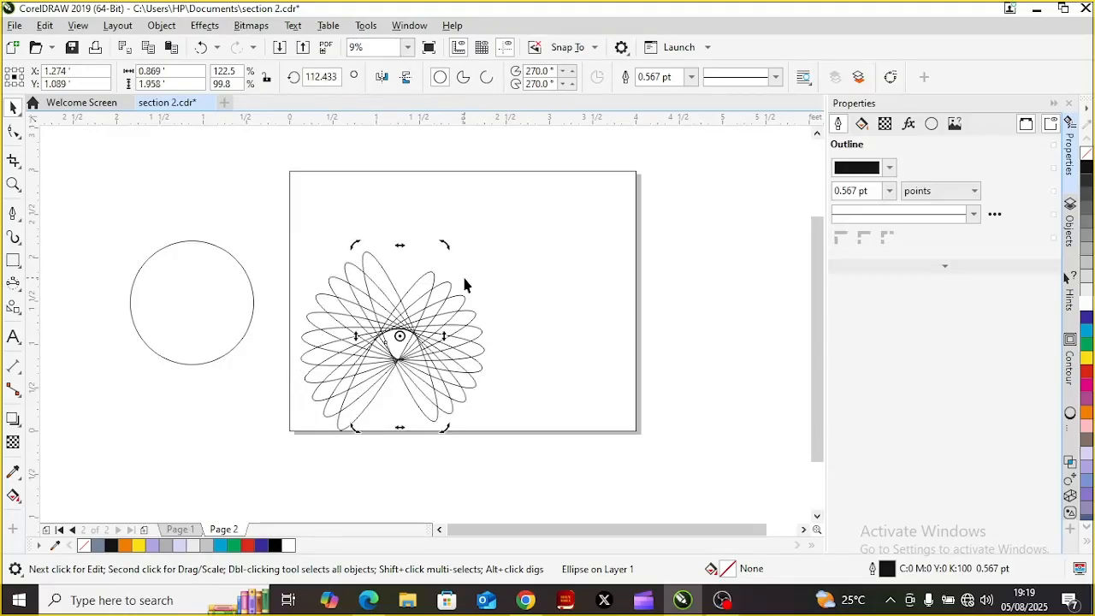
{"action": "key", "text": "ctrl+r"}
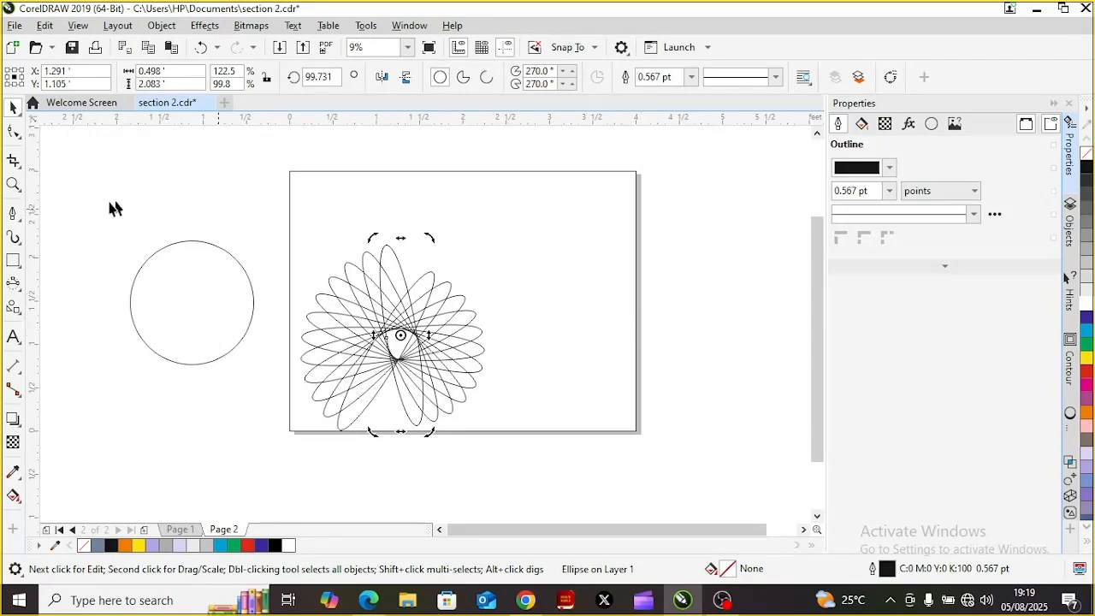
- Draw a slanted 3-point ellipse across the page's right edge, spanning about 1.68 by 1.33 ft
{"action": "left_click", "coordinate": [19, 295]}
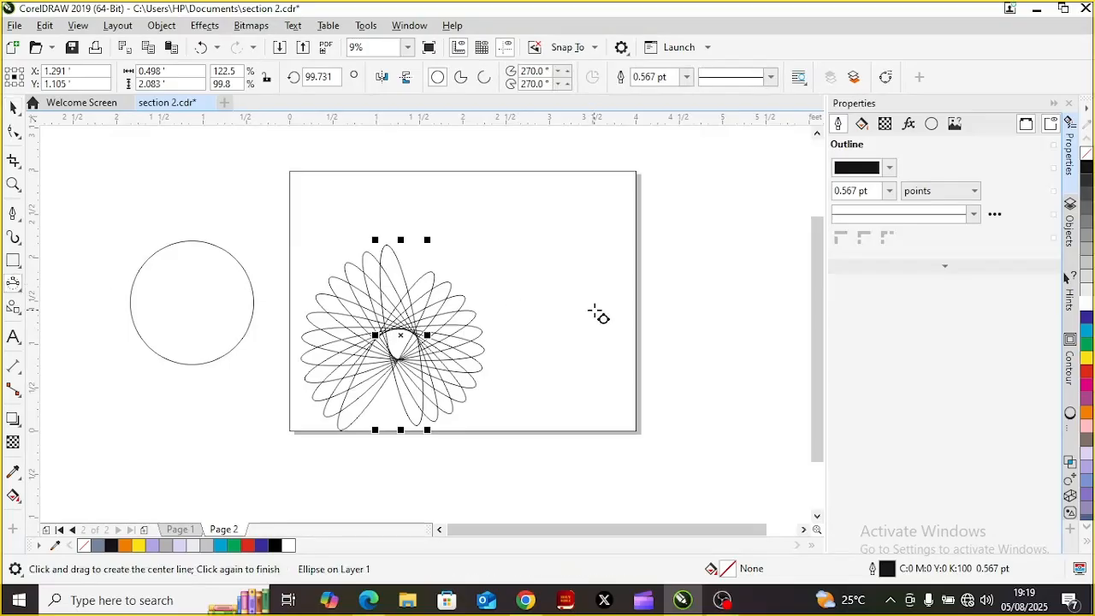
{"action": "left_click_drag", "start_coordinate": [579, 299], "coordinate": [723, 410]}
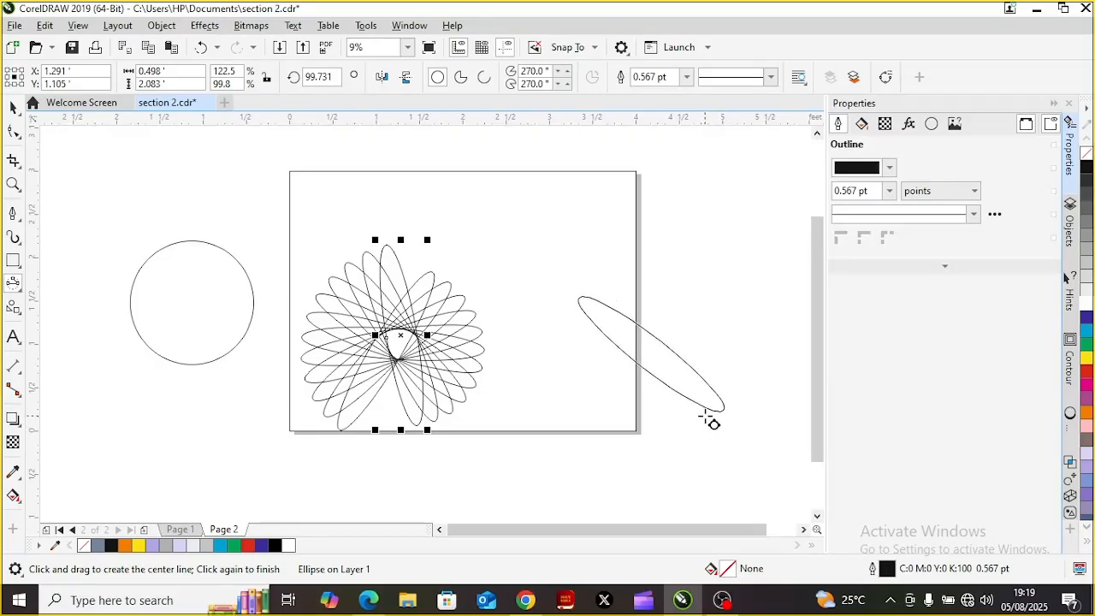
{"action": "left_click", "coordinate": [709, 420]}
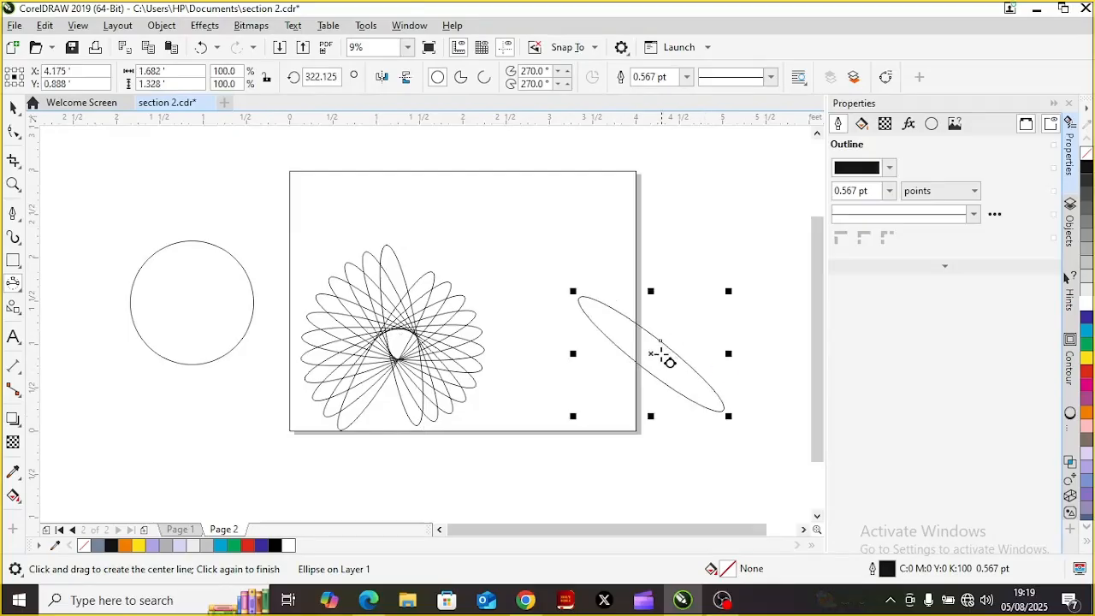
- Duplicate the slanted ellipse and align the copy directly over the original at X 4.175 ft, Y 0.888 ft
{"action": "key", "text": "space"}
{"action": "left_click", "coordinate": [651, 351]}
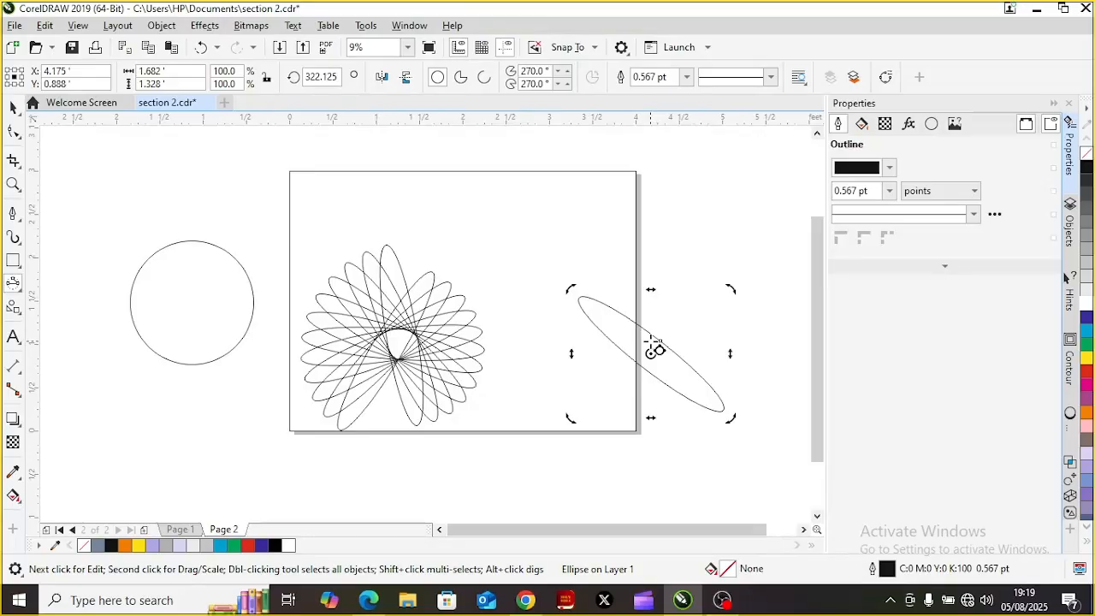
{"action": "left_click_drag", "start_coordinate": [654, 348], "coordinate": [651, 350]}
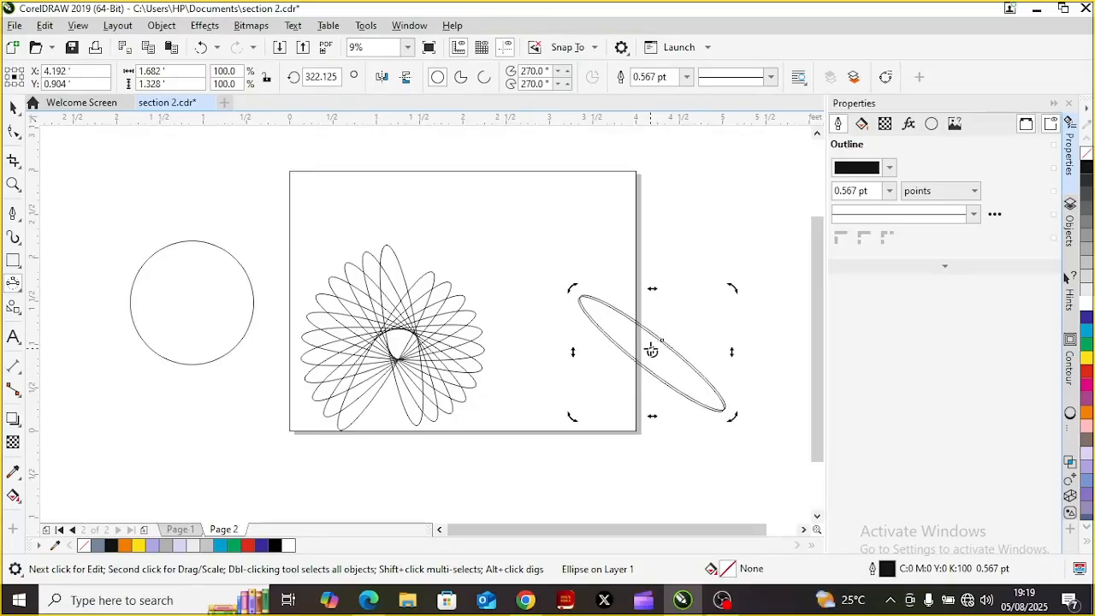
{"action": "left_click", "coordinate": [652, 352]}
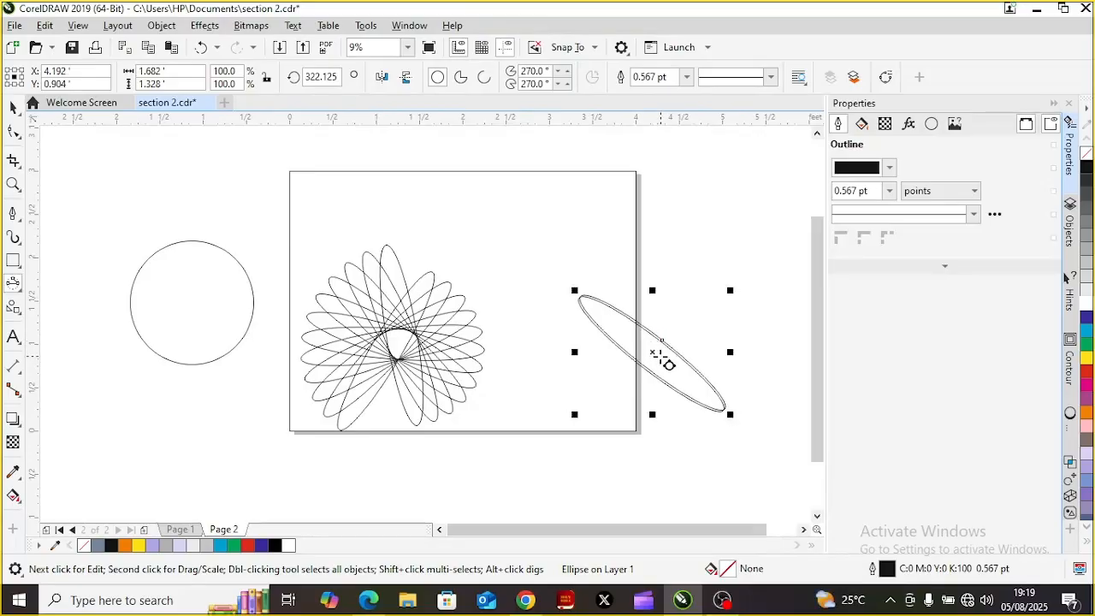
{"action": "mouse_move", "coordinate": [651, 352]}
{"action": "left_mouse_down"}
{"action": "mouse_move", "coordinate": [651, 370]}
{"action": "mouse_move", "coordinate": [654, 355]}
{"action": "left_mouse_up"}
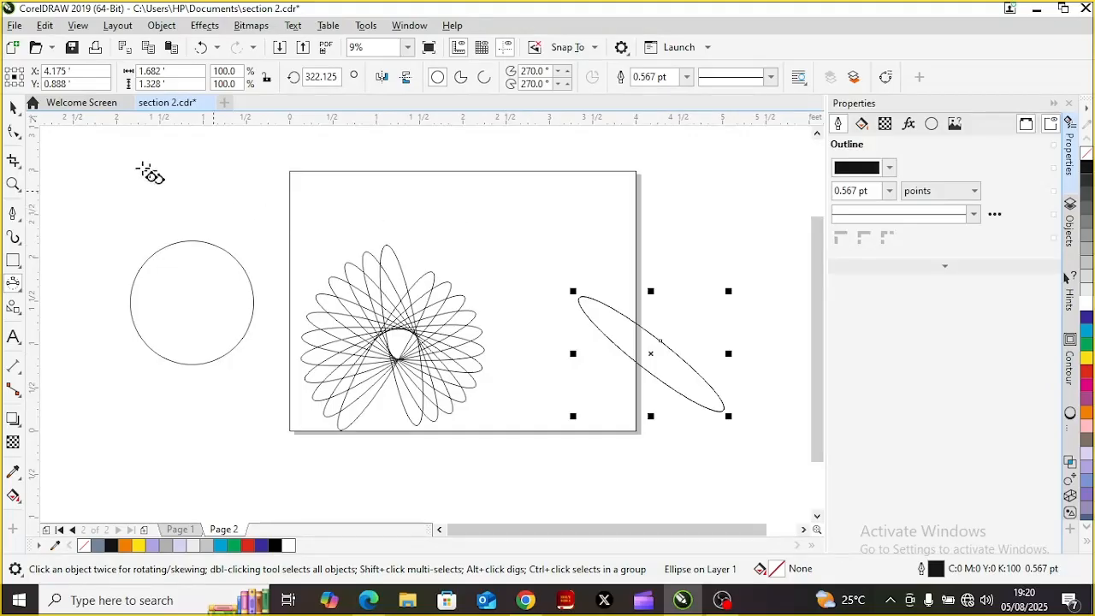
- Draw a narrow upright 3-point ellipse about 0.32 by 1.17 ft over the circle, and move the circle down to about Y -1.10 ft
{"action": "left_click", "coordinate": [191, 317]}
{"action": "left_click_drag", "start_coordinate": [190, 314], "coordinate": [186, 212]}
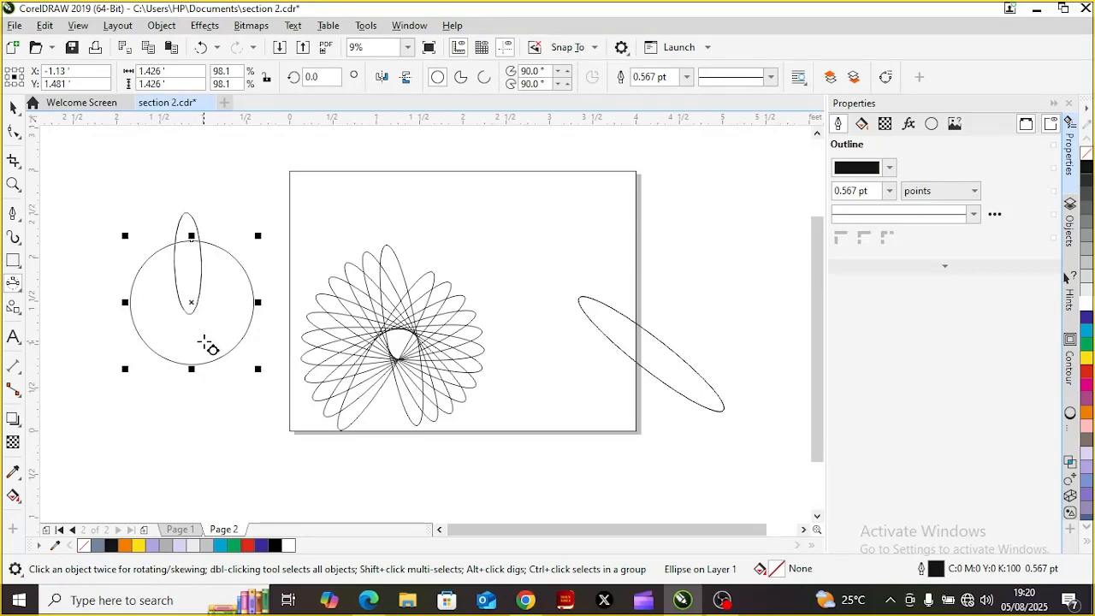
{"action": "left_click", "coordinate": [207, 345]}
{"action": "left_click", "coordinate": [13, 107]}
{"action": "left_click", "coordinate": [219, 332]}
{"action": "left_click_drag", "start_coordinate": [219, 336], "coordinate": [220, 524]}
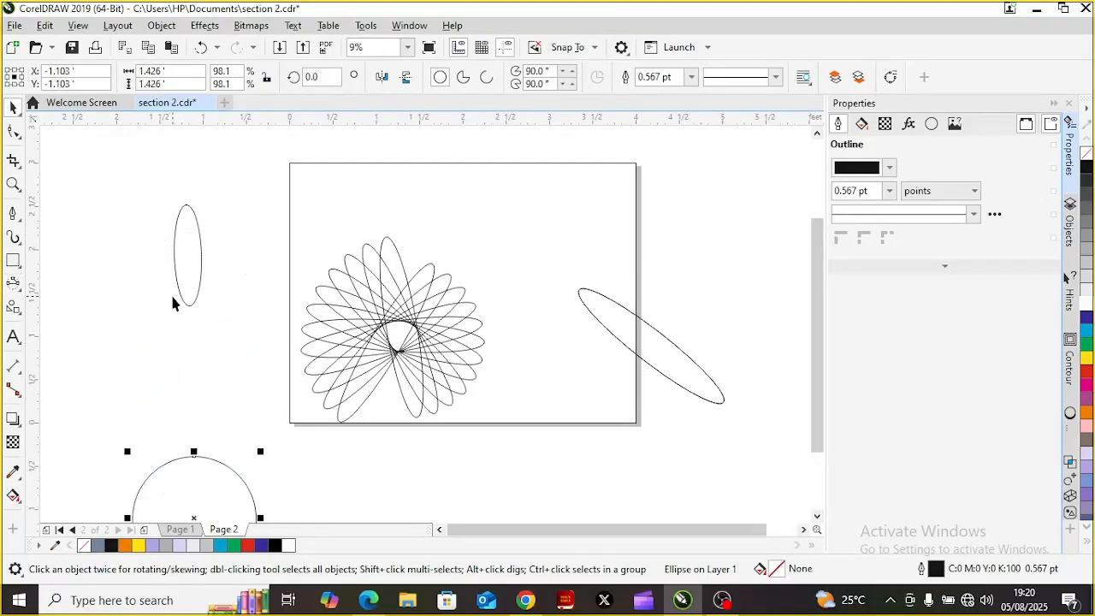
- Enlarge the narrow upright ellipse proportionally to about 0.50 by 1.84 ft, and reduce its width to about 0.35 ft
{"action": "left_click", "coordinate": [189, 248]}
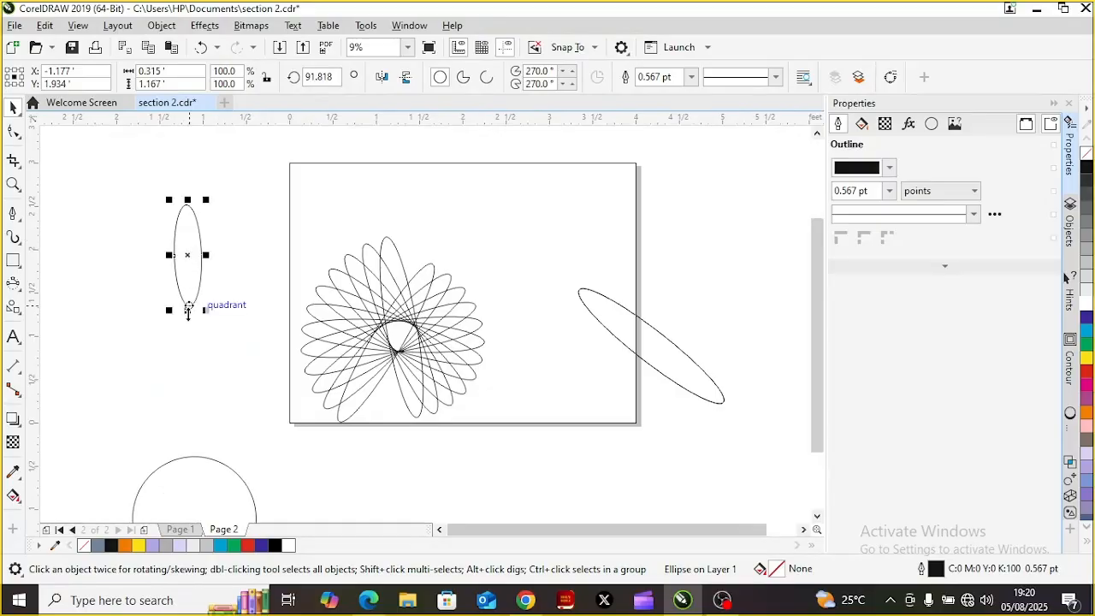
{"action": "left_click_drag", "start_coordinate": [206, 310], "coordinate": [220, 367]}
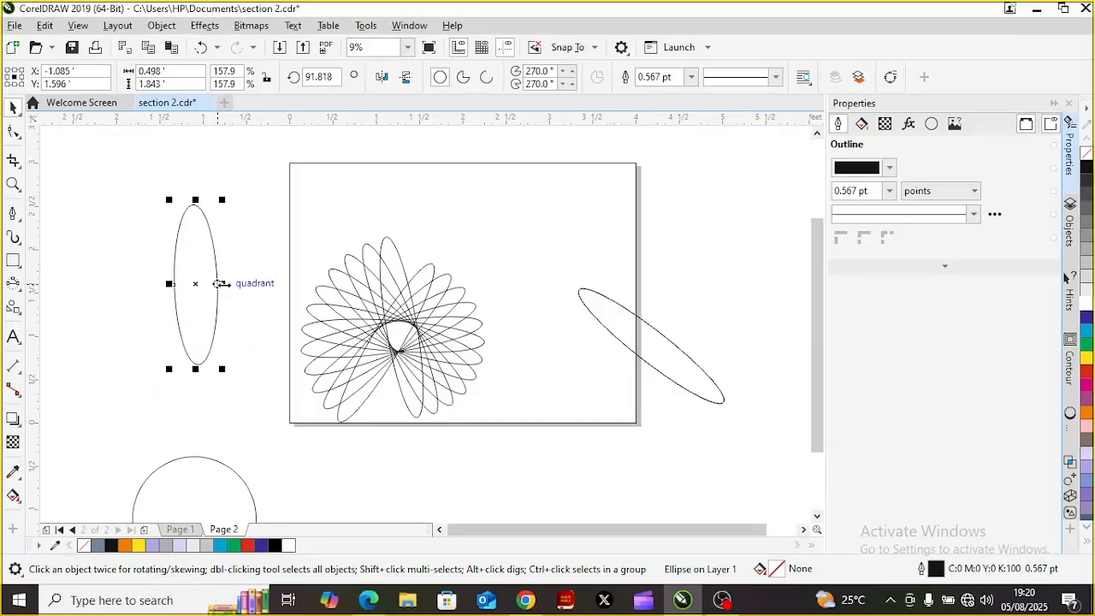
{"action": "left_click_drag", "start_coordinate": [220, 283], "coordinate": [206, 284]}
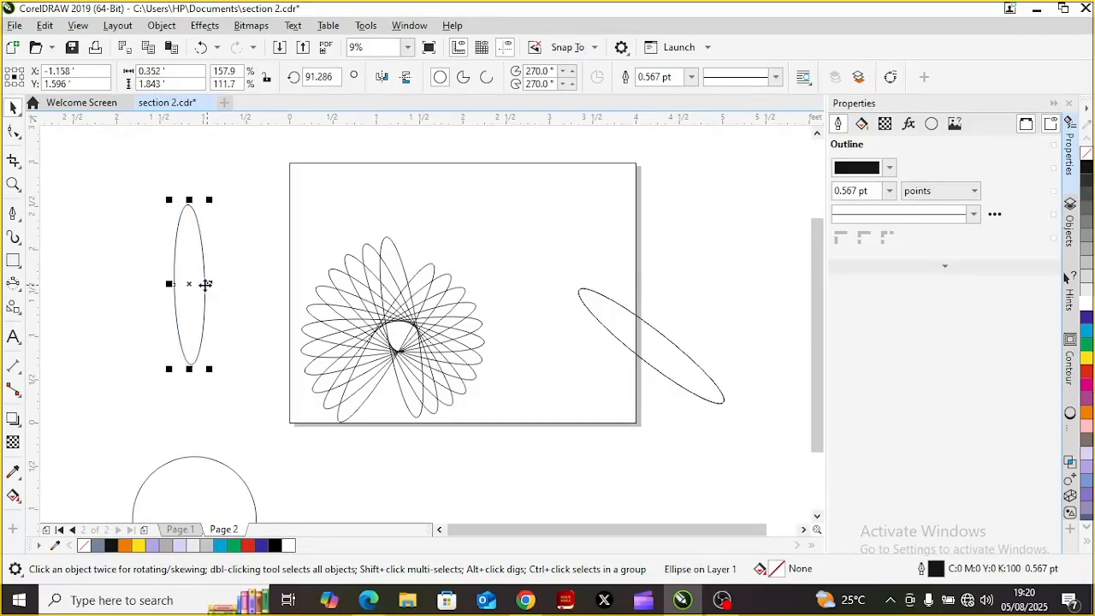
- Duplicate the enlarged upright ellipse with a slight offset and keep the copy in rotation mode
{"action": "left_click", "coordinate": [187, 285]}
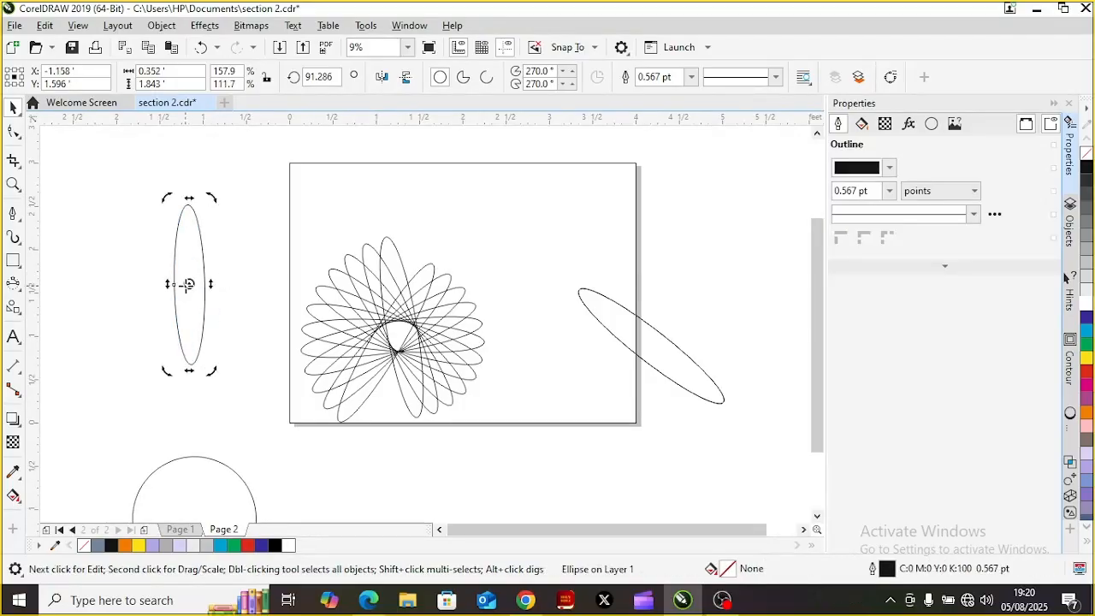
{"action": "left_click_drag", "start_coordinate": [188, 285], "coordinate": [189, 283]}
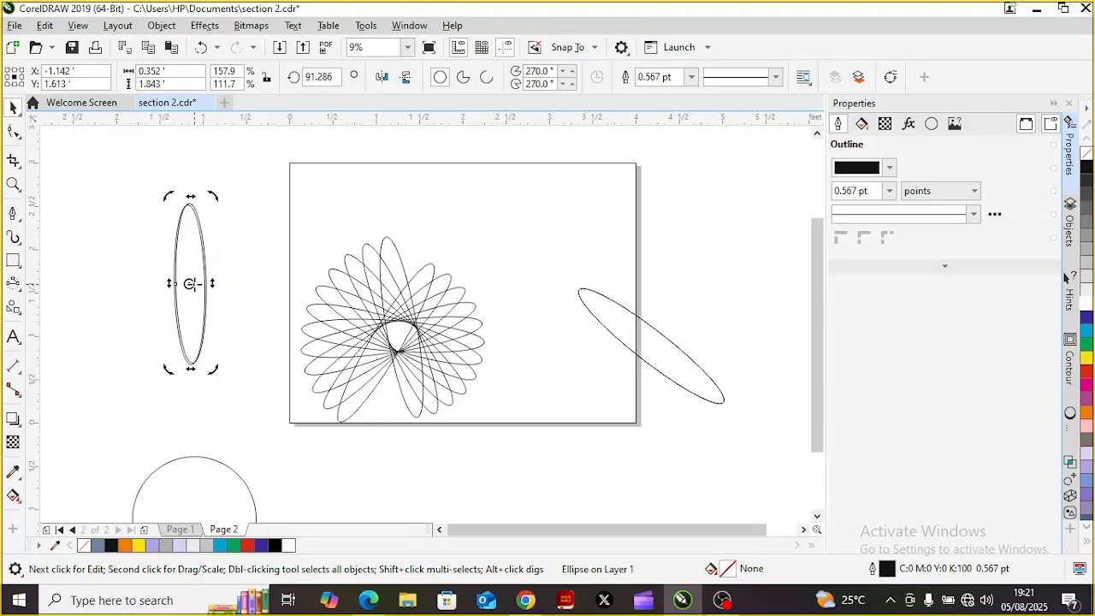
{"action": "left_click_drag", "start_coordinate": [190, 283], "coordinate": [191, 283]}
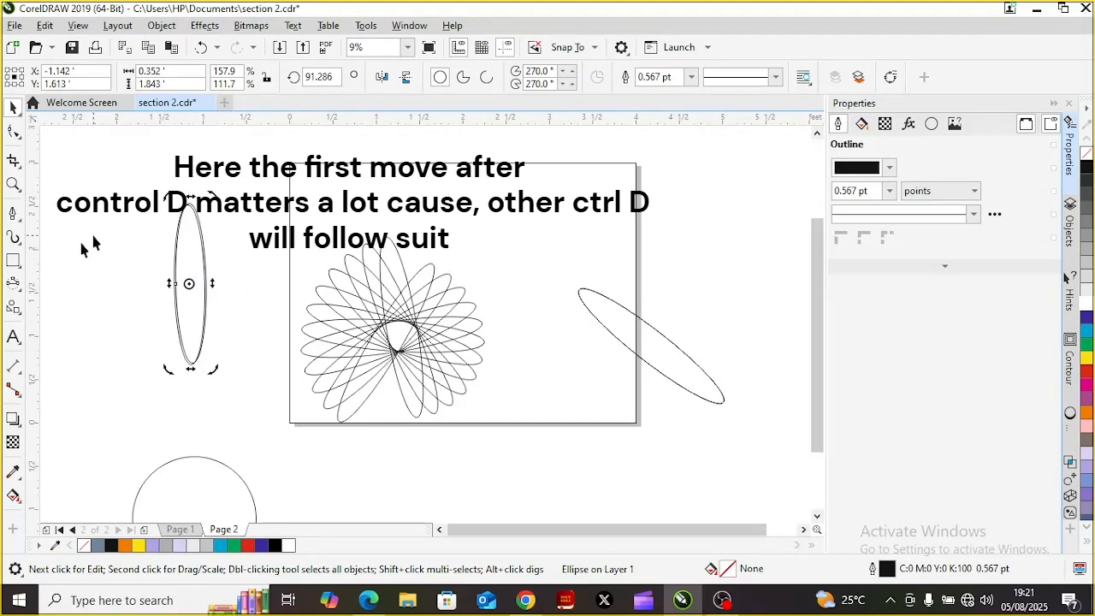
- Draw a narrow upright ellipse about 0.31 by 1.69 ft with the Ellipse tool, to the left of the existing upright ellipses
{"action": "left_click", "coordinate": [19, 291]}
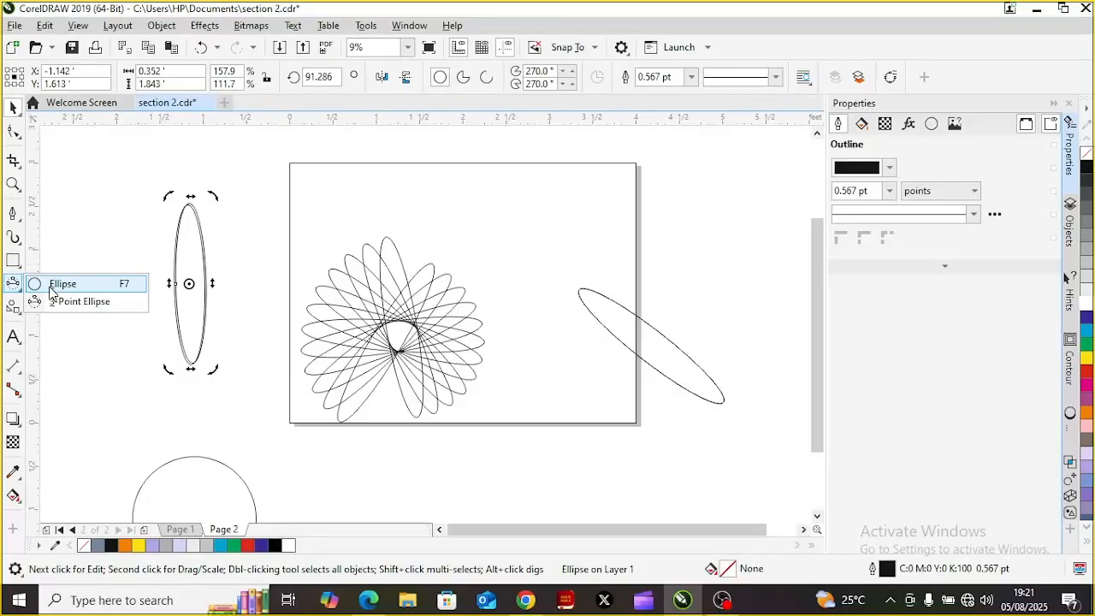
{"action": "left_click", "coordinate": [53, 285]}
{"action": "left_click_drag", "start_coordinate": [80, 184], "coordinate": [109, 332]}
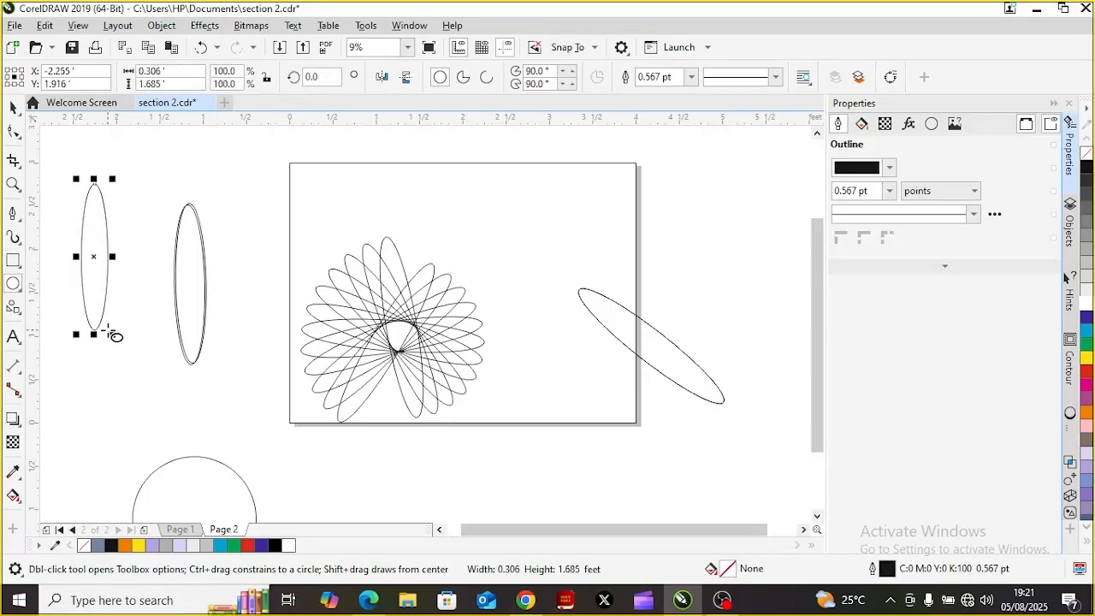
- Duplicate the new upright ellipse and rotate the copy slightly clockwise about its centre
{"action": "key", "text": "ctrl+d"}
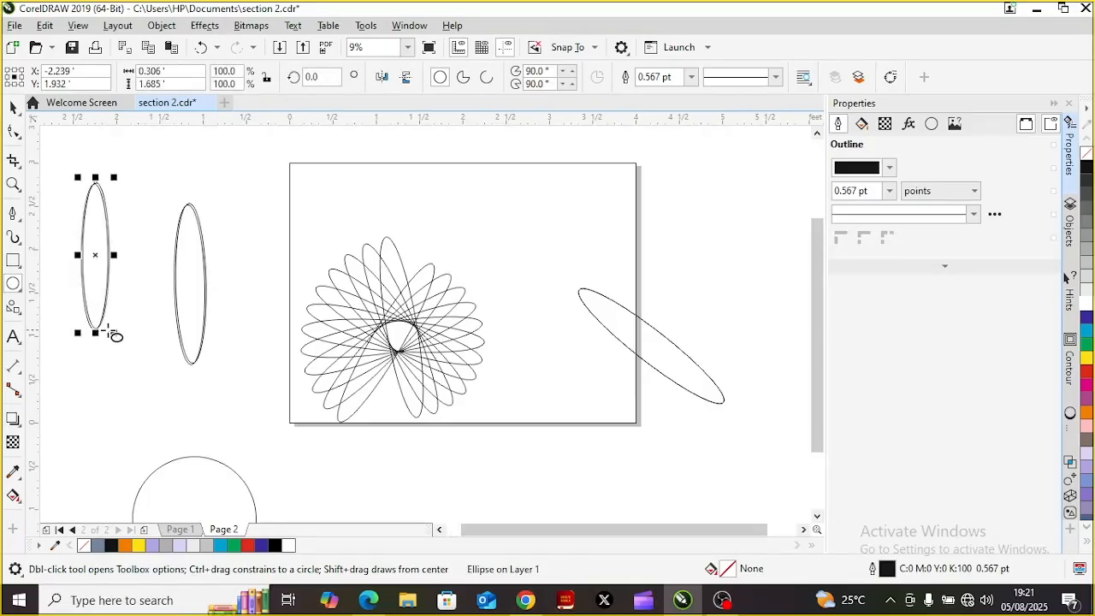
{"action": "key", "text": "space"}
{"action": "left_click", "coordinate": [94, 256]}
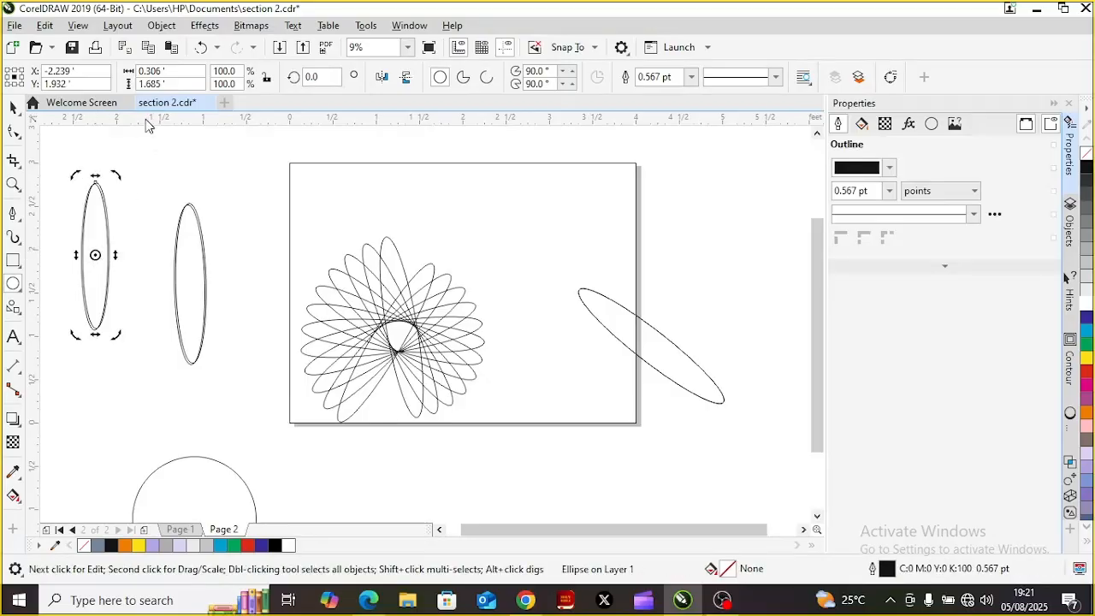
{"action": "left_click_drag", "start_coordinate": [111, 171], "coordinate": [135, 195]}
- Duplicate the rotated ellipse repeatedly so the copies fan out into a partial flower beside the page
{"action": "key", "text": "ctrl+r"}
{"action": "key", "text": "ctrl+d"}
{"action": "key", "text": "ctrl+d"}
{"action": "key", "text": "ctrl+d"}
{"action": "key", "text": "ctrl+d"}
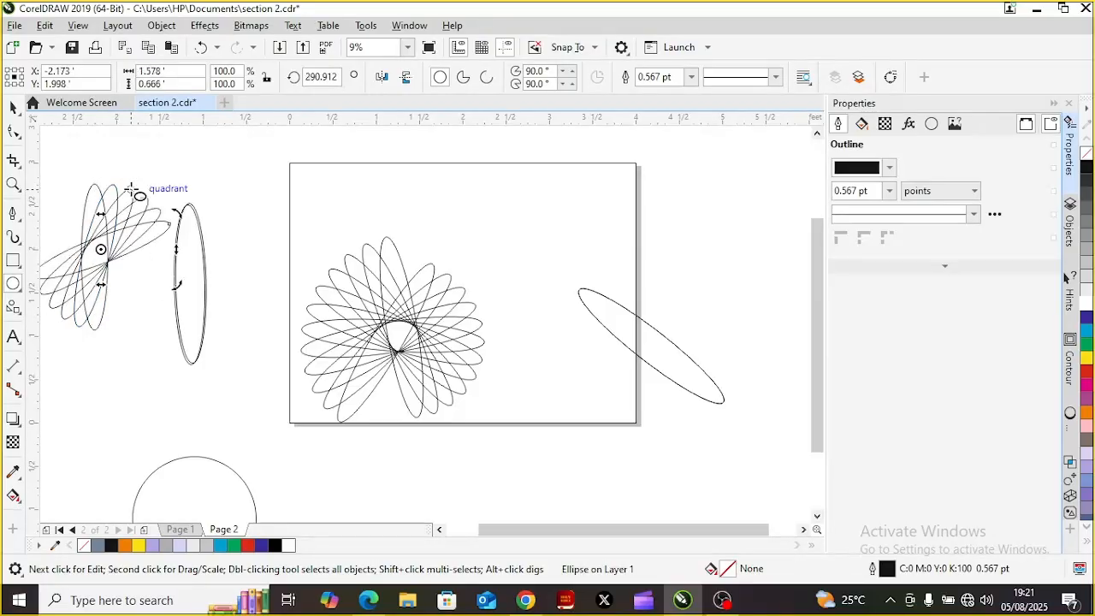
{"action": "key", "text": "d"}
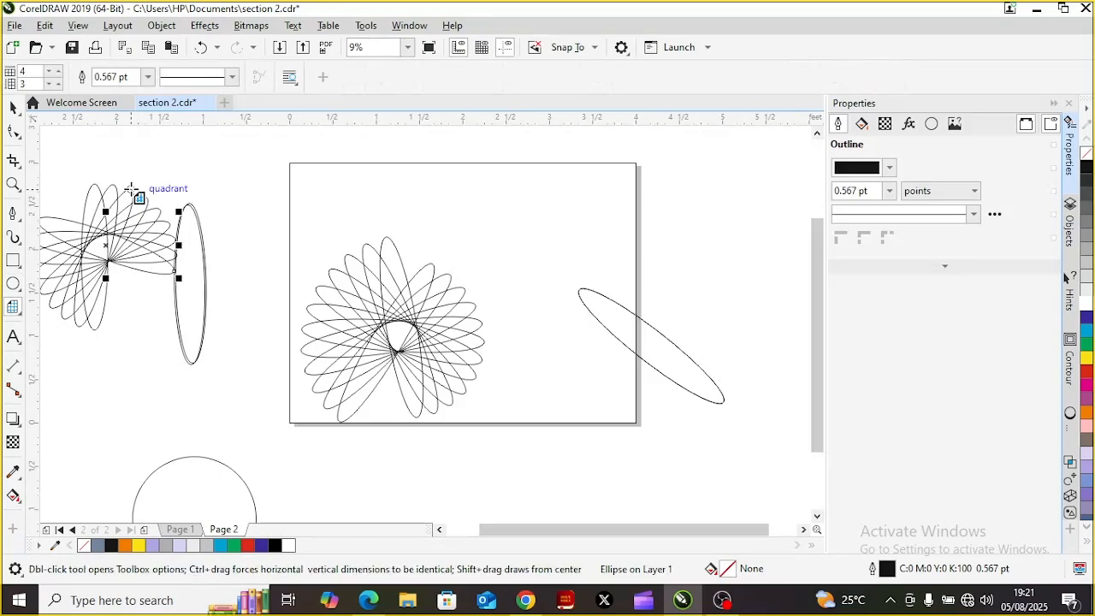
{"action": "key", "text": "ctrl+d"}
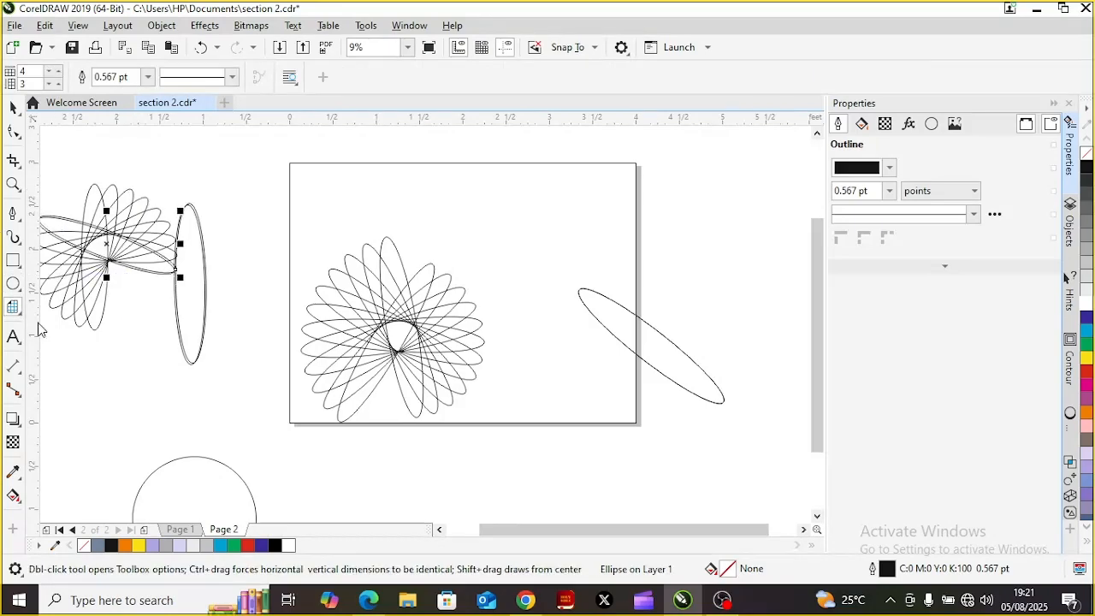
- Delete the two overlapping upright ellipses between the partial flower and the page
{"action": "left_click", "coordinate": [12, 107]}
{"action": "left_click", "coordinate": [213, 311]}
{"action": "left_click", "coordinate": [202, 312]}
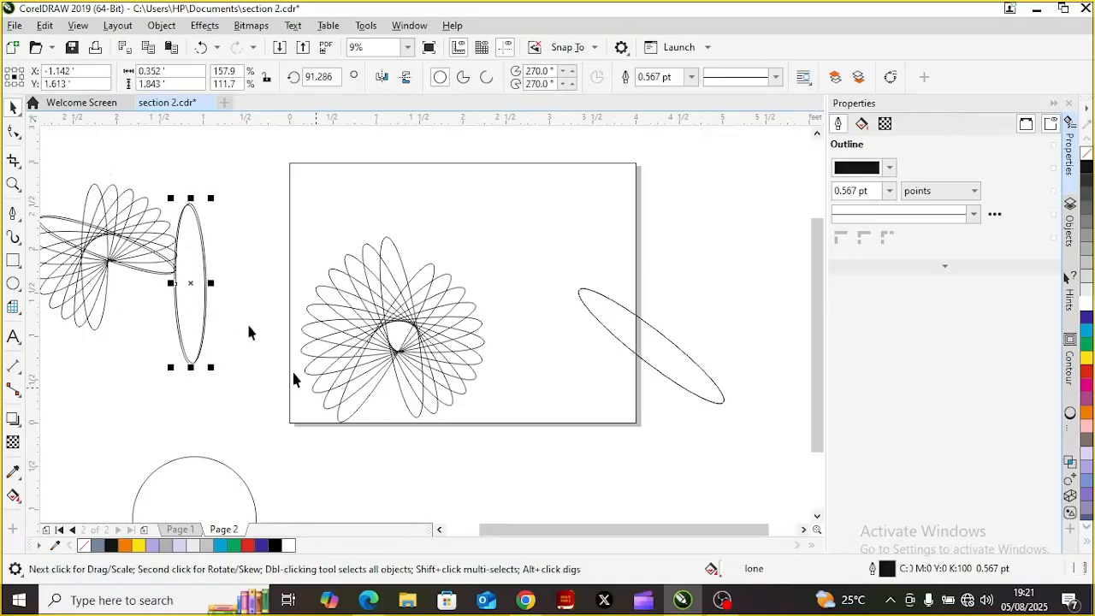
{"action": "left_click", "coordinate": [237, 314]}
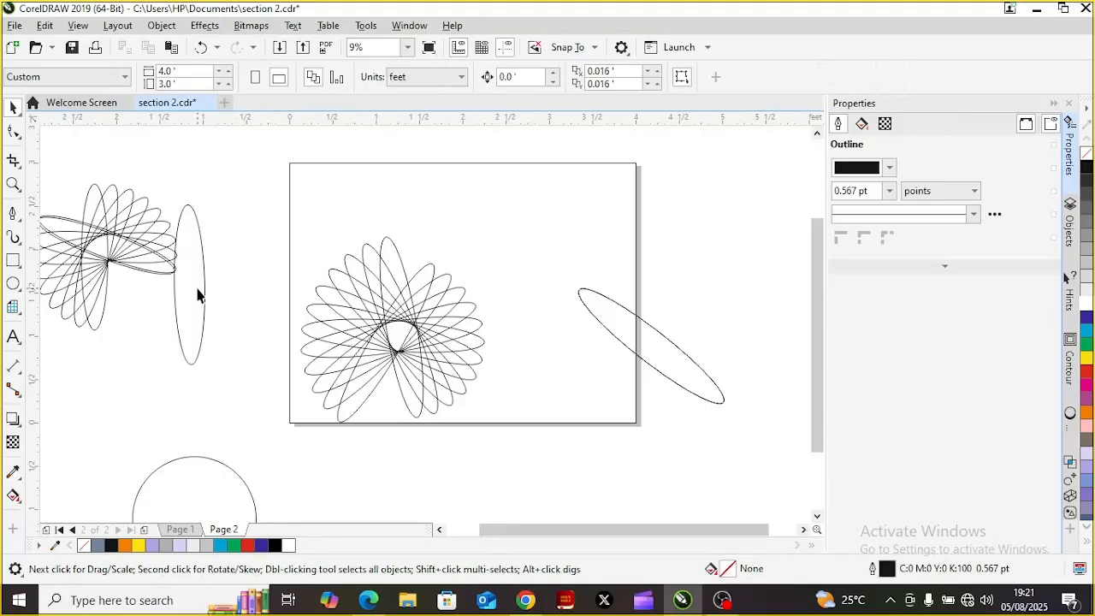
{"action": "left_click", "coordinate": [199, 295]}
{"action": "key", "text": "Delete"}
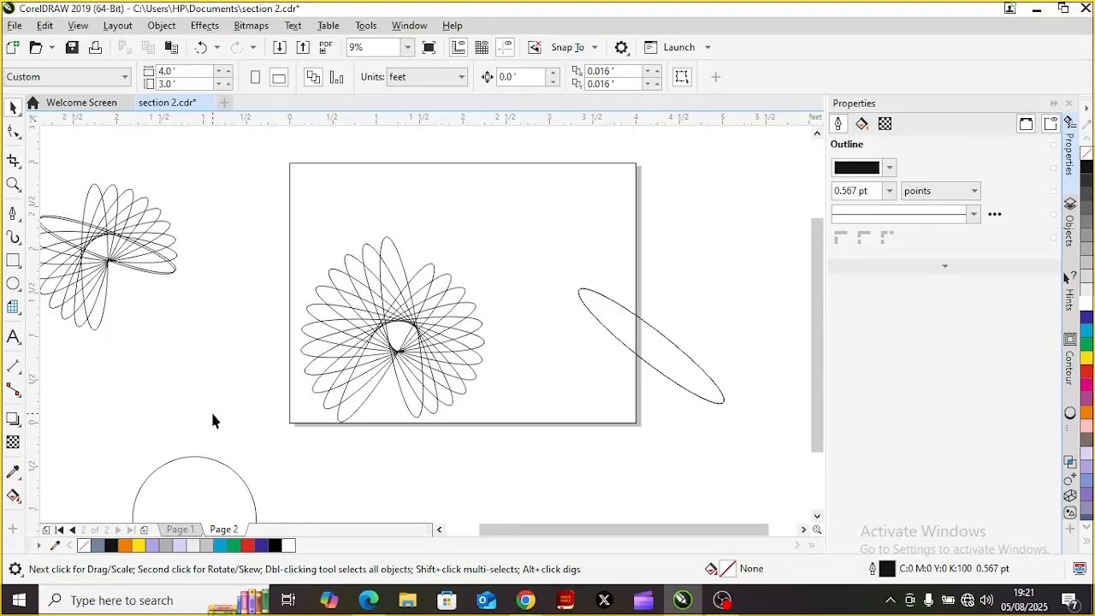
- Draw a narrow upright ellipse about 0.31 by 1.67 ft above the circle, and move it up to about Y 1.07 ft
{"action": "left_click", "coordinate": [13, 288]}
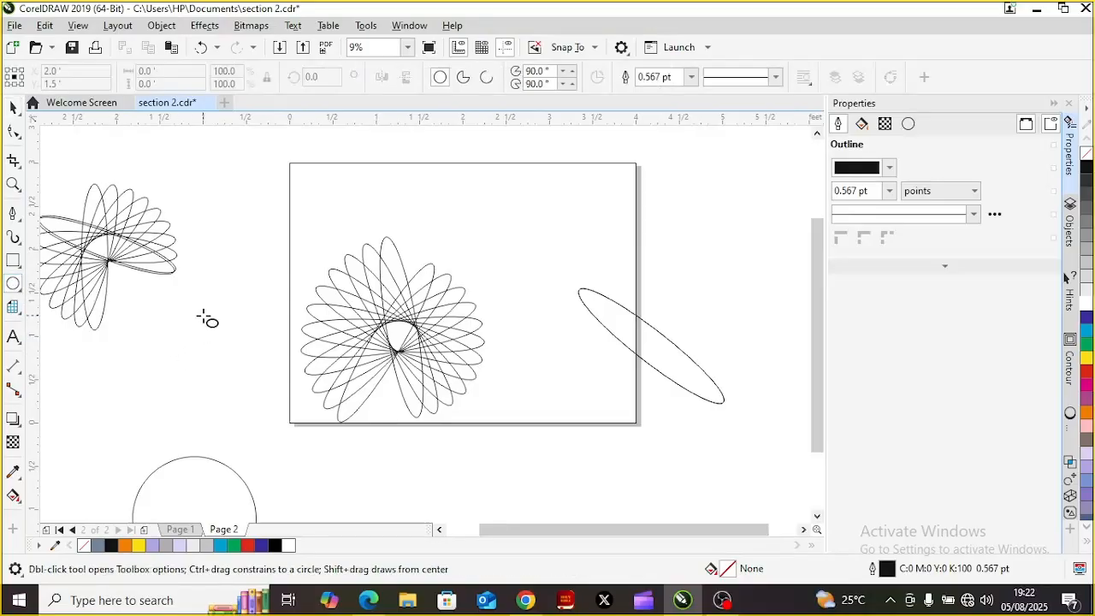
{"action": "left_click_drag", "start_coordinate": [202, 316], "coordinate": [230, 462]}
{"action": "left_click_drag", "start_coordinate": [215, 386], "coordinate": [217, 329]}
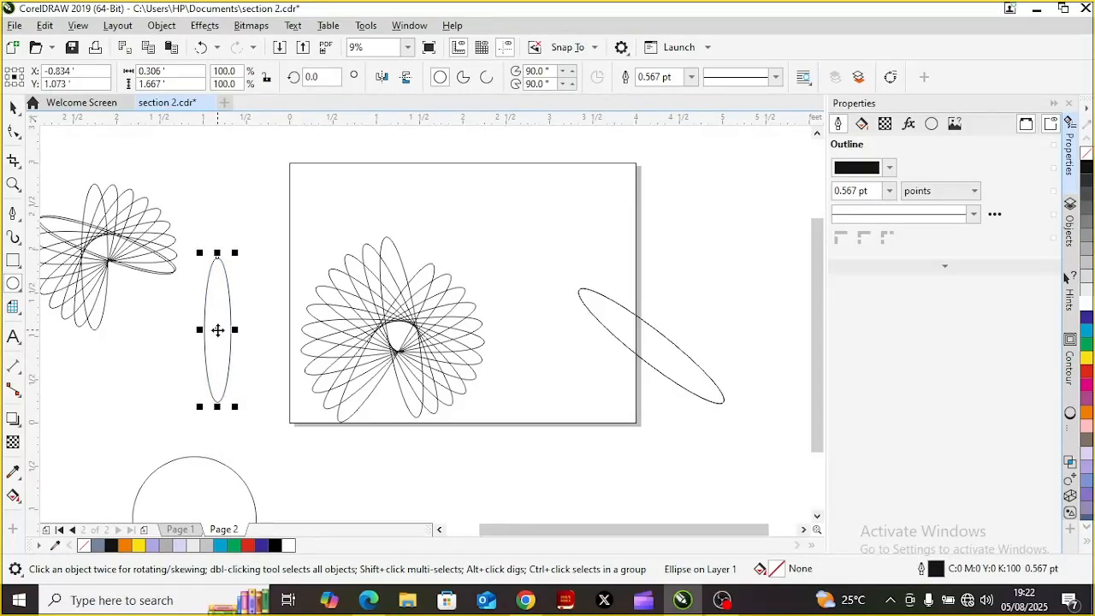
- Duplicate the narrow upright ellipse above the circle and try rotating the copy clockwise about its centre, then undo the rotation
{"action": "left_click_drag", "start_coordinate": [217, 330], "coordinate": [218, 329]}
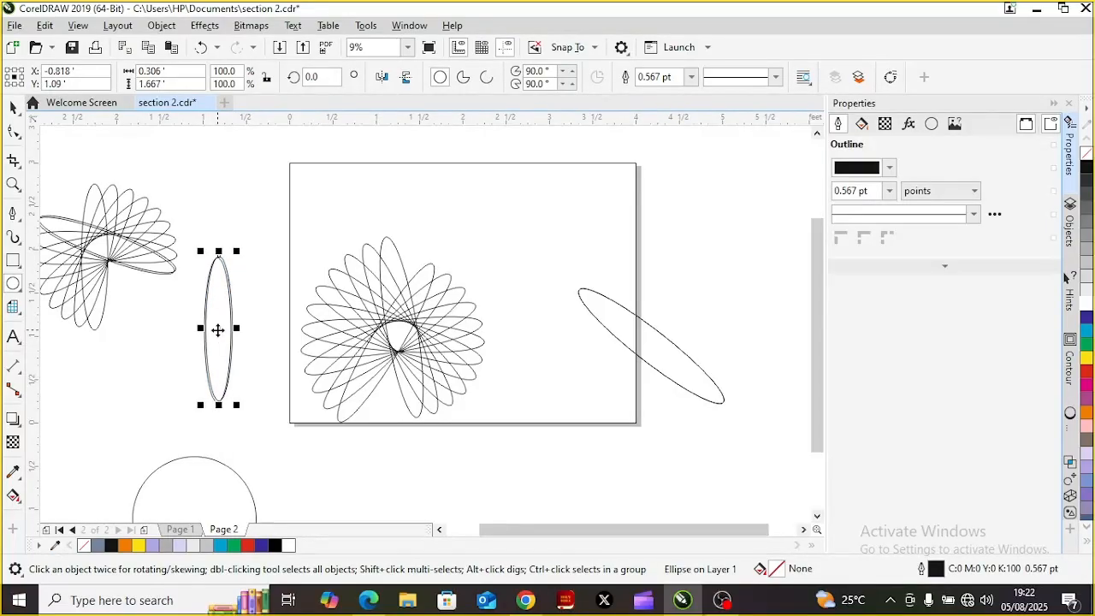
{"action": "left_click", "coordinate": [217, 330]}
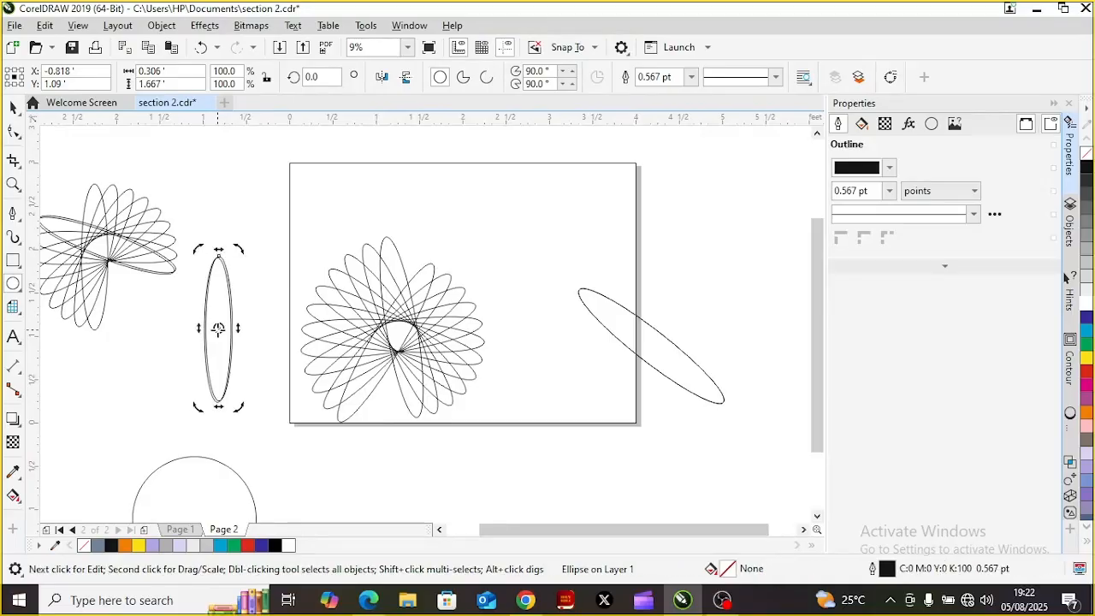
{"action": "left_click_drag", "start_coordinate": [238, 248], "coordinate": [255, 270]}
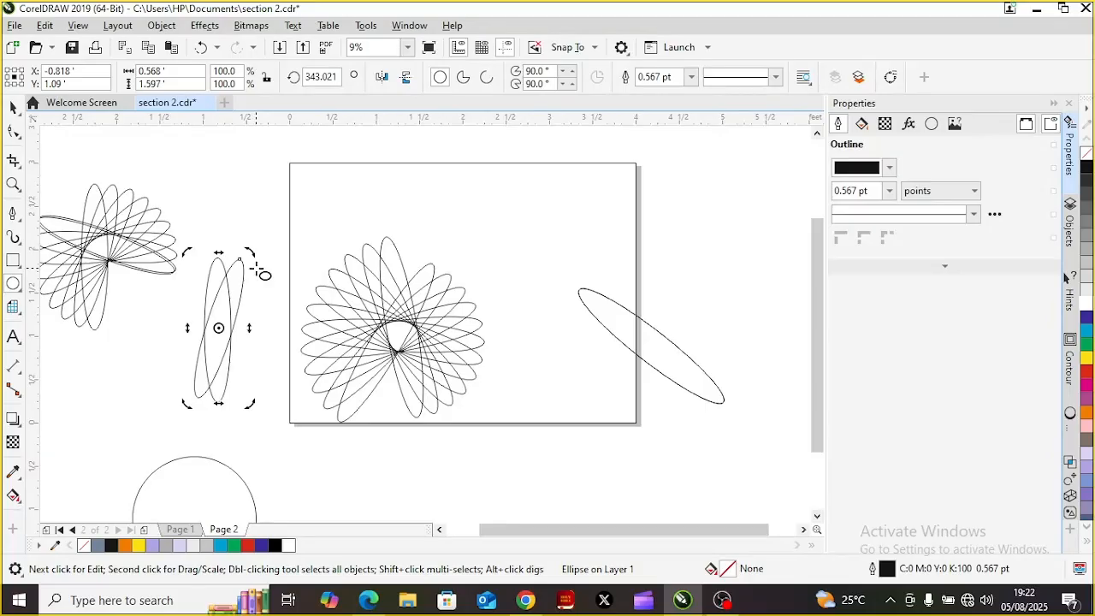
{"action": "key", "text": "ctrl+z"}
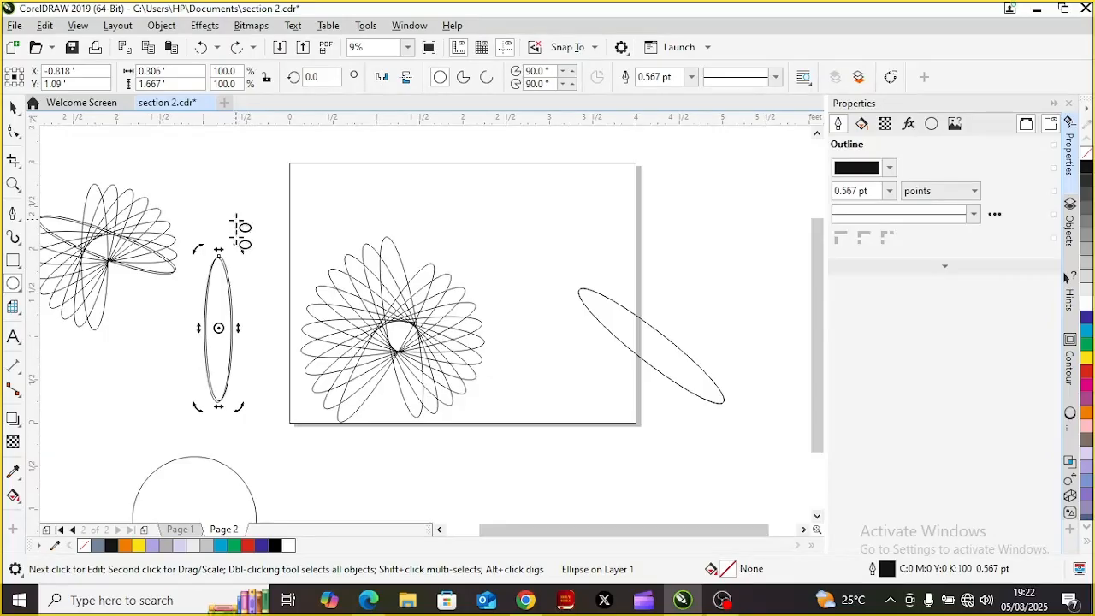
{"action": "left_click", "coordinate": [214, 297]}
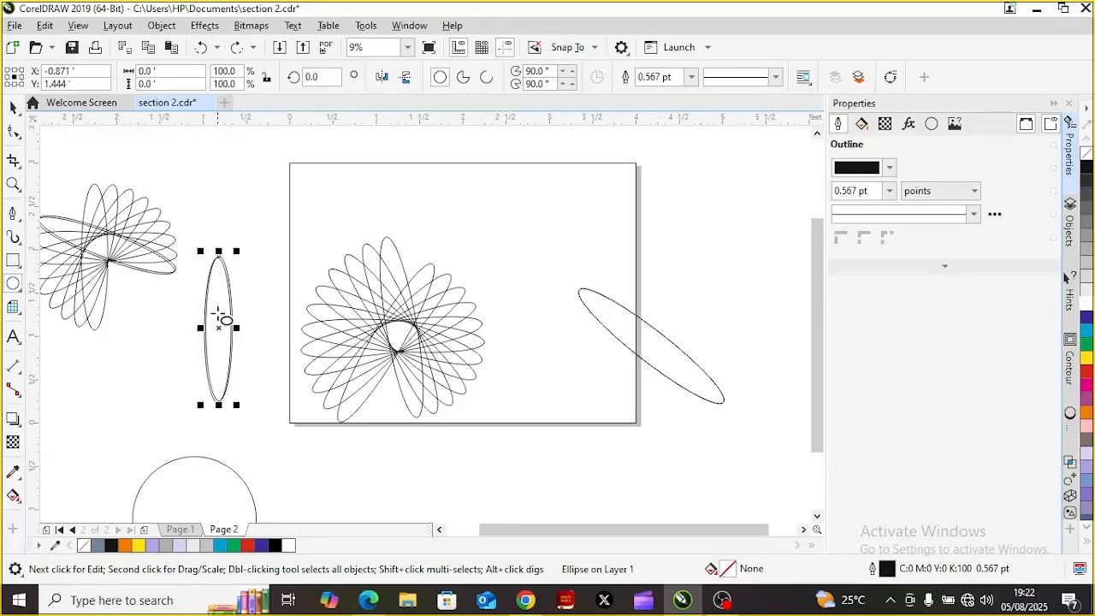
{"action": "left_click_drag", "start_coordinate": [221, 300], "coordinate": [221, 320]}
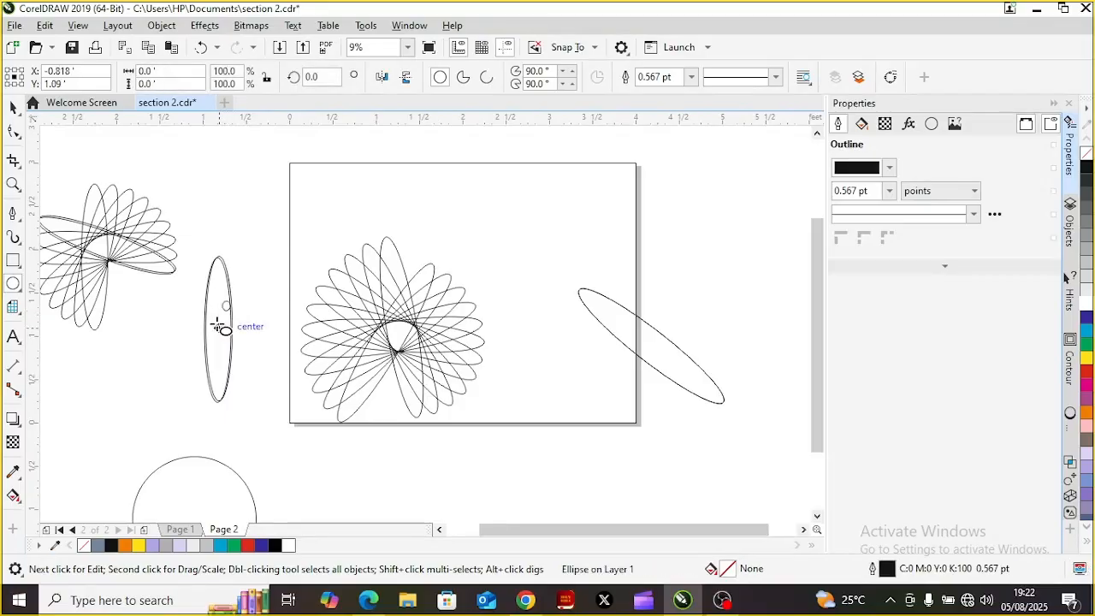
{"action": "left_click", "coordinate": [12, 109]}
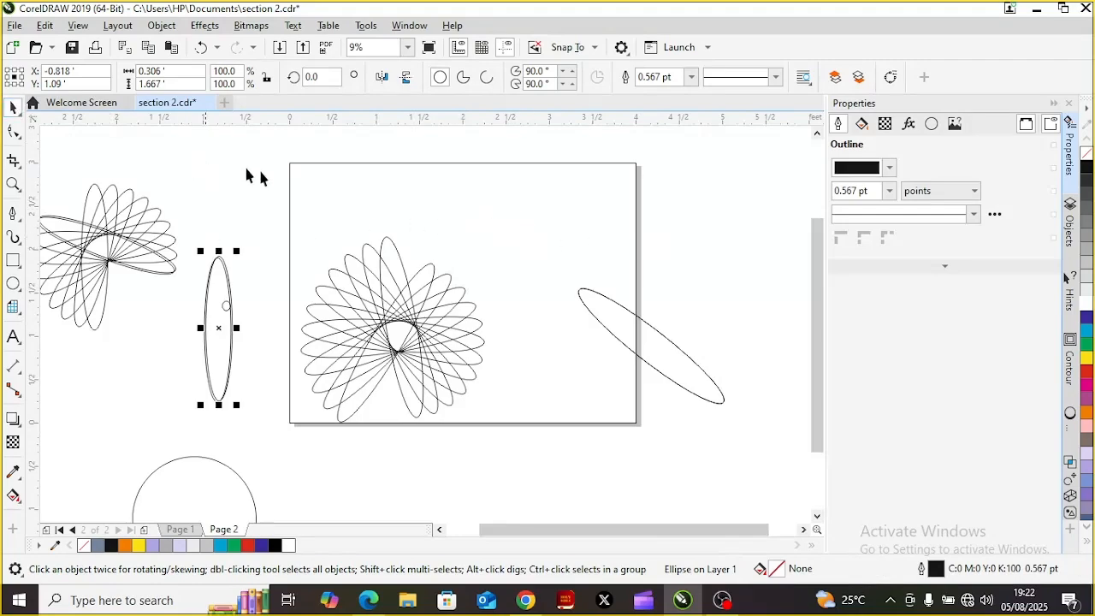
- Draw a narrow upright ellipse about 0.36 by 2.16 ft on the page beside the flower and place a duplicate exactly over it
{"action": "left_click", "coordinate": [13, 287]}
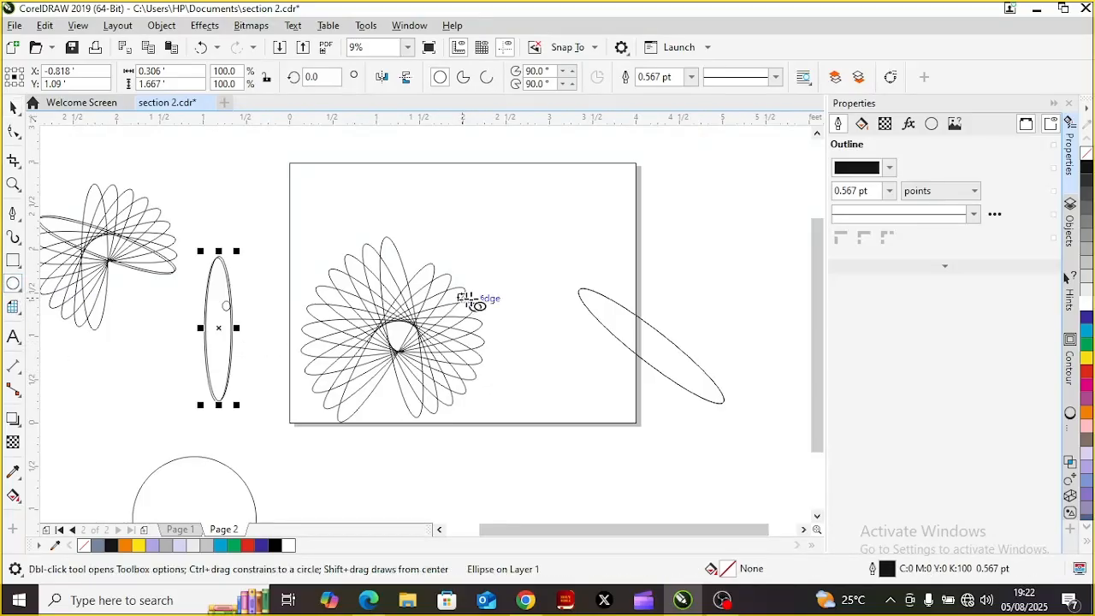
{"action": "left_click_drag", "start_coordinate": [514, 228], "coordinate": [550, 416]}
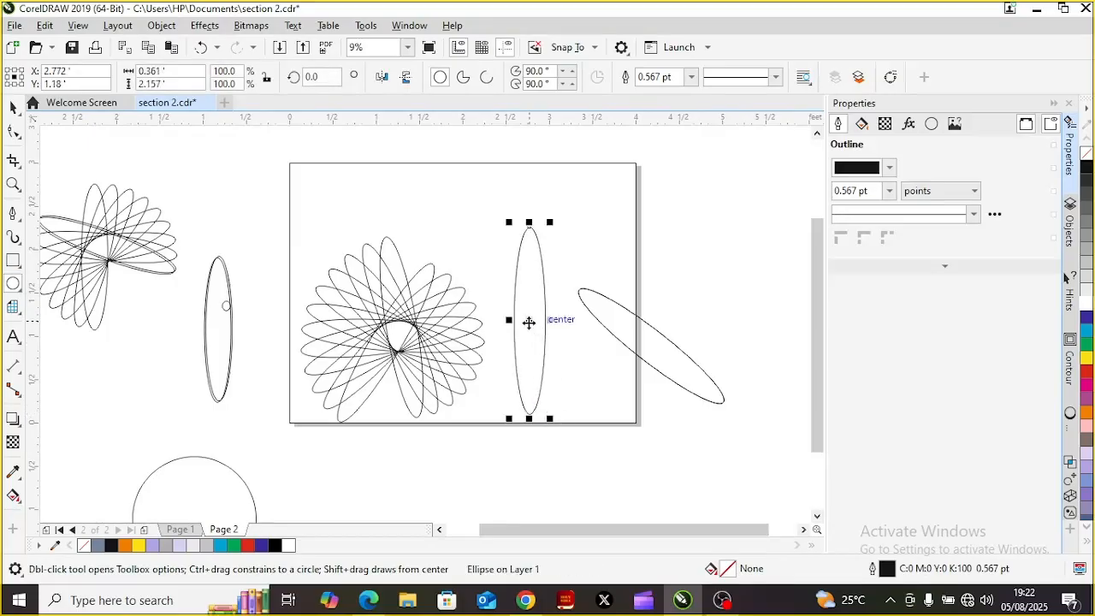
{"action": "key", "text": "ctrl+d"}
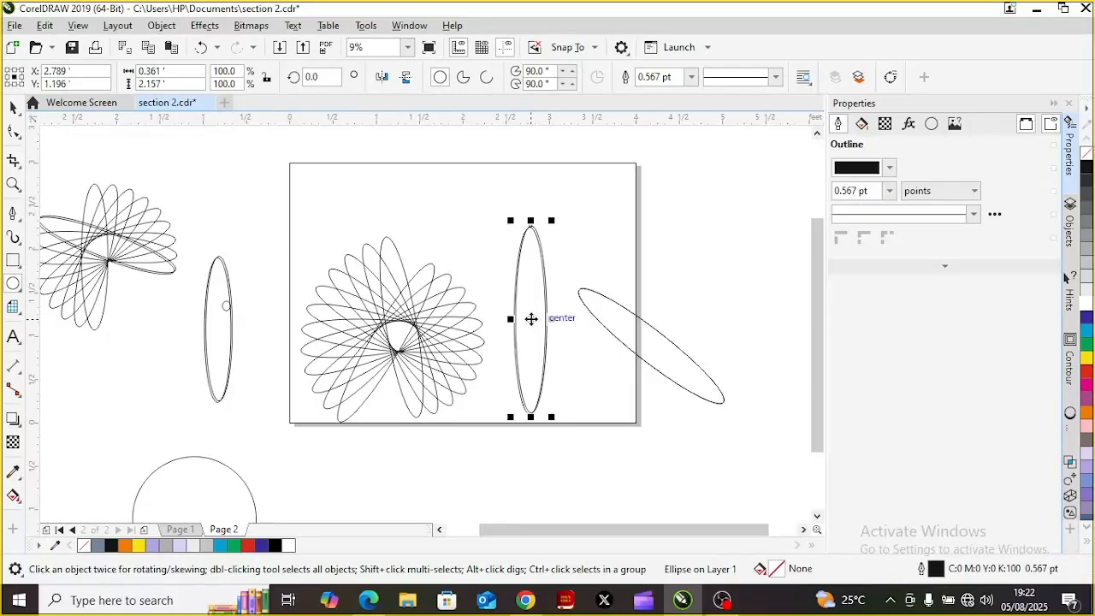
{"action": "mouse_move", "coordinate": [530, 318]}
{"action": "left_mouse_down"}
{"action": "mouse_move", "coordinate": [518, 312]}
{"action": "mouse_move", "coordinate": [529, 321]}
{"action": "left_mouse_up"}
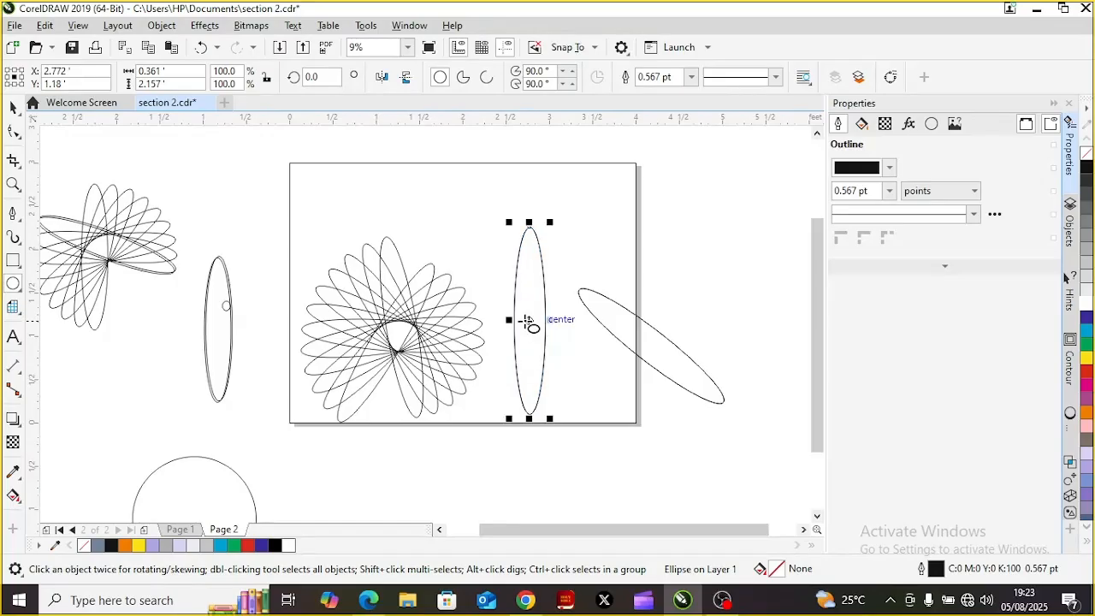
- Delete the overlapping tilted ellipses that cross the page's right edge
{"action": "left_click", "coordinate": [619, 323]}
{"action": "key", "text": "Escape"}
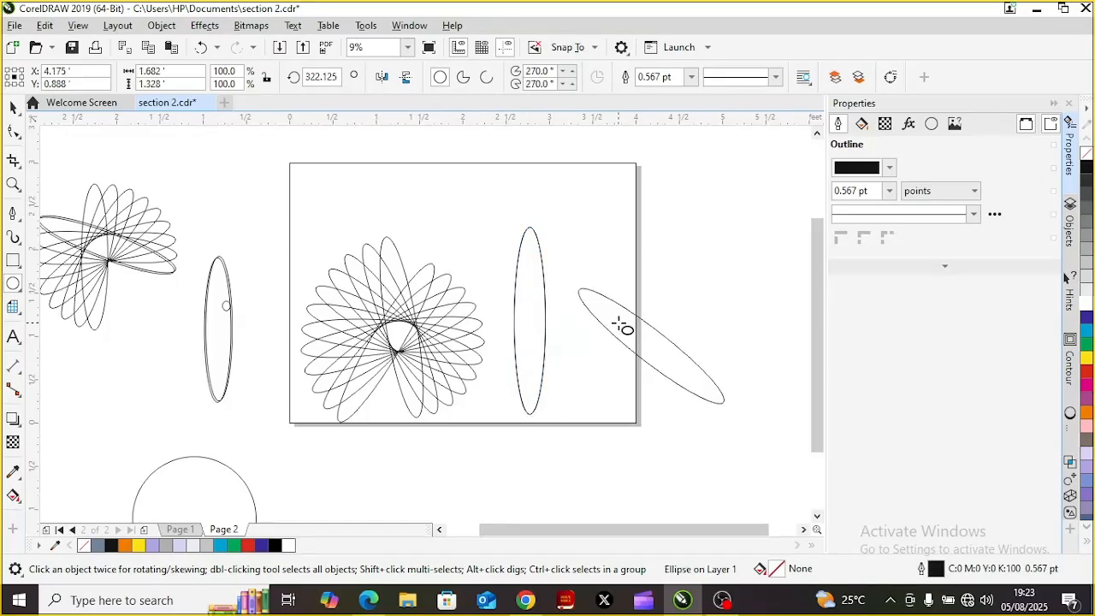
{"action": "left_click", "coordinate": [619, 324]}
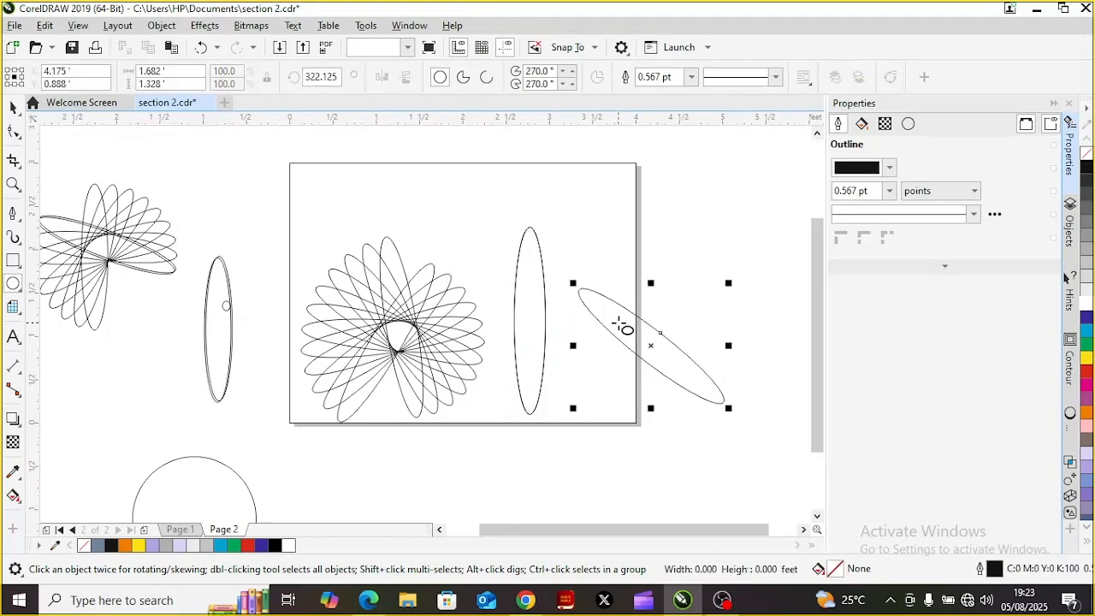
{"action": "key", "text": "Delete"}
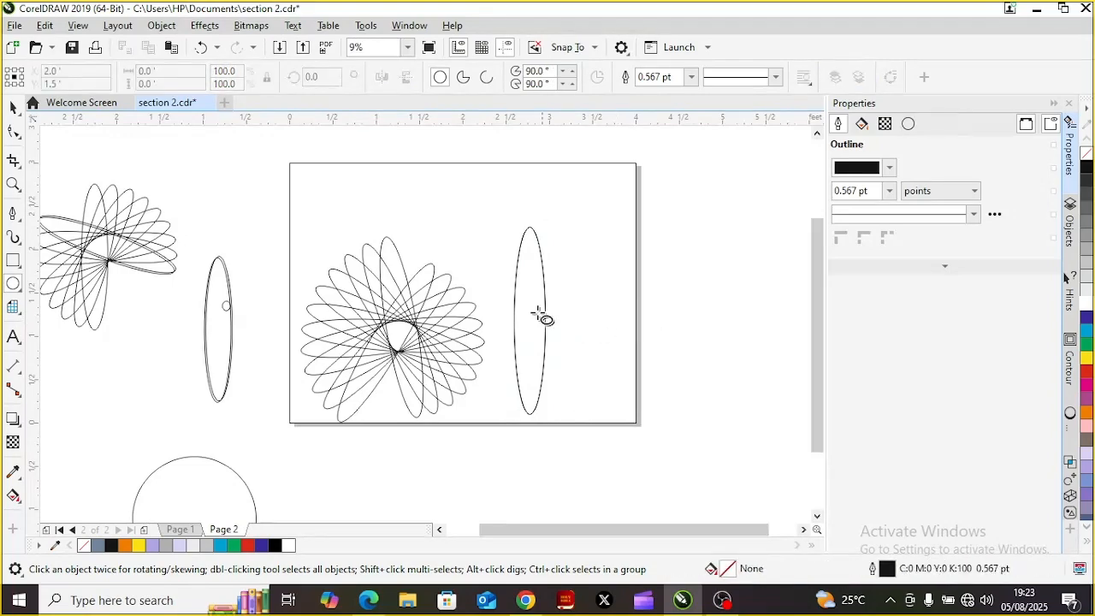
- Rotate the upper copy of the upright ellipse on the page clockwise to about 348° around its centre, and duplicate the rotated ellipse four times
{"action": "left_click", "coordinate": [531, 322]}
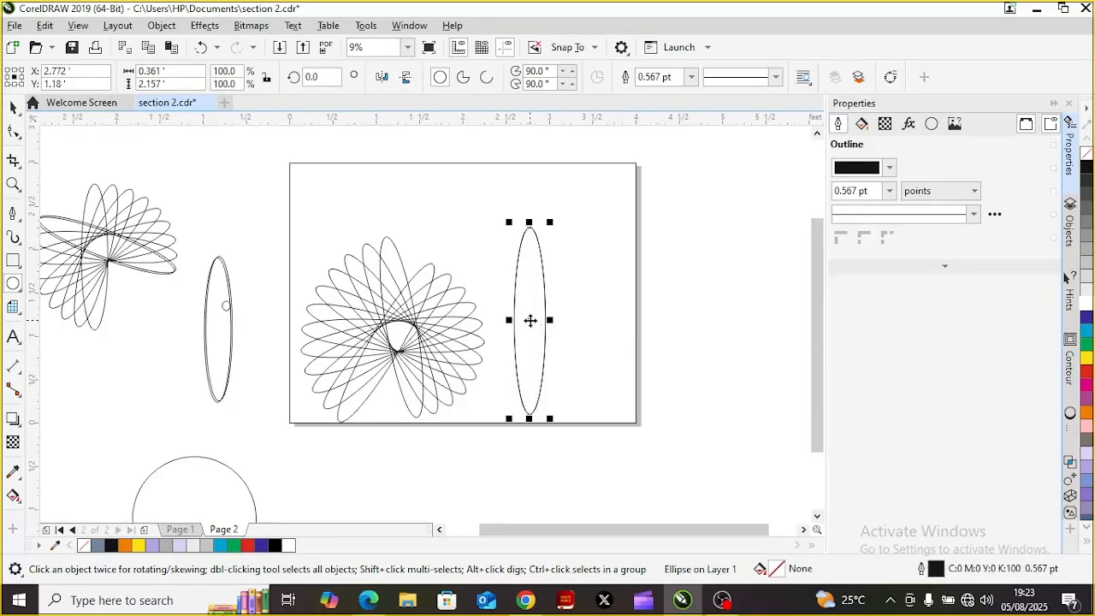
{"action": "left_click", "coordinate": [531, 321]}
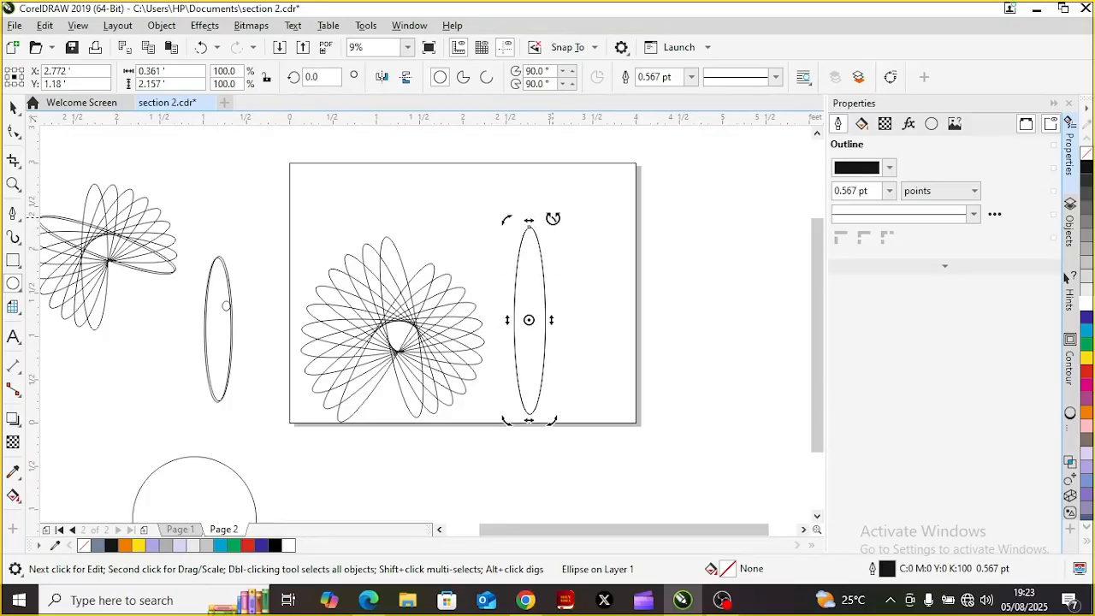
{"action": "left_click_drag", "start_coordinate": [553, 219], "coordinate": [573, 240]}
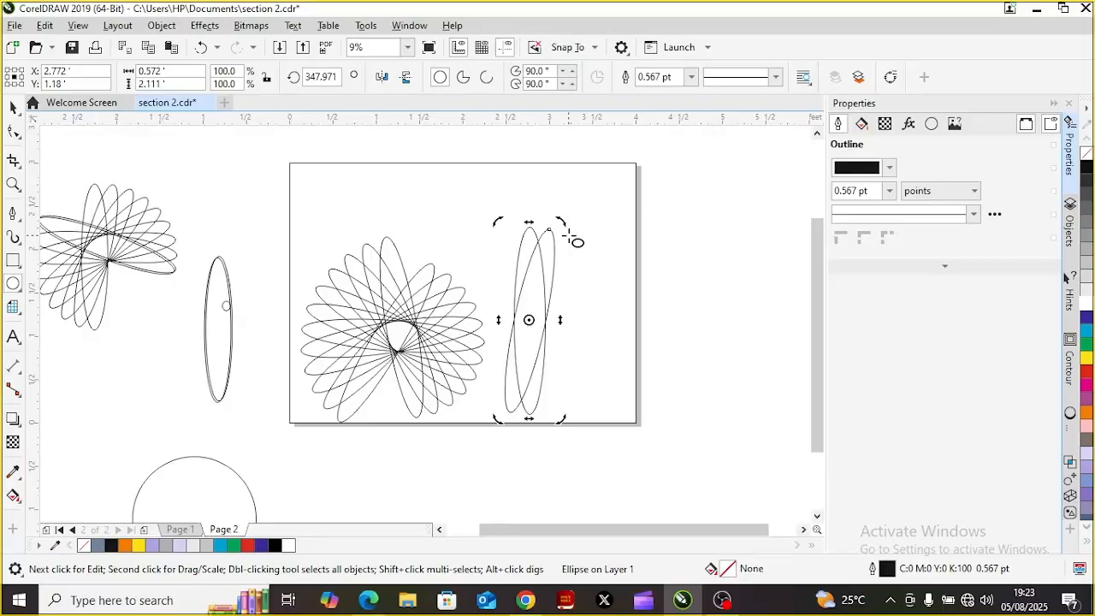
{"action": "key", "text": "ctrl+d"}
{"action": "key", "text": "ctrl+d"}
{"action": "key", "text": "ctrl+d"}
{"action": "key", "text": "ctrl+d"}
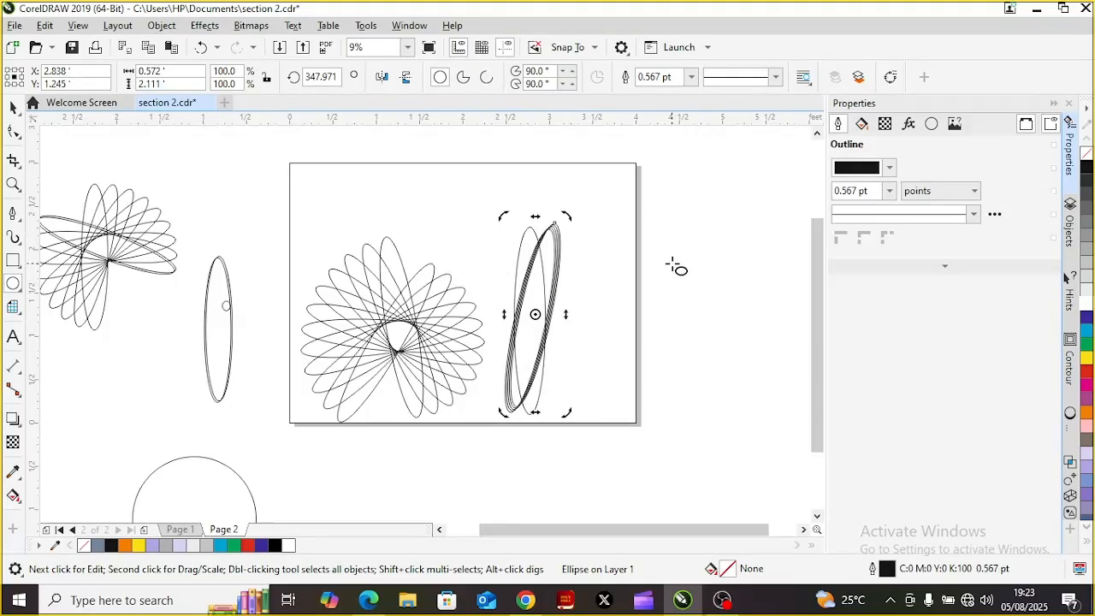
- Draw a narrow upright ellipse about 0.39 by 2.11 ft outside the page's right edge, with a duplicate rotated clockwise to about 342.7°
{"action": "left_click_drag", "start_coordinate": [673, 250], "coordinate": [706, 436]}
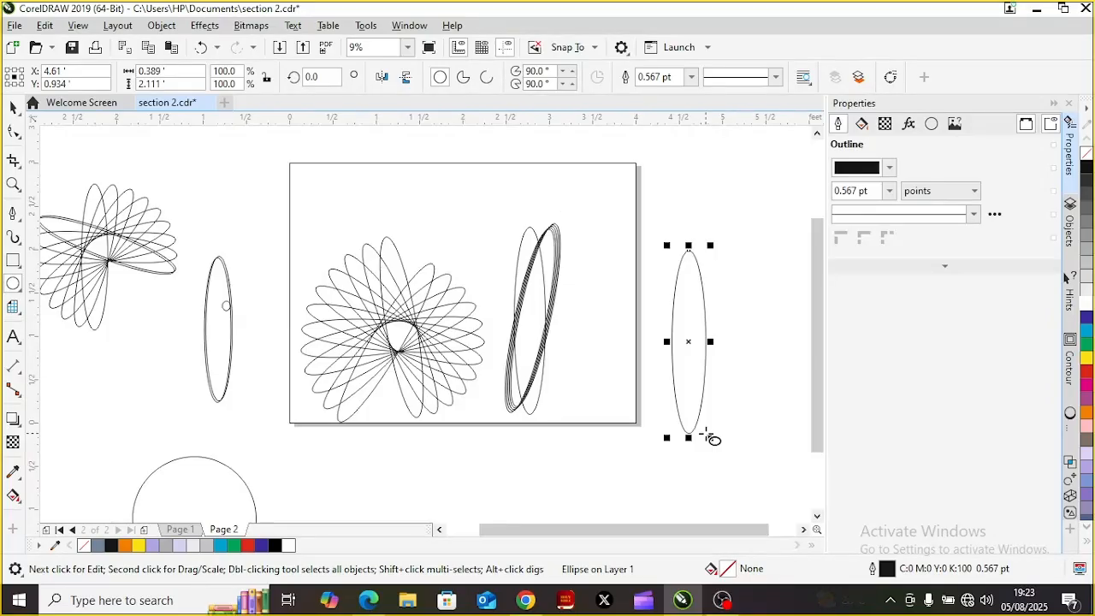
{"action": "key", "text": "ctrl+d"}
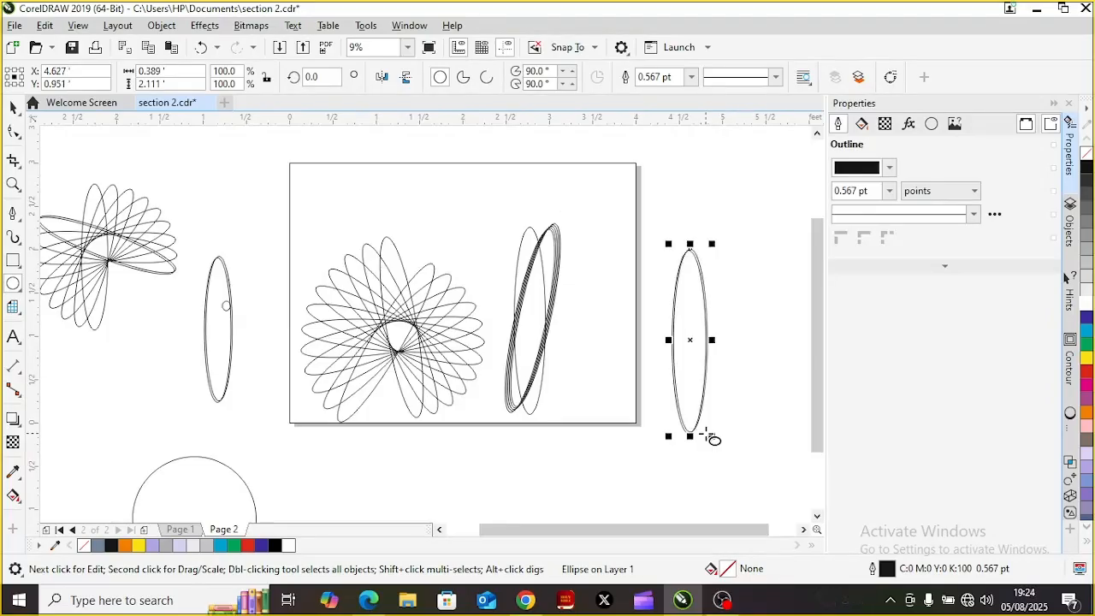
{"action": "left_click", "coordinate": [691, 337]}
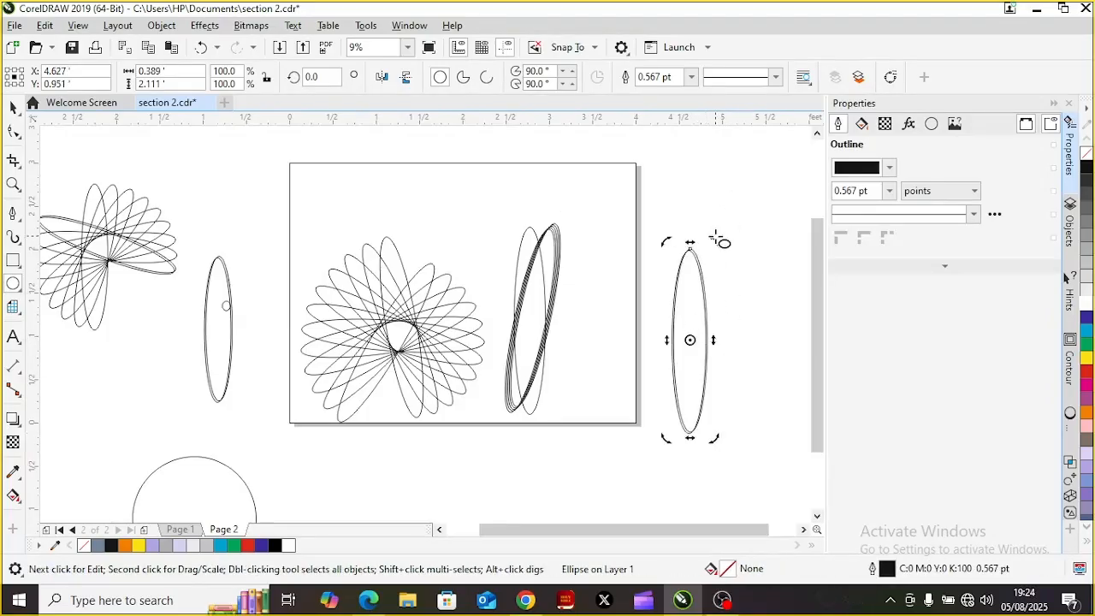
{"action": "left_click_drag", "start_coordinate": [712, 241], "coordinate": [743, 260]}
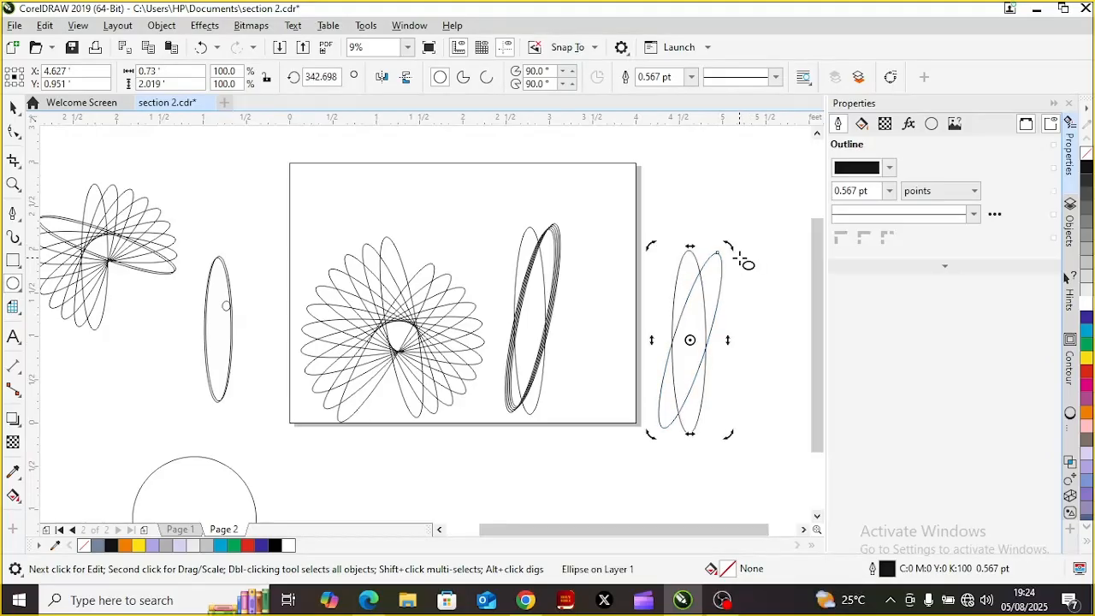
- Repeat the rotated duplication until the ellipses fan out into a full flower at the page's right edge
{"action": "key", "text": "ctrl+r"}
{"action": "key", "text": "ctrl+r"}
{"action": "key", "text": "ctrl+r"}
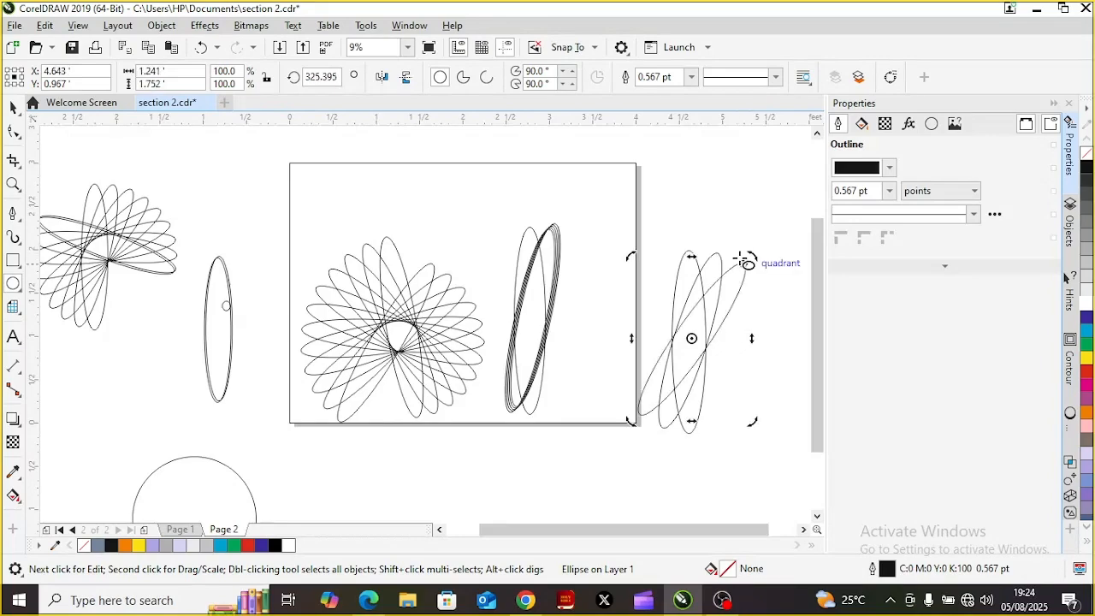
{"action": "key", "text": "ctrl+r"}
{"action": "key", "text": "ctrl+r"}
{"action": "key", "text": "ctrl+r"}
{"action": "key", "text": "ctrl+r"}
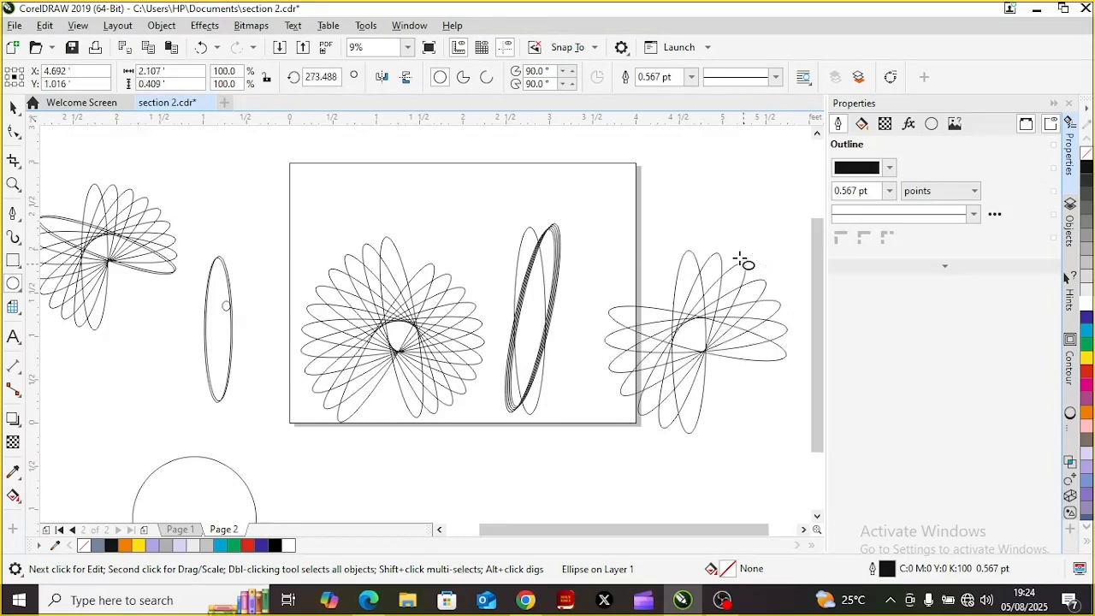
{"action": "key", "text": "ctrl+r"}
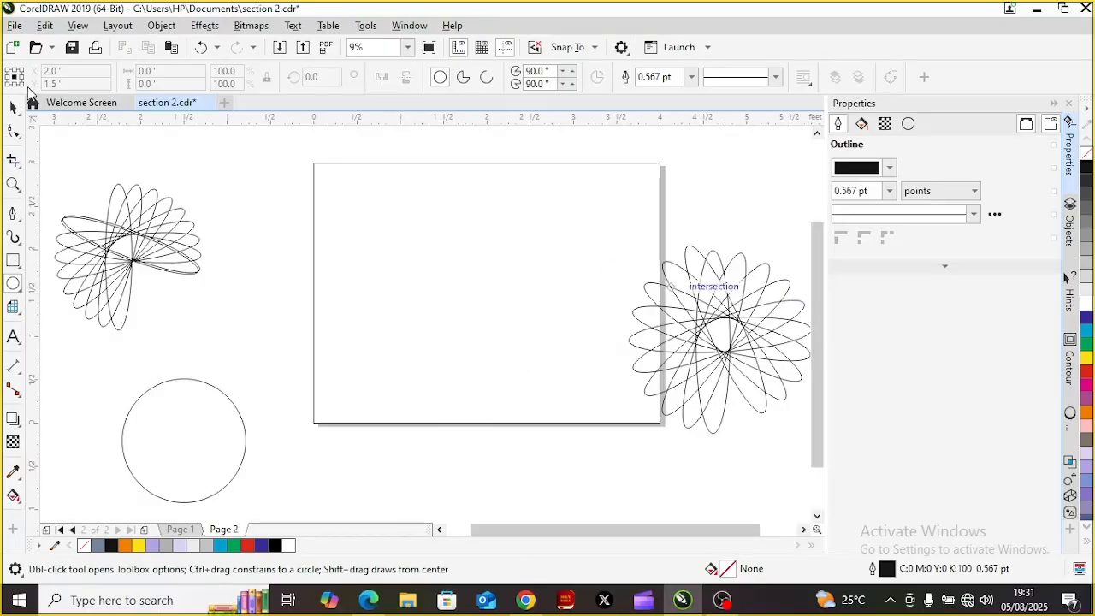
- Fill the flower's topmost left-leaning petal ellipse with yellow and the upright petal ellipse with red
{"action": "left_click", "coordinate": [13, 109]}
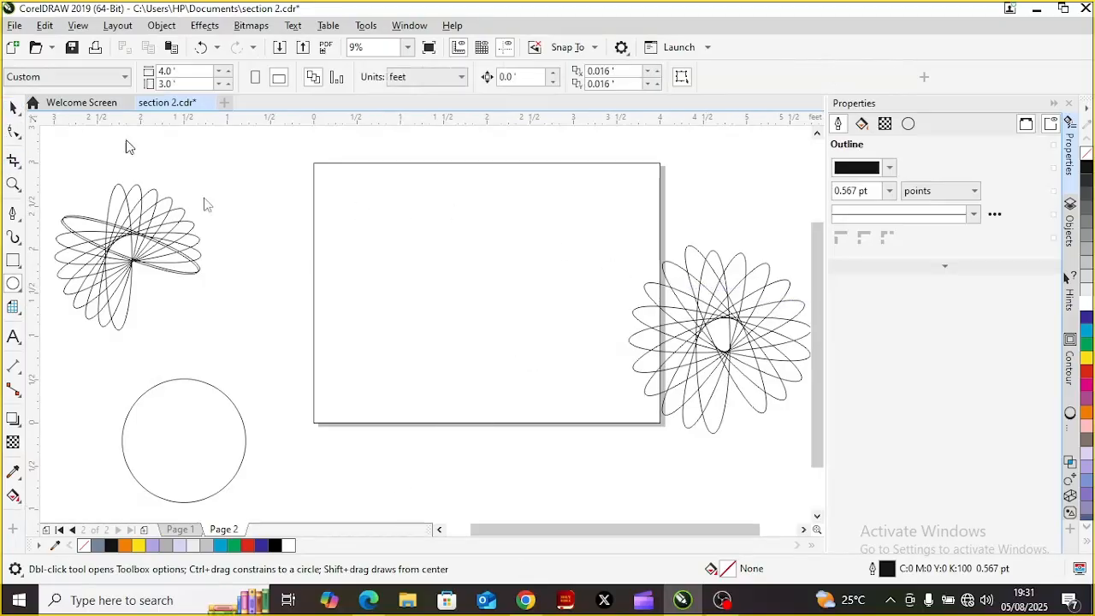
{"action": "left_click", "coordinate": [693, 261]}
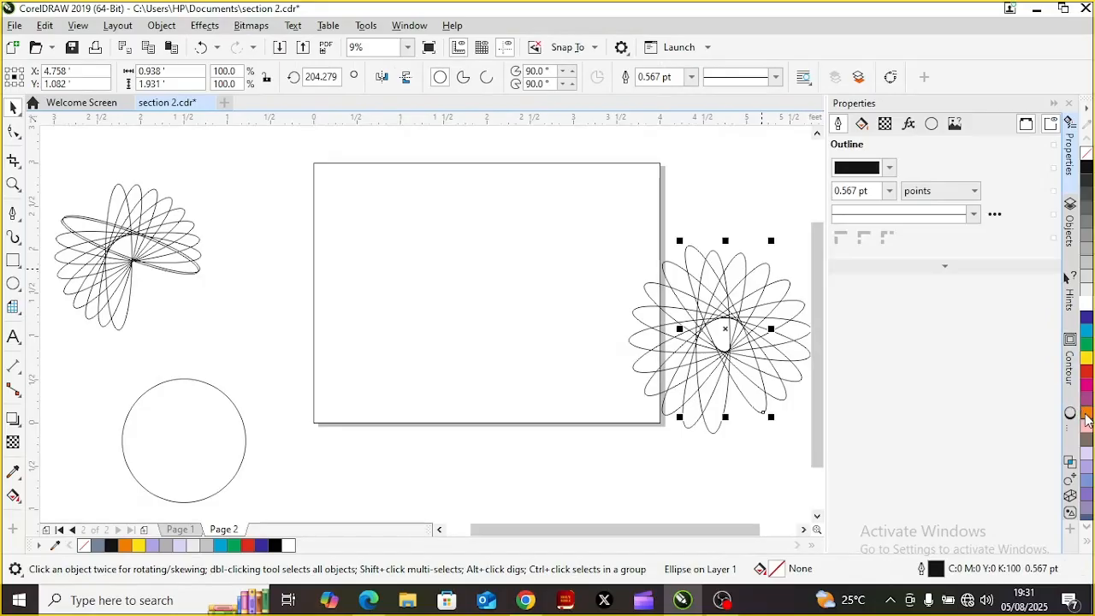
{"action": "left_click", "coordinate": [1085, 359]}
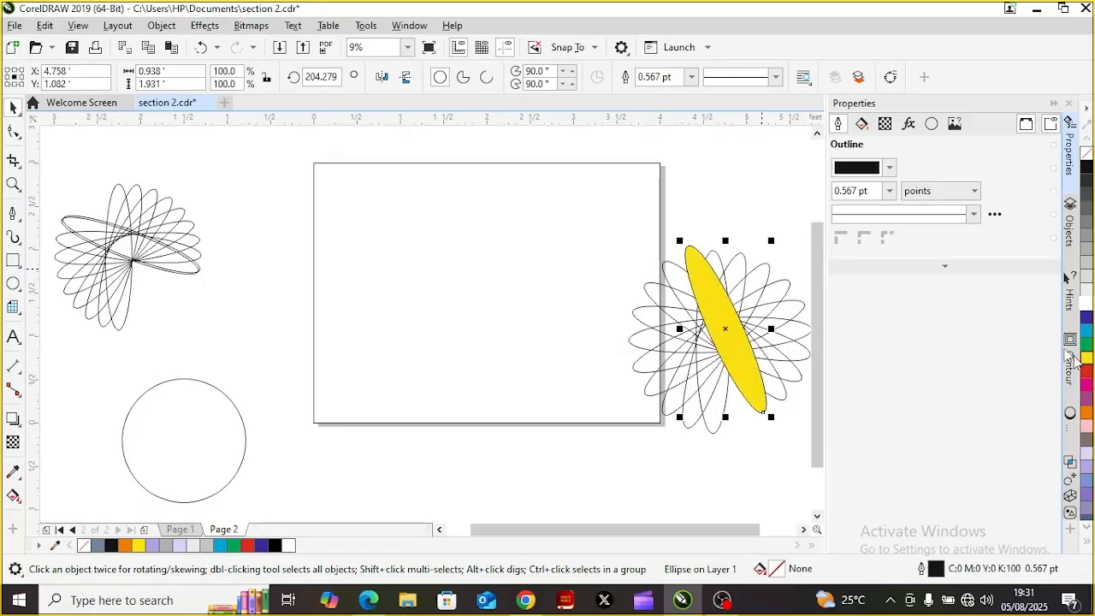
{"action": "left_click", "coordinate": [718, 269]}
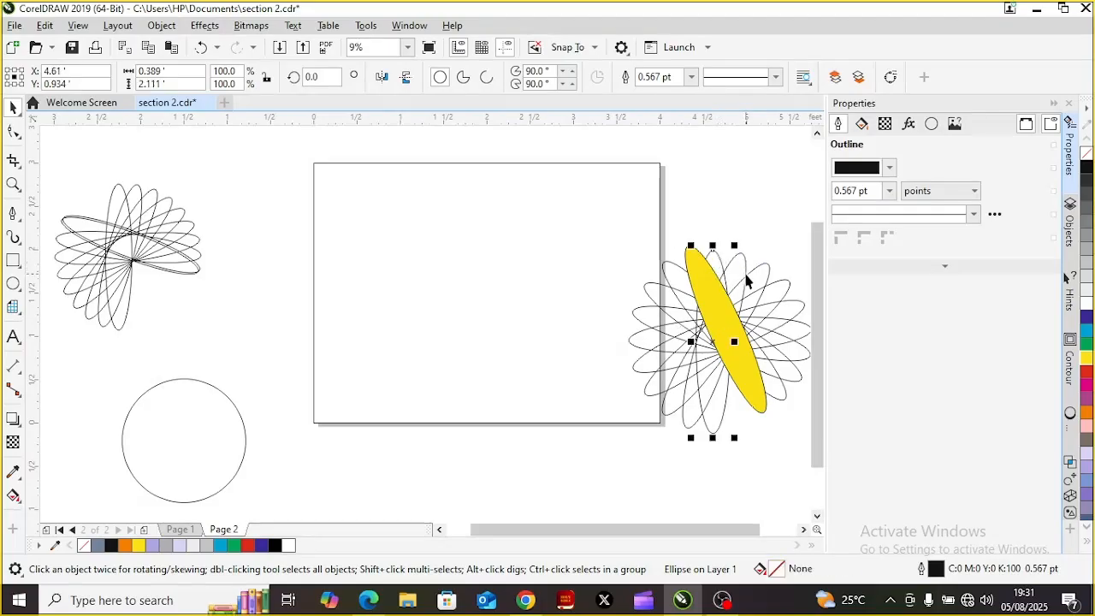
{"action": "left_click", "coordinate": [1089, 376]}
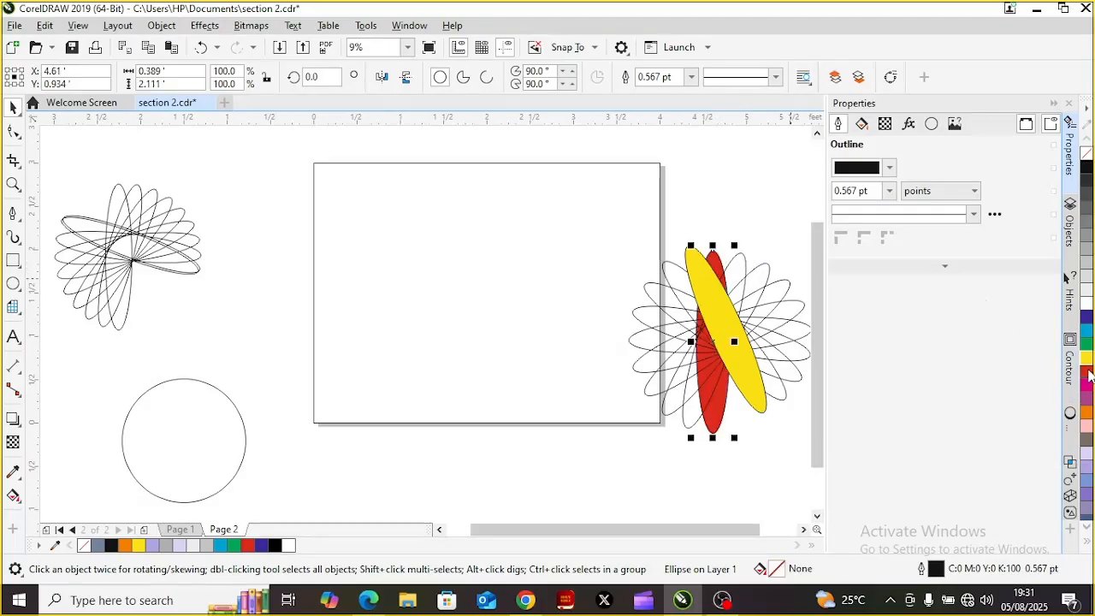
- Fill the next three petal ellipses clockwise from the upright red one with yellow, red and yellow in turn
{"action": "left_click", "coordinate": [737, 278]}
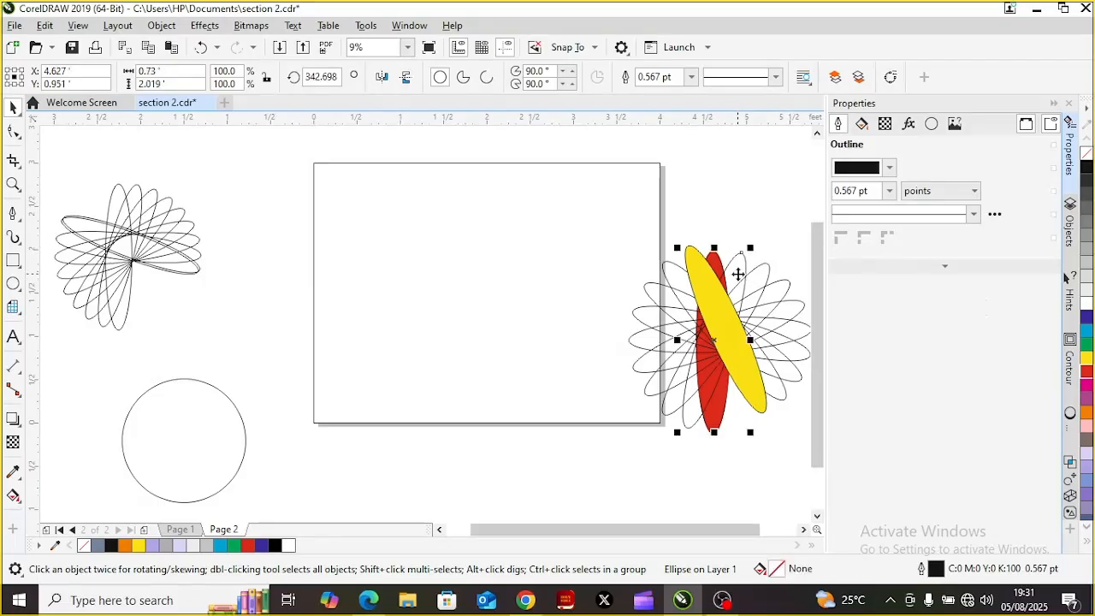
{"action": "left_click", "coordinate": [1086, 359]}
{"action": "left_click", "coordinate": [756, 286]}
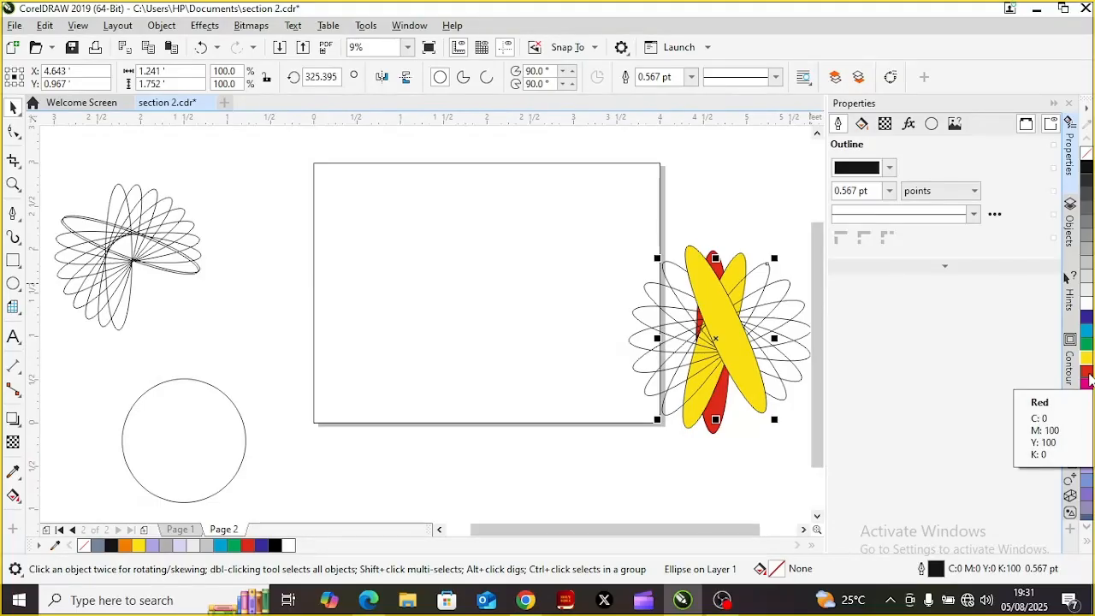
{"action": "left_click", "coordinate": [1088, 377]}
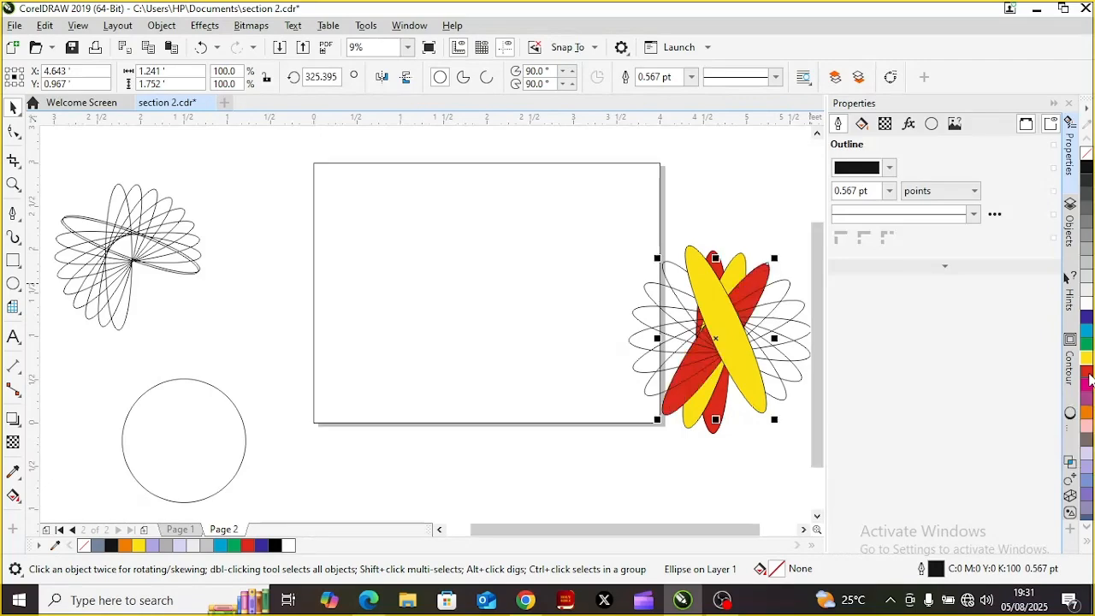
{"action": "left_click", "coordinate": [772, 298]}
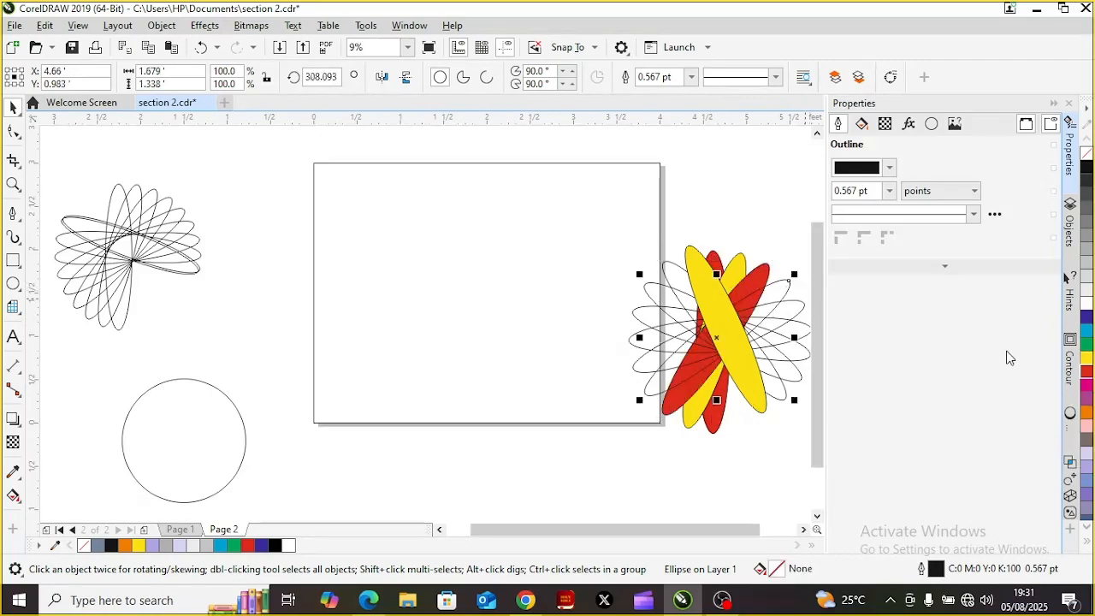
{"action": "left_click", "coordinate": [1087, 358]}
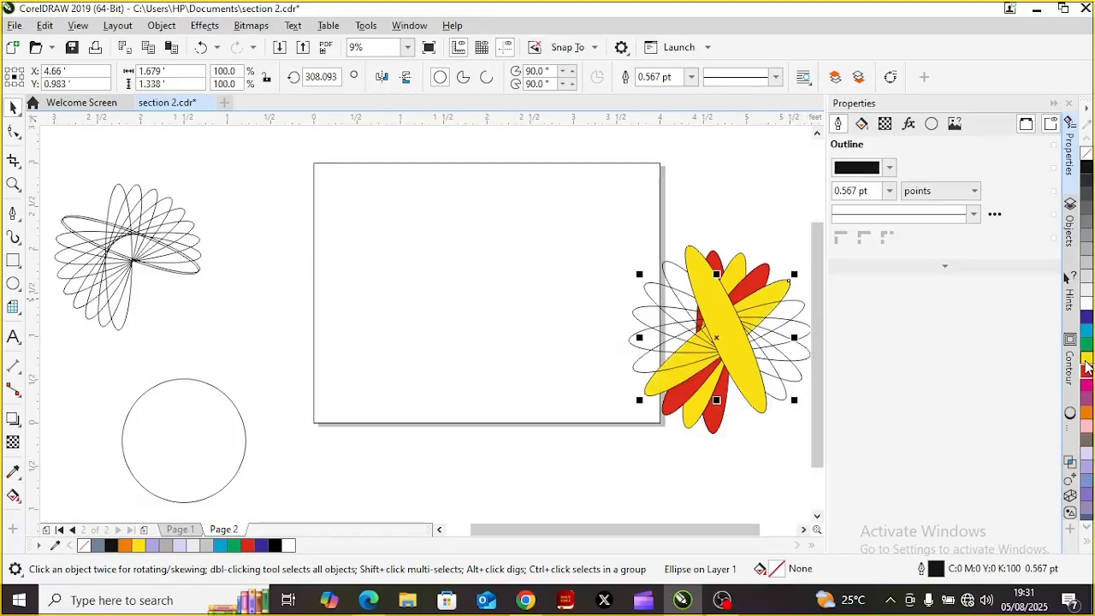
- Fill the next two unfilled petal ellipses clockwise with red and yellow in turn
{"action": "left_click", "coordinate": [780, 317]}
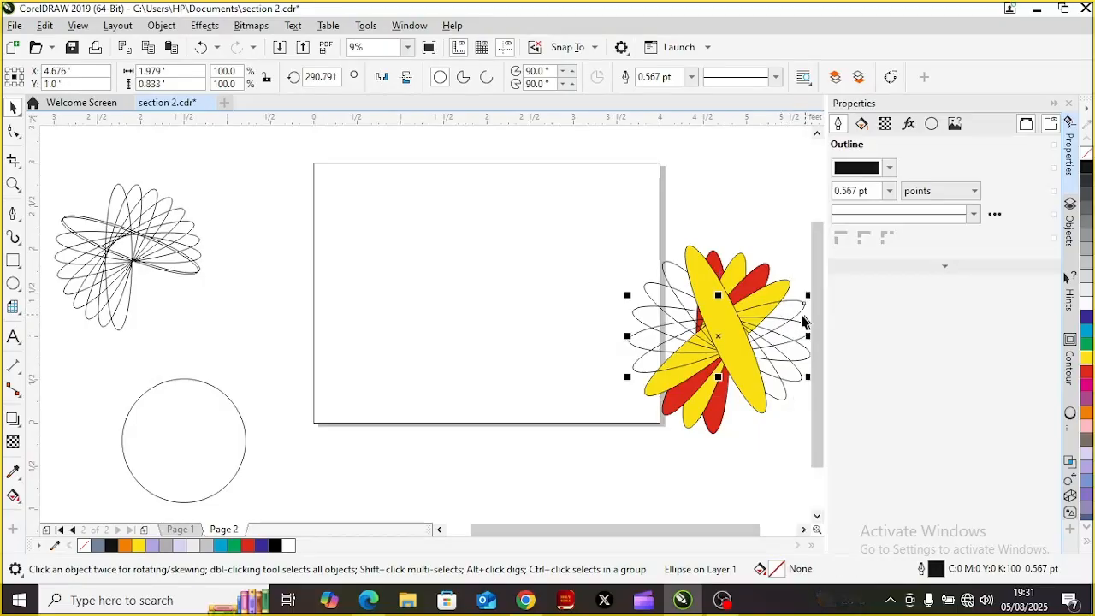
{"action": "left_click", "coordinate": [794, 309]}
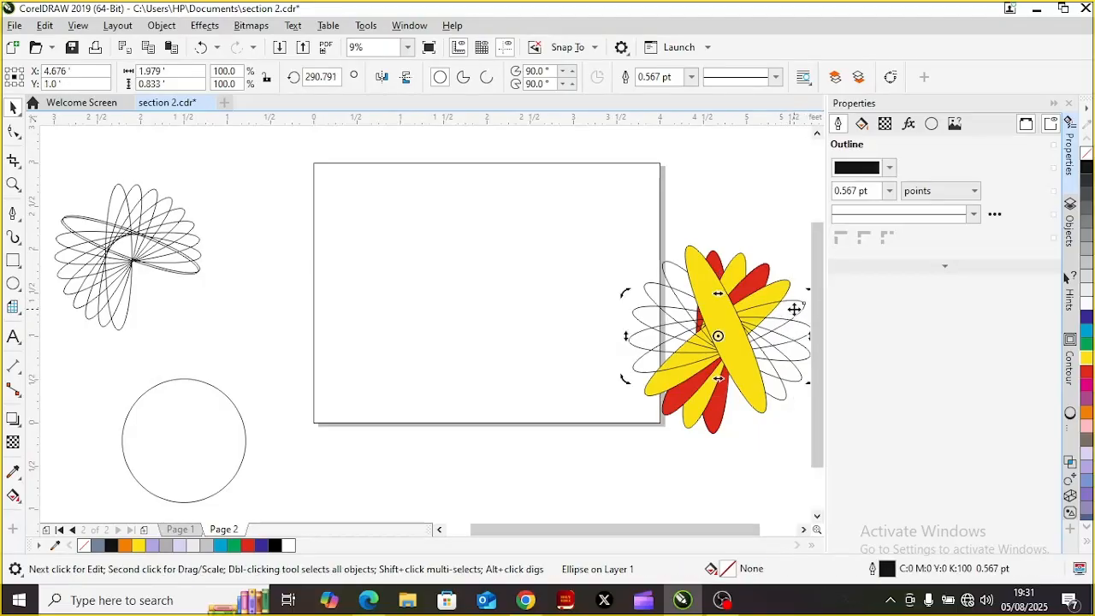
{"action": "left_click", "coordinate": [1086, 377]}
{"action": "left_click", "coordinate": [800, 331]}
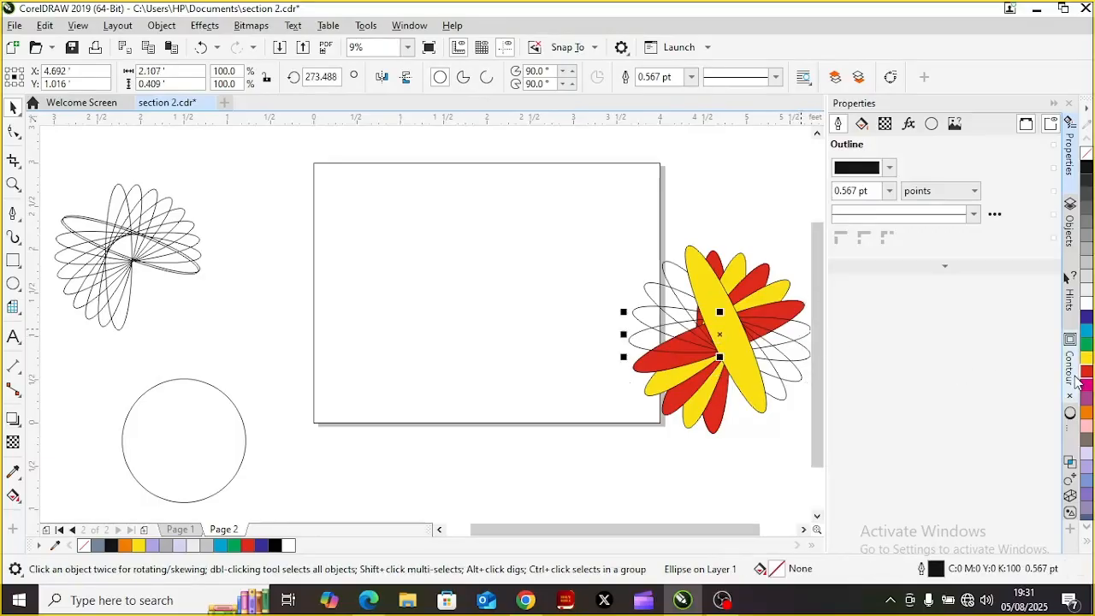
{"action": "left_click", "coordinate": [796, 338]}
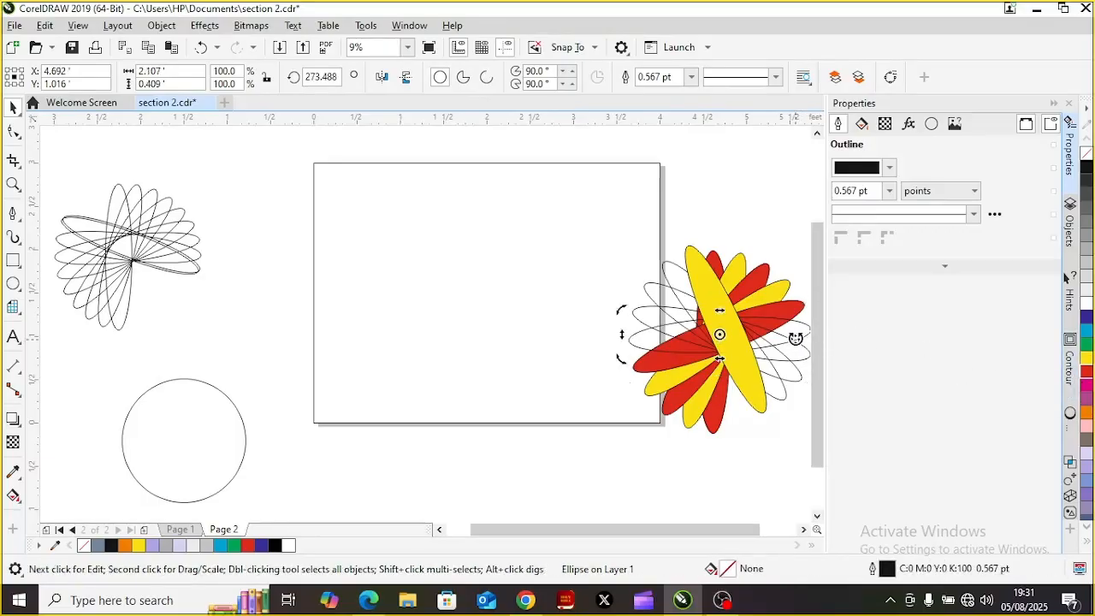
{"action": "left_click", "coordinate": [1086, 360]}
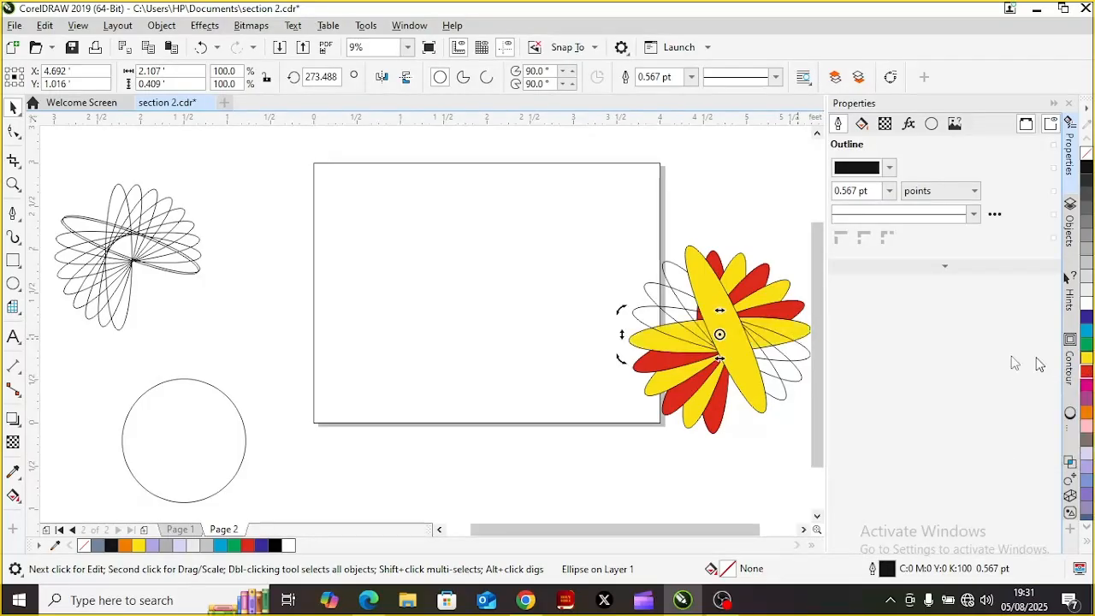
- Fill the last three unfilled petal ellipses clockwise with red, yellow and red in turn
{"action": "left_click", "coordinate": [801, 354]}
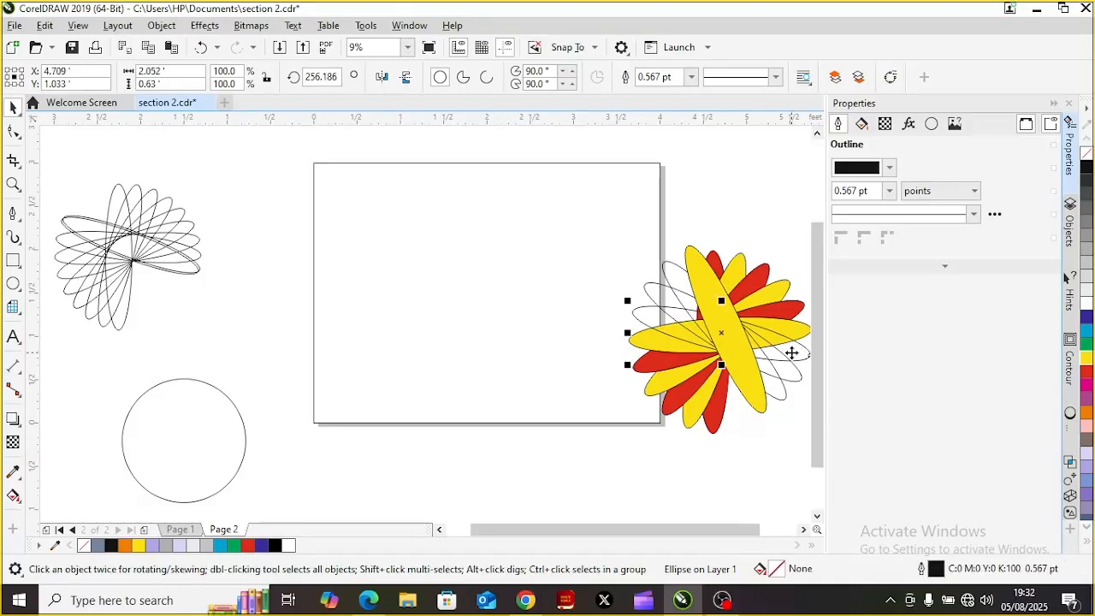
{"action": "left_click", "coordinate": [792, 353]}
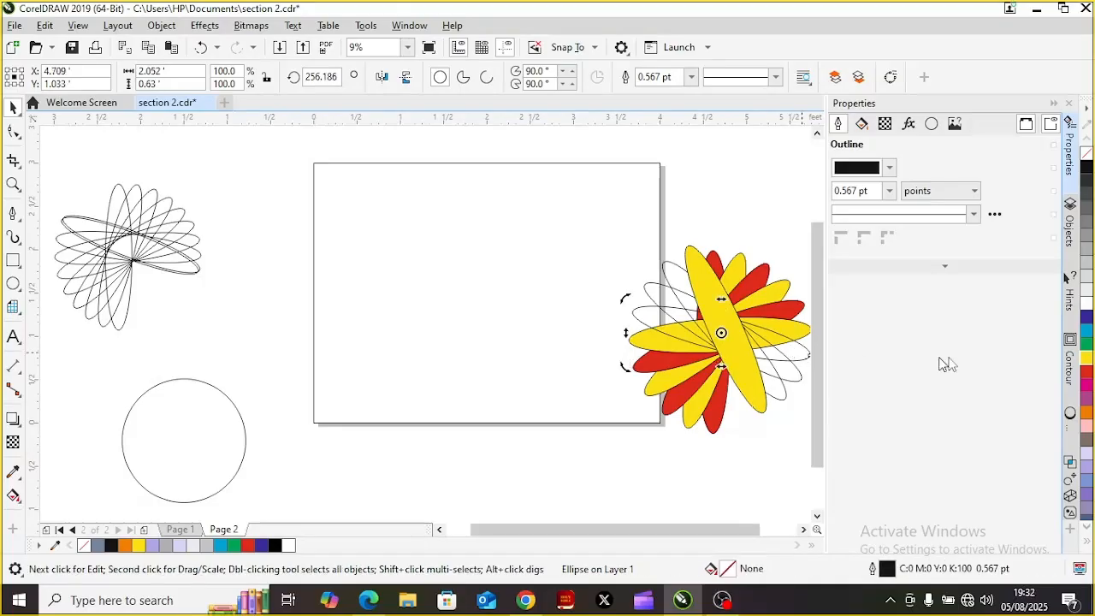
{"action": "left_click", "coordinate": [1089, 376]}
{"action": "left_click", "coordinate": [786, 375]}
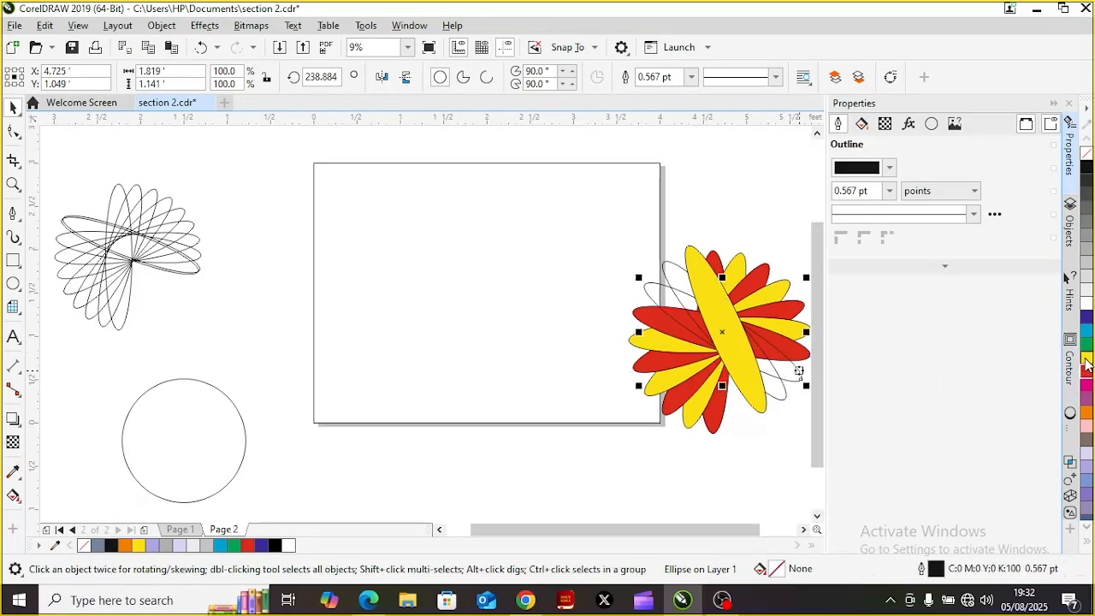
{"action": "left_click", "coordinate": [1083, 360]}
{"action": "left_click", "coordinate": [776, 392]}
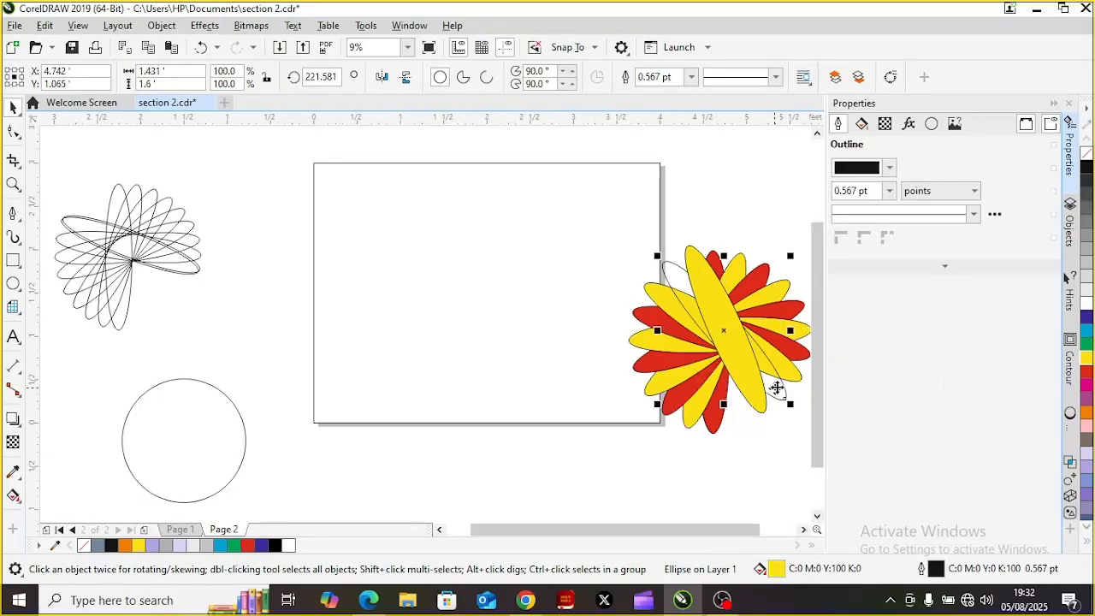
{"action": "left_click", "coordinate": [1086, 373]}
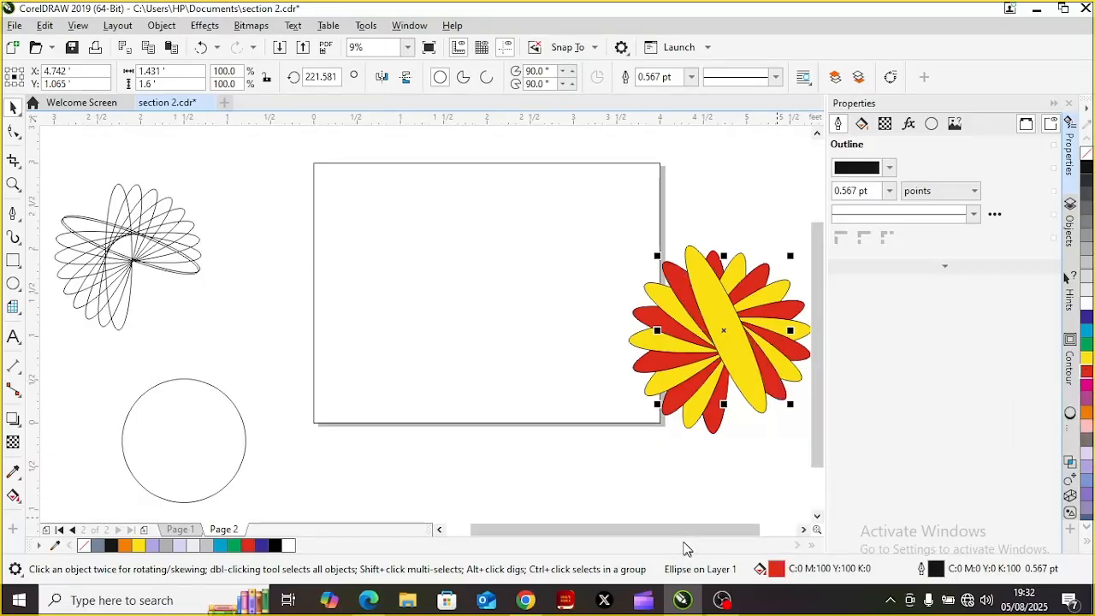
- Select all the petals of the red and yellow flower and group them
{"action": "left_click_drag", "start_coordinate": [682, 540], "coordinate": [708, 537]}
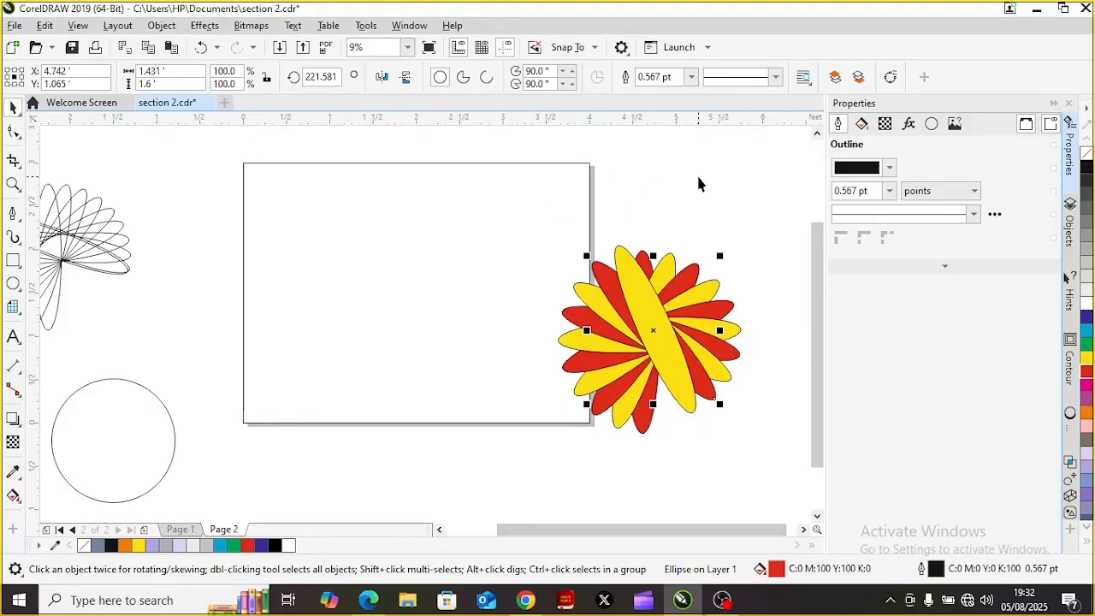
{"action": "left_click_drag", "start_coordinate": [745, 183], "coordinate": [545, 477]}
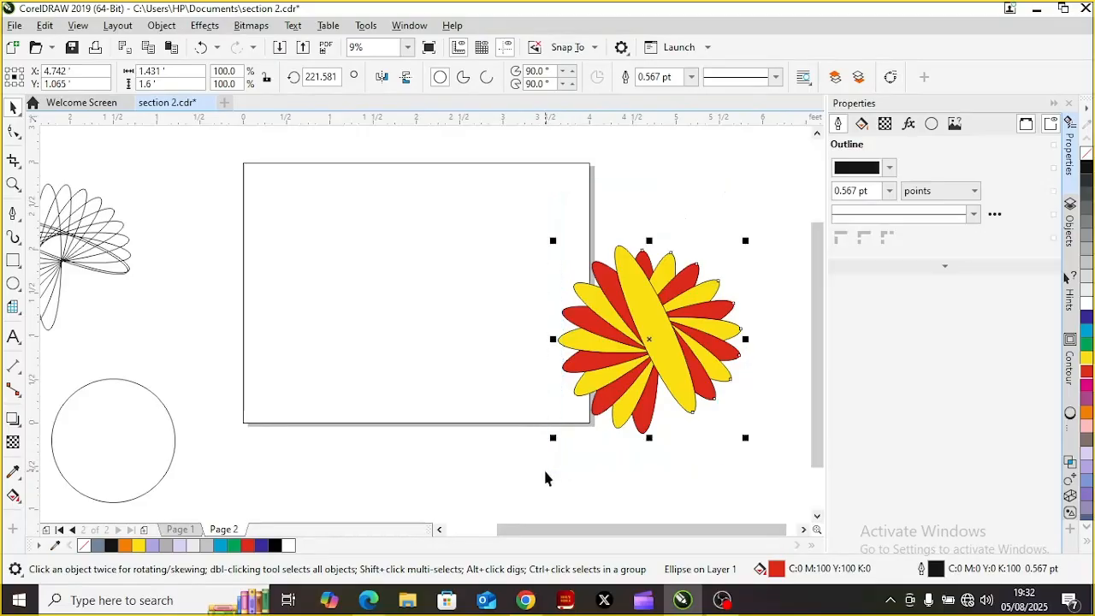
{"action": "right_click", "coordinate": [654, 333]}
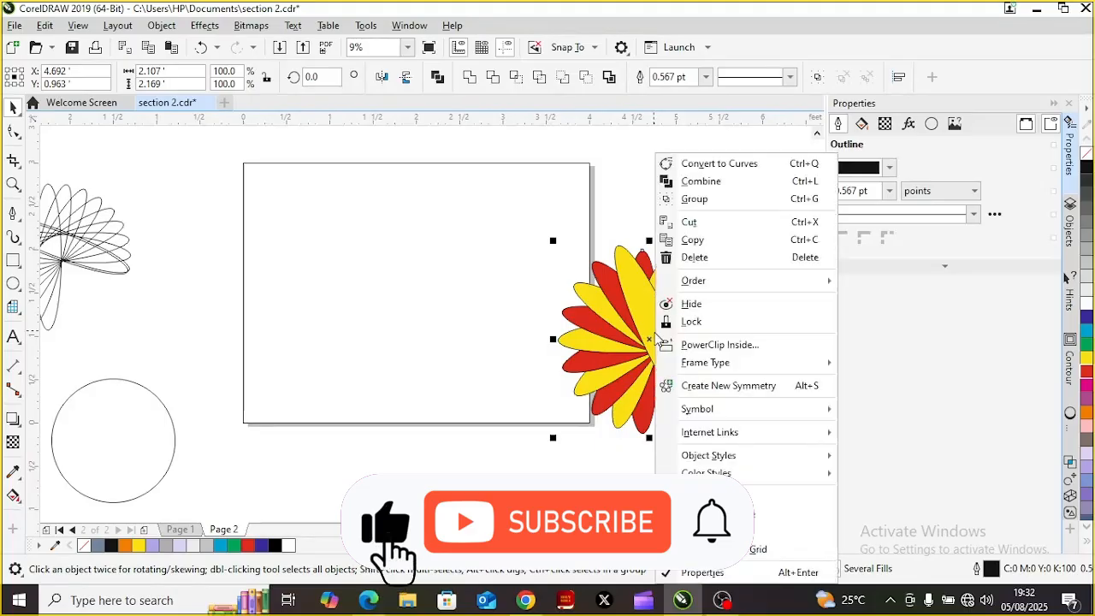
{"action": "left_click", "coordinate": [694, 200]}
- Shrink the grouped flower to about 1.04 by 1.07 ft and move it onto the page's top-right corner
{"action": "left_click_drag", "start_coordinate": [648, 340], "coordinate": [714, 389]}
{"action": "left_click_drag", "start_coordinate": [602, 382], "coordinate": [603, 382]}
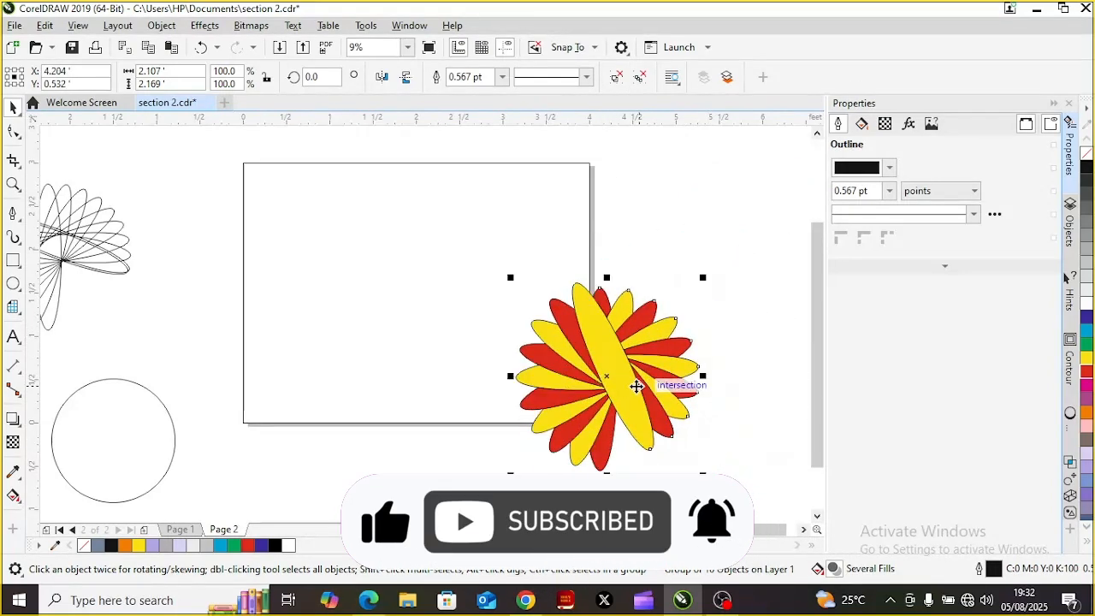
{"action": "left_click_drag", "start_coordinate": [699, 471], "coordinate": [635, 384]}
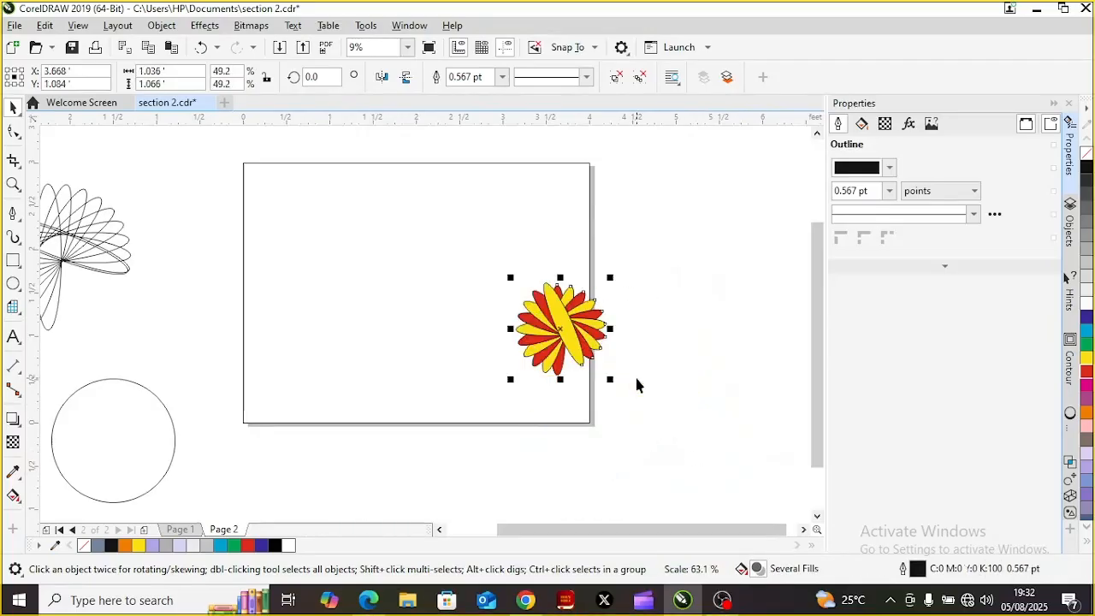
{"action": "left_click_drag", "start_coordinate": [567, 317], "coordinate": [552, 203]}
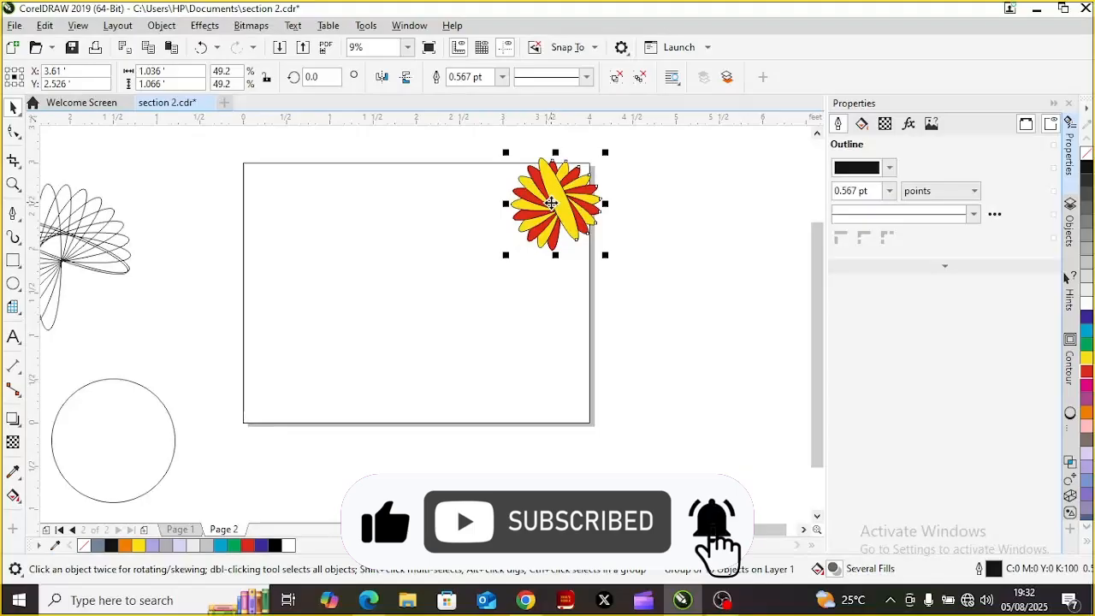
{"action": "left_click", "coordinate": [502, 362]}
{"action": "left_click", "coordinate": [406, 385]}
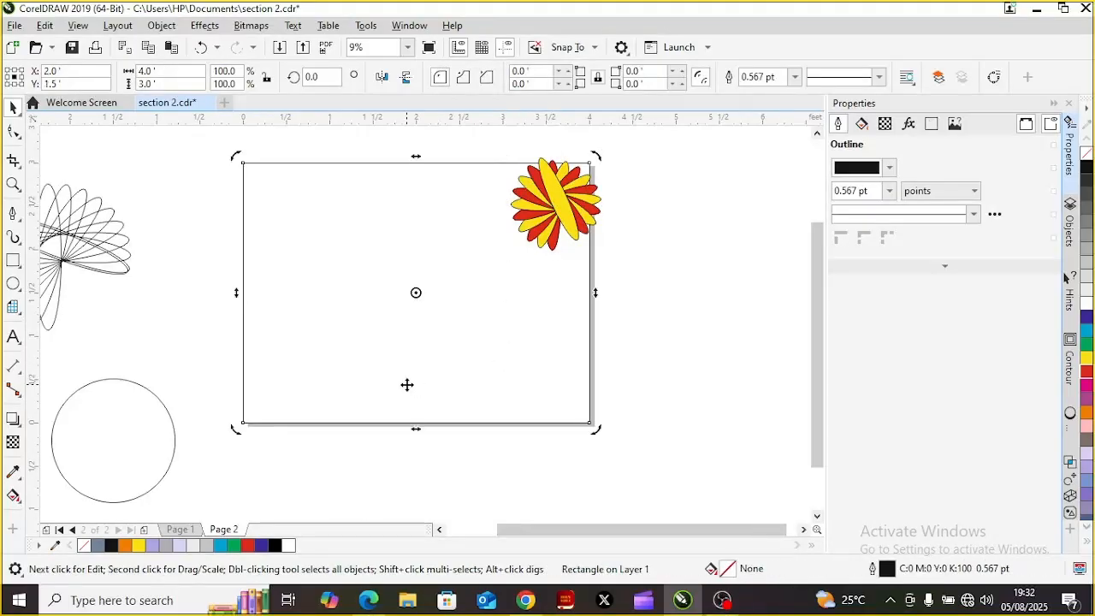
{"action": "left_click_drag", "start_coordinate": [654, 530], "coordinate": [621, 530]}
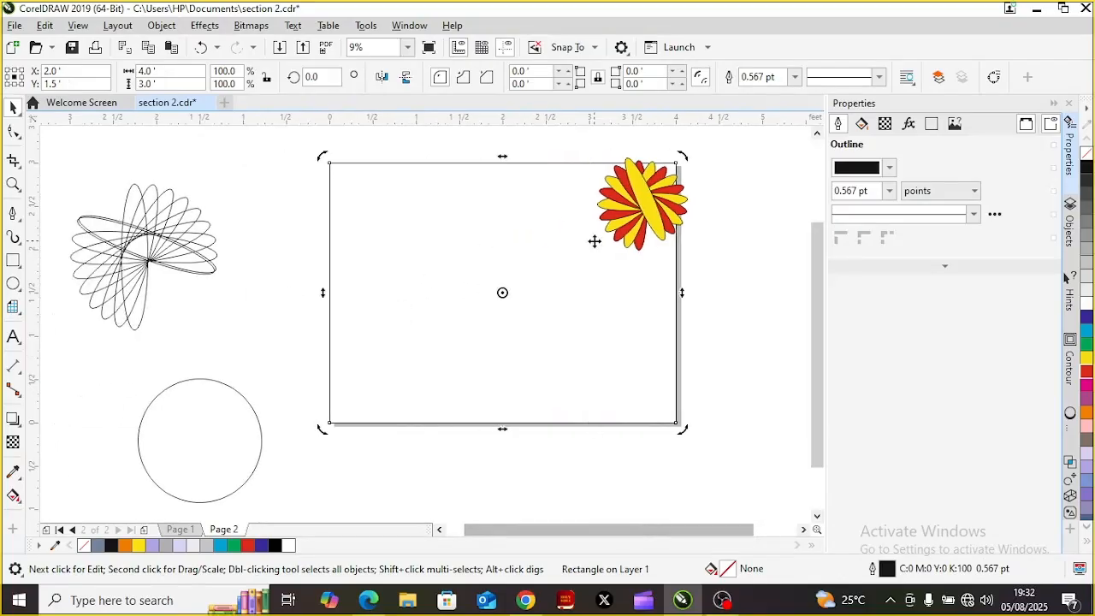
{"action": "left_click", "coordinate": [640, 208]}
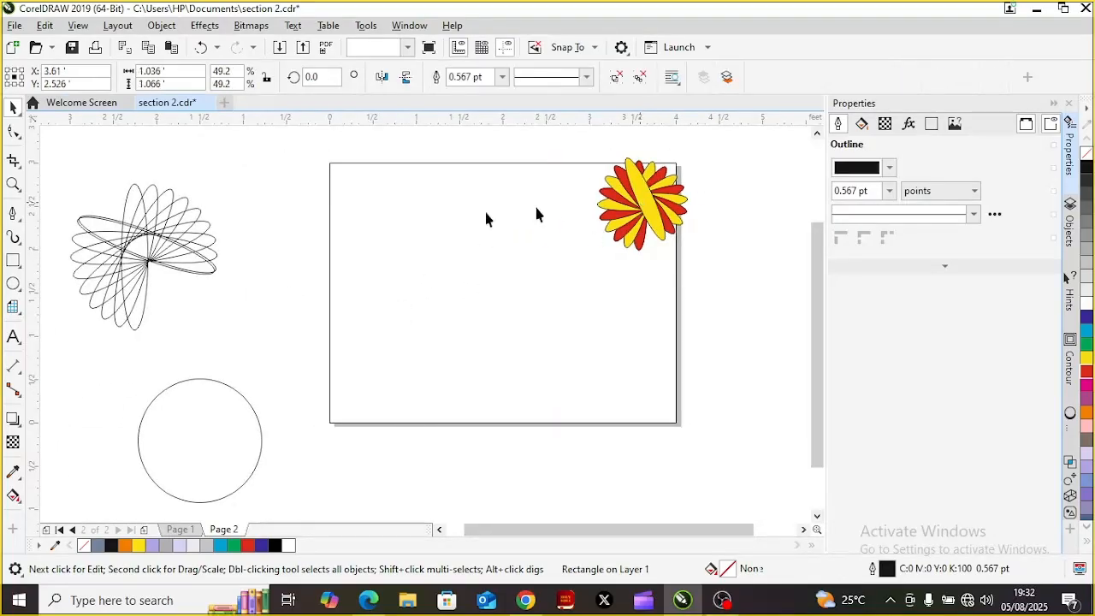
{"action": "left_click", "coordinate": [112, 272]}
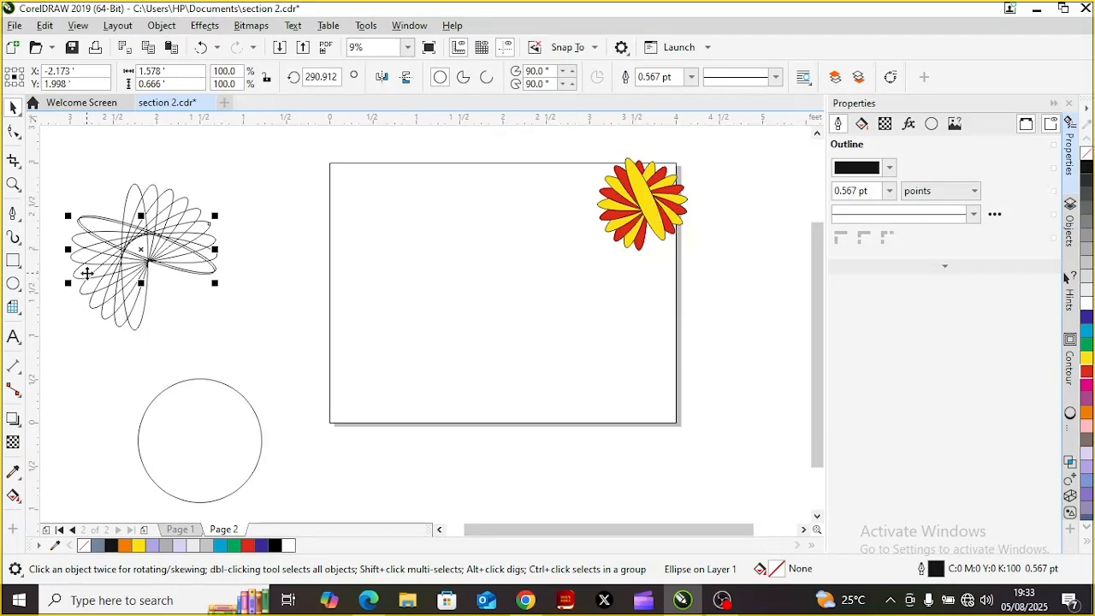
- Draw a rectangle about 1.35 by 1.17 ft in the page's left half and scale it down to about 1.07 by 0.92 ft
{"action": "left_click", "coordinate": [24, 294]}
{"action": "left_click", "coordinate": [20, 311]}
{"action": "left_click", "coordinate": [21, 269]}
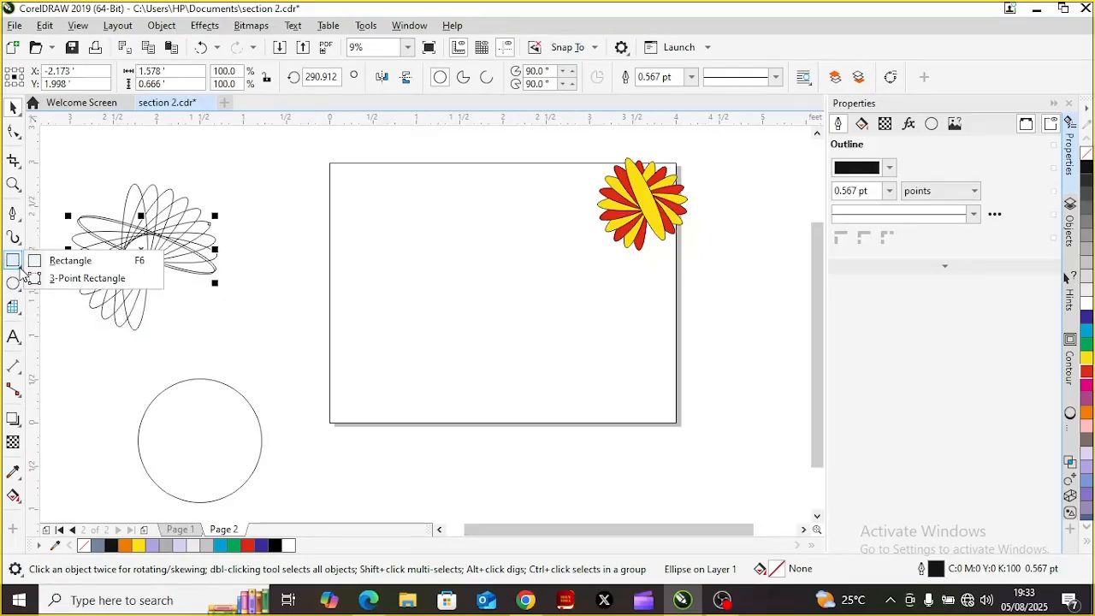
{"action": "left_click", "coordinate": [64, 260]}
{"action": "mouse_move", "coordinate": [388, 273]}
{"action": "left_mouse_down"}
{"action": "mouse_move", "coordinate": [445, 356]}
{"action": "mouse_move", "coordinate": [506, 374]}
{"action": "left_mouse_up"}
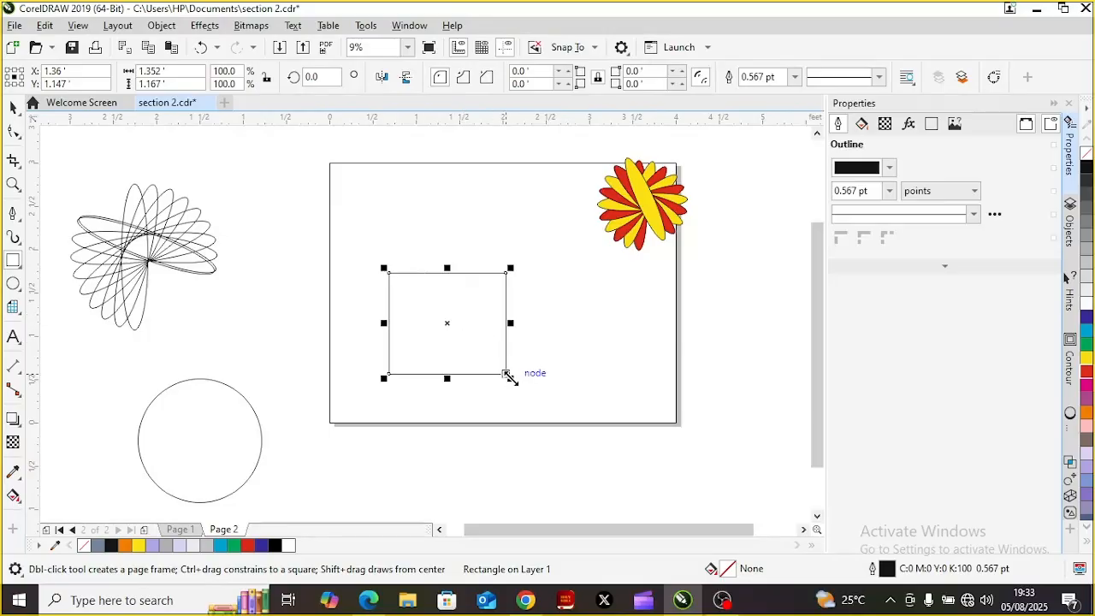
{"action": "left_click_drag", "start_coordinate": [509, 377], "coordinate": [484, 377]}
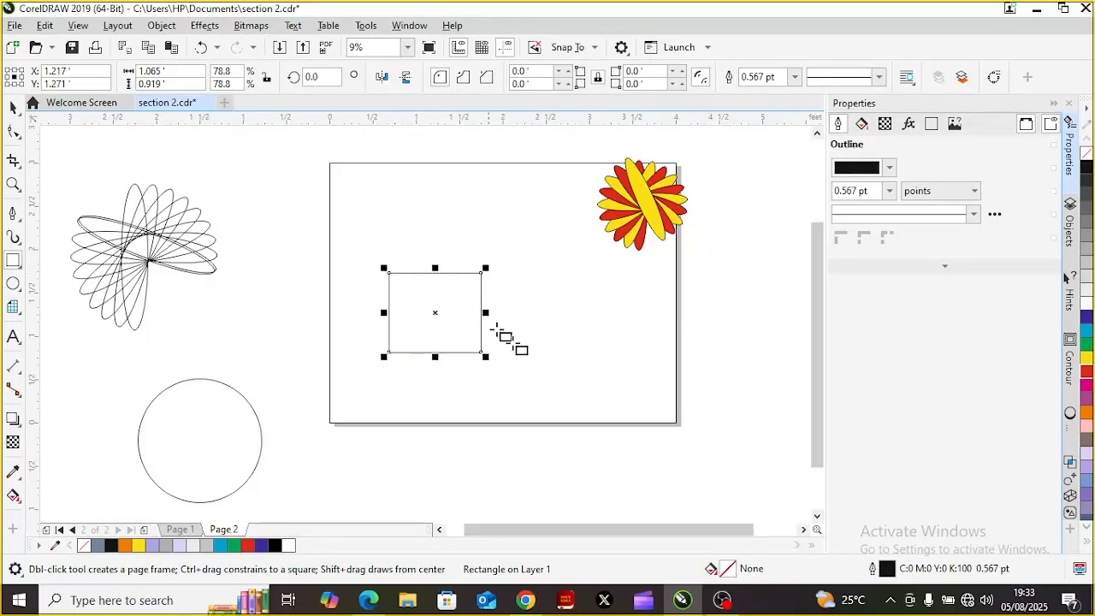
- Draw a wide rectangle about 2.13 by 0.57 ft under the first one and another about 1.04 by 0.89 ft below the page
{"action": "left_click_drag", "start_coordinate": [389, 367], "coordinate": [575, 418]}
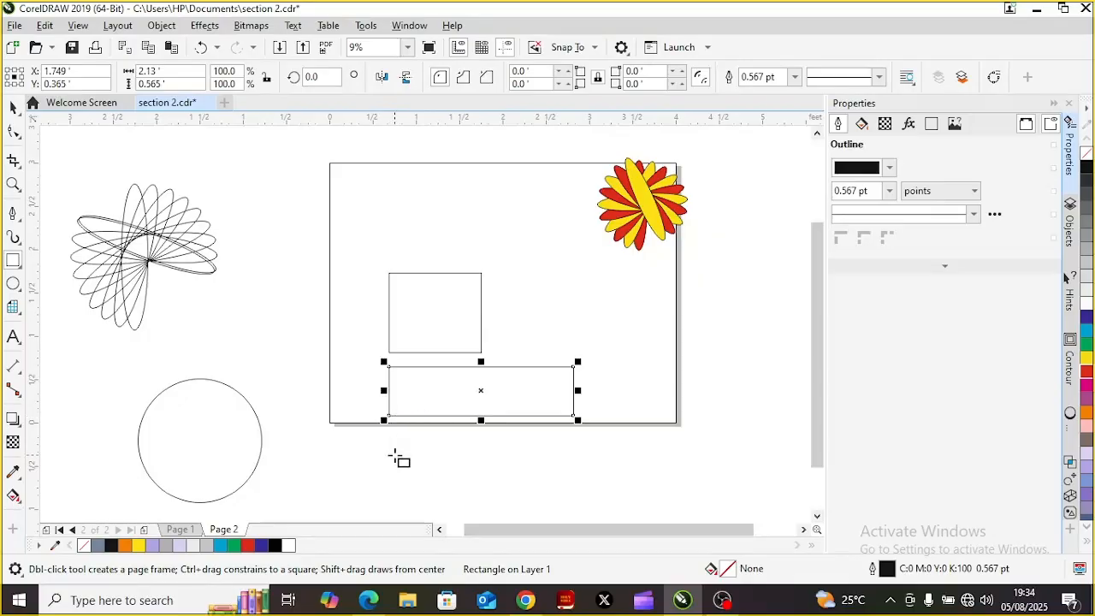
{"action": "left_click_drag", "start_coordinate": [388, 439], "coordinate": [480, 461]}
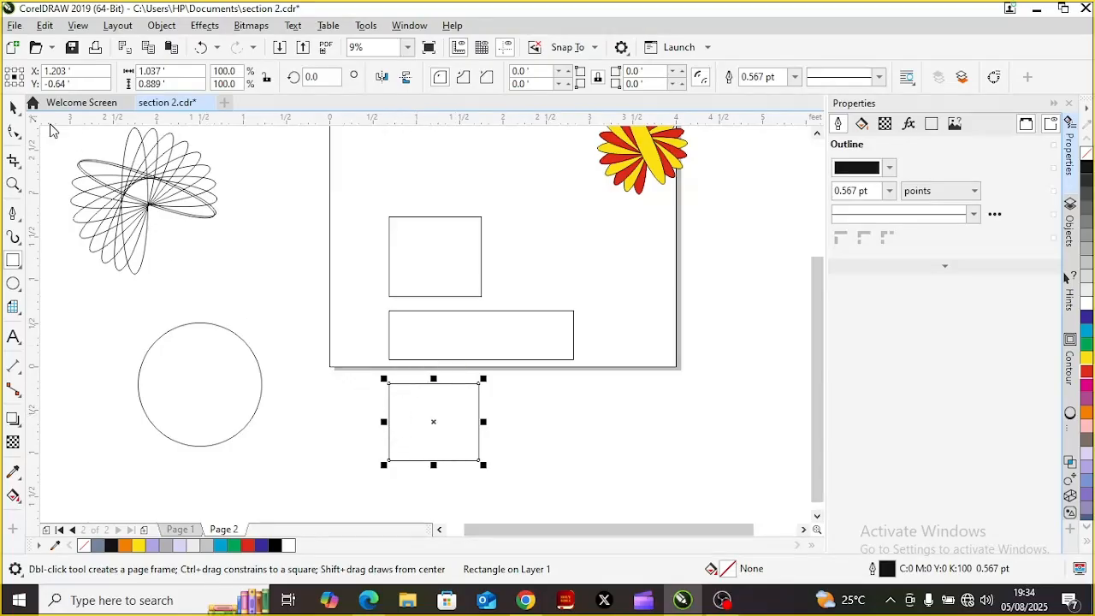
- Convert the rectangle below the page to curves
{"action": "left_click", "coordinate": [13, 108]}
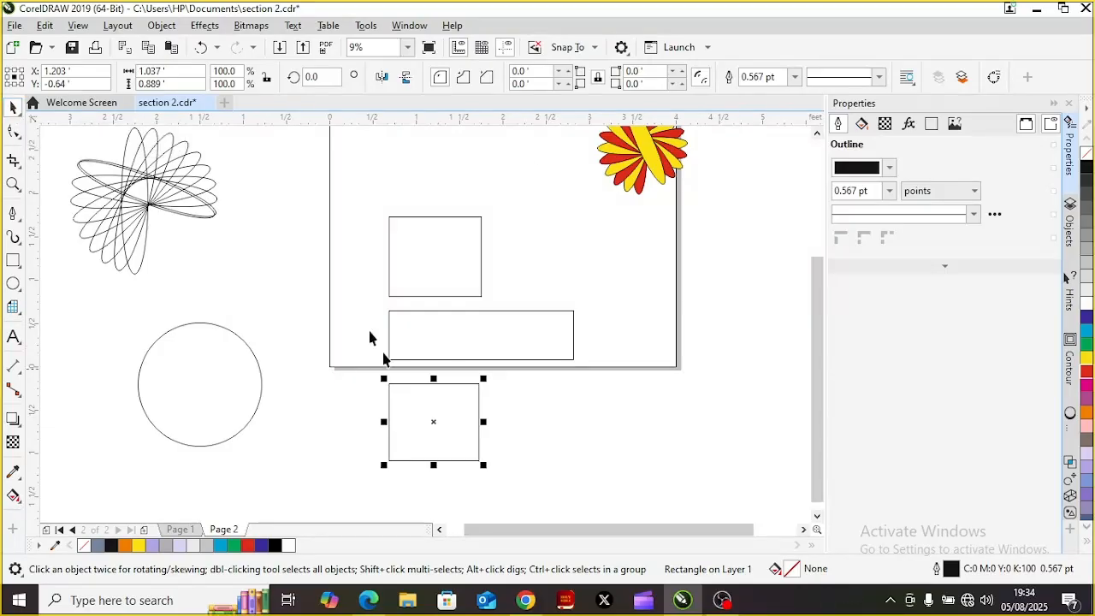
{"action": "left_click", "coordinate": [437, 428]}
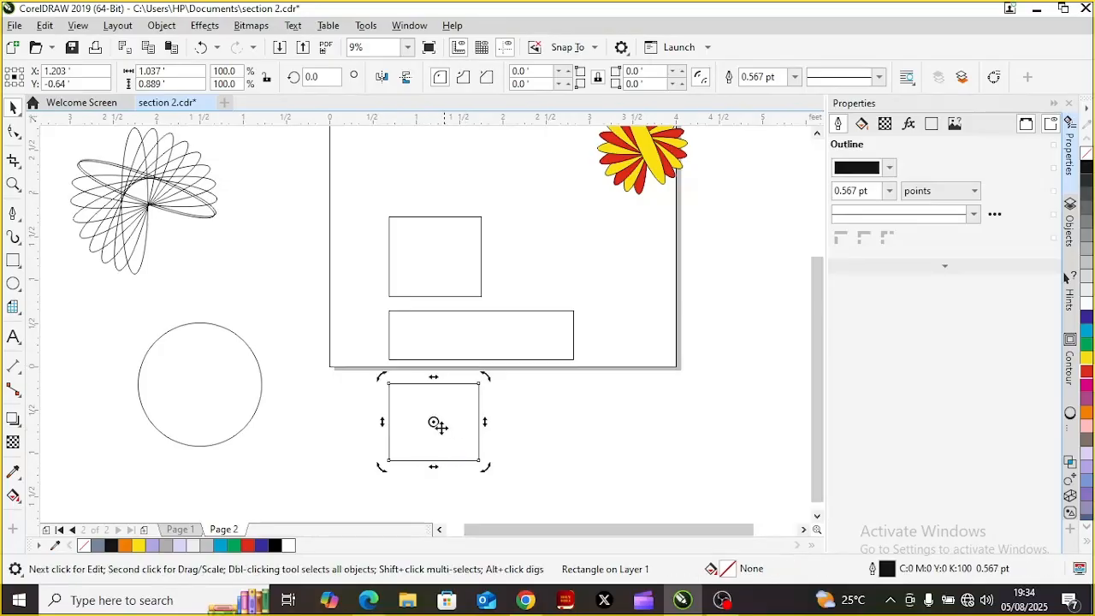
{"action": "left_click", "coordinate": [435, 423]}
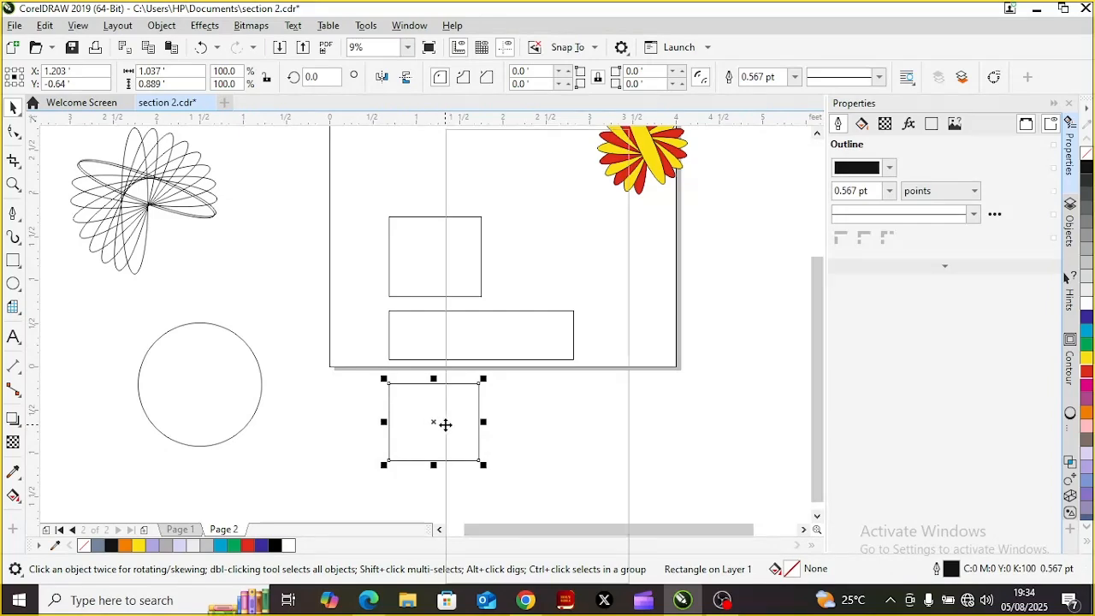
{"action": "right_click", "coordinate": [445, 425]}
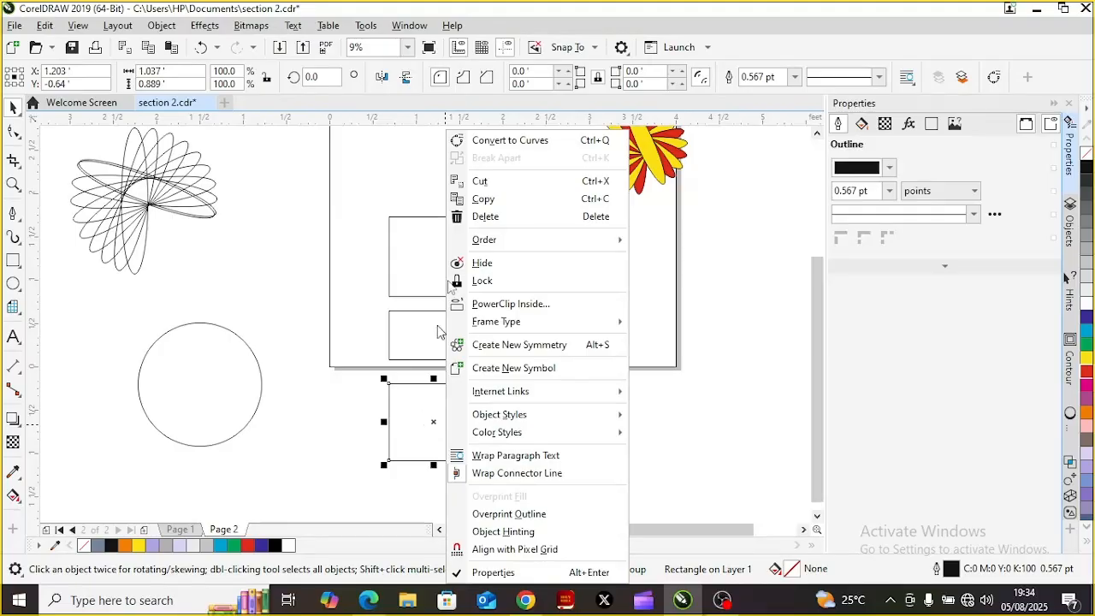
{"action": "left_click", "coordinate": [492, 141]}
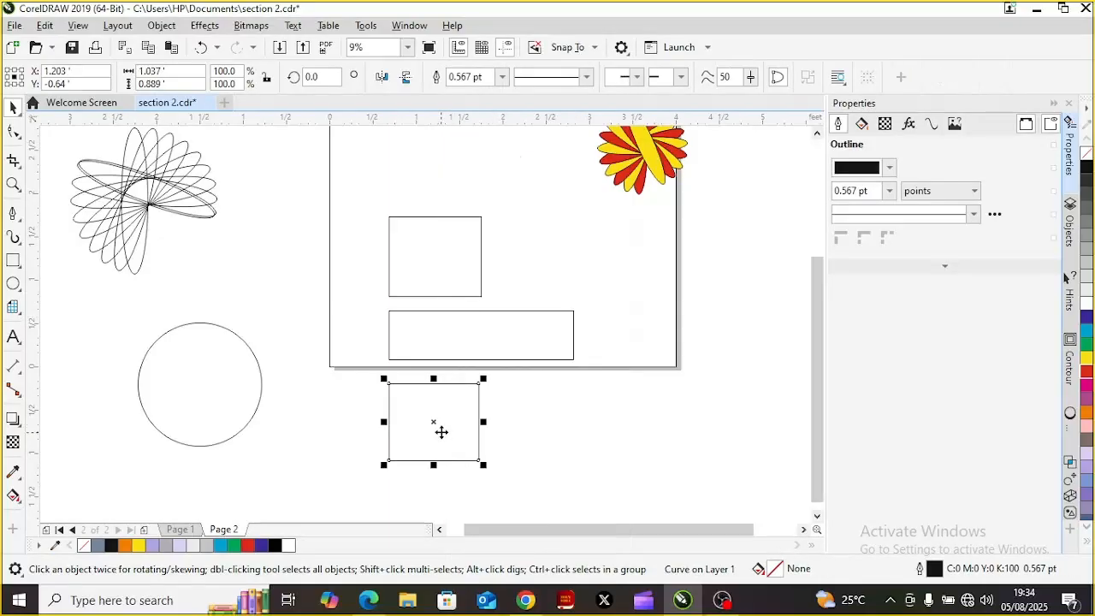
- Reshape the converted rectangle into a right triangle by moving its upper-left node inward to the middle of the diagonal
{"action": "left_click", "coordinate": [12, 134]}
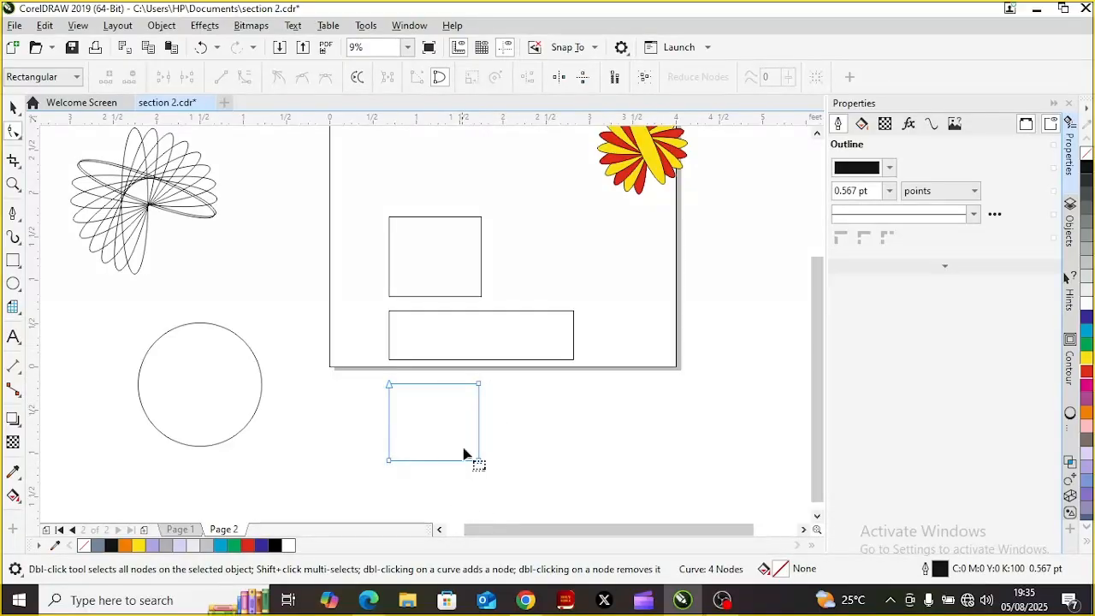
{"action": "left_click_drag", "start_coordinate": [390, 387], "coordinate": [432, 423]}
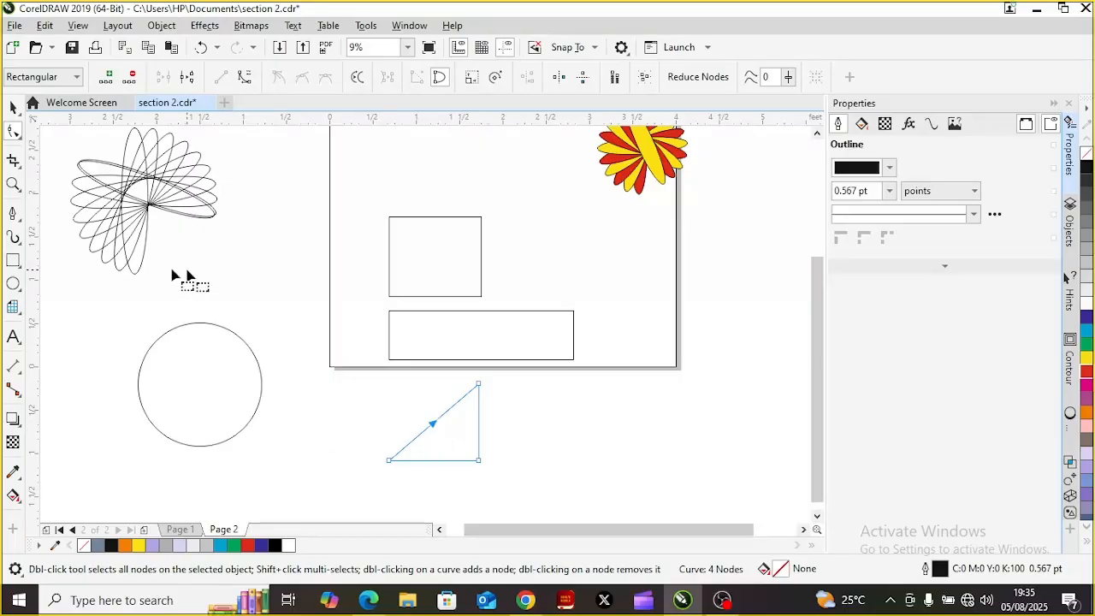
{"action": "left_click", "coordinate": [12, 109]}
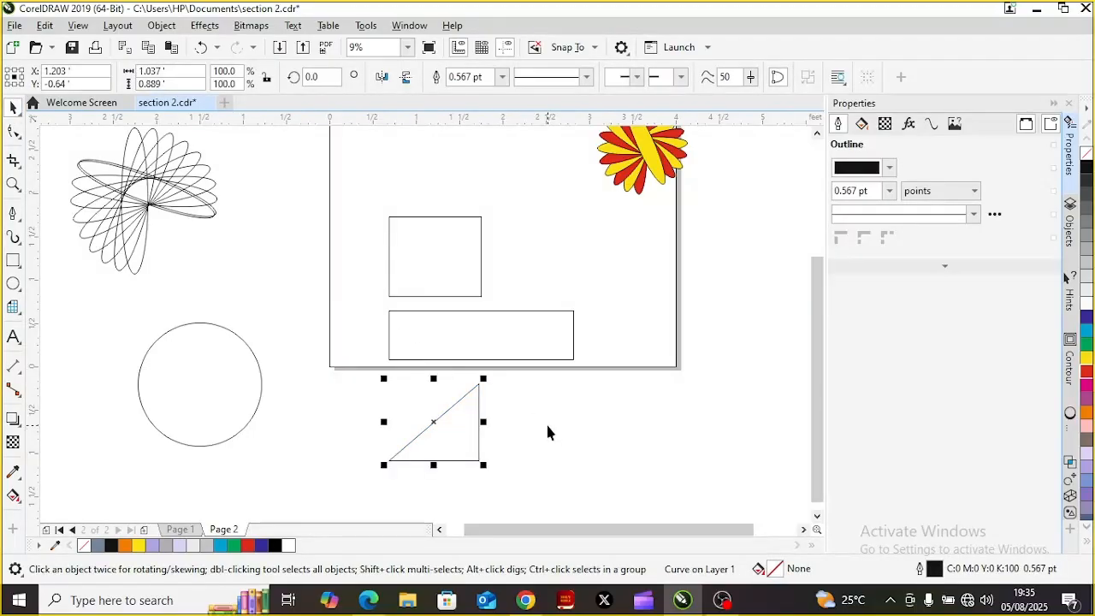
- Place a copy of the smaller rectangle from the page below the page, beside the right triangle
{"action": "left_click", "coordinate": [443, 270]}
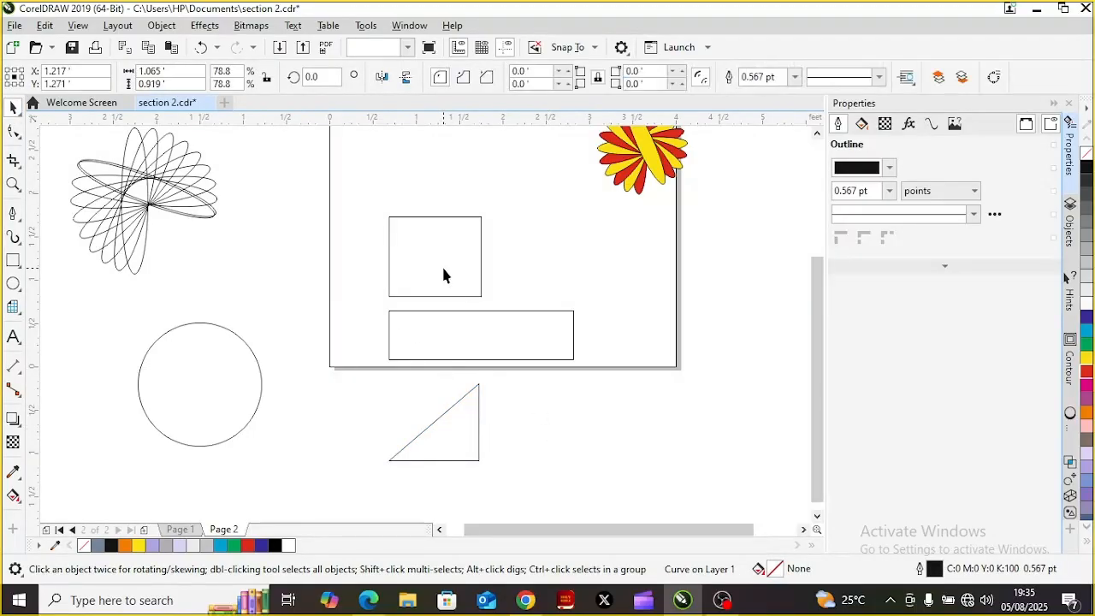
{"action": "left_click", "coordinate": [442, 272]}
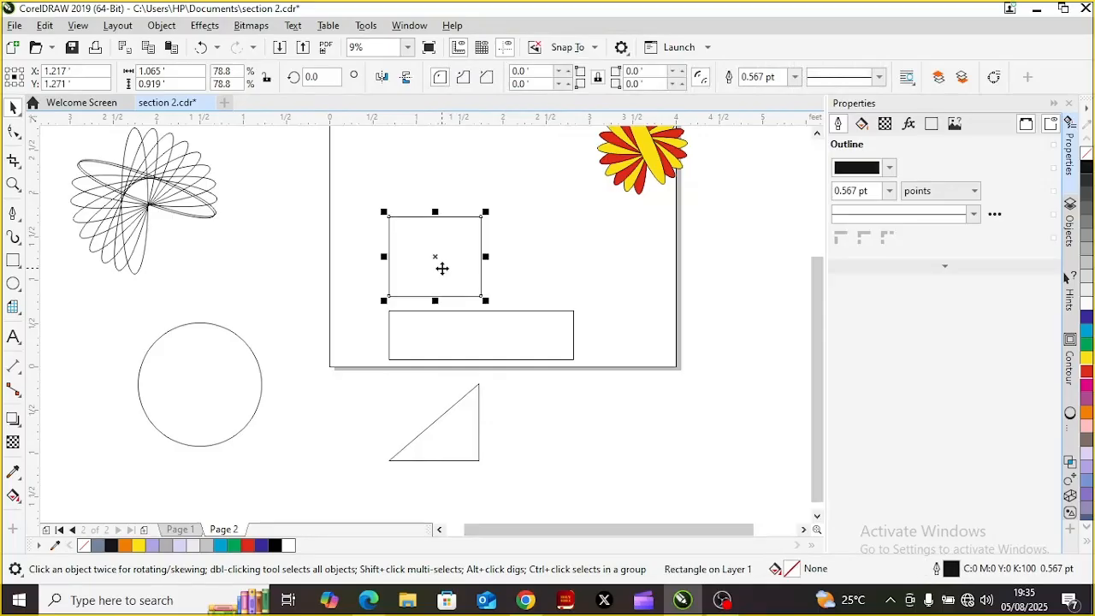
{"action": "left_click_drag", "start_coordinate": [441, 269], "coordinate": [542, 419]}
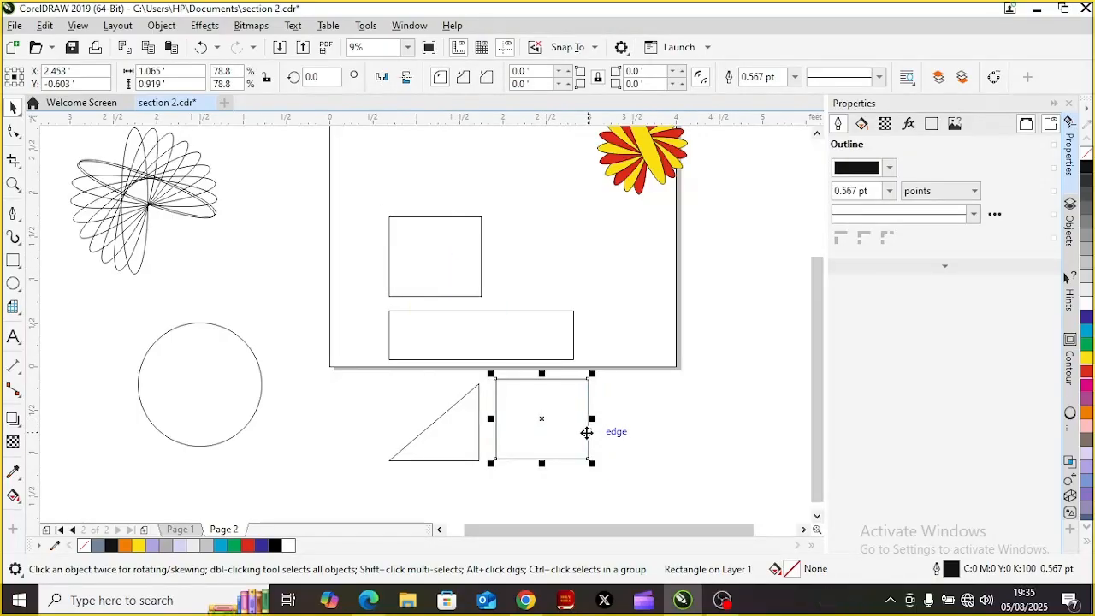
- Slice the copied rectangle with the Knife from its upper-left to lower-right corner and move the upper-right half aside
{"action": "left_click", "coordinate": [18, 169]}
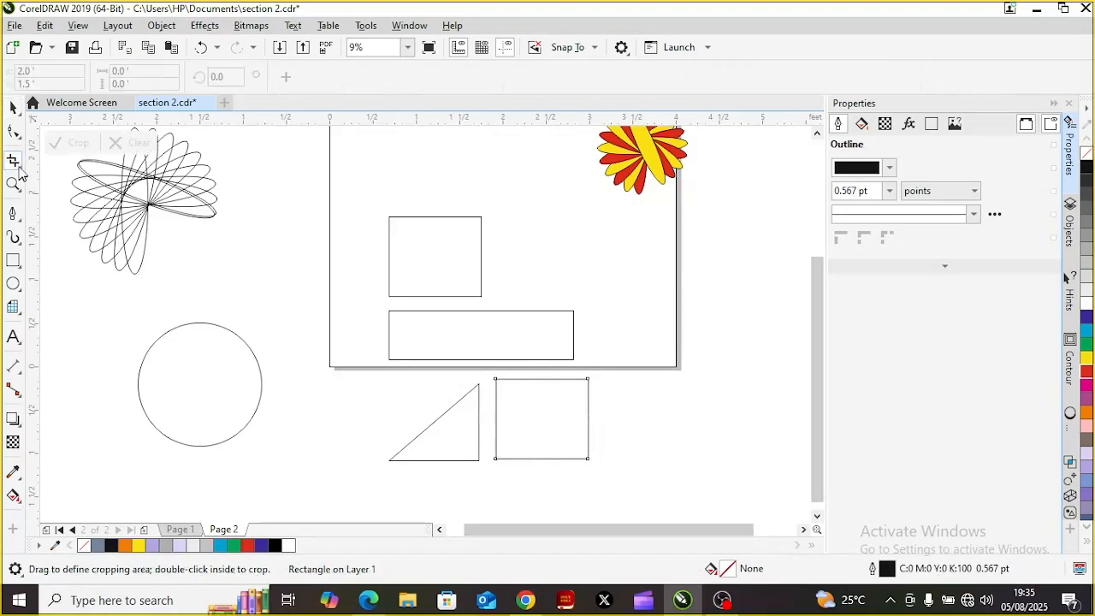
{"action": "left_click", "coordinate": [21, 168]}
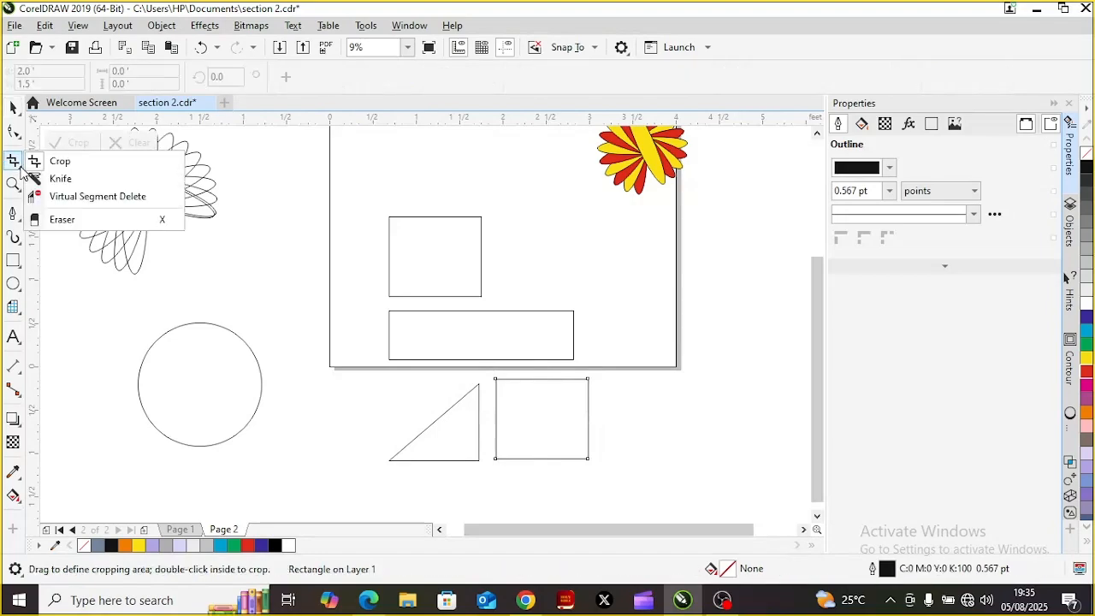
{"action": "left_click", "coordinate": [19, 139]}
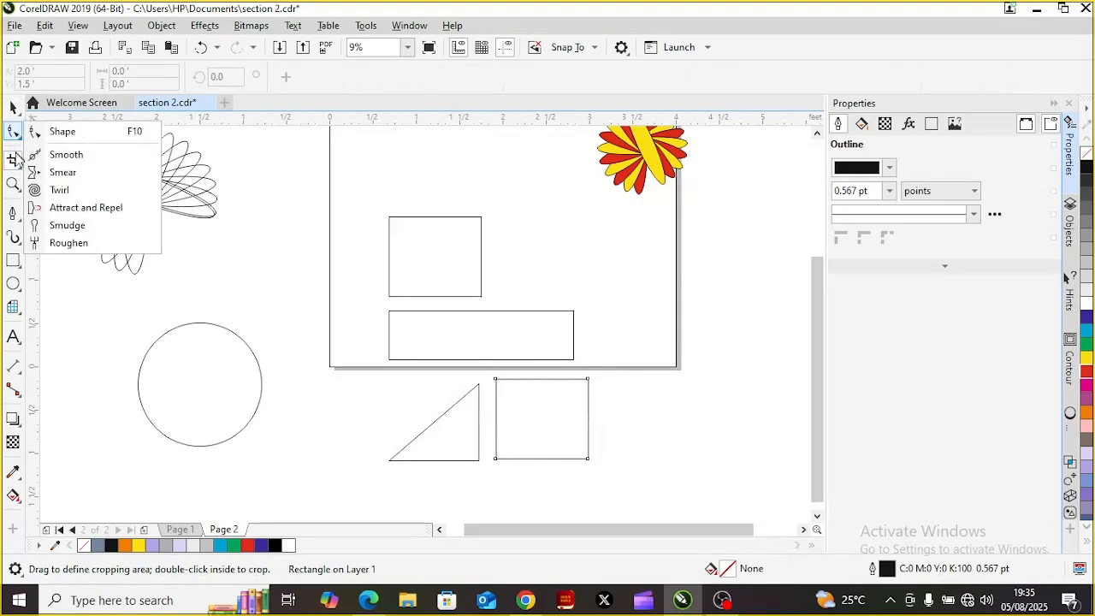
{"action": "left_click", "coordinate": [17, 164]}
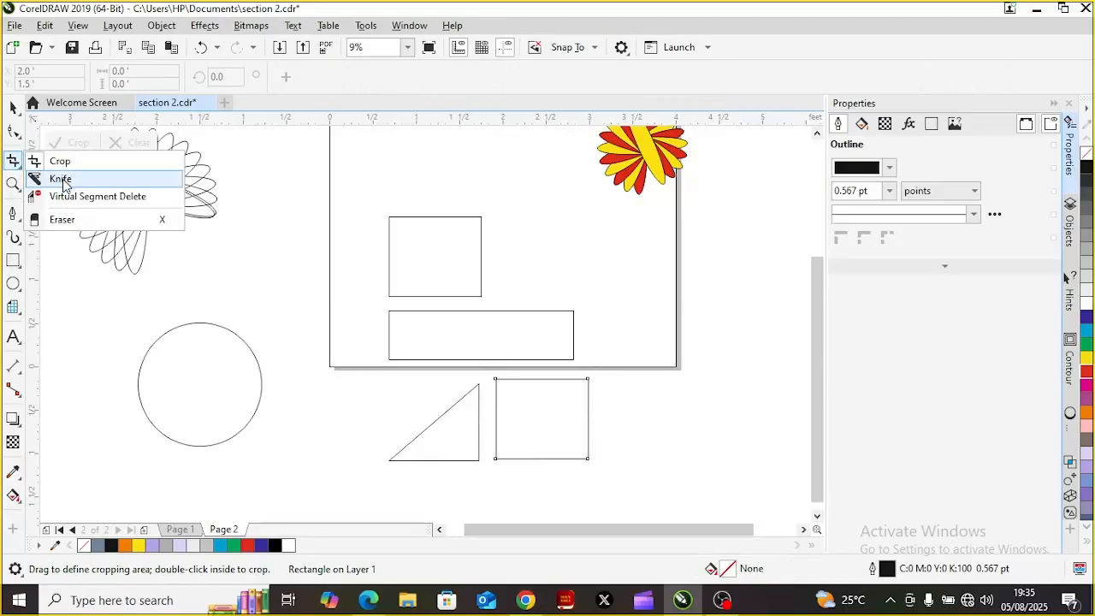
{"action": "left_click", "coordinate": [61, 179]}
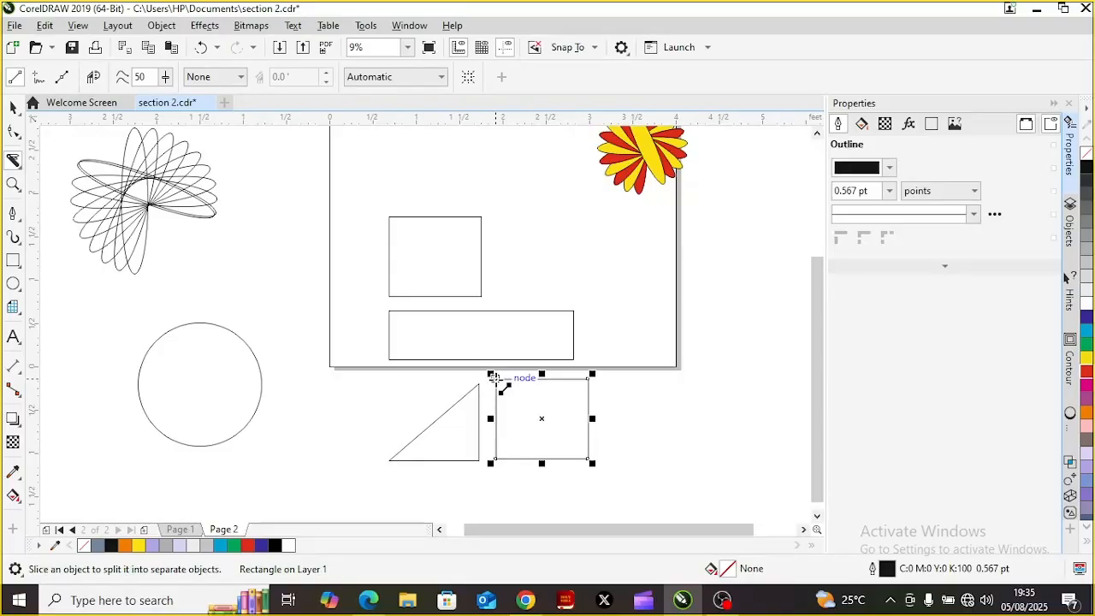
{"action": "left_click_drag", "start_coordinate": [497, 382], "coordinate": [589, 462]}
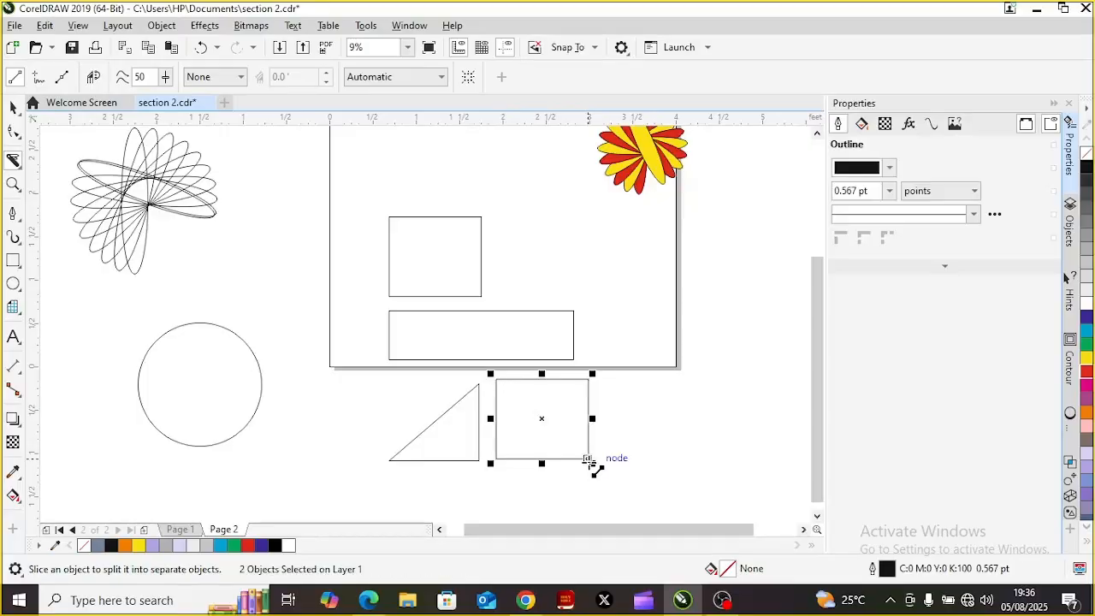
{"action": "left_click", "coordinate": [590, 462]}
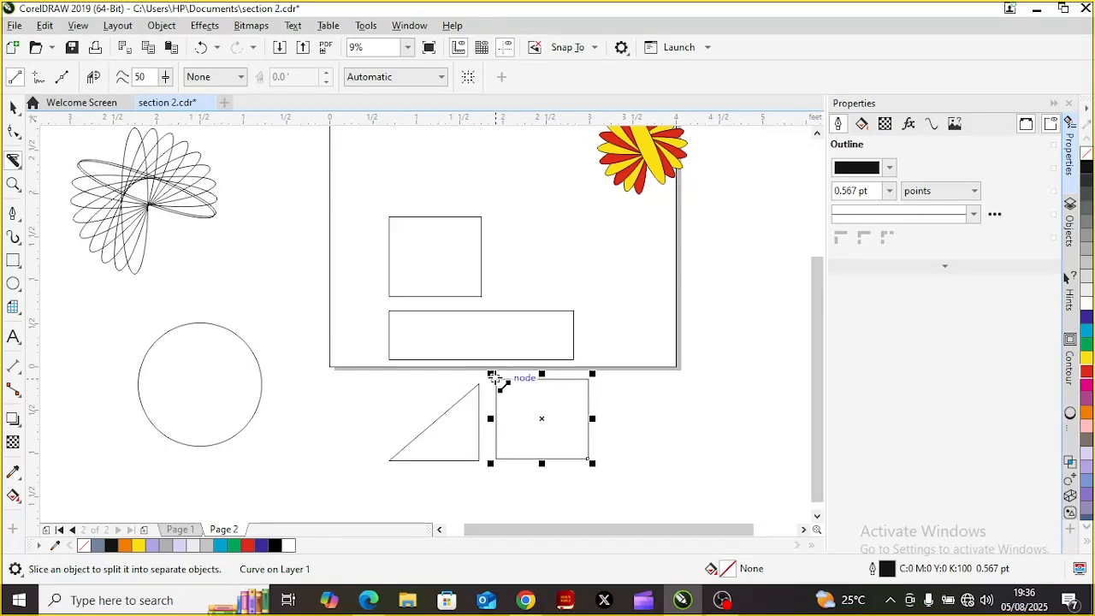
{"action": "left_click_drag", "start_coordinate": [496, 377], "coordinate": [596, 469]}
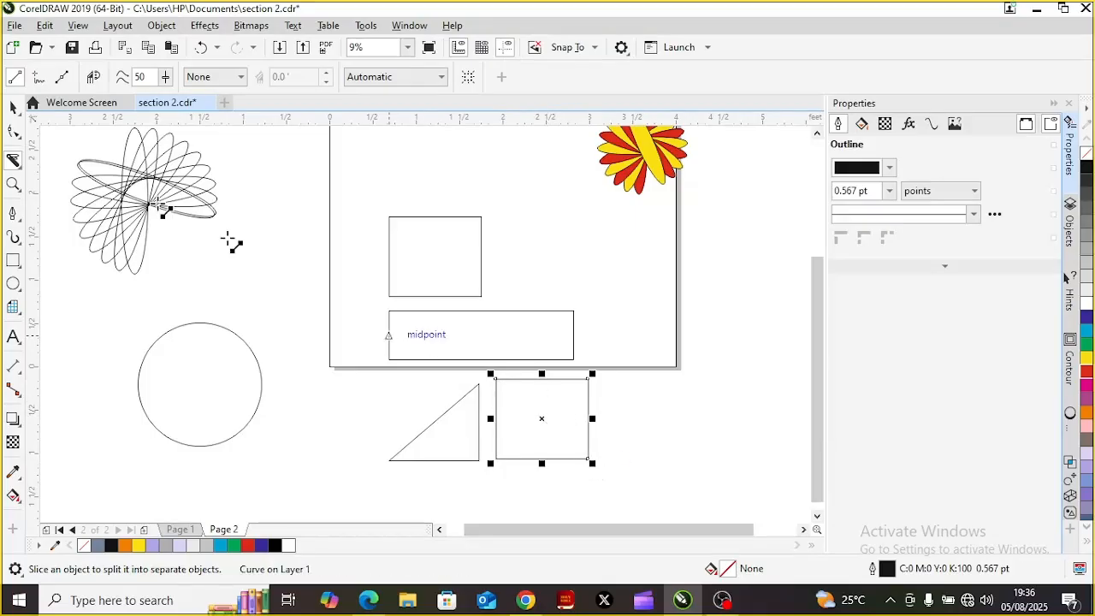
{"action": "left_click", "coordinate": [13, 107]}
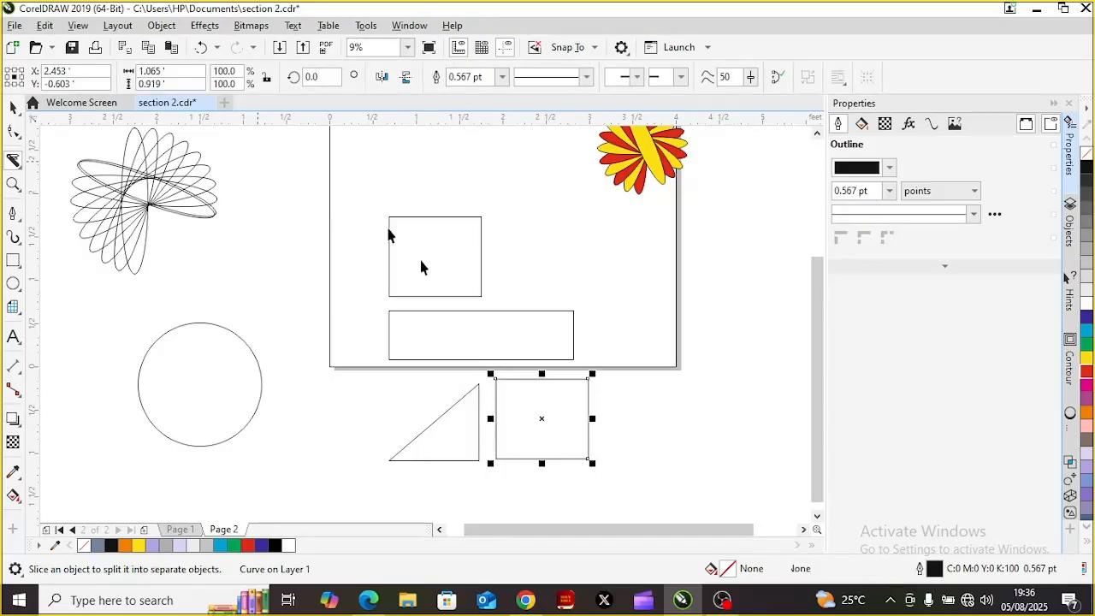
{"action": "left_click_drag", "start_coordinate": [558, 411], "coordinate": [697, 416]}
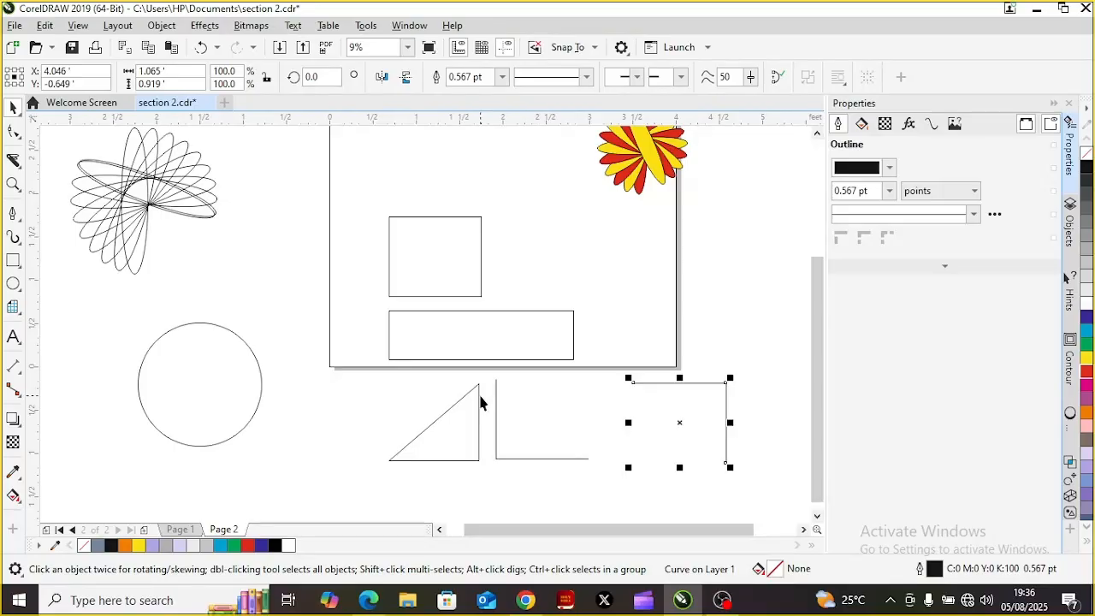
- Draw a 2-Point Line across the open ends of the remaining lower-left half to form a second right triangle
{"action": "left_click", "coordinate": [20, 143]}
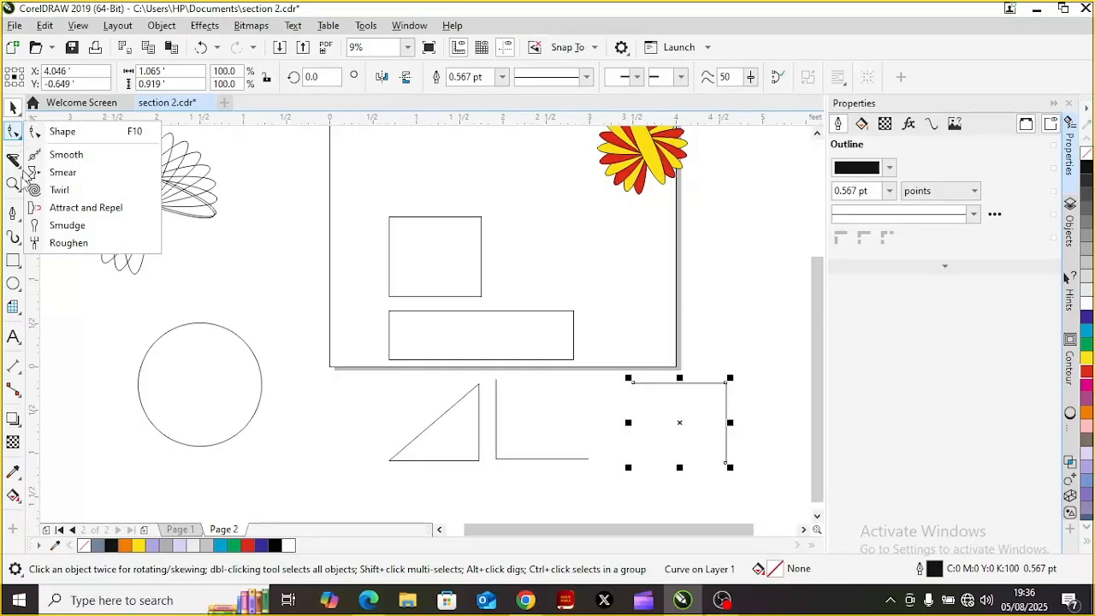
{"action": "mouse_move", "coordinate": [24, 224]}
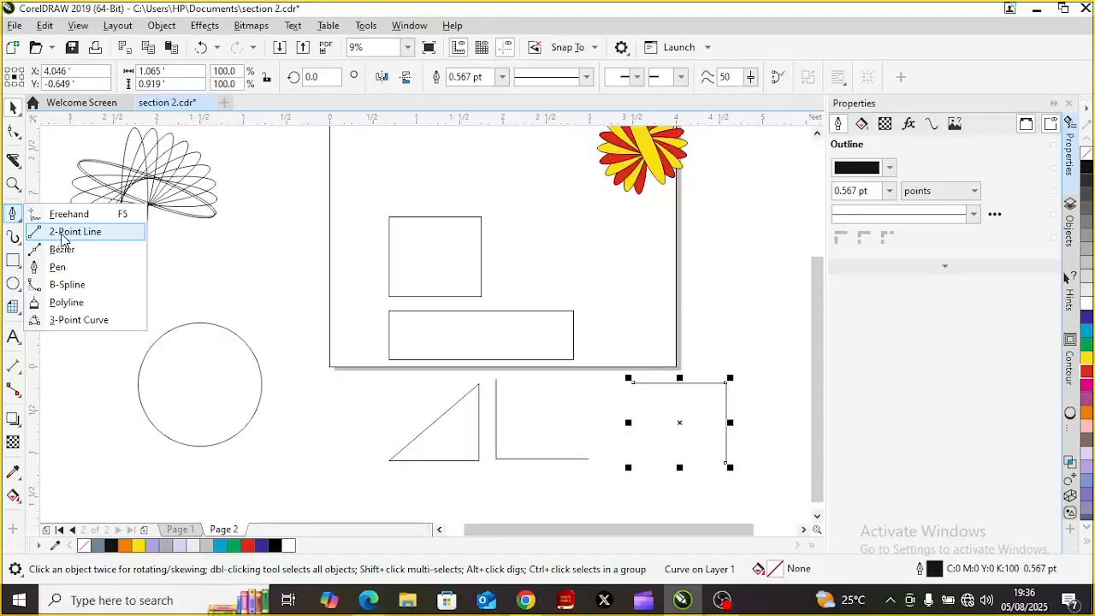
{"action": "left_click", "coordinate": [64, 237]}
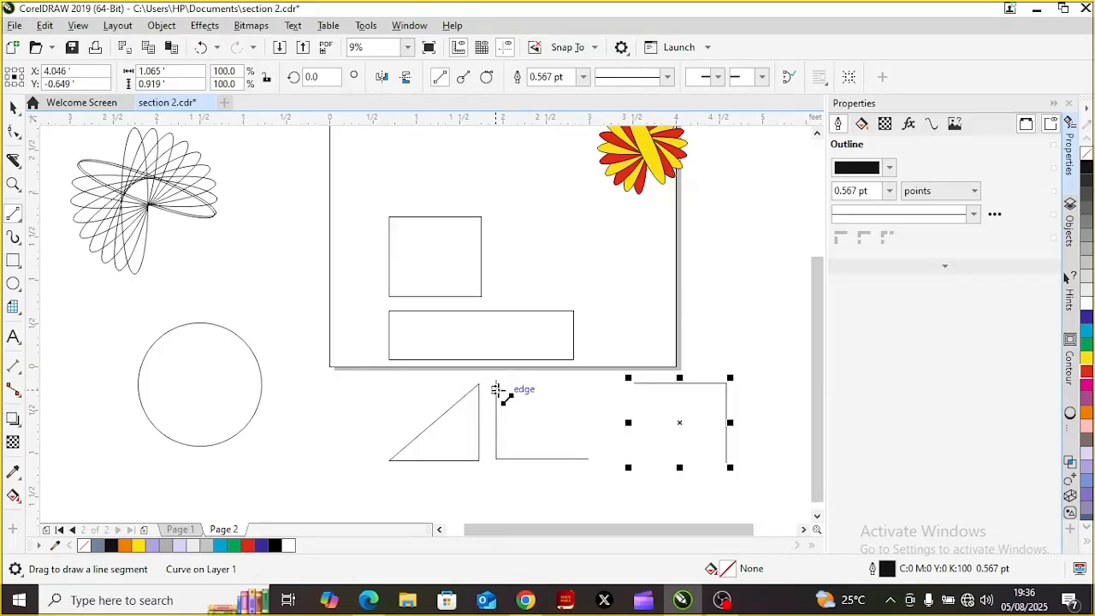
{"action": "left_click_drag", "start_coordinate": [497, 381], "coordinate": [590, 461]}
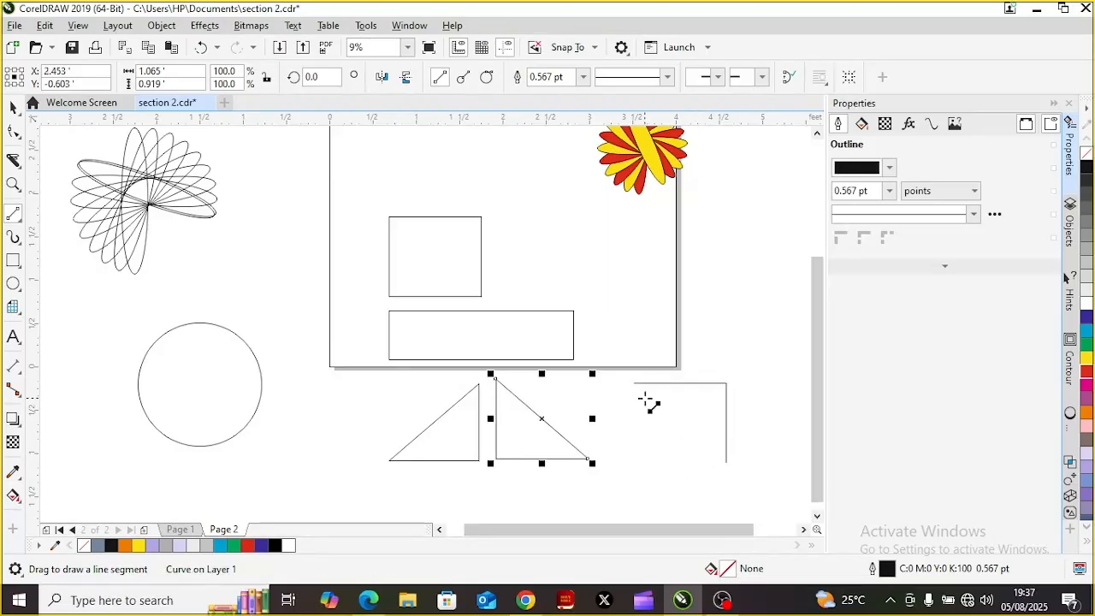
{"action": "left_click_drag", "start_coordinate": [633, 383], "coordinate": [666, 413]}
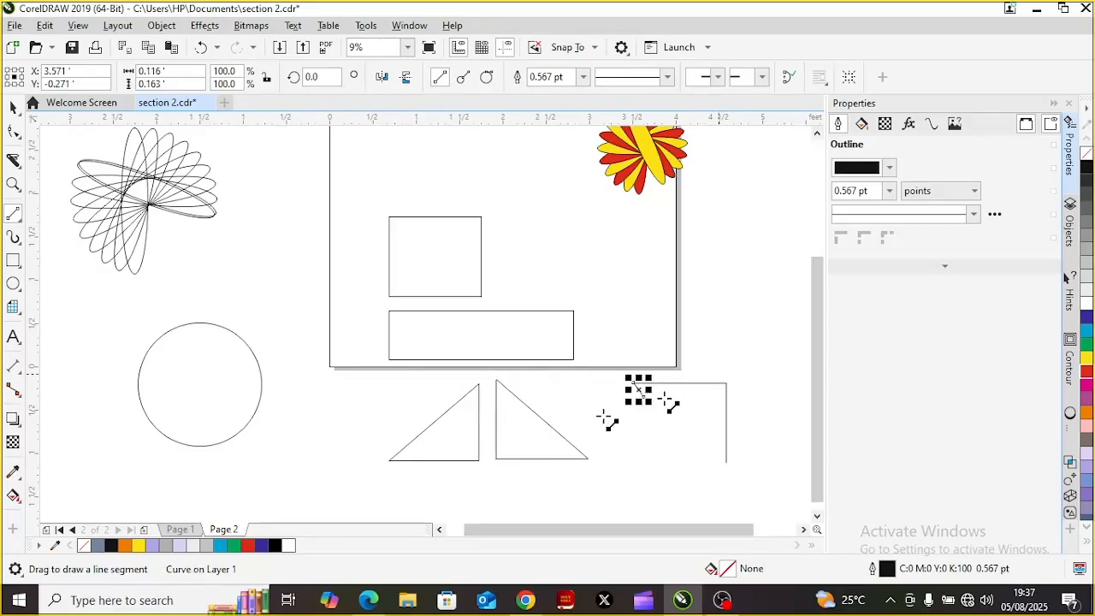
{"action": "left_click", "coordinate": [531, 419]}
{"action": "key", "text": "ctrl+z"}
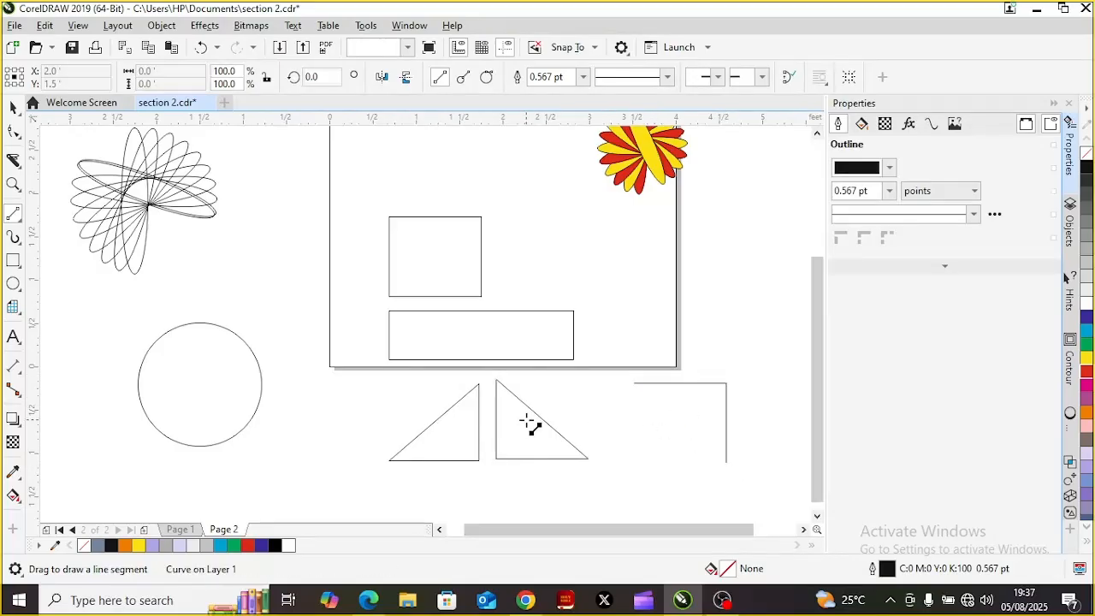
- Rotate the separated corner piece to about 90.5° and place it beneath the second triangle
{"action": "left_click", "coordinate": [13, 106]}
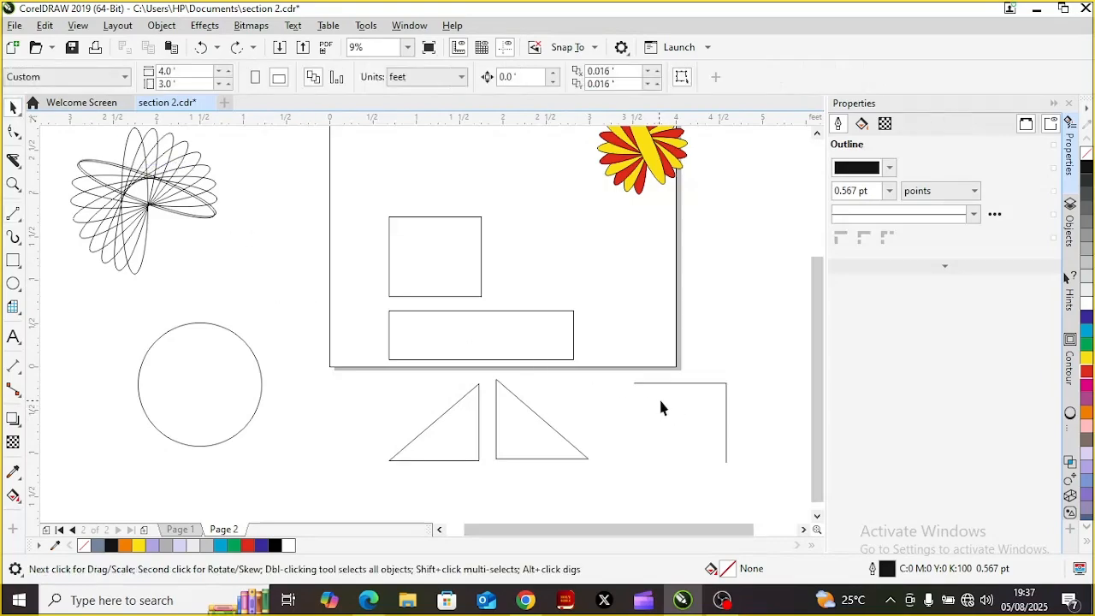
{"action": "left_click", "coordinate": [684, 383]}
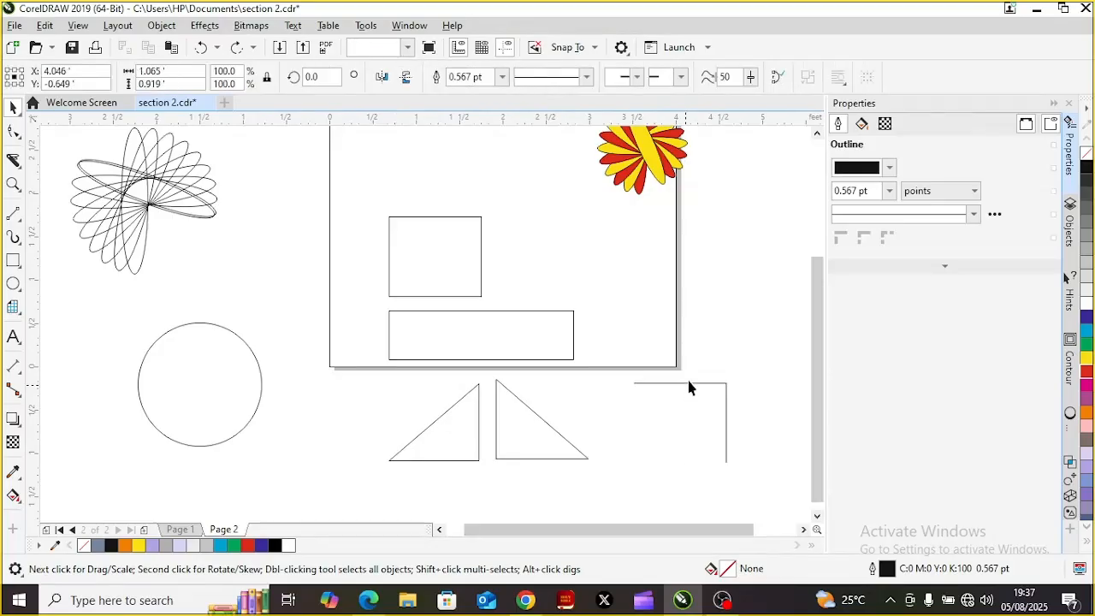
{"action": "left_click", "coordinate": [686, 383]}
{"action": "left_click_drag", "start_coordinate": [734, 372], "coordinate": [624, 479]}
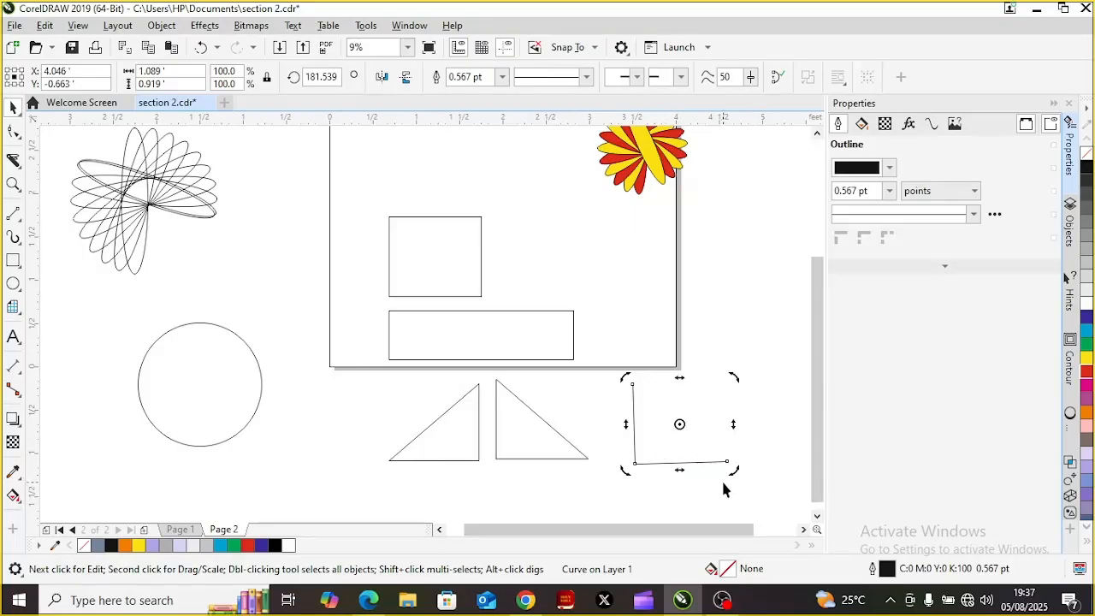
{"action": "left_click_drag", "start_coordinate": [733, 469], "coordinate": [644, 457]}
{"action": "left_click_drag", "start_coordinate": [684, 399], "coordinate": [543, 497]}
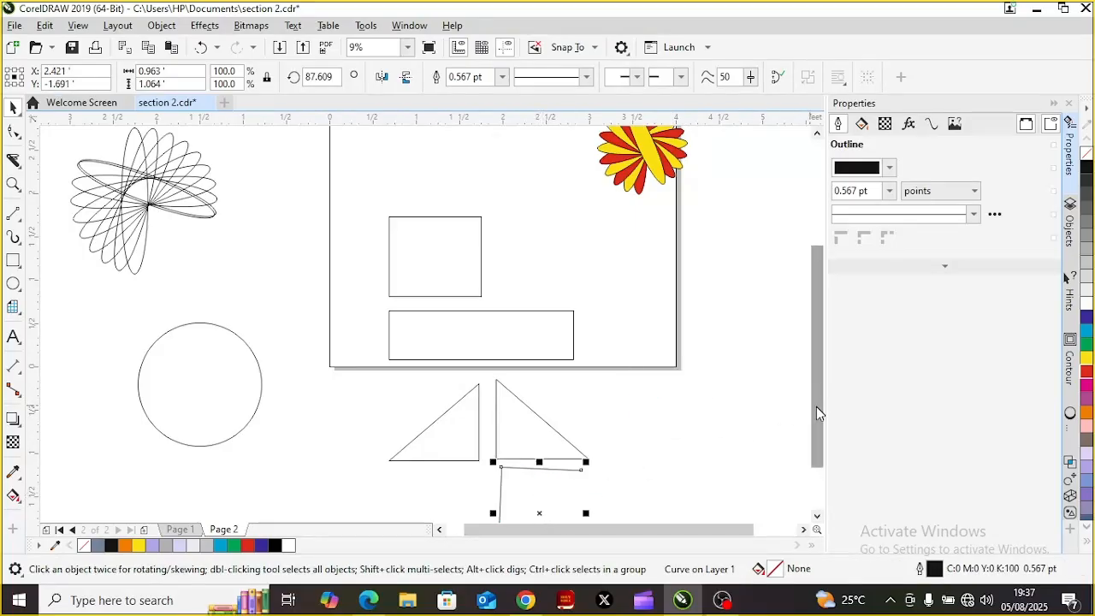
{"action": "scroll", "coordinate": [816, 410], "scroll_direction": "down", "scroll_amount": 2}
{"action": "left_click", "coordinate": [518, 460]}
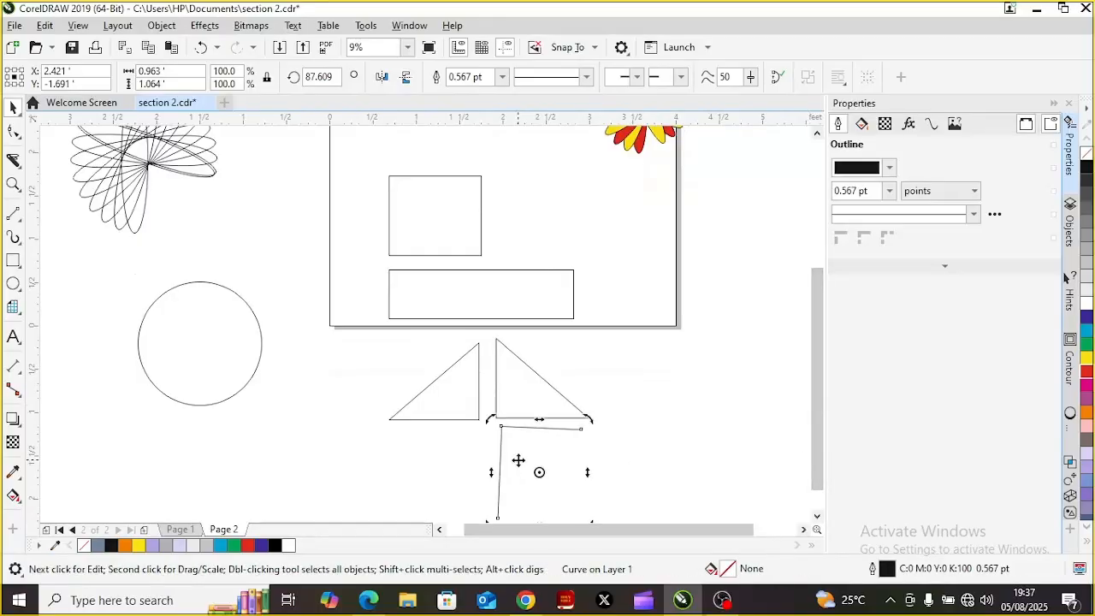
{"action": "left_click_drag", "start_coordinate": [495, 422], "coordinate": [487, 420]}
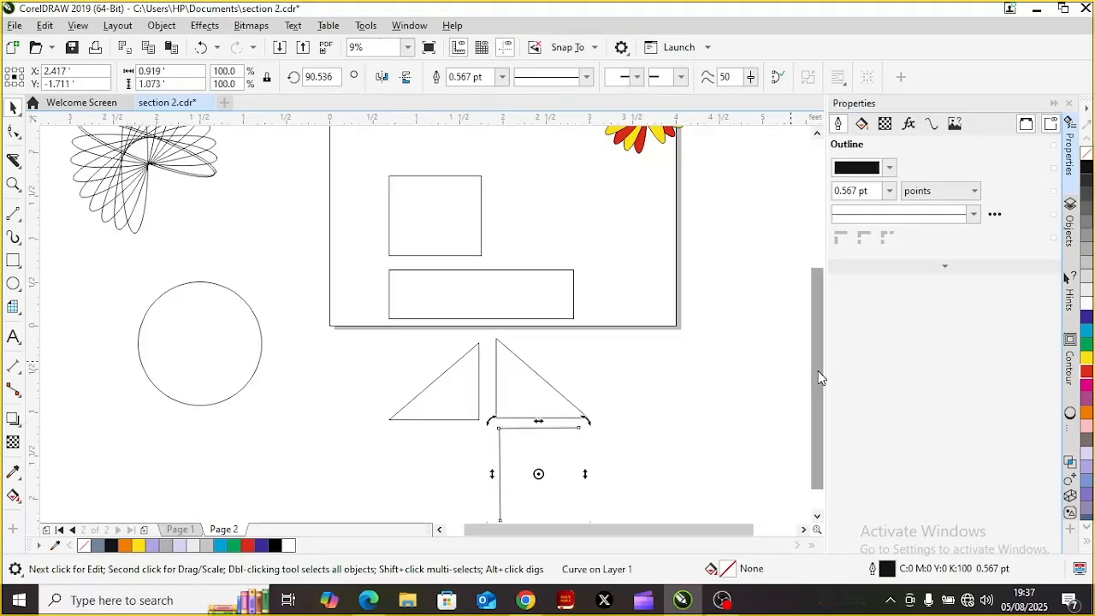
- Draw a 17-sided polygon about 1.13 by 1.28 ft across the page's right edge, below the coloured flower
{"action": "left_click_drag", "start_coordinate": [817, 370], "coordinate": [813, 333]}
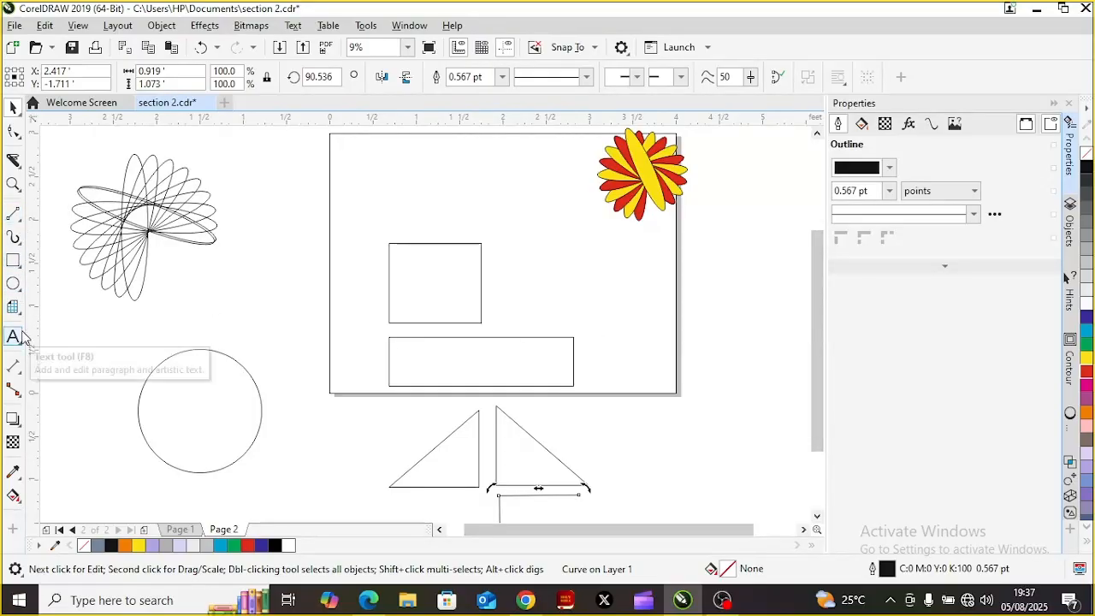
{"action": "left_click", "coordinate": [21, 270]}
{"action": "left_click", "coordinate": [23, 272]}
{"action": "mouse_move", "coordinate": [22, 290]}
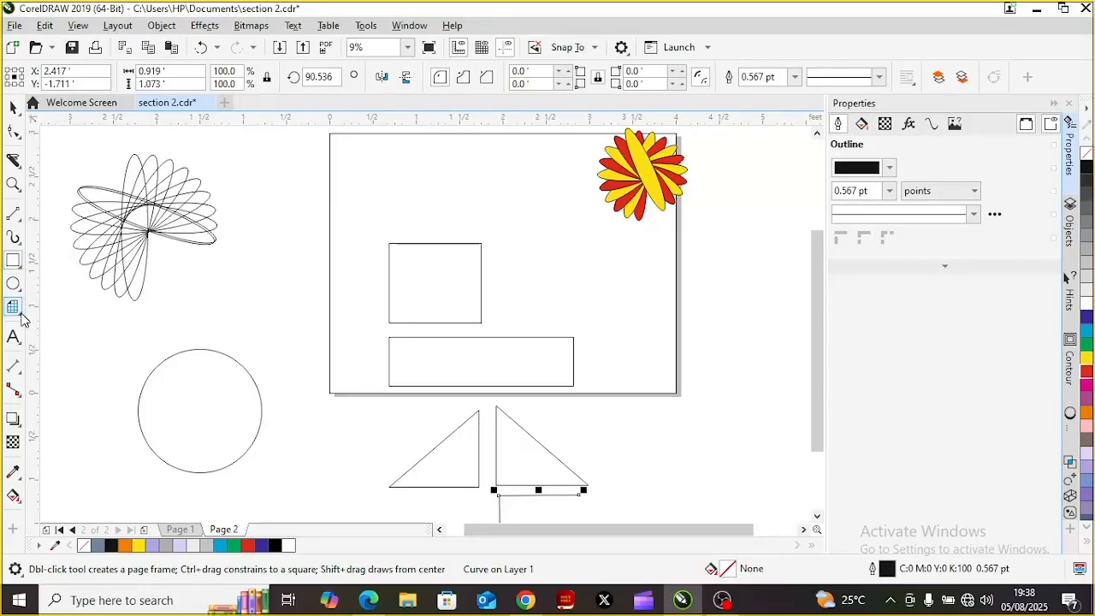
{"action": "mouse_move", "coordinate": [22, 314]}
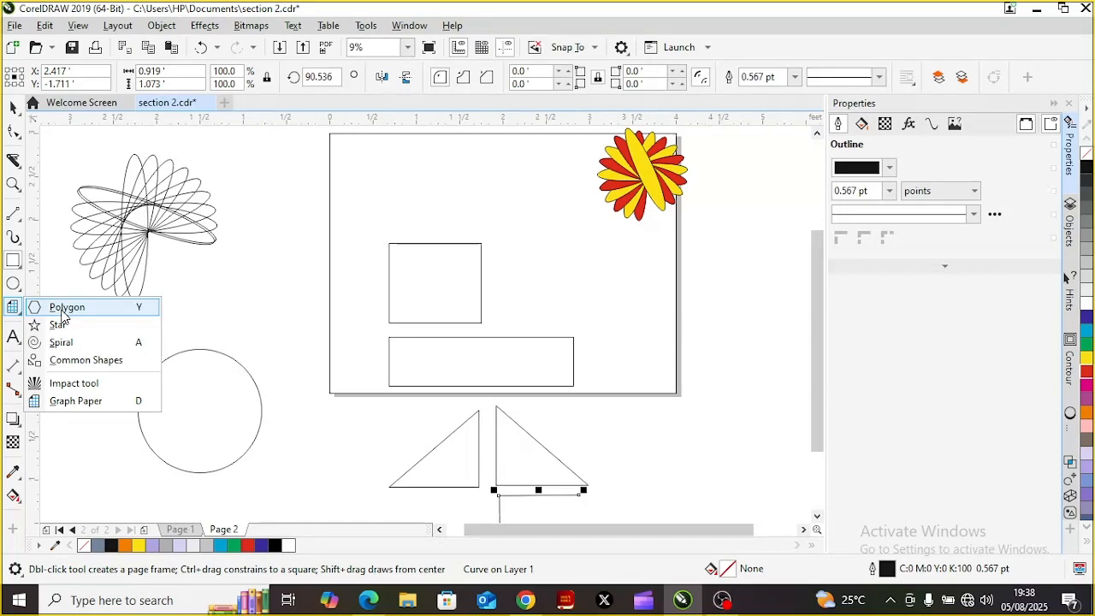
{"action": "left_click", "coordinate": [64, 308]}
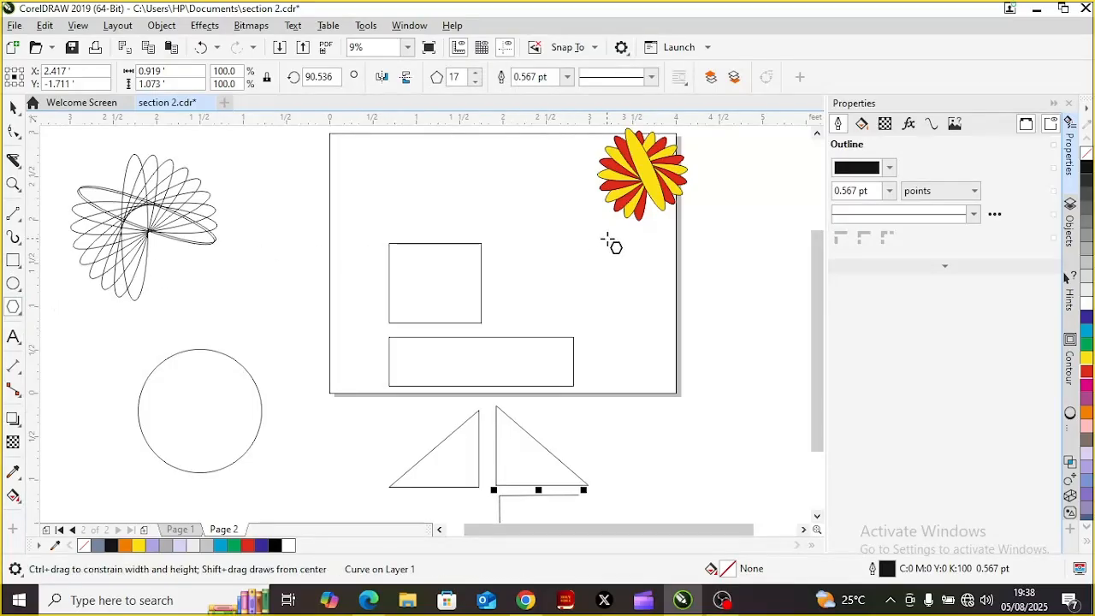
{"action": "left_click_drag", "start_coordinate": [626, 246], "coordinate": [728, 361]}
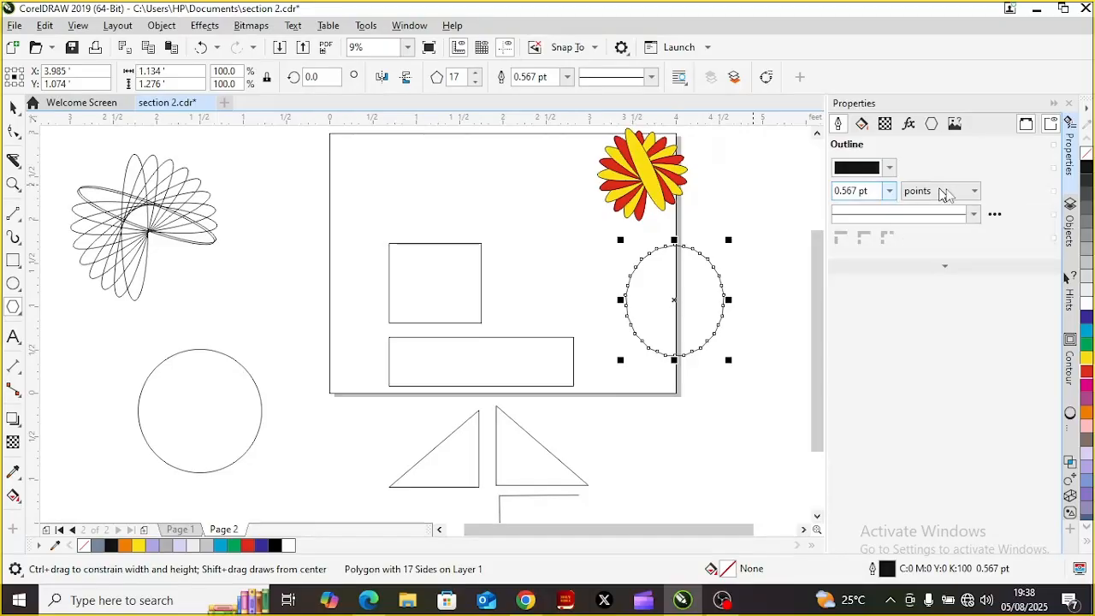
{"action": "left_click", "coordinate": [975, 191]}
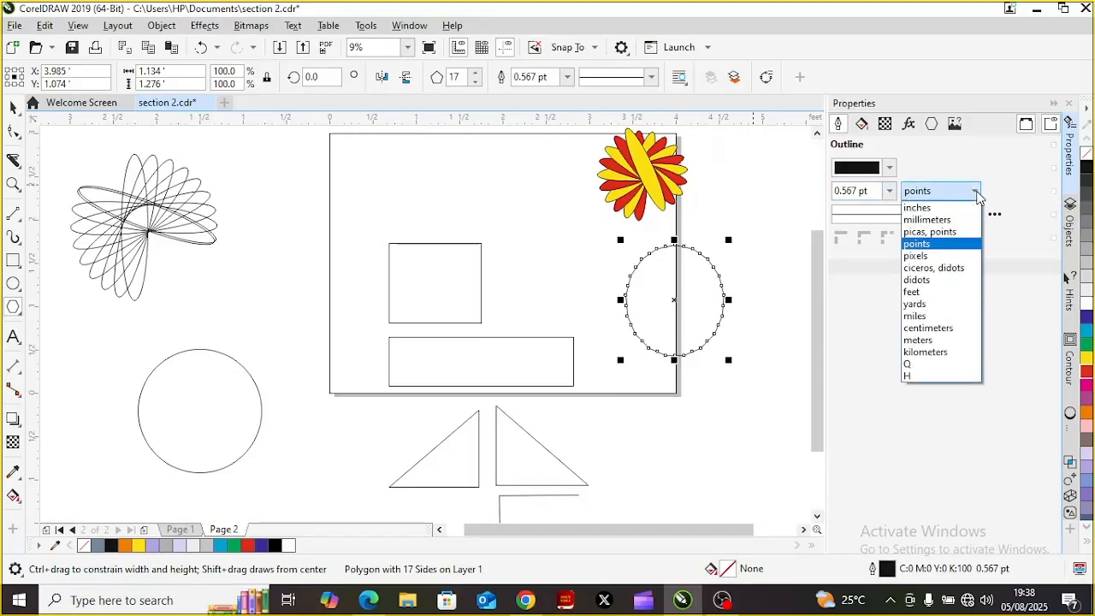
{"action": "left_click", "coordinate": [978, 195]}
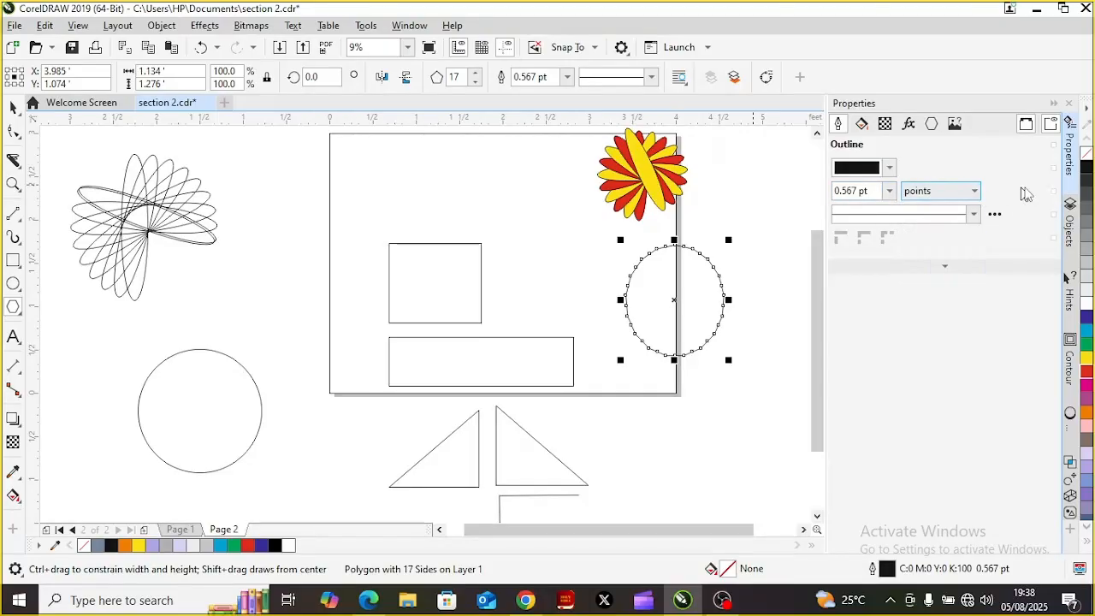
{"action": "left_click", "coordinate": [1069, 167]}
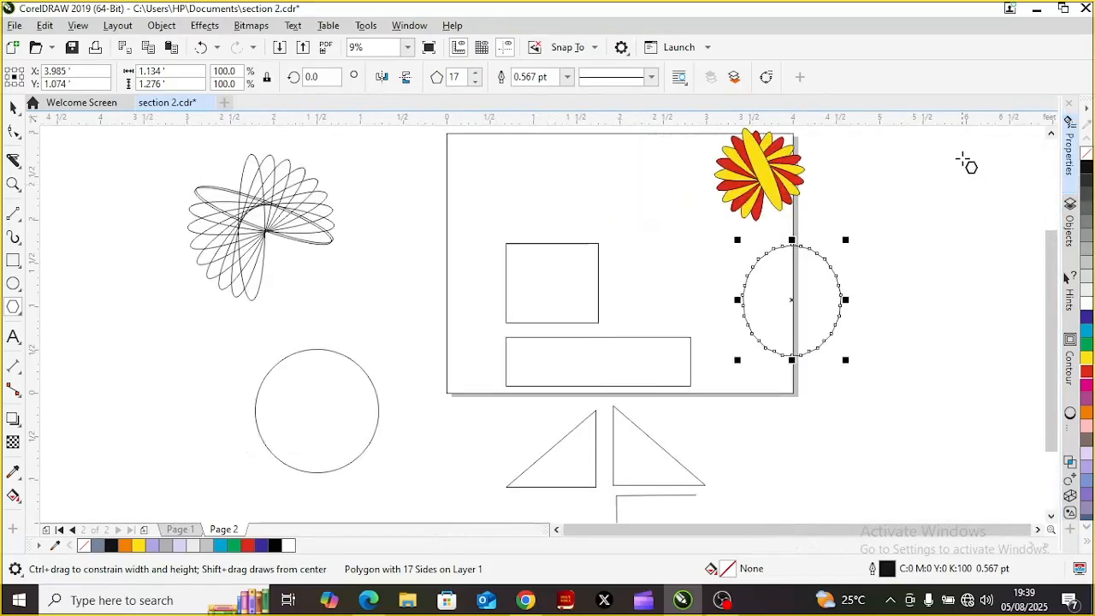
{"action": "left_click", "coordinate": [1069, 166]}
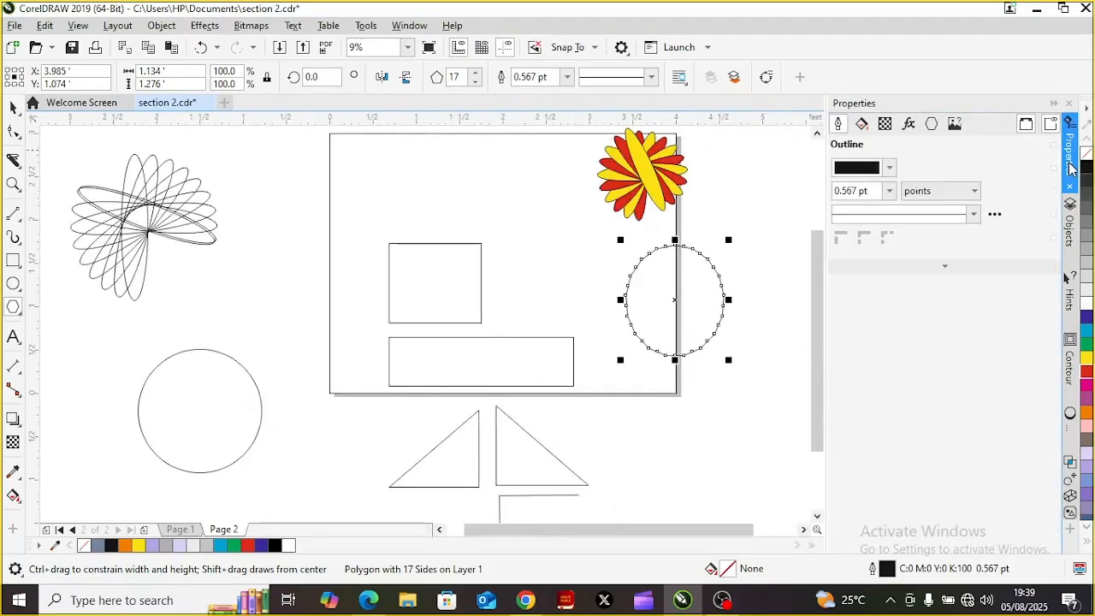
- Reduce the 17-sided polygon's number of sides to 5 and move the pentagon off the page, just beyond its right edge
{"action": "left_click", "coordinate": [931, 127]}
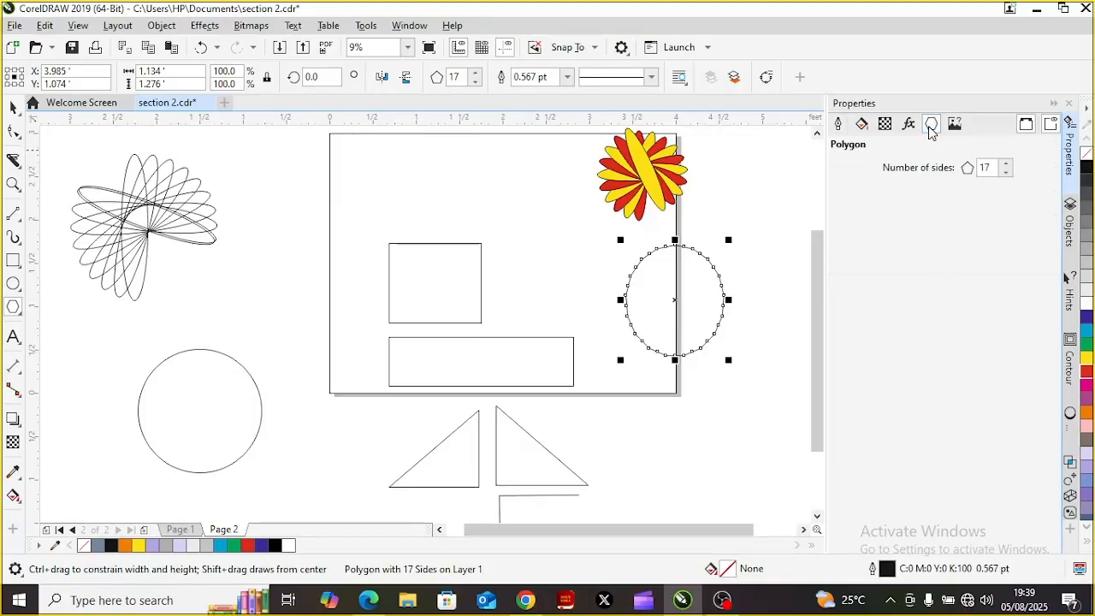
{"action": "left_click", "coordinate": [1006, 165]}
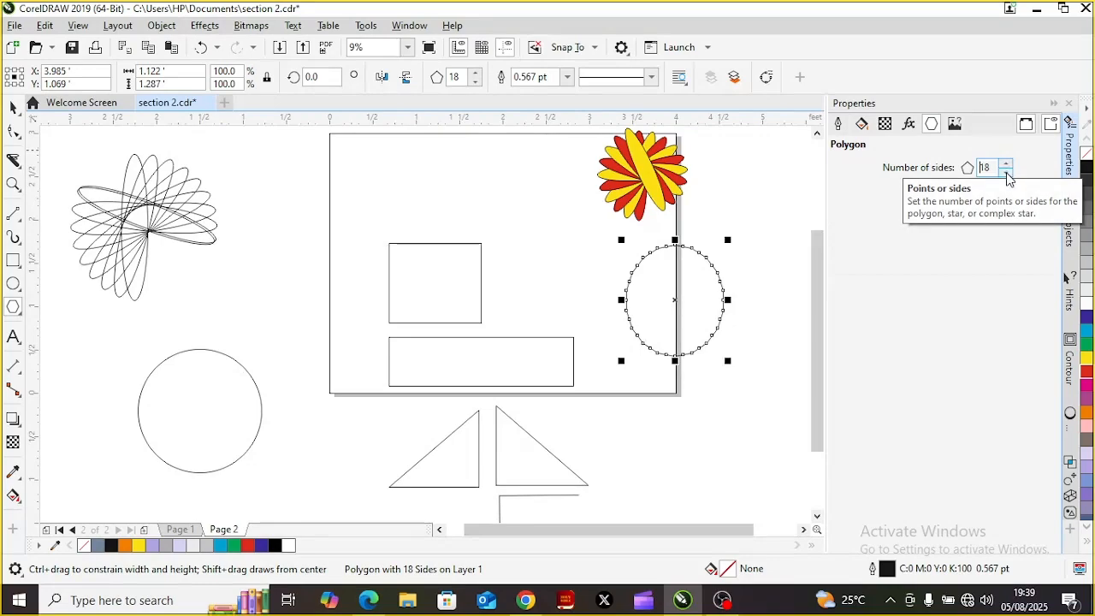
{"action": "left_click", "coordinate": [1006, 174]}
{"action": "left_click", "coordinate": [1006, 174]}
{"action": "left_click", "coordinate": [1006, 173]}
{"action": "left_click", "coordinate": [1007, 174]}
{"action": "left_click", "coordinate": [1007, 174]}
{"action": "left_click", "coordinate": [1007, 174]}
{"action": "left_click", "coordinate": [1006, 174]}
{"action": "left_click", "coordinate": [1007, 173]}
{"action": "left_click", "coordinate": [1006, 174]}
{"action": "left_click", "coordinate": [1007, 173]}
{"action": "left_click", "coordinate": [1006, 173]}
{"action": "left_click", "coordinate": [1006, 173]}
{"action": "left_click", "coordinate": [1006, 173]}
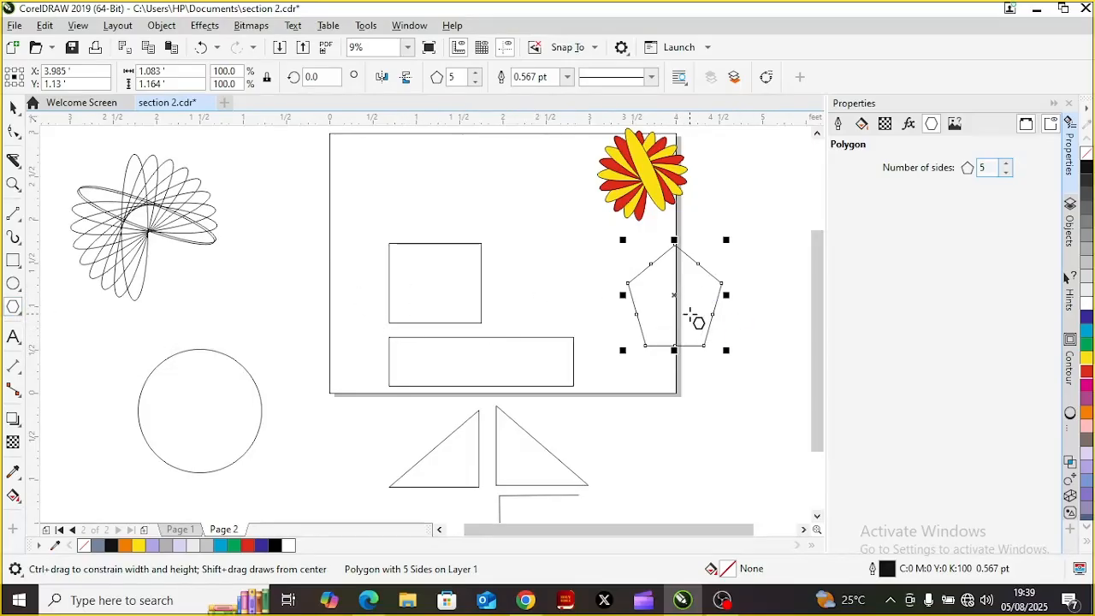
{"action": "left_click_drag", "start_coordinate": [675, 295], "coordinate": [735, 303]}
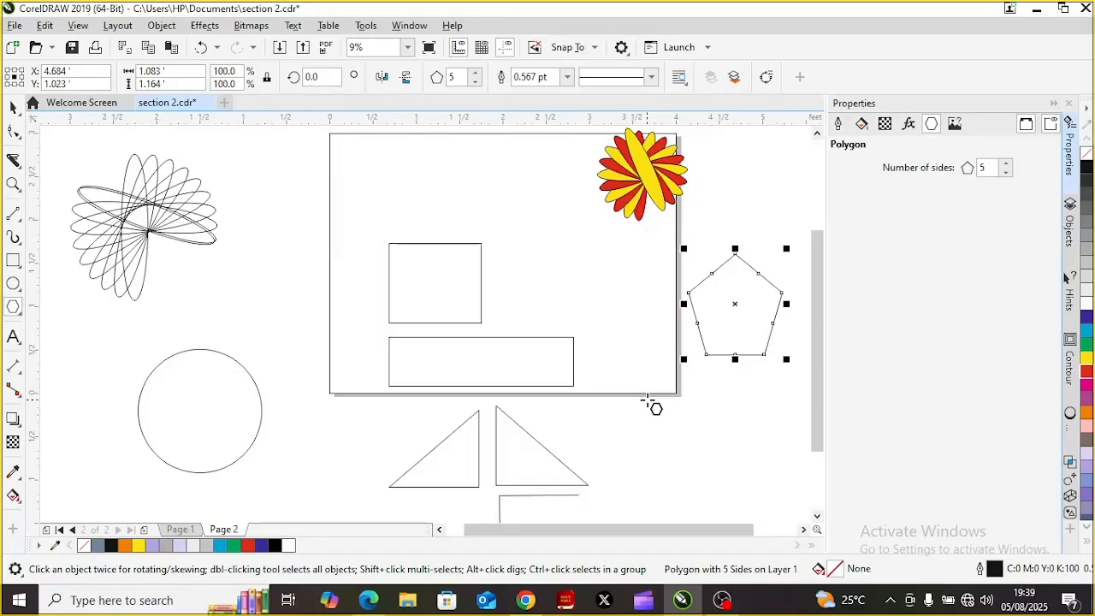
- Try 6, 7 and 4 sides on the pentagon, ending with the number of sides set to 3 for a triangle
{"action": "left_click", "coordinate": [1070, 174]}
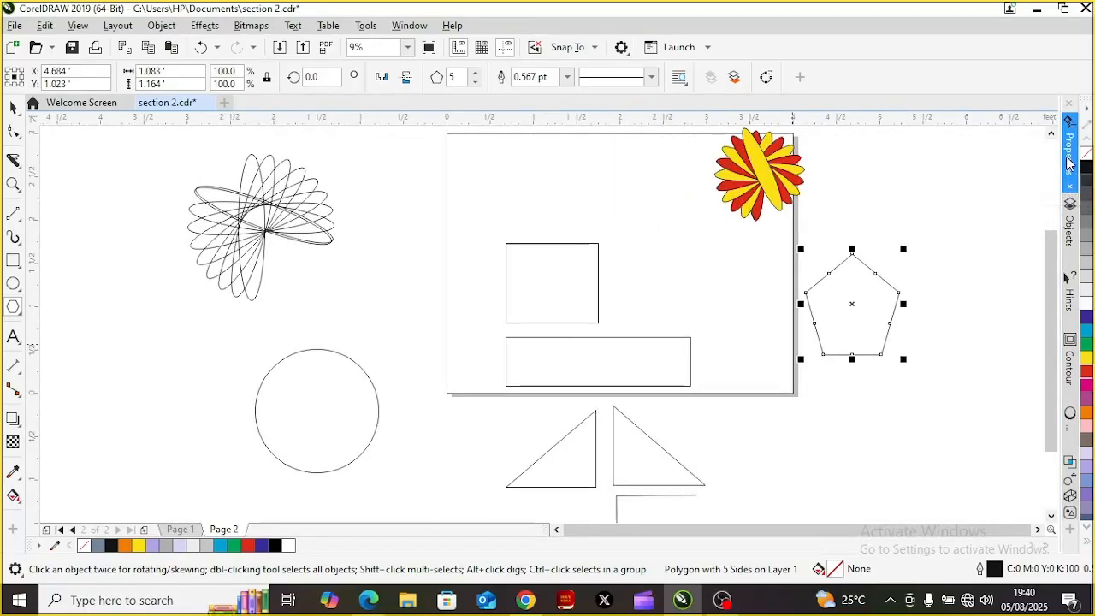
{"action": "left_click", "coordinate": [1067, 159]}
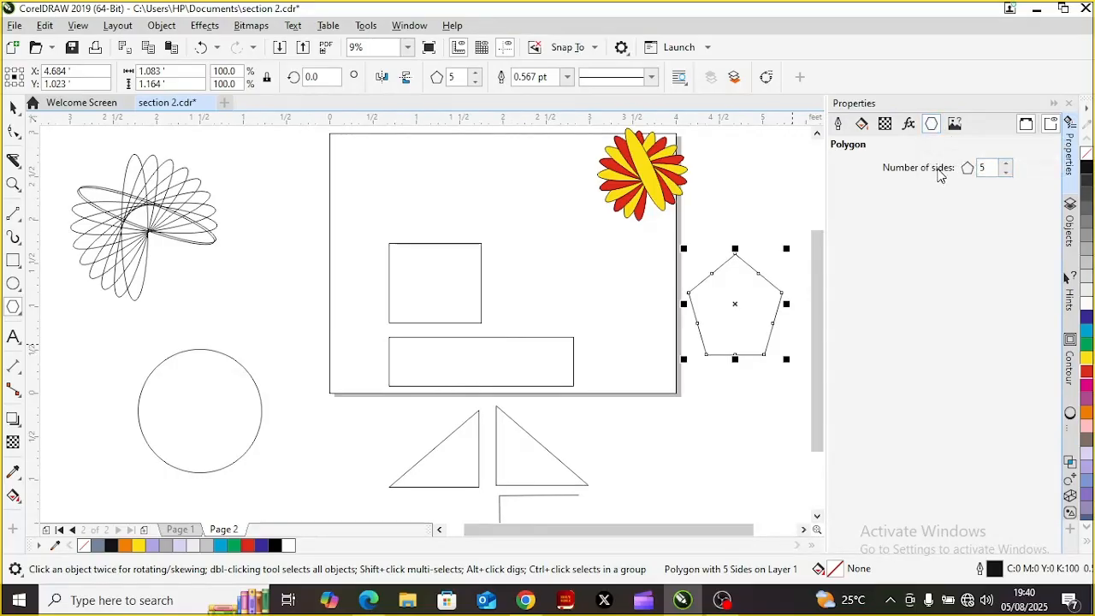
{"action": "left_click", "coordinate": [1005, 163]}
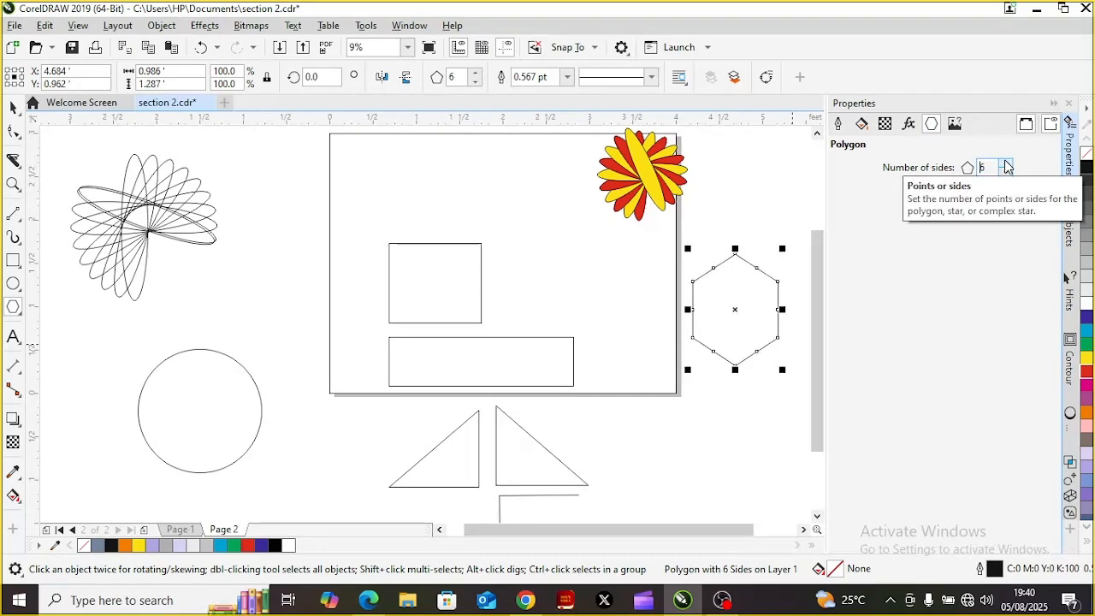
{"action": "left_click", "coordinate": [1007, 163]}
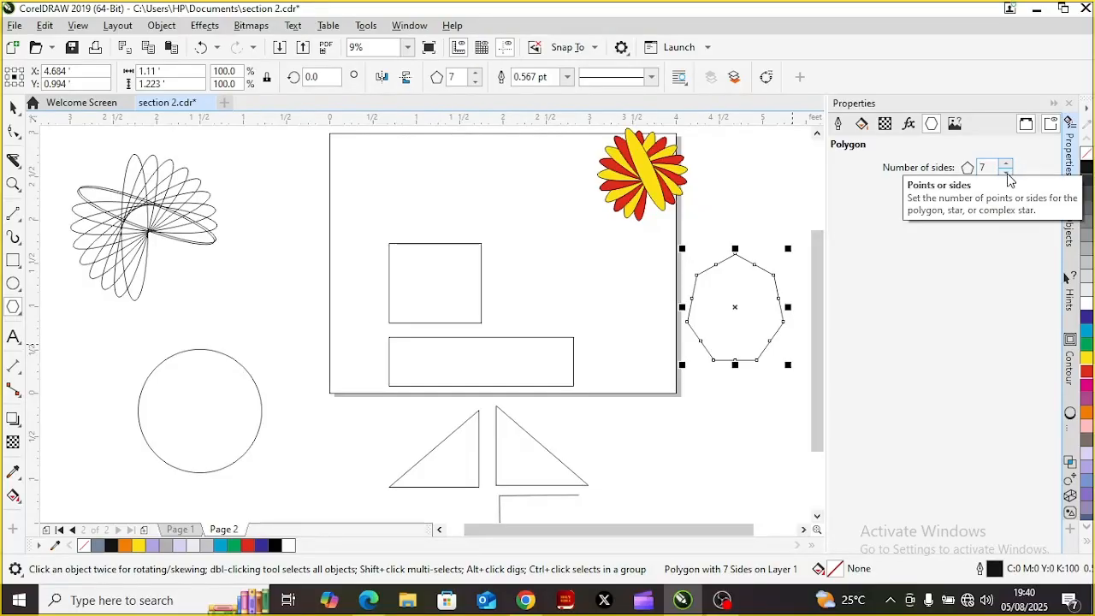
{"action": "left_click", "coordinate": [1007, 173]}
{"action": "left_click", "coordinate": [1007, 173]}
{"action": "left_click", "coordinate": [1007, 174]}
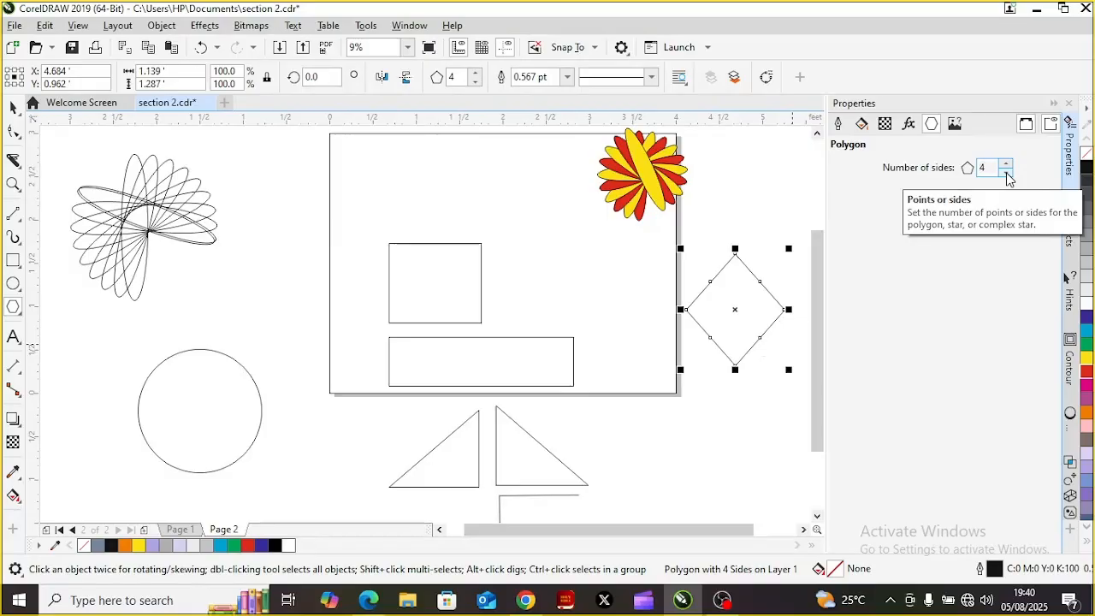
{"action": "left_click", "coordinate": [1007, 174]}
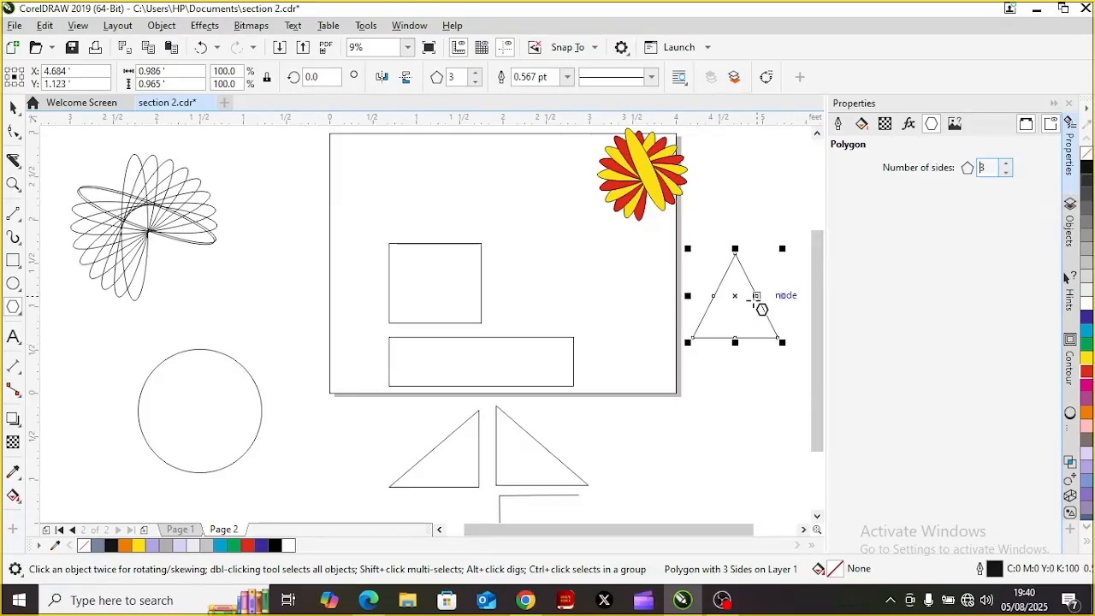
- Draw a 17-sided polygon about 0.97 by 1.44 ft and place it directly below the triangle beside the page
{"action": "left_click_drag", "start_coordinate": [734, 301], "coordinate": [648, 432]}
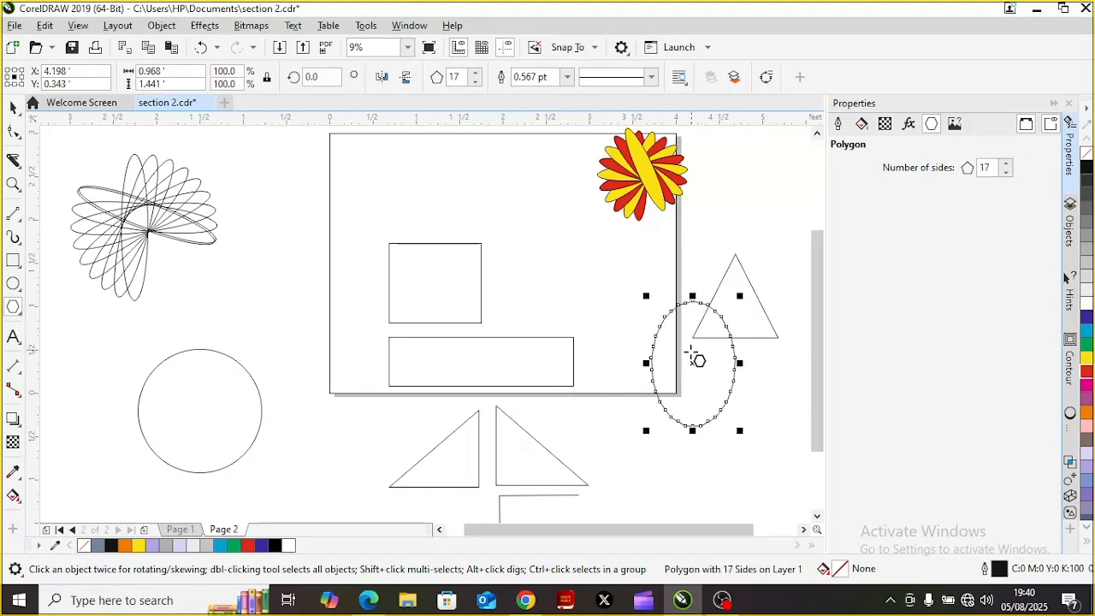
{"action": "left_click_drag", "start_coordinate": [691, 361], "coordinate": [736, 410]}
{"action": "left_click_drag", "start_coordinate": [743, 309], "coordinate": [693, 371]}
{"action": "key", "text": "ctrl+z"}
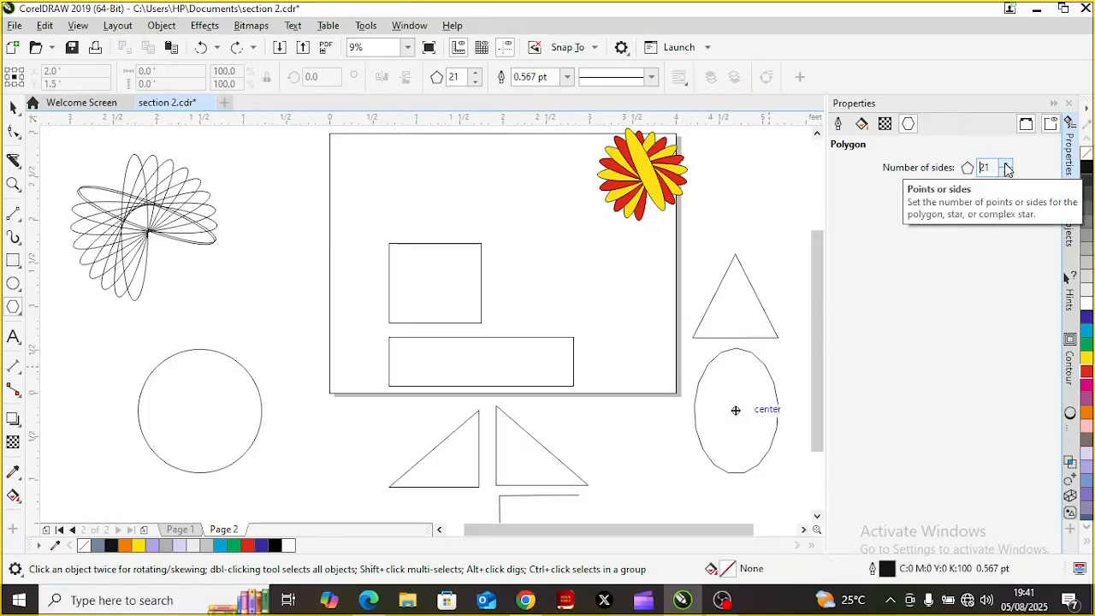
- Set the number of sides for new polygons to 5 and delete the 17-sided polygon below the triangle
{"action": "left_click", "coordinate": [1005, 171]}
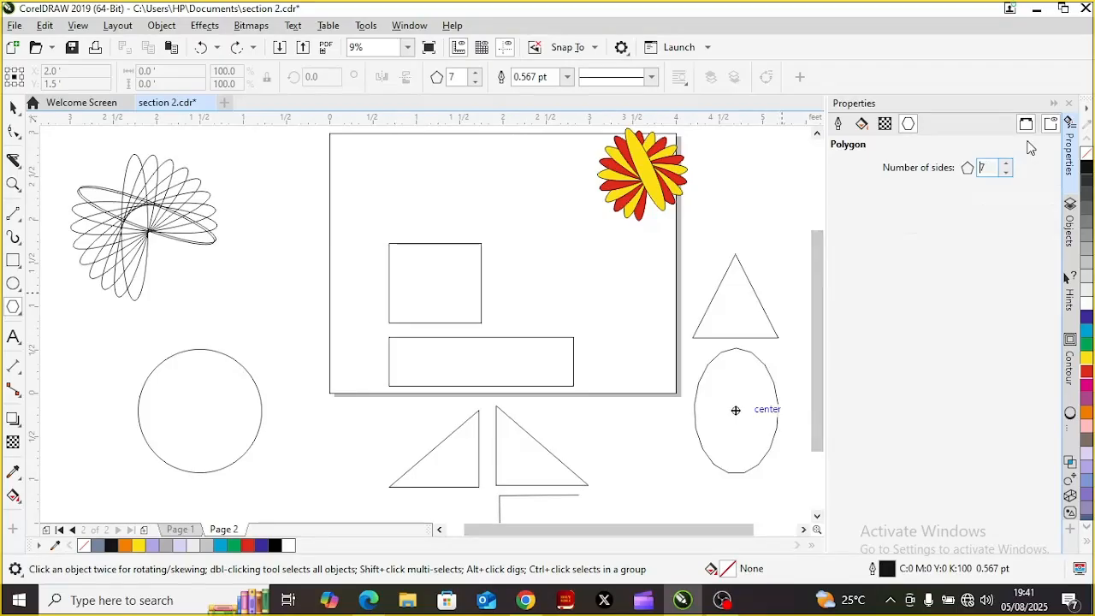
{"action": "left_click", "coordinate": [1007, 171]}
{"action": "left_click", "coordinate": [13, 107]}
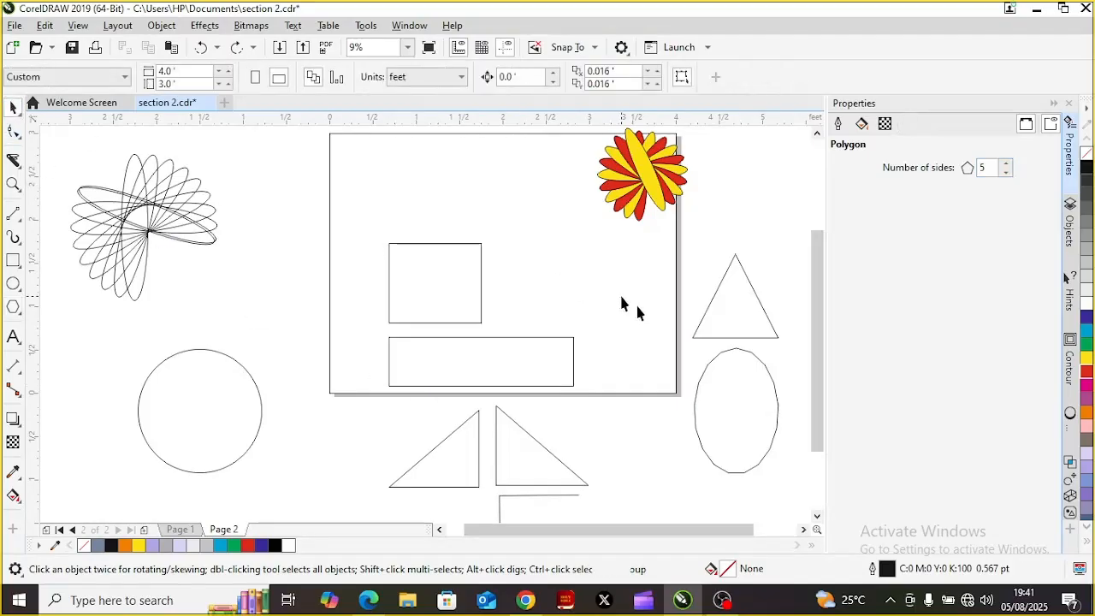
{"action": "left_click", "coordinate": [724, 391]}
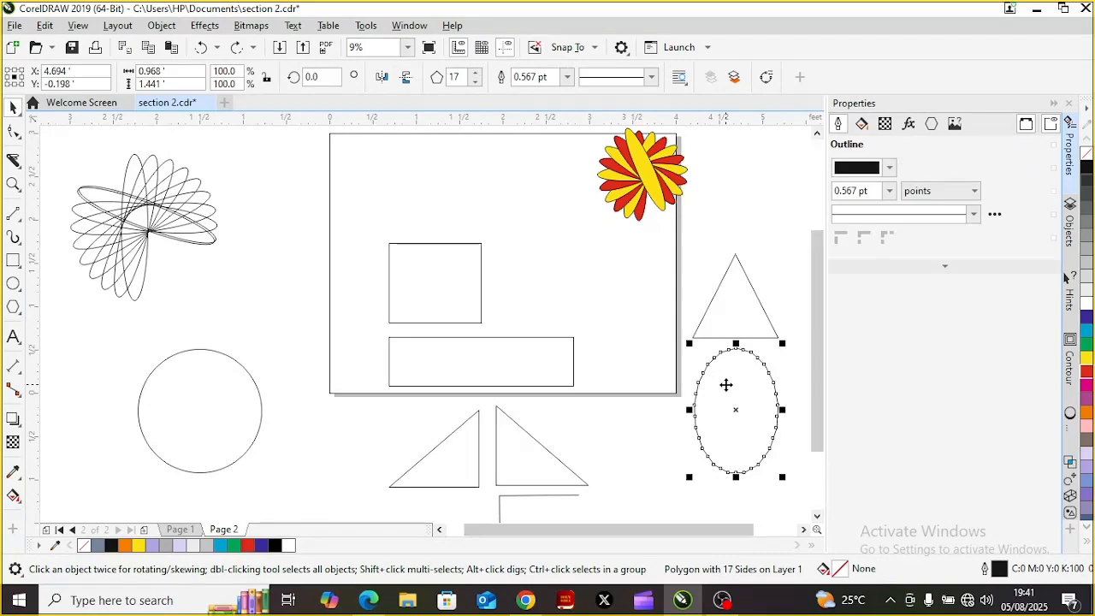
{"action": "key", "text": "Delete"}
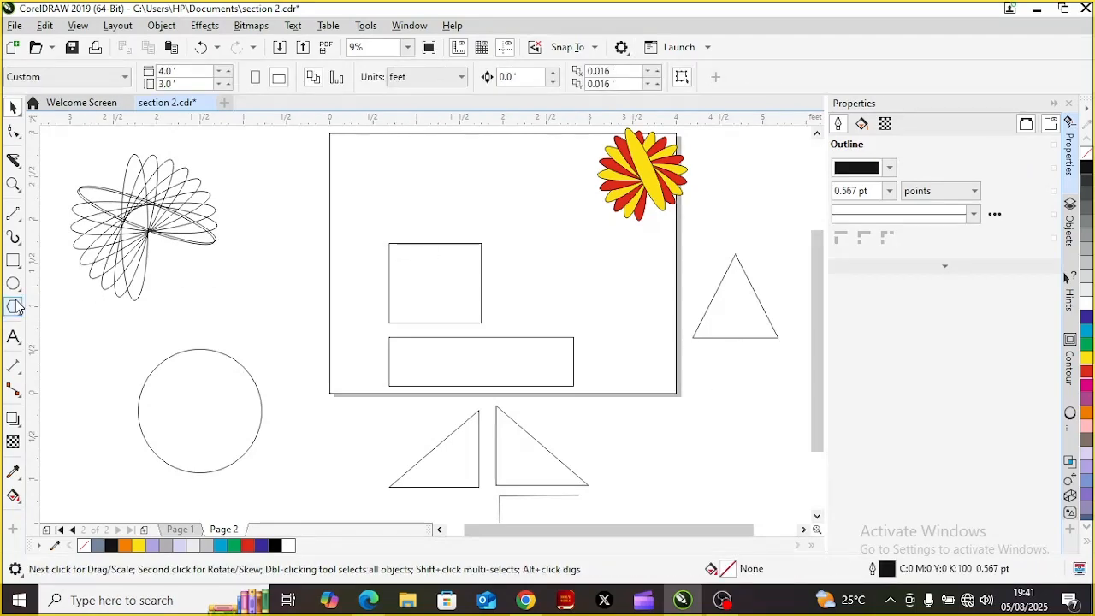
- Draw a five-pointed star about 1.37 by 1.50 ft and place it between the uncoloured ellipse flower and the page
{"action": "left_click", "coordinate": [22, 315]}
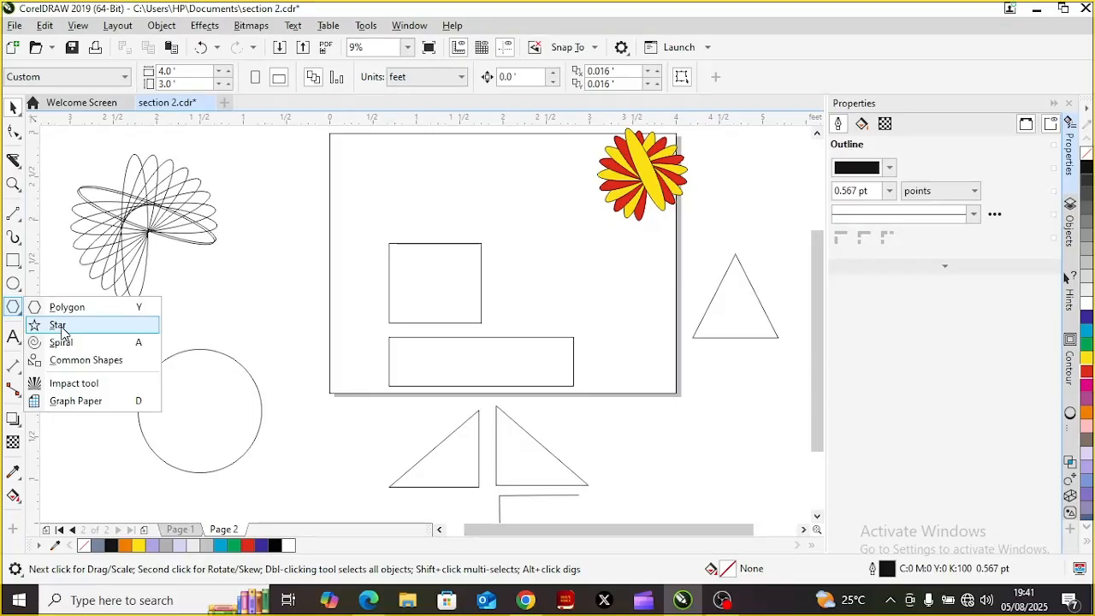
{"action": "left_click", "coordinate": [58, 325]}
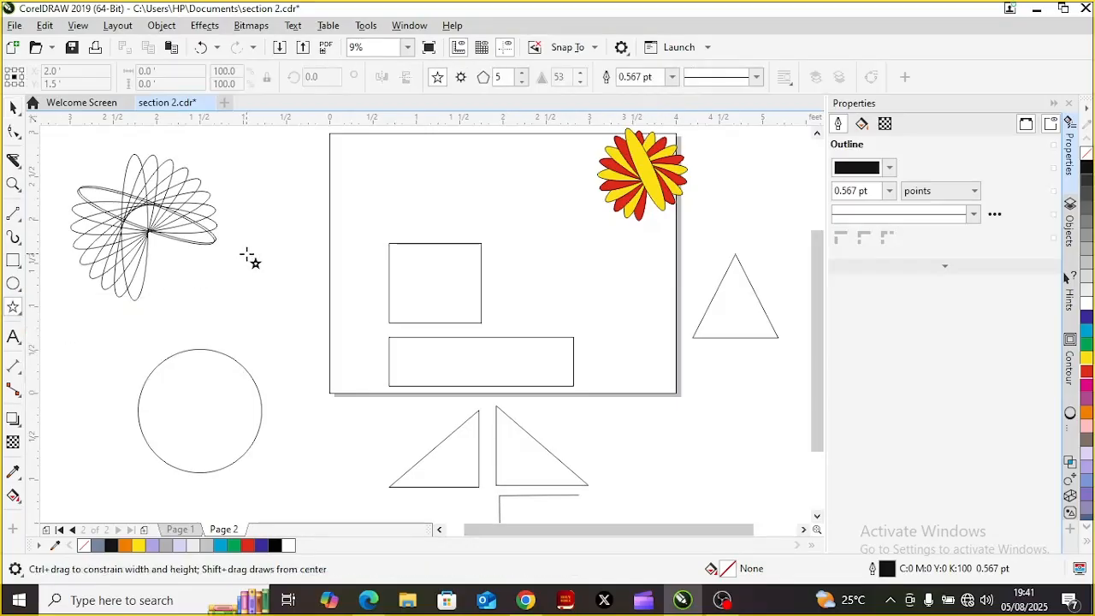
{"action": "mouse_move", "coordinate": [252, 261]}
{"action": "left_mouse_down"}
{"action": "mouse_move", "coordinate": [311, 342]}
{"action": "mouse_move", "coordinate": [348, 340]}
{"action": "mouse_move", "coordinate": [359, 379]}
{"action": "mouse_move", "coordinate": [386, 373]}
{"action": "mouse_move", "coordinate": [372, 394]}
{"action": "left_mouse_up"}
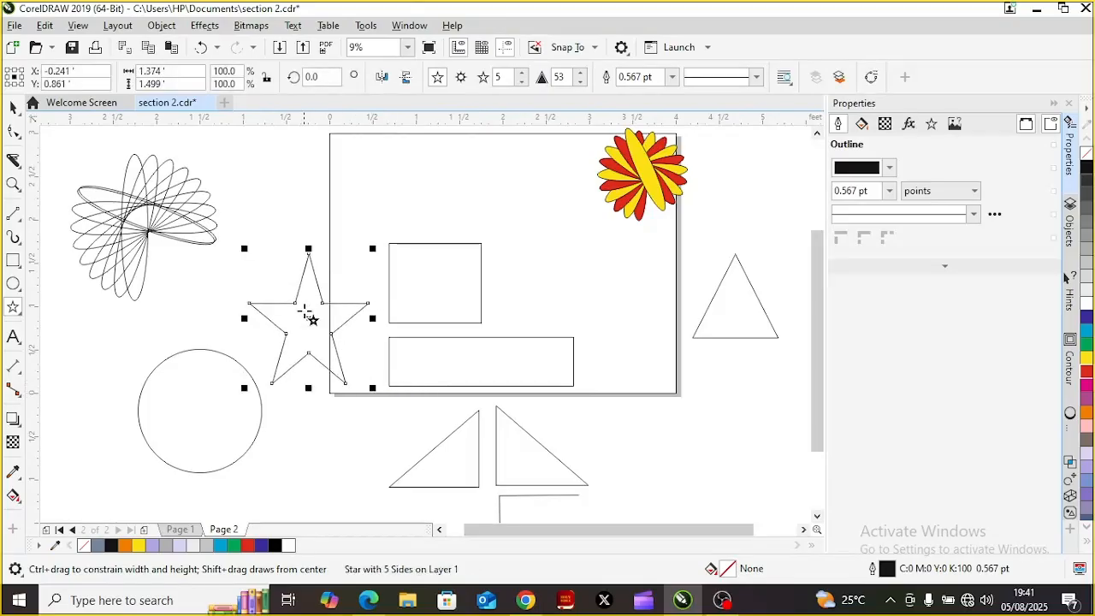
{"action": "left_click_drag", "start_coordinate": [308, 318], "coordinate": [523, 373]}
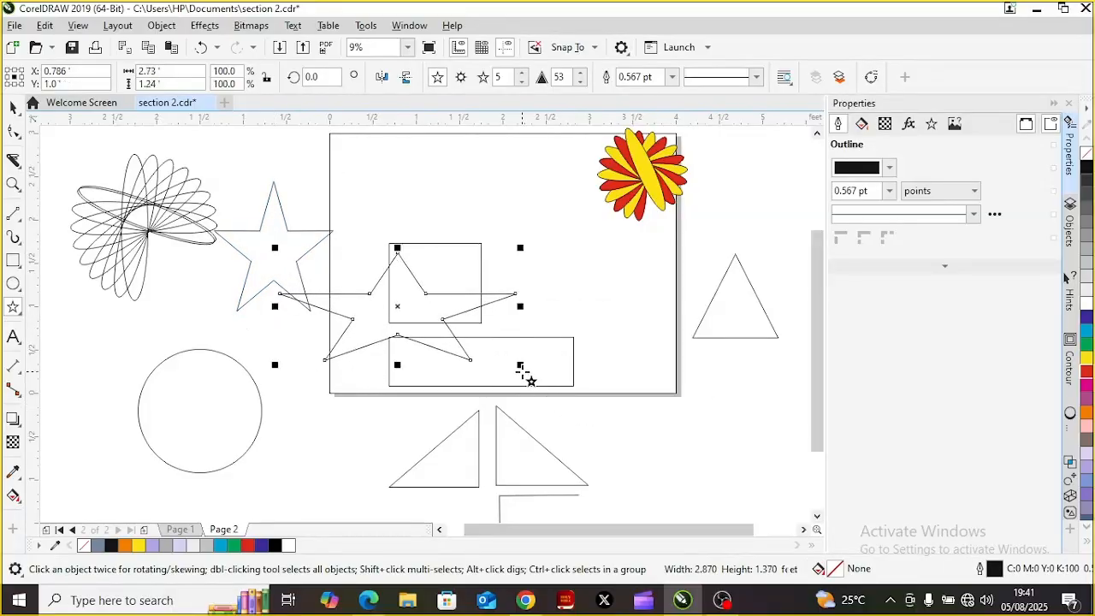
{"action": "key", "text": "ctrl+z"}
{"action": "key", "text": "Escape"}
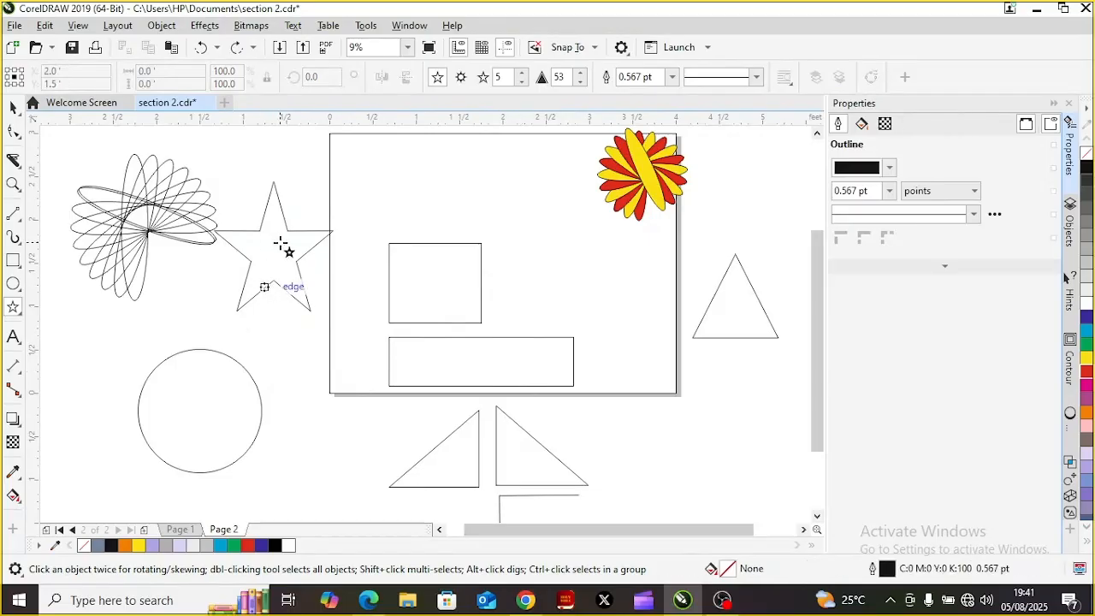
- Move the star onto the page below the coloured flower and shift both rectangles toward the page's upper-left corner
{"action": "left_click", "coordinate": [12, 107]}
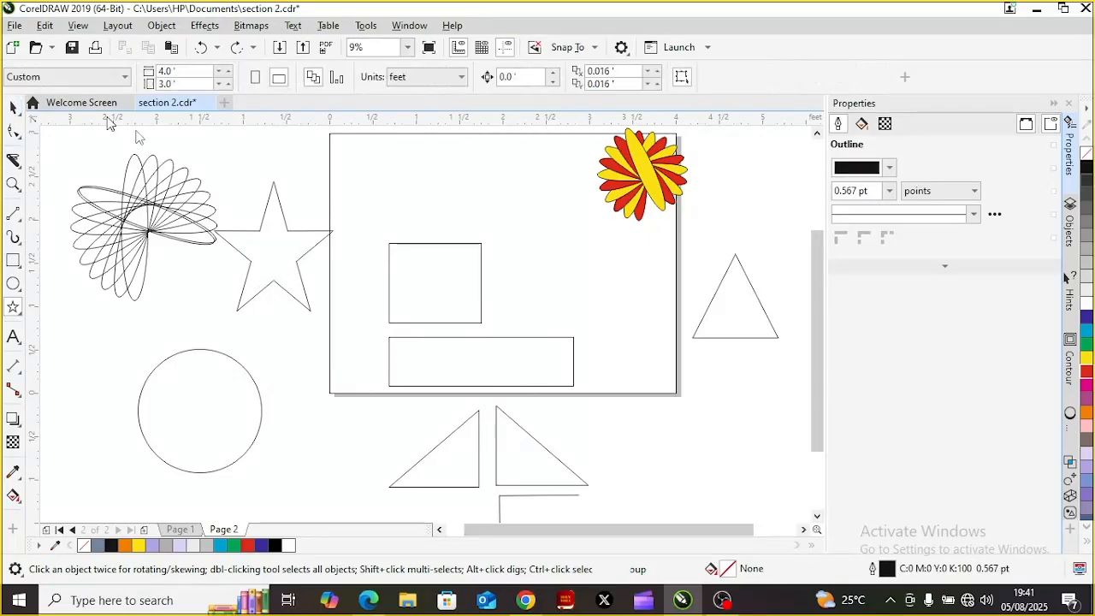
{"action": "left_click", "coordinate": [269, 245]}
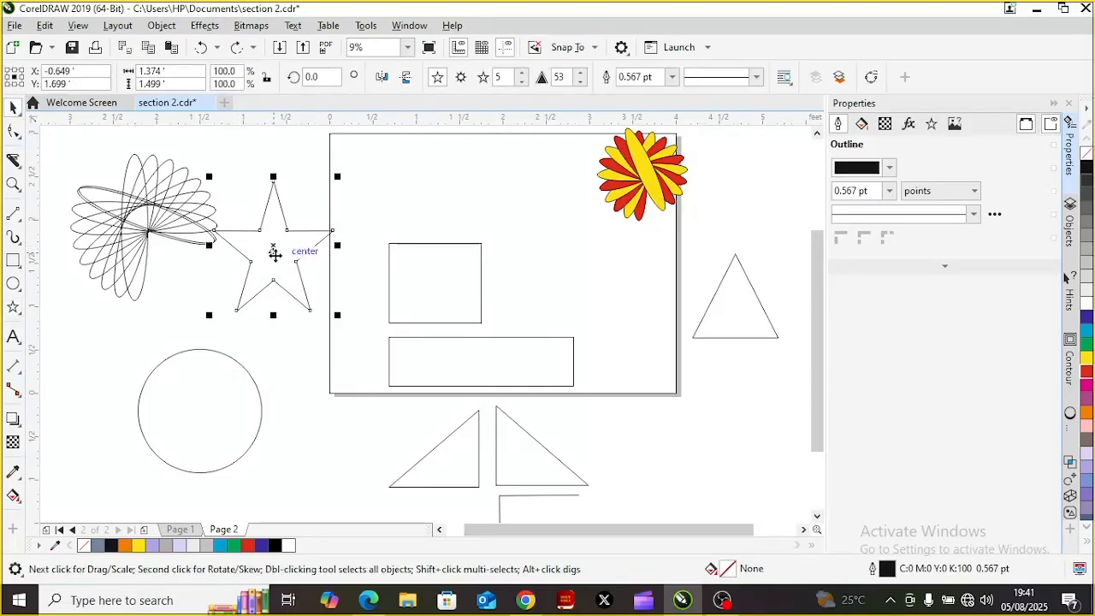
{"action": "left_click_drag", "start_coordinate": [272, 247], "coordinate": [618, 300]}
{"action": "left_click_drag", "start_coordinate": [440, 289], "coordinate": [383, 183]}
{"action": "left_click_drag", "start_coordinate": [483, 370], "coordinate": [408, 243]}
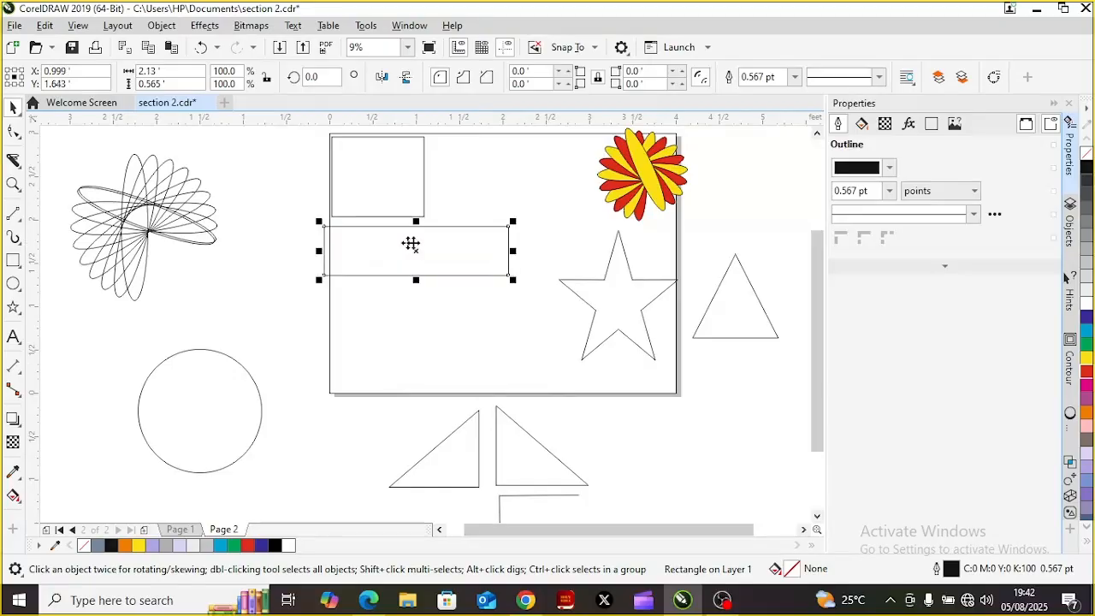
- Move the star down to the page's bottom edge and scale it proportionally to about 146.4%, 2.01 by 2.20 ft
{"action": "left_click_drag", "start_coordinate": [624, 294], "coordinate": [623, 293]}
{"action": "left_click", "coordinate": [624, 295]}
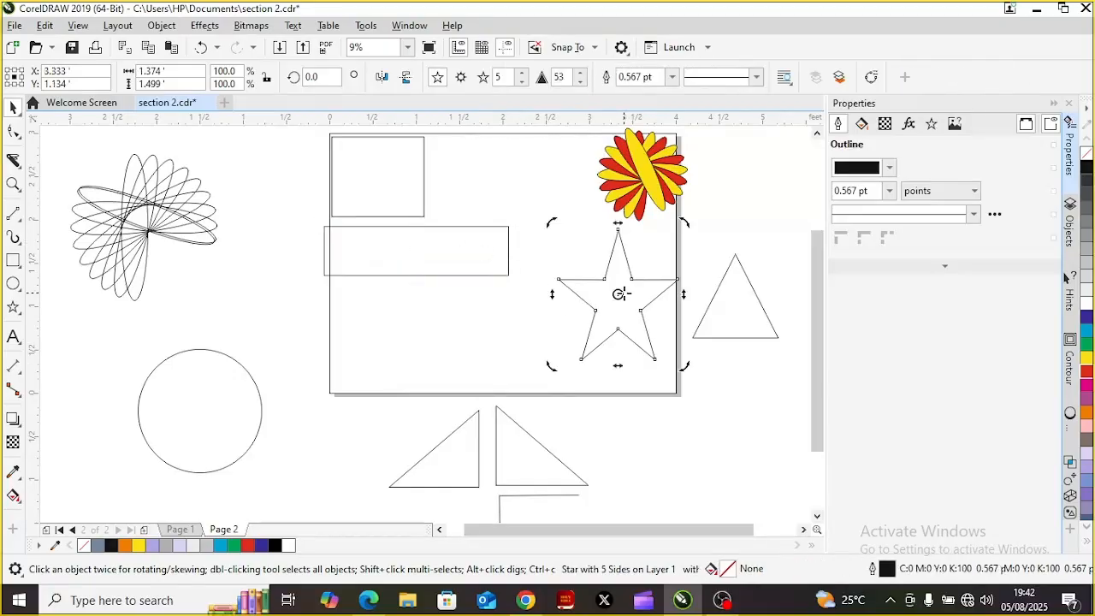
{"action": "left_click", "coordinate": [620, 303]}
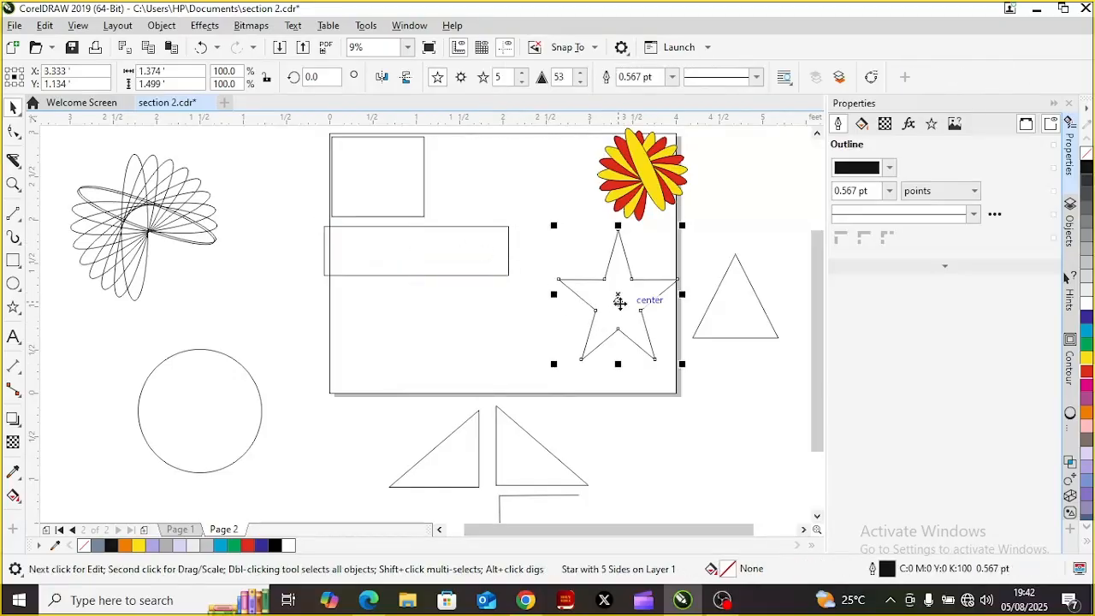
{"action": "left_click_drag", "start_coordinate": [619, 297], "coordinate": [588, 329]}
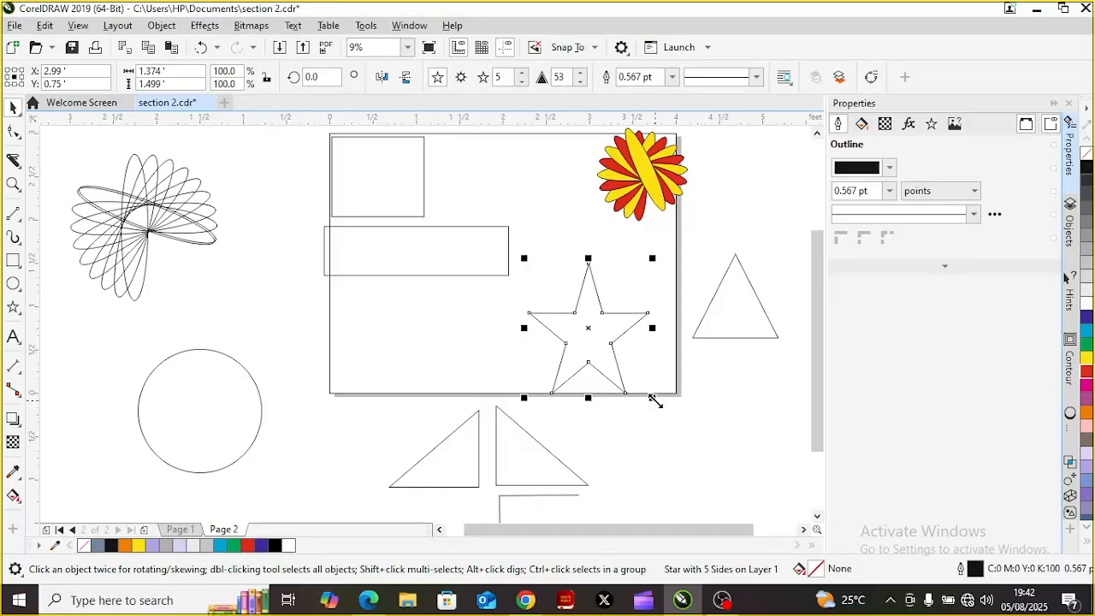
{"action": "left_click_drag", "start_coordinate": [654, 398], "coordinate": [735, 468]}
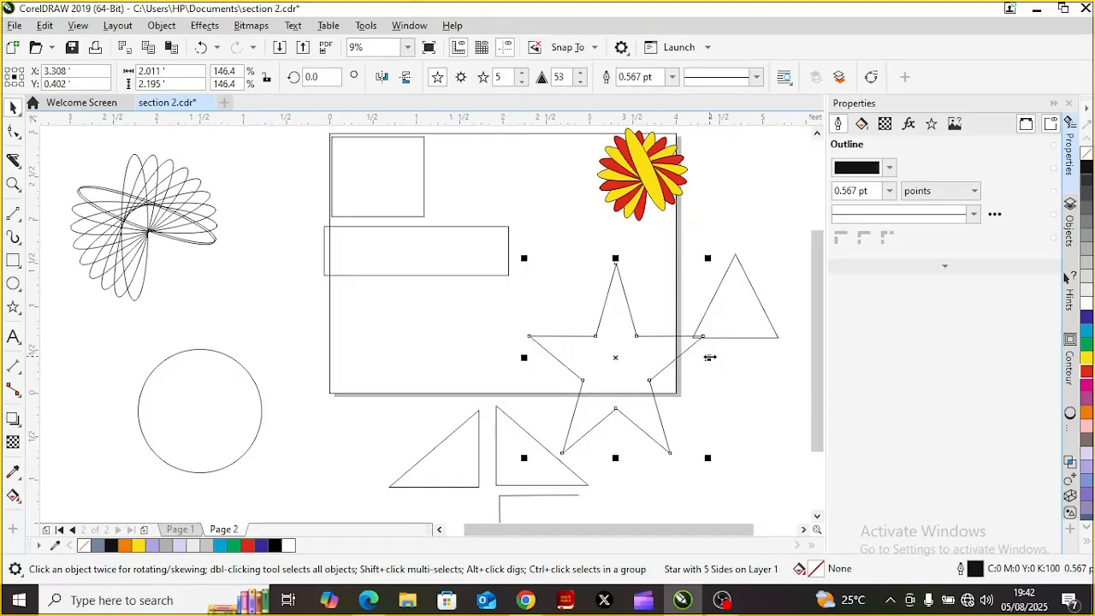
- Stretch the star horizontally to about 4.78 ft wide, shift it back over the page and delete it
{"action": "left_click_drag", "start_coordinate": [710, 358], "coordinate": [826, 349]}
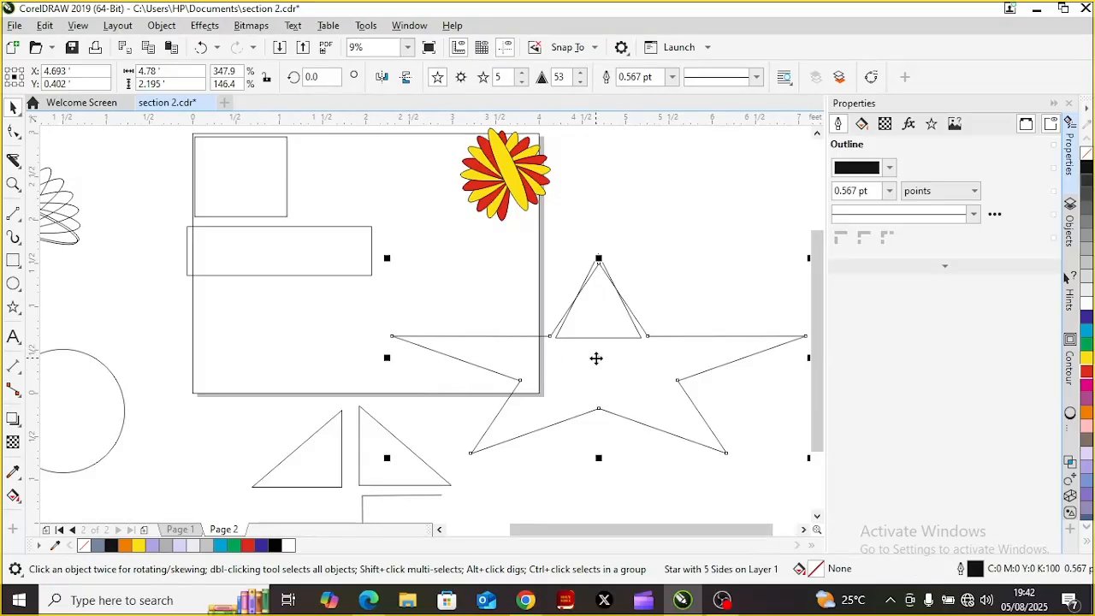
{"action": "left_click_drag", "start_coordinate": [597, 358], "coordinate": [418, 354]}
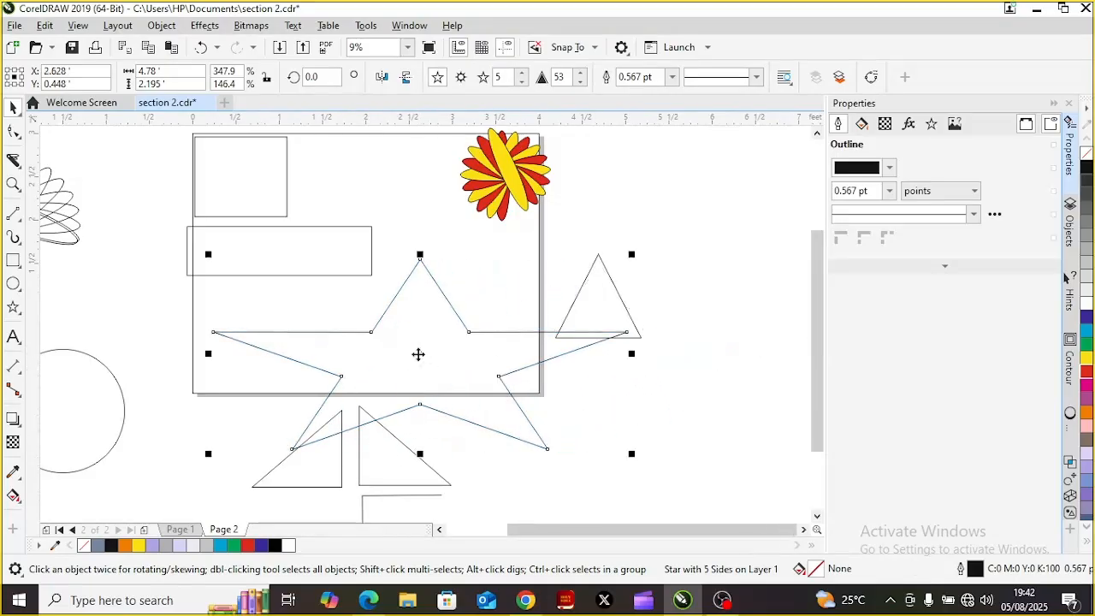
{"action": "key", "text": "Delete"}
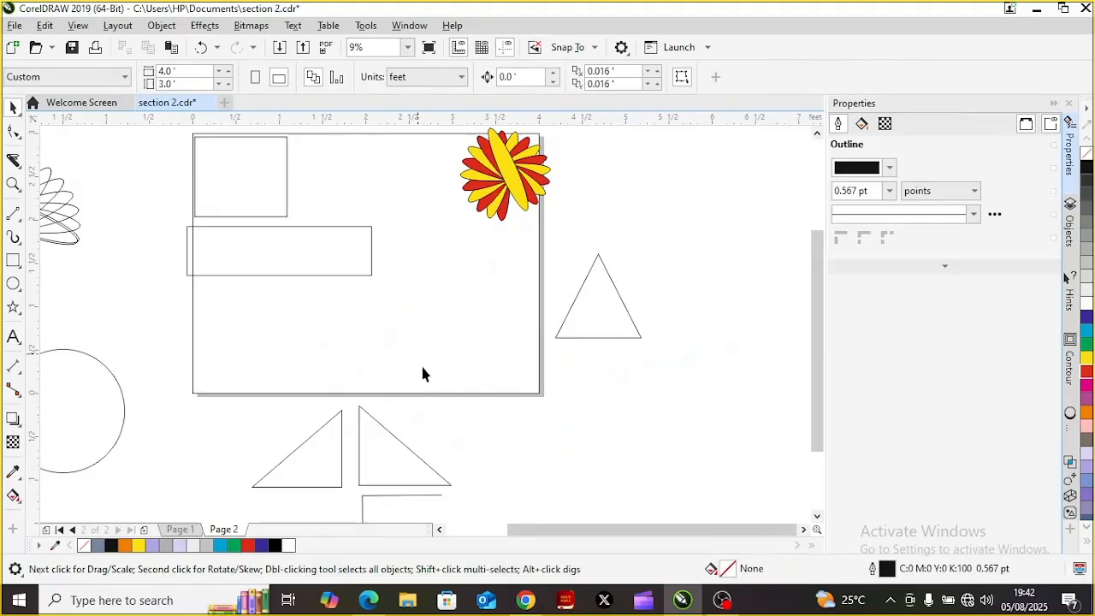
- Draw a five-pointed star about 1.52 by 1.44 ft in the page's lower-right corner and show its rotation handles
{"action": "left_click_drag", "start_coordinate": [553, 530], "coordinate": [497, 537]}
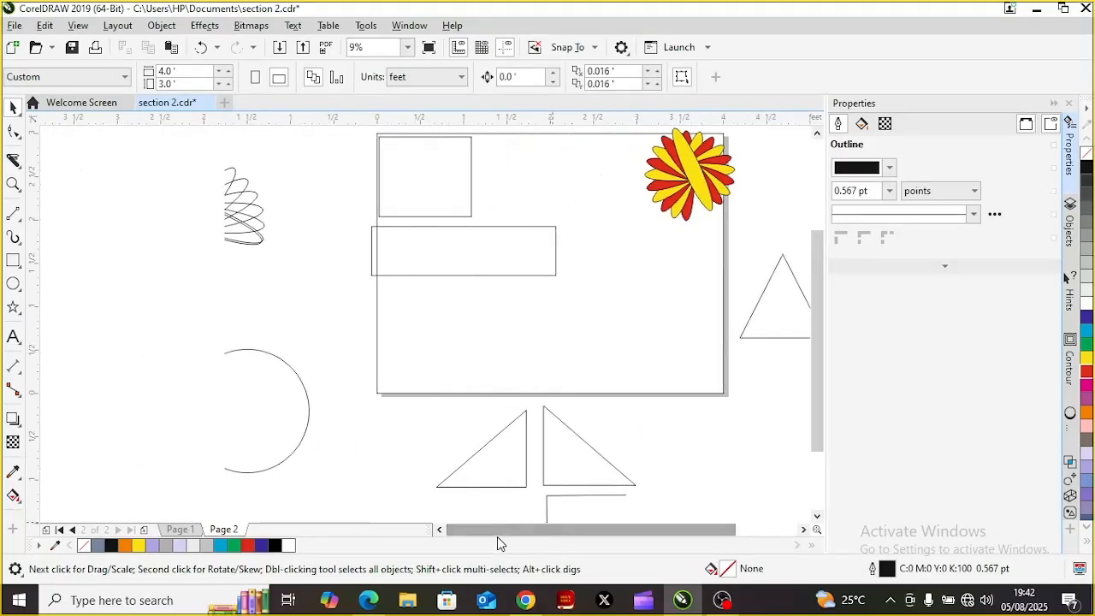
{"action": "left_click", "coordinate": [15, 309]}
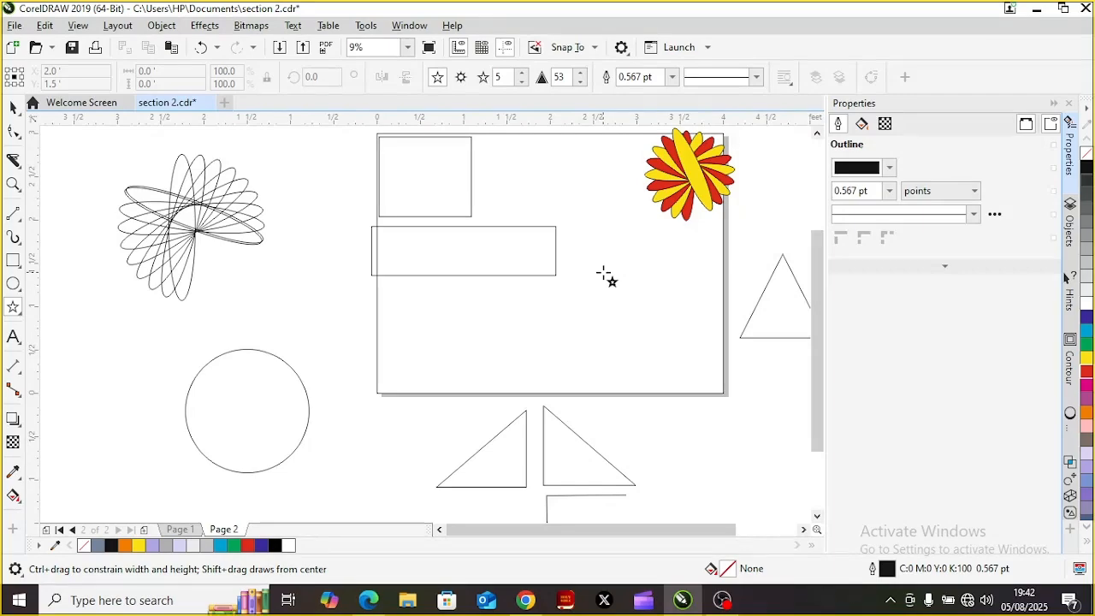
{"action": "left_click", "coordinate": [604, 274]}
{"action": "left_click_drag", "start_coordinate": [603, 273], "coordinate": [640, 416]}
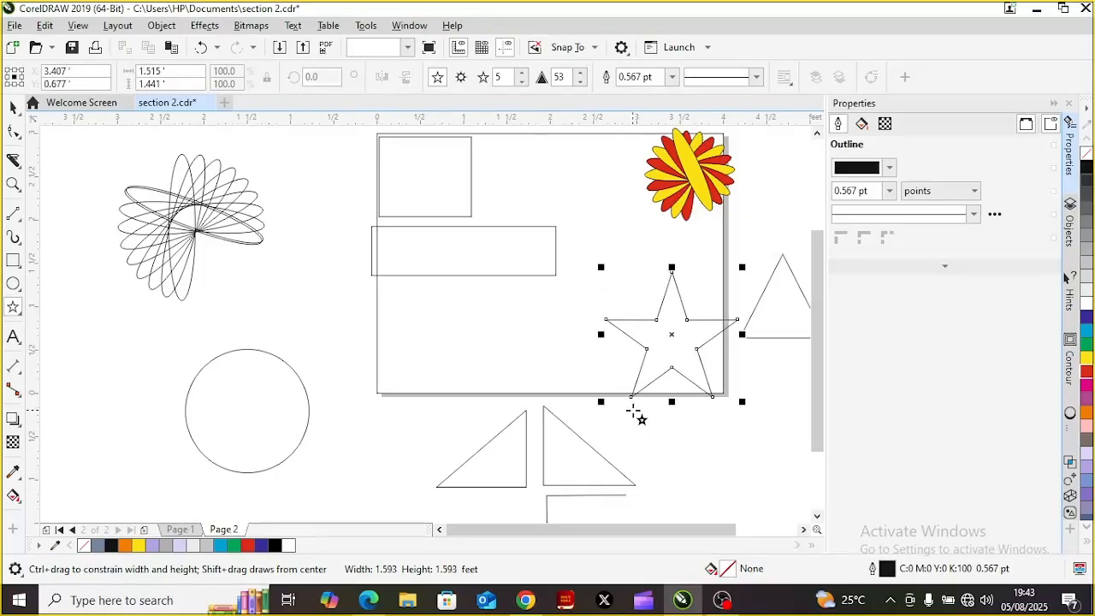
{"action": "key", "text": "space"}
{"action": "left_click", "coordinate": [673, 334]}
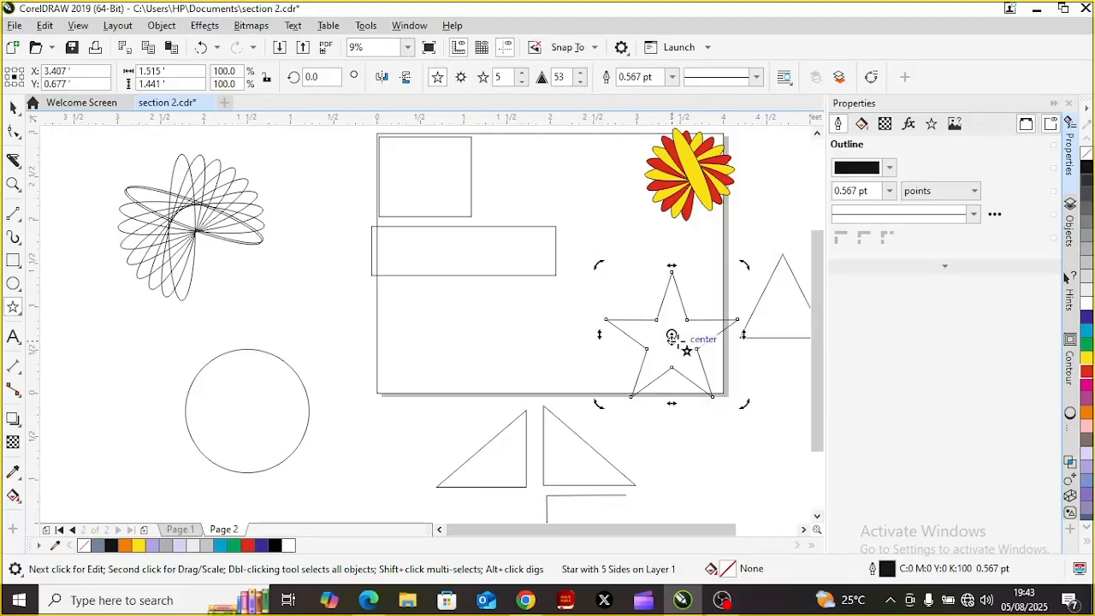
{"action": "left_click_drag", "start_coordinate": [672, 335], "coordinate": [674, 334]}
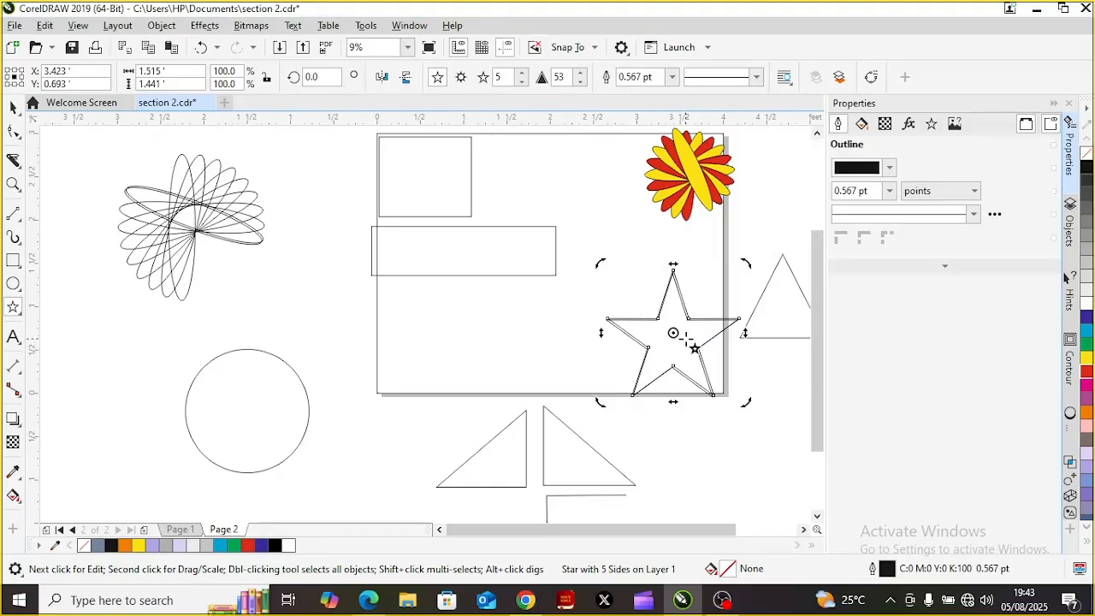
{"action": "left_click", "coordinate": [685, 341]}
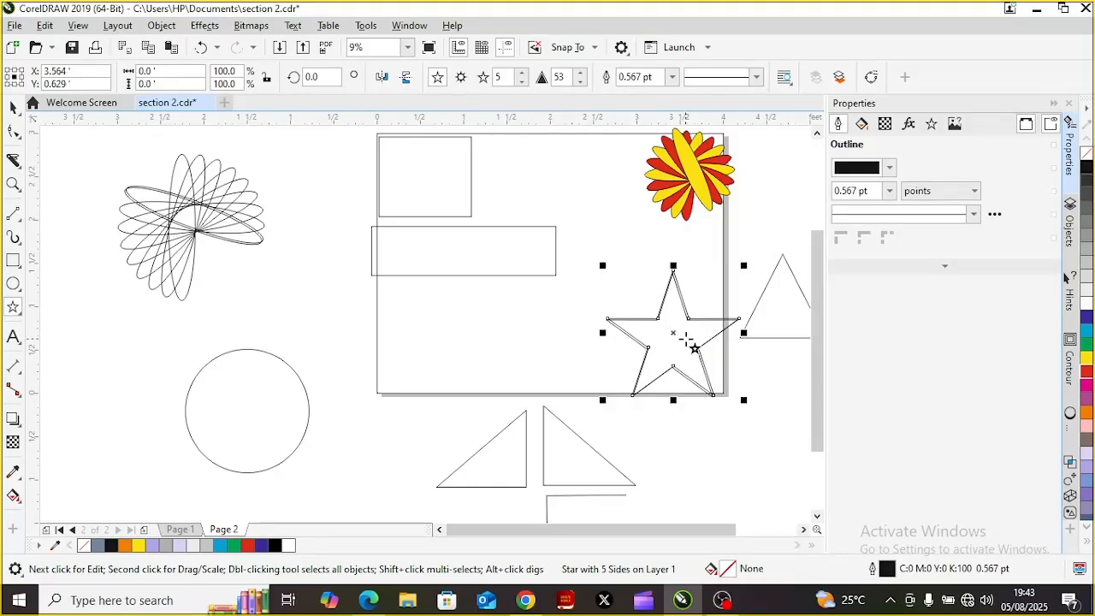
{"action": "left_click", "coordinate": [686, 339]}
{"action": "left_click", "coordinate": [674, 336]}
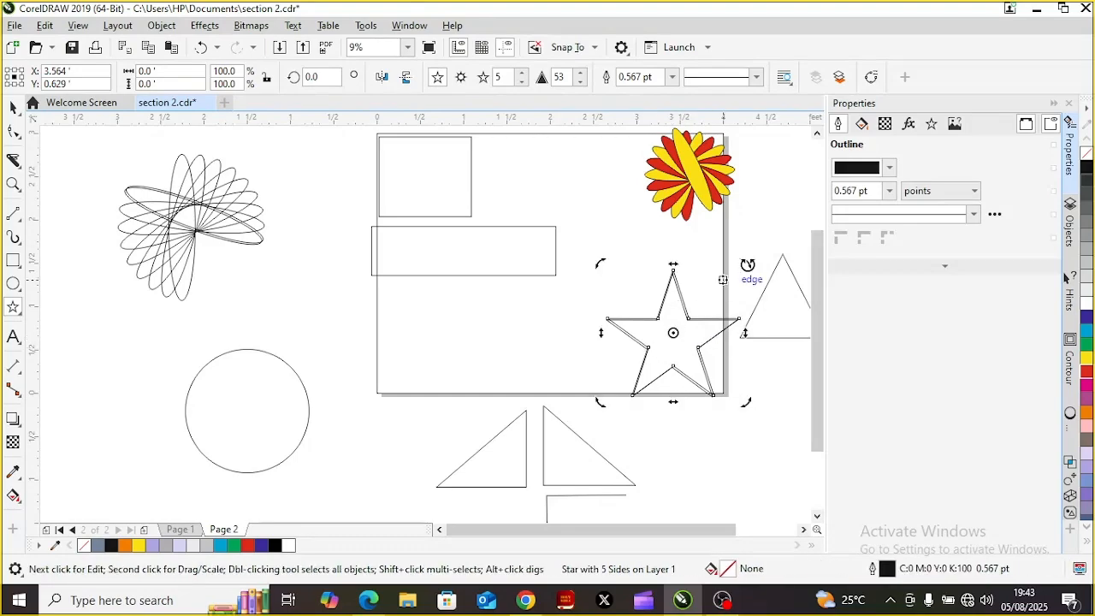
- Rotate a copy of the star about 11.4° clockwise and repeat the copy four more times to form a spiky flower
{"action": "left_click_drag", "start_coordinate": [746, 265], "coordinate": [759, 280]}
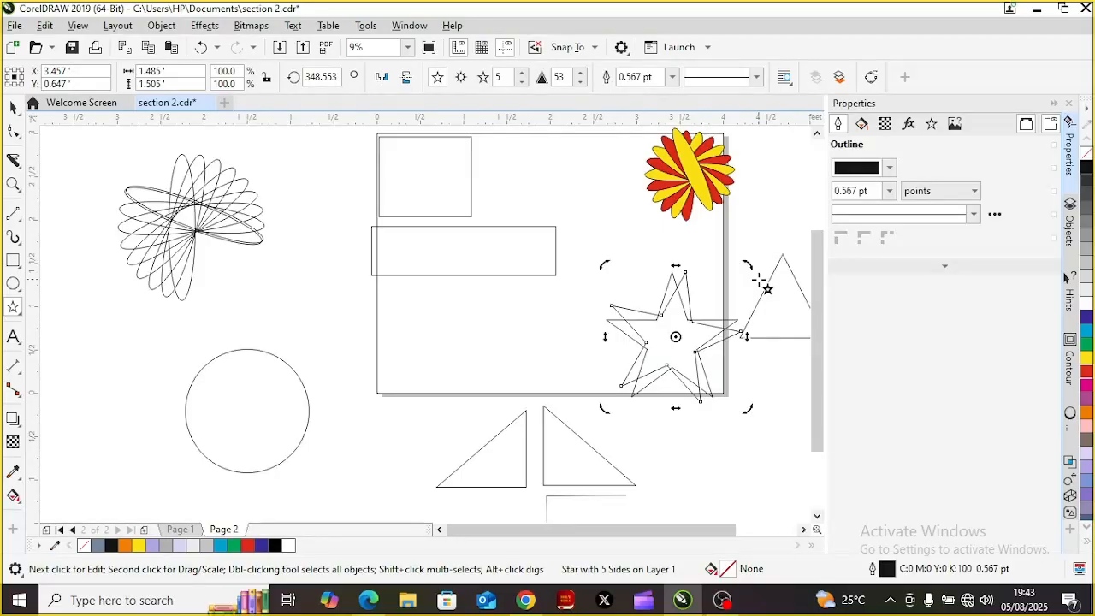
{"action": "key", "text": "ctrl+r"}
{"action": "key", "text": "ctrl+r"}
{"action": "key", "text": "ctrl+r"}
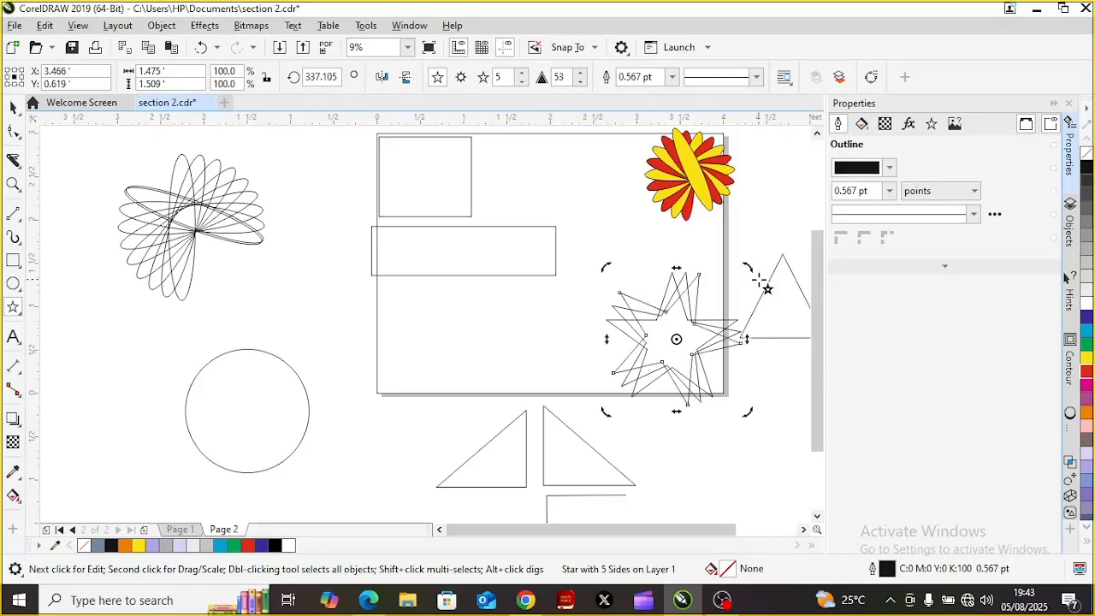
{"action": "key", "text": "ctrl+r"}
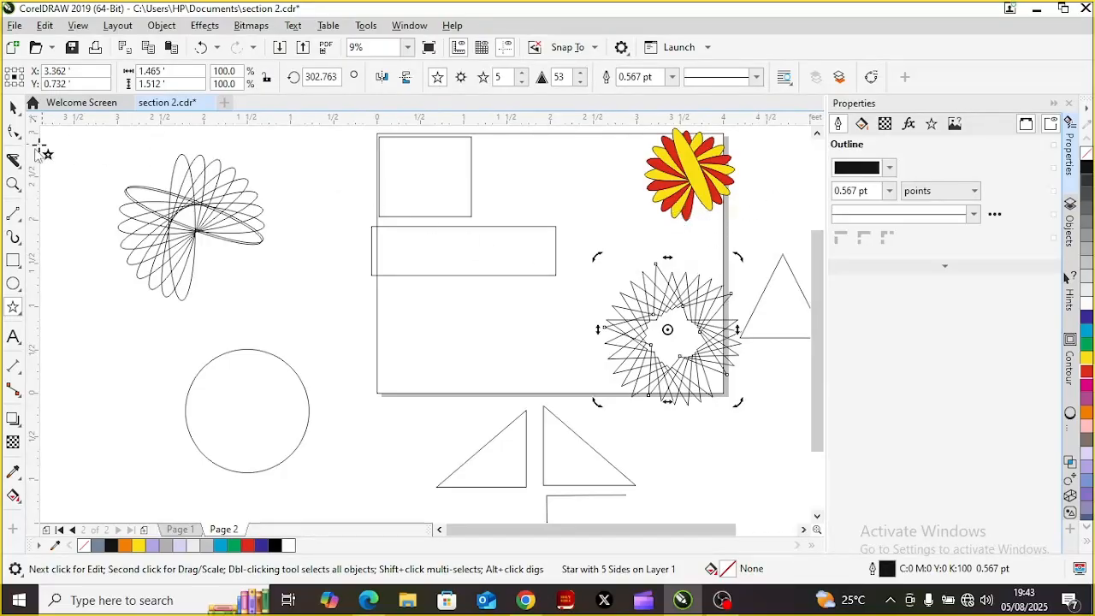
- Draw an ellipse about 1.04 by 1.01 ft over the star flower, centre it there, and delete it
{"action": "left_click", "coordinate": [14, 284]}
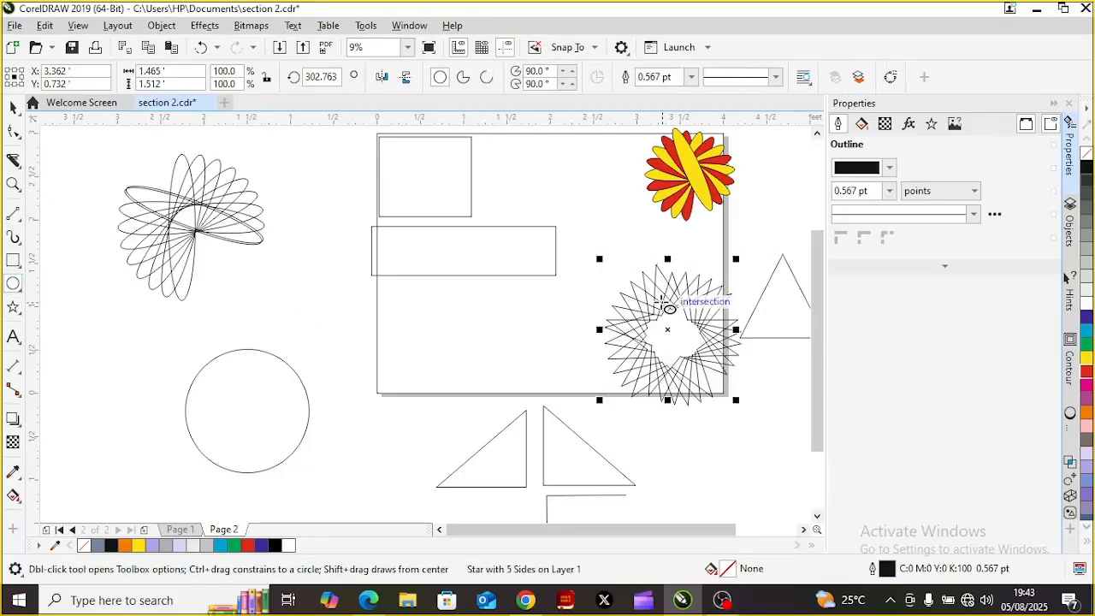
{"action": "left_click_drag", "start_coordinate": [649, 301], "coordinate": [739, 382]}
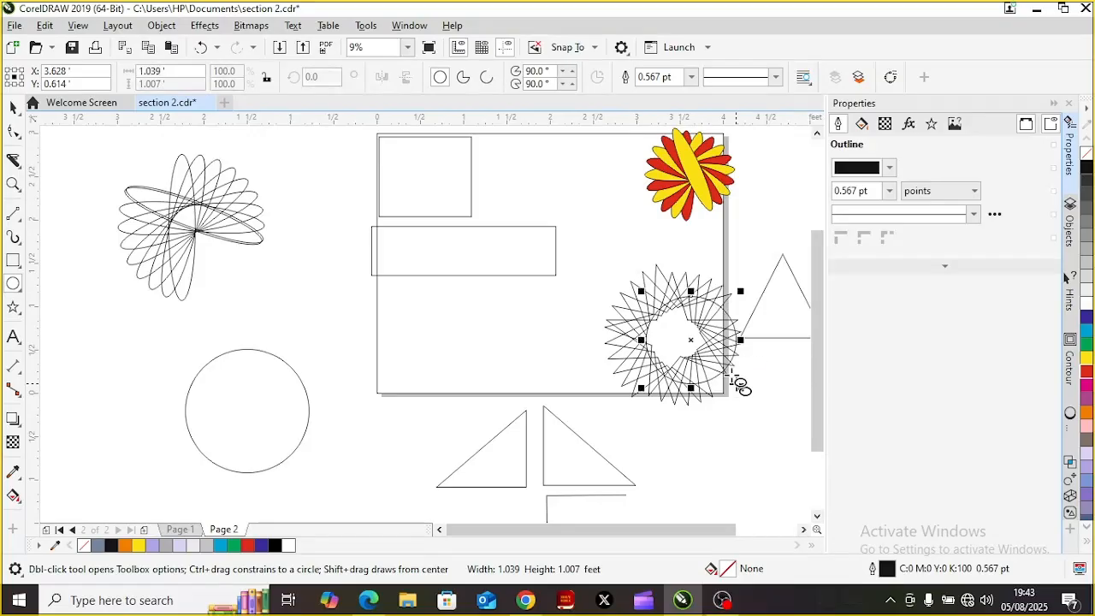
{"action": "key", "text": "space"}
{"action": "left_click", "coordinate": [669, 335]}
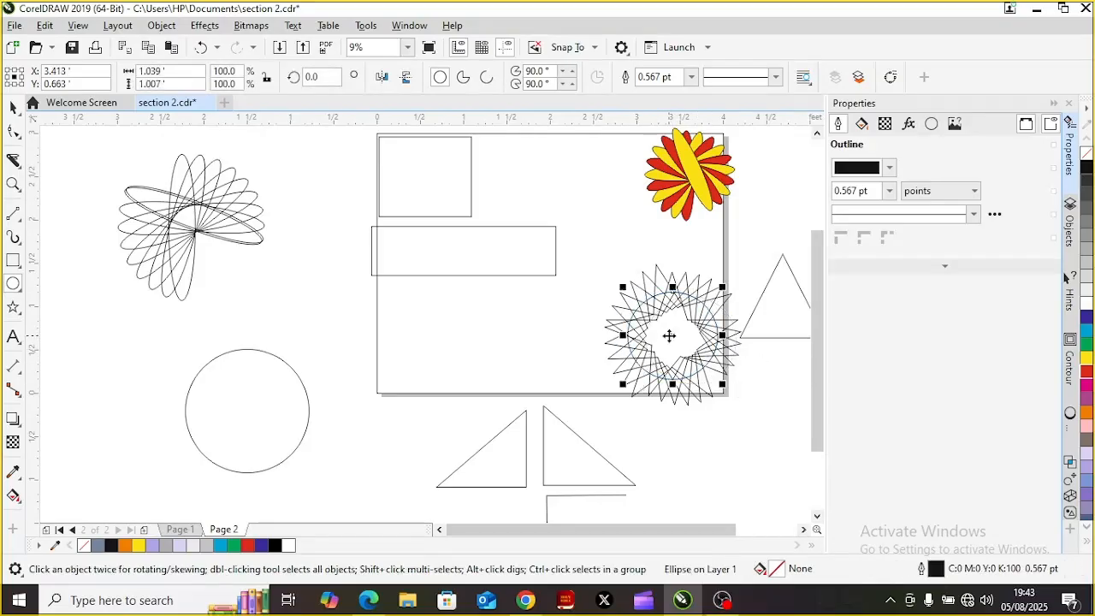
{"action": "left_click_drag", "start_coordinate": [669, 336], "coordinate": [556, 355]}
{"action": "key", "text": "Delete"}
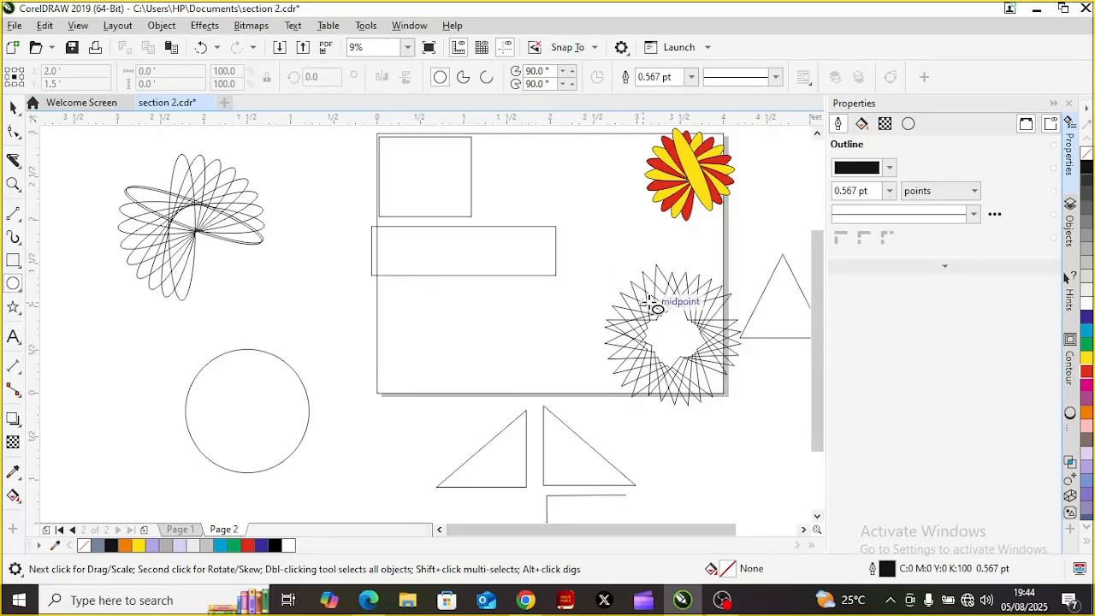
- Draw a circle about 1.03 ft wide, scale it to about 116.8%, 1.20 ft, and centre it on the star flower
{"action": "left_click_drag", "start_coordinate": [650, 302], "coordinate": [678, 392]}
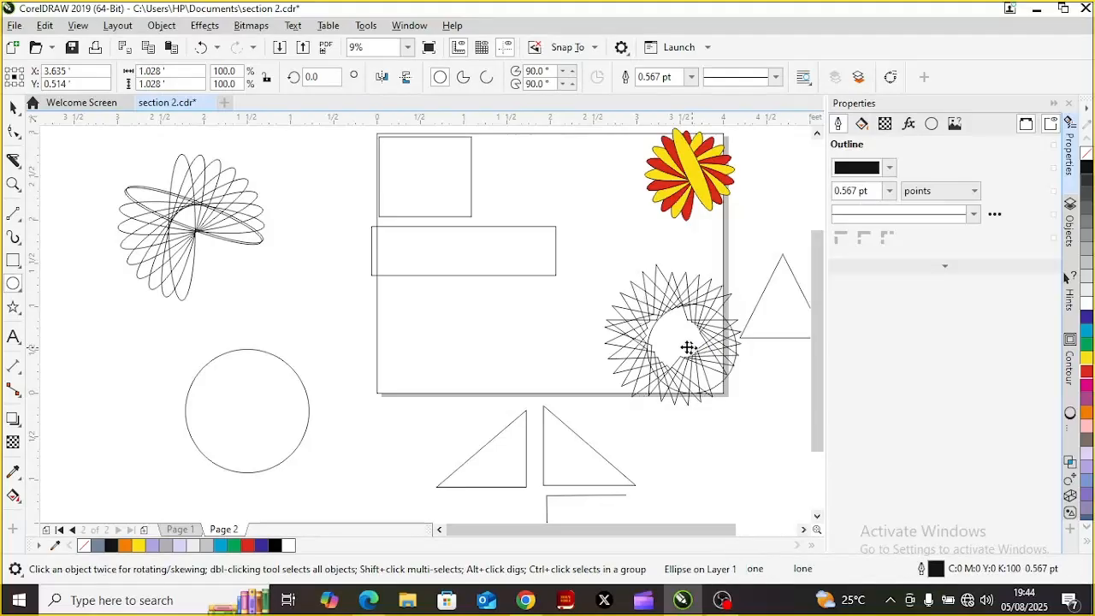
{"action": "left_click_drag", "start_coordinate": [671, 337], "coordinate": [671, 337]}
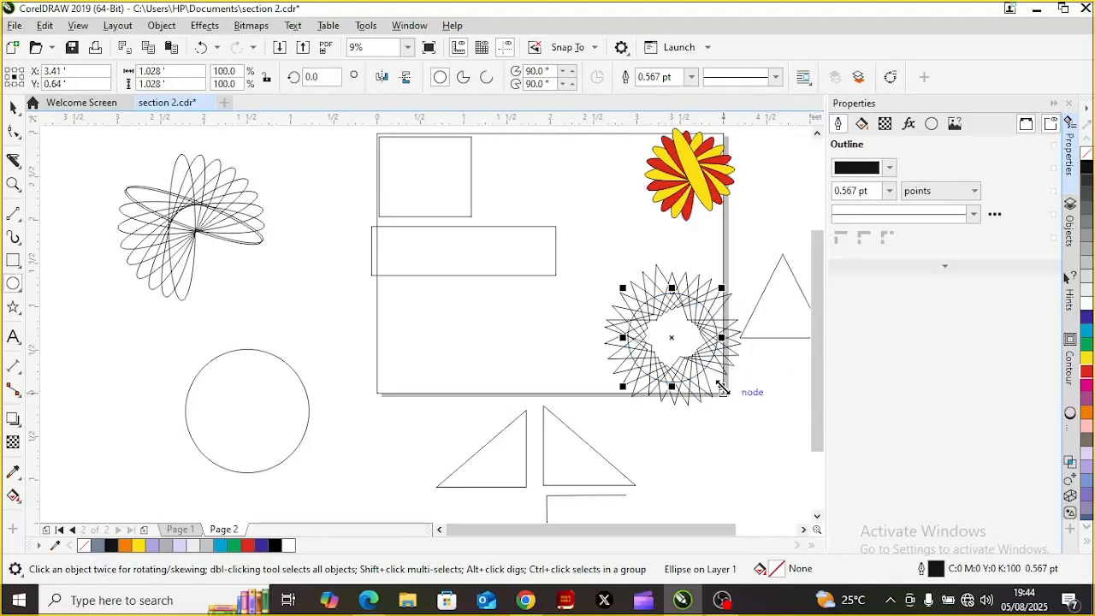
{"action": "left_click_drag", "start_coordinate": [721, 387], "coordinate": [750, 435]}
{"action": "left_click_drag", "start_coordinate": [725, 393], "coordinate": [748, 418]}
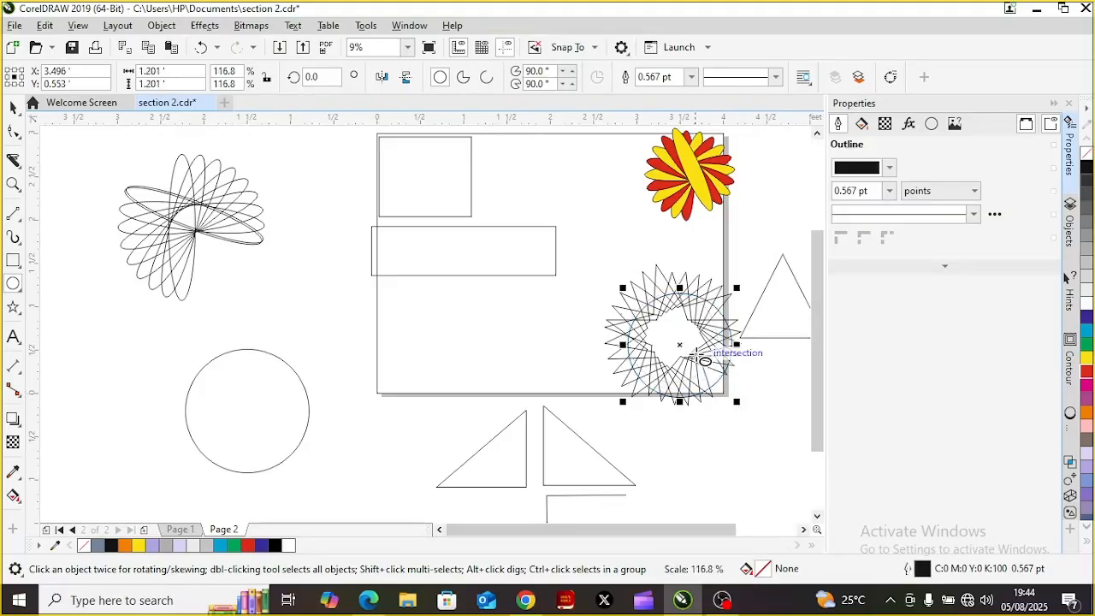
{"action": "left_click_drag", "start_coordinate": [680, 345], "coordinate": [671, 336]}
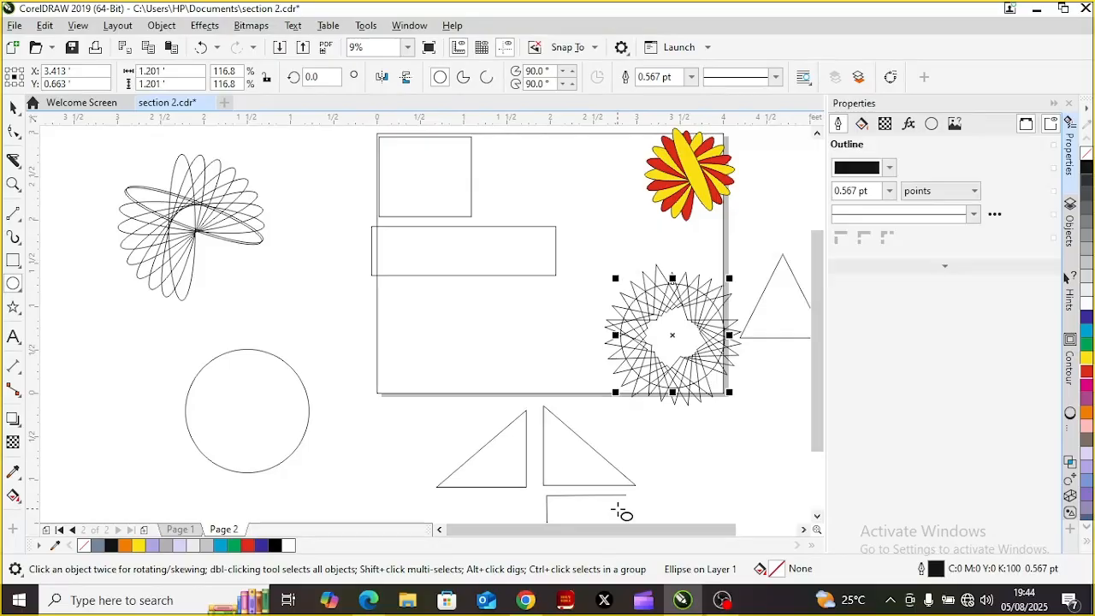
{"action": "left_click", "coordinate": [785, 311]}
{"action": "left_click_drag", "start_coordinate": [472, 220], "coordinate": [471, 216]}
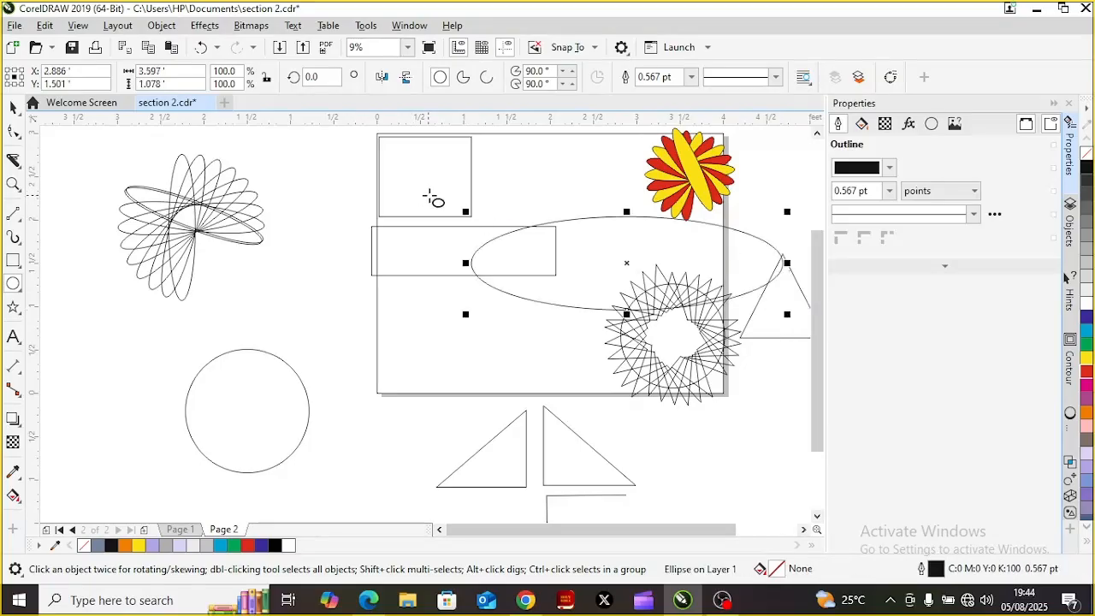
{"action": "key", "text": "Delete"}
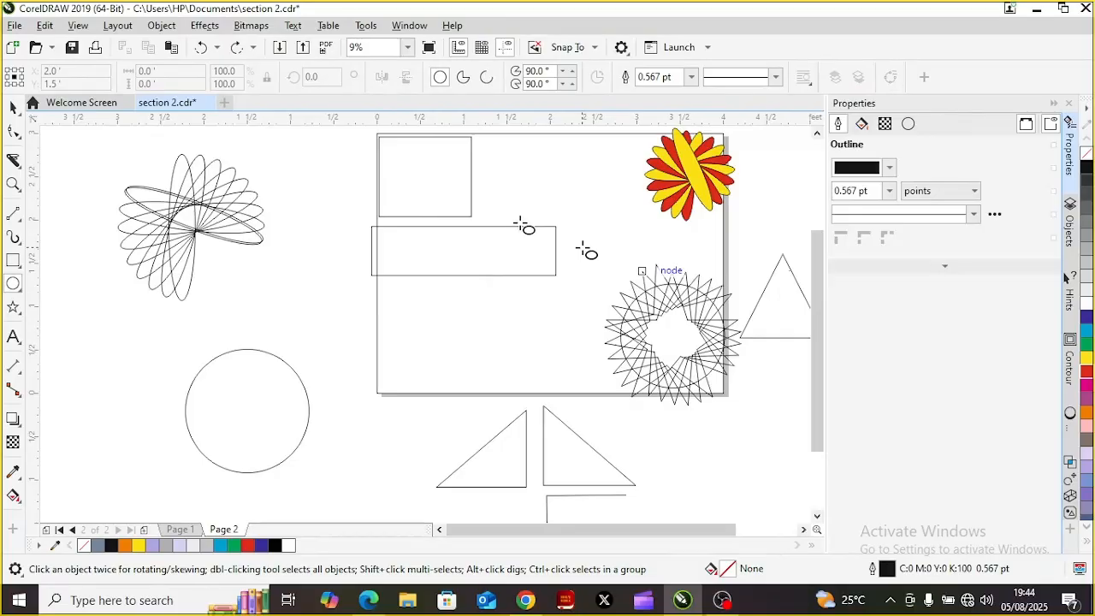
- Move the triangle to the page's lower-left edge and shift the page-sized rectangle left off the page
{"action": "left_click", "coordinate": [13, 106]}
{"action": "left_click", "coordinate": [803, 313]}
{"action": "left_click_drag", "start_coordinate": [793, 312], "coordinate": [421, 438]}
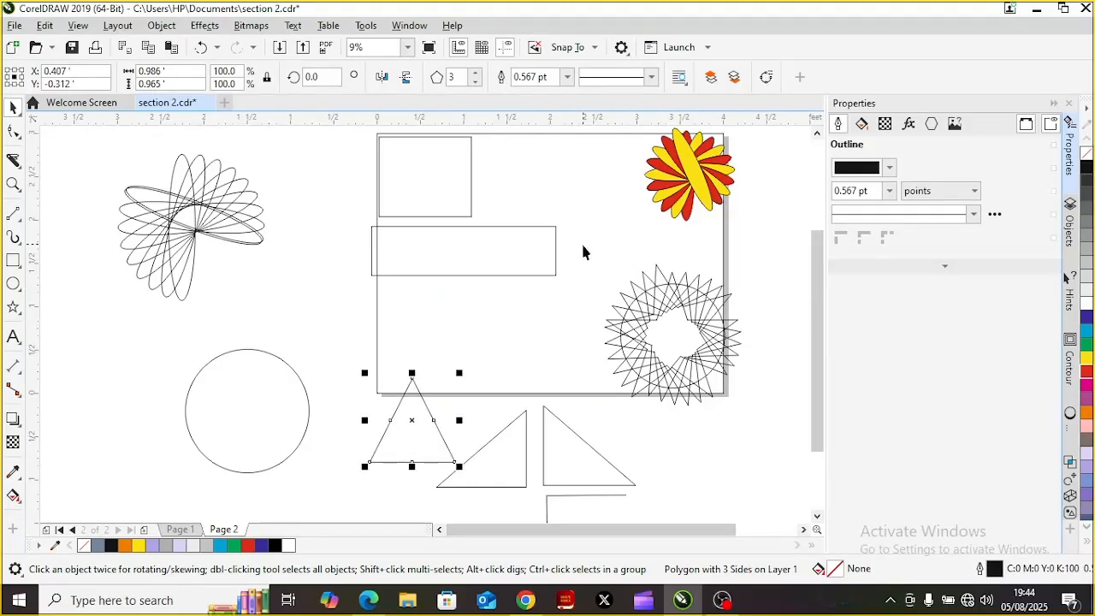
{"action": "left_click_drag", "start_coordinate": [581, 248], "coordinate": [399, 265]}
- Select all the rotated stars together with their circle and group them
{"action": "left_click_drag", "start_coordinate": [594, 234], "coordinate": [782, 446]}
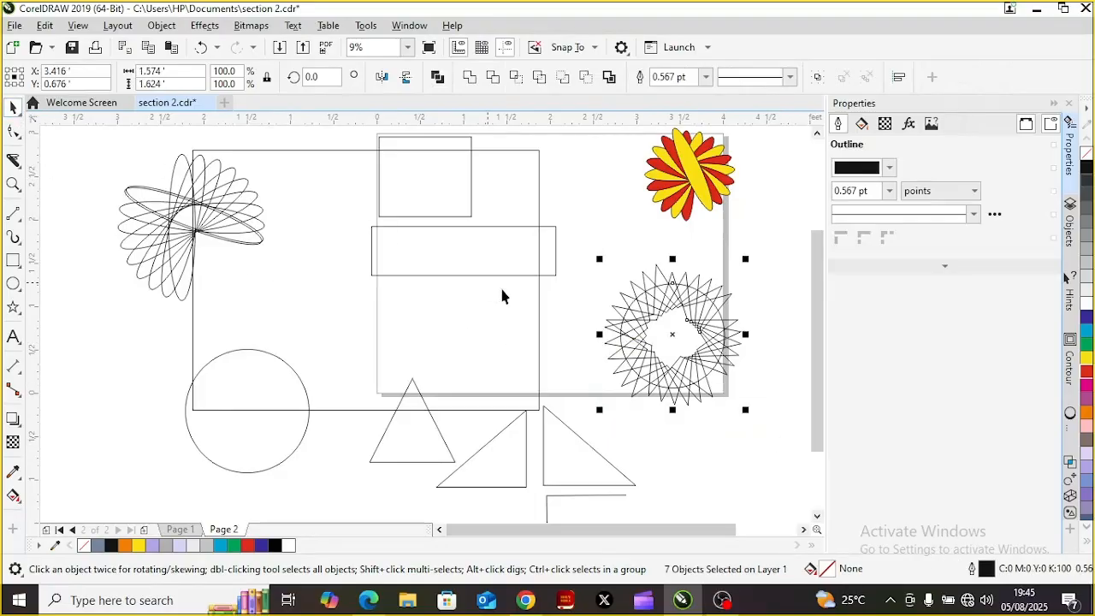
{"action": "right_click", "coordinate": [671, 335]}
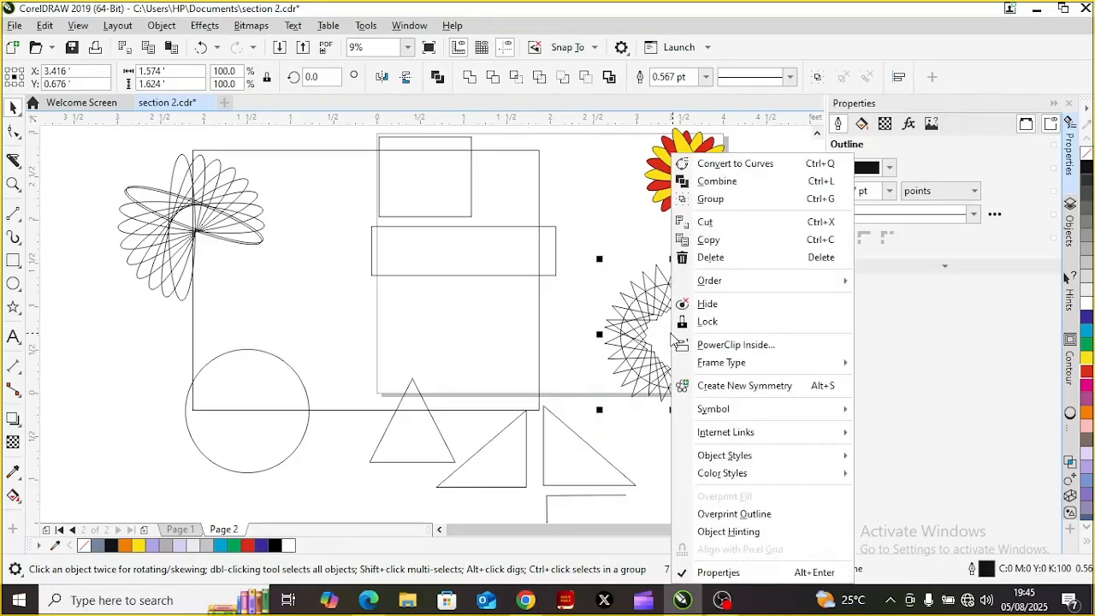
{"action": "left_click", "coordinate": [717, 200]}
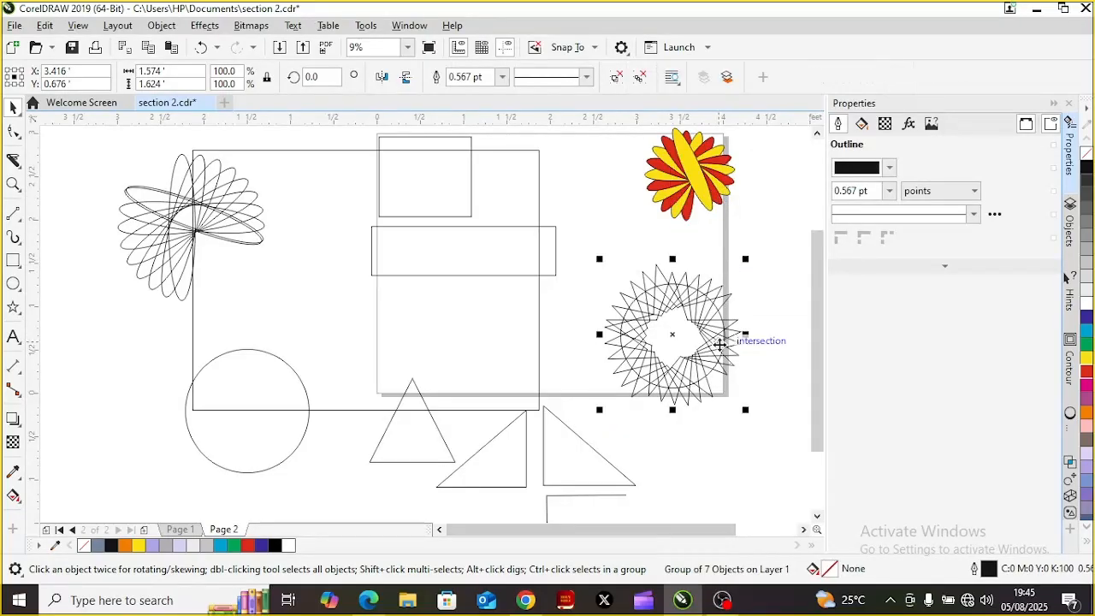
- Move the grouped star flower around the page as one object and place it below the page's lower-right corner
{"action": "left_click_drag", "start_coordinate": [688, 339], "coordinate": [697, 381]}
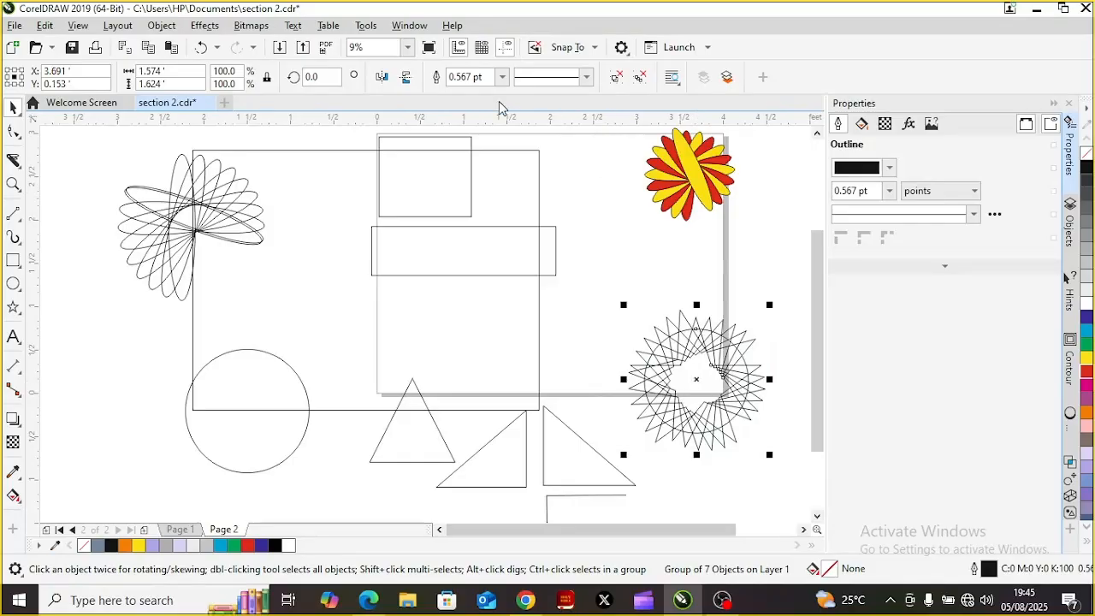
{"action": "left_click", "coordinate": [687, 380]}
{"action": "left_click_drag", "start_coordinate": [687, 381], "coordinate": [688, 301]}
{"action": "left_click", "coordinate": [687, 303]}
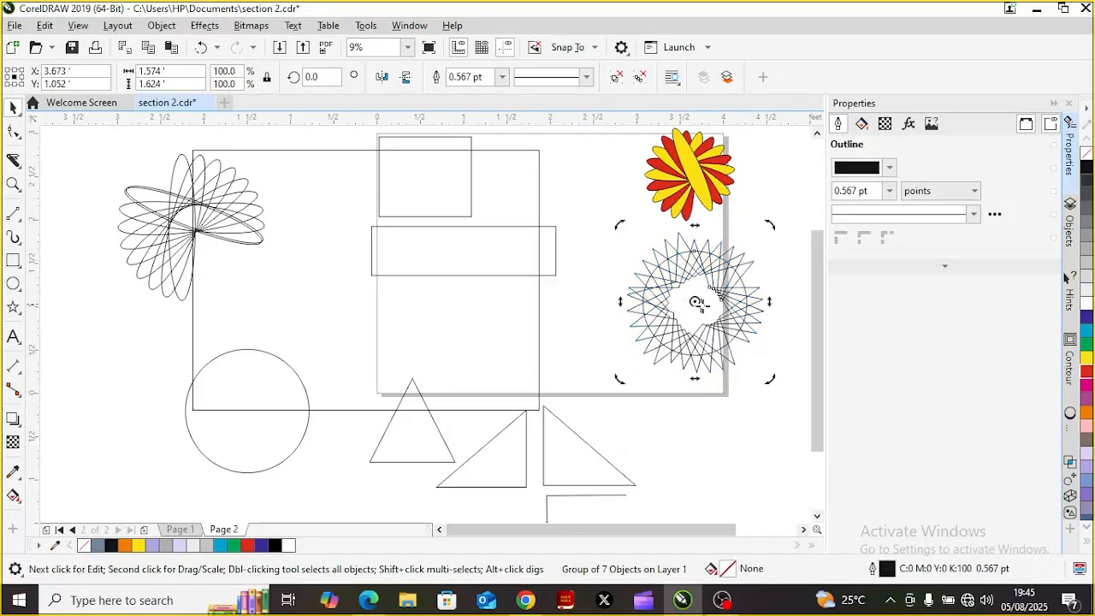
{"action": "left_click", "coordinate": [706, 316]}
{"action": "right_click", "coordinate": [706, 317]}
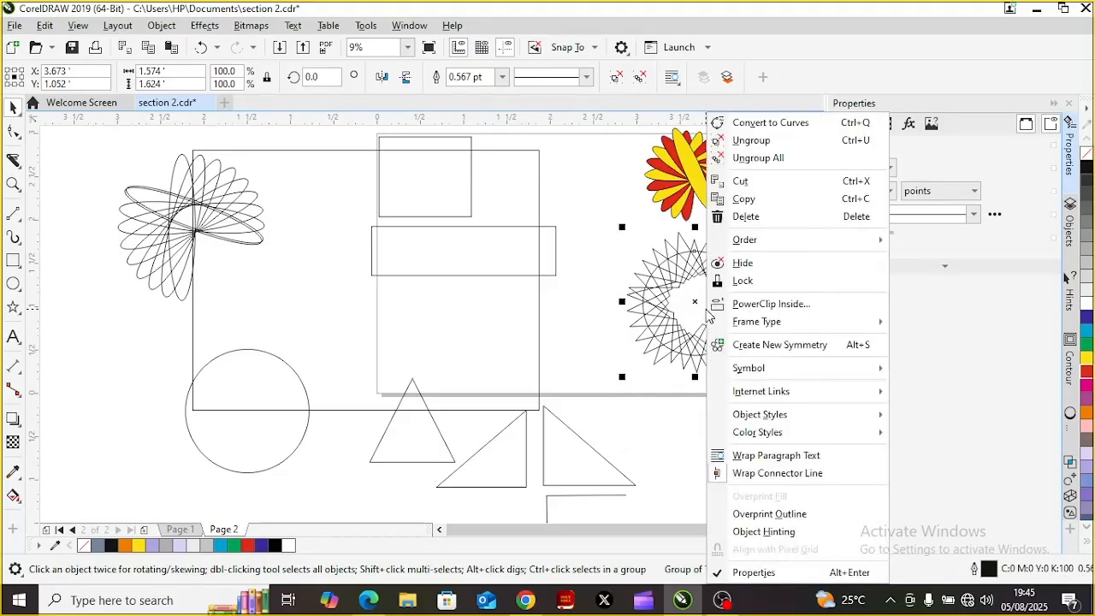
{"action": "key", "text": "Escape"}
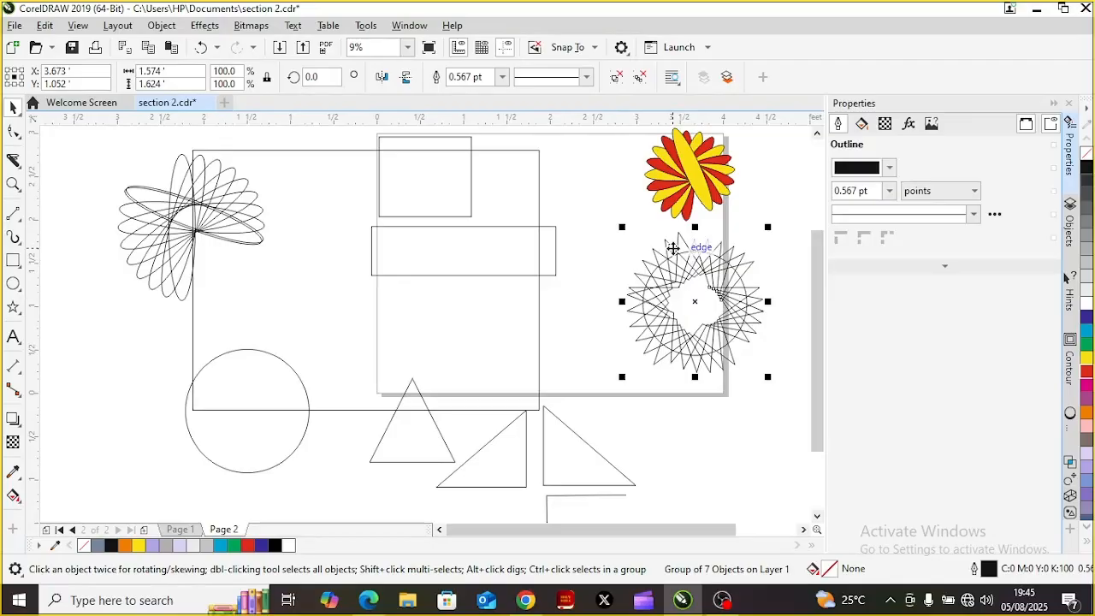
{"action": "left_click_drag", "start_coordinate": [673, 248], "coordinate": [674, 409]}
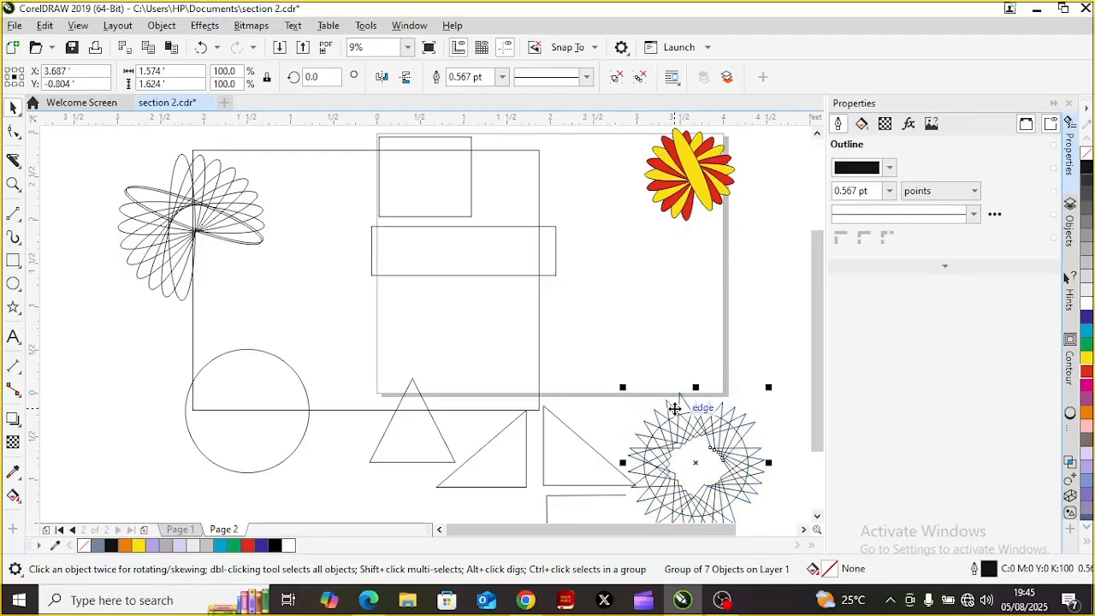
- Ungroup all the star flower's objects and weld them into a single spiky outline
{"action": "right_click", "coordinate": [699, 468]}
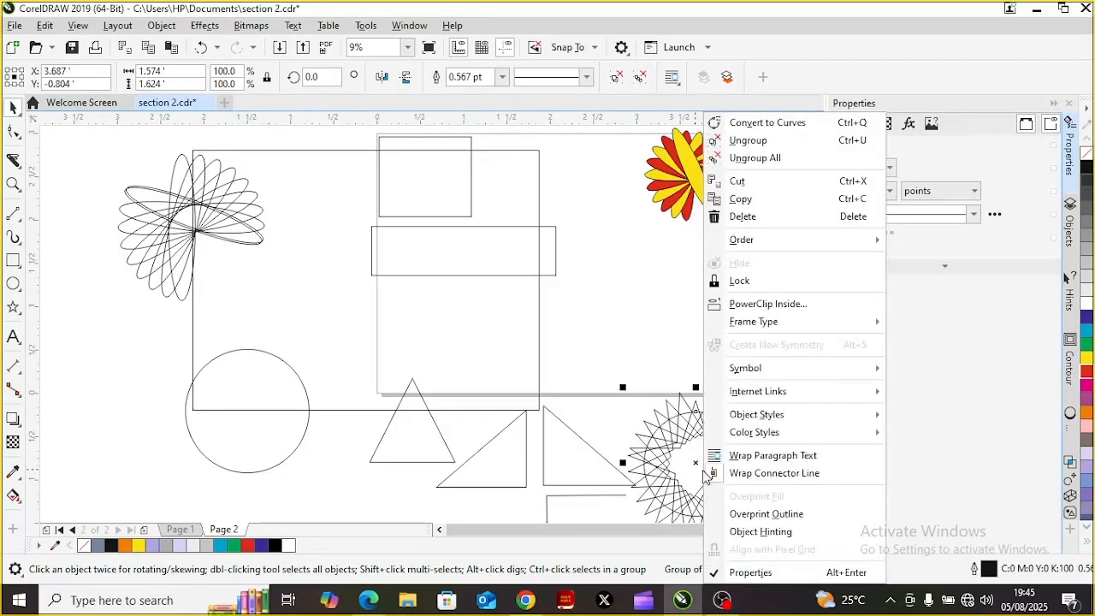
{"action": "left_click", "coordinate": [765, 161]}
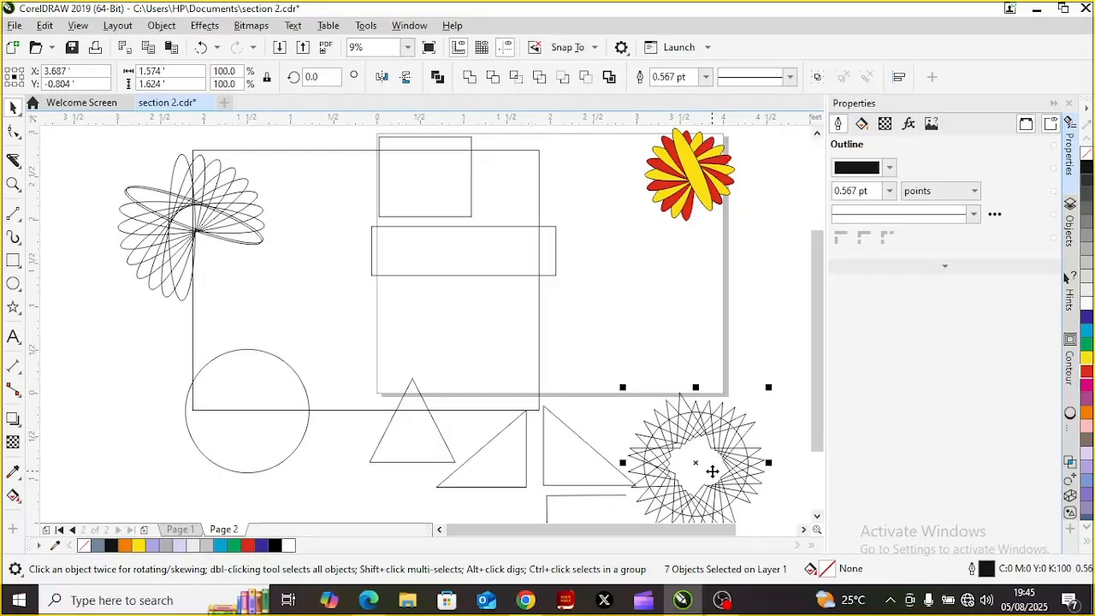
{"action": "left_click_drag", "start_coordinate": [814, 429], "coordinate": [814, 466]}
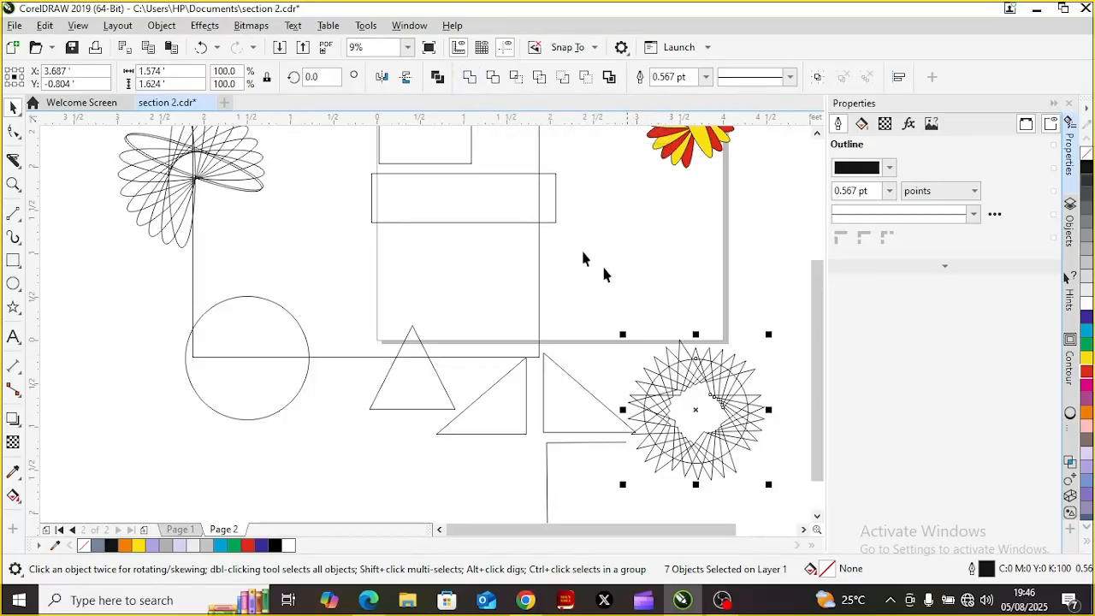
{"action": "left_click", "coordinate": [469, 78]}
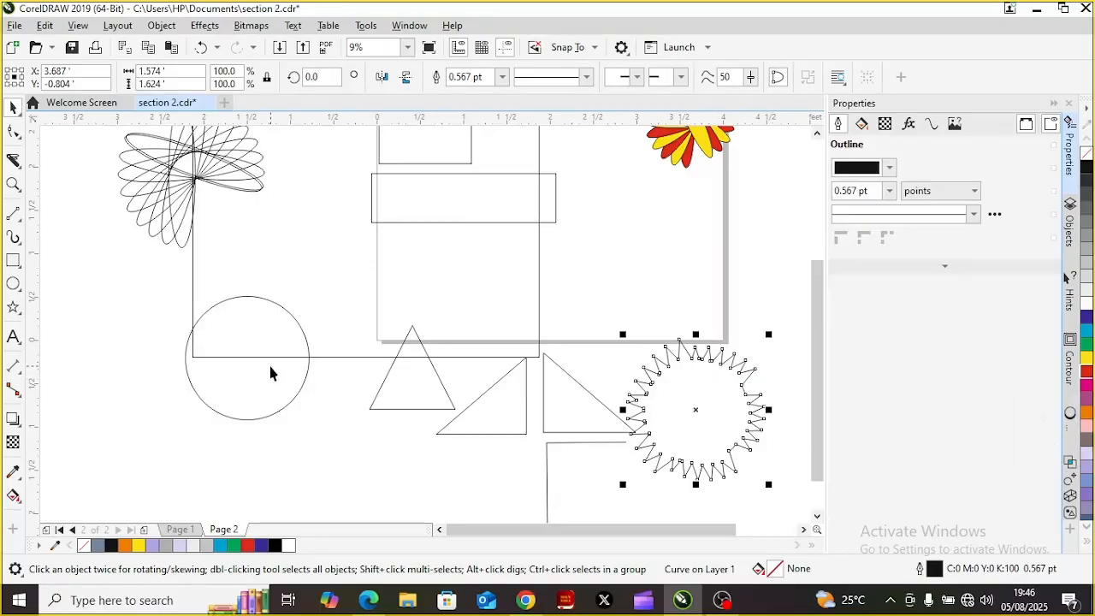
- Move the large circle from beside the page onto the centre of the welded spiky shape
{"action": "left_click", "coordinate": [264, 332]}
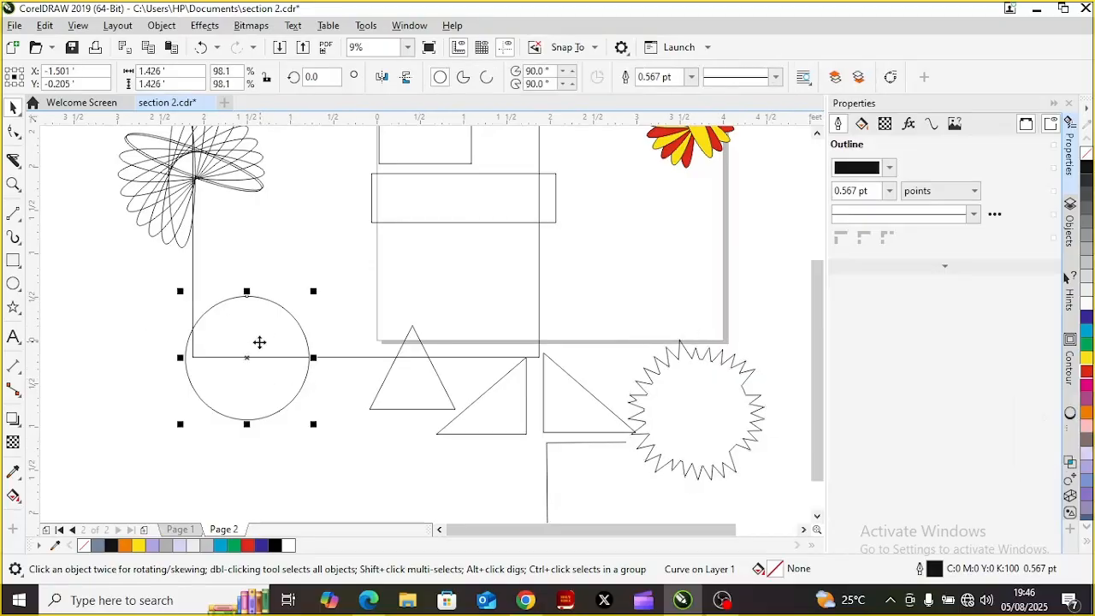
{"action": "left_click_drag", "start_coordinate": [245, 357], "coordinate": [703, 419]}
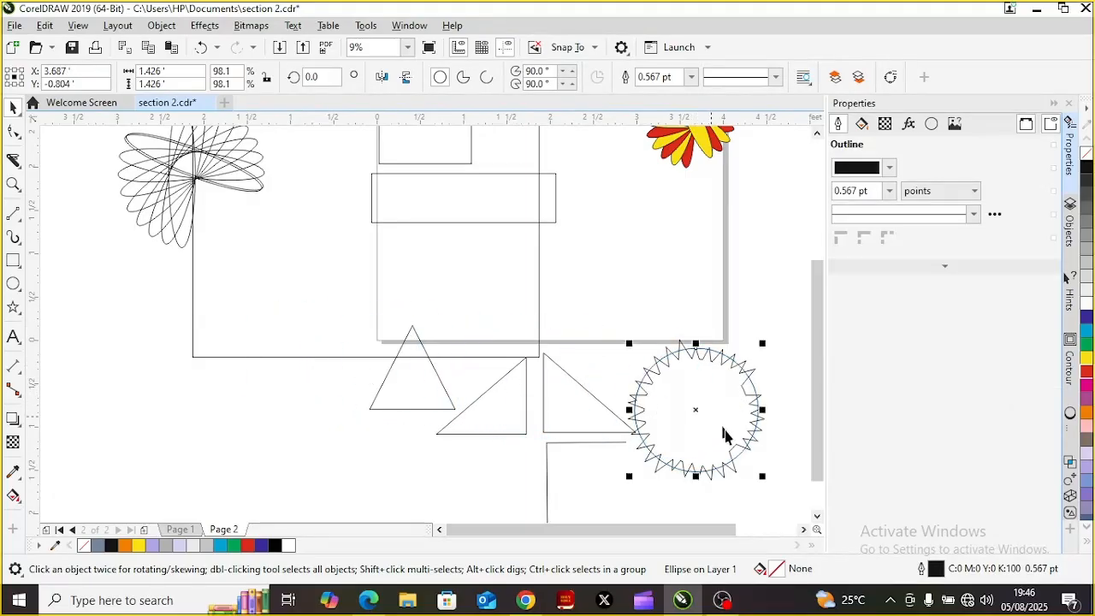
- Scale the circle around its centre to about 0.86 ft in diameter inside the welded spiky shape
{"action": "left_click_drag", "start_coordinate": [763, 481], "coordinate": [702, 422]}
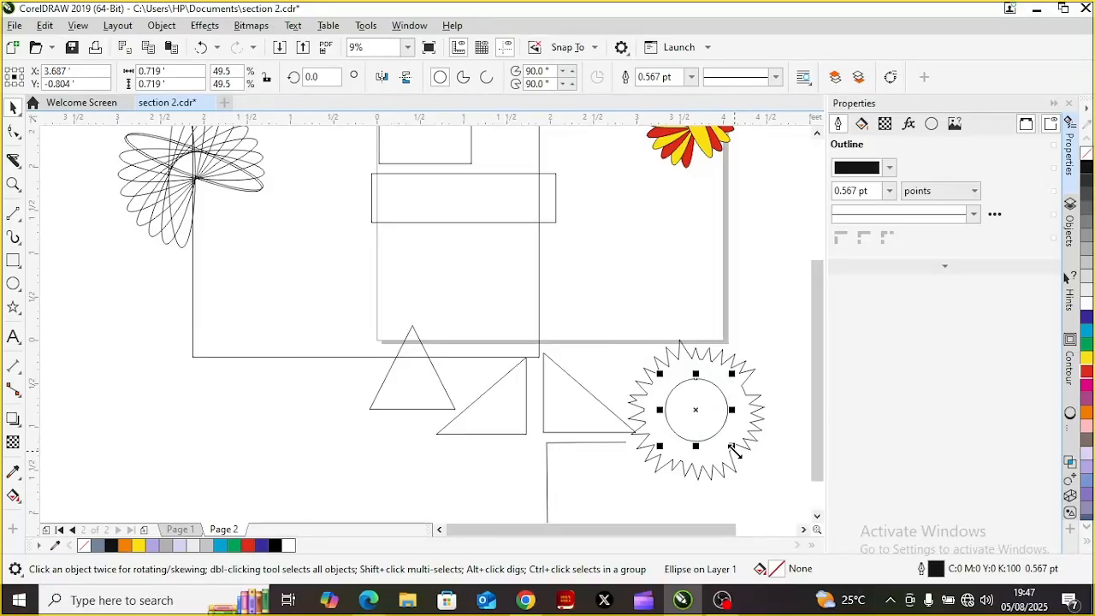
{"action": "left_click_drag", "start_coordinate": [733, 449], "coordinate": [753, 464]}
{"action": "left_click_drag", "start_coordinate": [655, 371], "coordinate": [646, 363]}
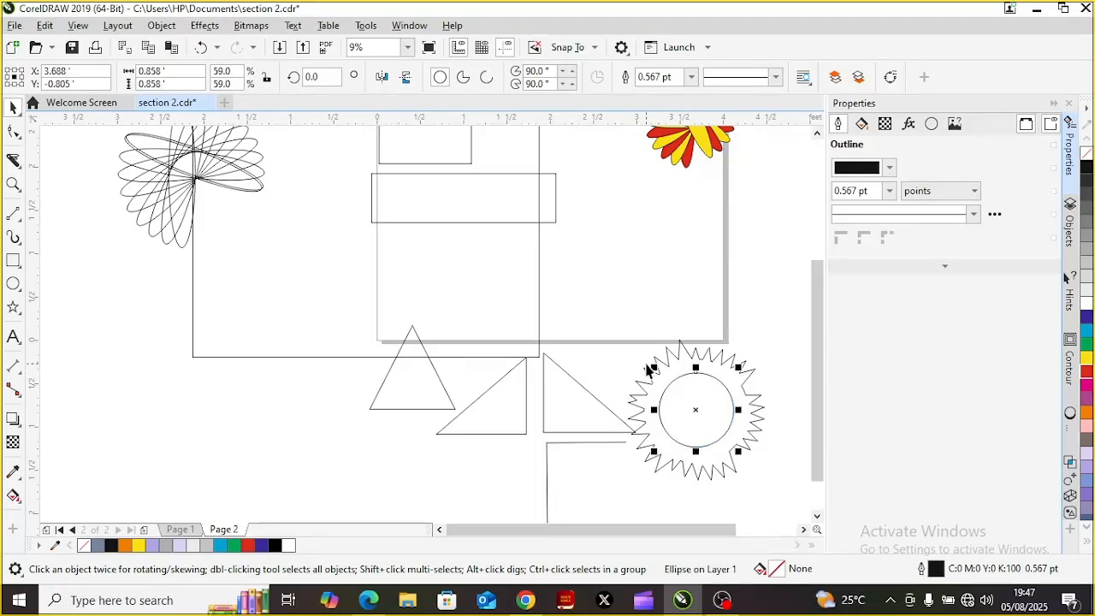
- Duplicate the circle, shrink the copy to about 0.72 ft and centre it inside the original to form a ring
{"action": "key", "text": "ctrl+d"}
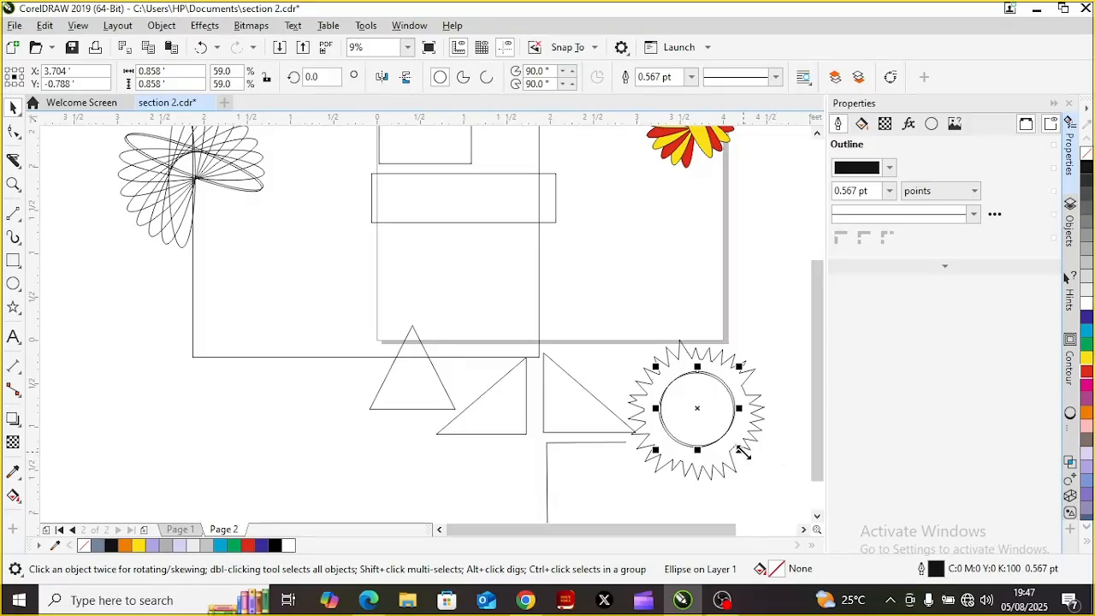
{"action": "left_click_drag", "start_coordinate": [741, 448], "coordinate": [727, 438]}
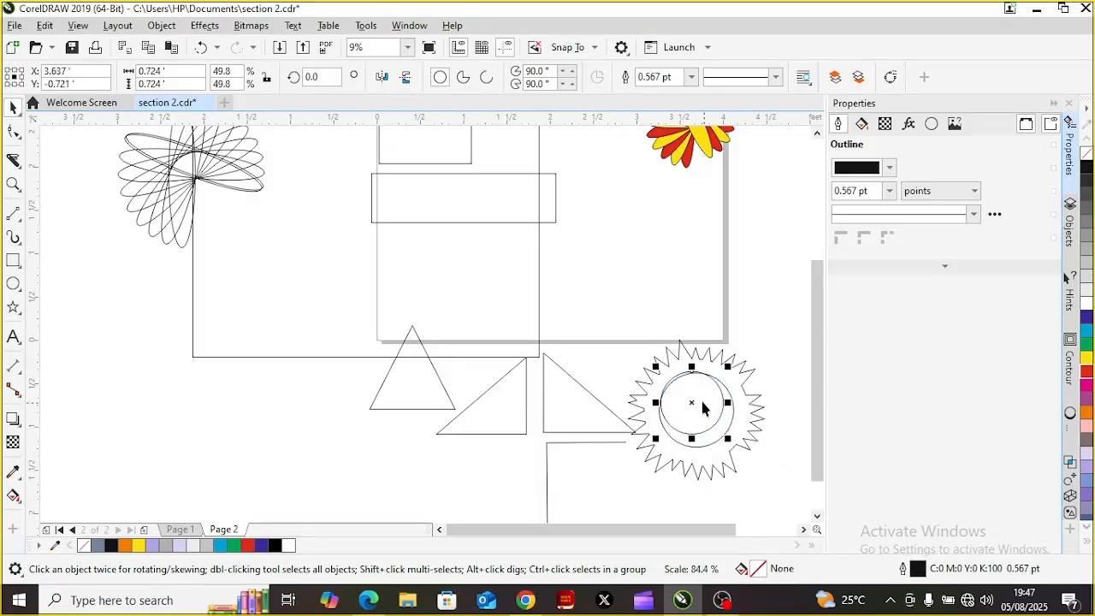
{"action": "left_click_drag", "start_coordinate": [691, 402], "coordinate": [698, 410]}
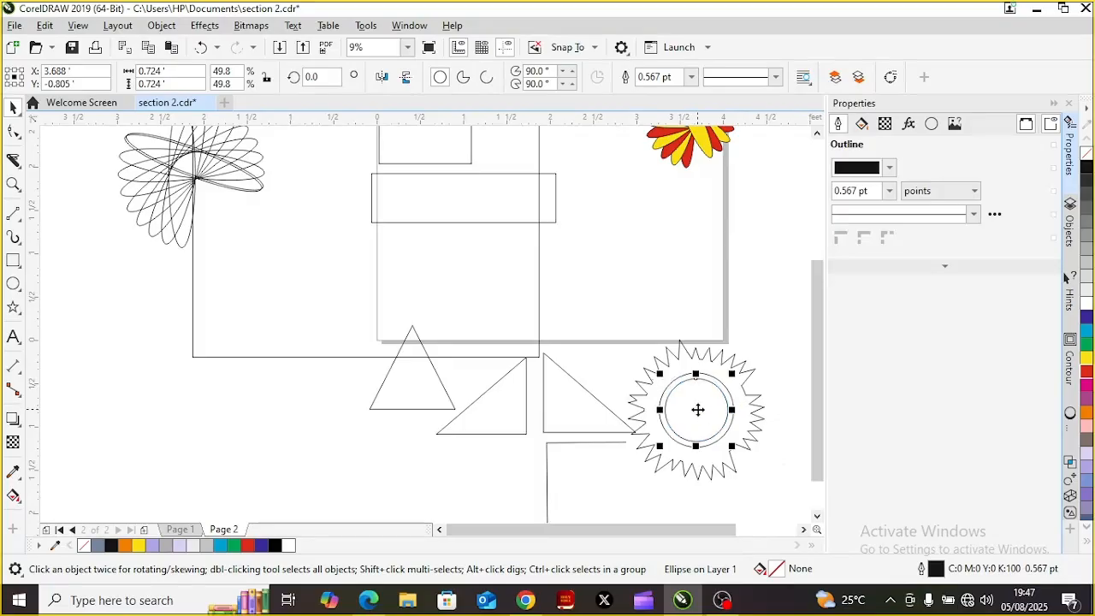
- Try a red fill and a yellow fill on the spiky shape, undoing each one
{"action": "left_click", "coordinate": [745, 441]}
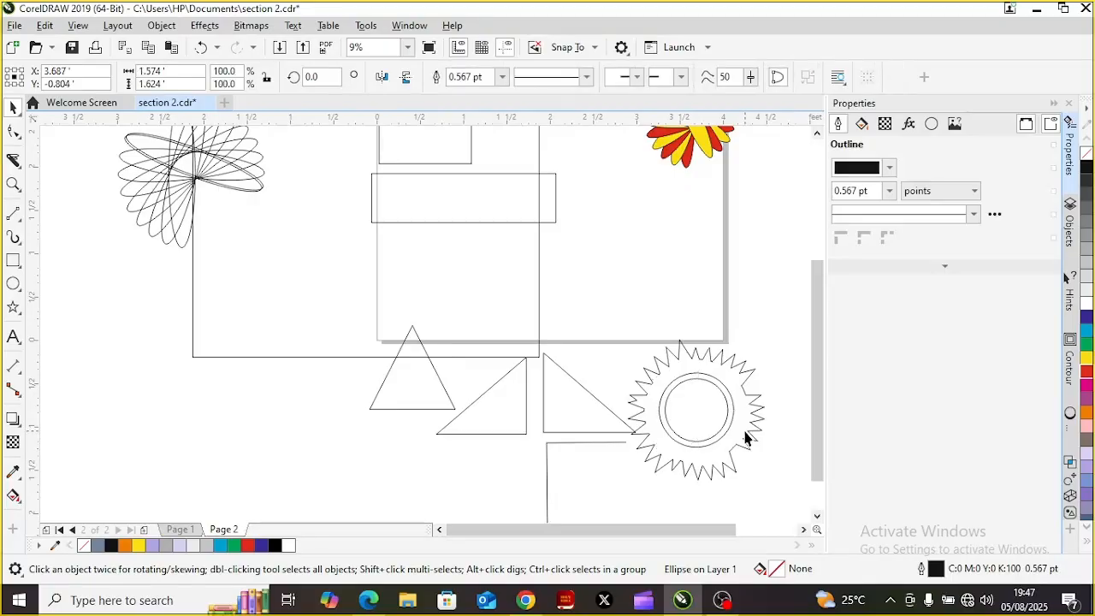
{"action": "left_click", "coordinate": [746, 432]}
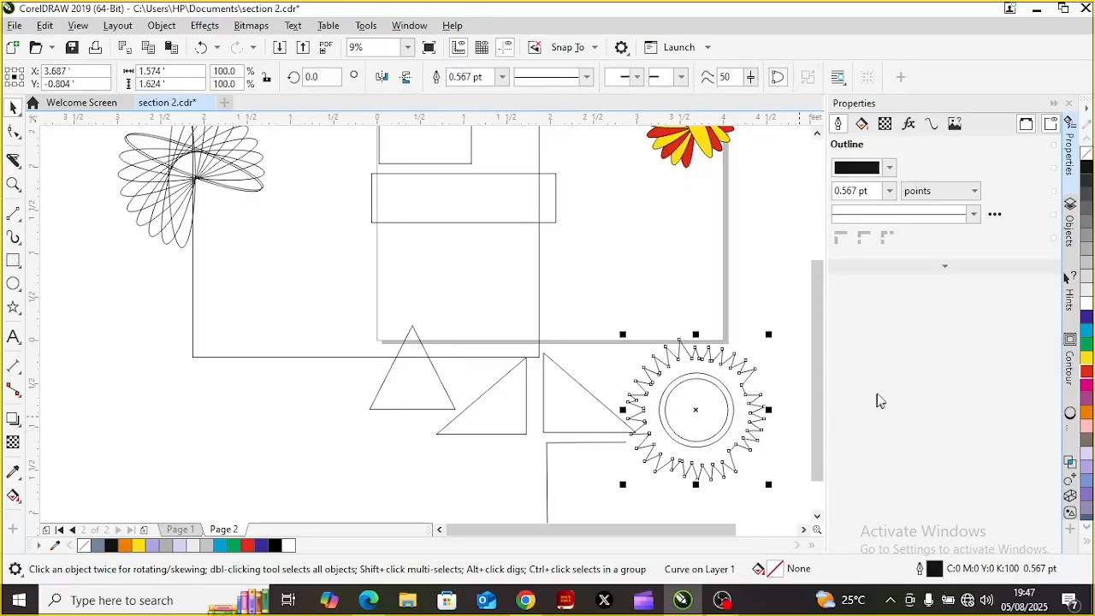
{"action": "left_click", "coordinate": [1087, 375]}
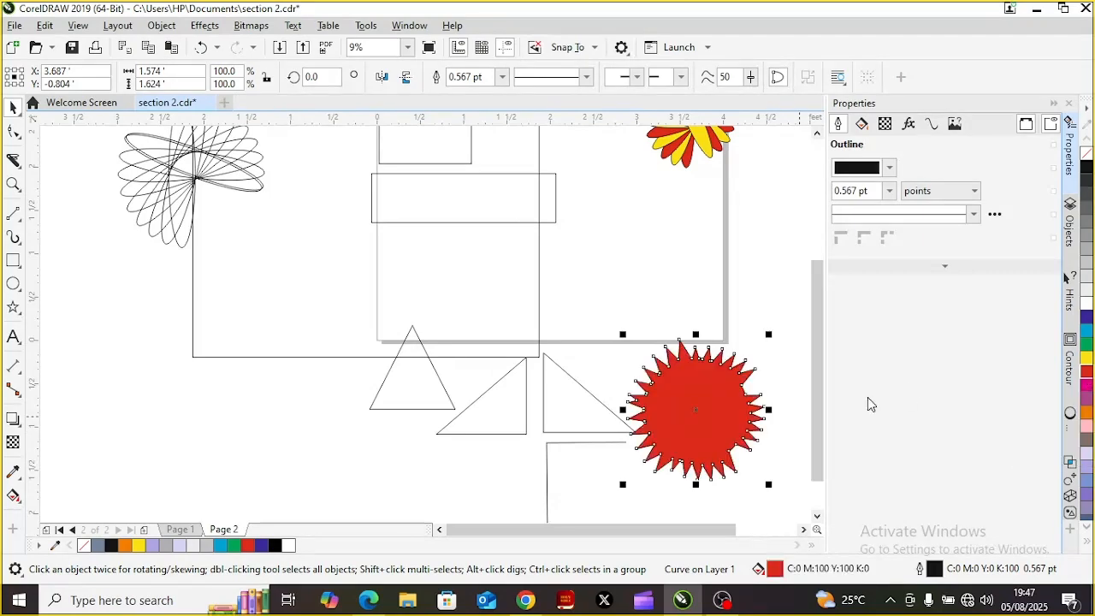
{"action": "key", "text": "ctrl+z"}
{"action": "left_click", "coordinate": [715, 401]}
{"action": "left_click", "coordinate": [699, 411]}
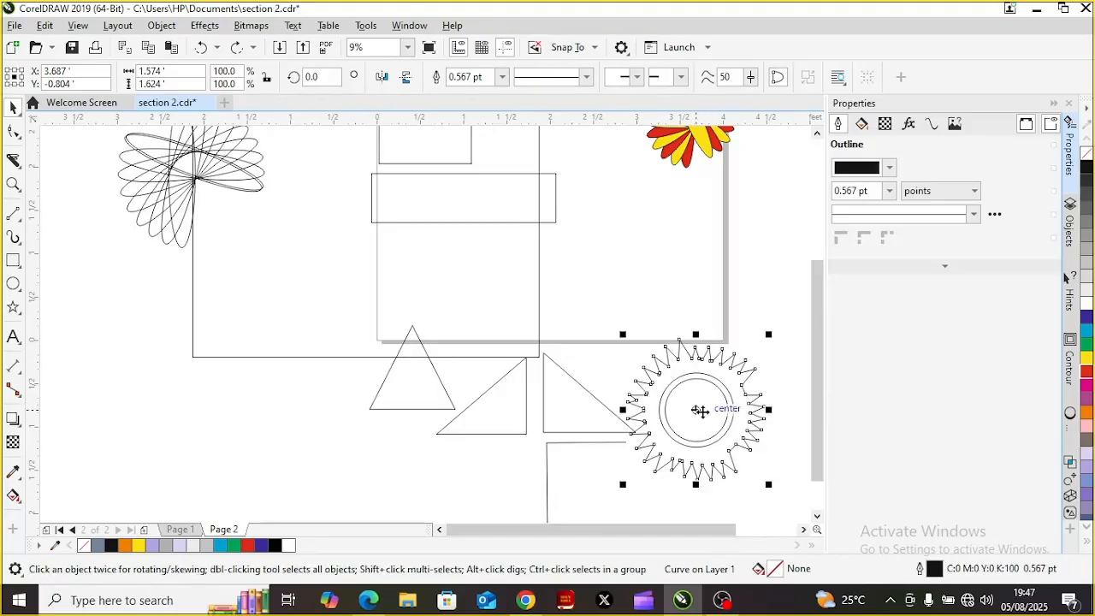
{"action": "left_click", "coordinate": [1086, 358]}
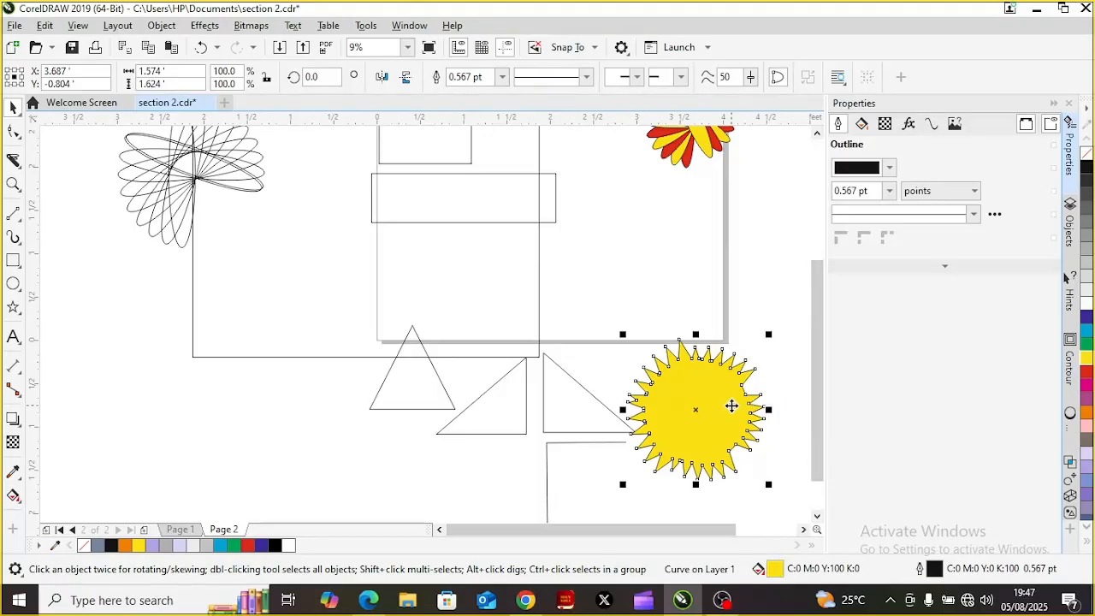
{"action": "key", "text": "ctrl+z"}
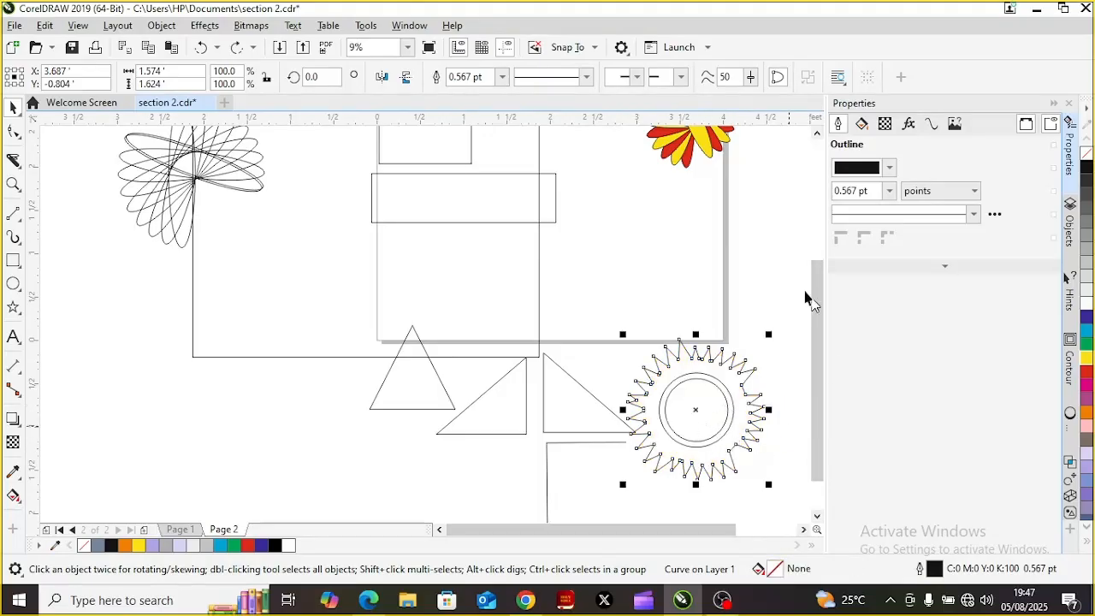
{"action": "left_click", "coordinate": [761, 208]}
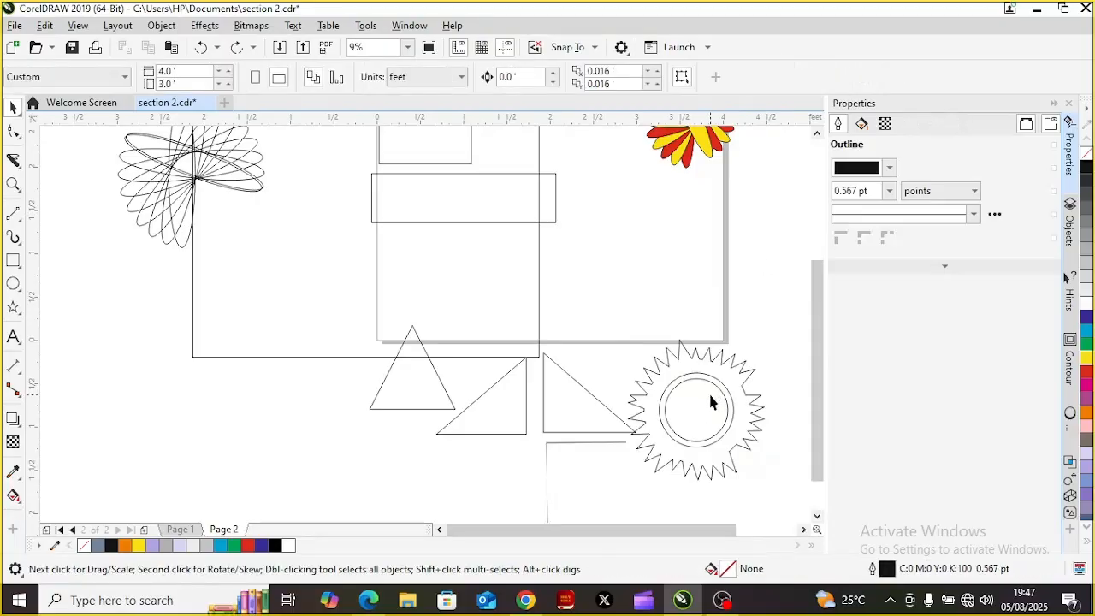
{"action": "left_click", "coordinate": [710, 395]}
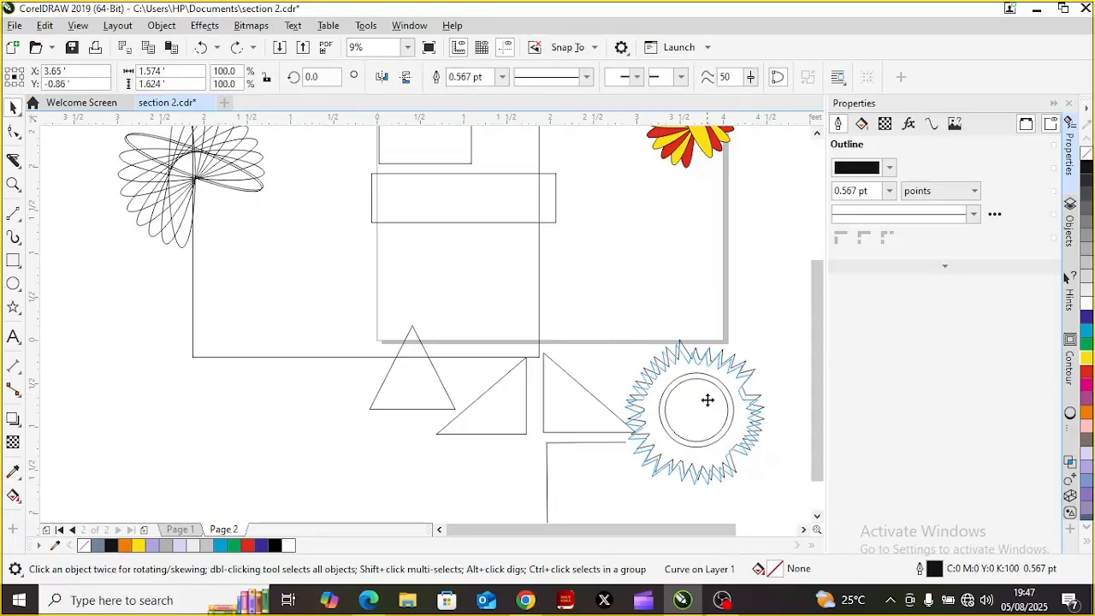
{"action": "left_click", "coordinate": [707, 399]}
{"action": "key", "text": "ctrl+z"}
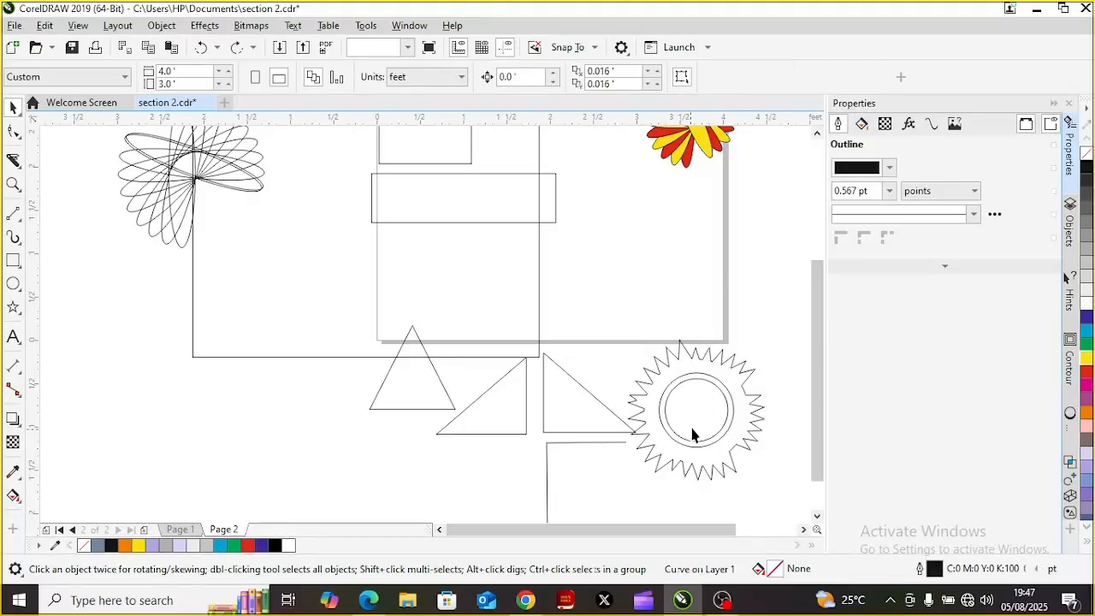
{"action": "left_click", "coordinate": [689, 416]}
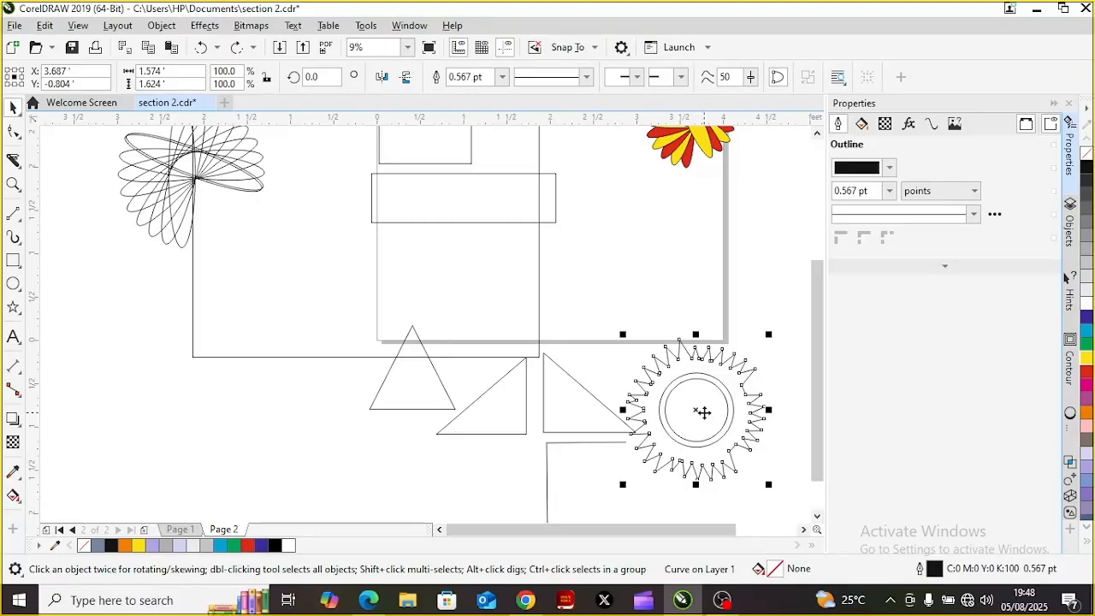
{"action": "left_click", "coordinate": [655, 263]}
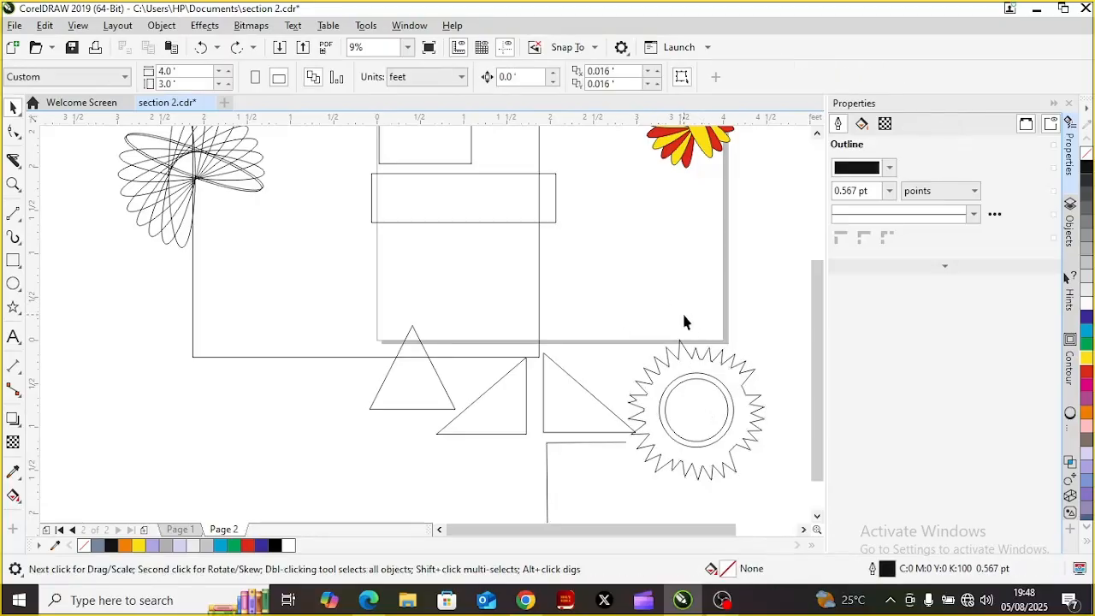
- Fill the inner circle with yellow and the larger circle around it with cyan
{"action": "left_click", "coordinate": [676, 390]}
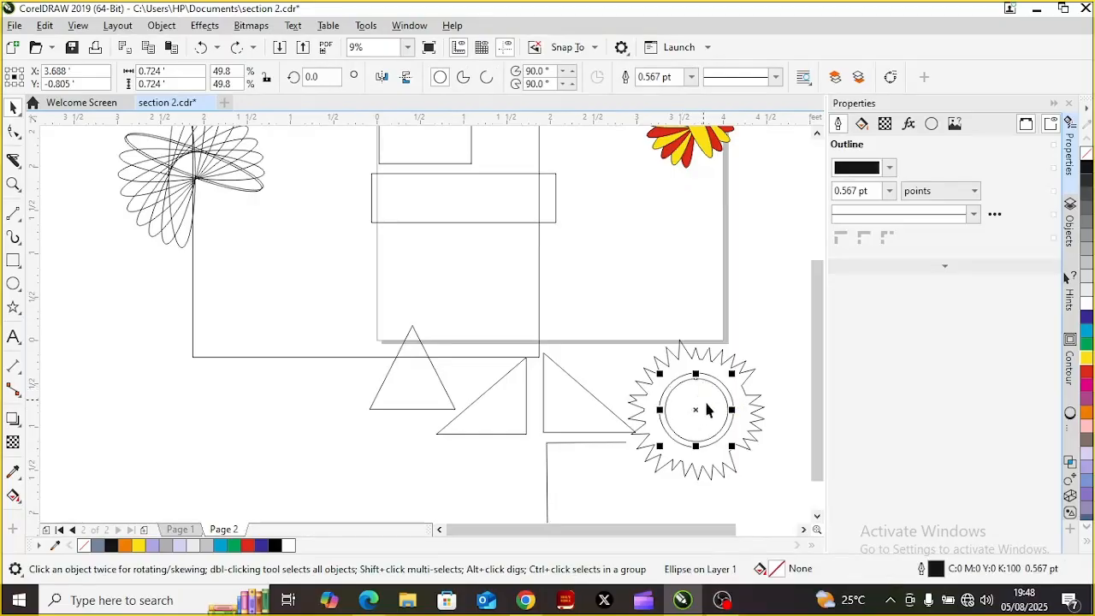
{"action": "left_click", "coordinate": [1085, 362]}
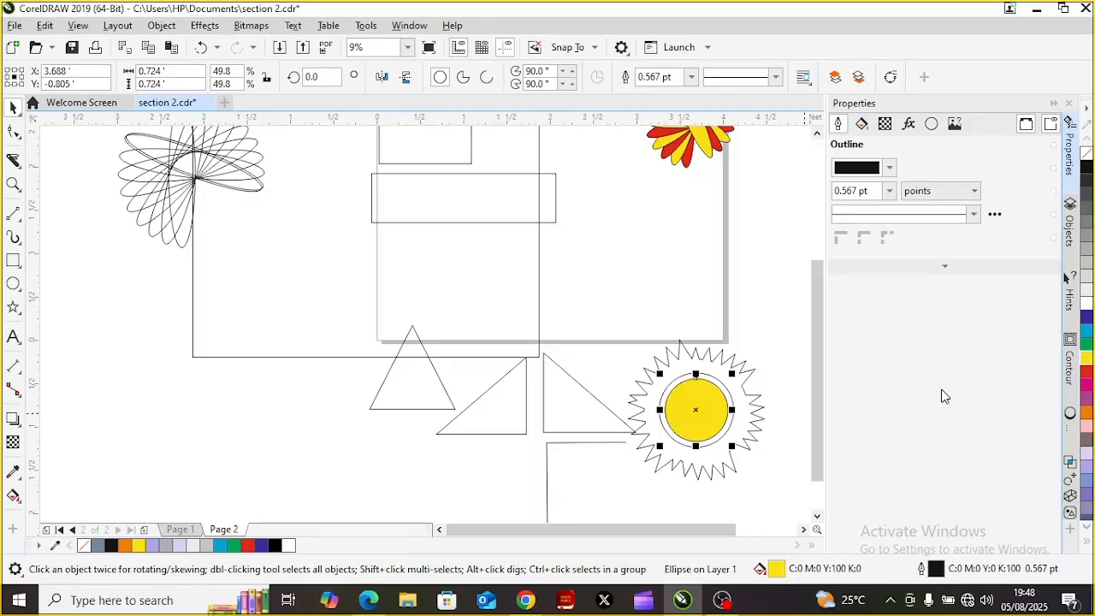
{"action": "left_click", "coordinate": [719, 437]}
{"action": "left_click", "coordinate": [720, 438]}
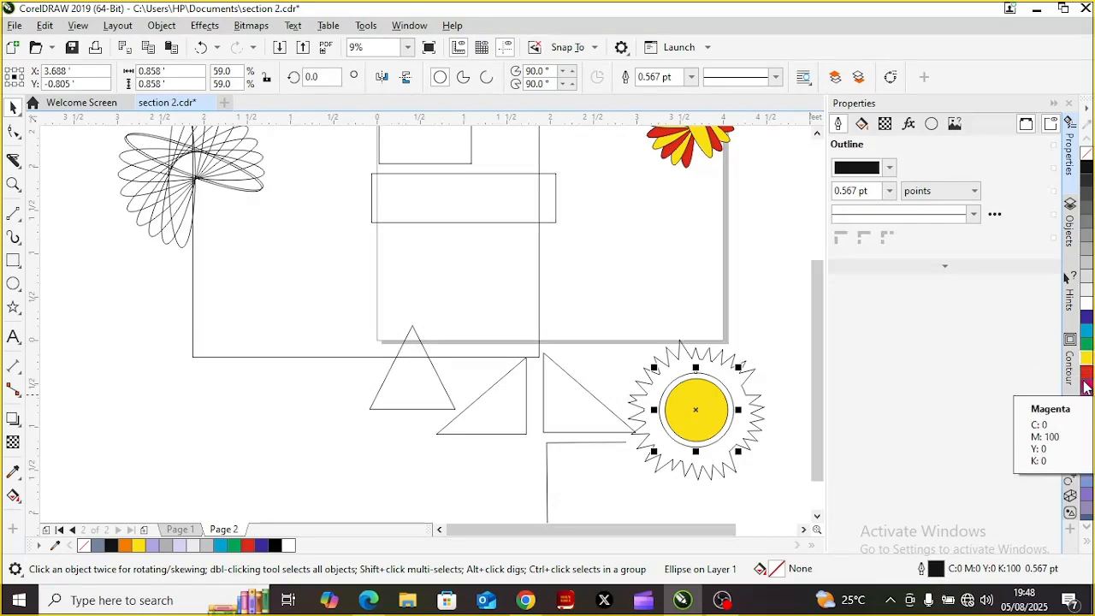
{"action": "left_click", "coordinate": [1086, 334]}
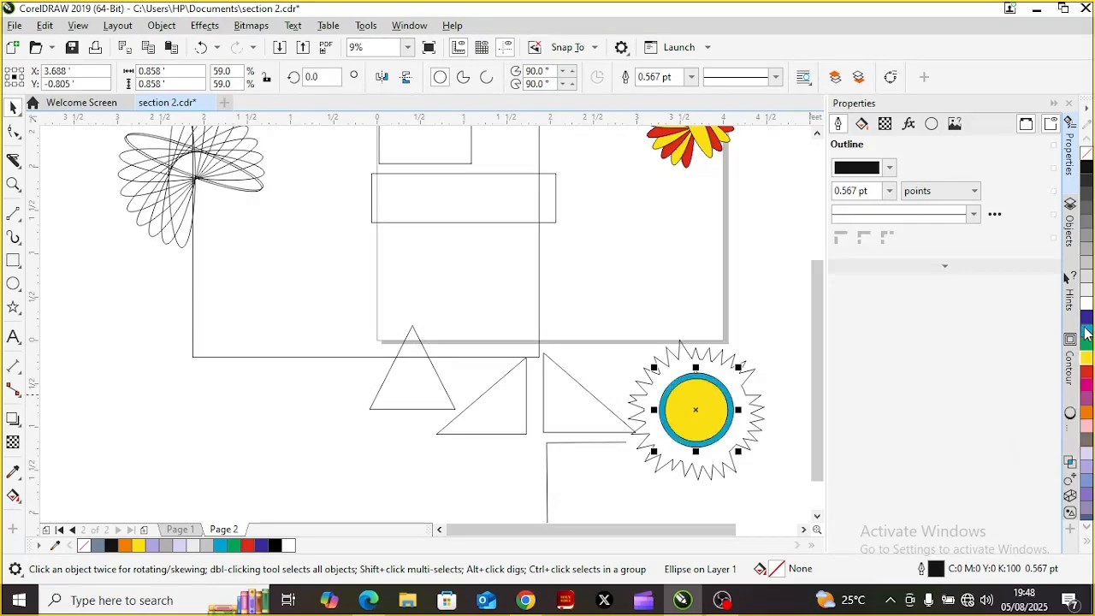
- Fill the welded spiky shape with red
{"action": "left_click", "coordinate": [737, 446]}
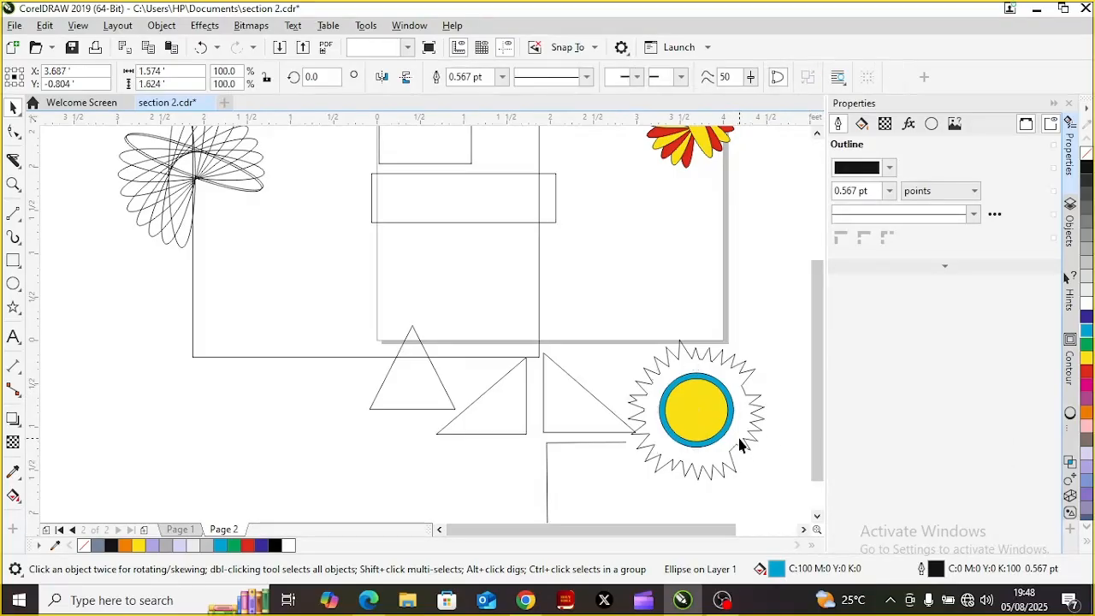
{"action": "left_click", "coordinate": [1086, 381]}
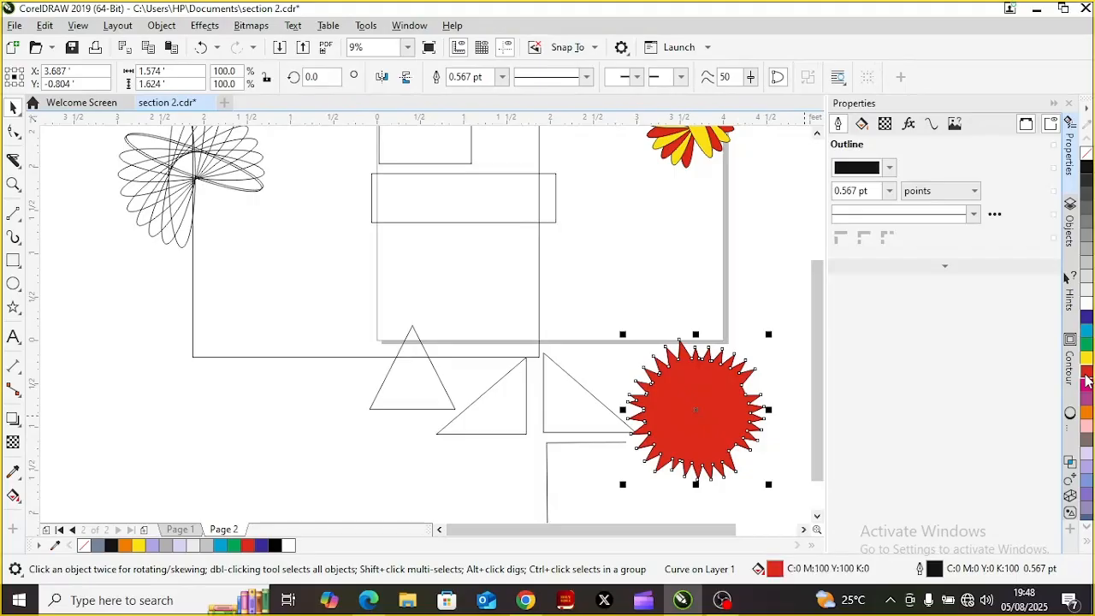
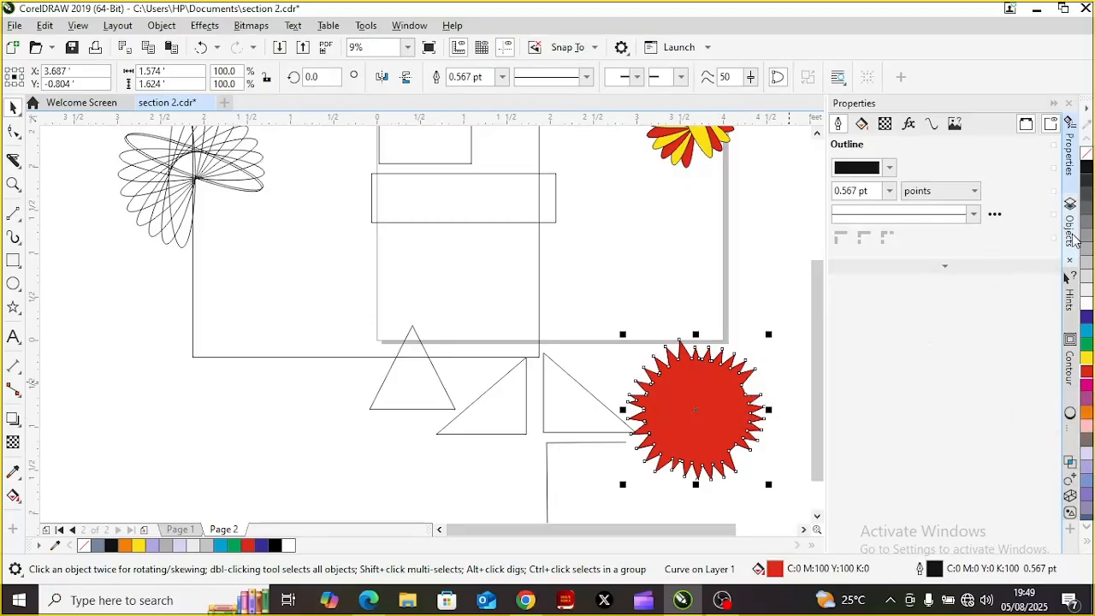
- Try moving the red spiky shape aside to uncover the two circles, and undo the move
{"action": "left_click", "coordinate": [682, 430]}
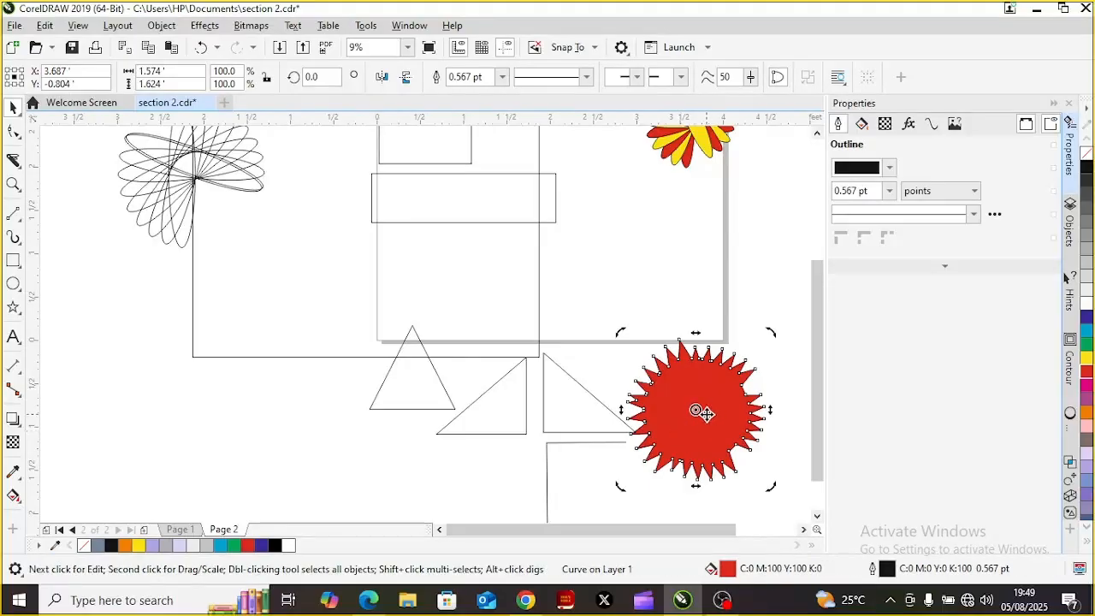
{"action": "left_click_drag", "start_coordinate": [701, 412], "coordinate": [809, 413]}
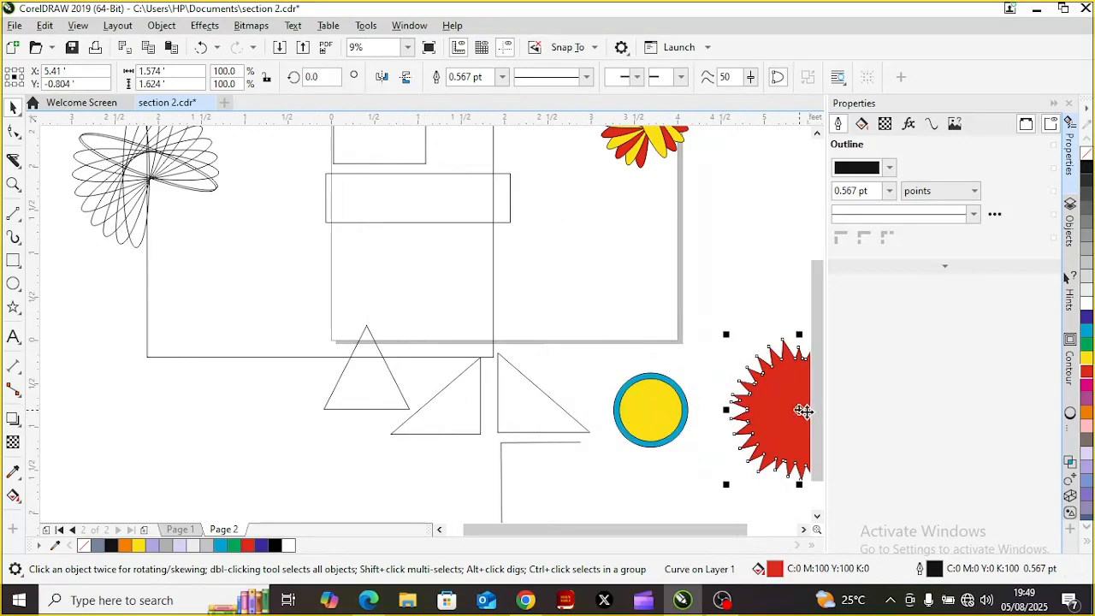
{"action": "key", "text": "ctrl+z"}
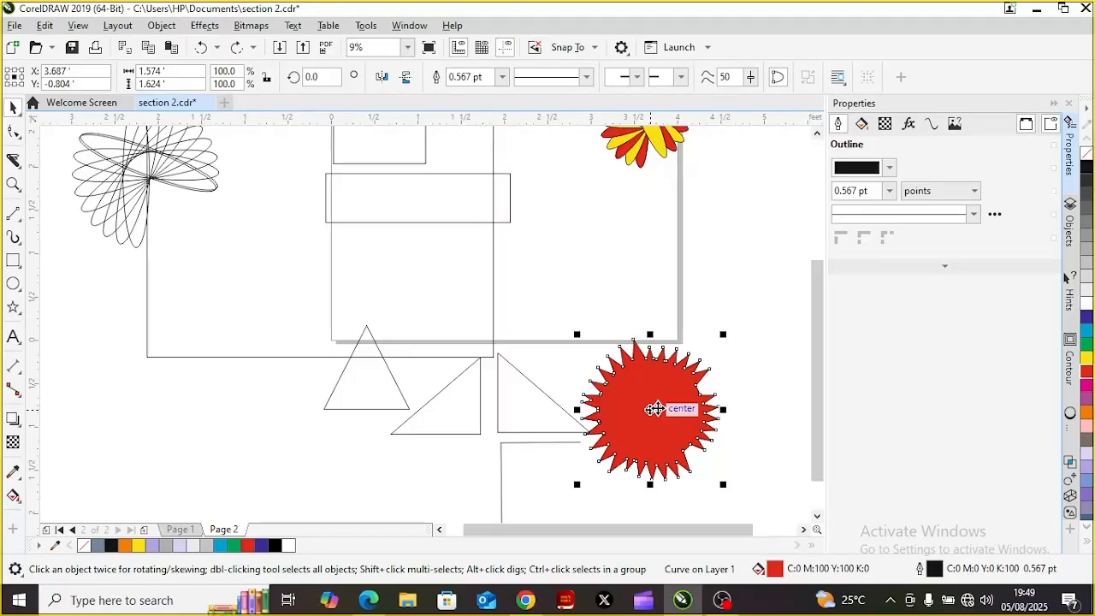
{"action": "key", "text": "ctrl+c"}
{"action": "key", "text": "ctrl+v"}
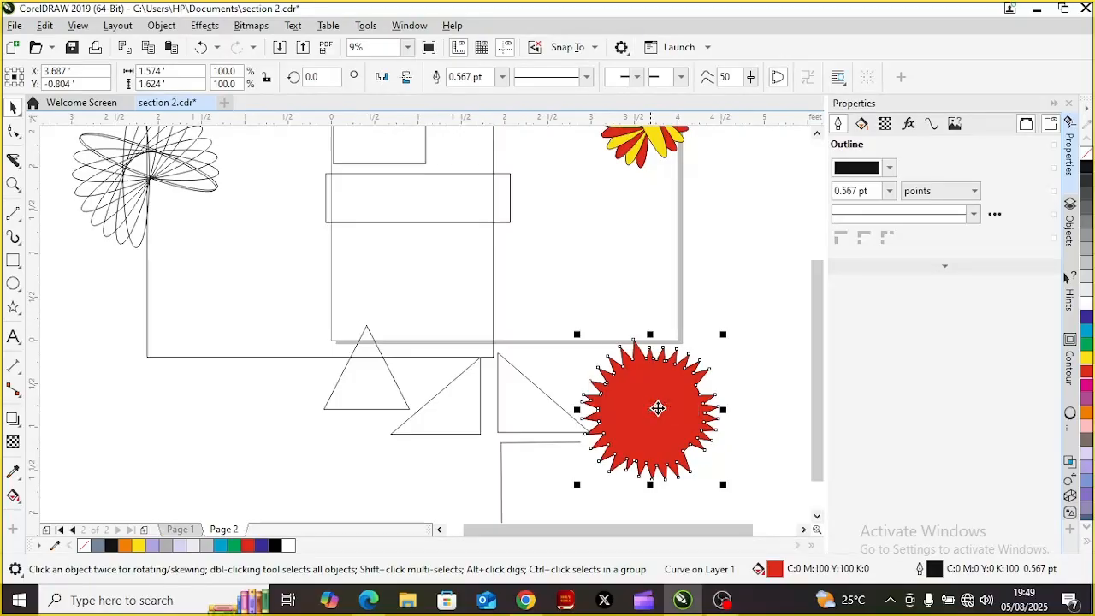
- Examine the stacking order of the red curve and the yellow and cyan ellipses in Page 2's object list
{"action": "left_click", "coordinate": [1074, 246]}
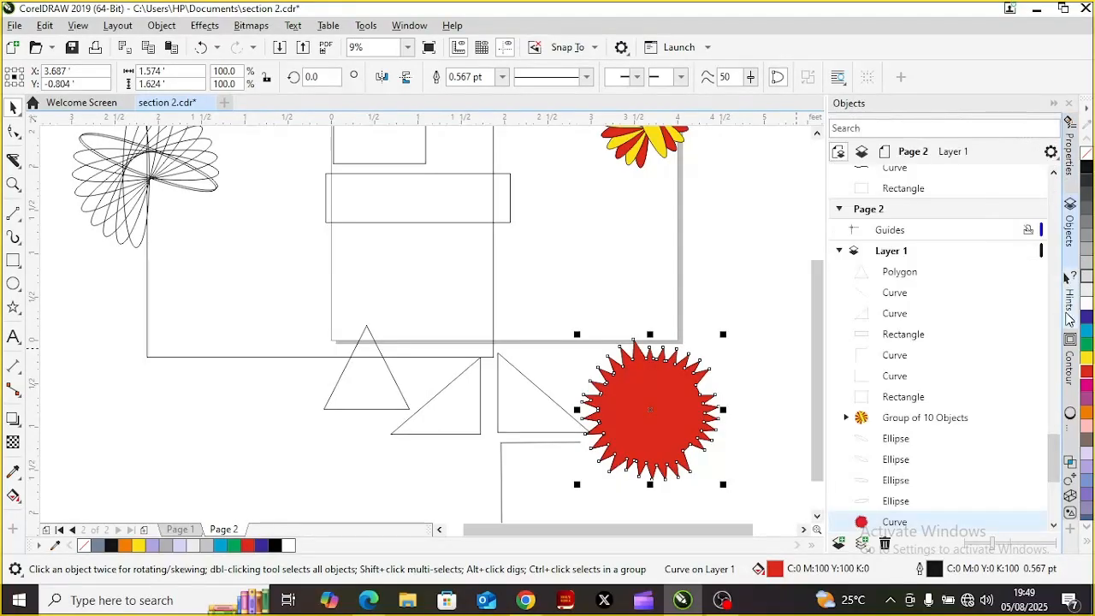
{"action": "left_click_drag", "start_coordinate": [1054, 457], "coordinate": [1055, 496]}
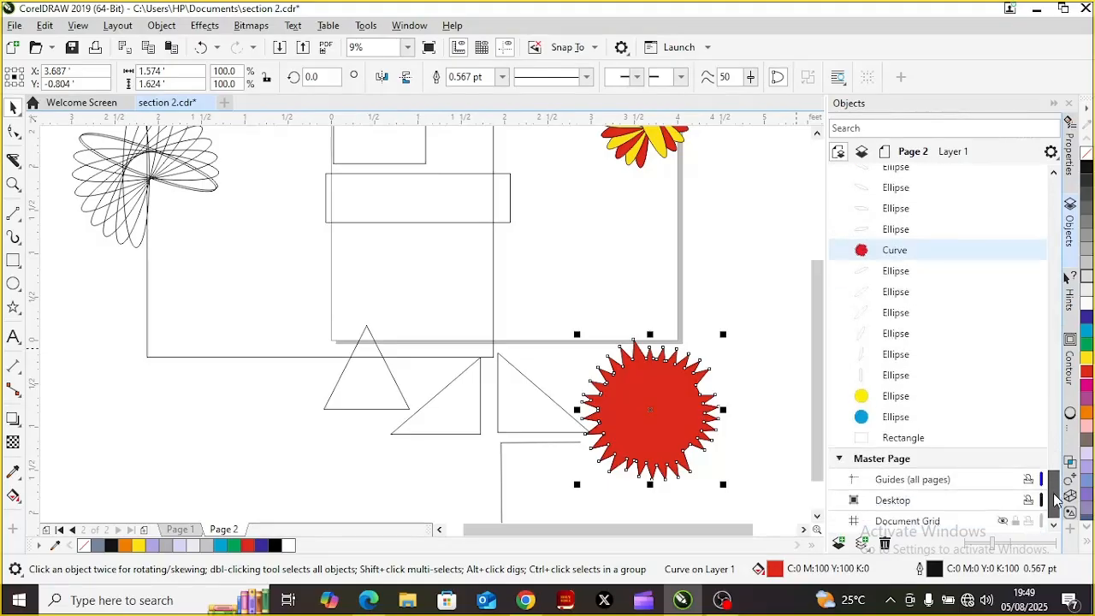
{"action": "left_click", "coordinate": [889, 397]}
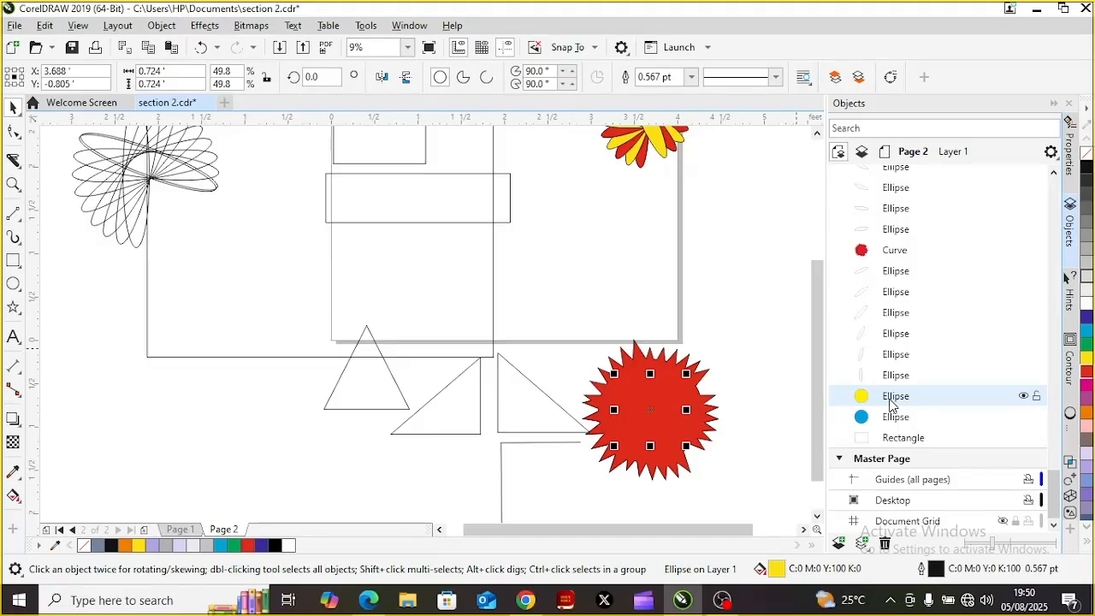
- Move the red spiky shape off the two circles onto the page's lower-right corner, centred at about X 4.61 ft, Y 0.18 ft
{"action": "left_click", "coordinate": [655, 417]}
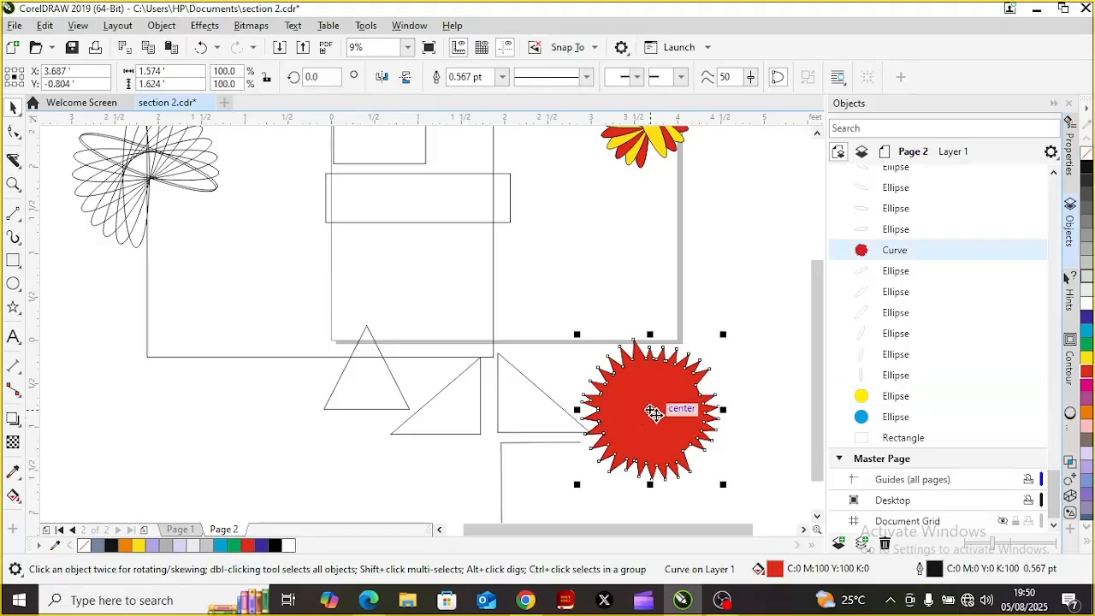
{"action": "left_click", "coordinate": [653, 412]}
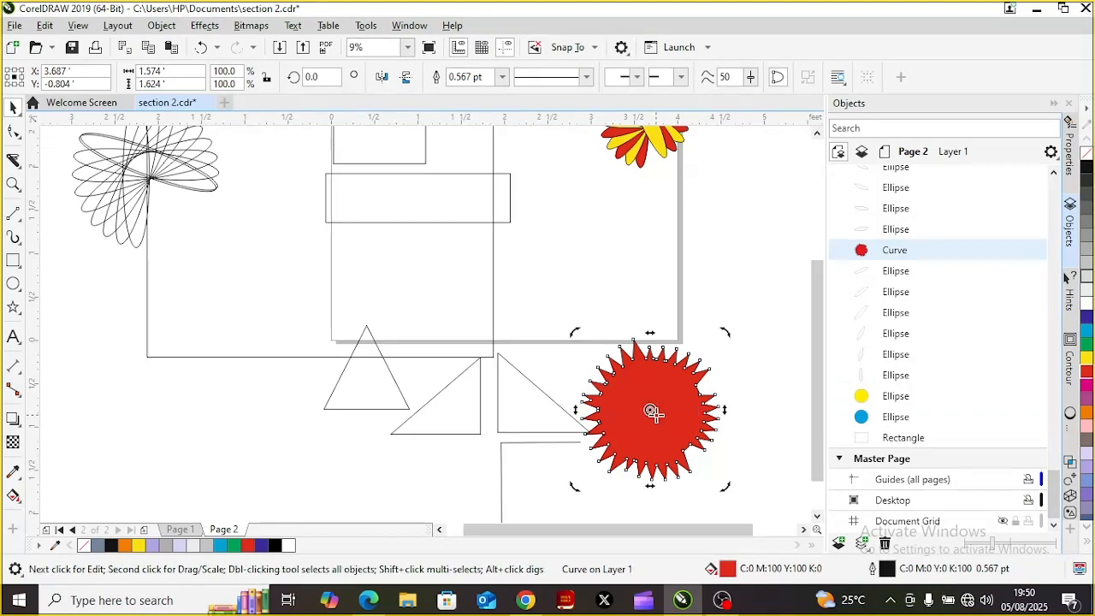
{"action": "left_click", "coordinate": [652, 412]}
{"action": "left_click_drag", "start_coordinate": [654, 410], "coordinate": [730, 328]}
- Group the yellow circle and the cyan circle behind it
{"action": "left_click", "coordinate": [650, 415]}
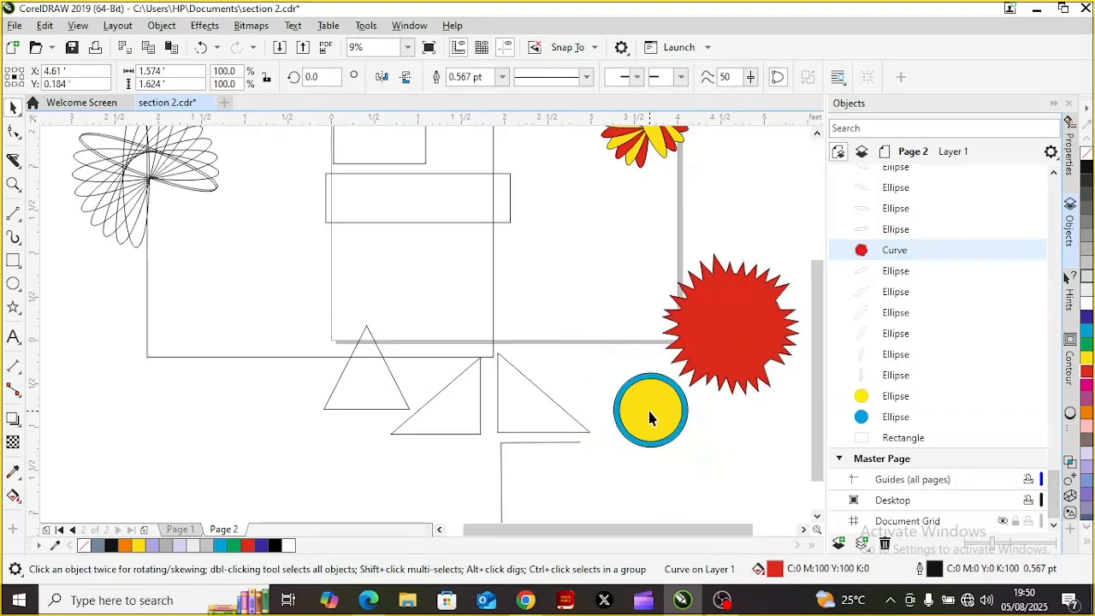
{"action": "left_click", "coordinate": [650, 415]}
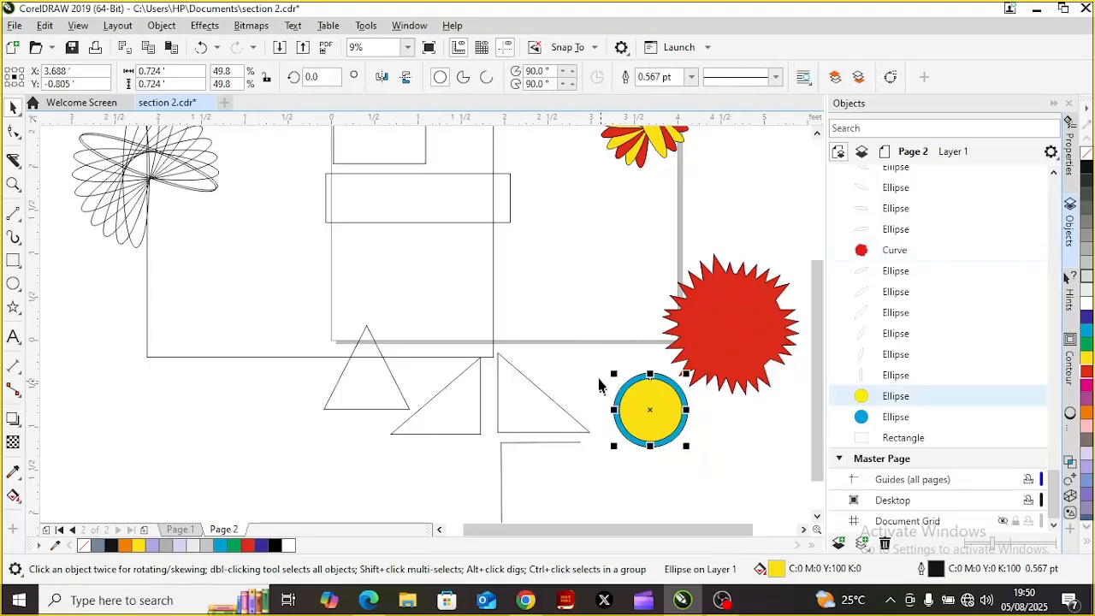
{"action": "left_click_drag", "start_coordinate": [581, 345], "coordinate": [710, 473]}
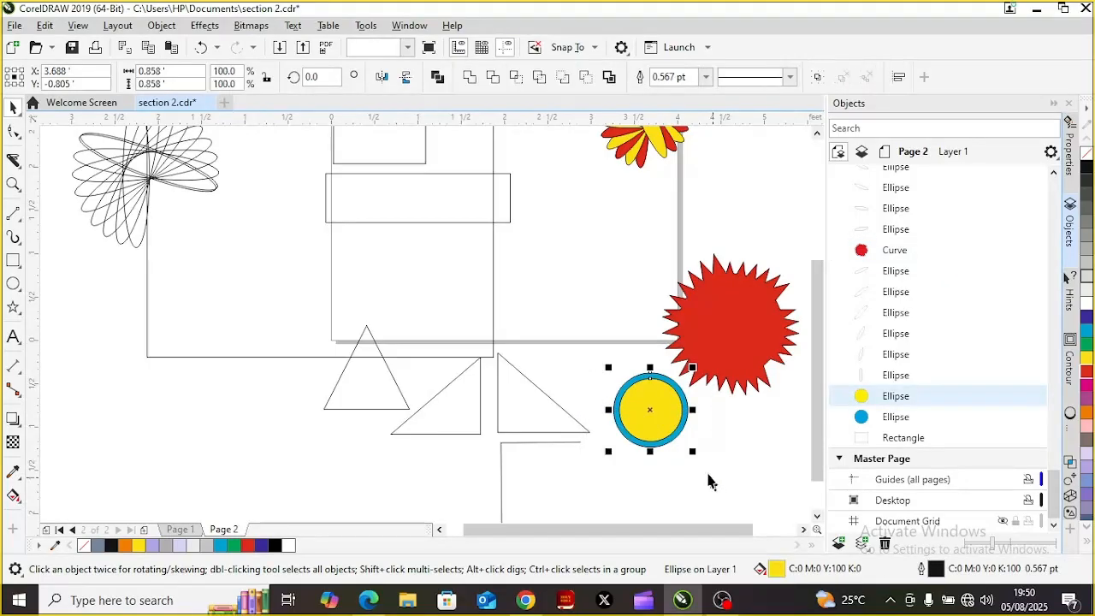
{"action": "right_click", "coordinate": [654, 409]}
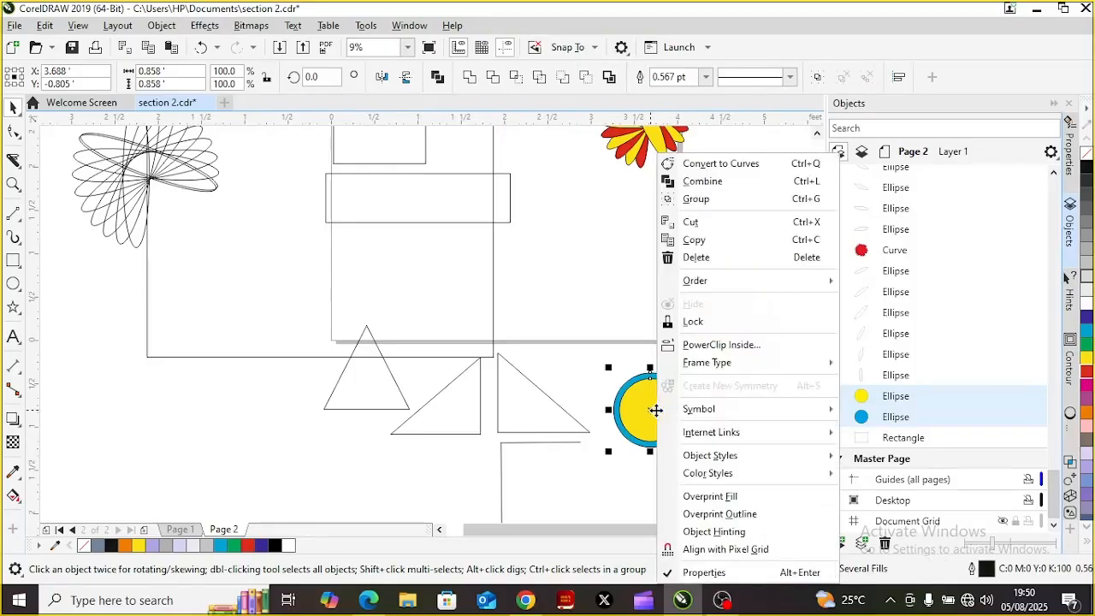
{"action": "left_click", "coordinate": [690, 197]}
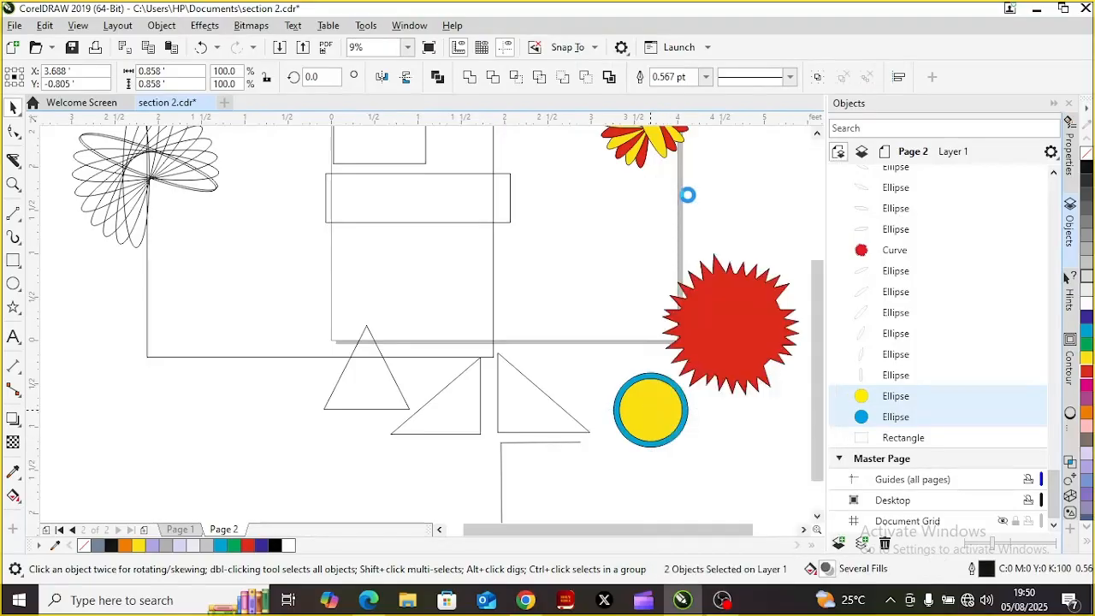
- Move the circle group onto the red spiky shape's centre at X 4.61 ft, Y 0.184 ft, and raise it in front of the red curve
{"action": "left_click", "coordinate": [726, 323]}
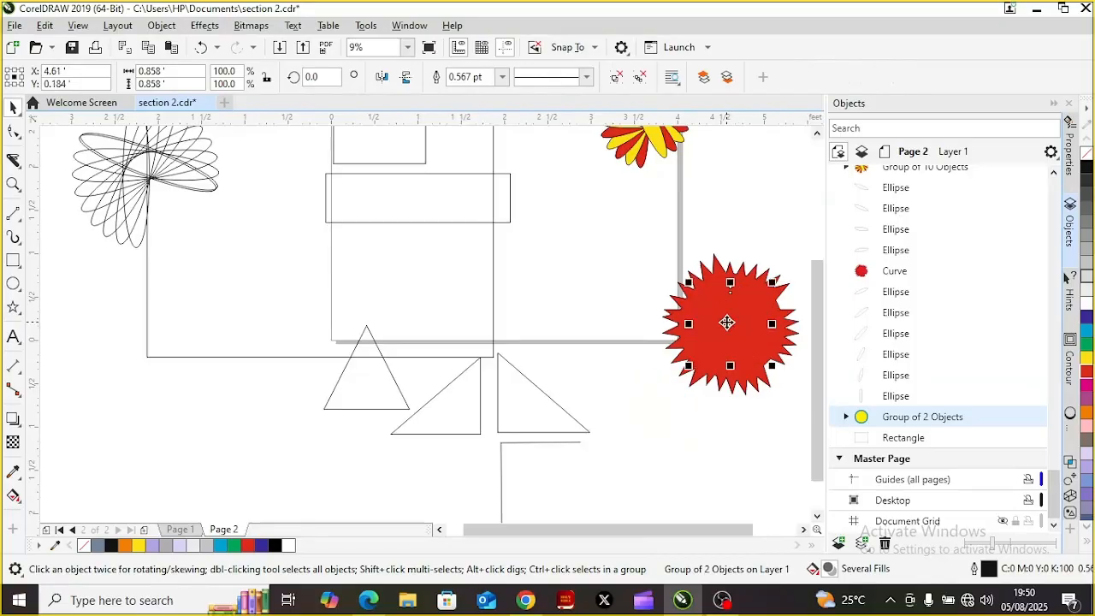
{"action": "key", "text": "ctrl+Page_Up"}
{"action": "key", "text": "ctrl+Page_Up"}
{"action": "key", "text": "ctrl+Page_Up"}
{"action": "key", "text": "ctrl+Page_Up"}
{"action": "key", "text": "ctrl+Page_Up"}
{"action": "key", "text": "ctrl+Page_Up"}
{"action": "key", "text": "ctrl+Page_Up"}
{"action": "key", "text": "ctrl+Page_Up"}
{"action": "key", "text": "ctrl+Page_Up"}
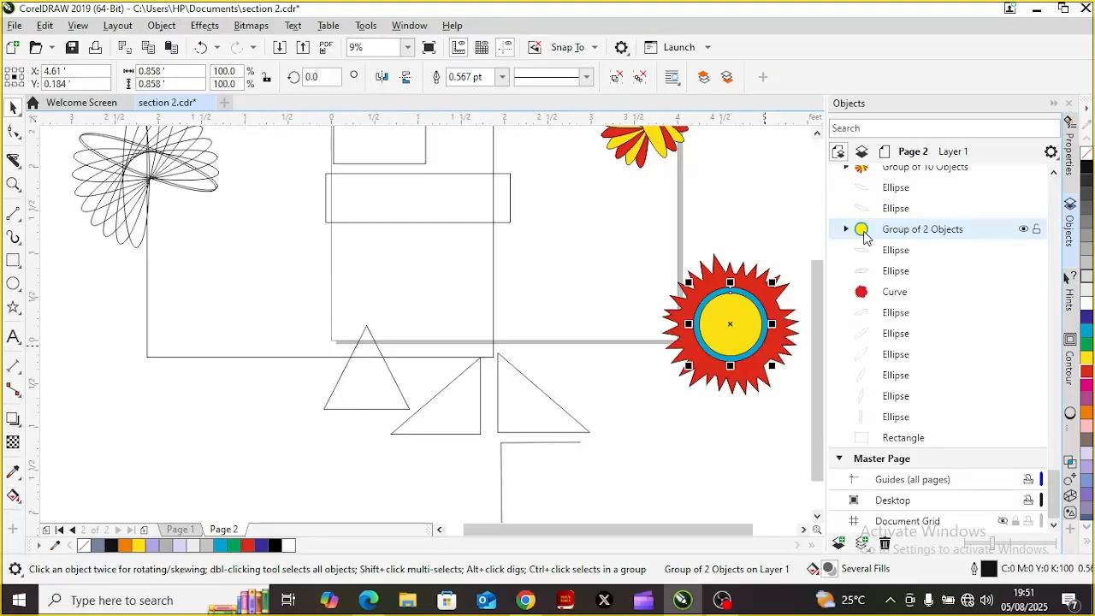
- Send the circle group backward in the stacking order until it sits two ellipses below the red curve
{"action": "key", "text": "ctrl+Page_Down"}
{"action": "key", "text": "ctrl+Page_Down"}
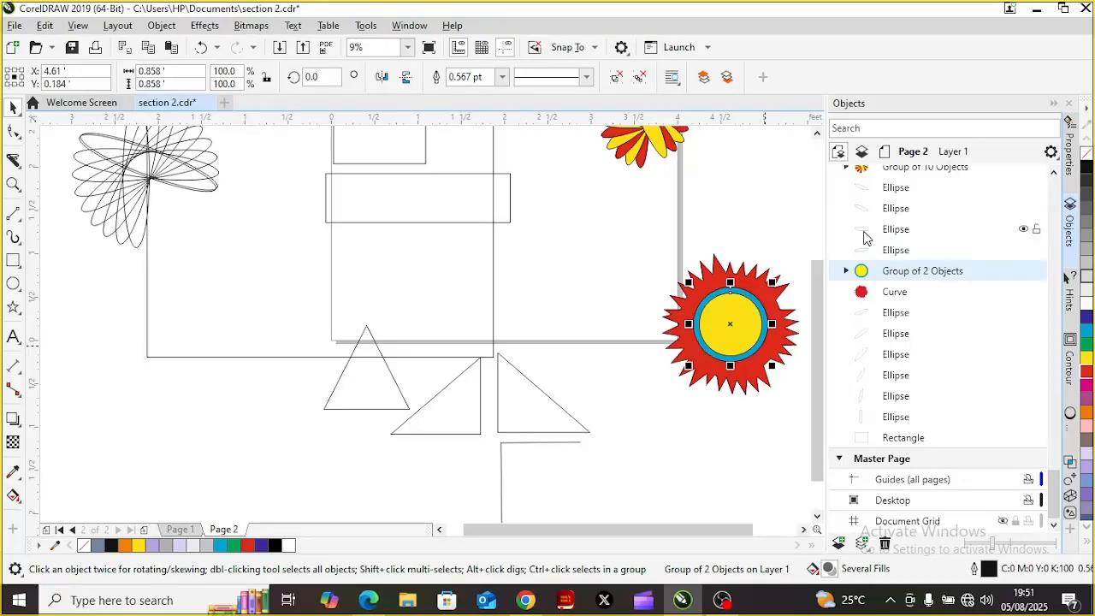
{"action": "key", "text": "ctrl+Page_Down"}
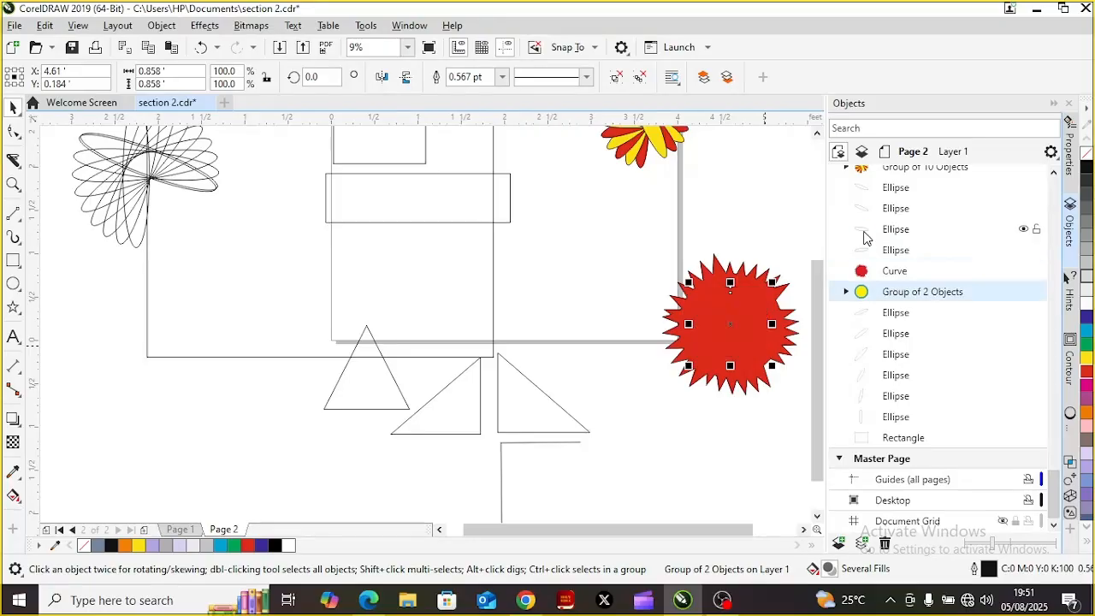
{"action": "key", "text": "ctrl+Page_Down"}
{"action": "key", "text": "ctrl+Page_Down"}
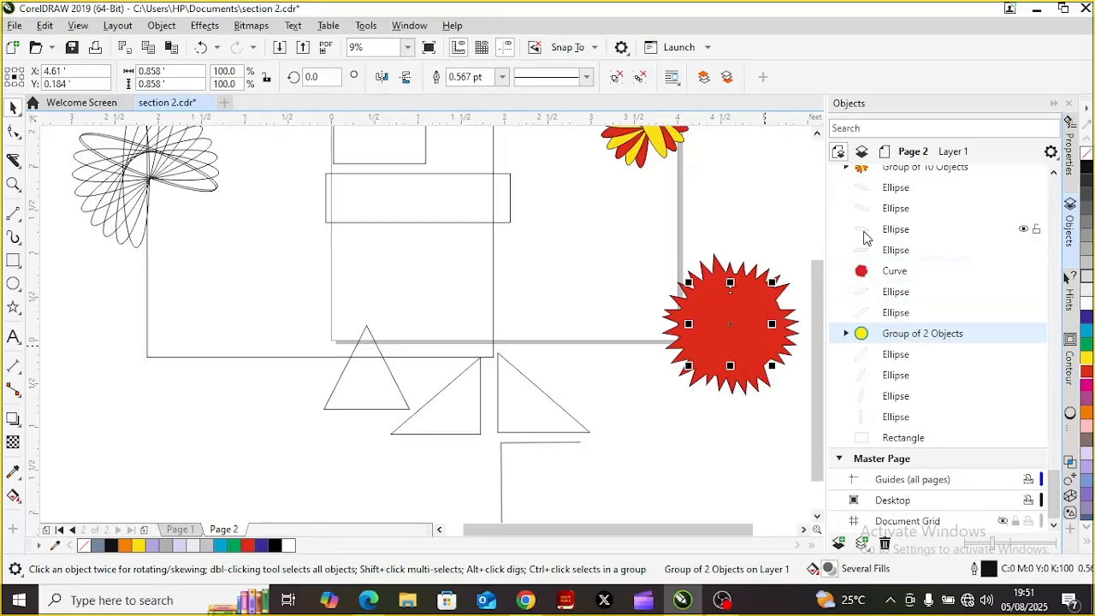
- Bring the circle group forward to directly above the red curve and collapse the object list
{"action": "key", "text": "ctrl+Page_Up"}
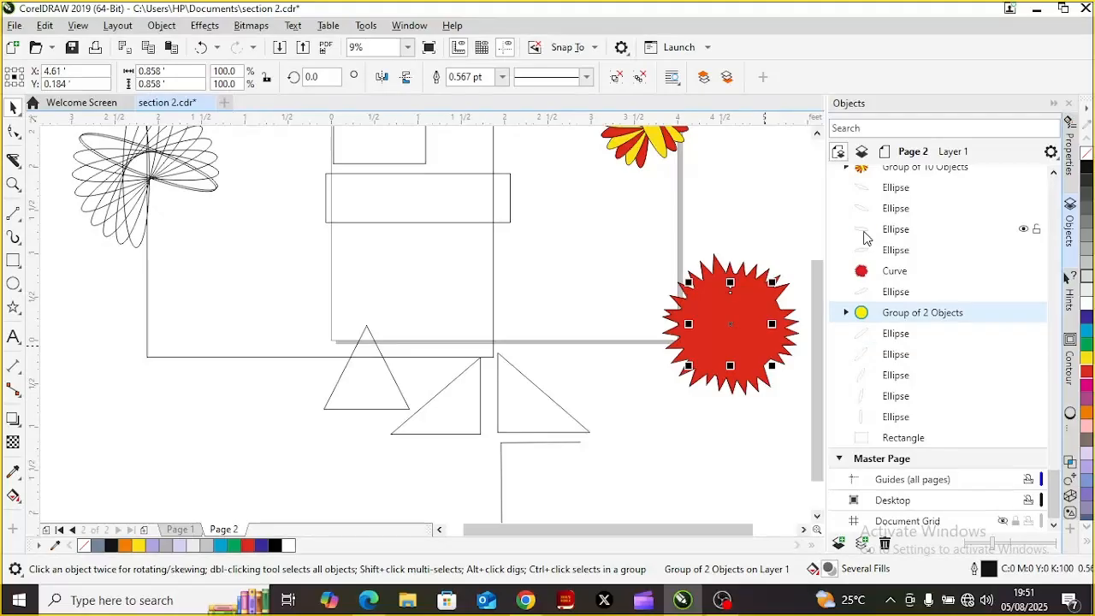
{"action": "key", "text": "ctrl+Page_Up"}
{"action": "key", "text": "ctrl+Page_Up"}
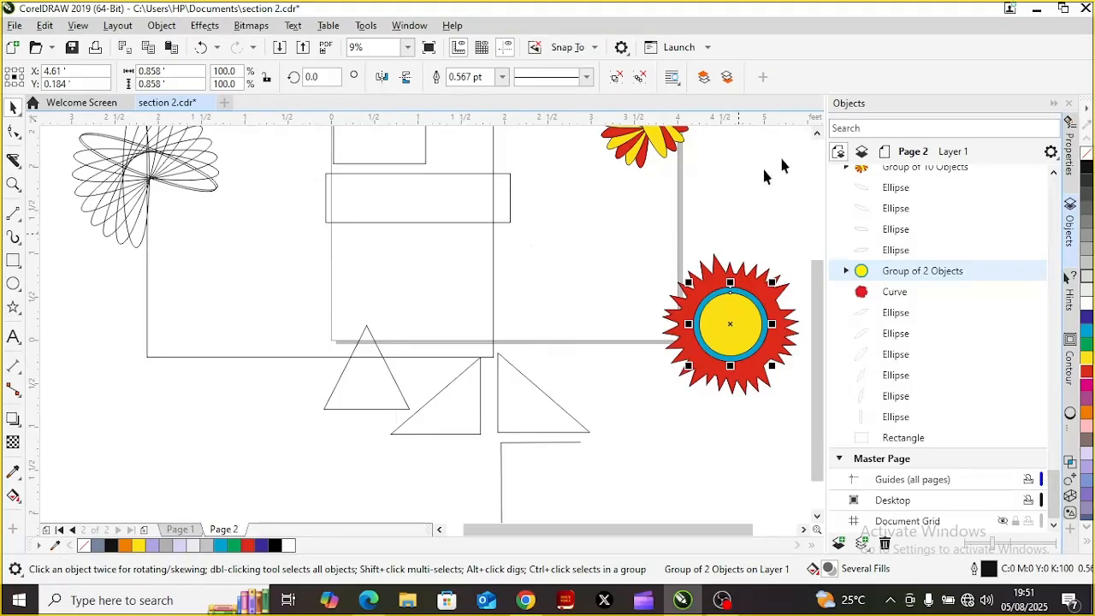
{"action": "left_click", "coordinate": [1071, 240]}
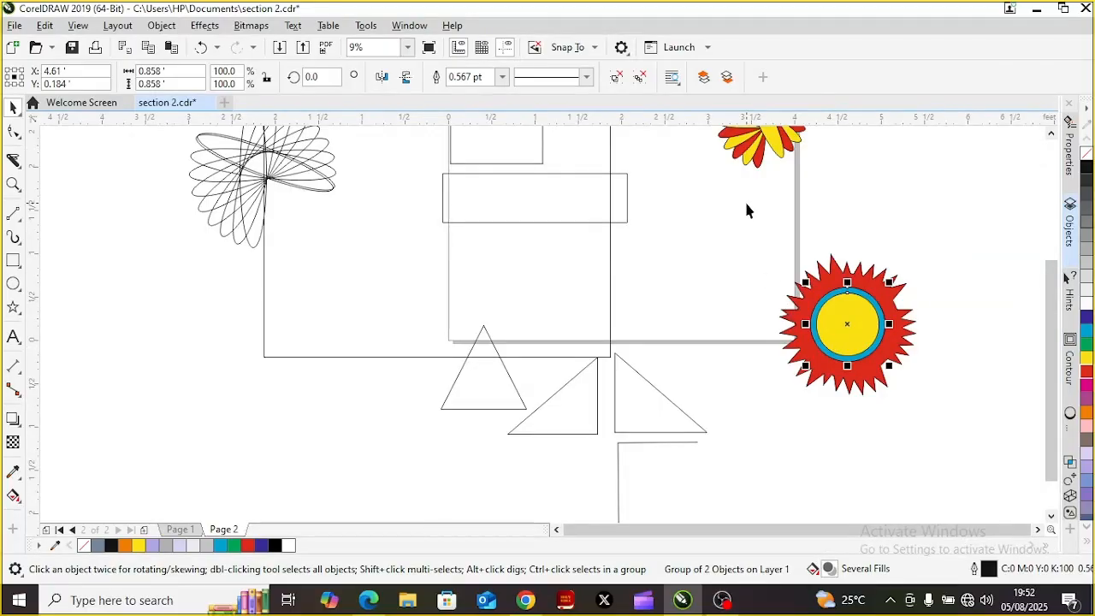
- Group the circles with the red spiky shape and move the flower onto the page, centred at about X 3.16 ft, Y 1.31 ft
{"action": "left_click_drag", "start_coordinate": [750, 212], "coordinate": [932, 438]}
{"action": "right_click", "coordinate": [847, 320]}
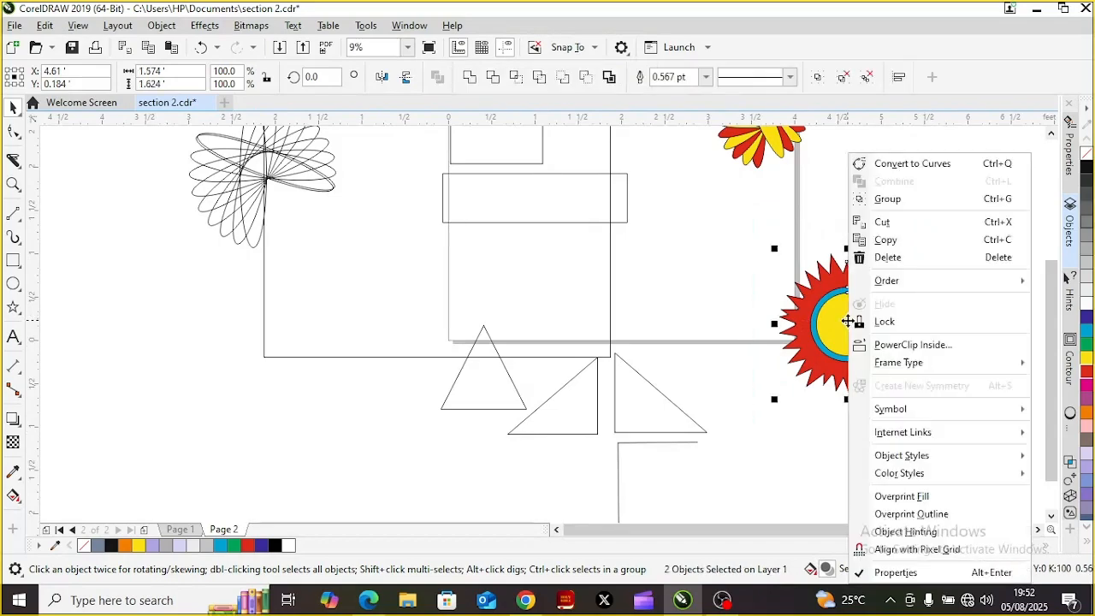
{"action": "left_click", "coordinate": [924, 200]}
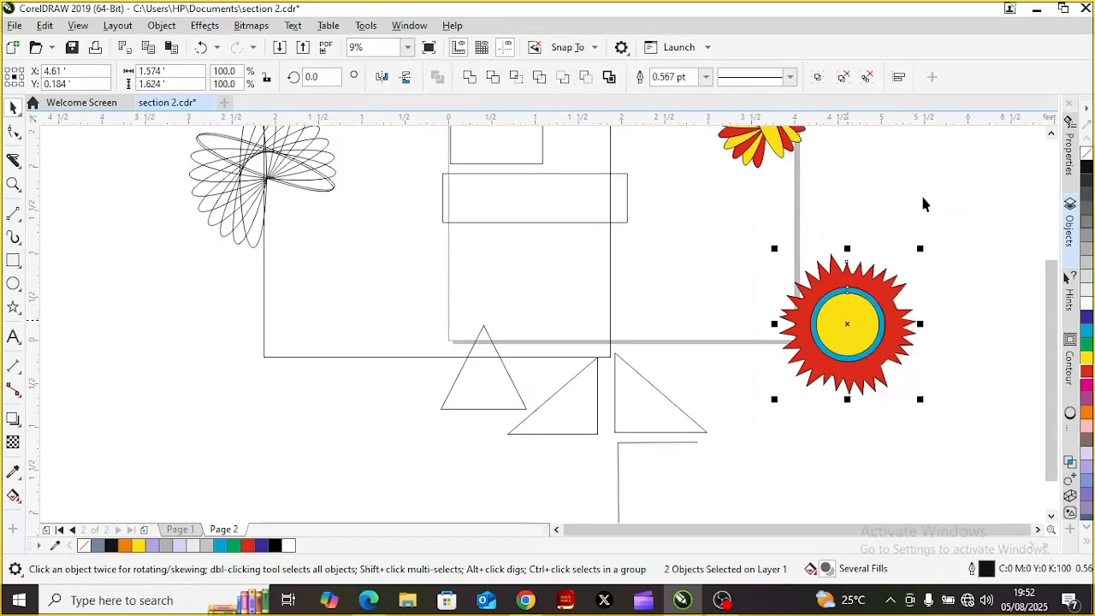
{"action": "left_click_drag", "start_coordinate": [848, 323], "coordinate": [923, 199]}
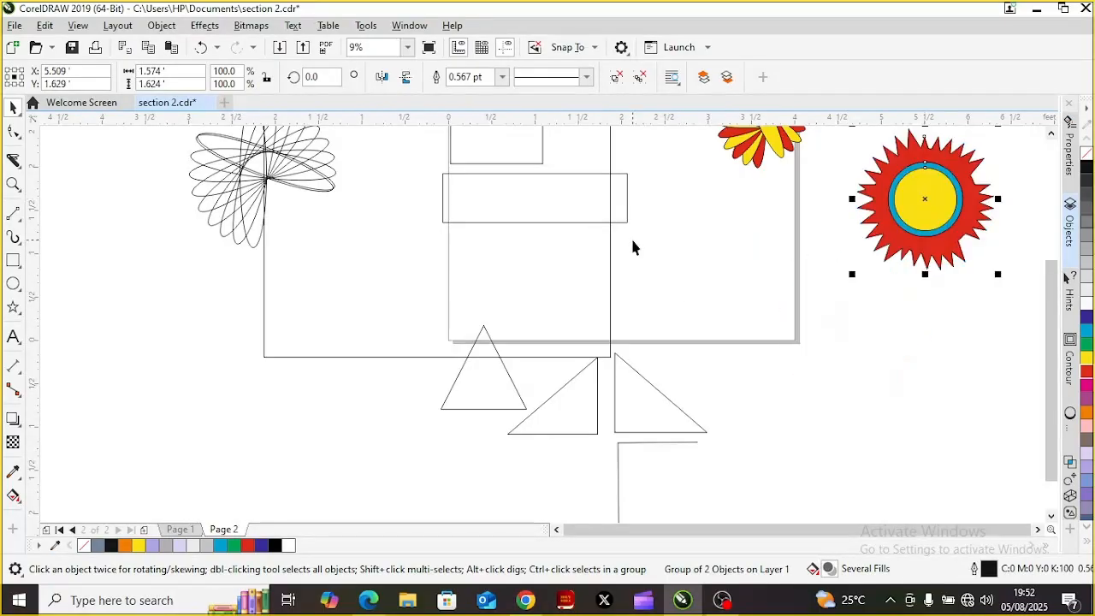
{"action": "left_click_drag", "start_coordinate": [923, 200], "coordinate": [722, 227]}
- Delete the two right-angled triangles and the open L-shaped line below the page
{"action": "left_click", "coordinate": [656, 409]}
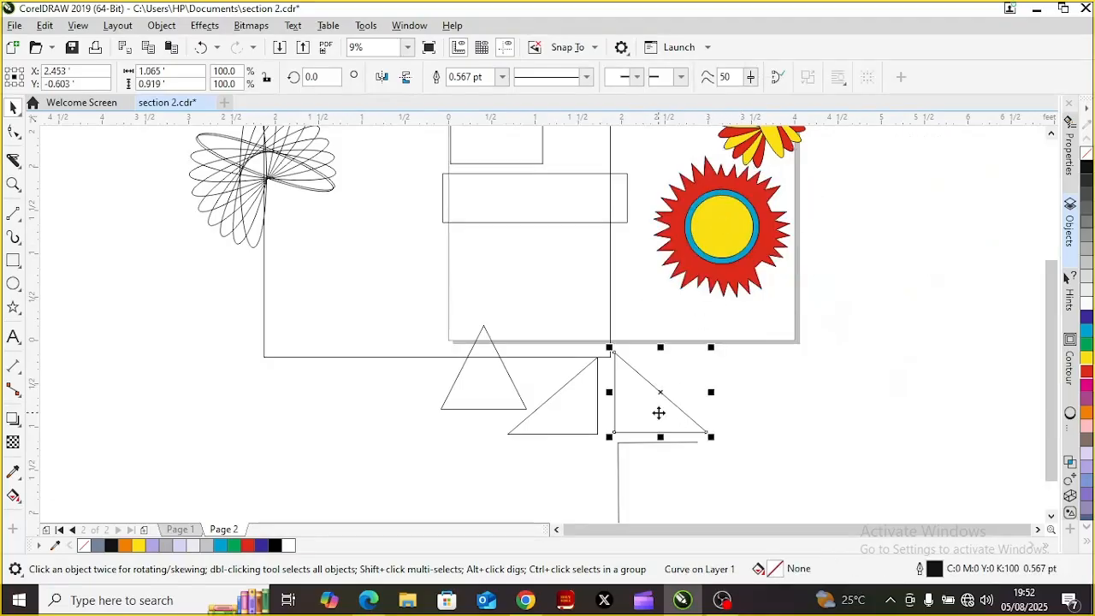
{"action": "left_click", "coordinate": [658, 411]}
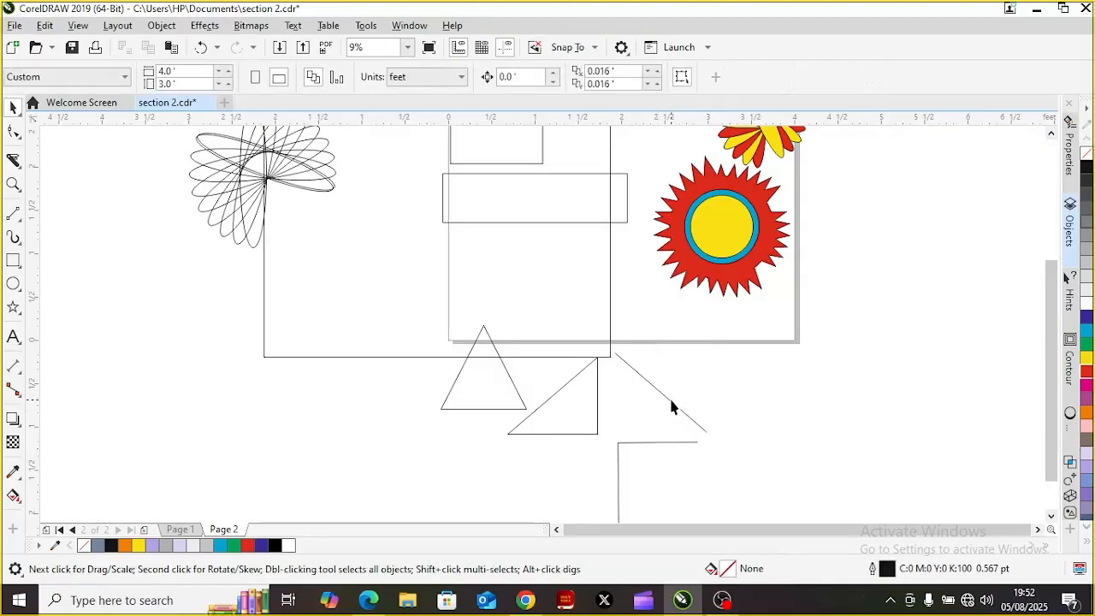
{"action": "left_click", "coordinate": [672, 403]}
{"action": "key", "text": "Delete"}
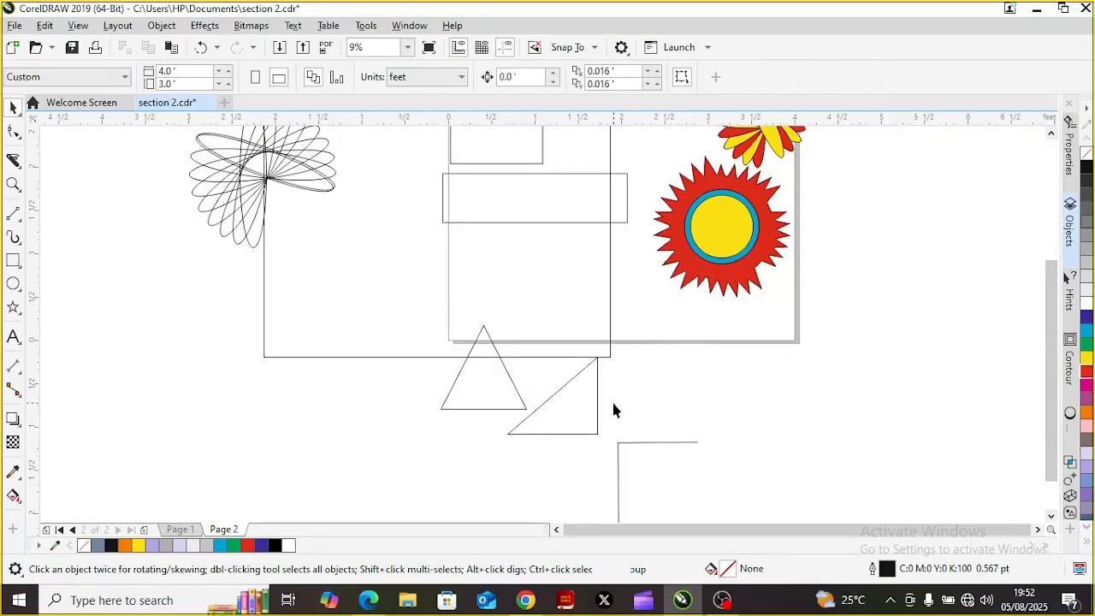
{"action": "left_click", "coordinate": [548, 420]}
{"action": "key", "text": "Delete"}
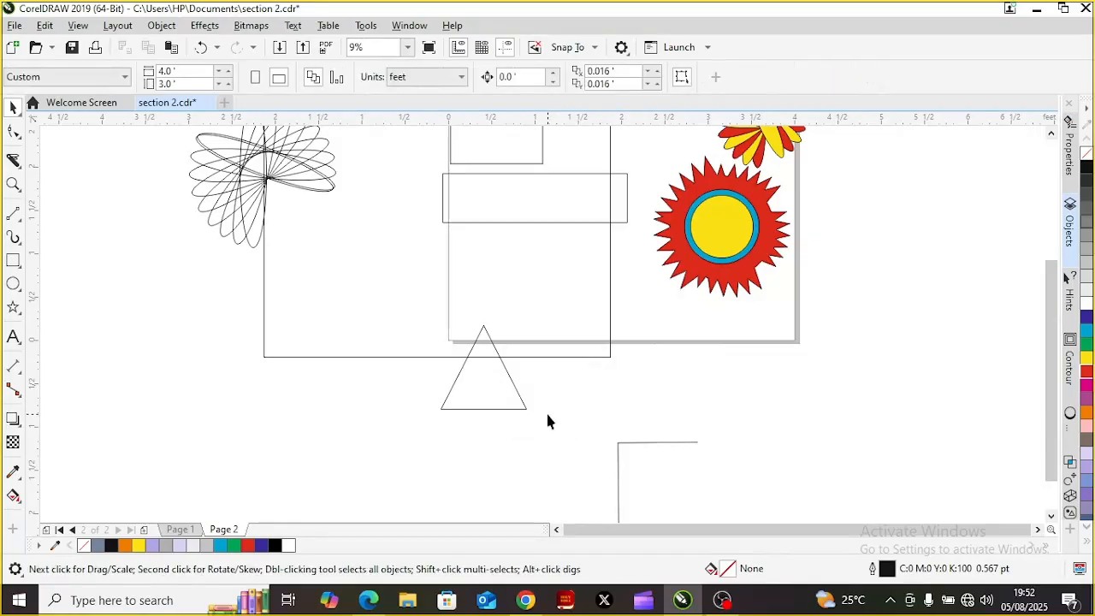
{"action": "left_click", "coordinate": [655, 443]}
{"action": "key", "text": "Delete"}
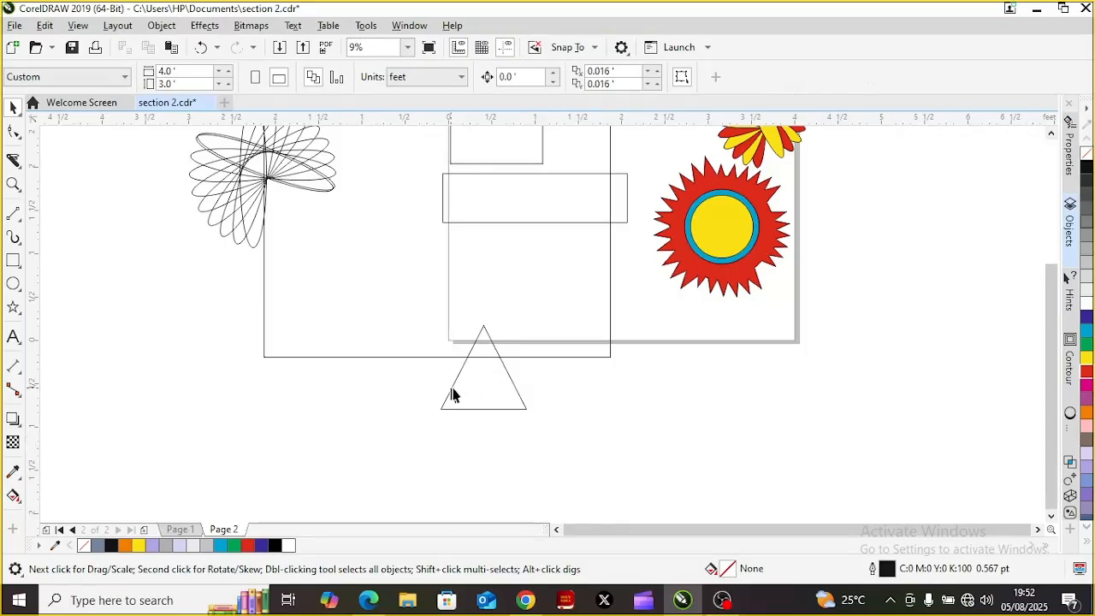
- Delete the remaining triangle, the wide rectangle and the small rectangle at the page's upper-left corner
{"action": "left_click", "coordinate": [466, 395]}
{"action": "key", "text": "Delete"}
{"action": "left_click", "coordinate": [525, 209]}
{"action": "key", "text": "Delete"}
{"action": "left_click_drag", "start_coordinate": [1046, 365], "coordinate": [1044, 293]}
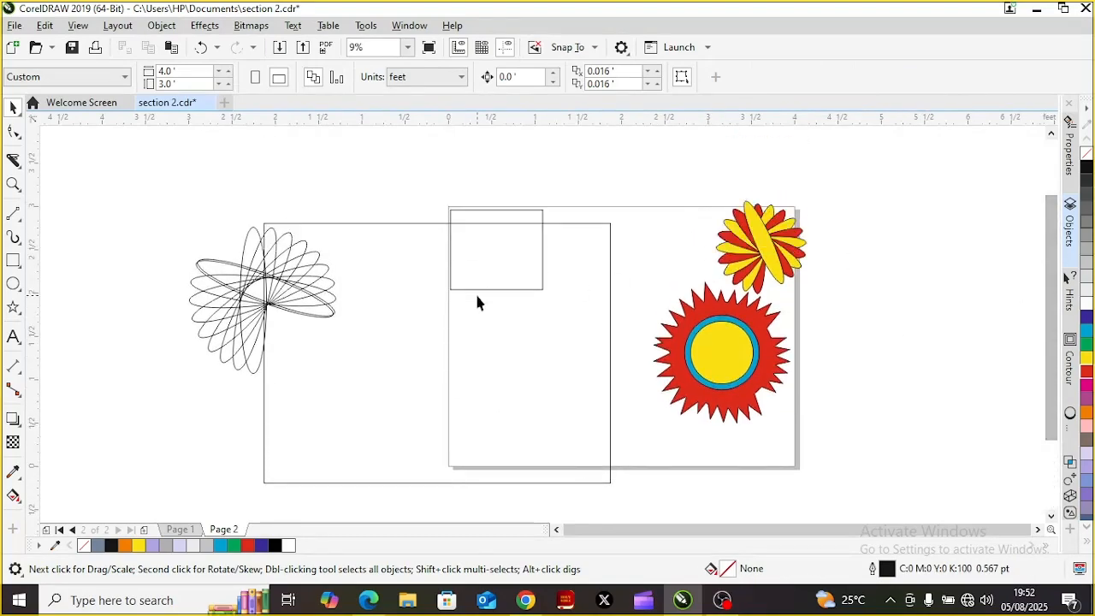
{"action": "left_click", "coordinate": [486, 265]}
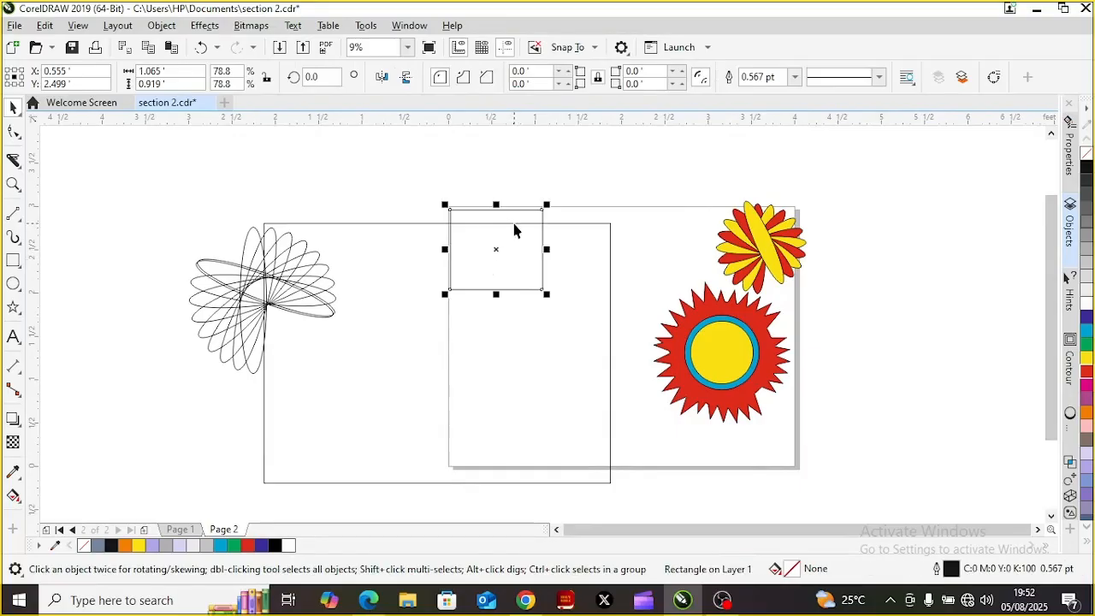
{"action": "key", "text": "Delete"}
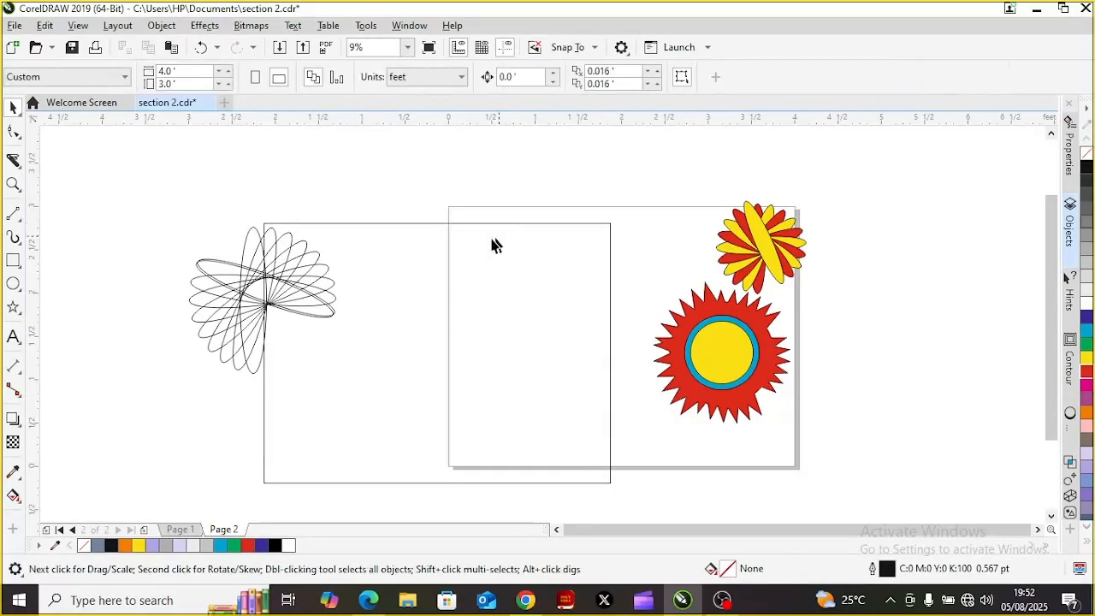
- Align the large rectangle with the page, centred at X 2.0 ft, Y 1.5 ft, and select the red and yellow petal flower
{"action": "left_click_drag", "start_coordinate": [497, 271], "coordinate": [646, 258]}
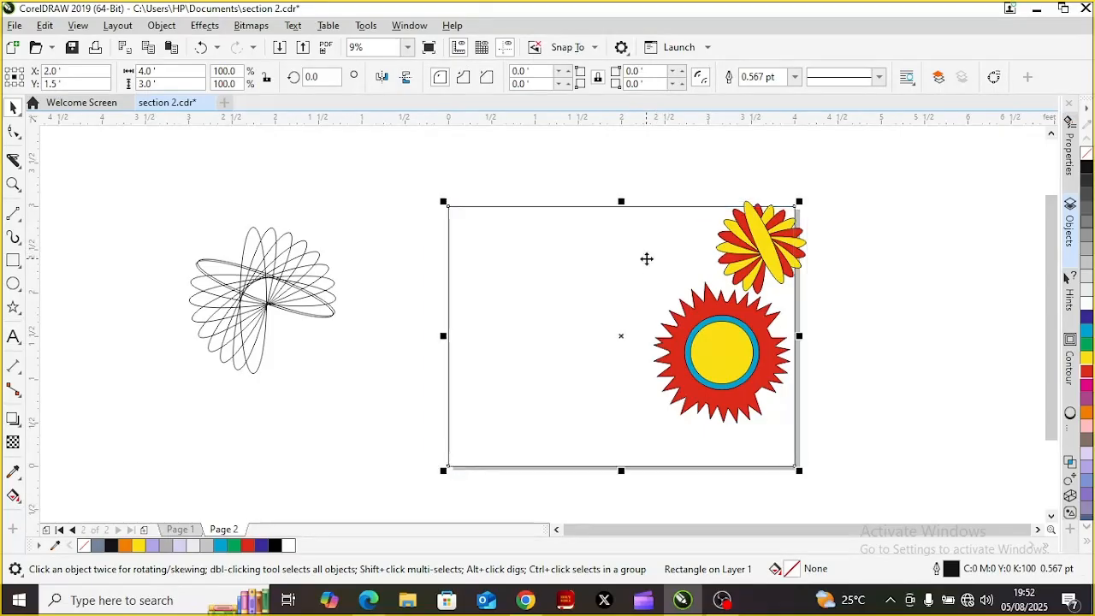
{"action": "left_click", "coordinate": [735, 363]}
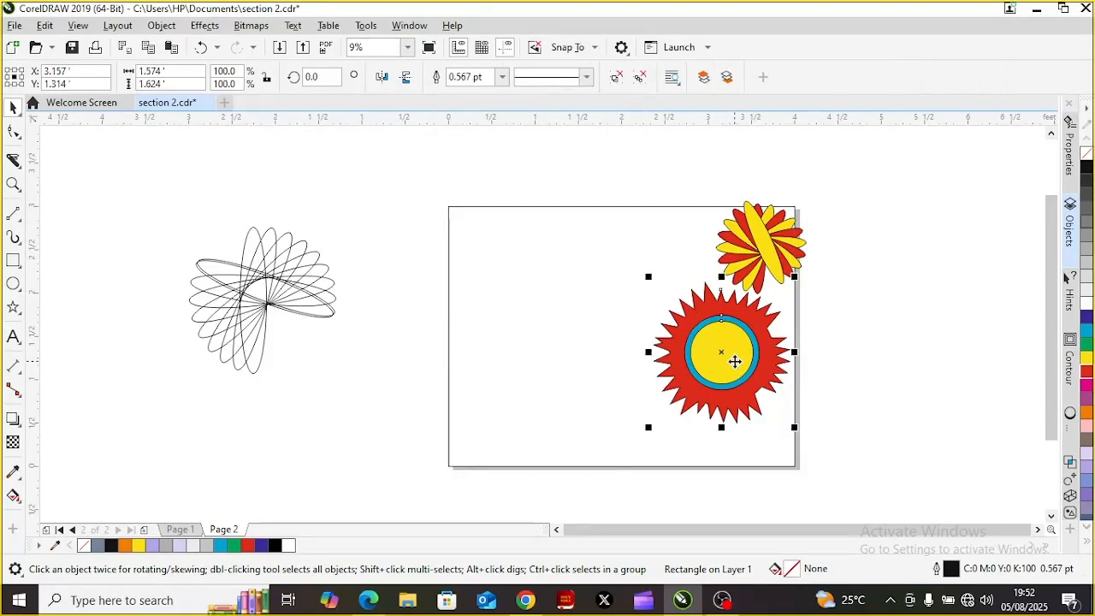
{"action": "left_click", "coordinate": [763, 236]}
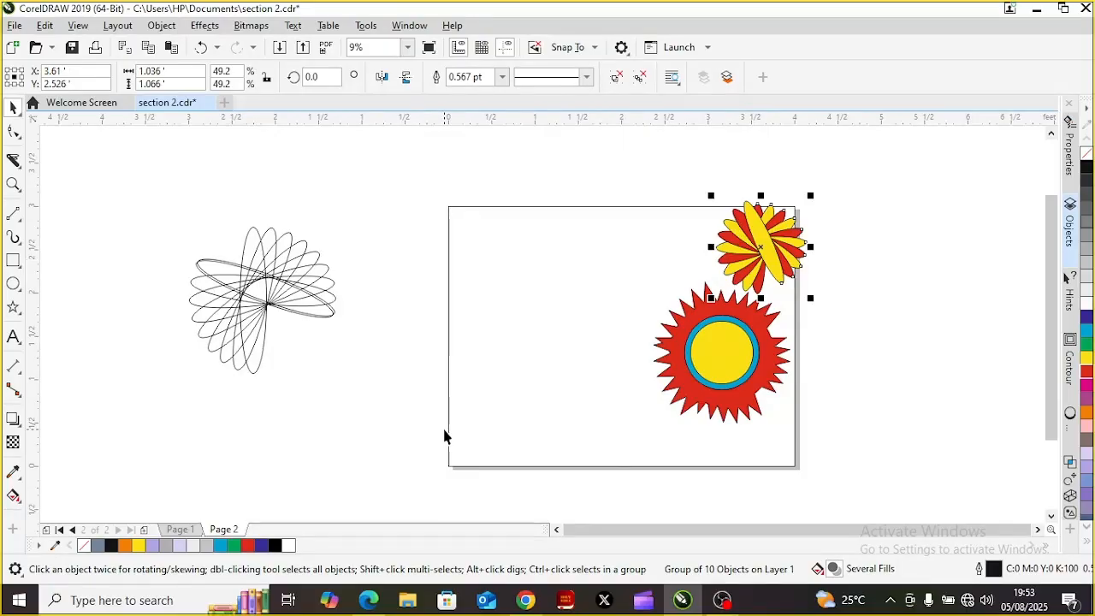
- Draw a Common Shapes parallelogram about 0.98 ft wide and 1.07 ft high to the left of the outlined ellipse flower
{"action": "left_click", "coordinate": [20, 314]}
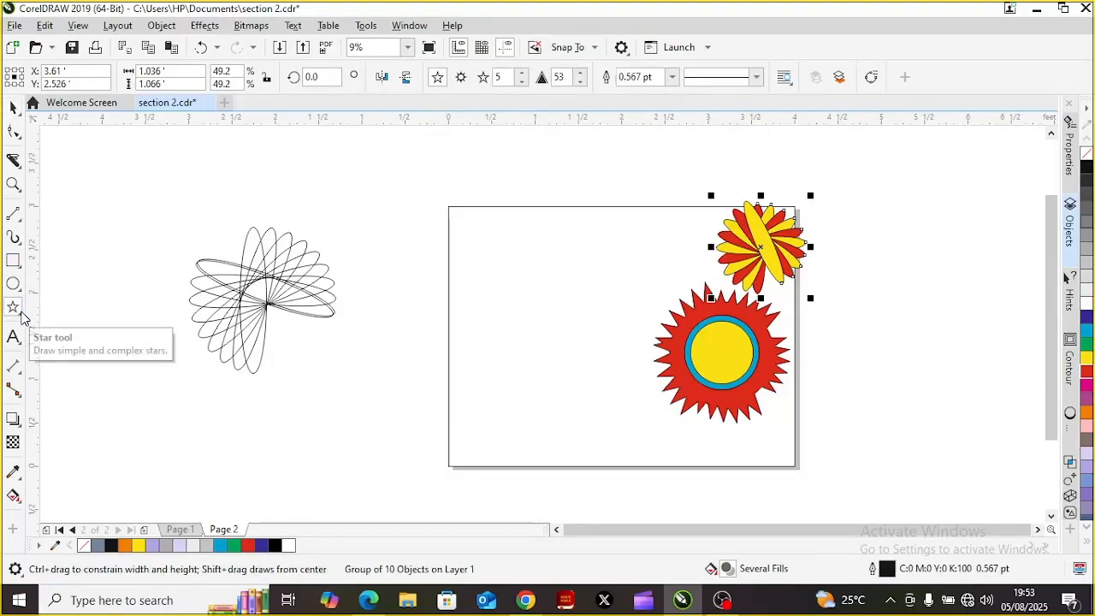
{"action": "left_click", "coordinate": [21, 316]}
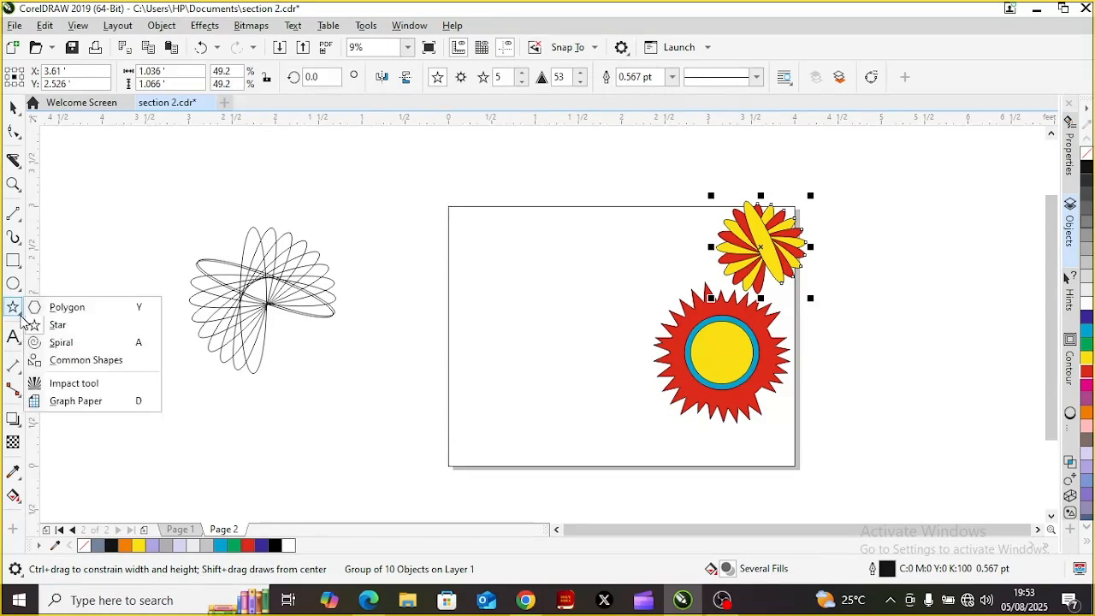
{"action": "left_click", "coordinate": [73, 360]}
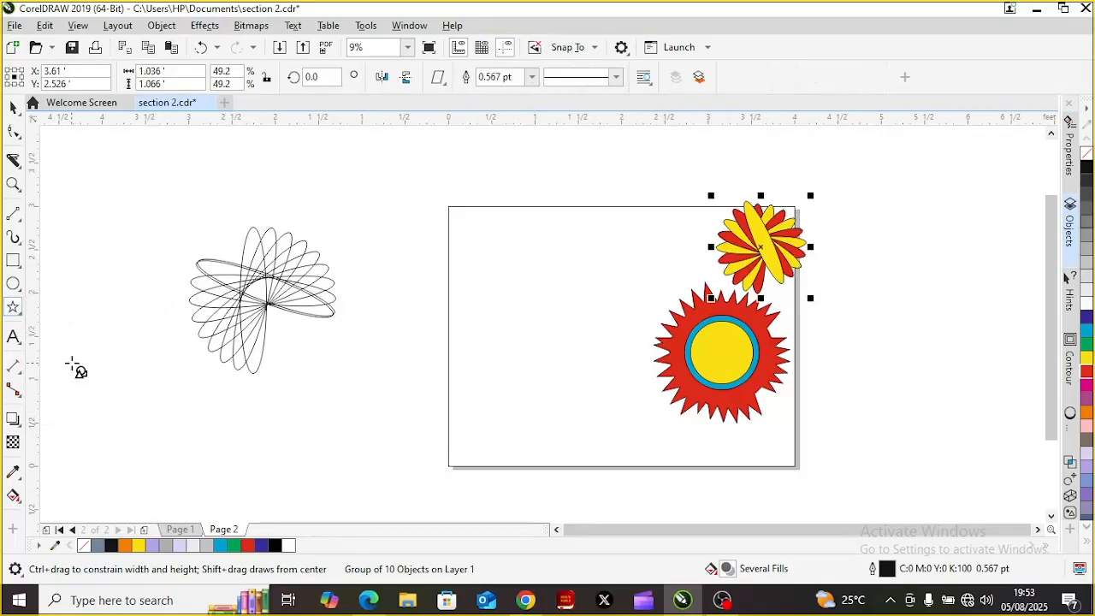
{"action": "left_click_drag", "start_coordinate": [75, 265], "coordinate": [160, 358]}
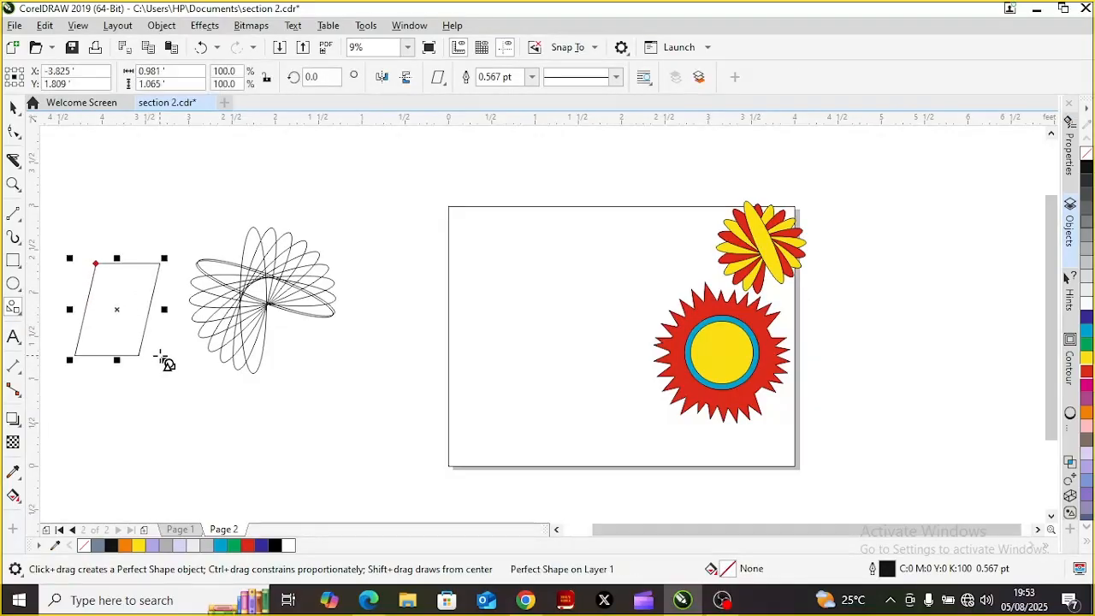
- Convert the parallelogram to curves and activate the Shape tool for node editing
{"action": "left_click", "coordinate": [13, 108]}
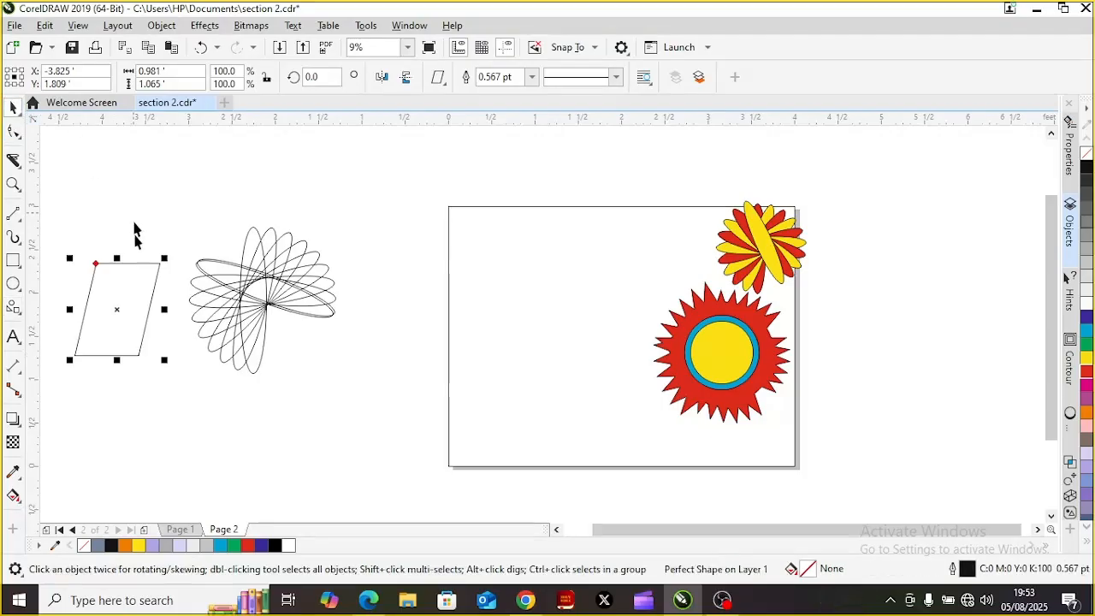
{"action": "right_click", "coordinate": [130, 305]}
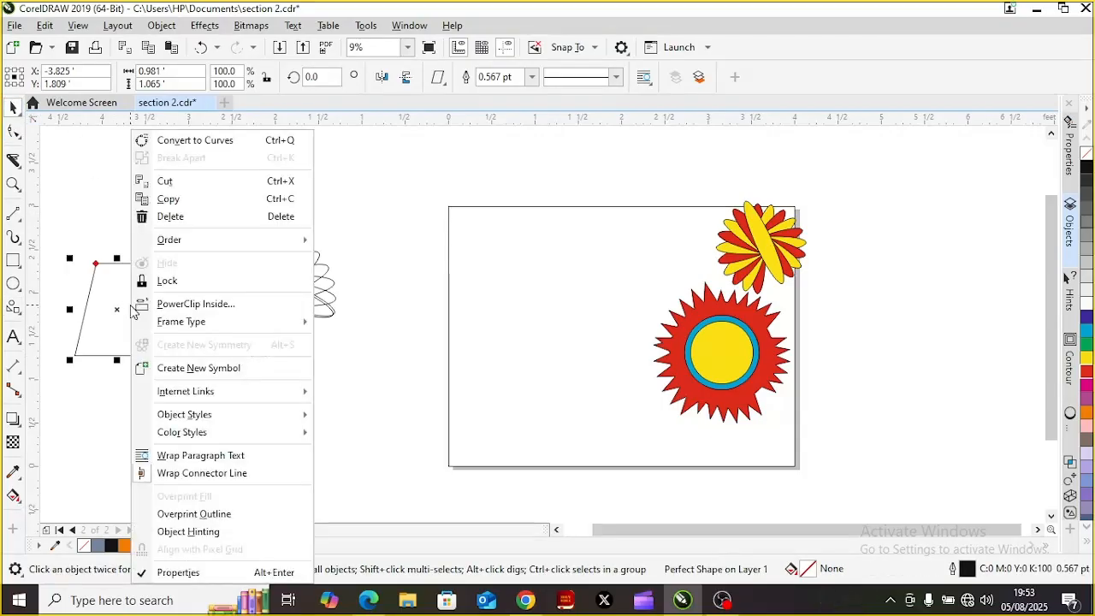
{"action": "left_click", "coordinate": [174, 143]}
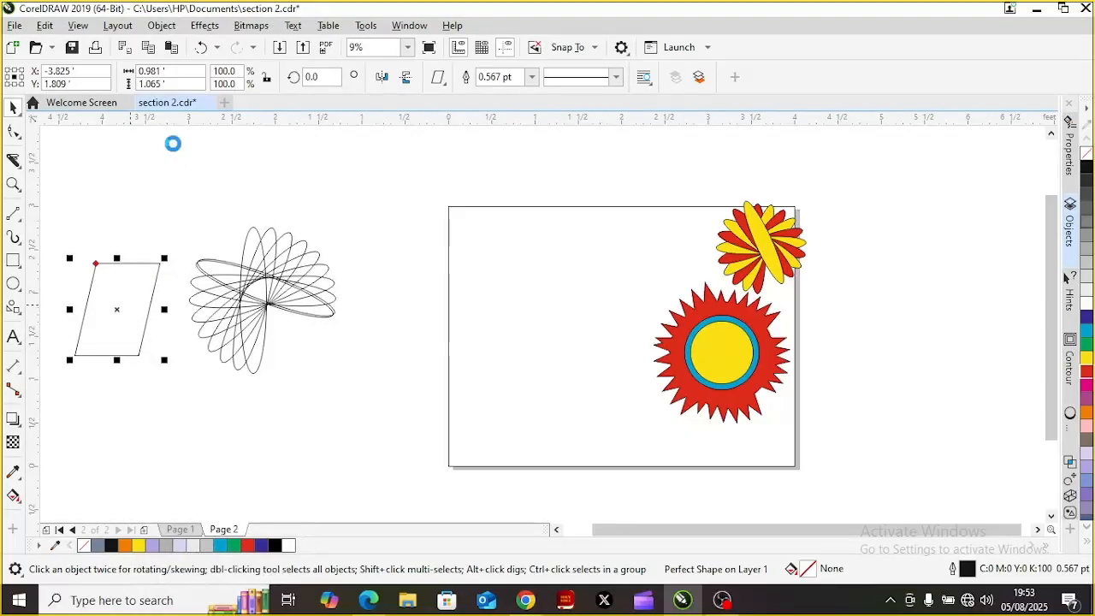
{"action": "left_click", "coordinate": [16, 137]}
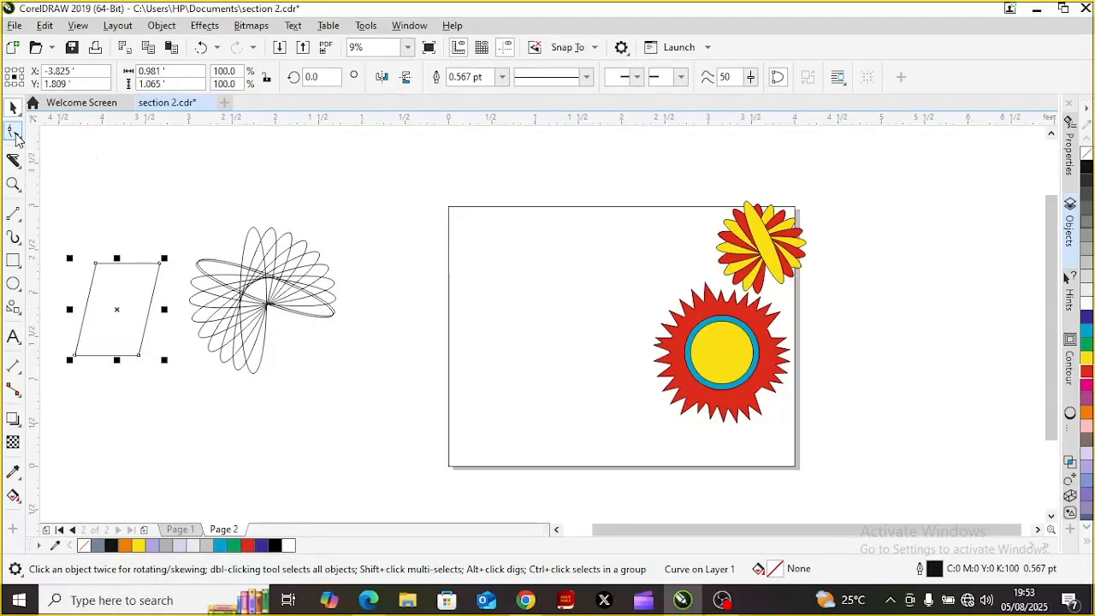
- Move the converted parallelogram's upper-left node down and inward so the outline forms a triangle
{"action": "left_click_drag", "start_coordinate": [97, 265], "coordinate": [109, 317]}
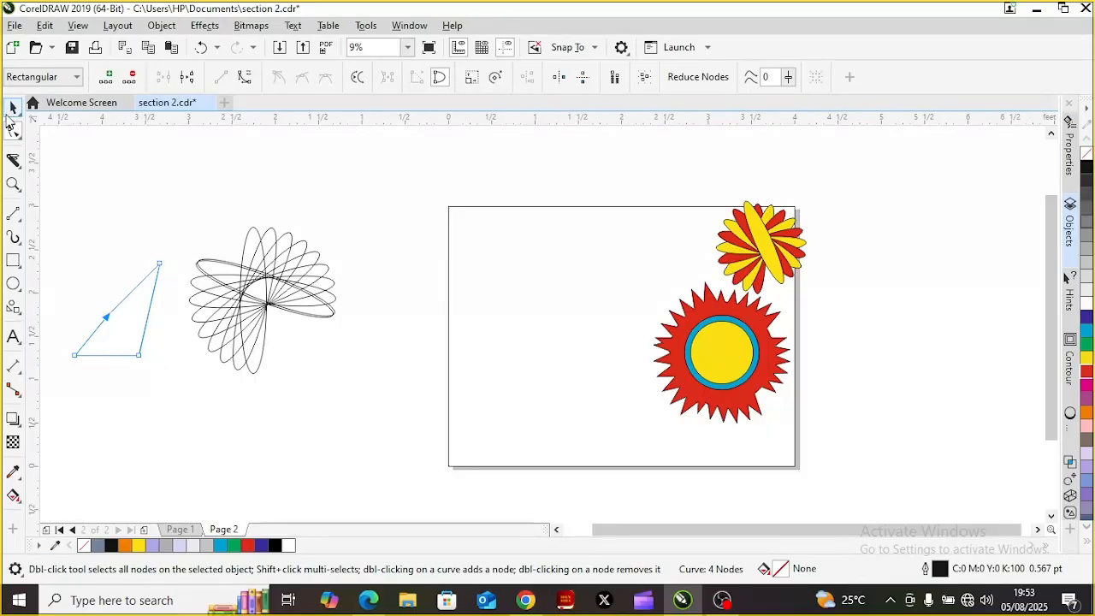
{"action": "left_click", "coordinate": [13, 109]}
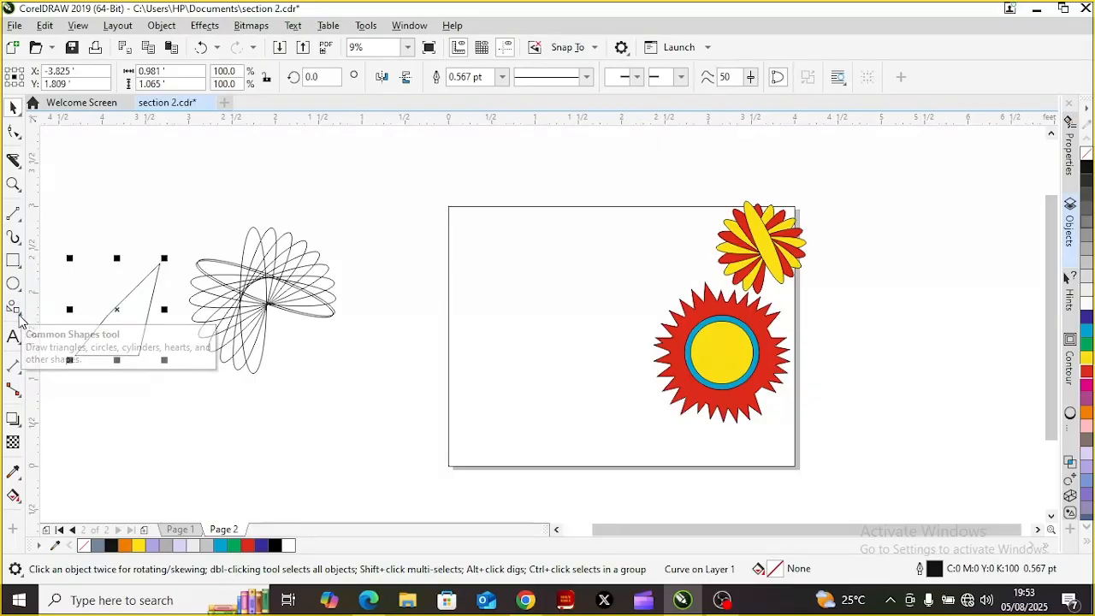
- Draw a Common Shapes parallelogram about 1.52 ft wide and 1.07 ft high below the triangle
{"action": "left_click", "coordinate": [20, 315]}
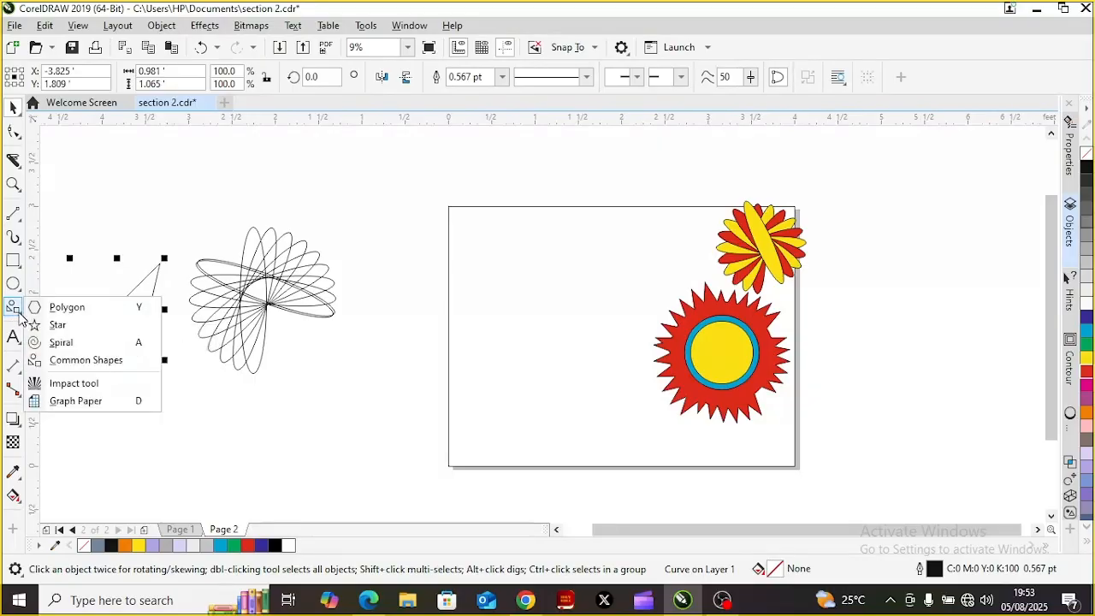
{"action": "left_click", "coordinate": [66, 362]}
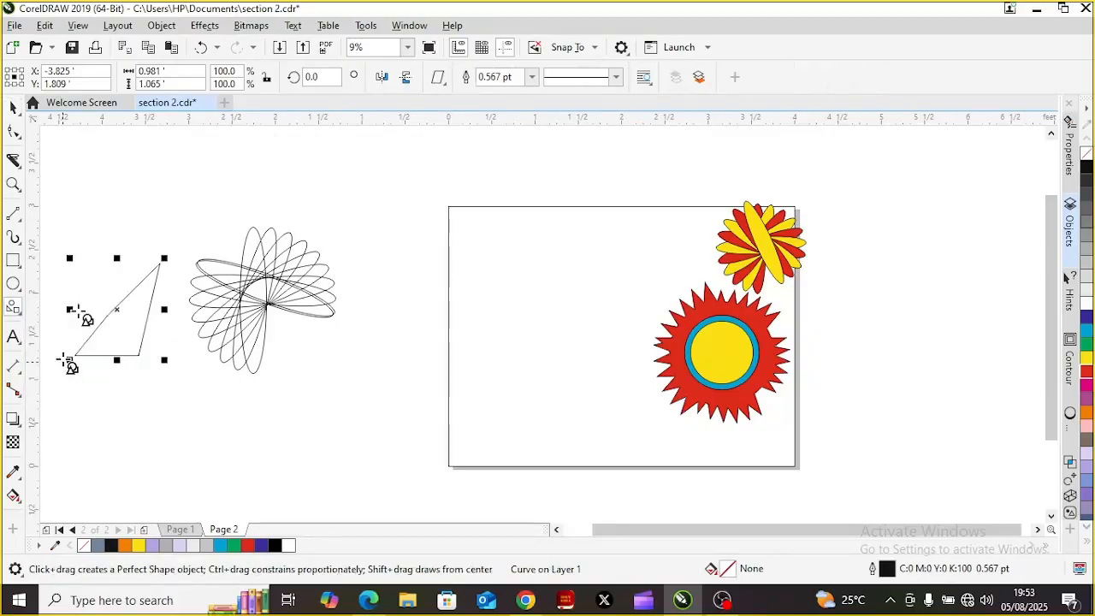
{"action": "mouse_move", "coordinate": [83, 397]}
{"action": "left_mouse_down"}
{"action": "mouse_move", "coordinate": [166, 446]}
{"action": "mouse_move", "coordinate": [198, 489]}
{"action": "mouse_move", "coordinate": [218, 495]}
{"action": "left_mouse_up"}
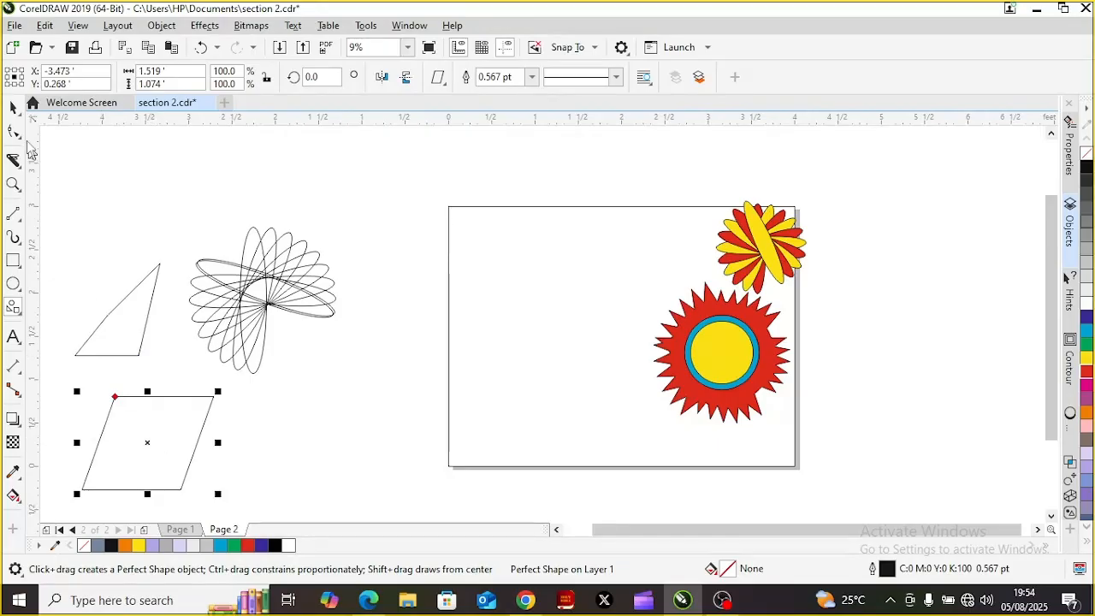
{"action": "left_click", "coordinate": [14, 109]}
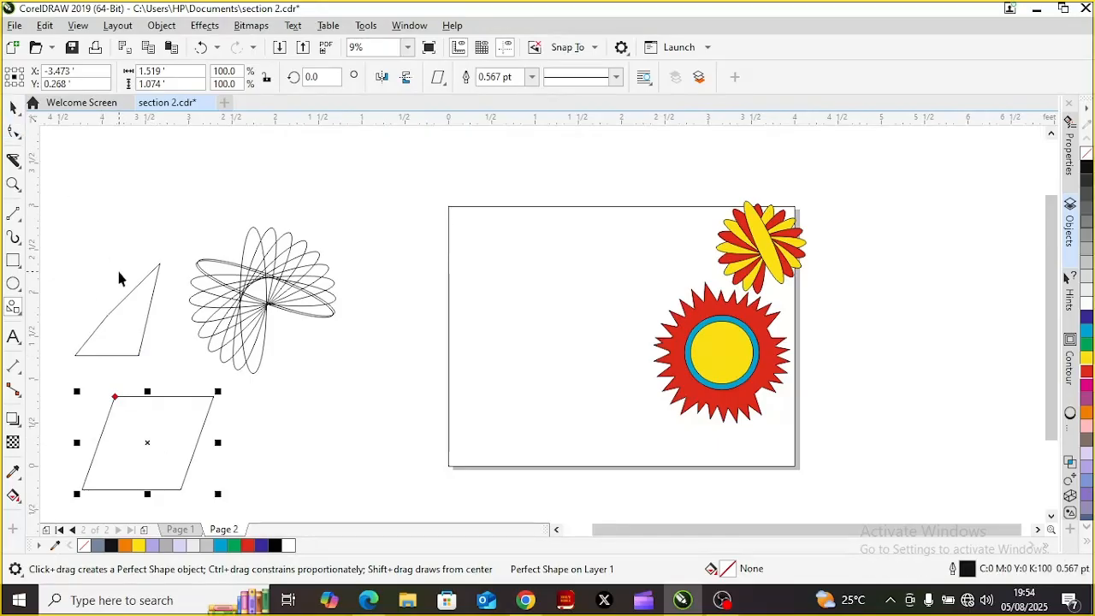
- Skew the lower parallelogram horizontally to upright sides about 1.15 ft wide, and skew its right side slightly upward to about 1.12 ft high
{"action": "left_click", "coordinate": [146, 443]}
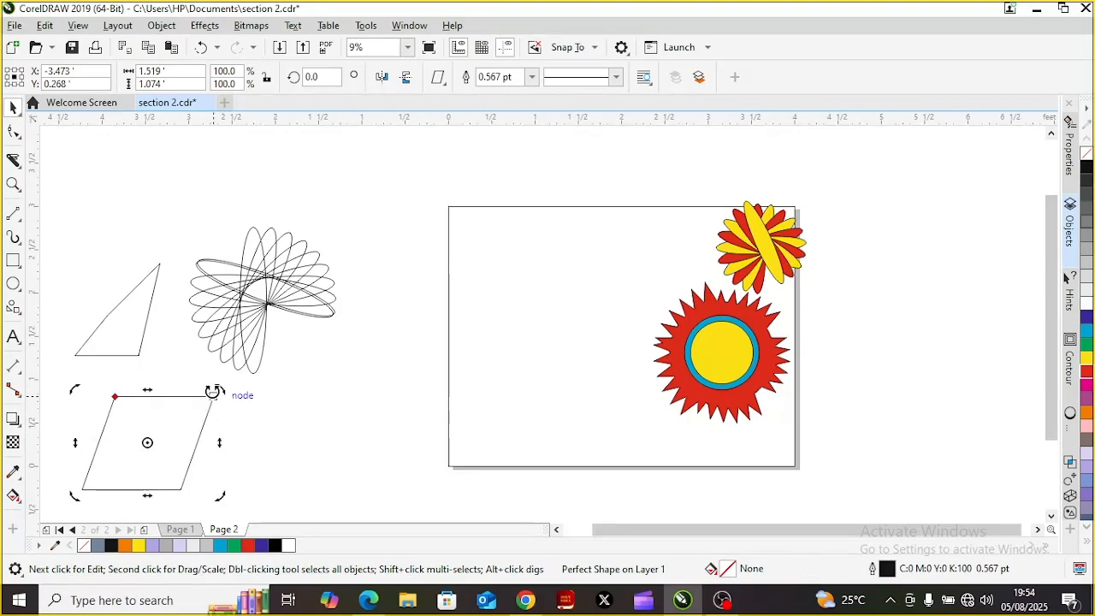
{"action": "left_click_drag", "start_coordinate": [160, 391], "coordinate": [119, 393]}
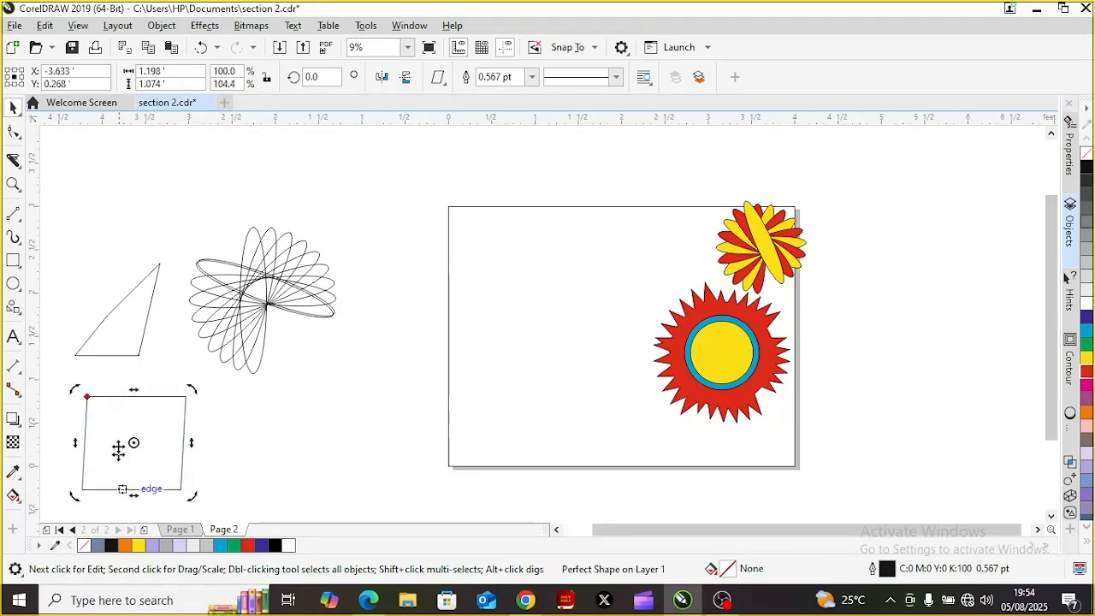
{"action": "left_click_drag", "start_coordinate": [135, 388], "coordinate": [131, 387]}
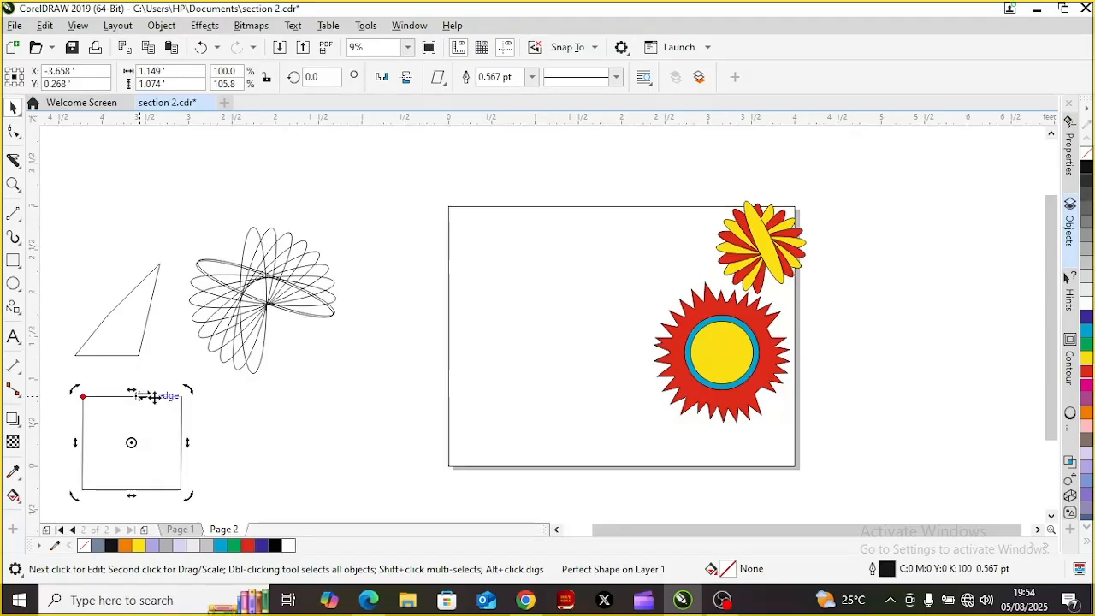
{"action": "left_click", "coordinate": [123, 442]}
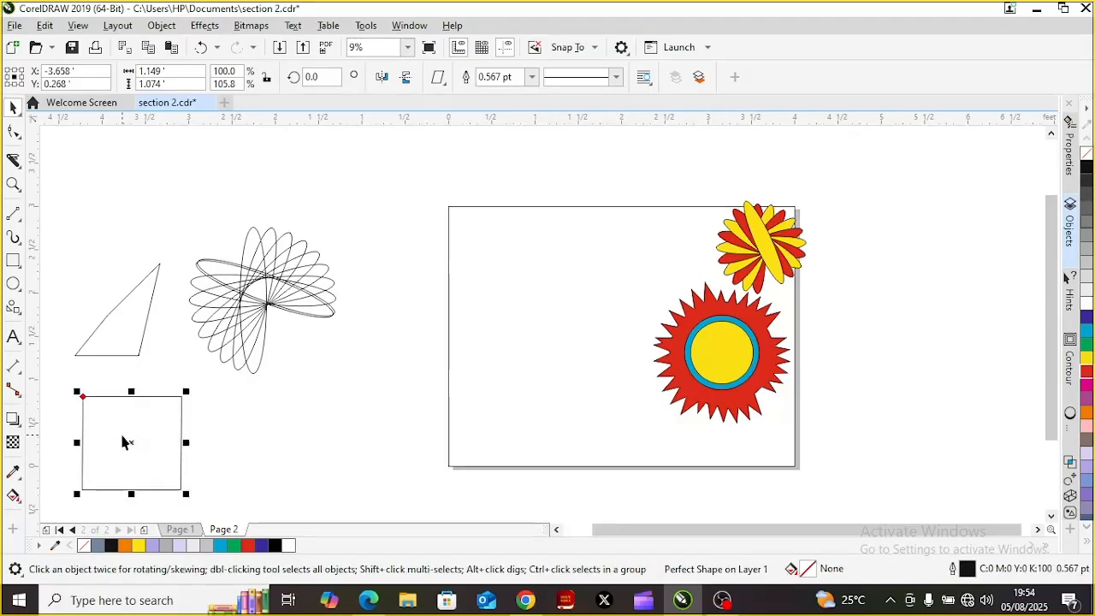
{"action": "left_click", "coordinate": [123, 417]}
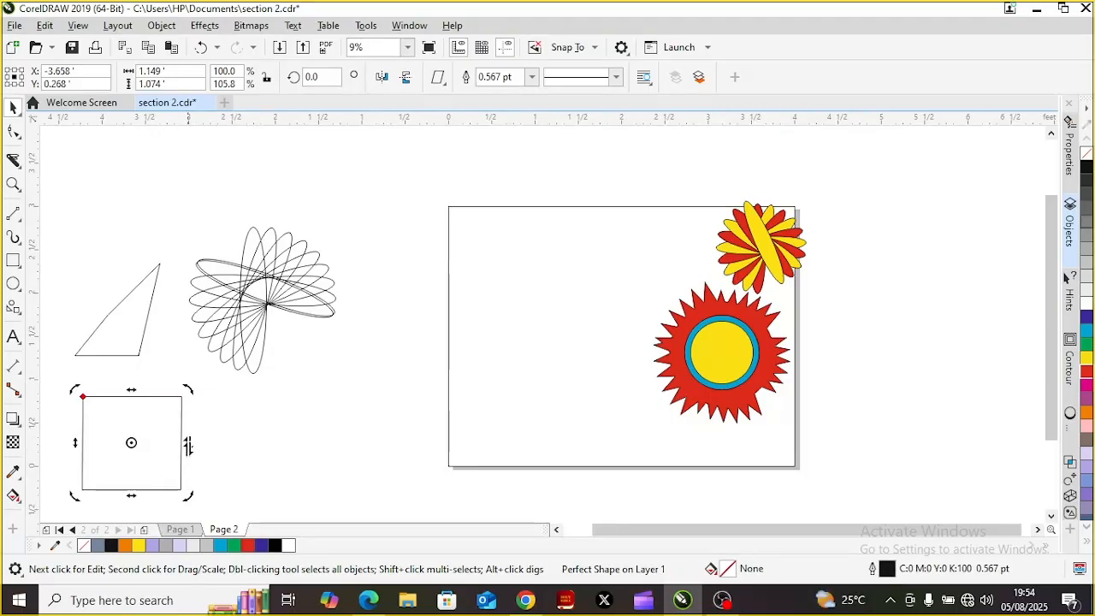
{"action": "mouse_move", "coordinate": [188, 443]}
{"action": "left_mouse_down"}
{"action": "mouse_move", "coordinate": [188, 454]}
{"action": "mouse_move", "coordinate": [183, 396]}
{"action": "mouse_move", "coordinate": [193, 445]}
{"action": "left_mouse_up"}
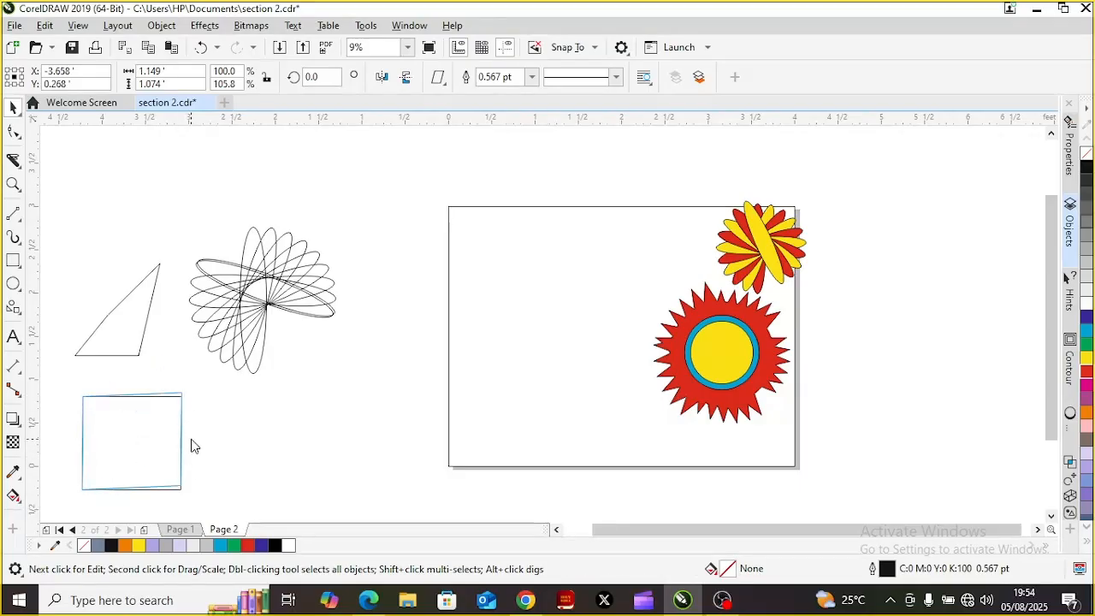
{"action": "left_click", "coordinate": [131, 428]}
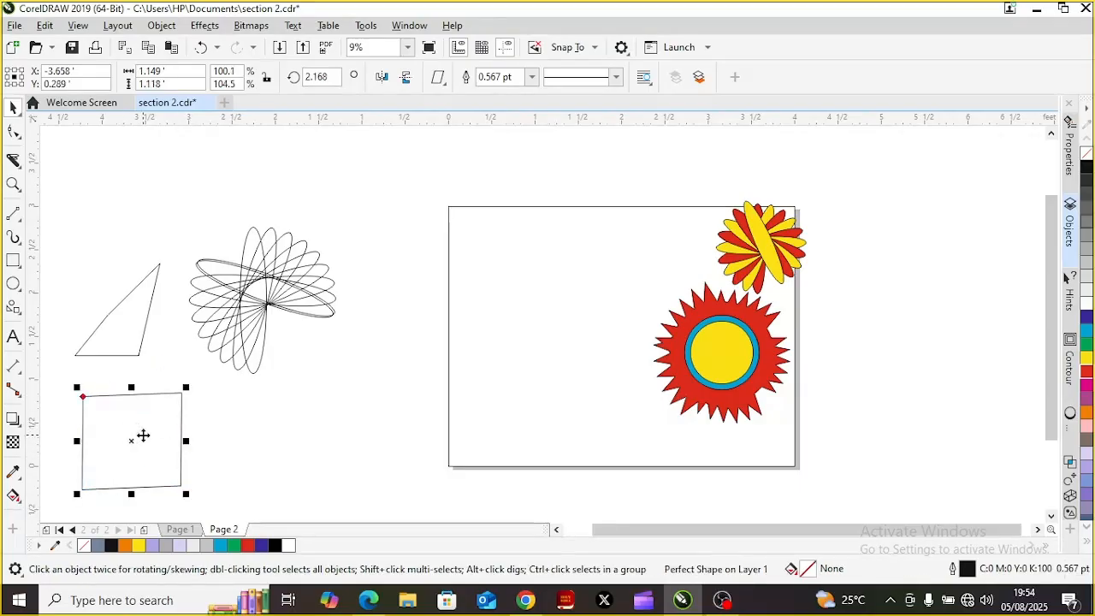
- Move the squared shape across the page's upper-left edge and widen it to about 1.54 ft
{"action": "left_click_drag", "start_coordinate": [129, 442], "coordinate": [419, 271]}
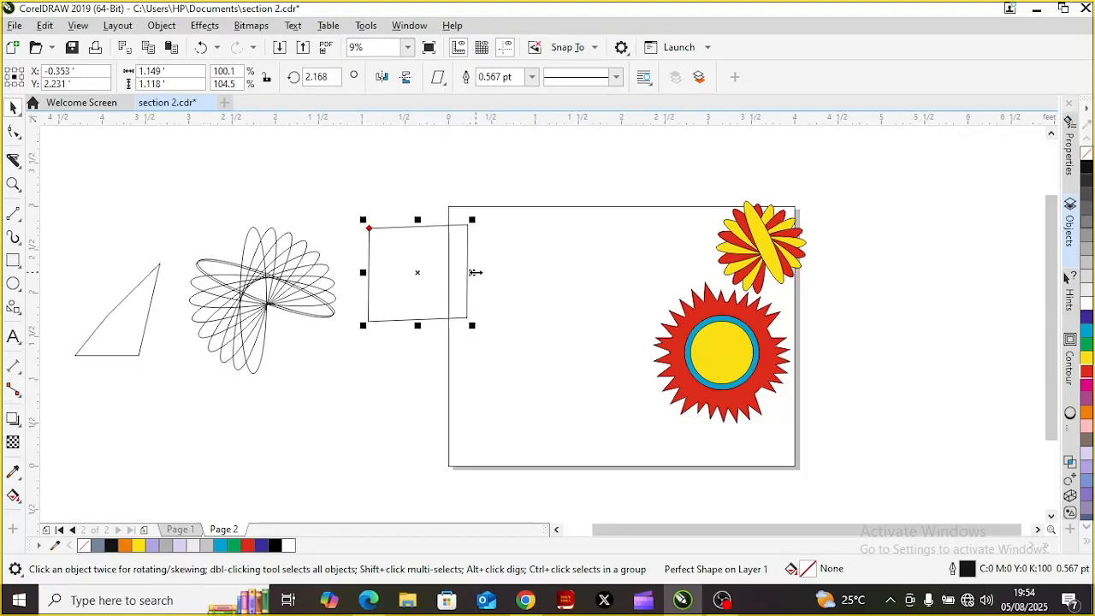
{"action": "left_click_drag", "start_coordinate": [475, 272], "coordinate": [508, 271]}
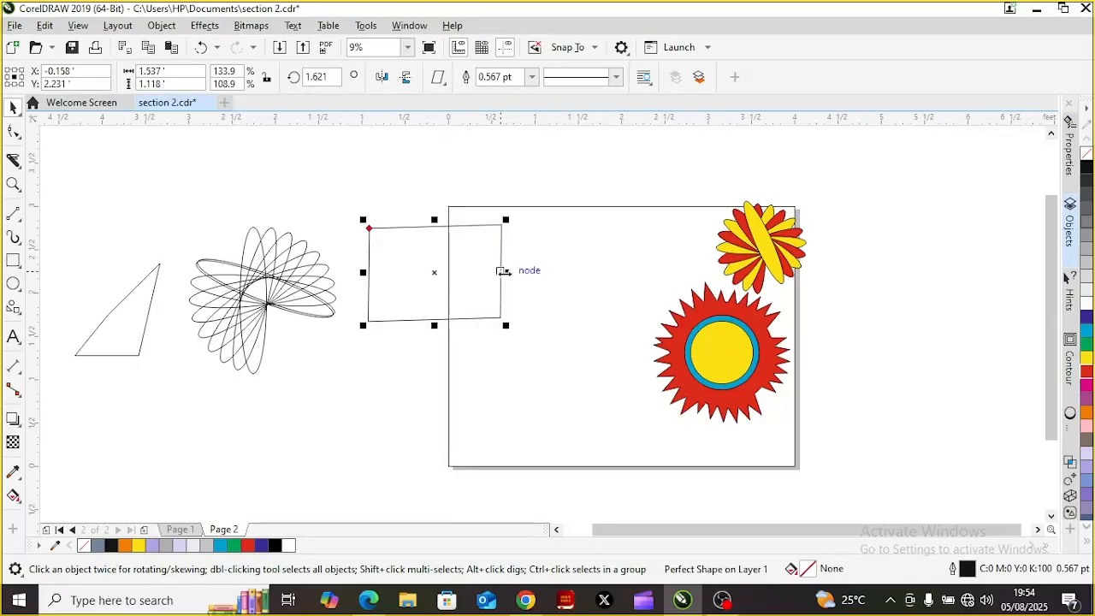
- Skew the widened shape's right side upward to about 1.85 ft high and move it right to about X 0.31 ft
{"action": "left_click", "coordinate": [435, 272]}
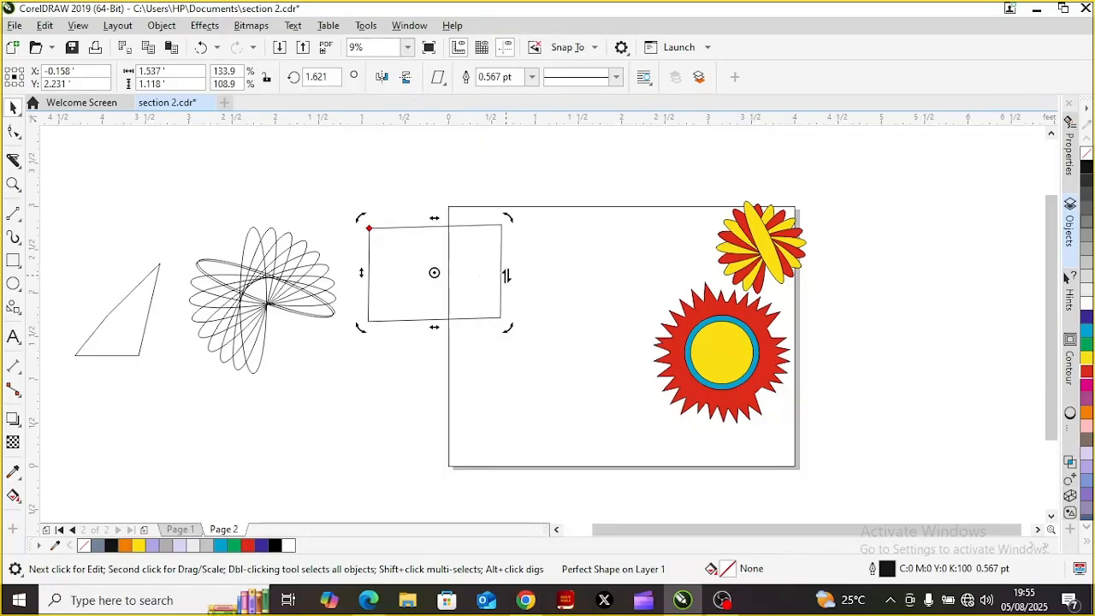
{"action": "left_click_drag", "start_coordinate": [505, 274], "coordinate": [498, 205]}
{"action": "left_click_drag", "start_coordinate": [446, 235], "coordinate": [487, 235]}
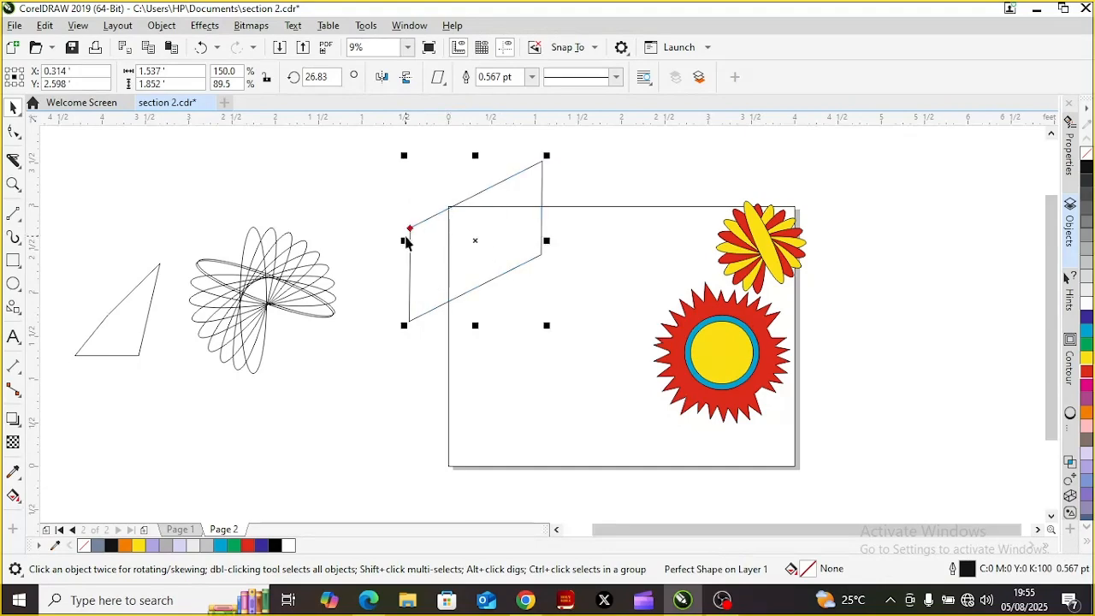
- Draw a Common Shapes parallelogram about 0.95 ft wide and 1.18 ft high between the ellipse flower and the skewed shape
{"action": "left_click", "coordinate": [22, 317]}
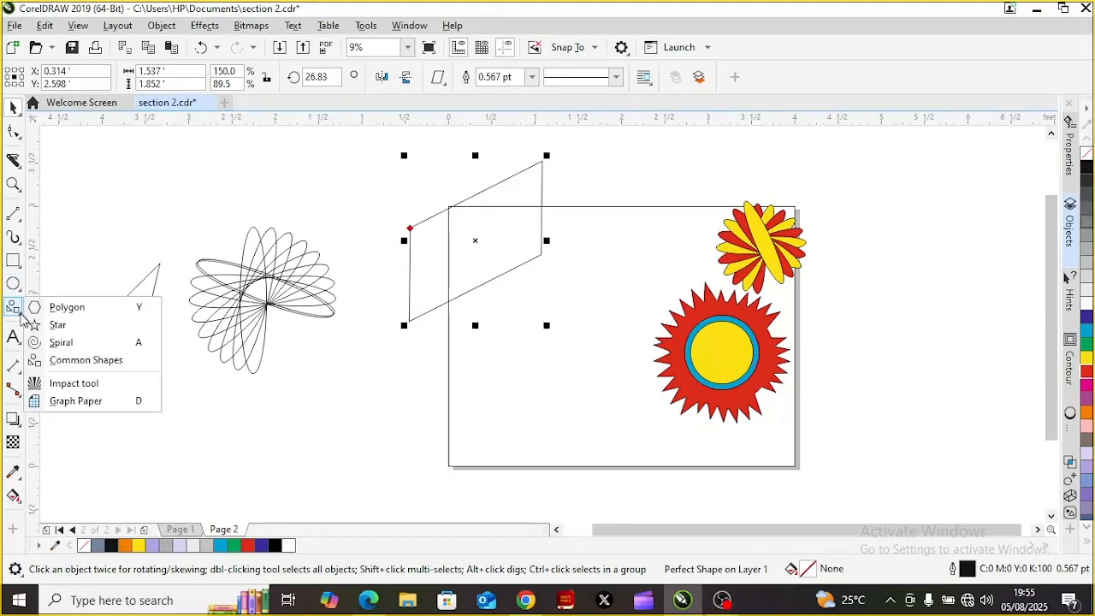
{"action": "left_click", "coordinate": [85, 359]}
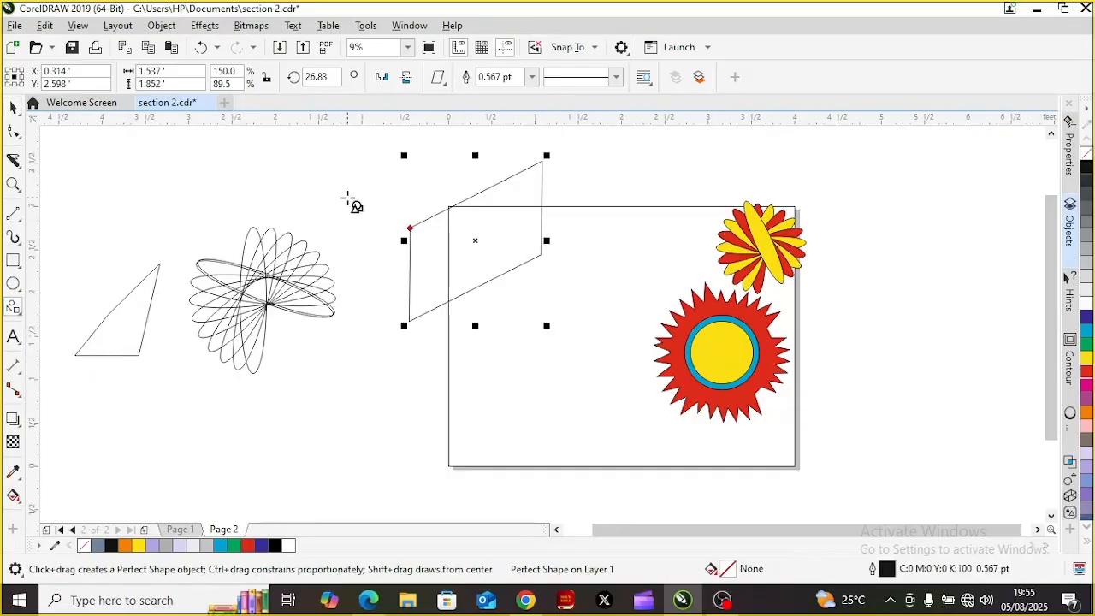
{"action": "mouse_move", "coordinate": [338, 214]}
{"action": "left_mouse_down"}
{"action": "mouse_move", "coordinate": [416, 297]}
{"action": "mouse_move", "coordinate": [414, 331]}
{"action": "mouse_move", "coordinate": [408, 299]}
{"action": "mouse_move", "coordinate": [414, 316]}
{"action": "mouse_move", "coordinate": [419, 296]}
{"action": "mouse_move", "coordinate": [425, 332]}
{"action": "mouse_move", "coordinate": [411, 309]}
{"action": "mouse_move", "coordinate": [419, 316]}
{"action": "left_mouse_up"}
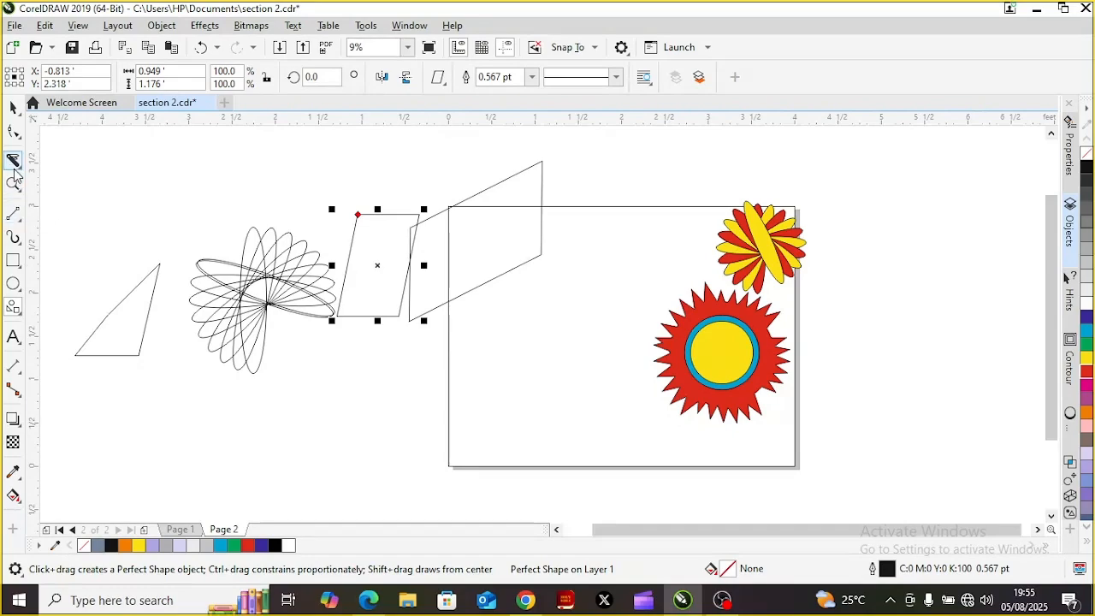
{"action": "left_click", "coordinate": [15, 131]}
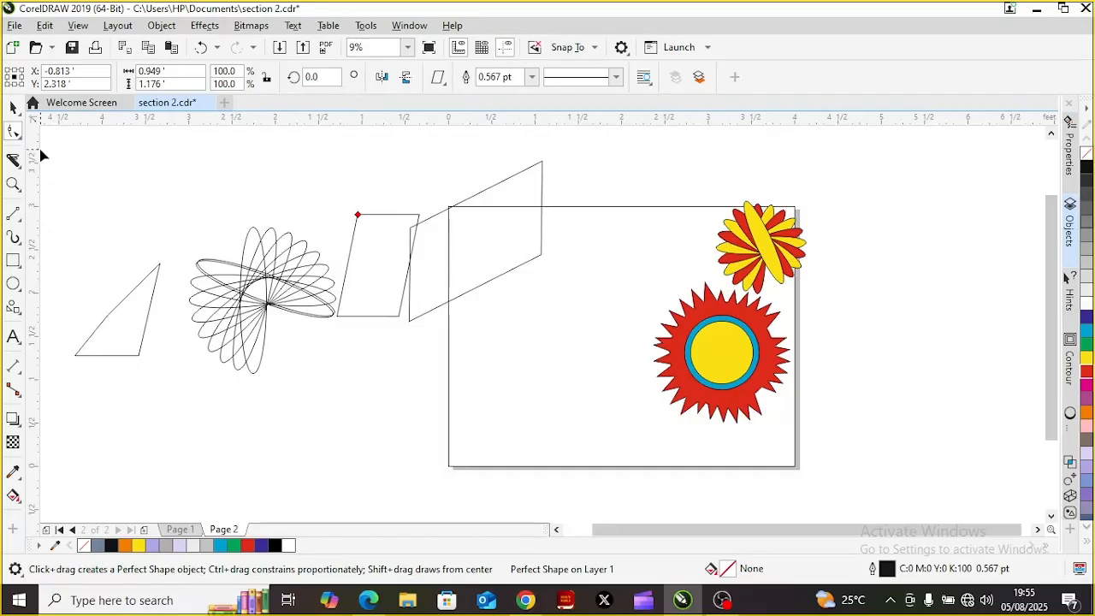
{"action": "left_click", "coordinate": [13, 109]}
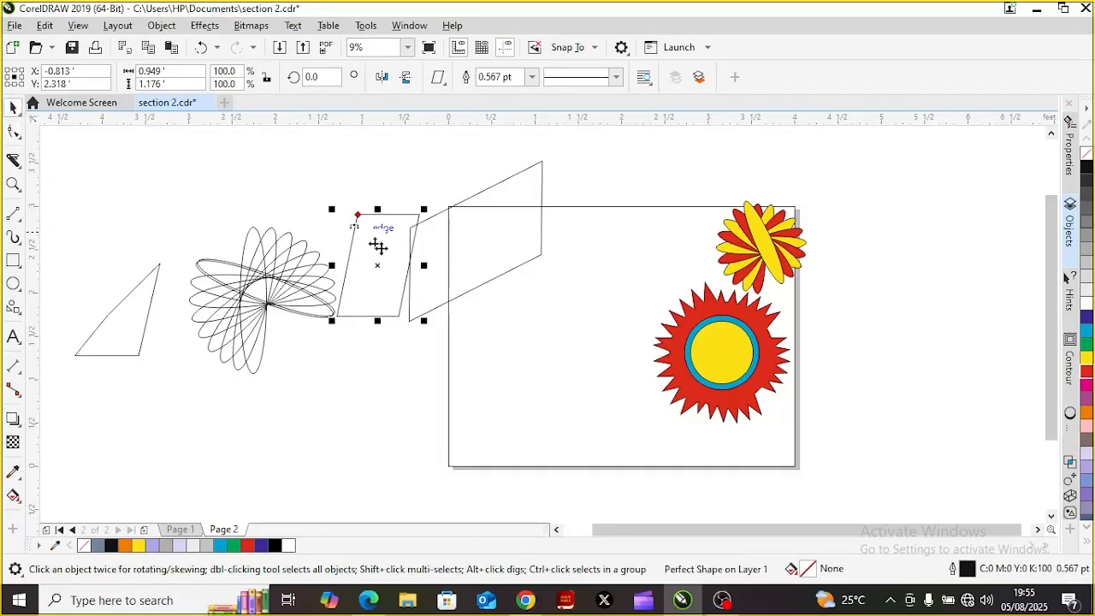
- Skew the new parallelogram vertically so its left side rises, making it about 1.25 ft high
{"action": "left_click", "coordinate": [388, 275]}
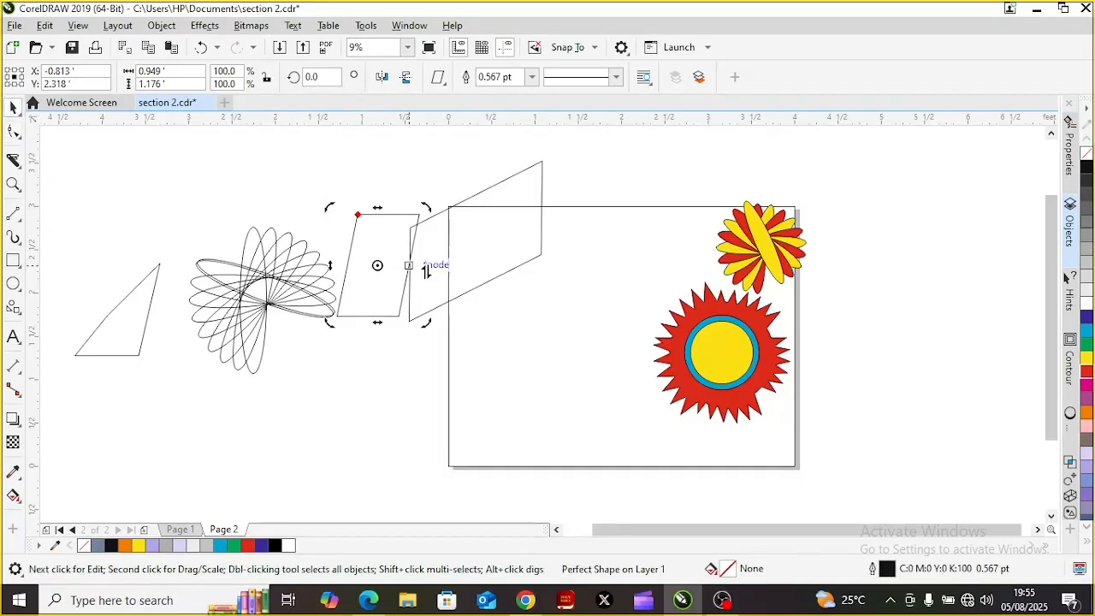
{"action": "mouse_move", "coordinate": [424, 265]}
{"action": "left_mouse_down"}
{"action": "mouse_move", "coordinate": [419, 244]}
{"action": "mouse_move", "coordinate": [423, 266]}
{"action": "left_mouse_up"}
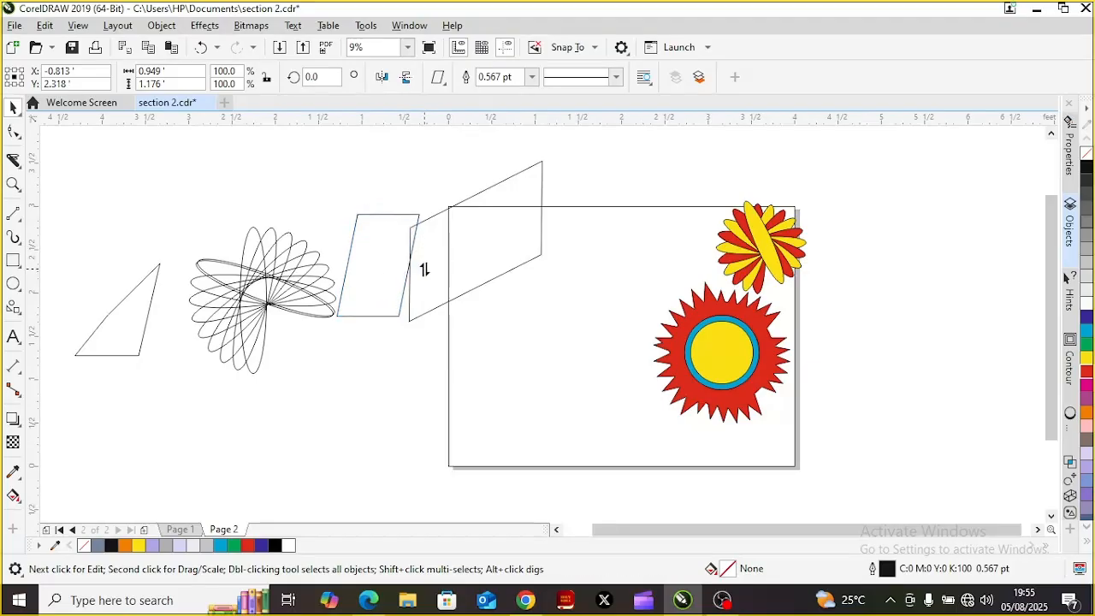
{"action": "left_click_drag", "start_coordinate": [327, 270], "coordinate": [417, 255]}
{"action": "left_click", "coordinate": [371, 257]}
{"action": "left_click", "coordinate": [397, 272]}
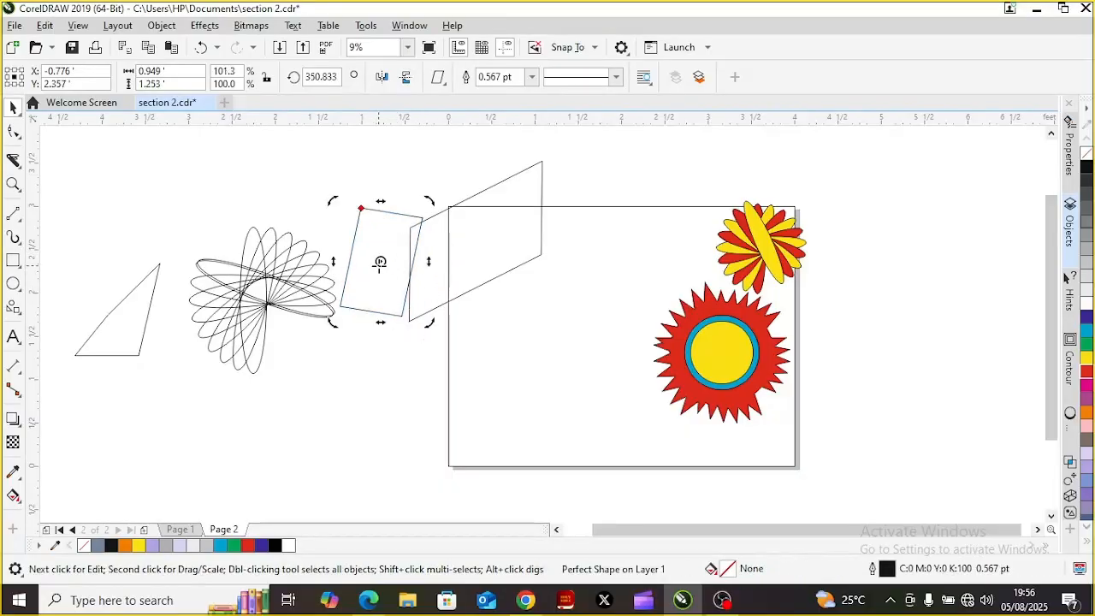
{"action": "left_click", "coordinate": [379, 263]}
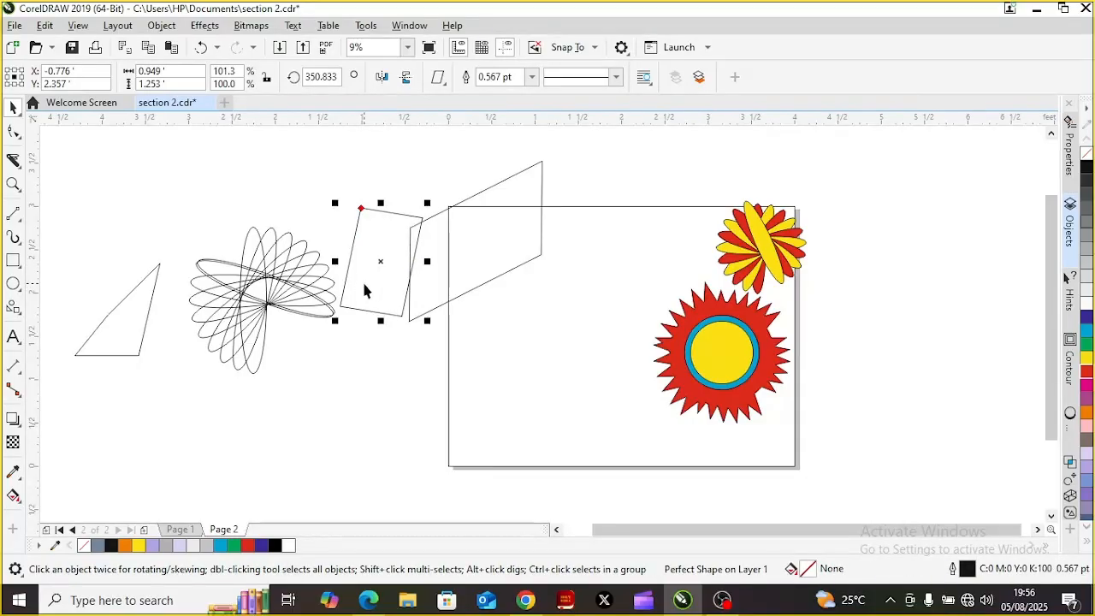
- Rotate the new parallelogram until nearly upright and move it against the large skewed shape, at about X -0.82 ft, Y 2.23 ft
{"action": "left_click", "coordinate": [365, 268]}
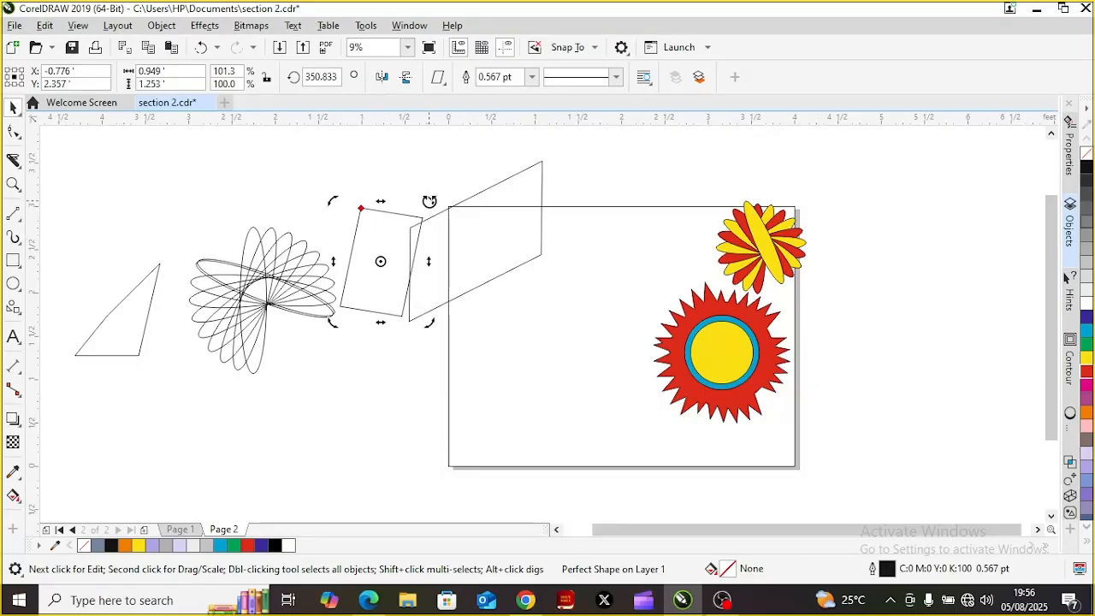
{"action": "left_click", "coordinate": [401, 177]}
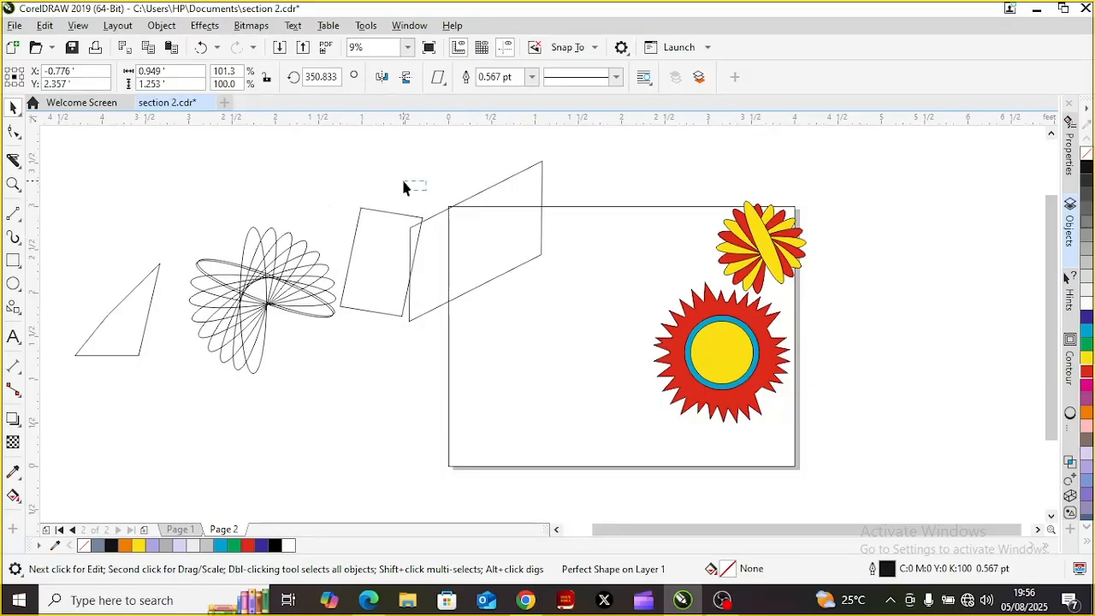
{"action": "left_click", "coordinate": [413, 244]}
{"action": "left_click", "coordinate": [388, 254]}
{"action": "left_click_drag", "start_coordinate": [428, 196], "coordinate": [420, 199]}
{"action": "left_click", "coordinate": [386, 254]}
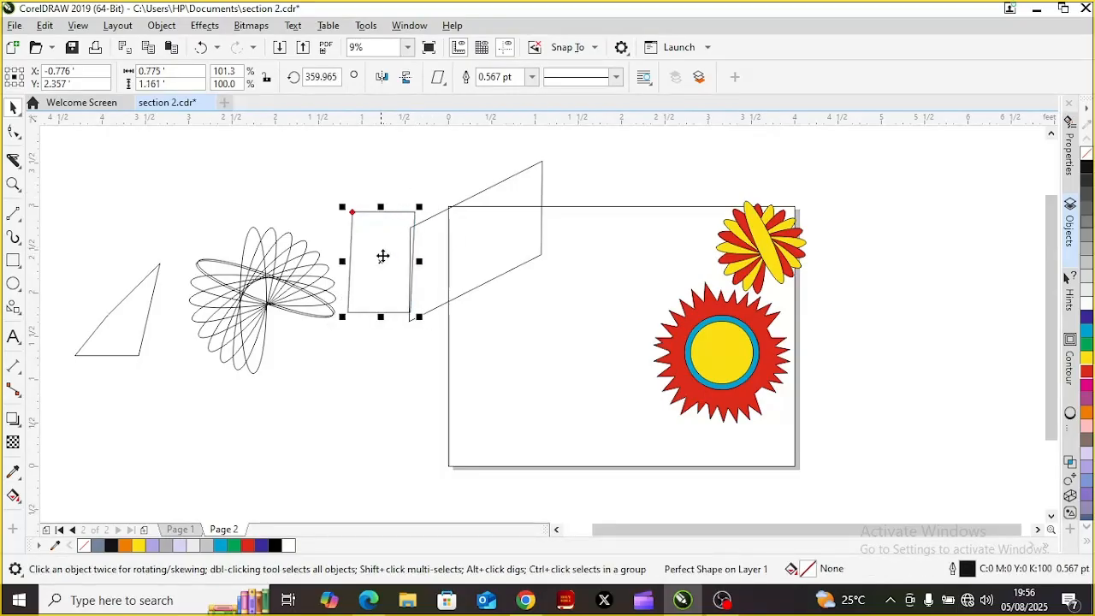
{"action": "mouse_move", "coordinate": [383, 254]}
{"action": "left_mouse_down"}
{"action": "mouse_move", "coordinate": [378, 285]}
{"action": "mouse_move", "coordinate": [378, 273]}
{"action": "left_mouse_up"}
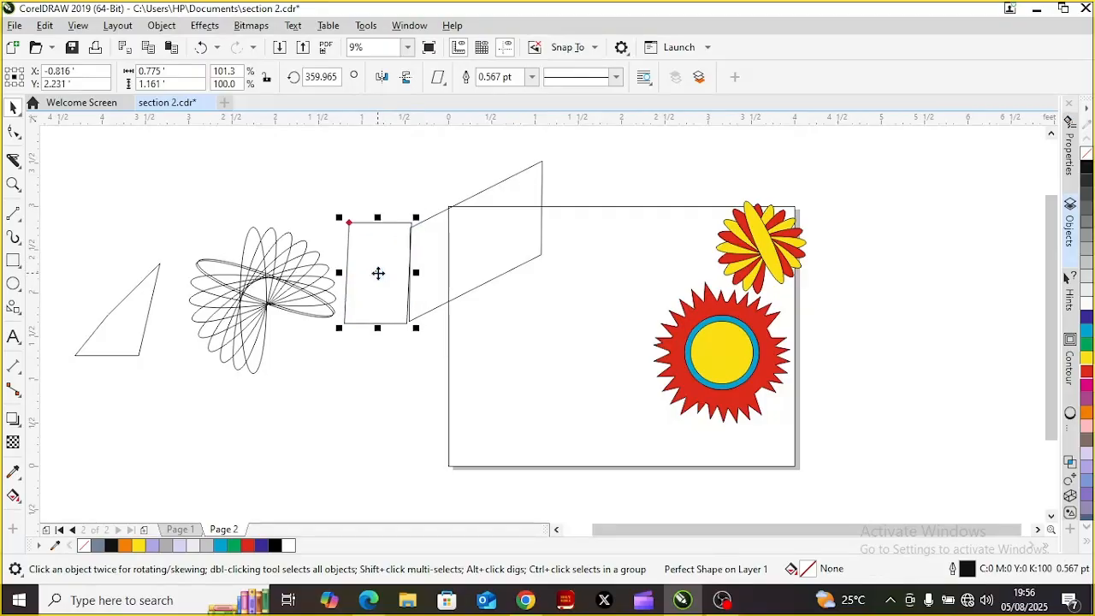
- Narrow the large skewed shape to about 0.41 ft wide and rotate it slightly clockwise to form the box's side face
{"action": "left_click", "coordinate": [517, 232]}
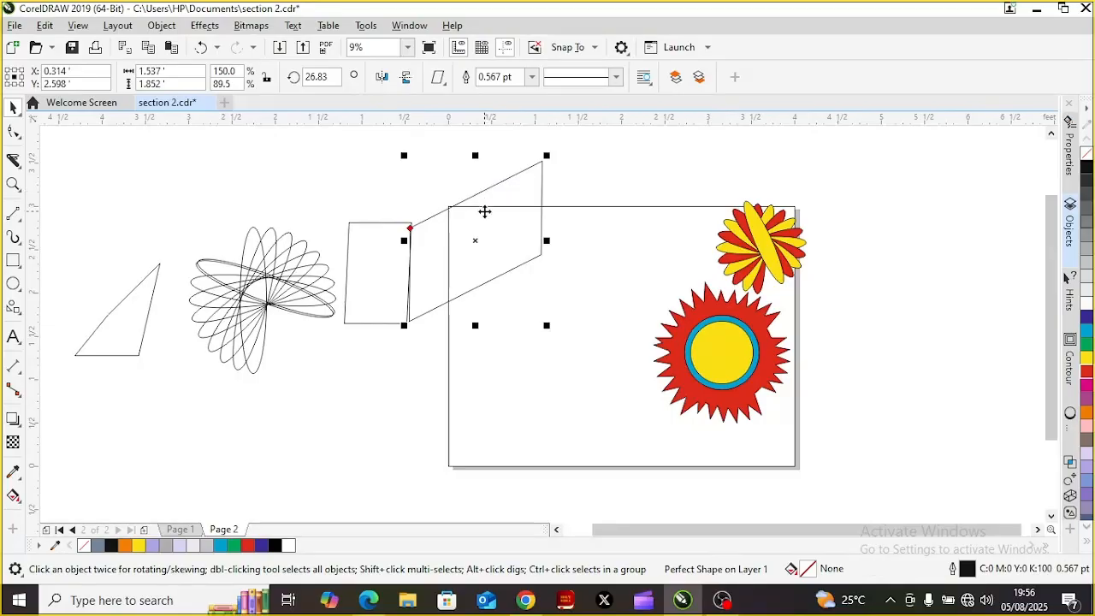
{"action": "left_click", "coordinate": [487, 213]}
{"action": "left_click", "coordinate": [481, 225]}
{"action": "left_click_drag", "start_coordinate": [543, 239], "coordinate": [484, 282]}
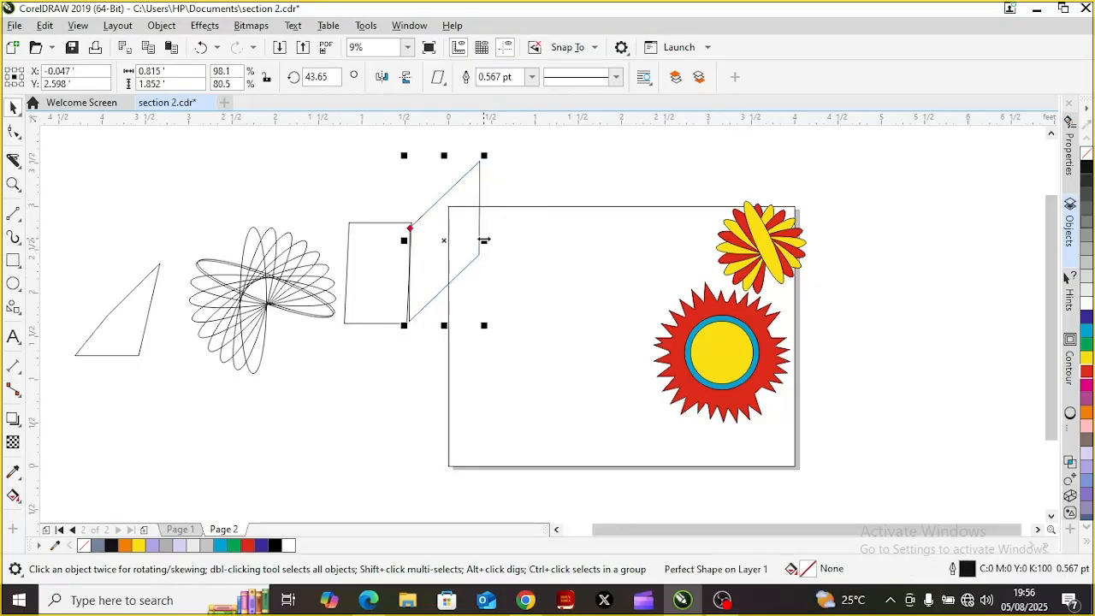
{"action": "left_click_drag", "start_coordinate": [484, 241], "coordinate": [443, 239]}
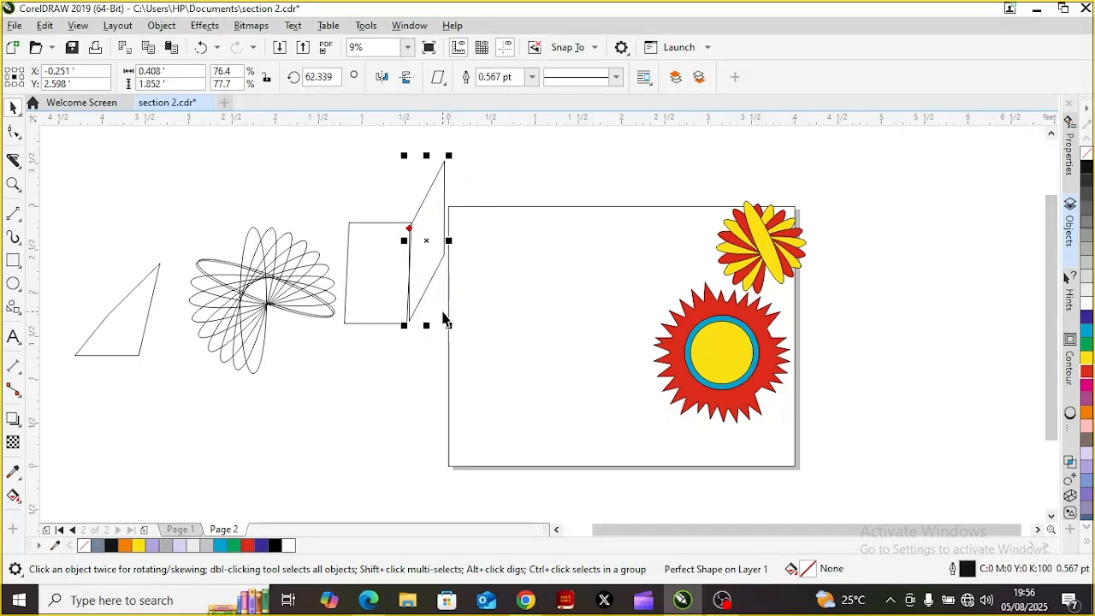
{"action": "left_click", "coordinate": [425, 246]}
{"action": "left_click_drag", "start_coordinate": [454, 327], "coordinate": [445, 335]}
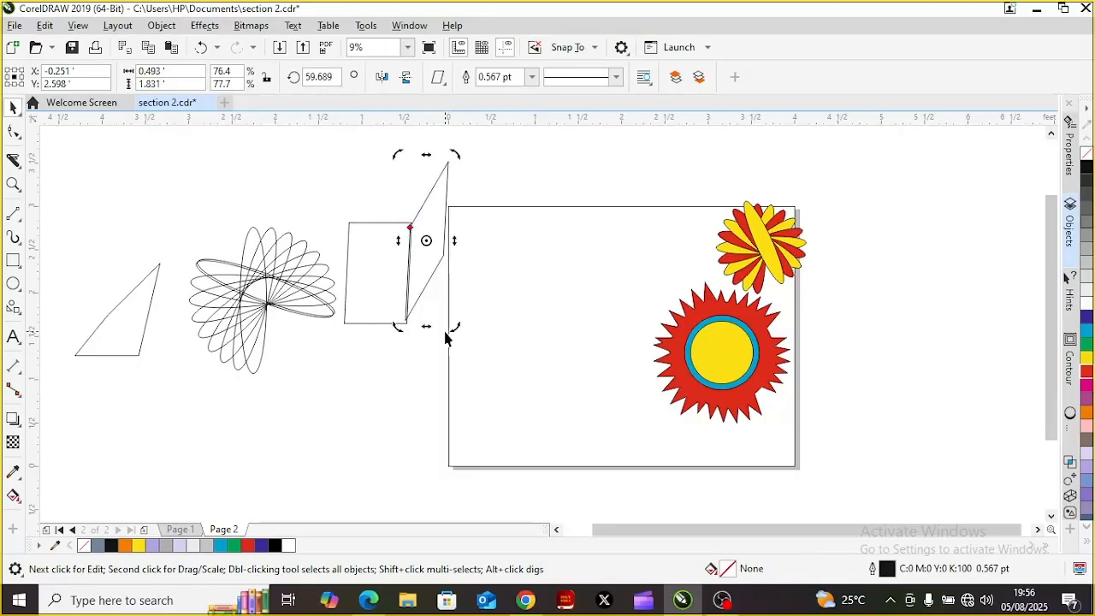
- Fill the upright front parallelogram with yellow
{"action": "left_click", "coordinate": [383, 289]}
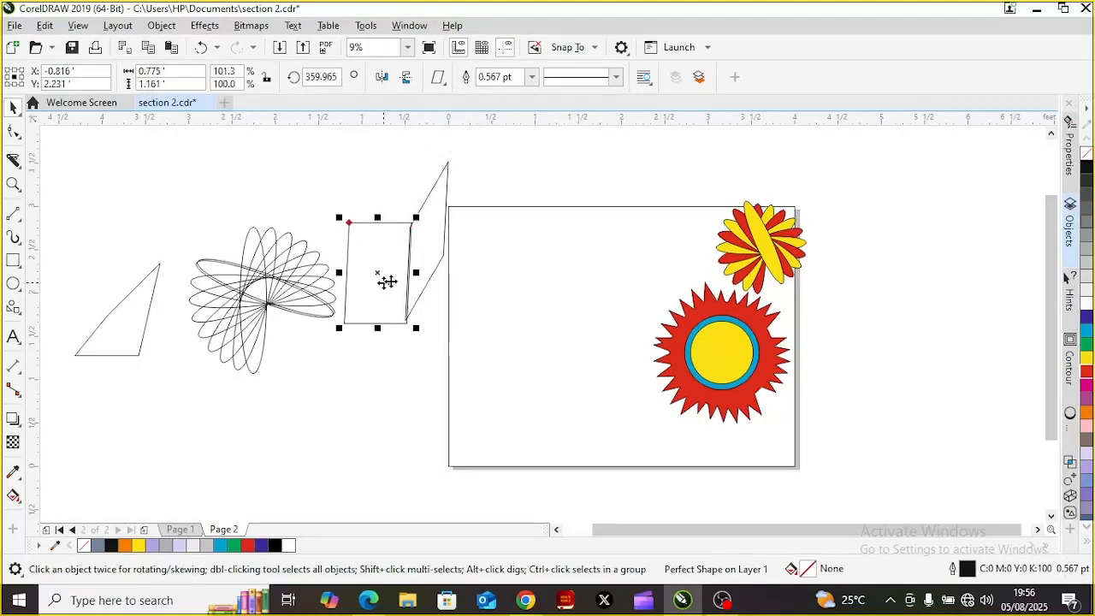
{"action": "left_click", "coordinate": [1086, 358]}
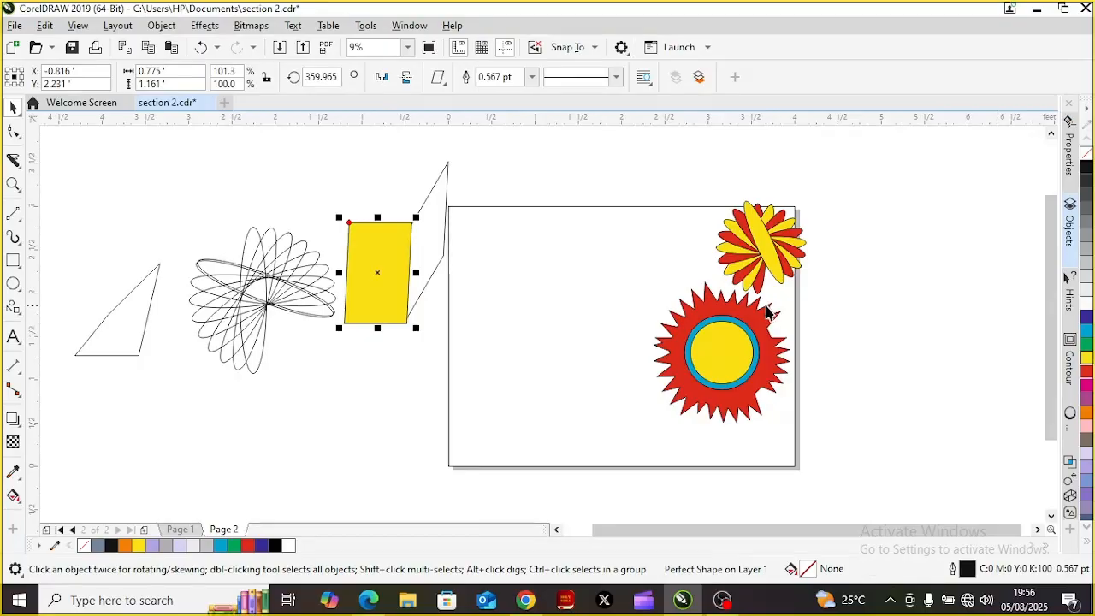
- Fill the unfilled slanted parallelogram beside the yellow rectangle with orange
{"action": "left_click", "coordinate": [443, 255]}
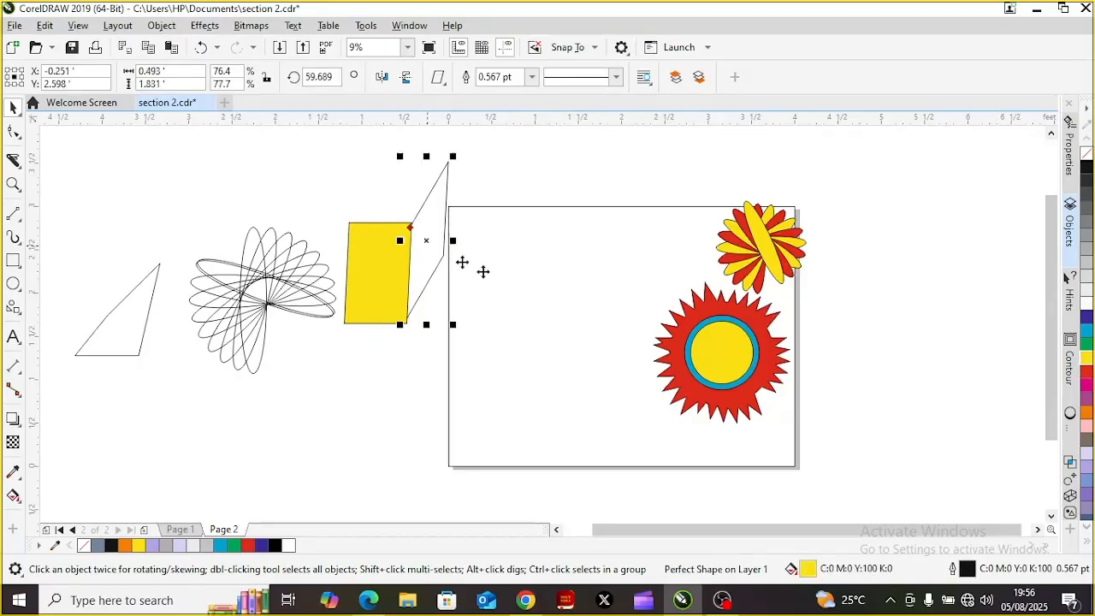
{"action": "left_click", "coordinate": [1086, 374]}
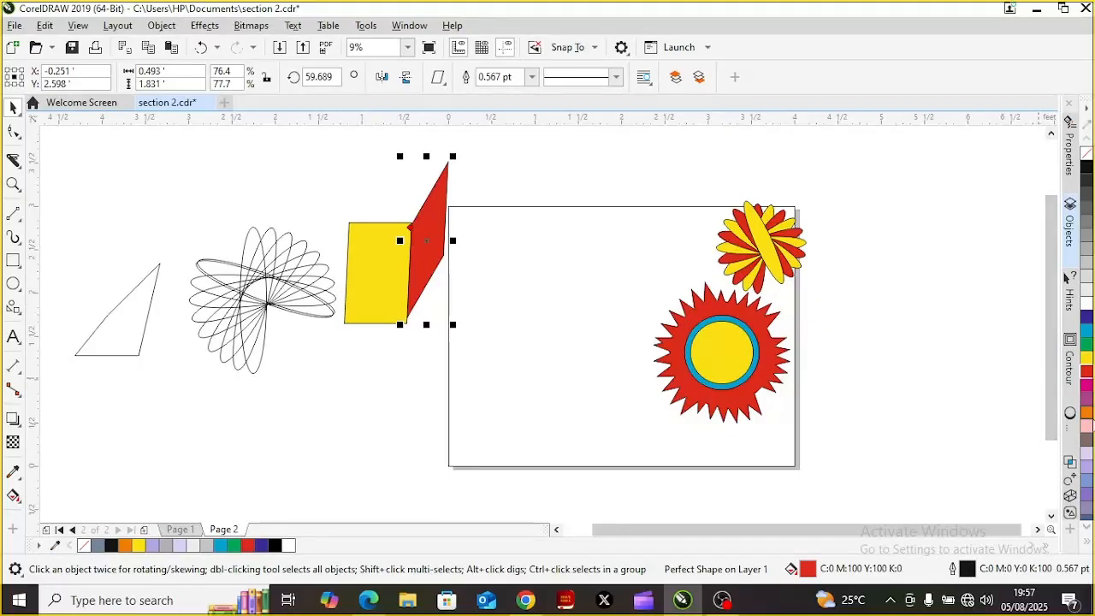
{"action": "left_click", "coordinate": [1086, 414]}
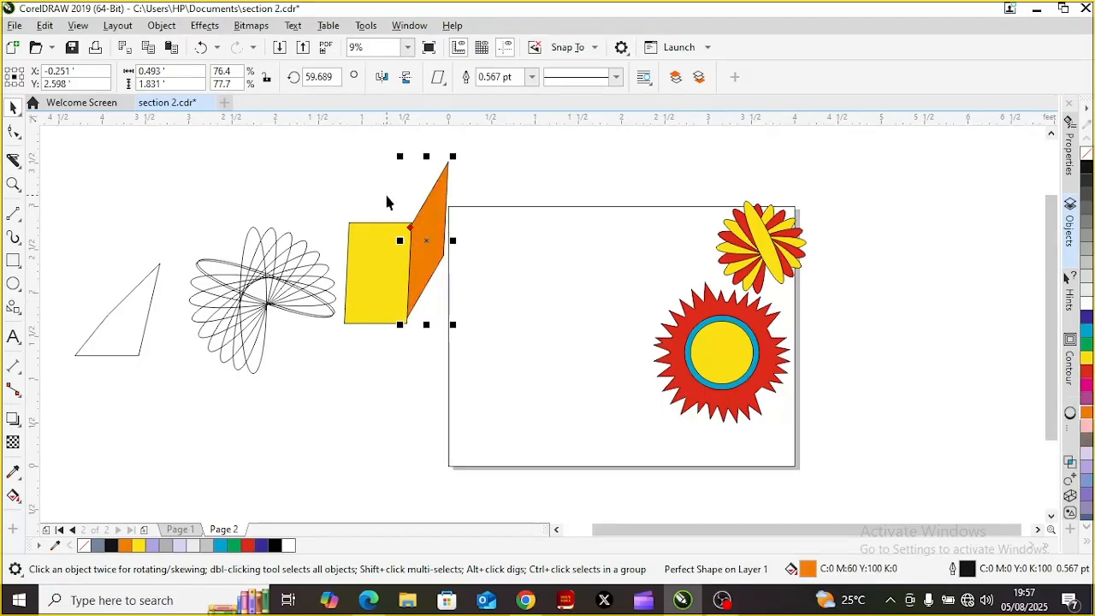
- Group the yellow rectangle with the orange parallelogram and make a copy of the group beside it
{"action": "left_click_drag", "start_coordinate": [308, 158], "coordinate": [342, 224]}
{"action": "left_click_drag", "start_coordinate": [340, 162], "coordinate": [456, 361]}
{"action": "right_click", "coordinate": [399, 261]}
{"action": "left_click", "coordinate": [484, 211]}
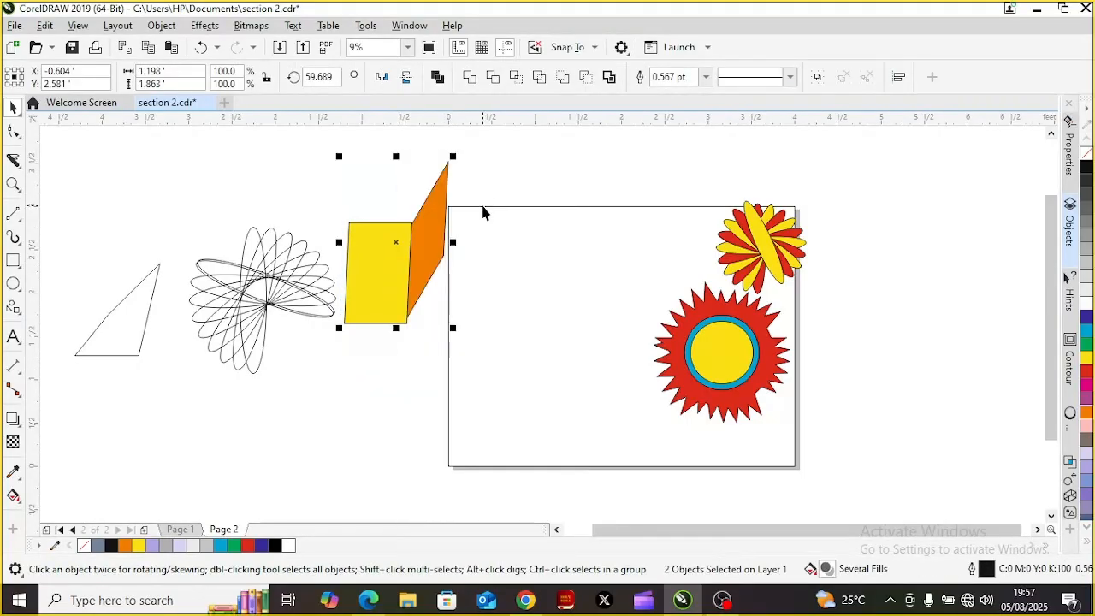
{"action": "left_click_drag", "start_coordinate": [384, 244], "coordinate": [429, 261]}
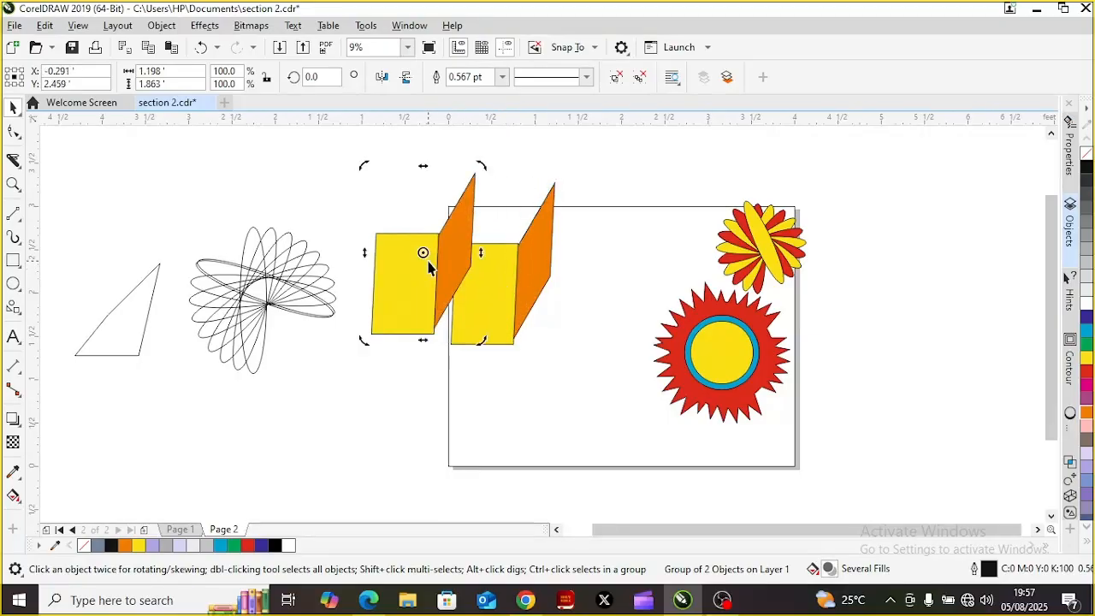
- Rotate the outer copy of the group to about 156° and place it on top of the other copy as a roof
{"action": "left_click", "coordinate": [428, 261]}
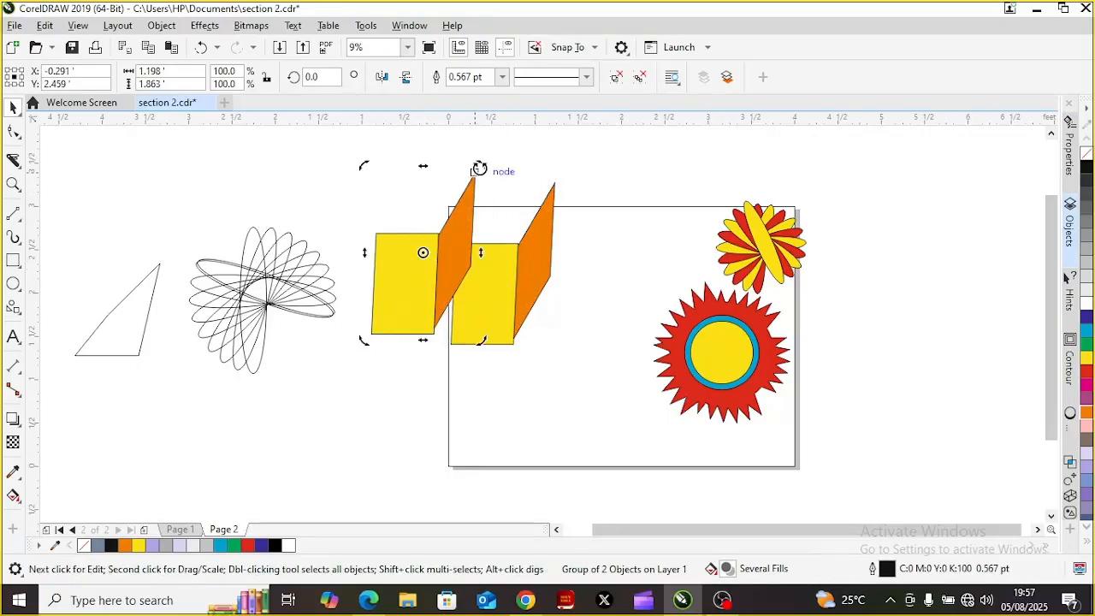
{"action": "left_click_drag", "start_coordinate": [478, 168], "coordinate": [396, 351]}
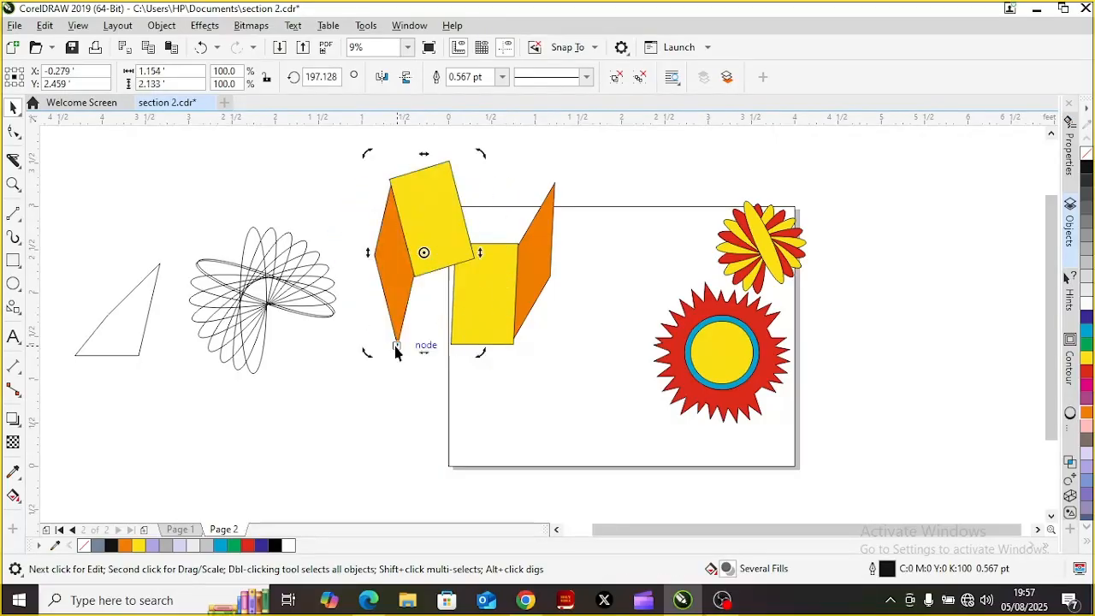
{"action": "left_click_drag", "start_coordinate": [403, 257], "coordinate": [445, 244]}
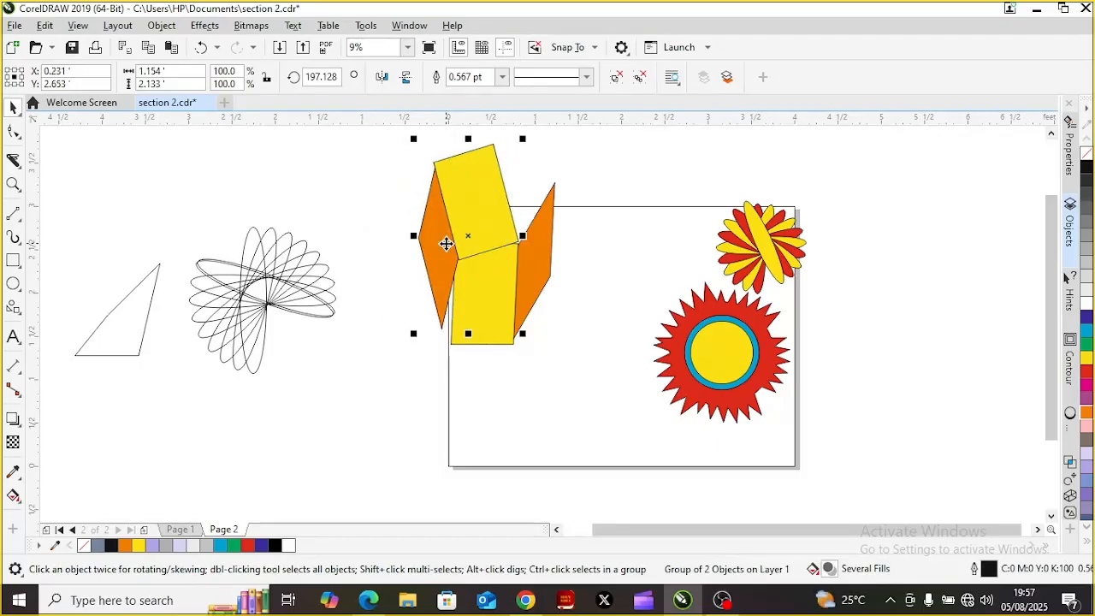
{"action": "left_click", "coordinate": [491, 216]}
{"action": "left_click_drag", "start_coordinate": [522, 133], "coordinate": [549, 214]}
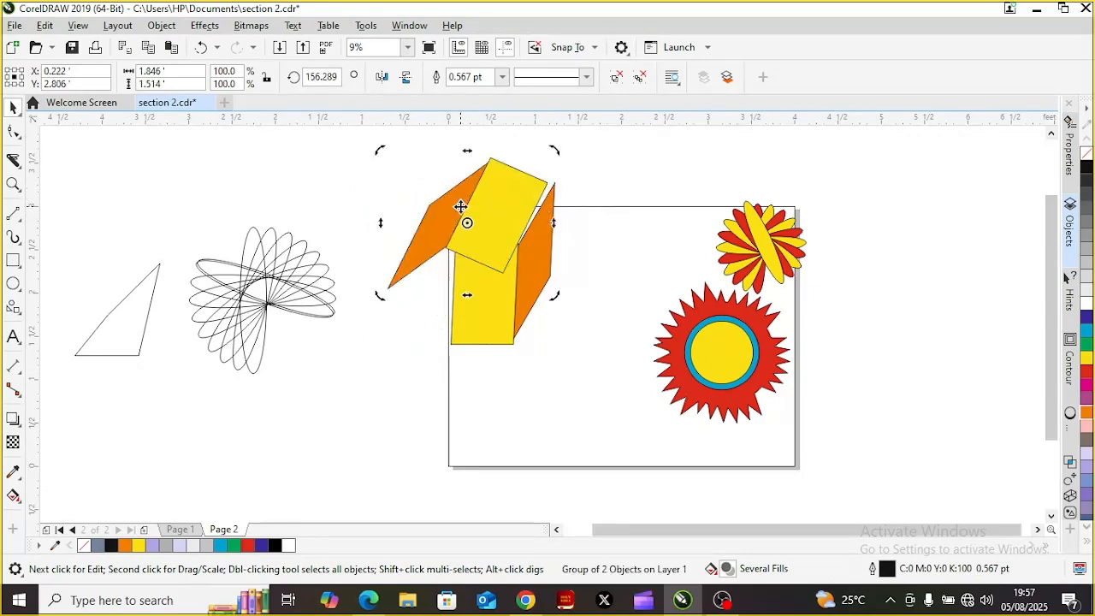
{"action": "left_click_drag", "start_coordinate": [473, 208], "coordinate": [476, 209]}
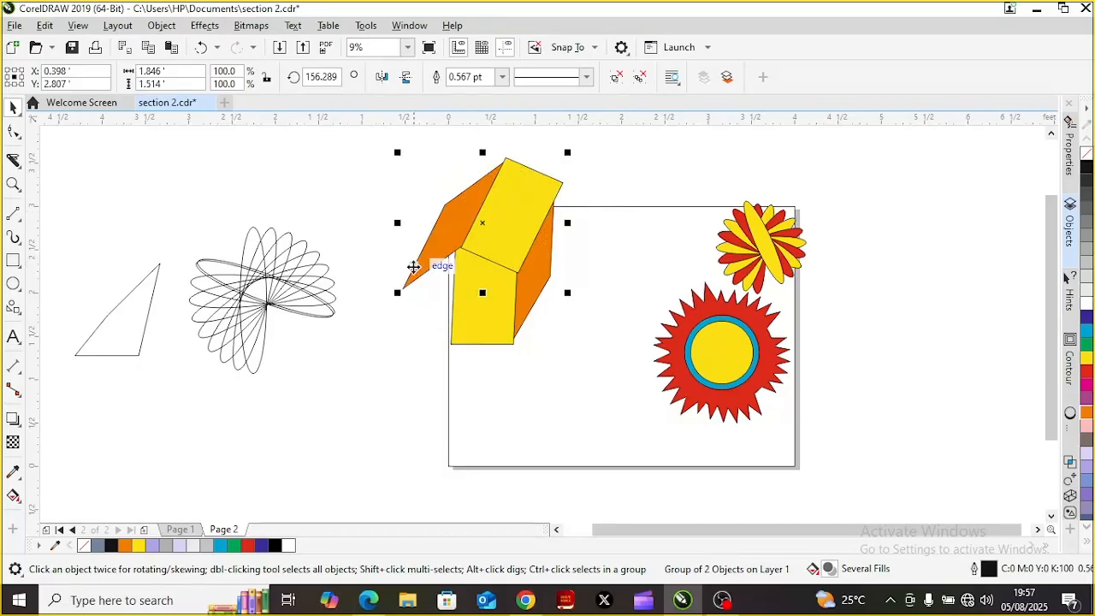
- Shift the roof group slightly and rotate it to about 151° so it sits against the upright group
{"action": "left_click", "coordinate": [471, 212]}
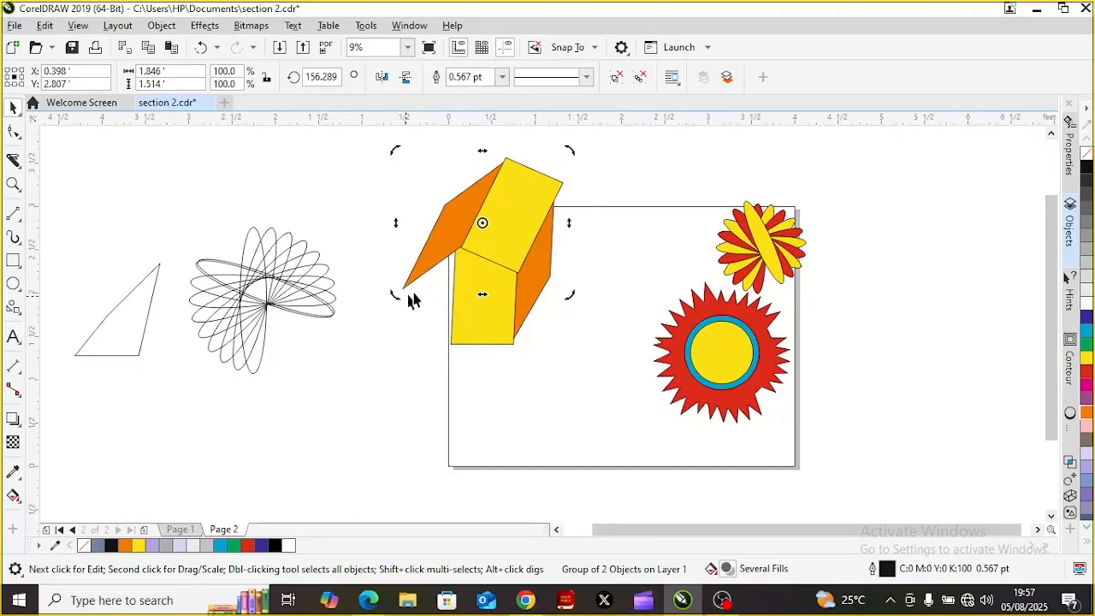
{"action": "mouse_move", "coordinate": [498, 240]}
{"action": "left_mouse_down"}
{"action": "mouse_move", "coordinate": [488, 243]}
{"action": "mouse_move", "coordinate": [492, 235]}
{"action": "left_mouse_up"}
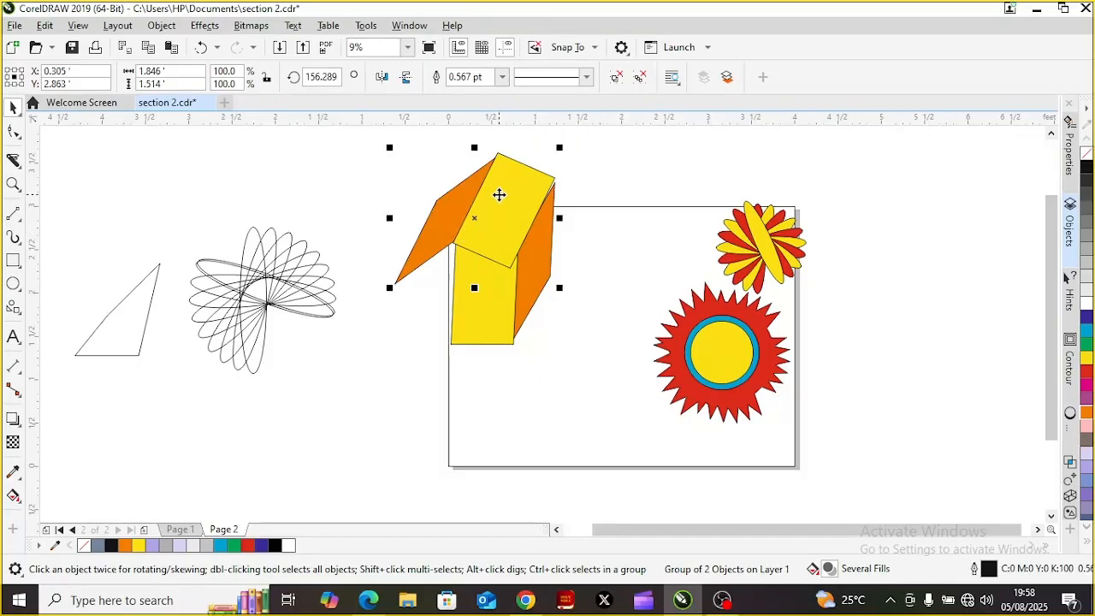
{"action": "left_click_drag", "start_coordinate": [523, 168], "coordinate": [522, 169]}
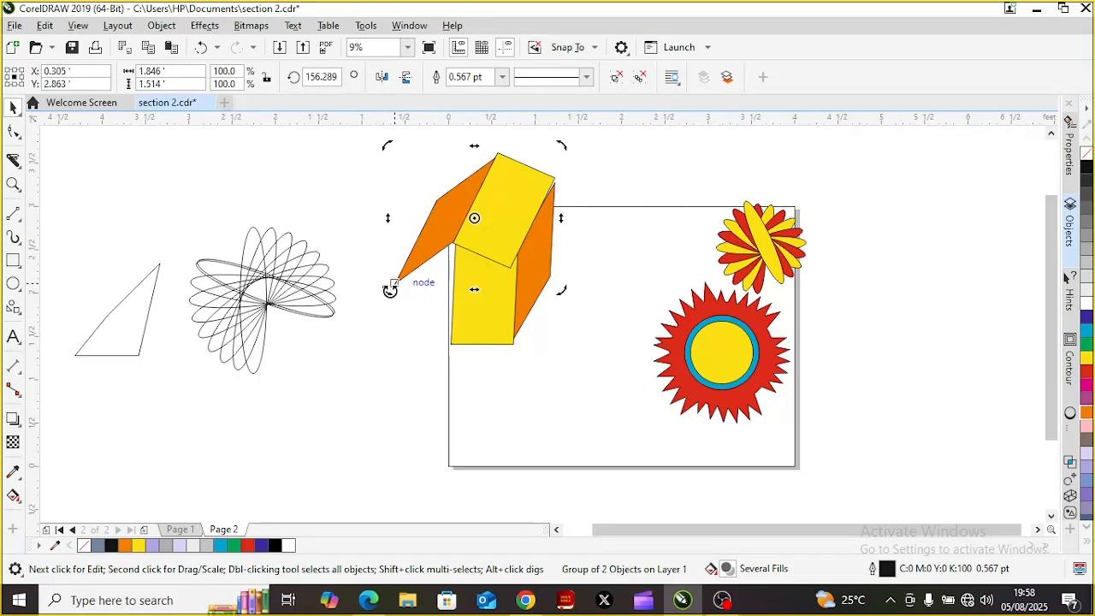
{"action": "left_click", "coordinate": [586, 142]}
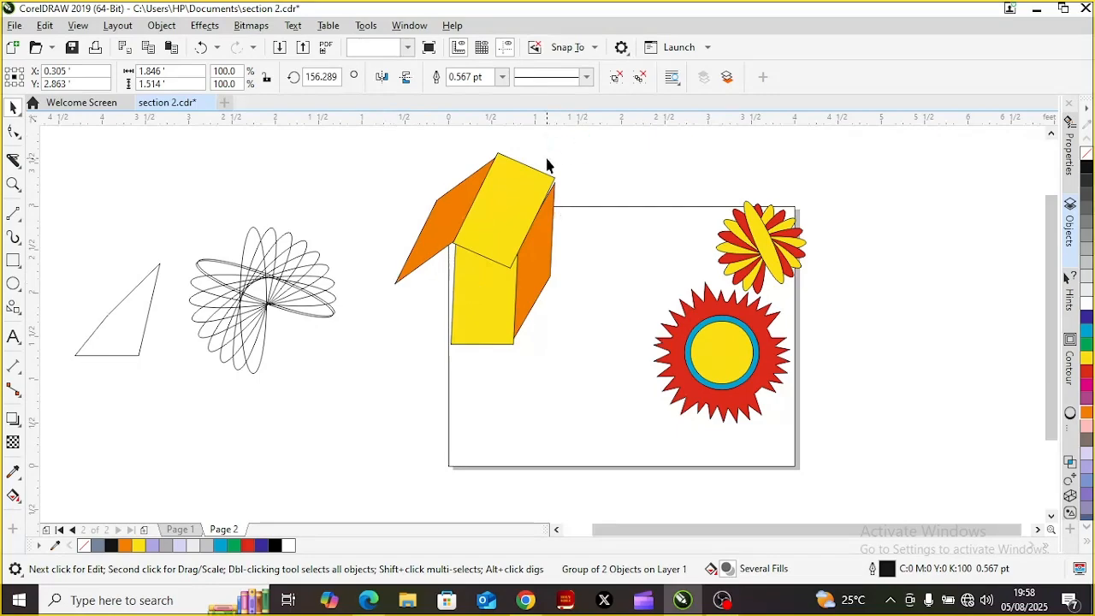
{"action": "left_click", "coordinate": [527, 183]}
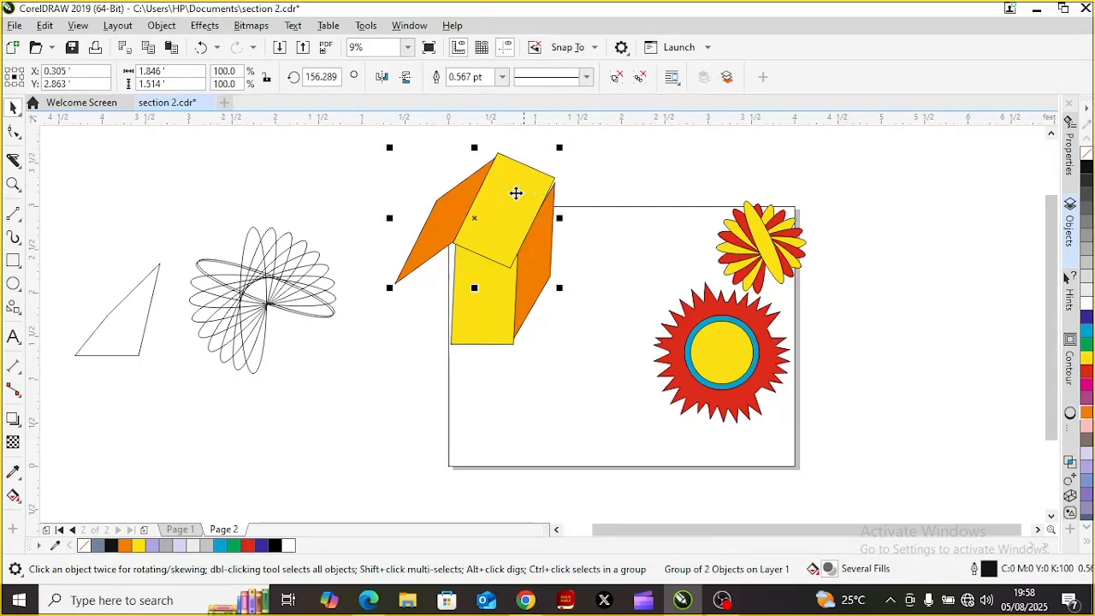
{"action": "left_click", "coordinate": [519, 186]}
{"action": "left_click_drag", "start_coordinate": [560, 142], "coordinate": [569, 152]}
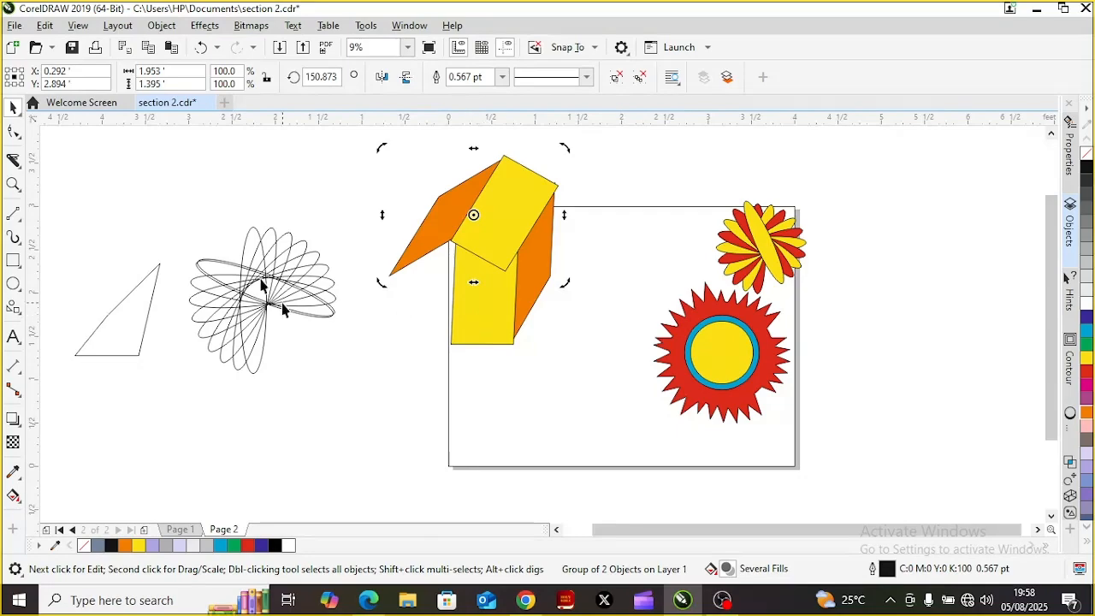
- Draw a wall rectangle about 0.455 by 0.951 ft under the orange roof side and a small door-handle rectangle about 0.113 by 0.034 ft
{"action": "left_click", "coordinate": [13, 262]}
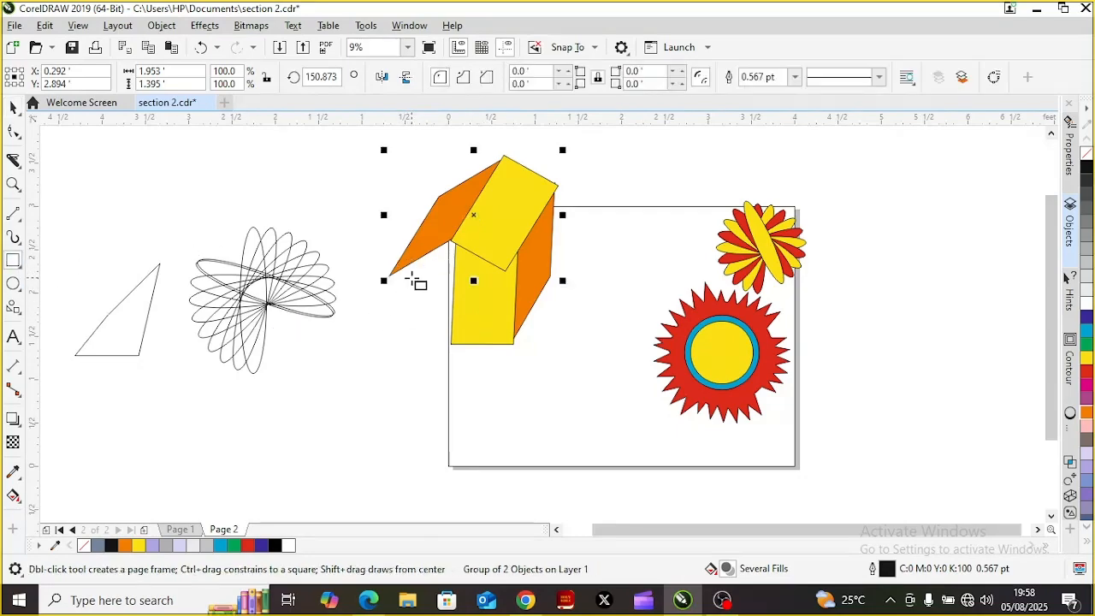
{"action": "left_click_drag", "start_coordinate": [411, 269], "coordinate": [449, 344]}
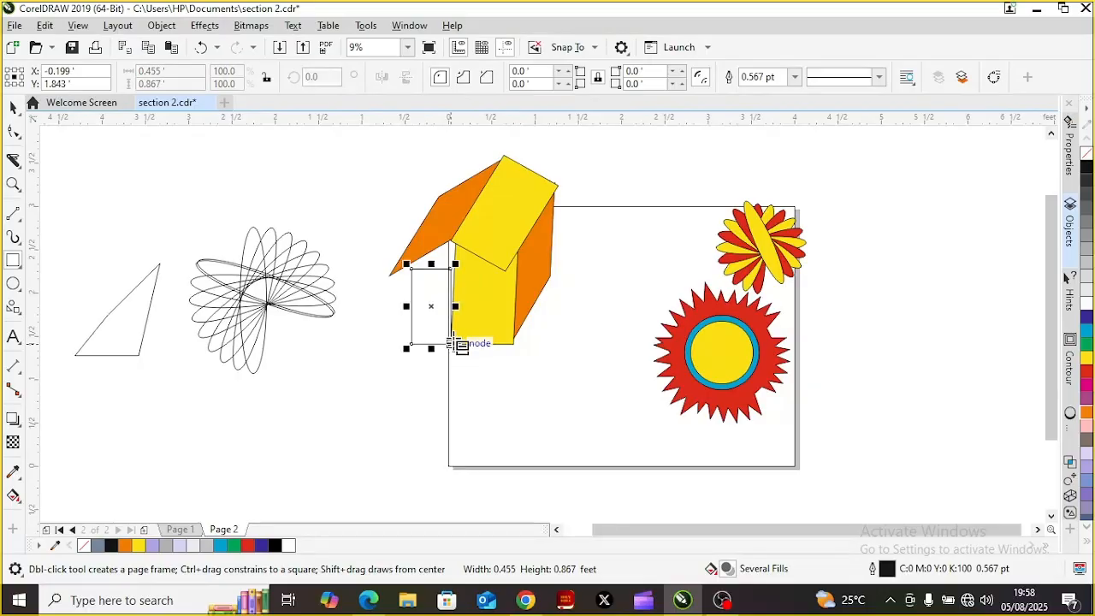
{"action": "mouse_move", "coordinate": [431, 263]}
{"action": "left_mouse_down"}
{"action": "mouse_move", "coordinate": [432, 247]}
{"action": "mouse_move", "coordinate": [431, 257]}
{"action": "left_mouse_up"}
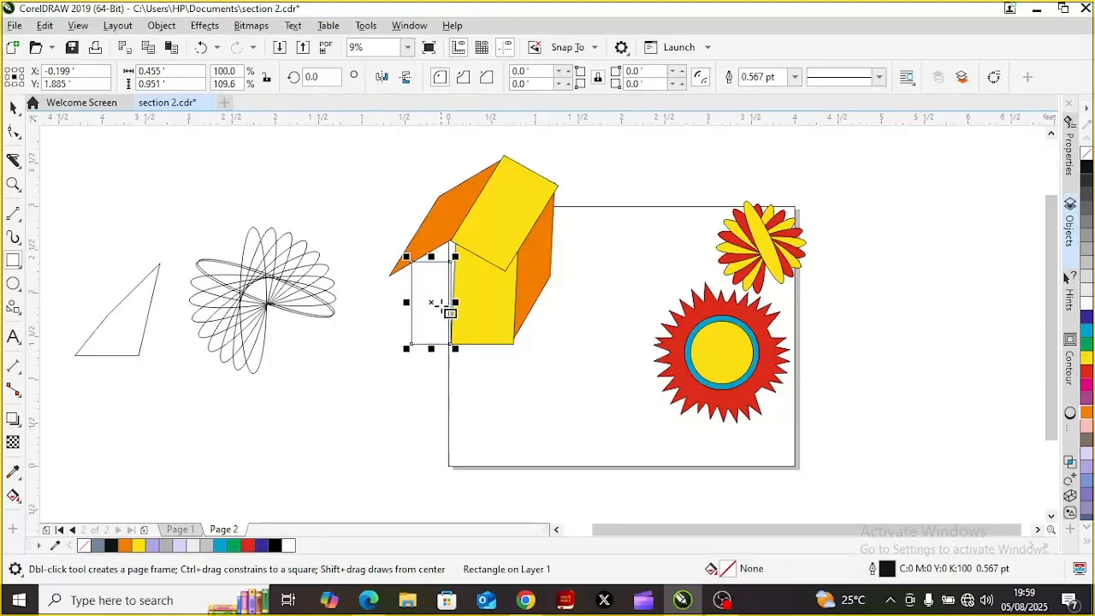
{"action": "left_click_drag", "start_coordinate": [441, 303], "coordinate": [451, 305]}
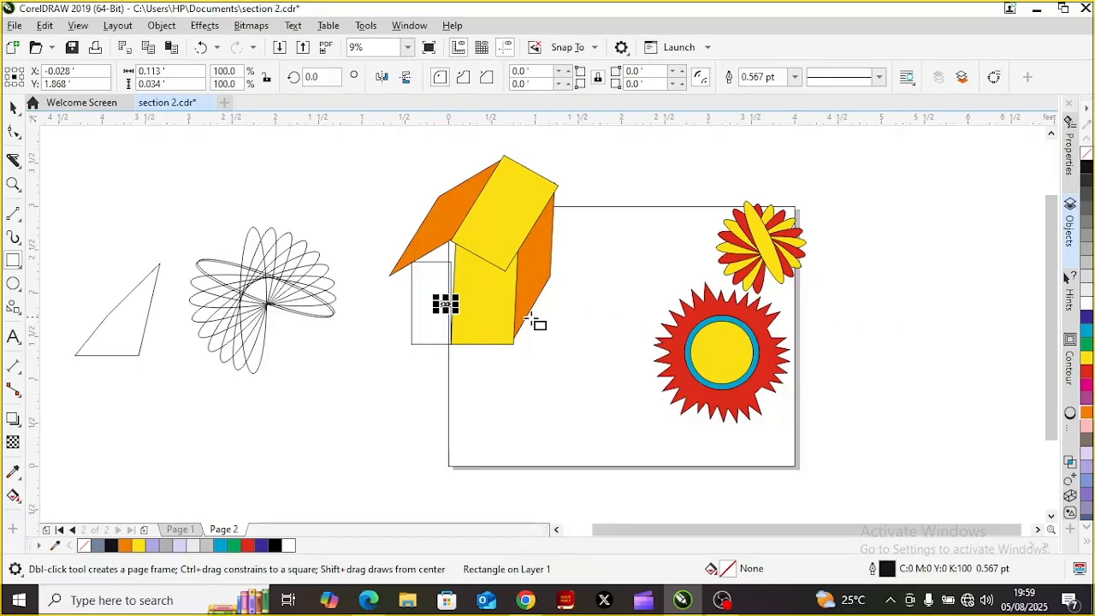
- Fill the new wall rectangle under the orange roof side with yellow
{"action": "left_click", "coordinate": [13, 109]}
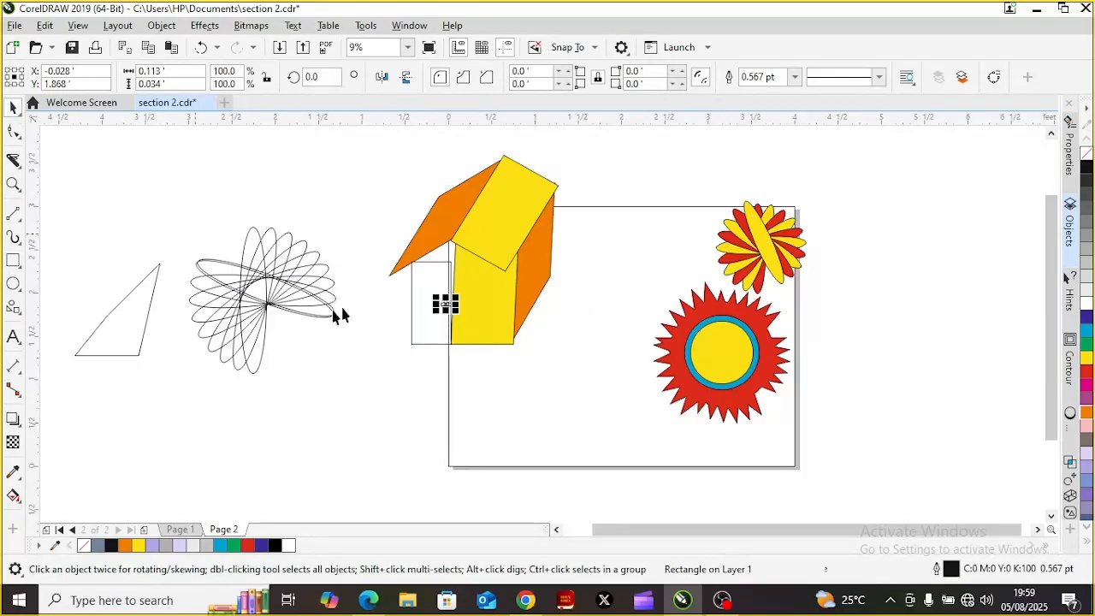
{"action": "left_click", "coordinate": [423, 329]}
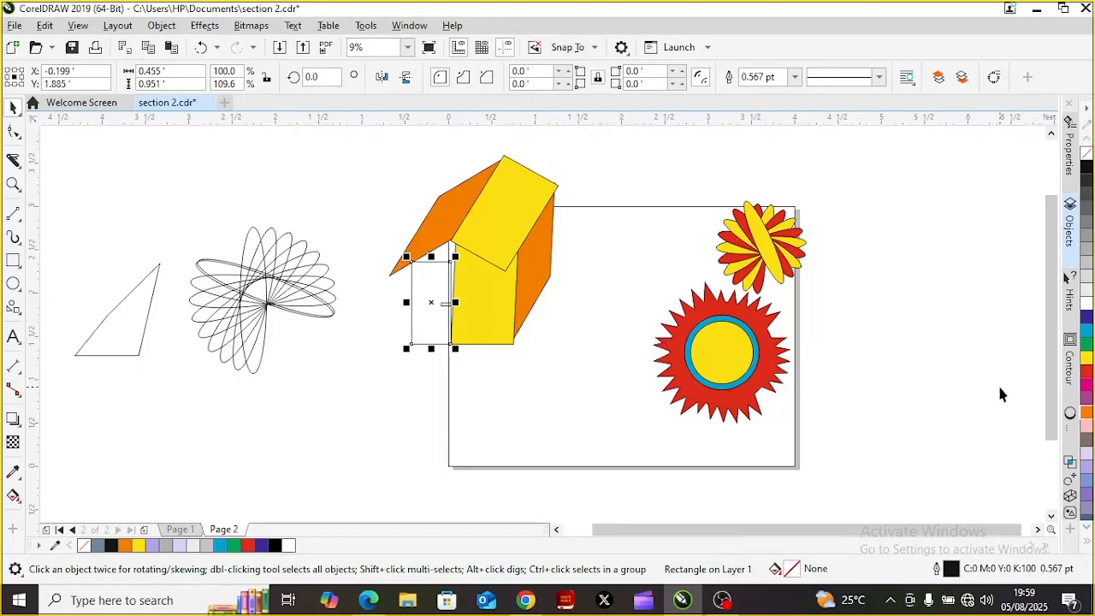
{"action": "left_click", "coordinate": [1087, 360]}
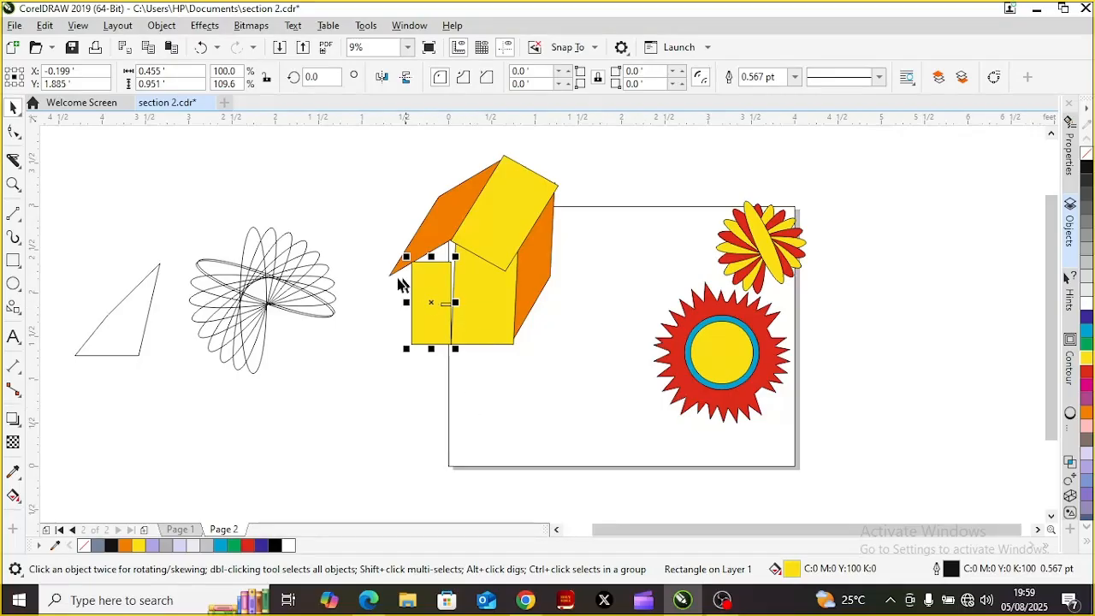
- Draw a small window rectangle on each yellow front wall, the right-hand one about 0.182 by 0.297 ft
{"action": "left_click", "coordinate": [13, 261]}
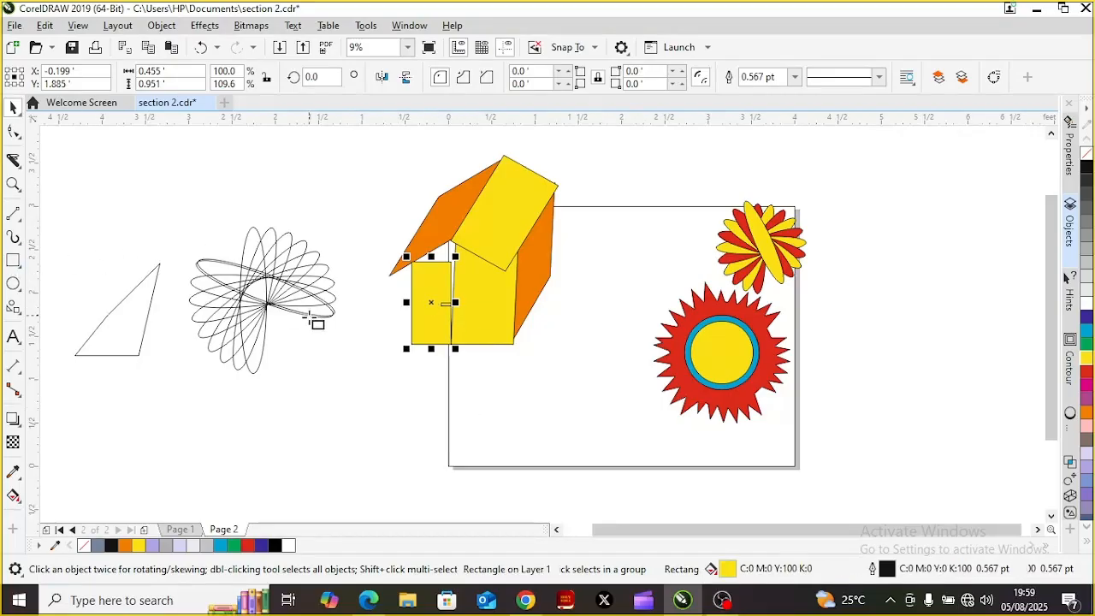
{"action": "left_click_drag", "start_coordinate": [412, 276], "coordinate": [435, 305]}
{"action": "left_click_drag", "start_coordinate": [497, 279], "coordinate": [515, 305]}
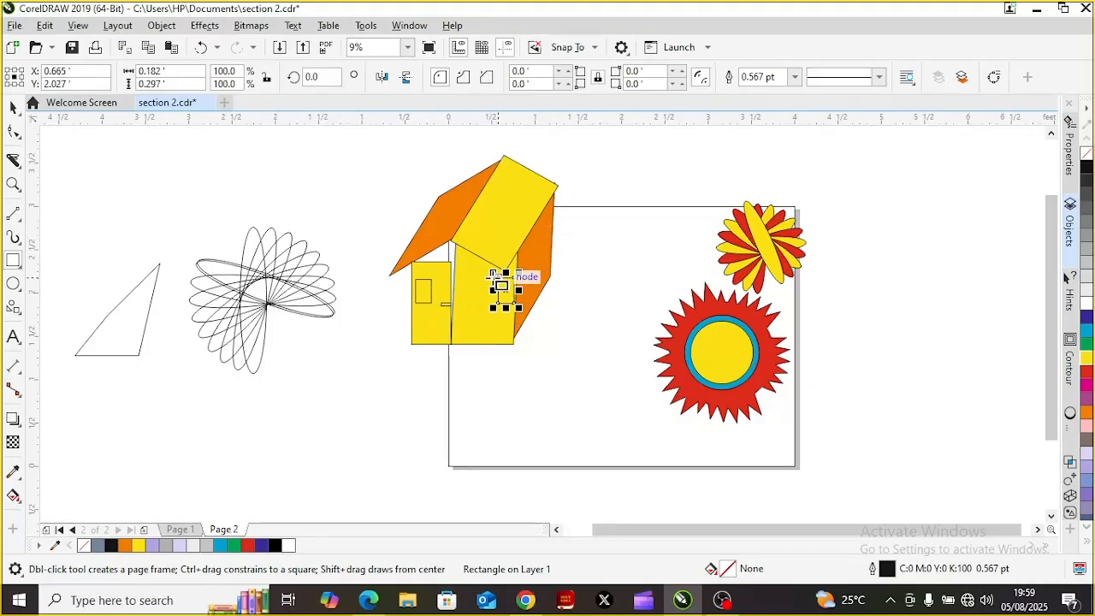
{"action": "left_click_drag", "start_coordinate": [495, 275], "coordinate": [511, 301]}
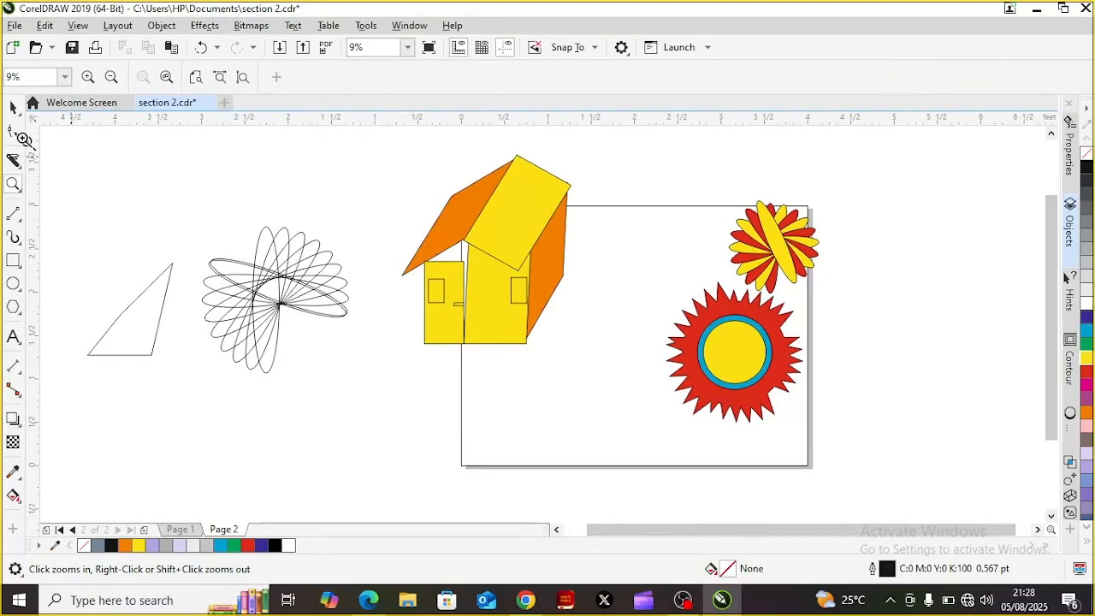
- Convert the narrow yellow wall rectangle under the orange roof side to curves
{"action": "left_click", "coordinate": [12, 108]}
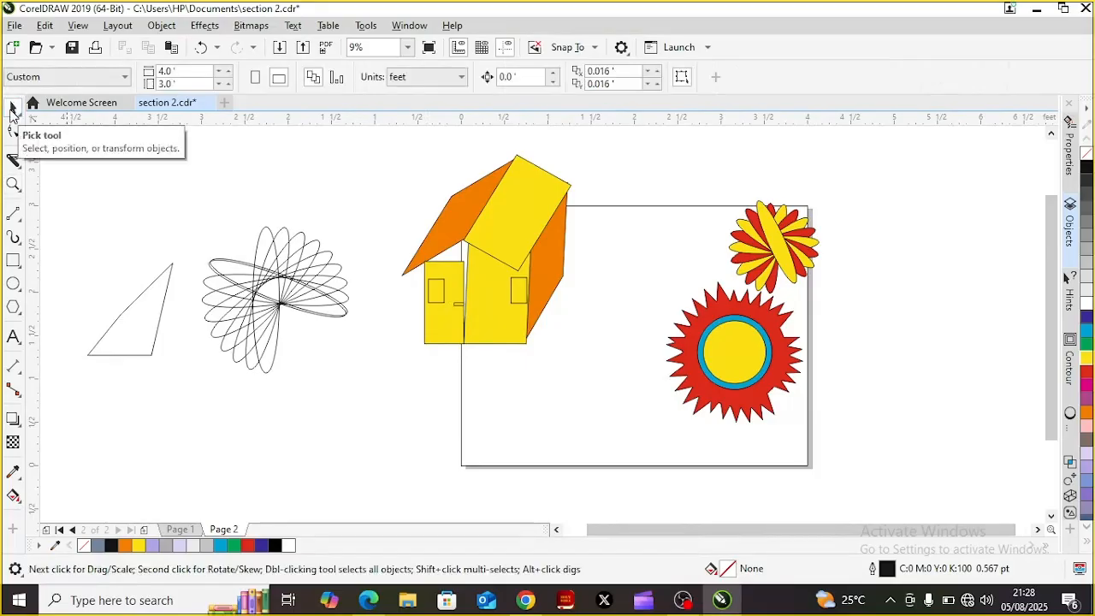
{"action": "left_click", "coordinate": [455, 300]}
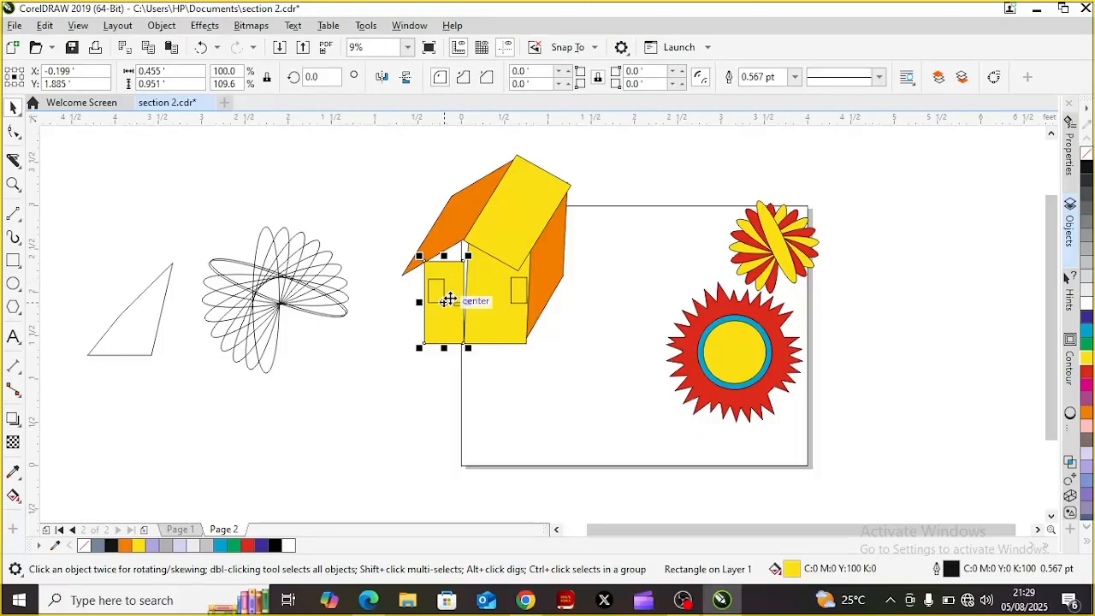
{"action": "left_click", "coordinate": [448, 299]}
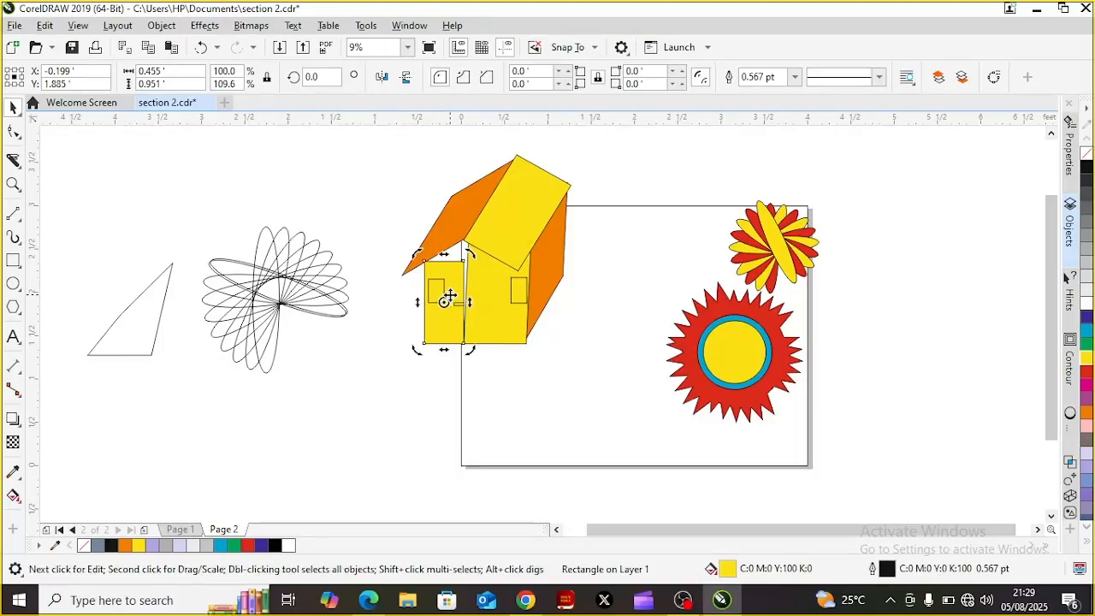
{"action": "left_click", "coordinate": [444, 301]}
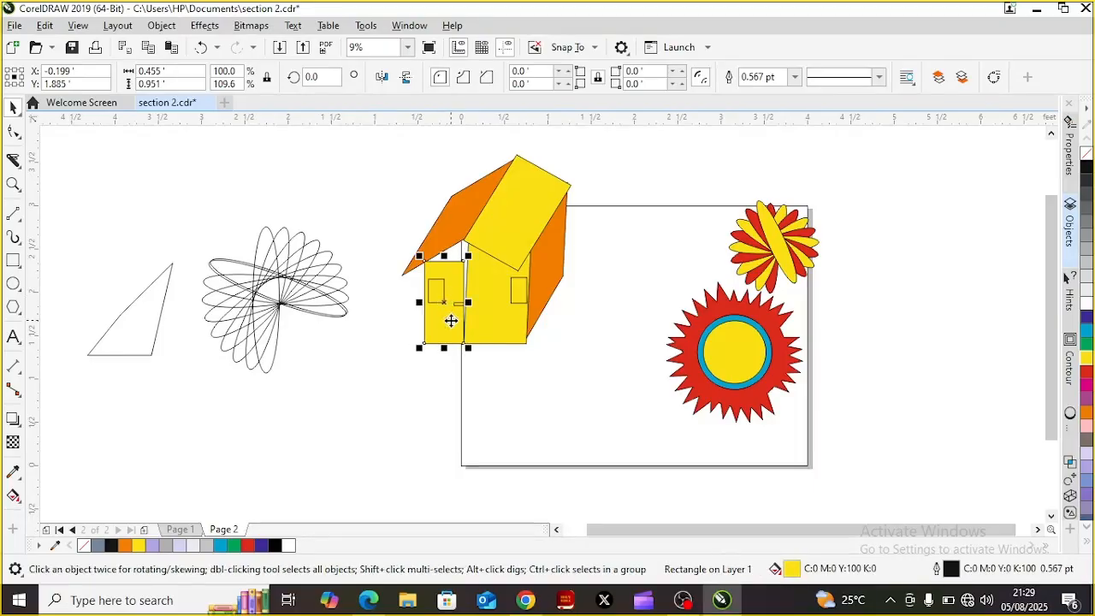
{"action": "right_click", "coordinate": [450, 321]}
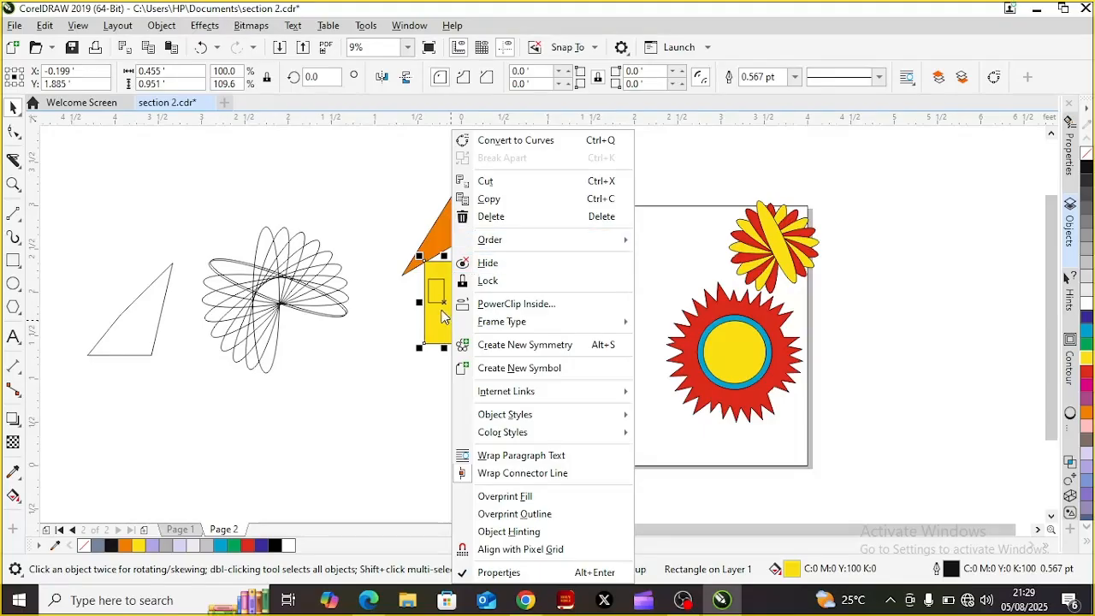
{"action": "left_click", "coordinate": [510, 141]}
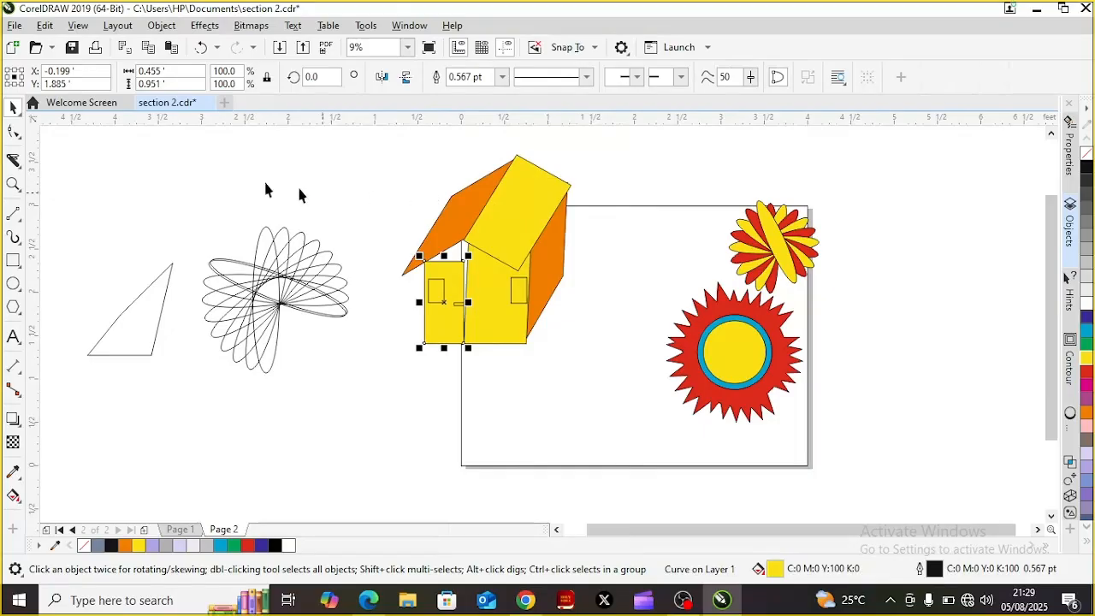
- Raise the narrow wall's upper-right node to the roof's lower corner with the Shape tool, and undo the accidental node deletion
{"action": "left_click", "coordinate": [13, 135]}
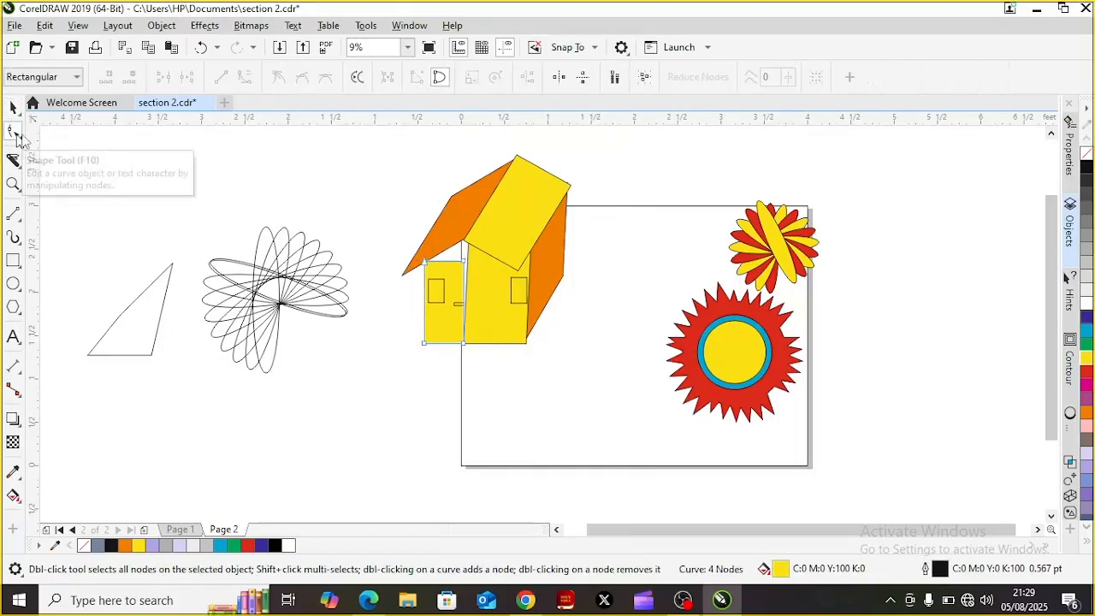
{"action": "left_click_drag", "start_coordinate": [464, 265], "coordinate": [464, 240]}
{"action": "double_click", "coordinate": [464, 239]}
{"action": "left_click", "coordinate": [465, 239]}
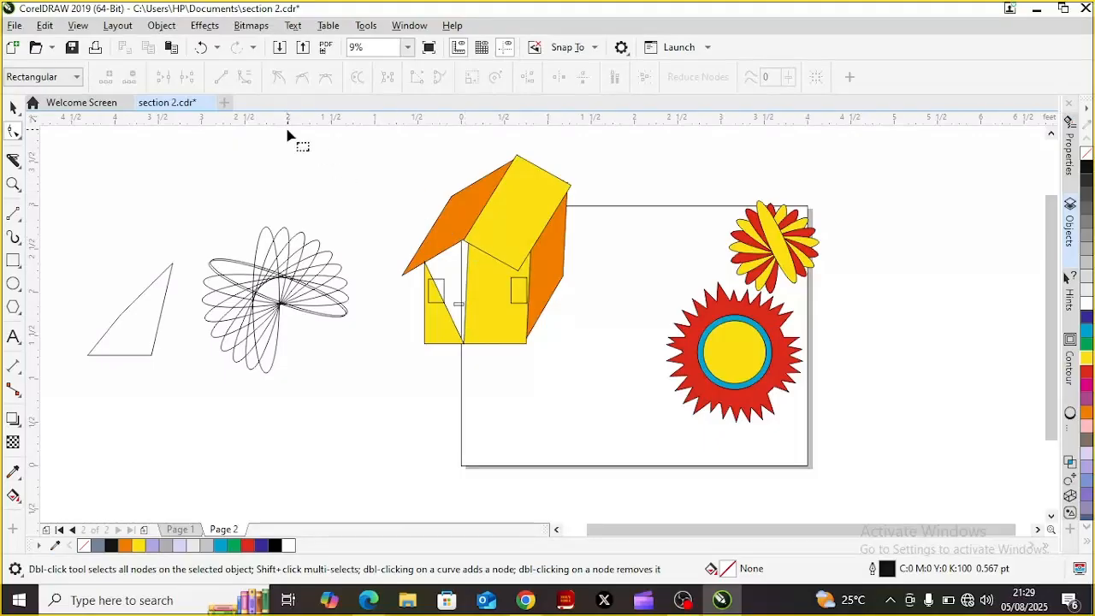
{"action": "left_click", "coordinate": [201, 47]}
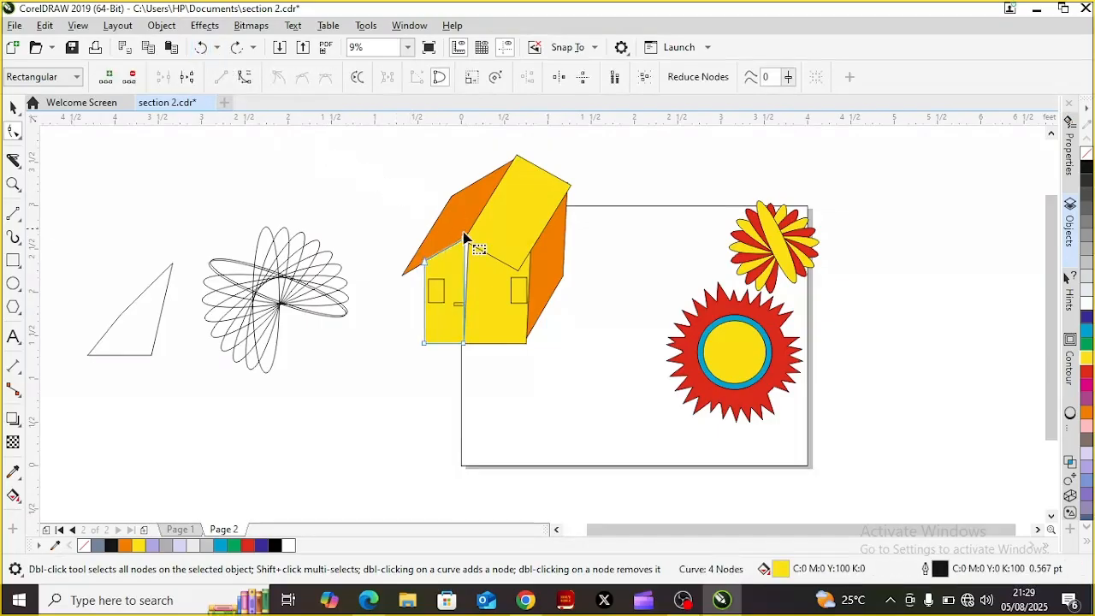
- Nudge the narrow wall's upper-right node slightly upward to meet the roof corner, and finish node editing
{"action": "left_click_drag", "start_coordinate": [467, 243], "coordinate": [467, 238]}
{"action": "left_click", "coordinate": [14, 109]}
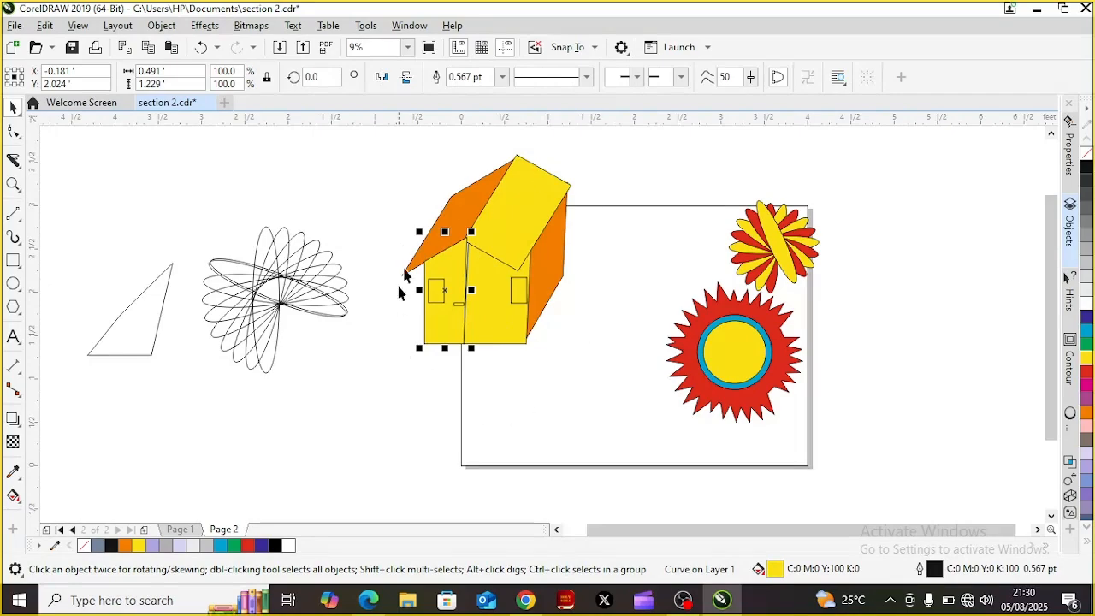
- Open Page 1 and examine its existing artwork, including the objects around and below the page
{"action": "left_click", "coordinate": [179, 529]}
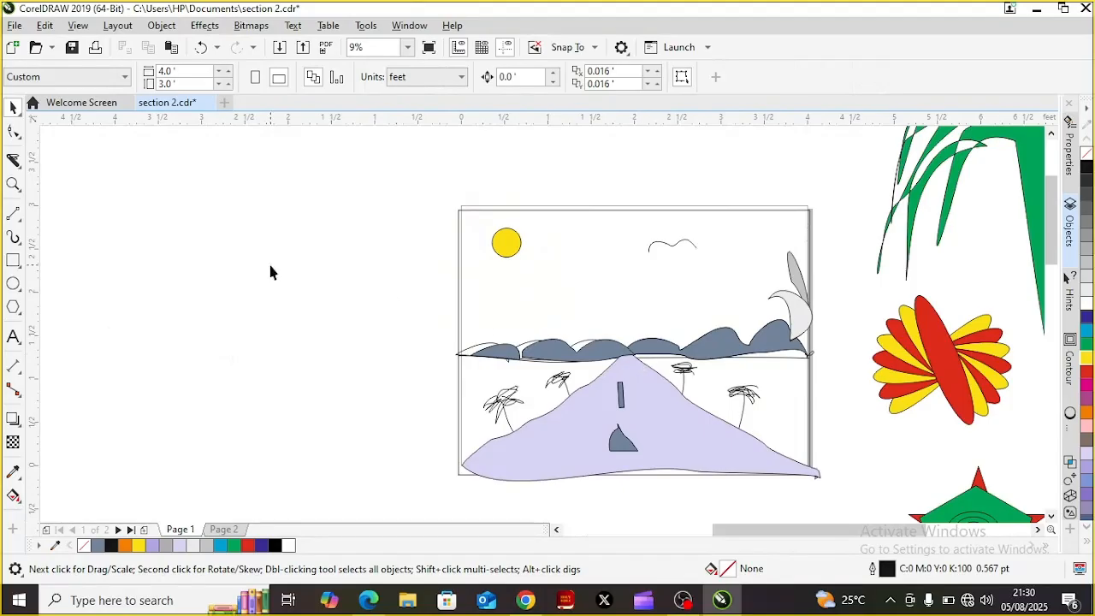
{"action": "left_click", "coordinate": [15, 186]}
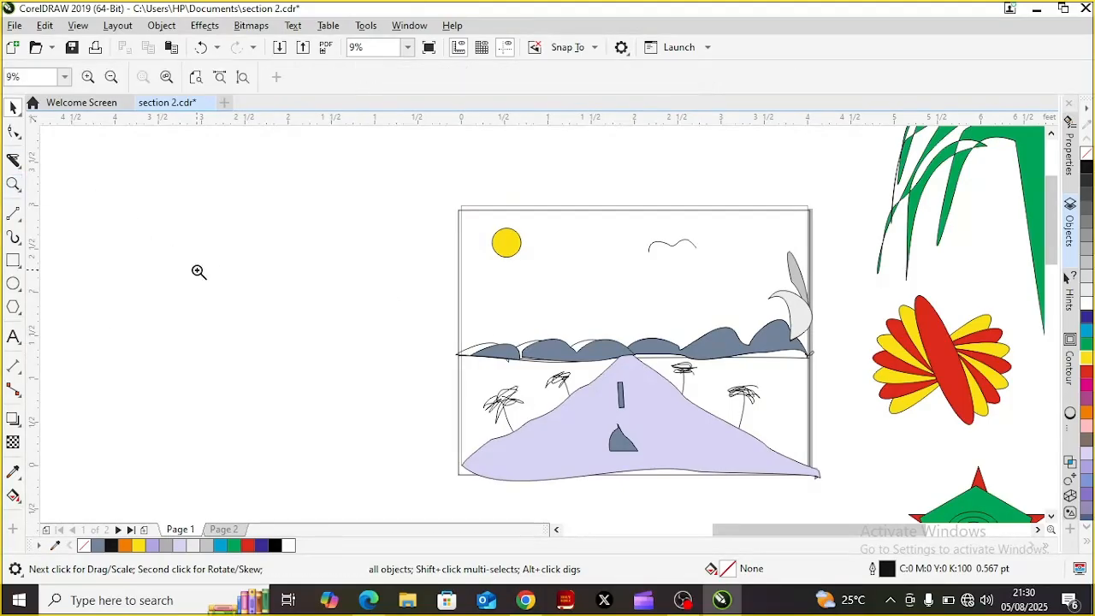
{"action": "left_click", "coordinate": [284, 304]}
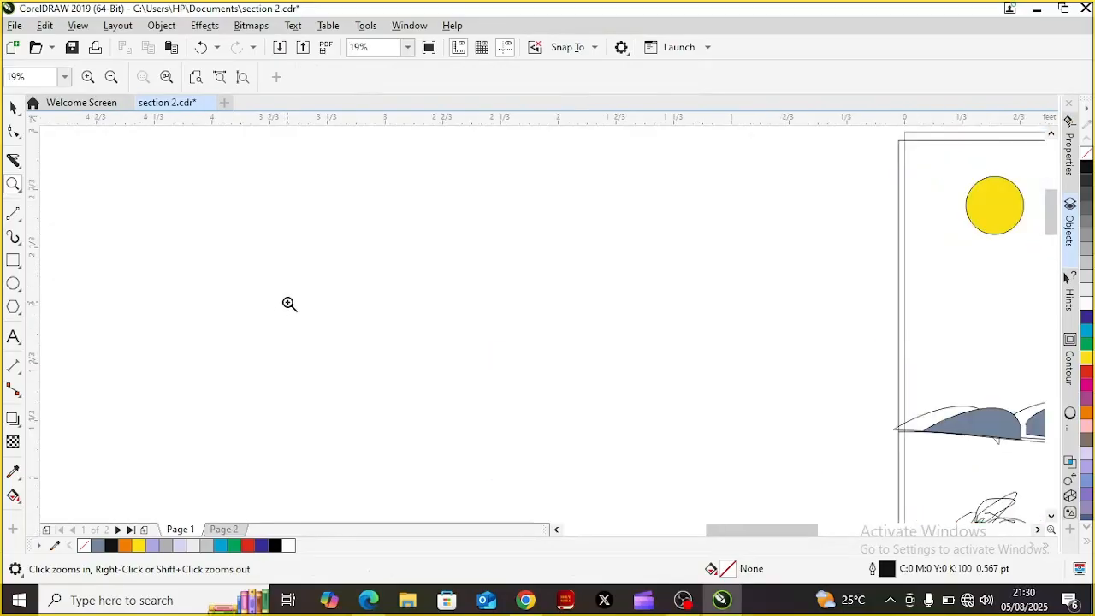
{"action": "right_click", "coordinate": [289, 303]}
{"action": "right_click", "coordinate": [289, 304]}
{"action": "right_click", "coordinate": [289, 303]}
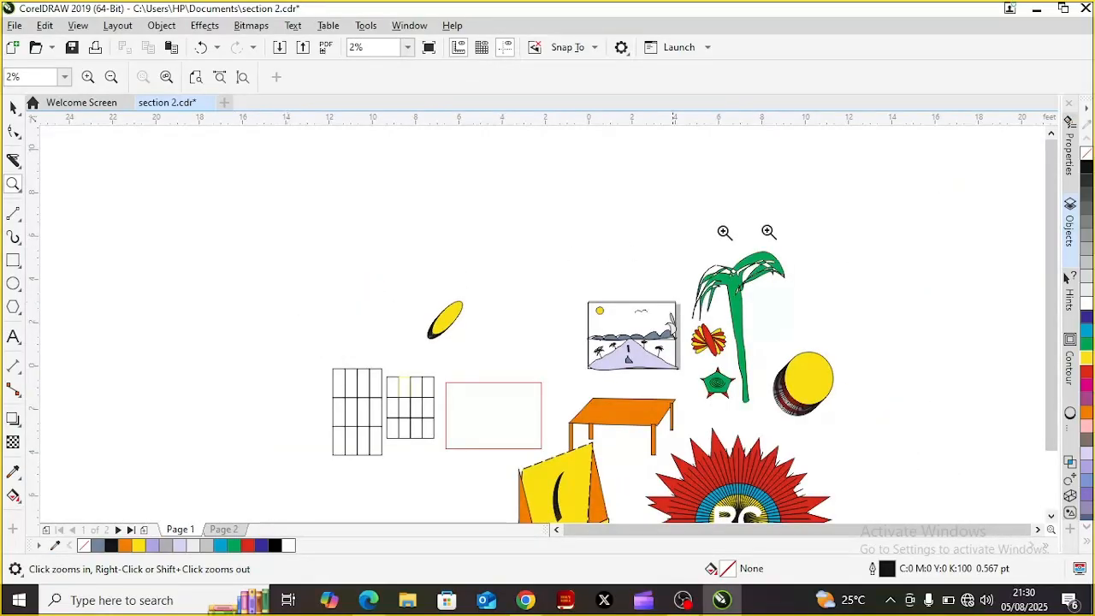
{"action": "scroll", "coordinate": [1053, 248], "scroll_direction": "down", "scroll_amount": 4}
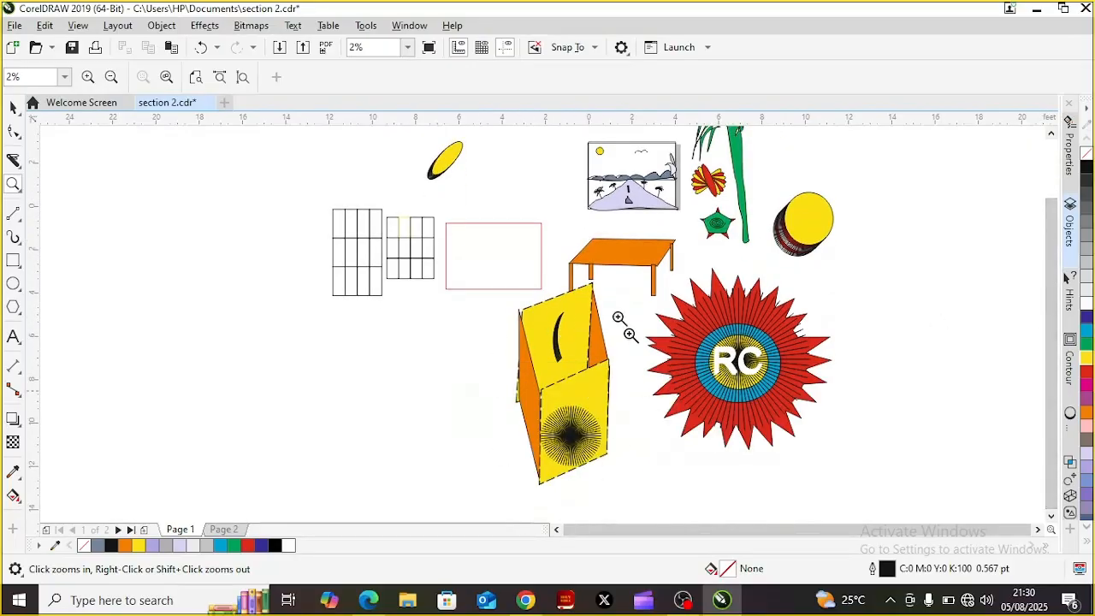
- Move the grouped front, orange side and handle of the yellow bag away from its back panel
{"action": "left_click", "coordinate": [13, 108]}
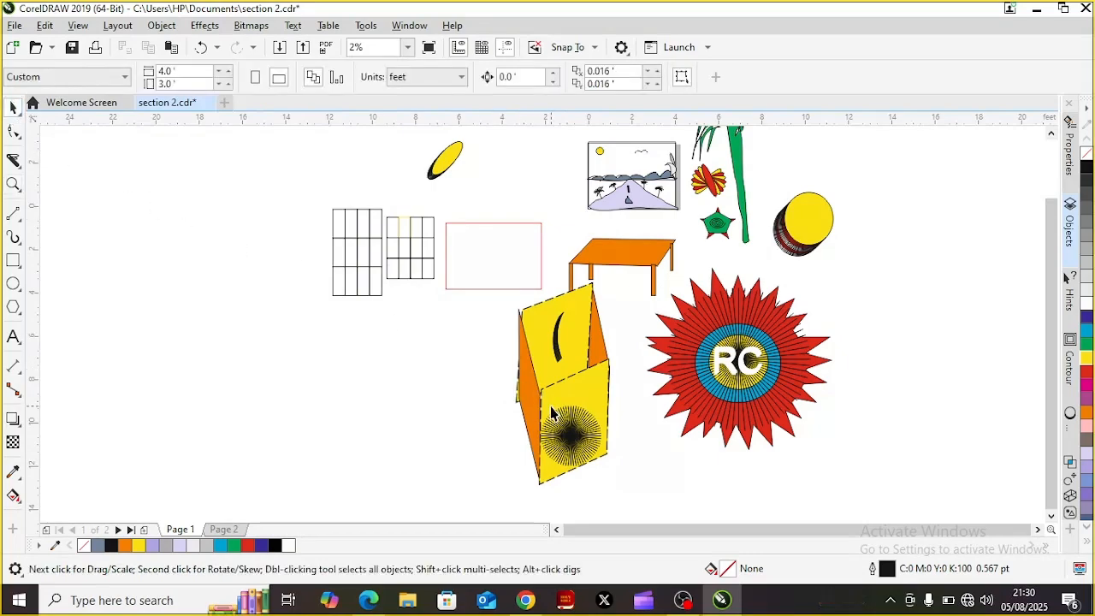
{"action": "left_click_drag", "start_coordinate": [552, 413], "coordinate": [480, 409]}
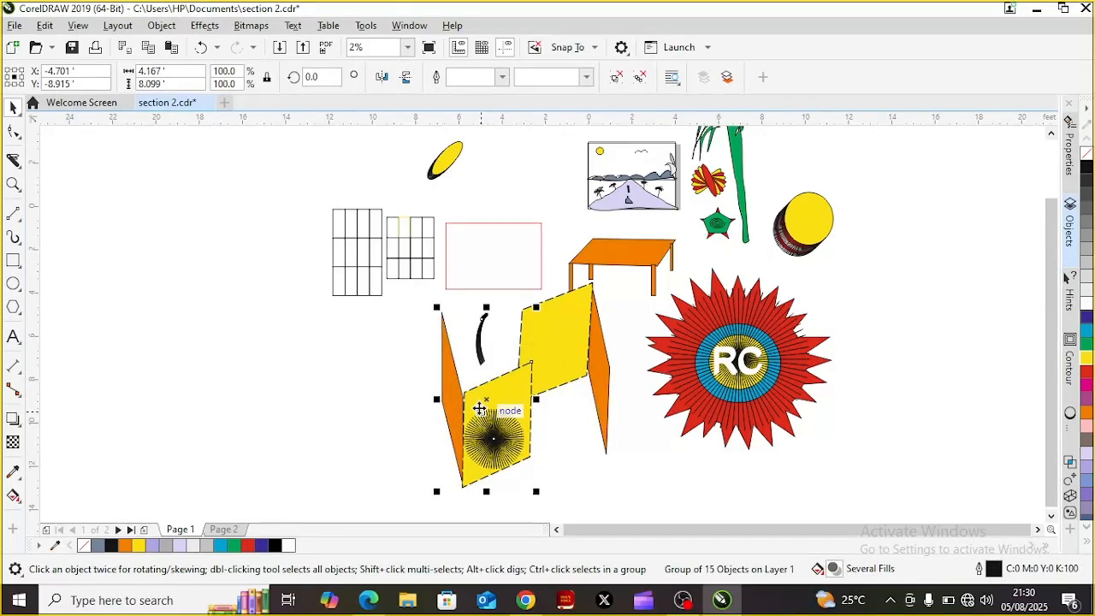
{"action": "left_click_drag", "start_coordinate": [479, 409], "coordinate": [495, 419]}
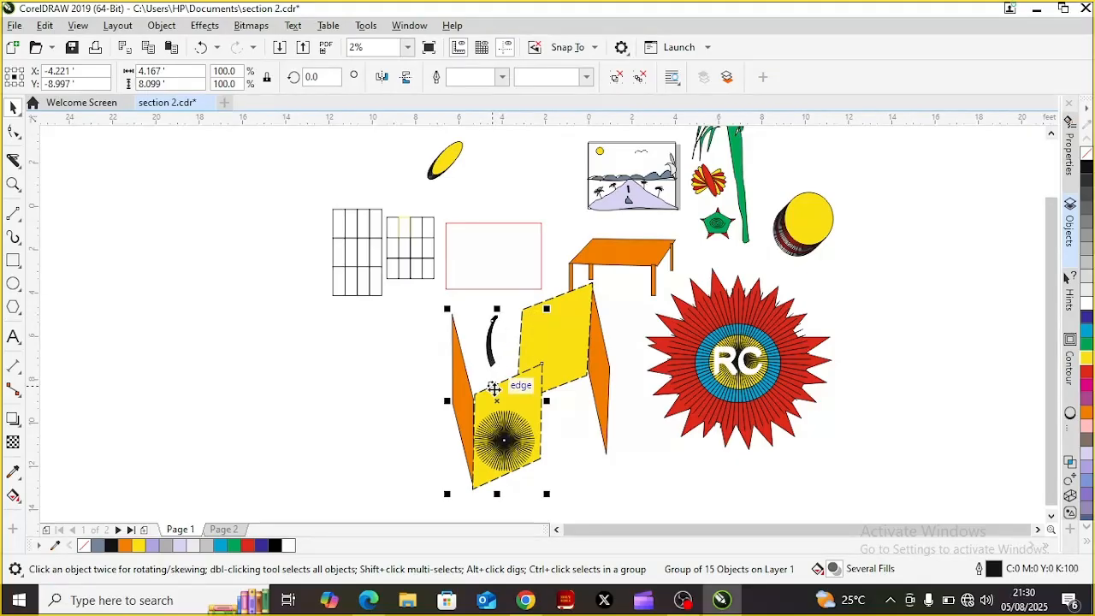
- Draw a 2-Point Line about 2 ft tall in the empty area beside the grids and try to bend it with the Shape tool
{"action": "left_click", "coordinate": [22, 141]}
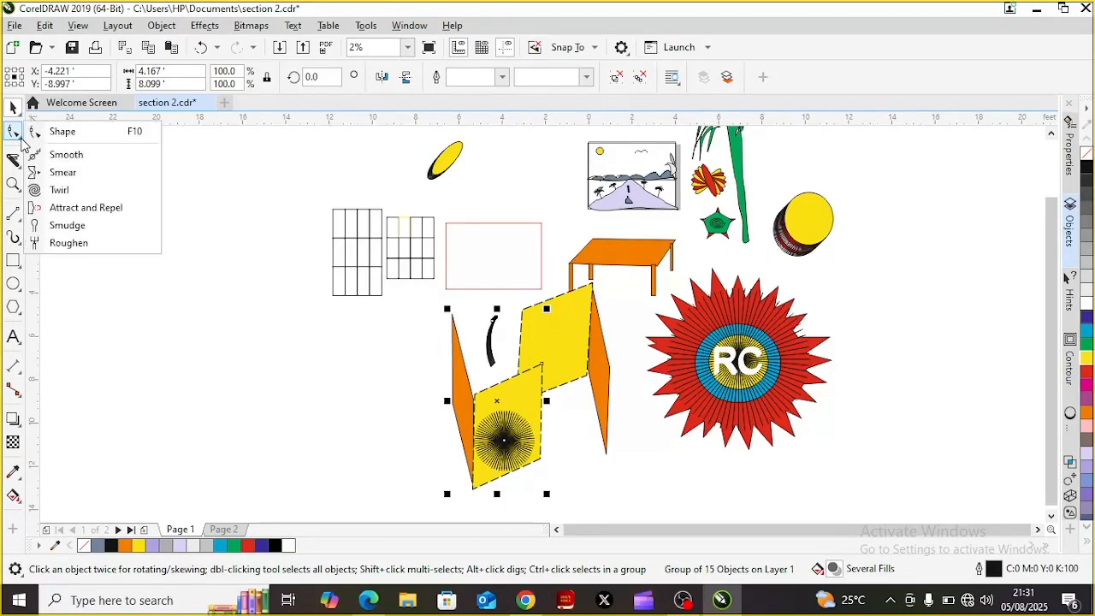
{"action": "left_click", "coordinate": [21, 225]}
{"action": "left_click", "coordinate": [21, 224]}
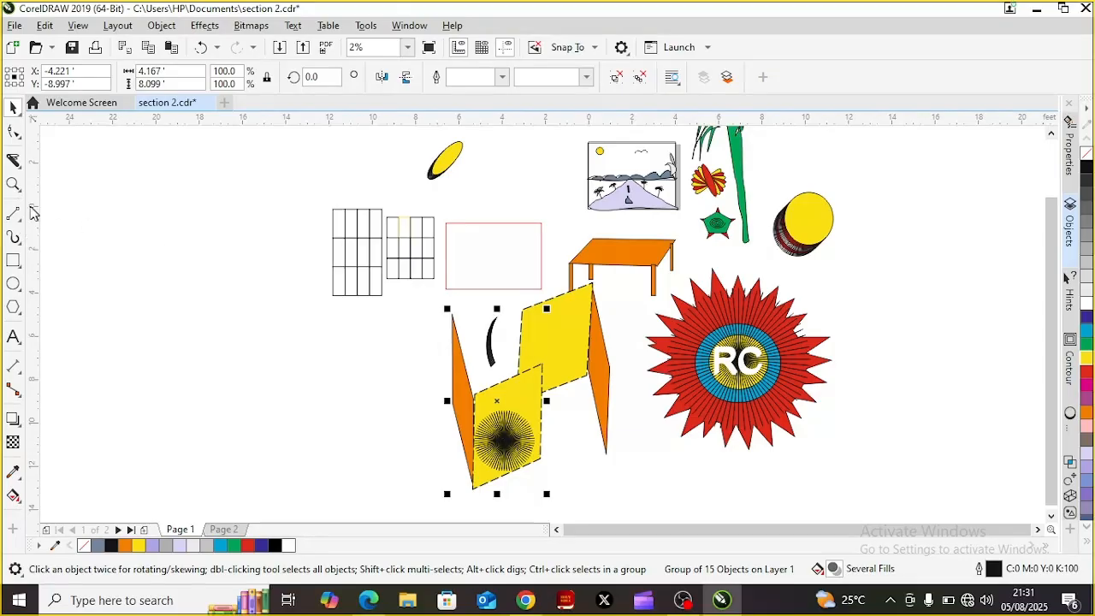
{"action": "left_click", "coordinate": [22, 226]}
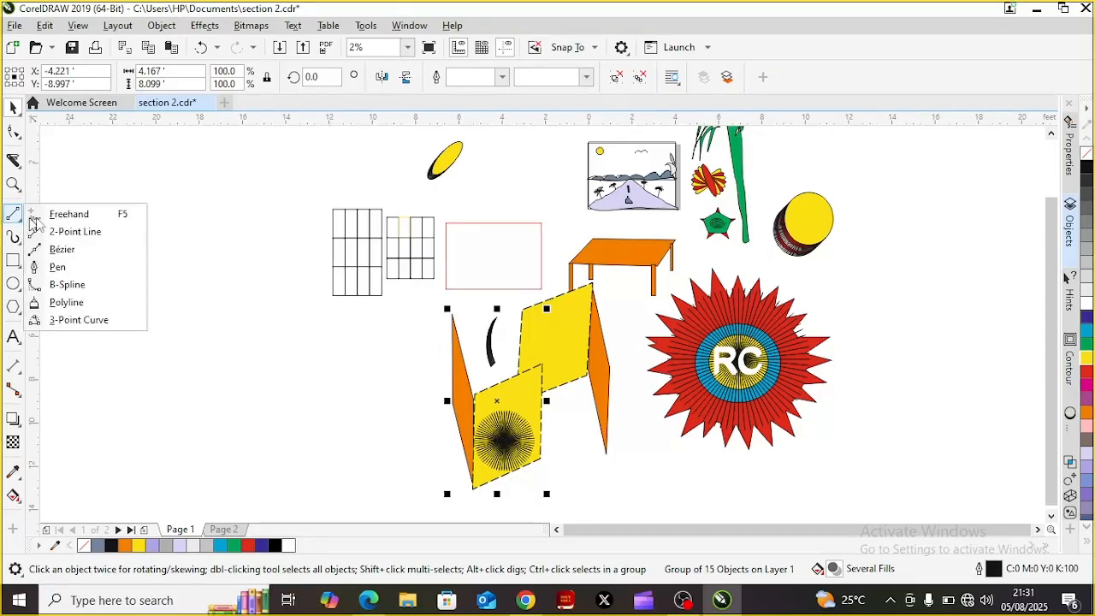
{"action": "left_click", "coordinate": [100, 237]}
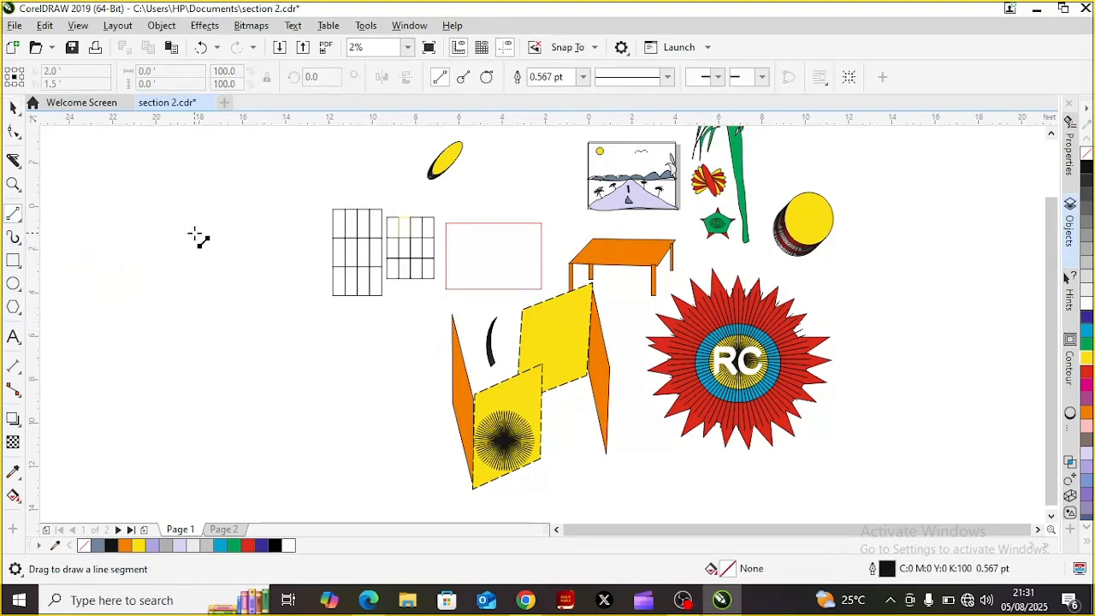
{"action": "left_click_drag", "start_coordinate": [187, 233], "coordinate": [183, 285]}
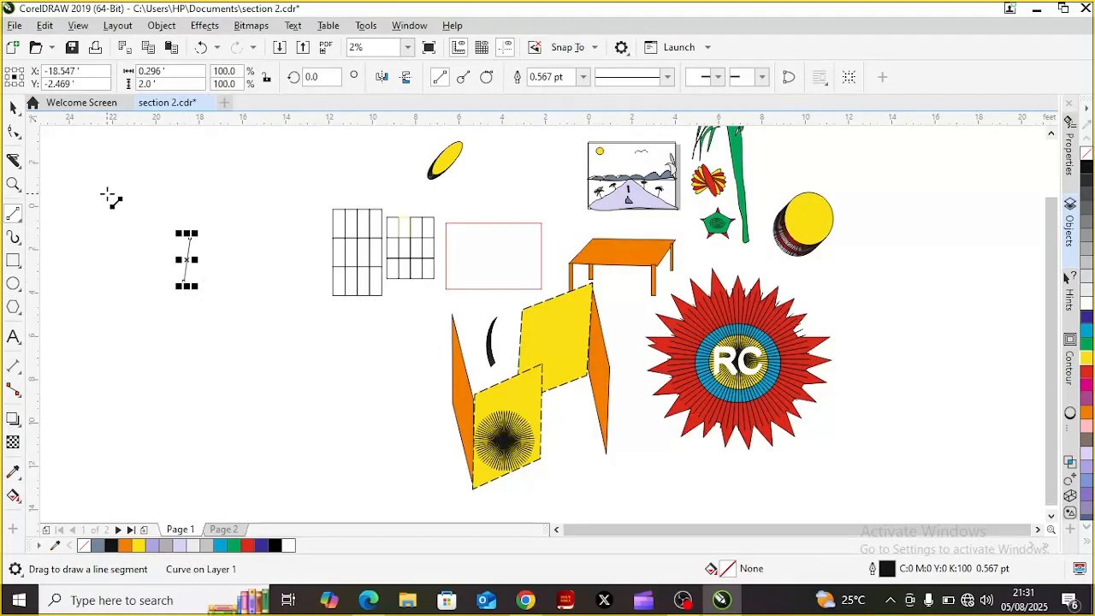
{"action": "left_click", "coordinate": [14, 132]}
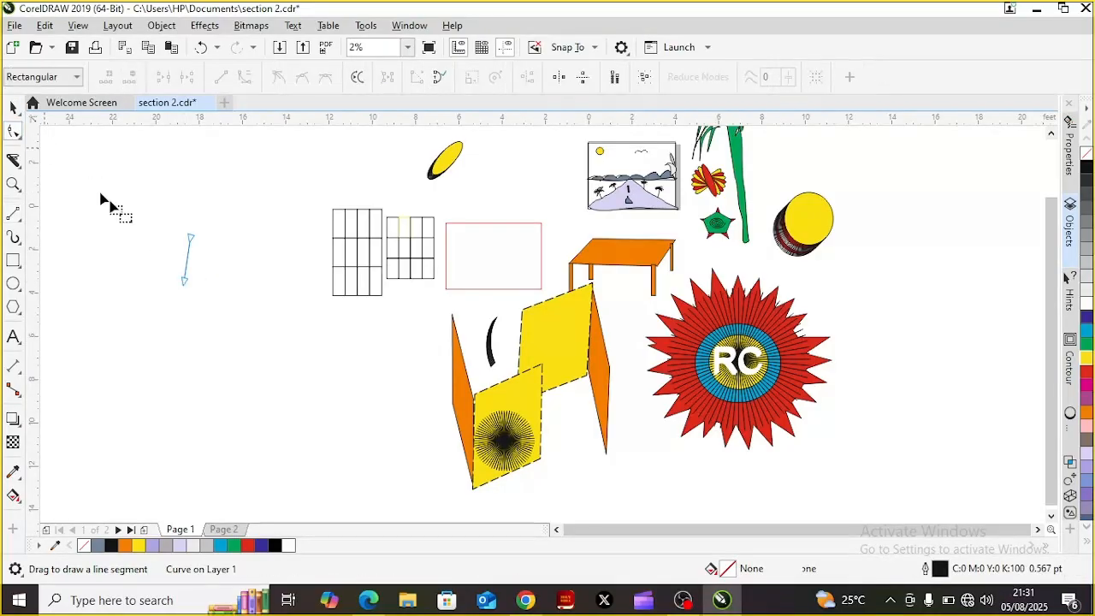
{"action": "left_click_drag", "start_coordinate": [189, 260], "coordinate": [181, 255]}
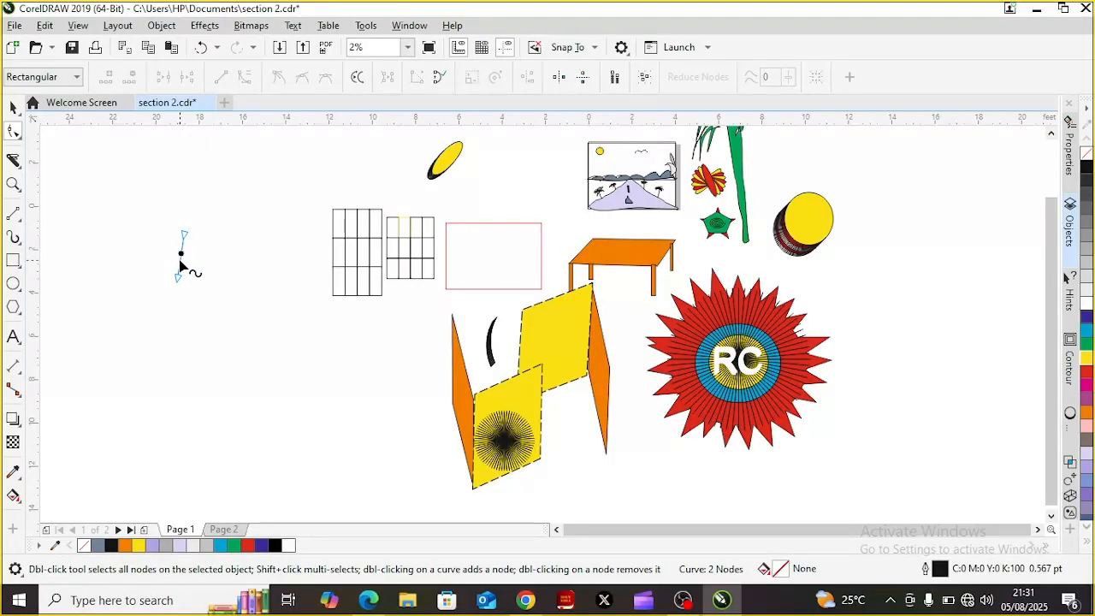
{"action": "left_click_drag", "start_coordinate": [183, 261], "coordinate": [171, 258]}
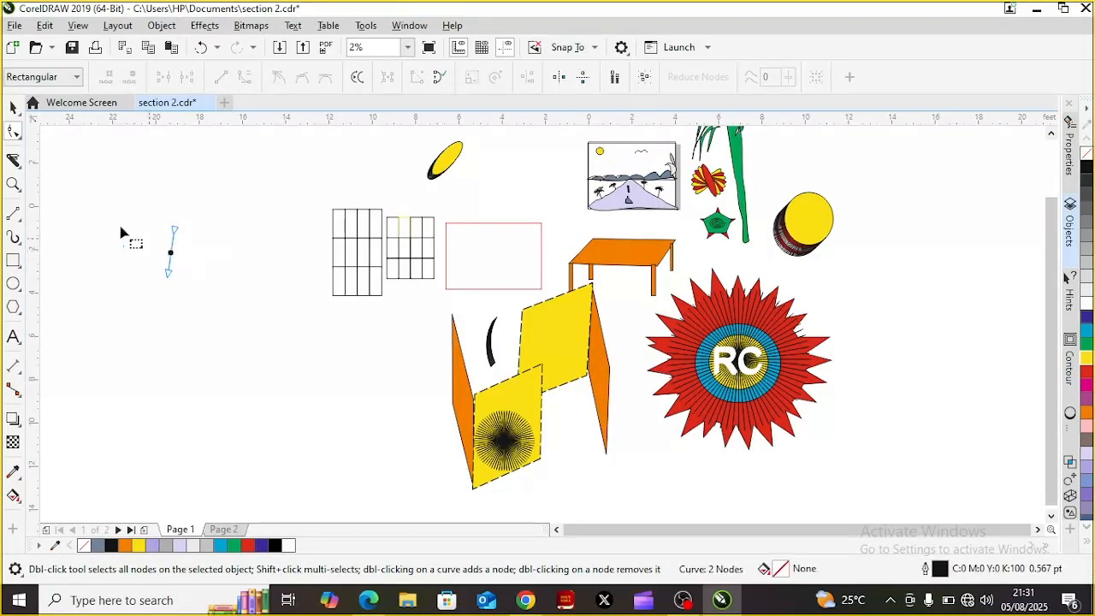
- Draw a slanted Pen line about 1.222 by 1.963 ft beside the first line and bend it into a curve with the Shape tool
{"action": "left_click", "coordinate": [19, 220]}
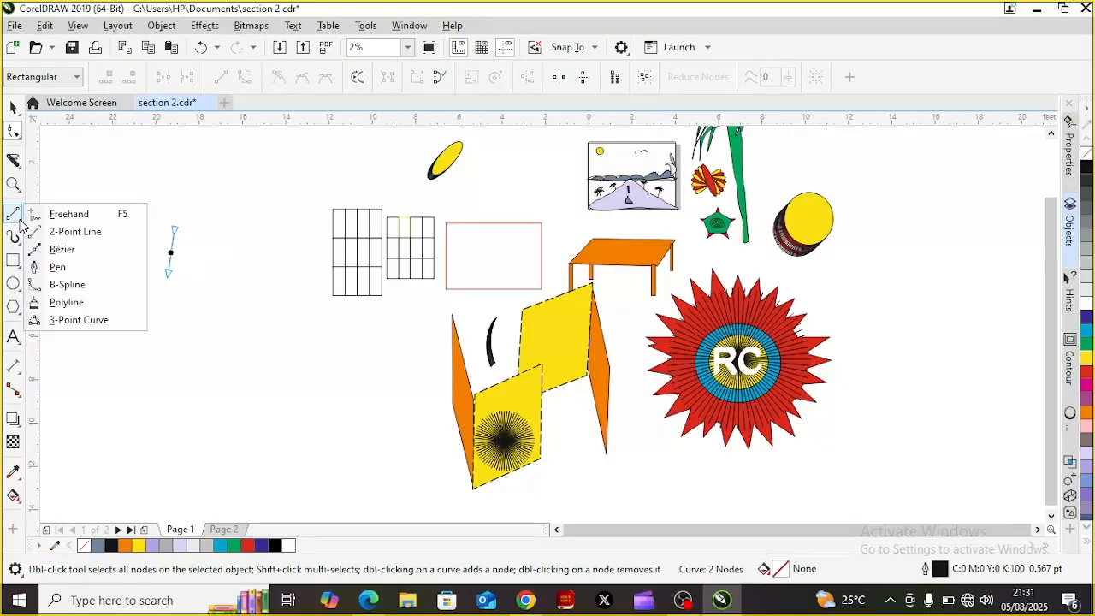
{"action": "left_click", "coordinate": [79, 272]}
{"action": "left_click_drag", "start_coordinate": [265, 238], "coordinate": [240, 289]}
{"action": "double_click", "coordinate": [240, 285]}
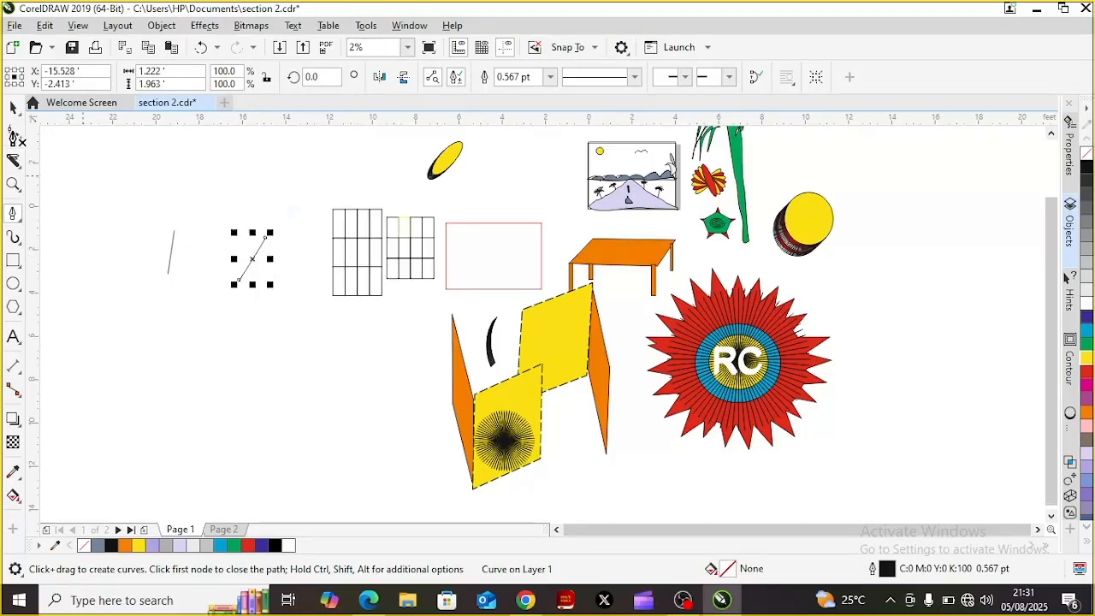
{"action": "left_click", "coordinate": [13, 134]}
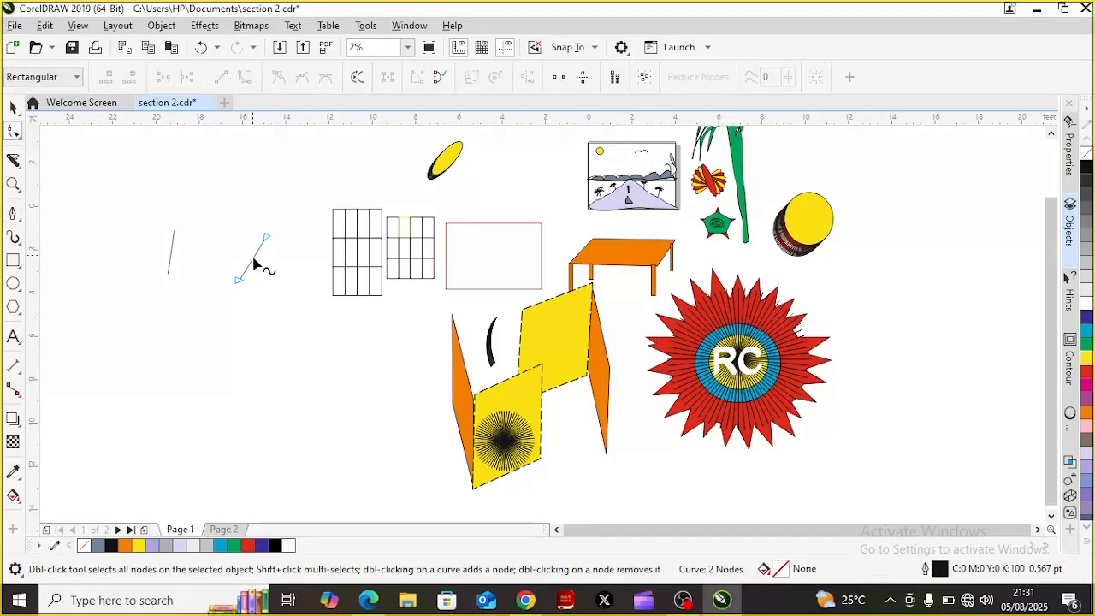
{"action": "mouse_move", "coordinate": [254, 263]}
{"action": "left_mouse_down"}
{"action": "mouse_move", "coordinate": [237, 245]}
{"action": "mouse_move", "coordinate": [251, 244]}
{"action": "left_mouse_up"}
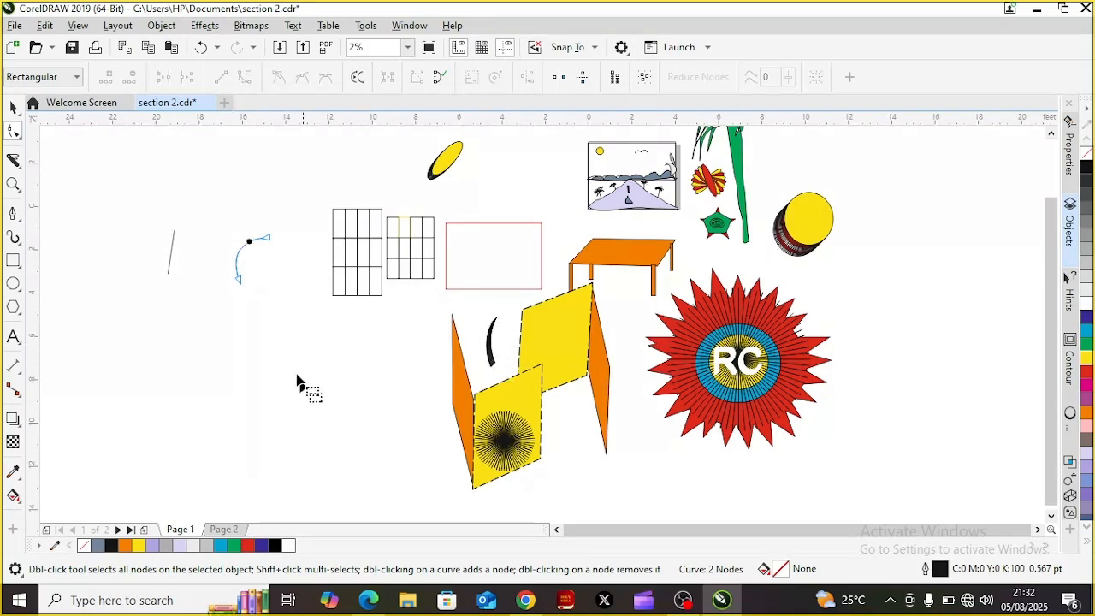
- Undo the two practice lines and the moves of the bag's grouped parts
{"action": "left_click", "coordinate": [204, 53]}
{"action": "left_click", "coordinate": [203, 53]}
{"action": "left_click", "coordinate": [204, 53]}
{"action": "left_click", "coordinate": [201, 49]}
{"action": "left_click", "coordinate": [204, 53]}
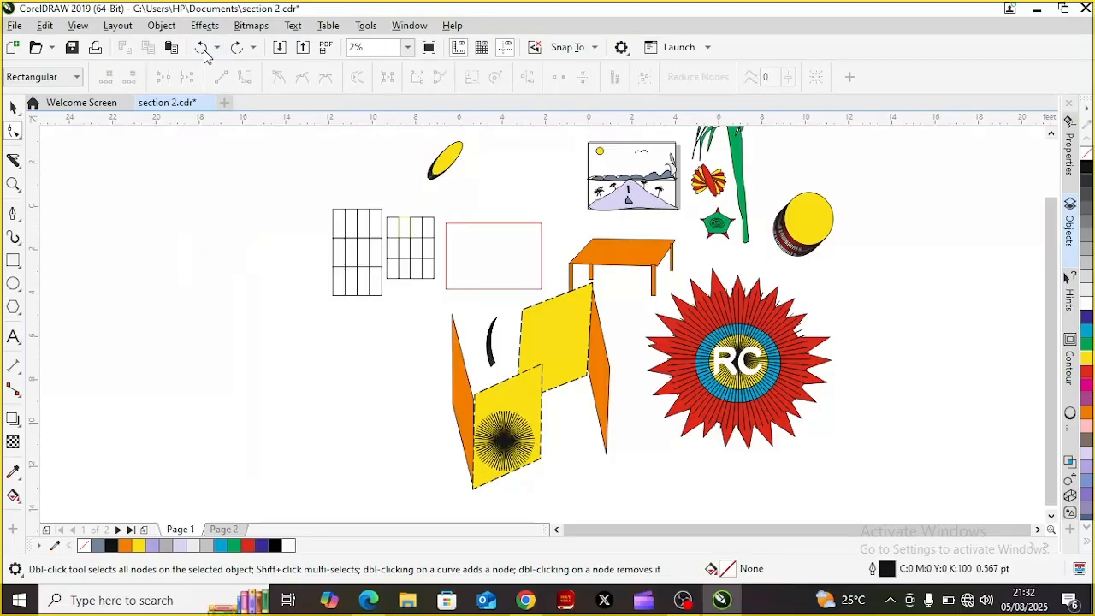
{"action": "left_click", "coordinate": [203, 53]}
{"action": "left_click", "coordinate": [203, 53]}
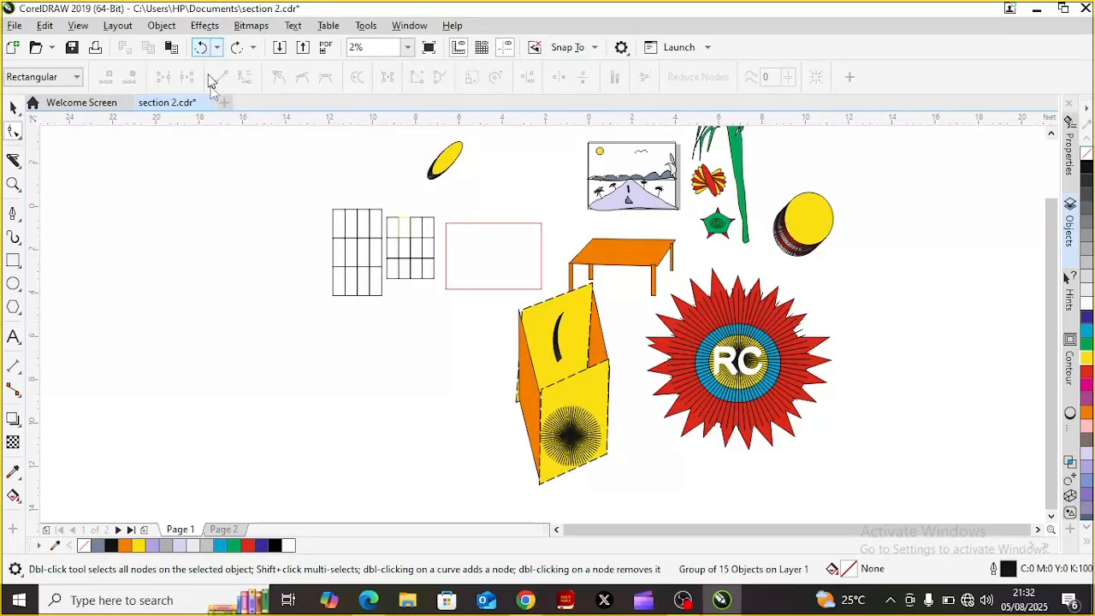
- Return to Page 2 and look over the house, the other artwork and the empty space around the page
{"action": "left_click", "coordinate": [225, 528]}
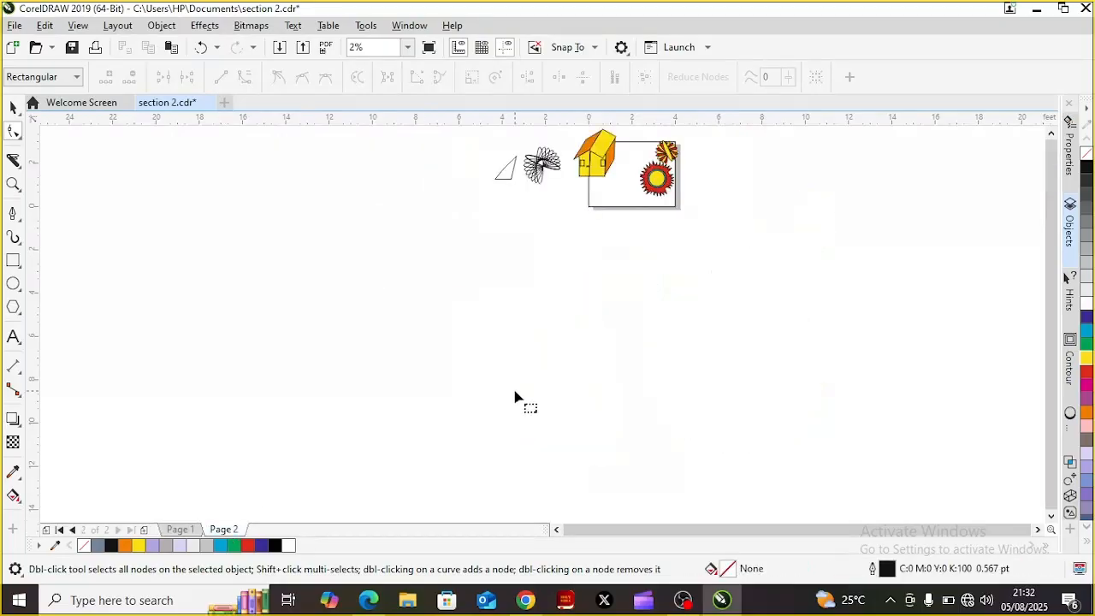
{"action": "left_click", "coordinate": [15, 109]}
{"action": "left_click", "coordinate": [13, 183]}
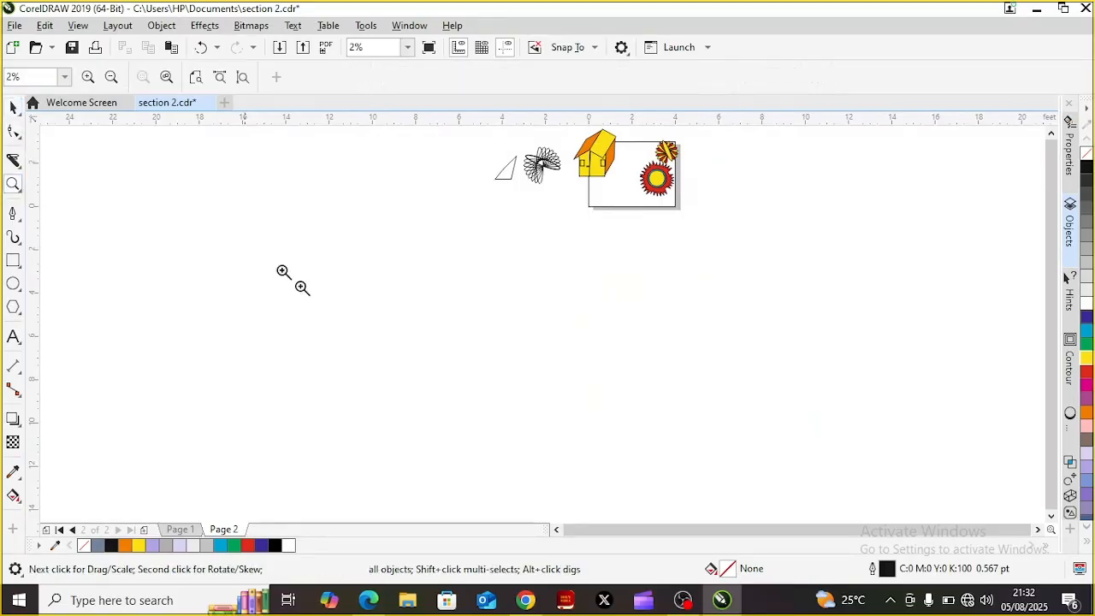
{"action": "right_click", "coordinate": [416, 332]}
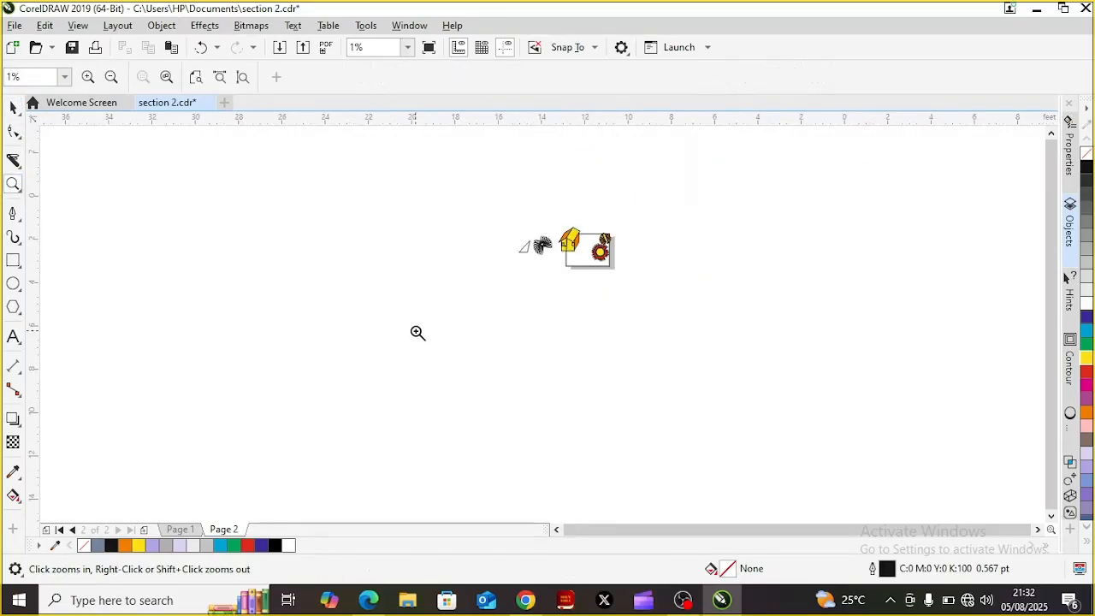
{"action": "left_click", "coordinate": [417, 332]}
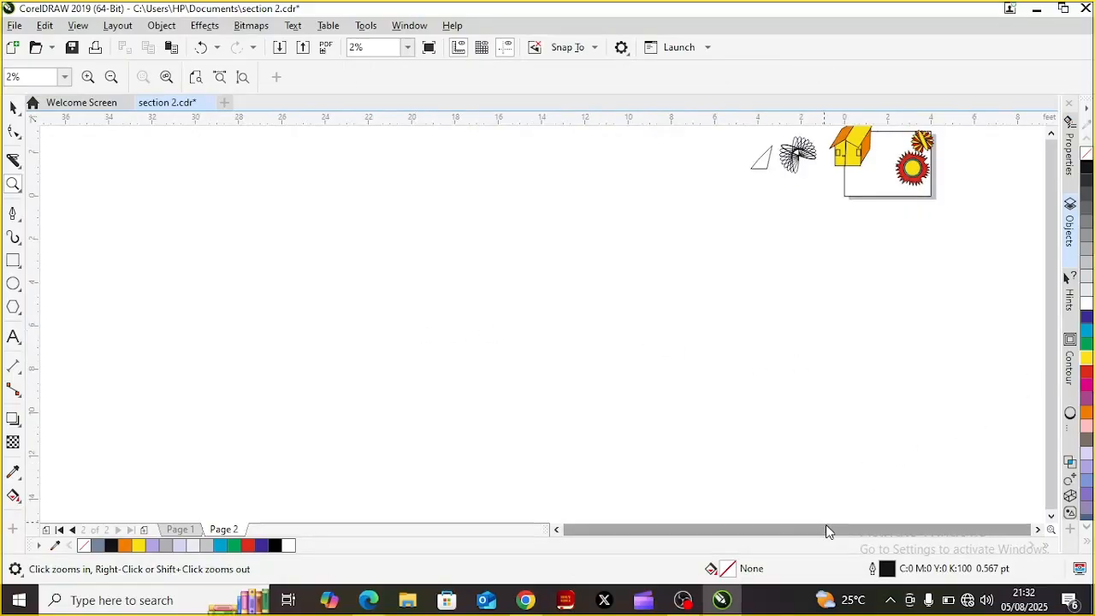
{"action": "left_click", "coordinate": [841, 384]}
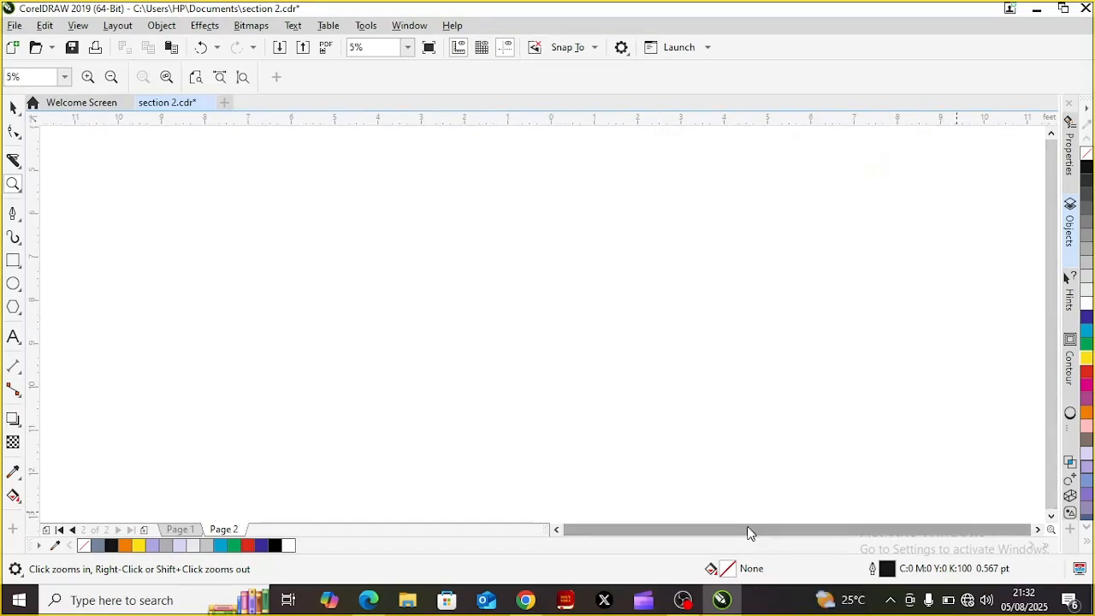
{"action": "left_click", "coordinate": [1055, 516]}
{"action": "left_click", "coordinate": [1053, 518]}
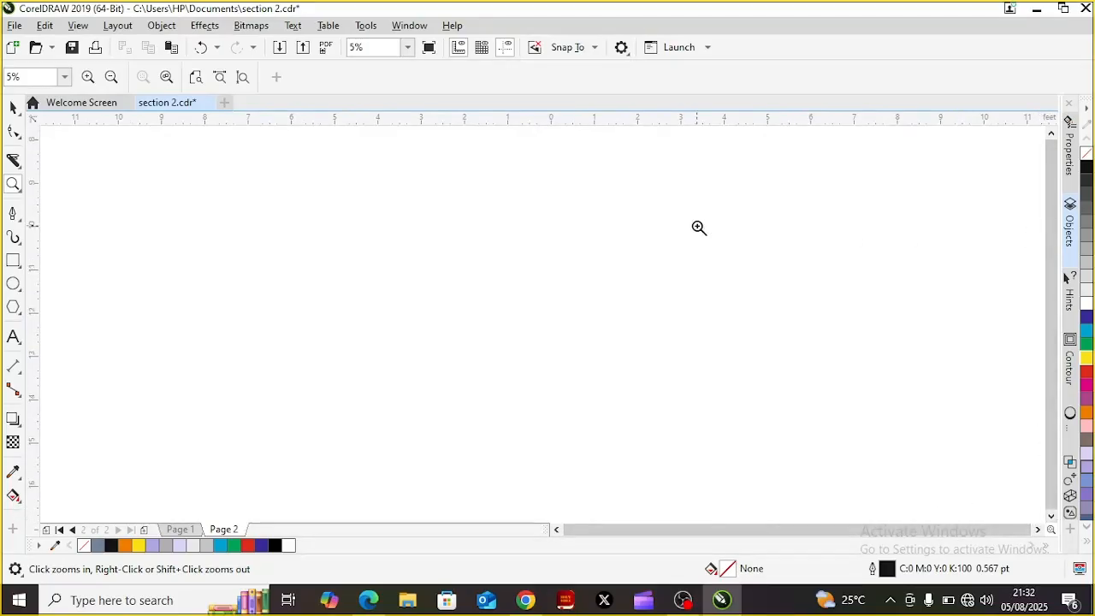
{"action": "right_click", "coordinate": [544, 262]}
{"action": "left_click", "coordinate": [544, 263]}
{"action": "left_click", "coordinate": [543, 262]}
{"action": "left_click", "coordinate": [544, 263]}
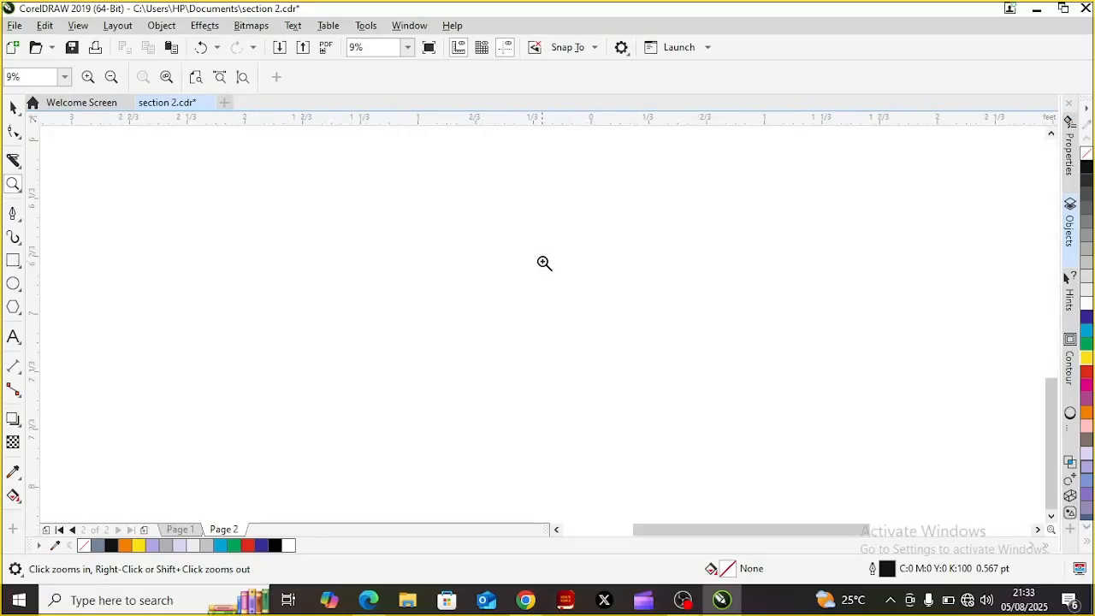
{"action": "right_click", "coordinate": [544, 262]}
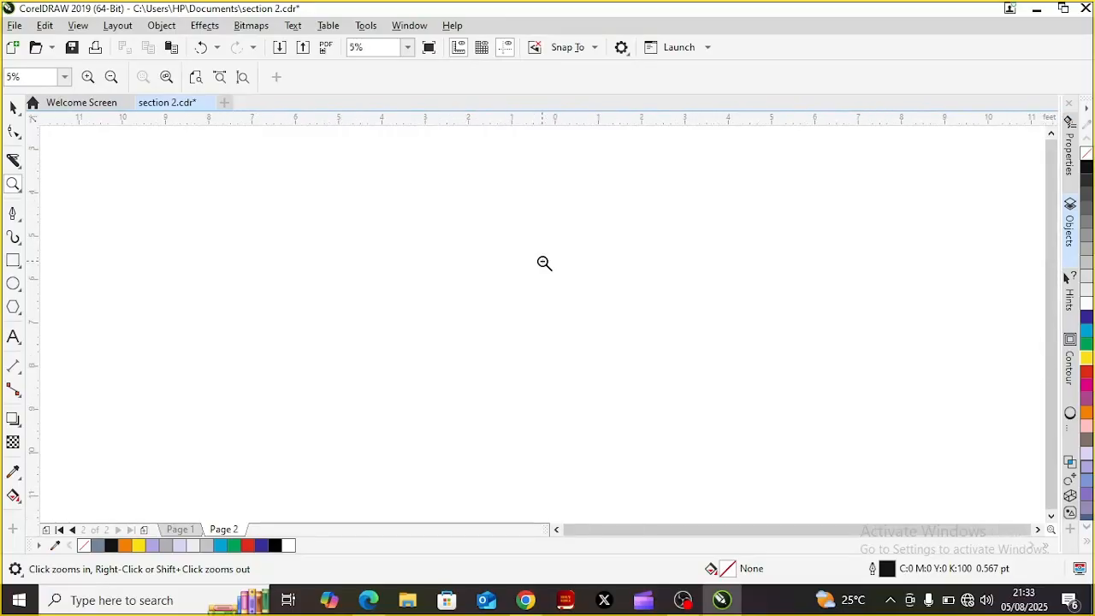
{"action": "left_click", "coordinate": [544, 263], "text": "shift"}
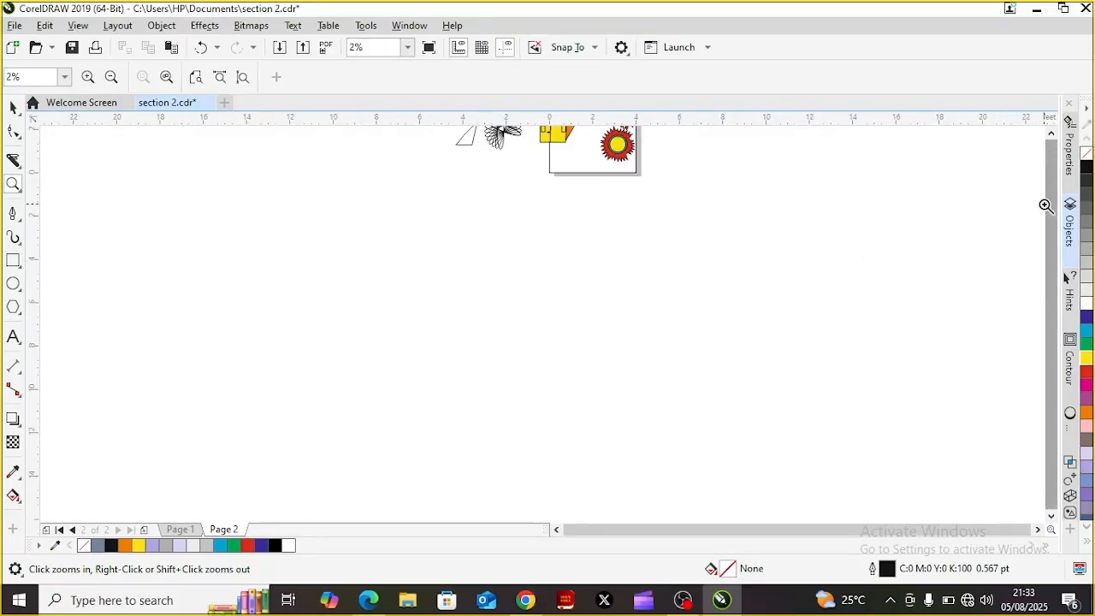
{"action": "left_click", "coordinate": [1052, 139]}
{"action": "left_click", "coordinate": [1052, 140]}
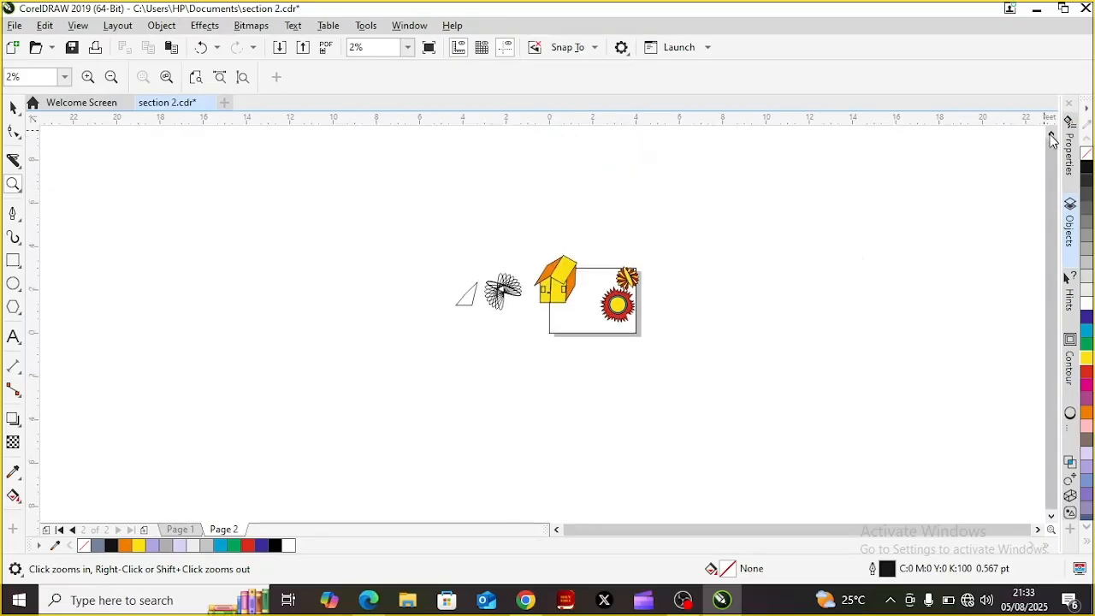
{"action": "left_click", "coordinate": [699, 314]}
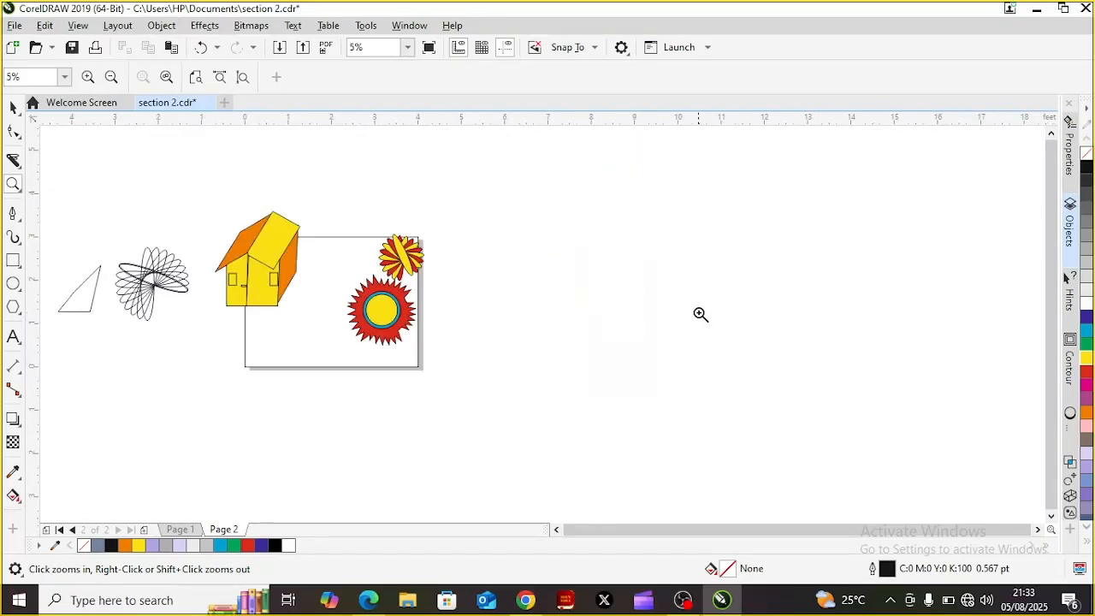
{"action": "left_click", "coordinate": [556, 530]}
{"action": "left_click", "coordinate": [556, 530]}
{"action": "left_click", "coordinate": [556, 530]}
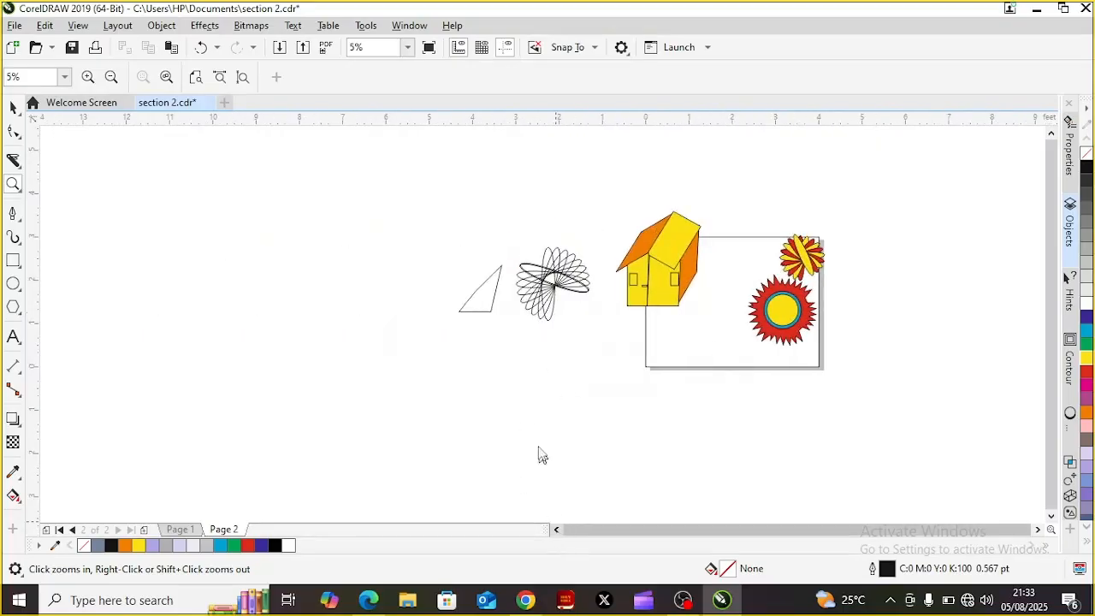
- Examine the house, the outlined petals and the two coloured flowers on Page 2 at closer range
{"action": "left_click", "coordinate": [539, 444]}
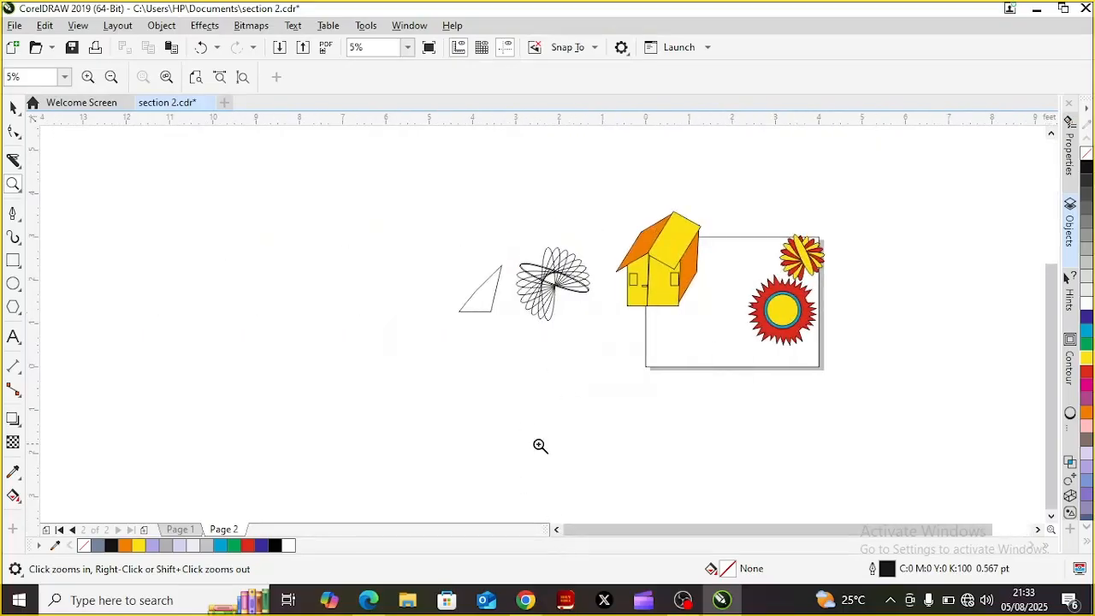
{"action": "left_click", "coordinate": [1052, 137]}
{"action": "left_click", "coordinate": [1052, 137]}
{"action": "left_click", "coordinate": [1052, 137]}
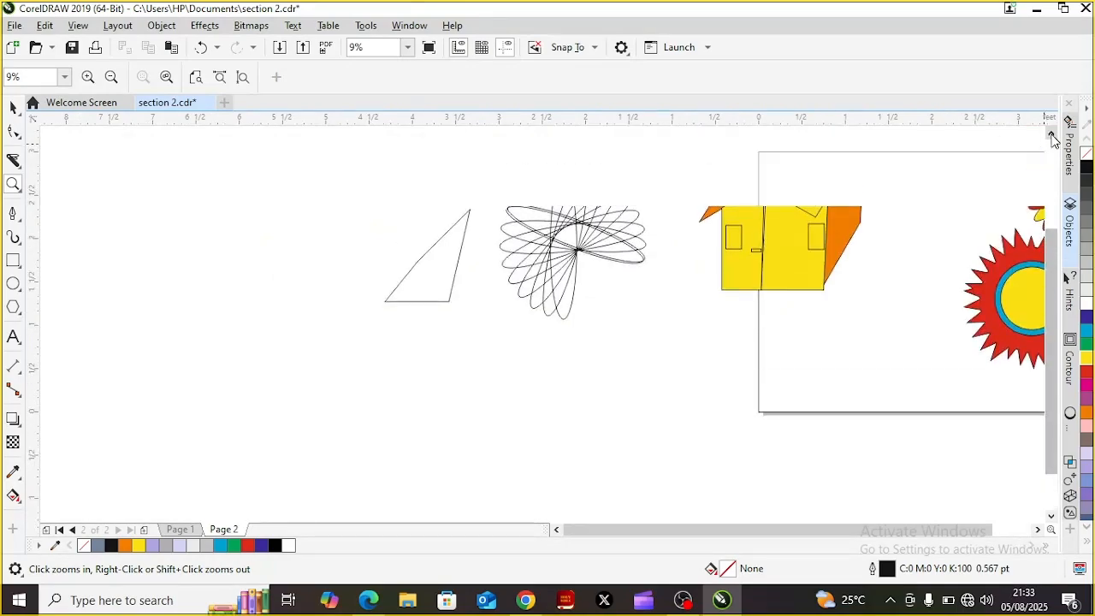
{"action": "left_click", "coordinate": [1052, 137]}
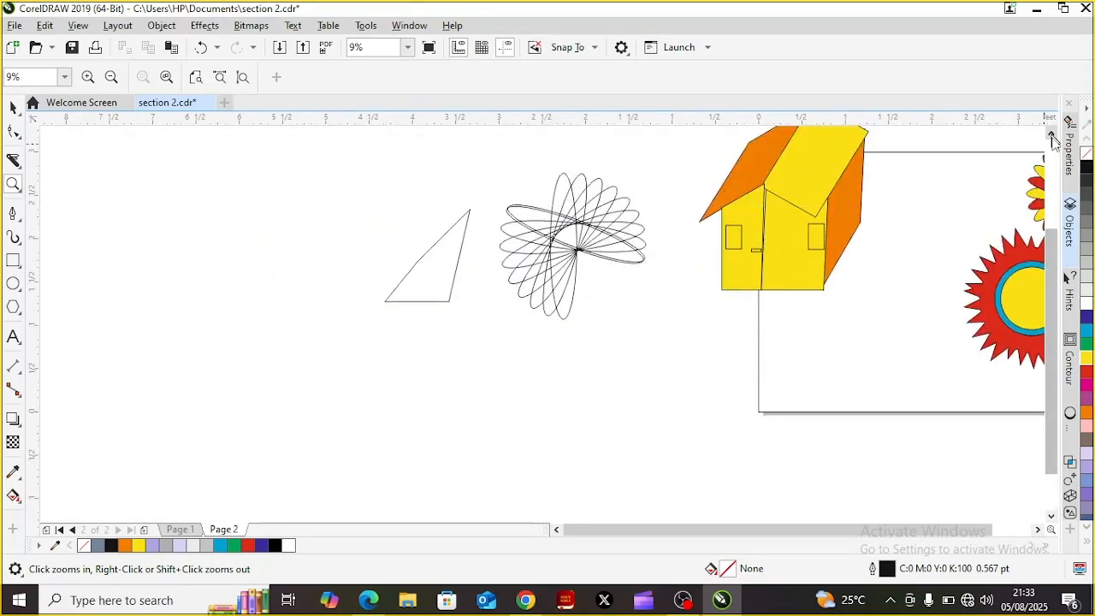
{"action": "left_click", "coordinate": [1038, 531]}
{"action": "left_click", "coordinate": [1038, 531]}
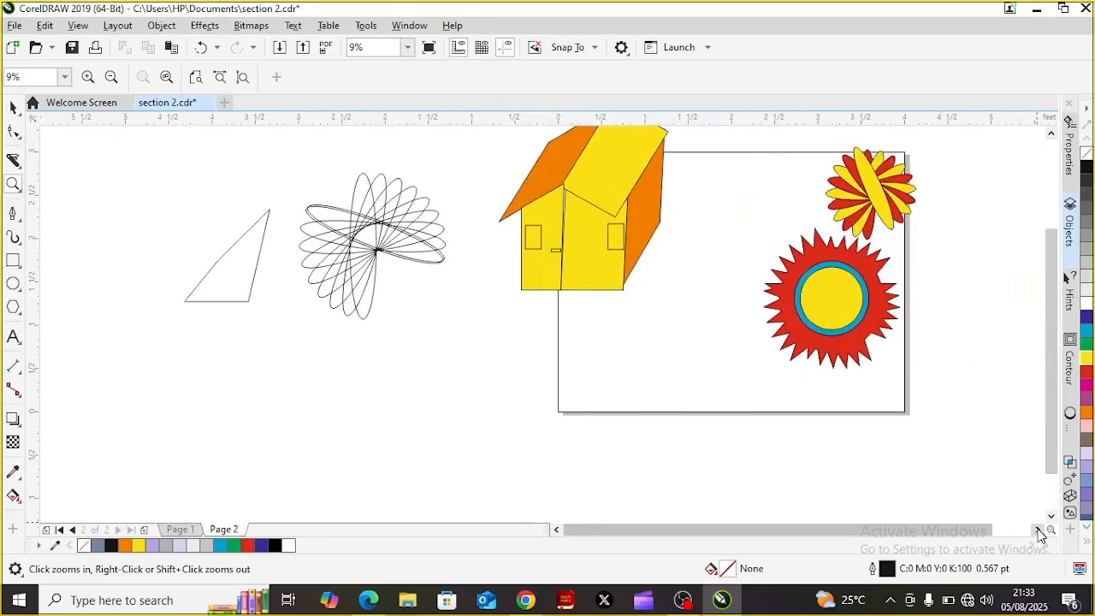
{"action": "left_click", "coordinate": [1050, 137]}
{"action": "left_click", "coordinate": [1050, 137]}
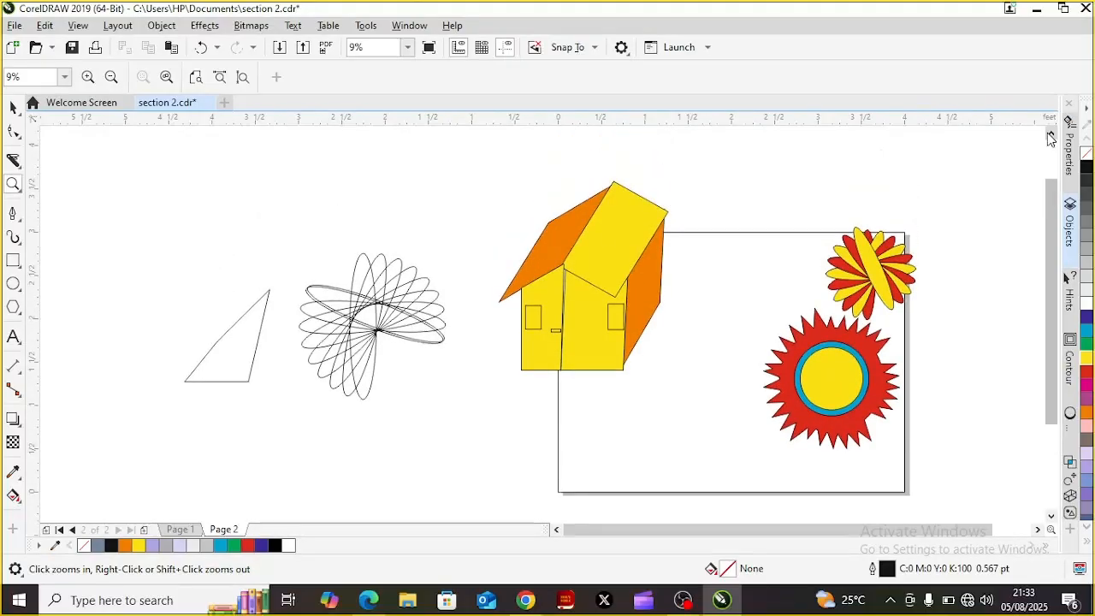
- Try the Simplify operation on the ten outlined ellipse petals beside the house, and undo it
{"action": "left_click", "coordinate": [13, 107]}
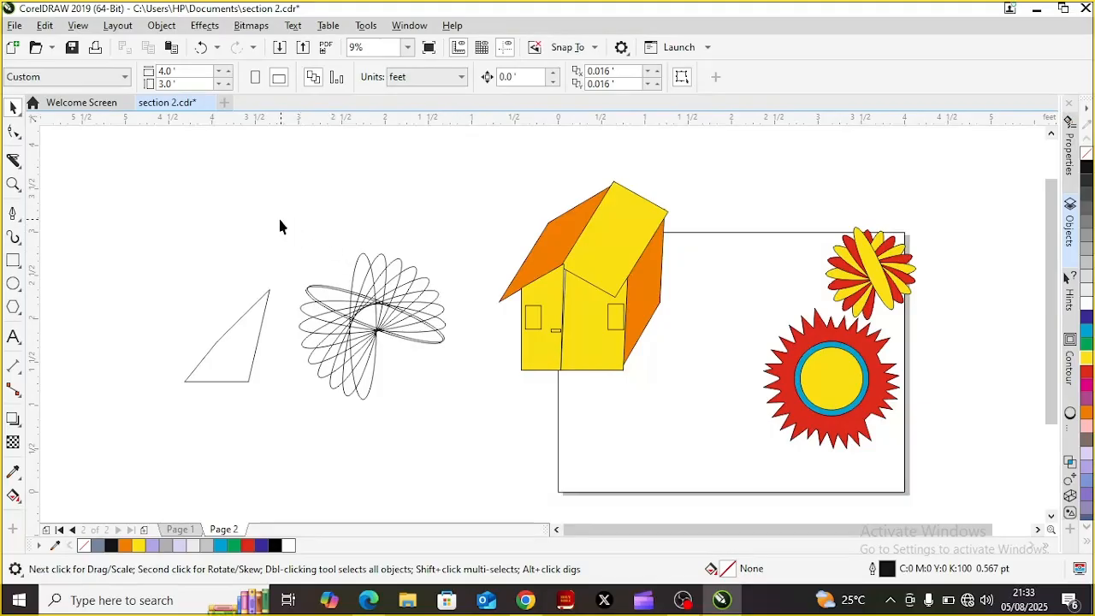
{"action": "left_click_drag", "start_coordinate": [279, 219], "coordinate": [468, 422]}
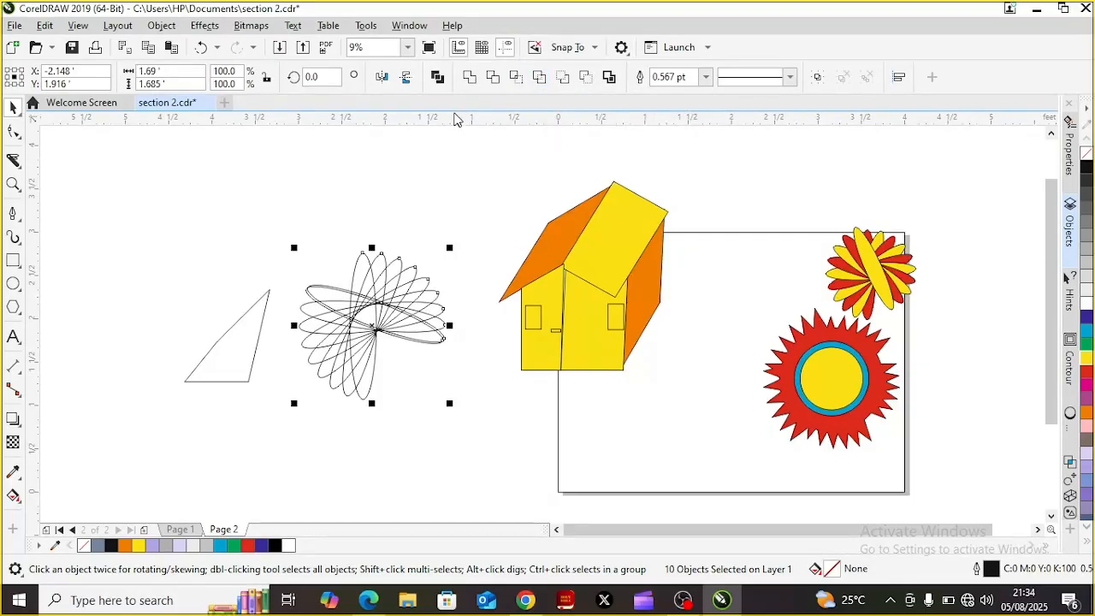
{"action": "left_click", "coordinate": [539, 78]}
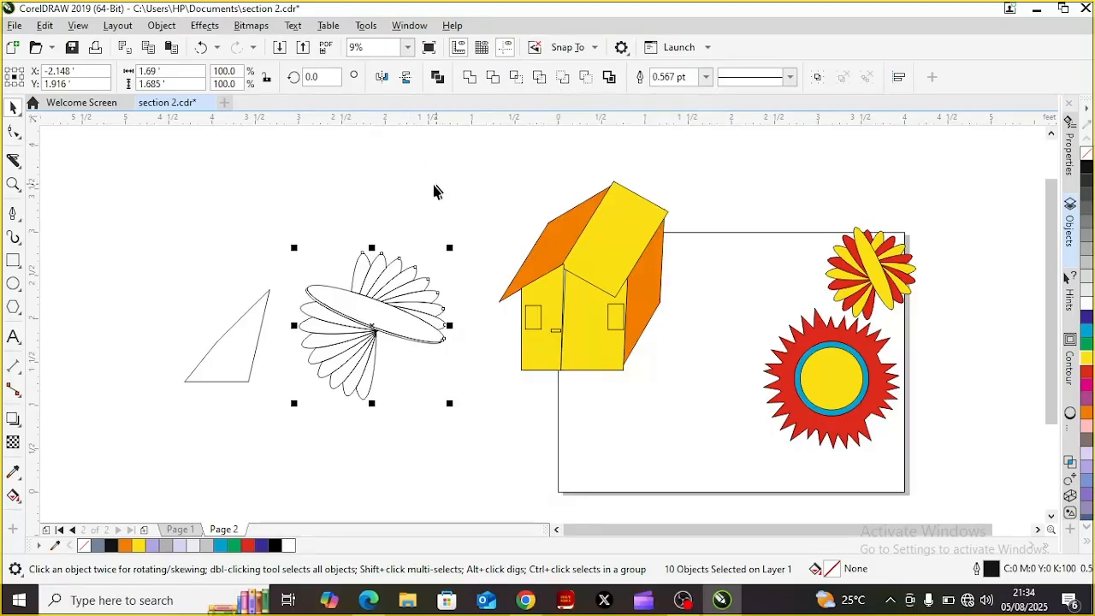
{"action": "left_click", "coordinate": [201, 49]}
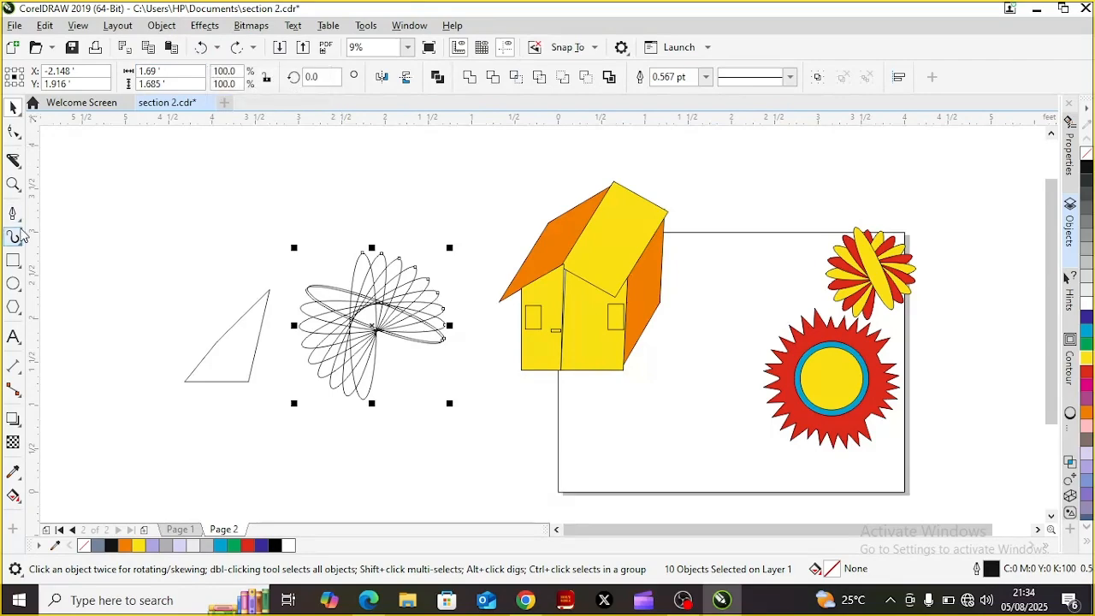
- Draw an ellipse over the centre of the outlined petals and enlarge it to about 0.87 by 0.752 ft
{"action": "left_click", "coordinate": [12, 283]}
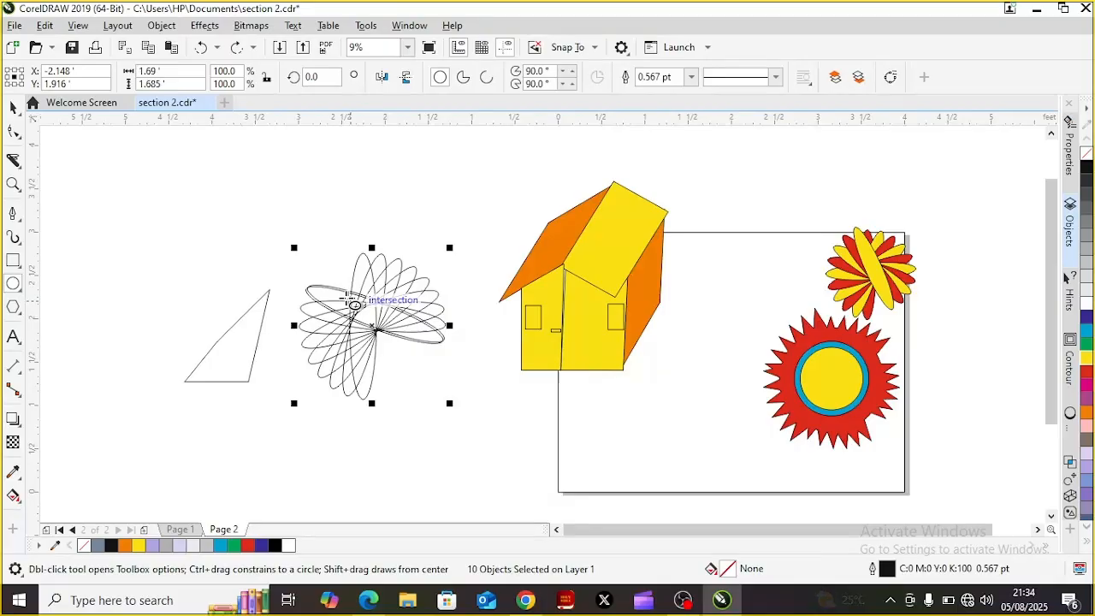
{"action": "left_click_drag", "start_coordinate": [348, 302], "coordinate": [397, 350]}
{"action": "left_click_drag", "start_coordinate": [366, 313], "coordinate": [367, 314]}
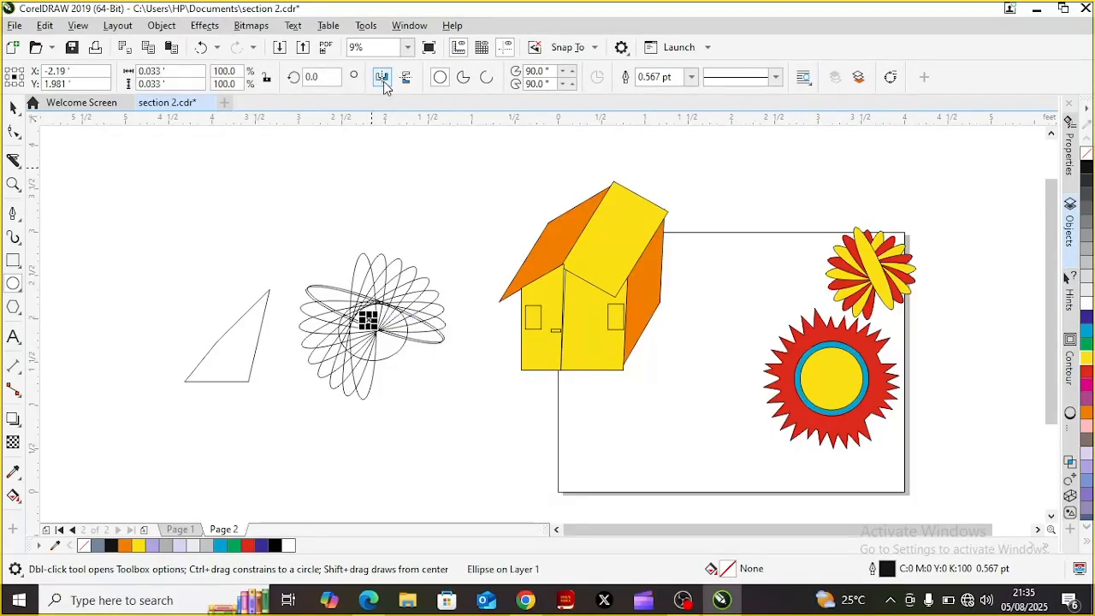
{"action": "left_click", "coordinate": [204, 47]}
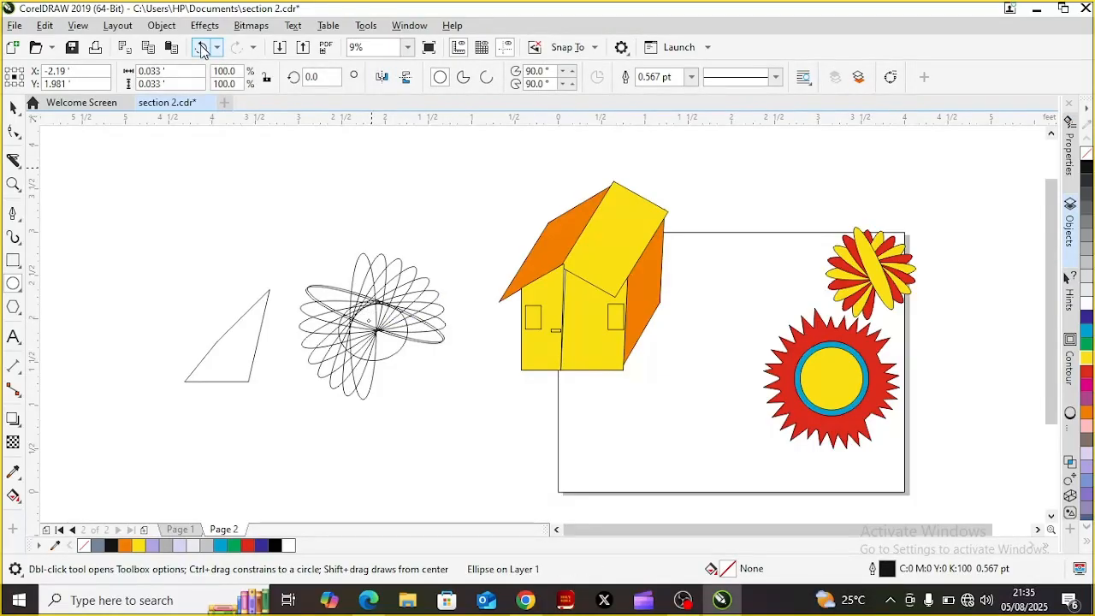
{"action": "left_click", "coordinate": [12, 107]}
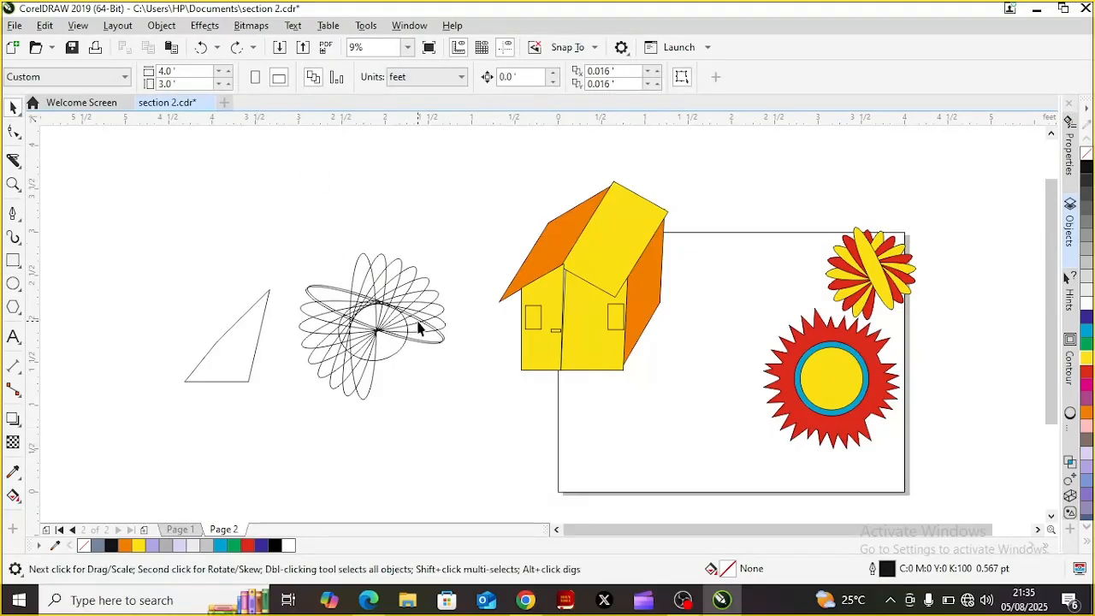
{"action": "left_click", "coordinate": [362, 318]}
{"action": "left_click_drag", "start_coordinate": [362, 312], "coordinate": [364, 317]}
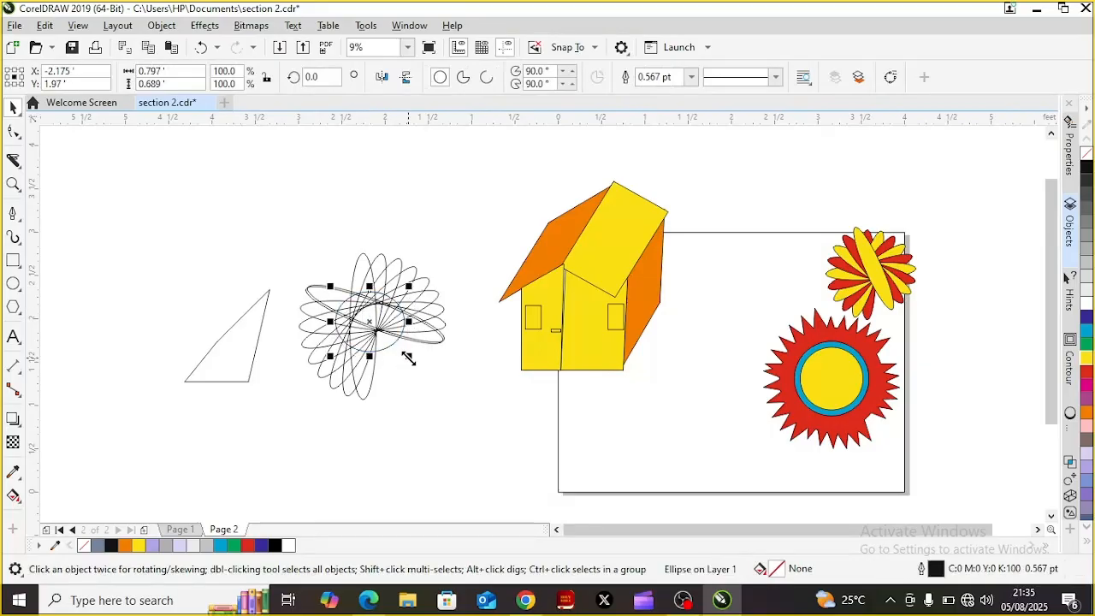
{"action": "left_click_drag", "start_coordinate": [408, 358], "coordinate": [415, 370]}
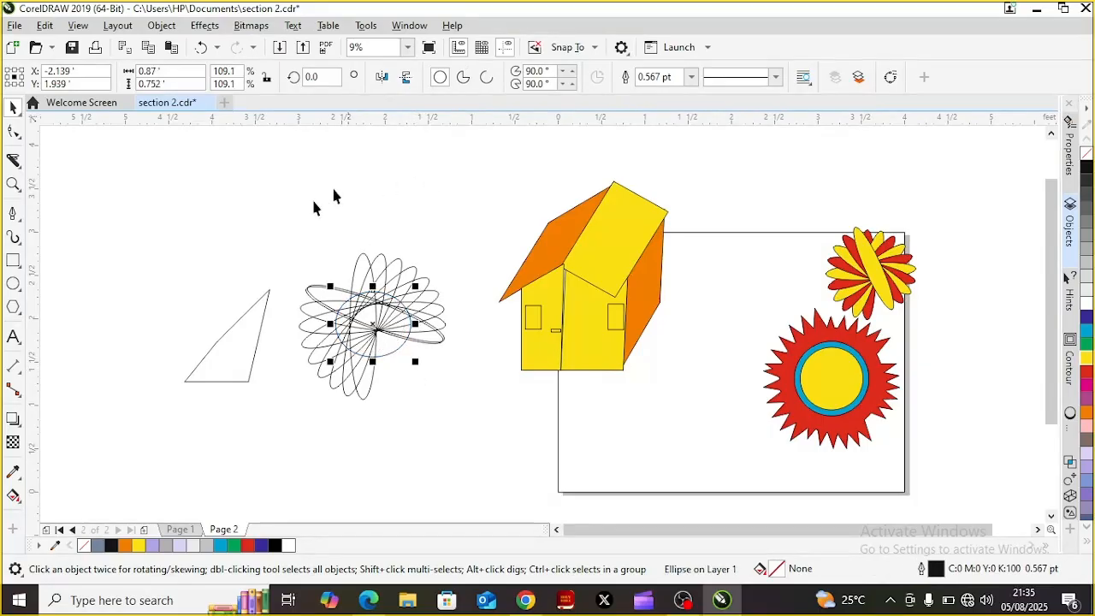
- Simplify the outlined petals together with the central ellipse to remove their overlapping parts
{"action": "left_click_drag", "start_coordinate": [262, 195], "coordinate": [466, 427]}
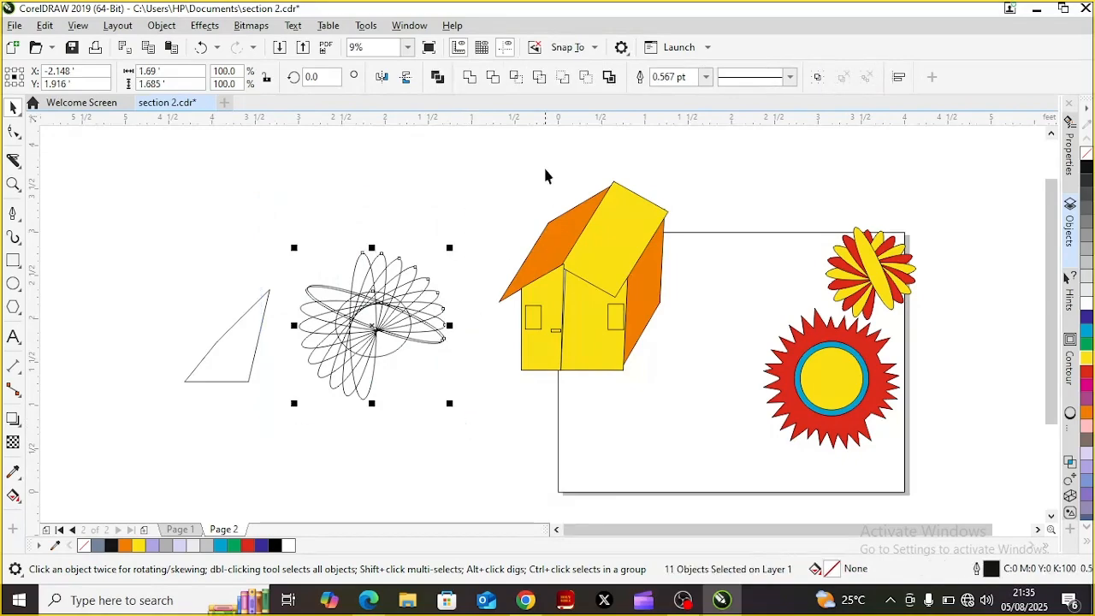
{"action": "left_click", "coordinate": [539, 79]}
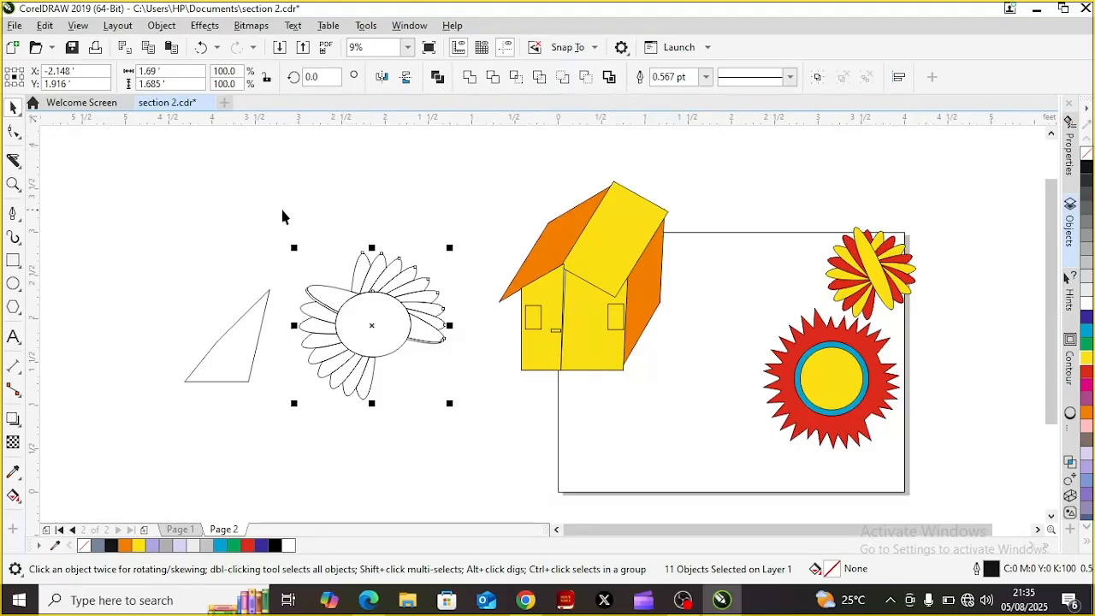
- Group the outlined flower's petals and centre, and move the group onto the page just below the house
{"action": "left_click_drag", "start_coordinate": [279, 207], "coordinate": [454, 421]}
{"action": "right_click", "coordinate": [373, 325]}
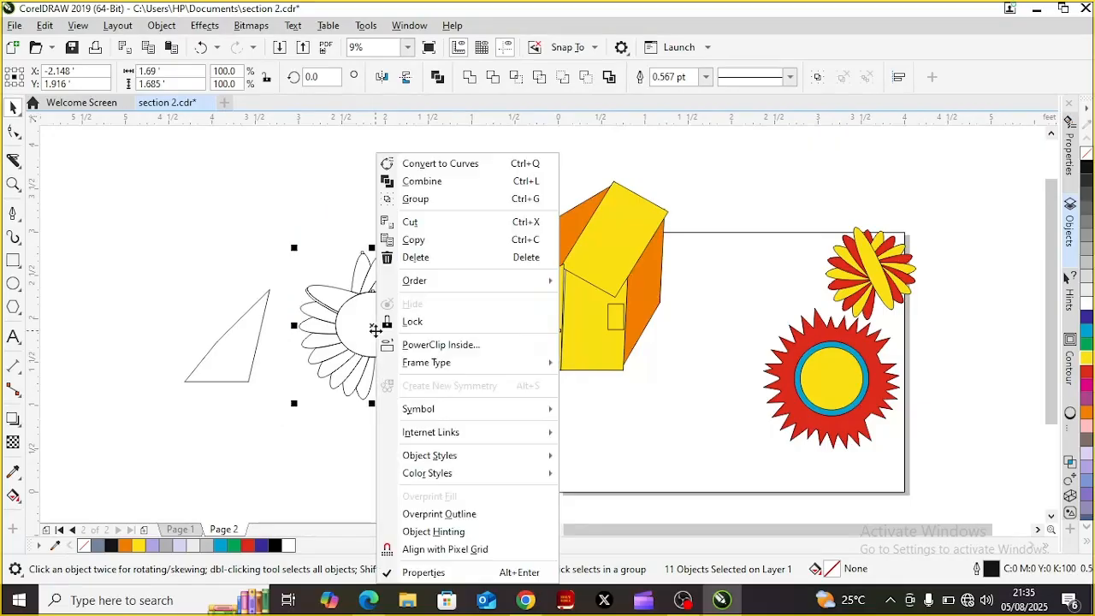
{"action": "left_click", "coordinate": [416, 199]}
{"action": "left_click_drag", "start_coordinate": [367, 340], "coordinate": [620, 462]}
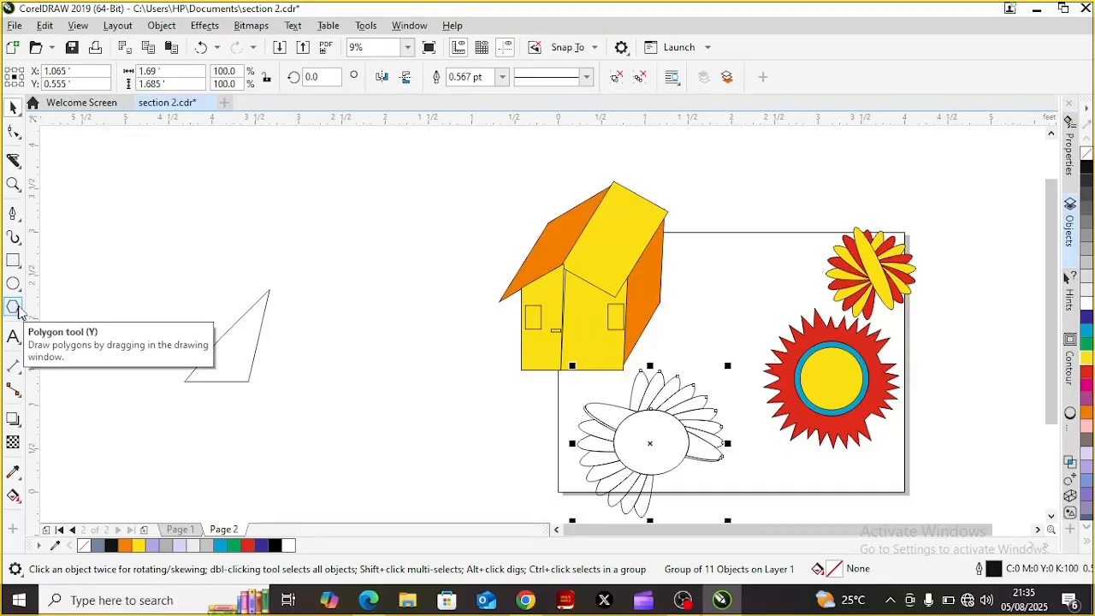
- Draw a five-sided polygon about 1.321 by 1.189 ft between the triangle and the house, and open the Envelope effect settings
{"action": "left_click", "coordinate": [17, 309]}
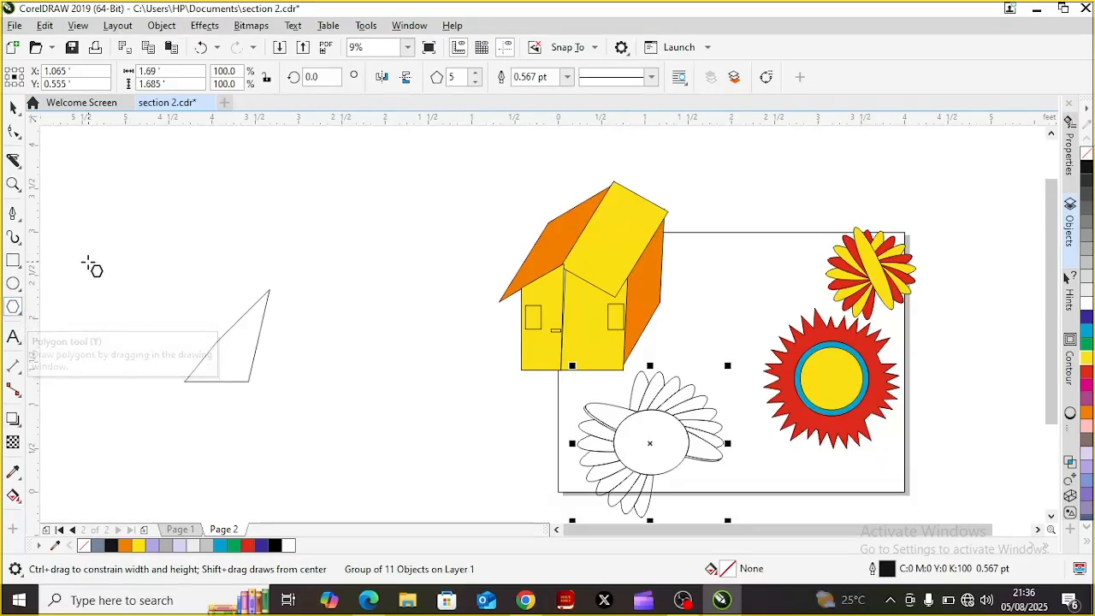
{"action": "left_click_drag", "start_coordinate": [339, 228], "coordinate": [460, 345]}
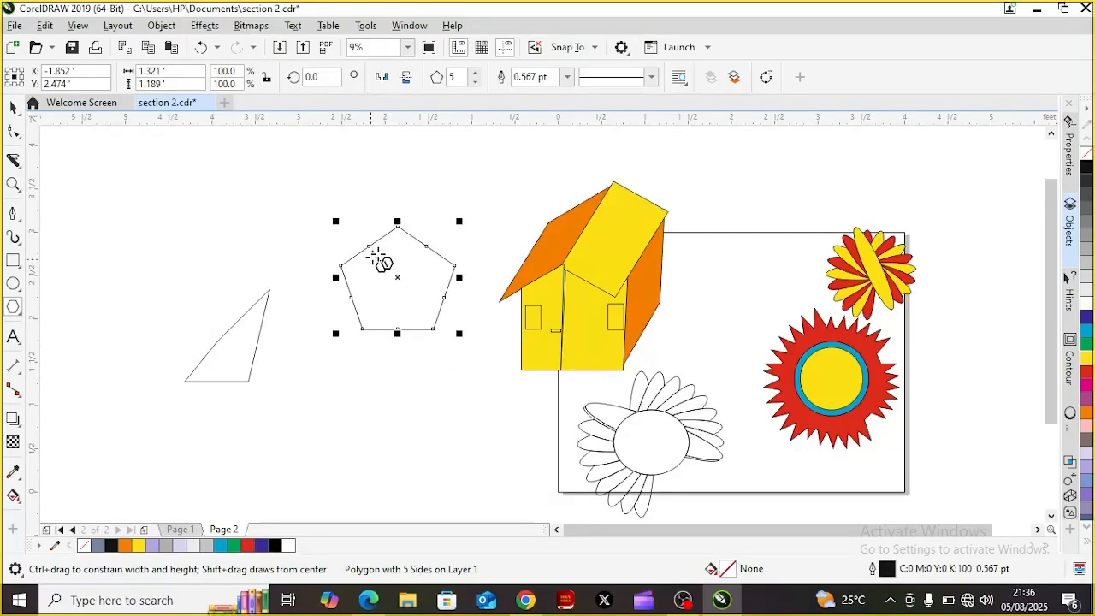
{"action": "left_click", "coordinate": [411, 27]}
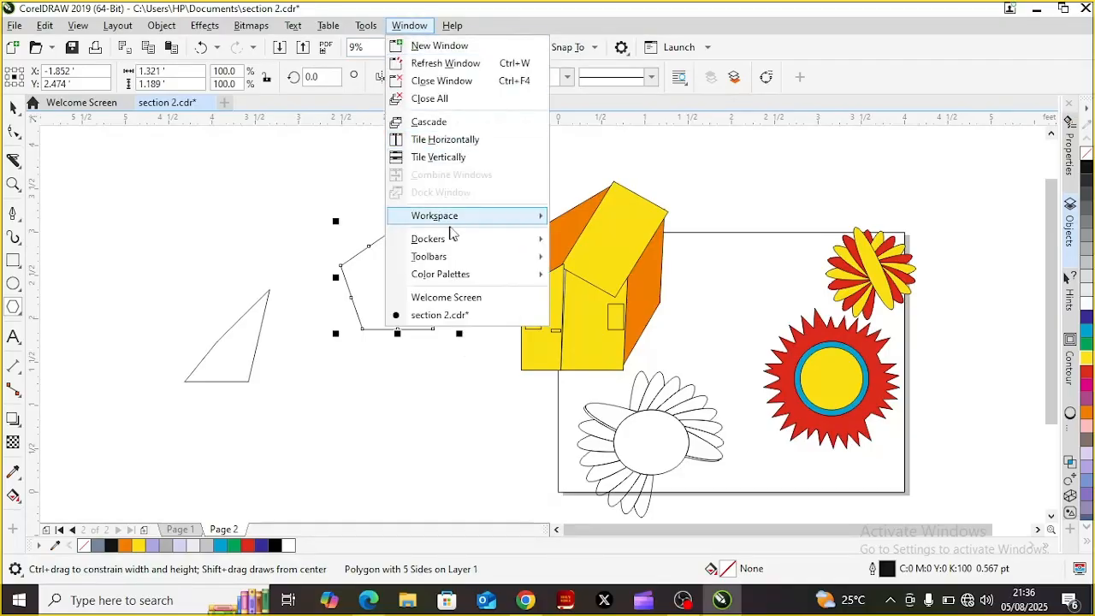
{"action": "mouse_move", "coordinate": [483, 243]}
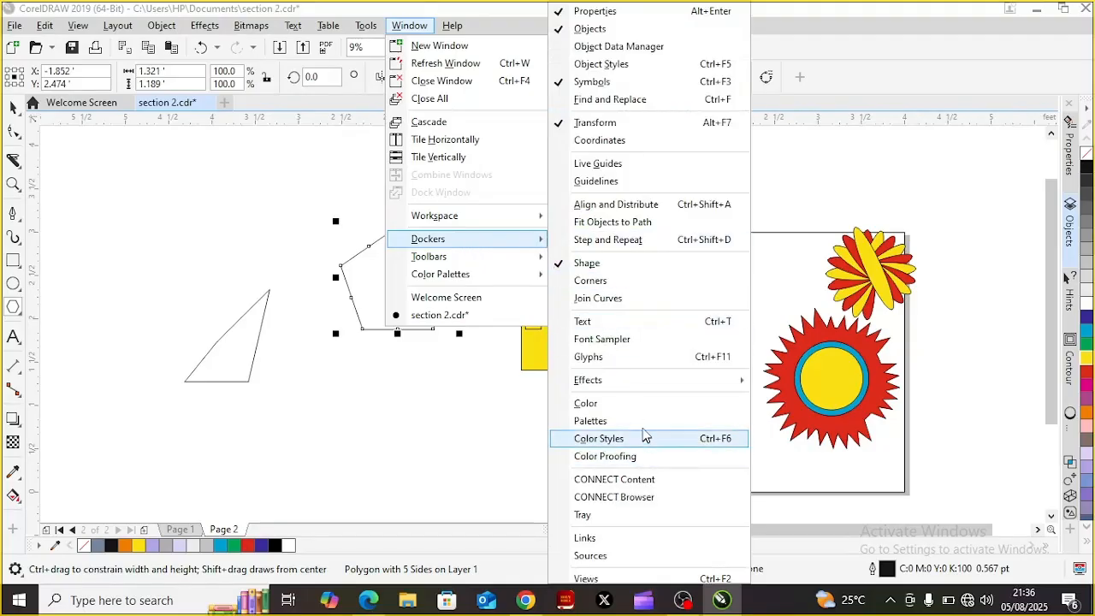
{"action": "mouse_move", "coordinate": [647, 379]}
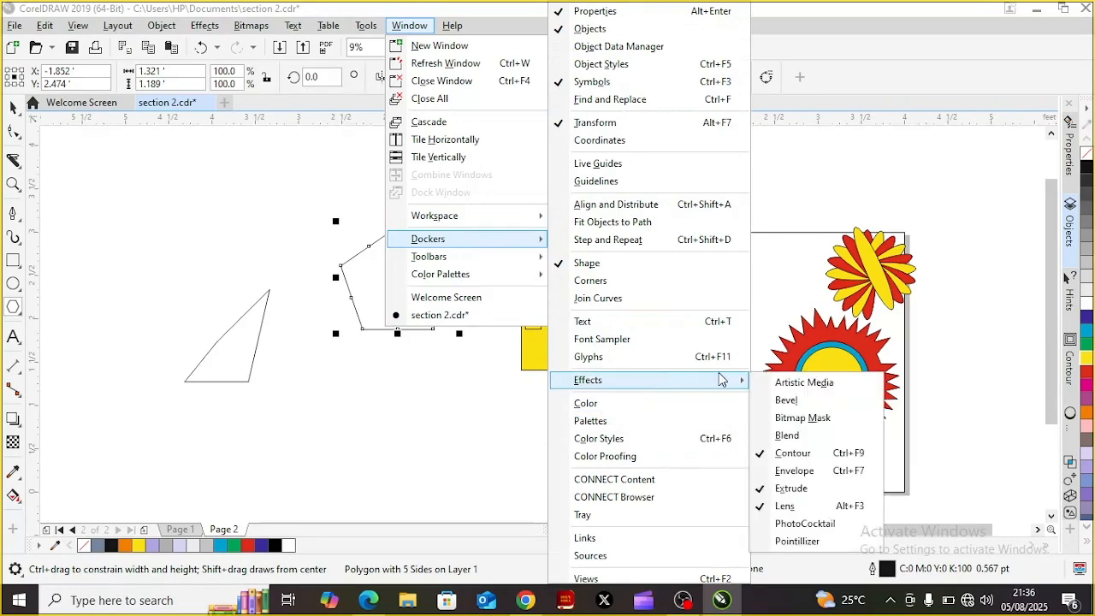
{"action": "left_click", "coordinate": [795, 470]}
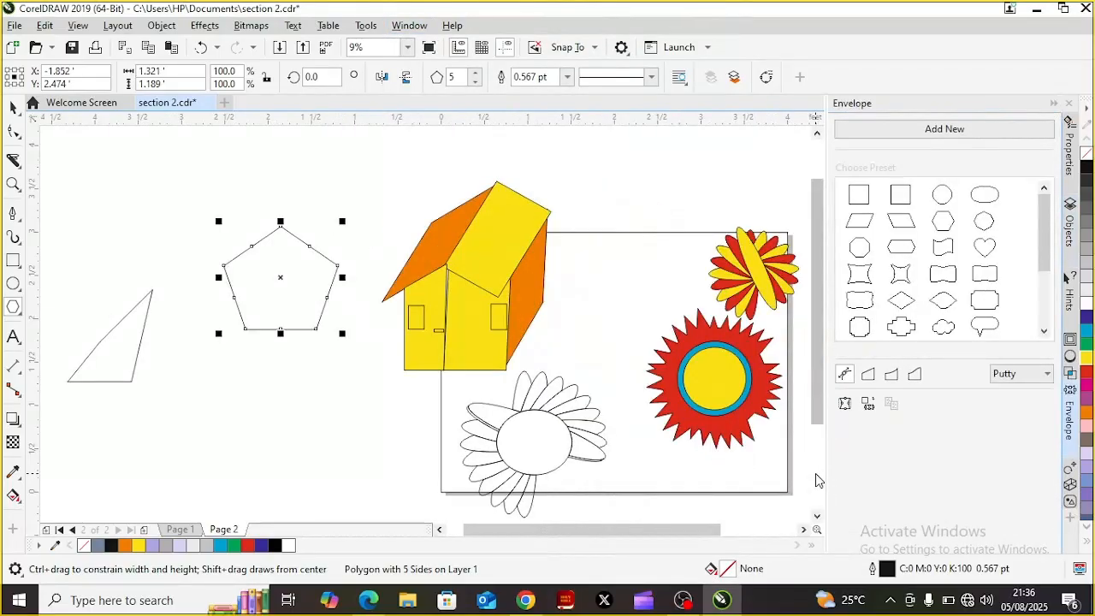
- Try the tree, heart and teardrop envelope presets on the pentagon
{"action": "left_click_drag", "start_coordinate": [1047, 221], "coordinate": [1048, 289]}
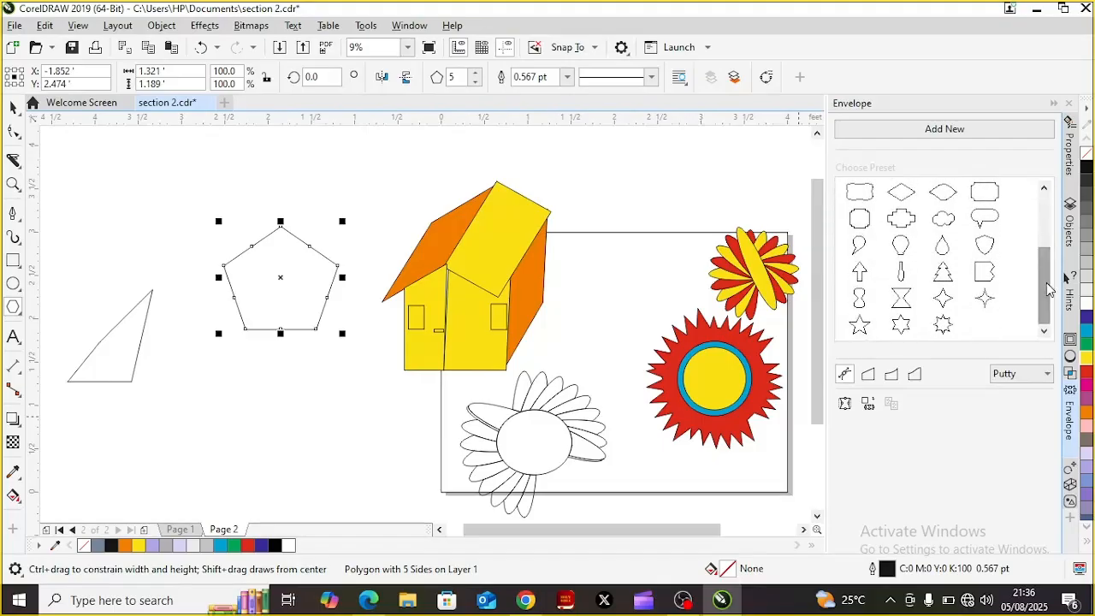
{"action": "left_click", "coordinate": [942, 272]}
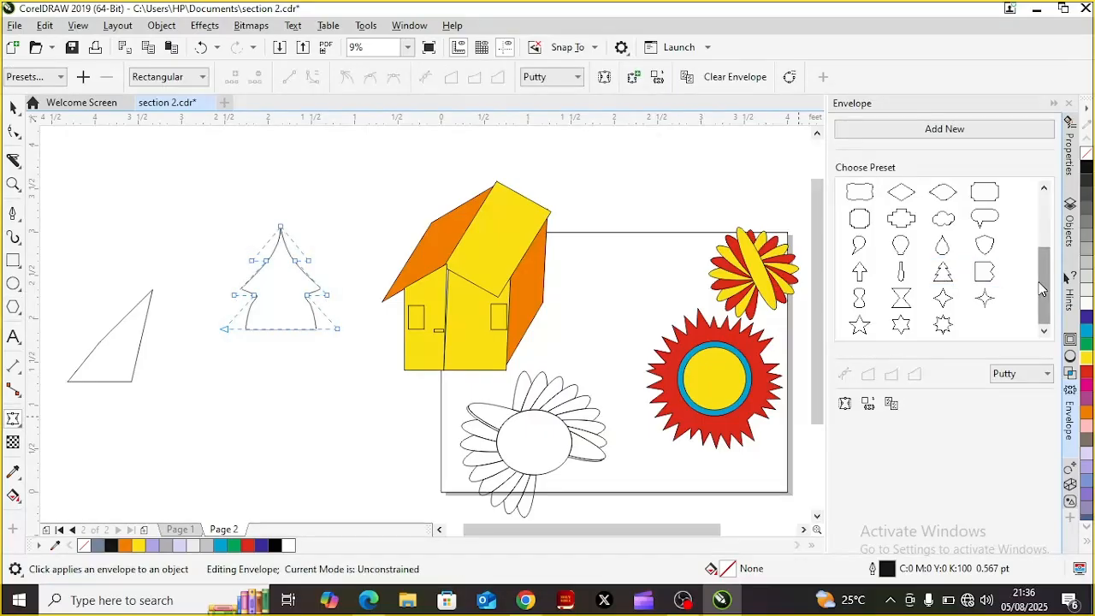
{"action": "left_click_drag", "start_coordinate": [1042, 268], "coordinate": [1033, 224]}
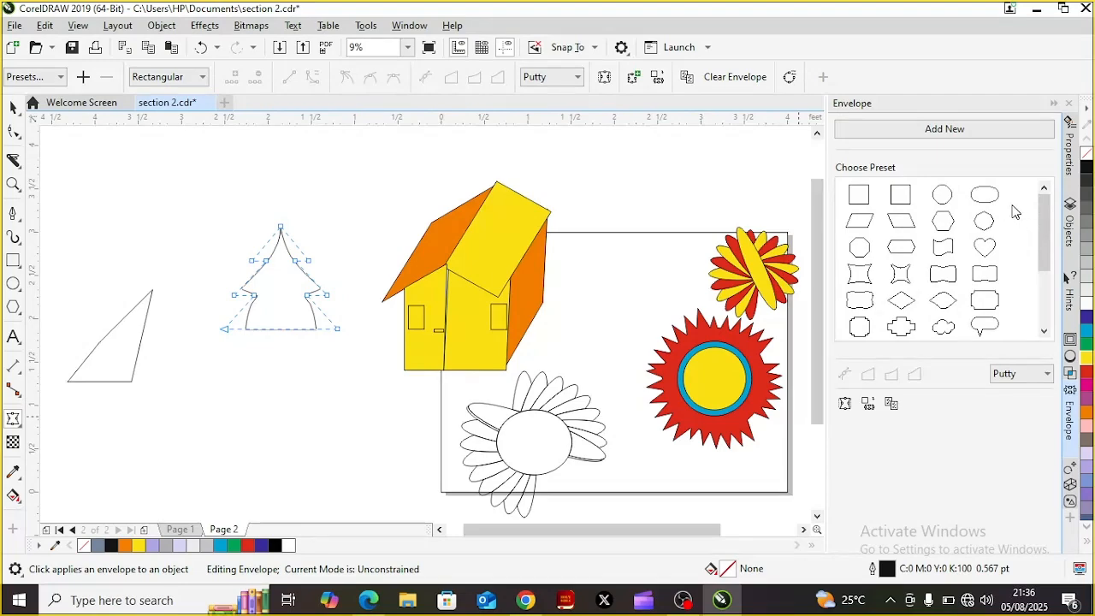
{"action": "left_click", "coordinate": [991, 248]}
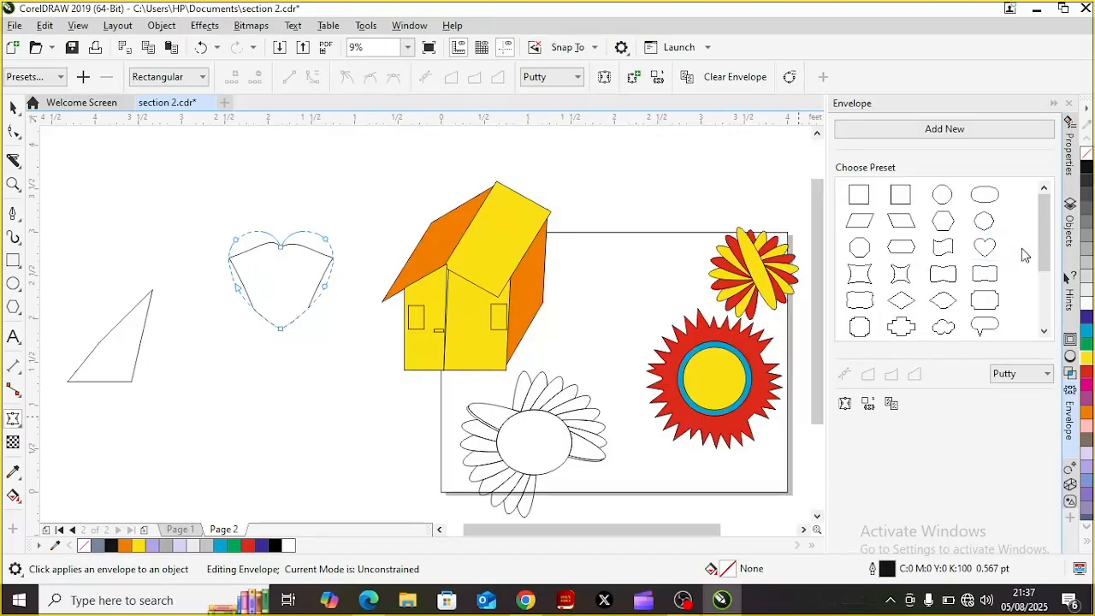
{"action": "left_click_drag", "start_coordinate": [1045, 245], "coordinate": [1051, 312]}
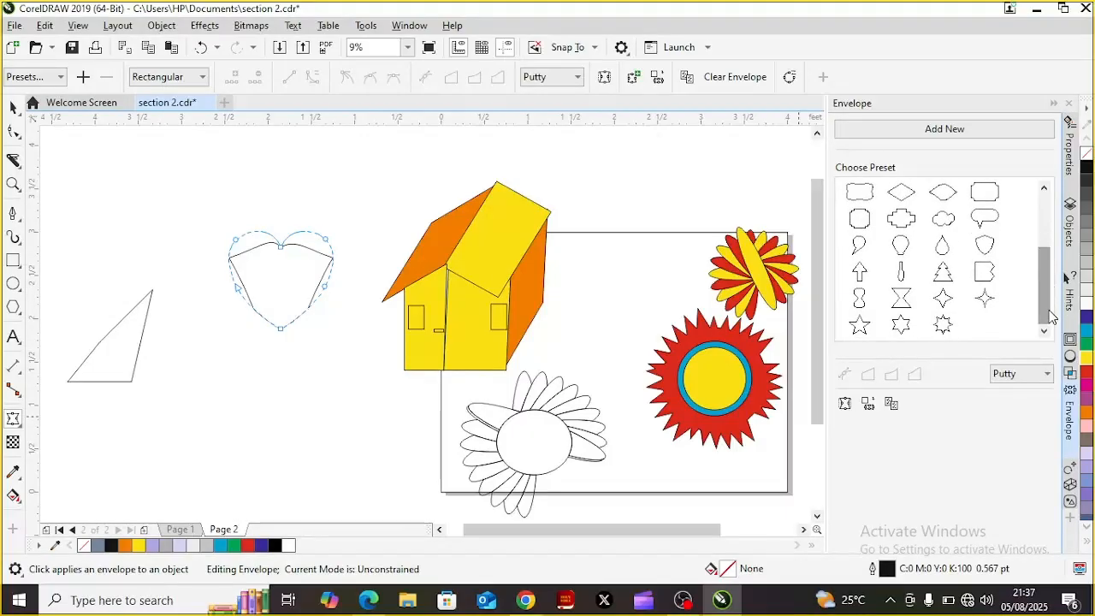
{"action": "left_click", "coordinate": [942, 247]}
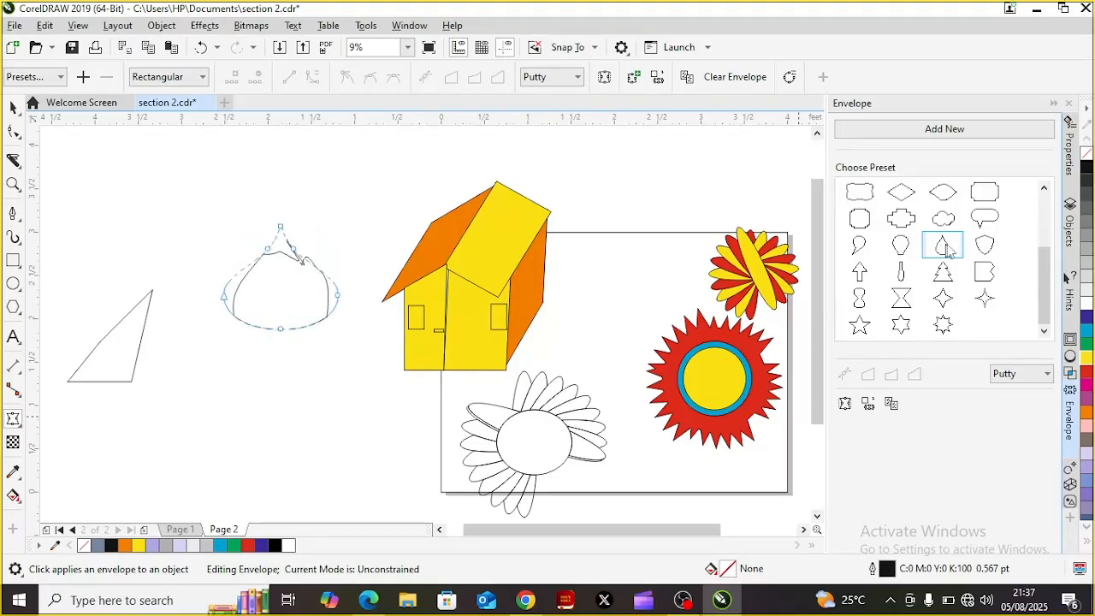
- Try the arrow, hourglass, five-pointed and six-pointed star envelope presets on the pentagon, and finish with the eight-pointed star preset
{"action": "left_click", "coordinate": [860, 273]}
{"action": "left_click", "coordinate": [862, 296]}
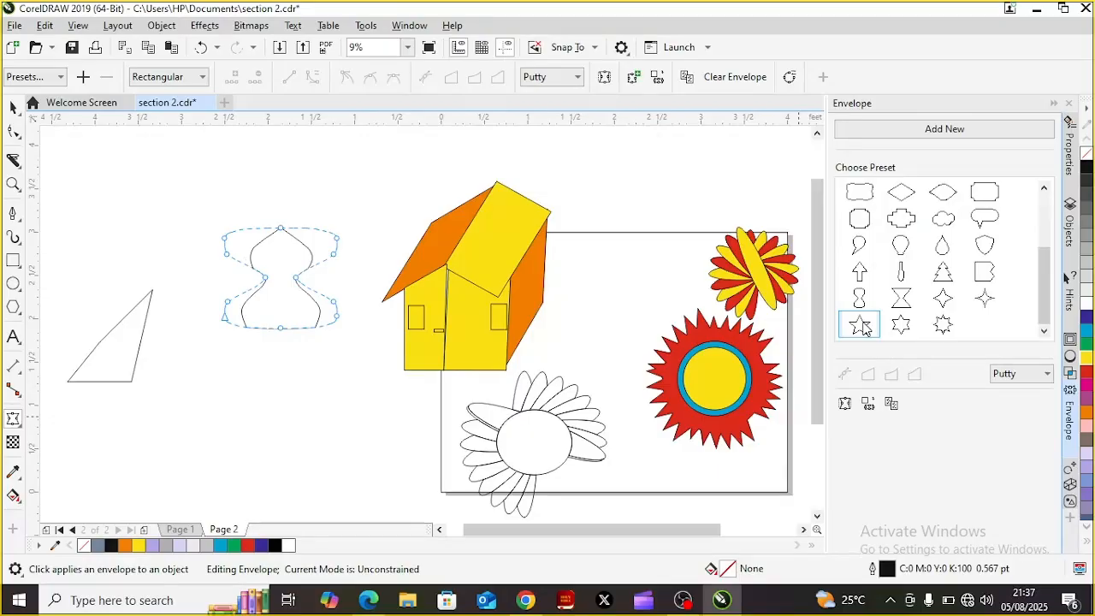
{"action": "left_click", "coordinate": [862, 325]}
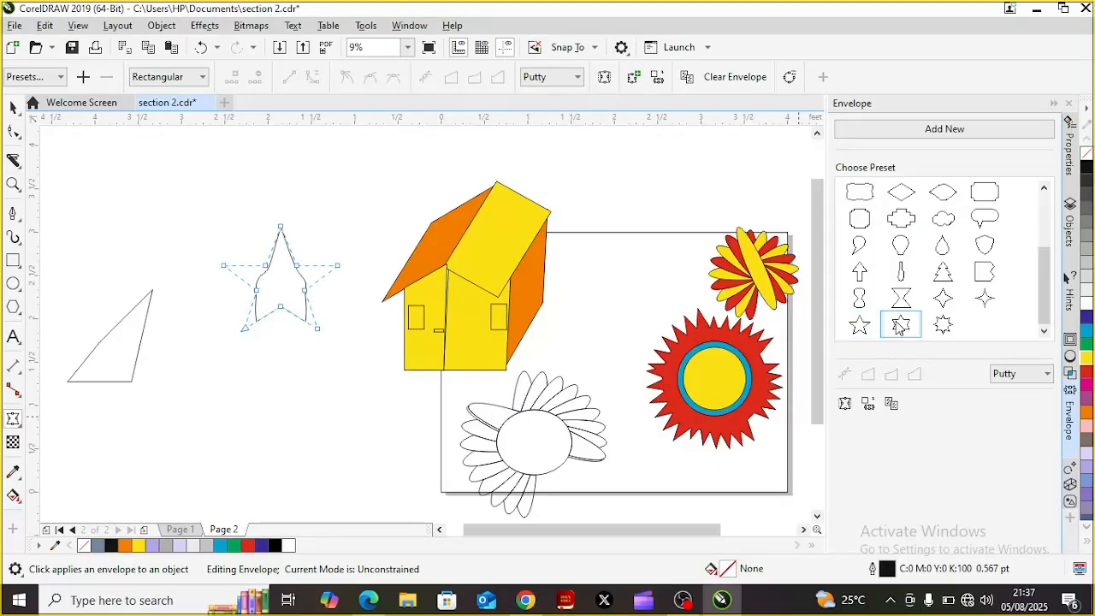
{"action": "left_click", "coordinate": [899, 329]}
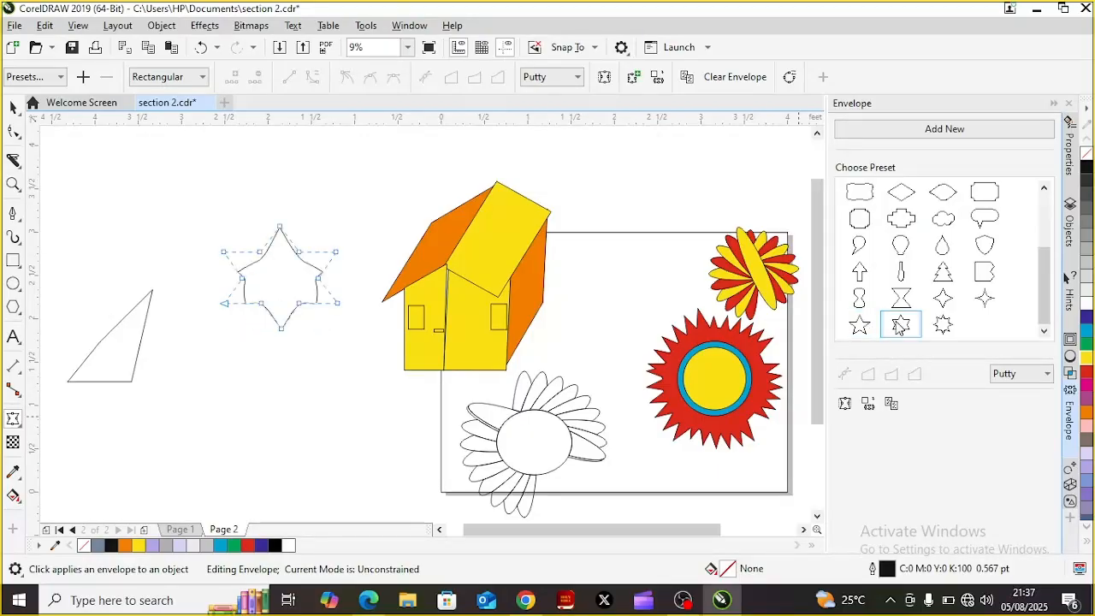
{"action": "left_click", "coordinate": [941, 330]}
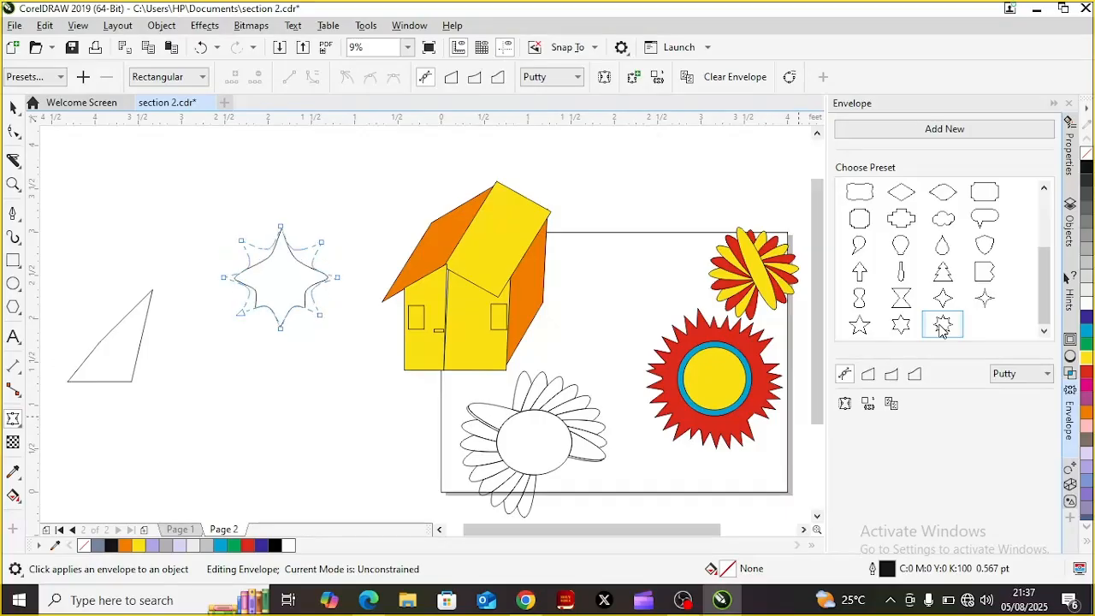
- Move the red sunburst flower closer to the house, and place a copy of it below the reshaped pentagon
{"action": "left_click_drag", "start_coordinate": [939, 326], "coordinate": [14, 107]}
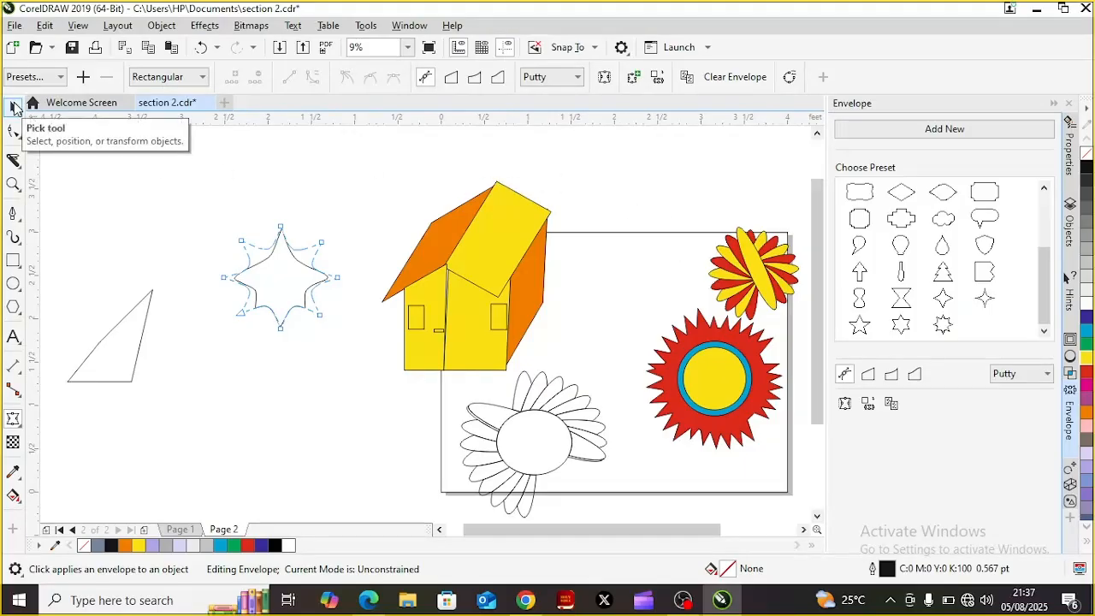
{"action": "left_click", "coordinate": [14, 107]}
{"action": "left_click", "coordinate": [308, 396]}
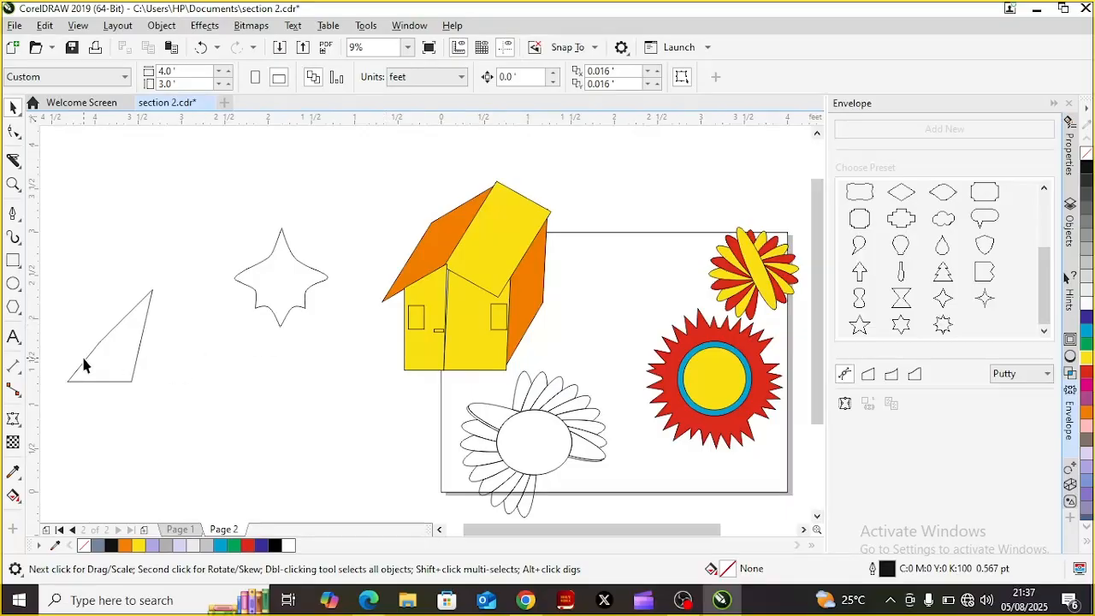
{"action": "left_click", "coordinate": [728, 366]}
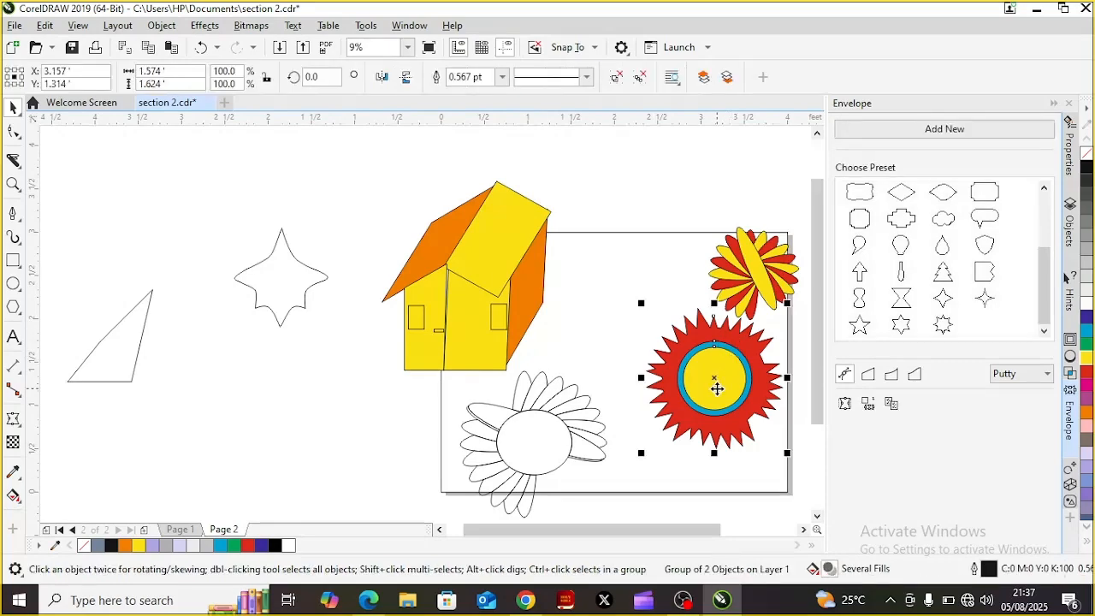
{"action": "left_click_drag", "start_coordinate": [711, 383], "coordinate": [637, 338]}
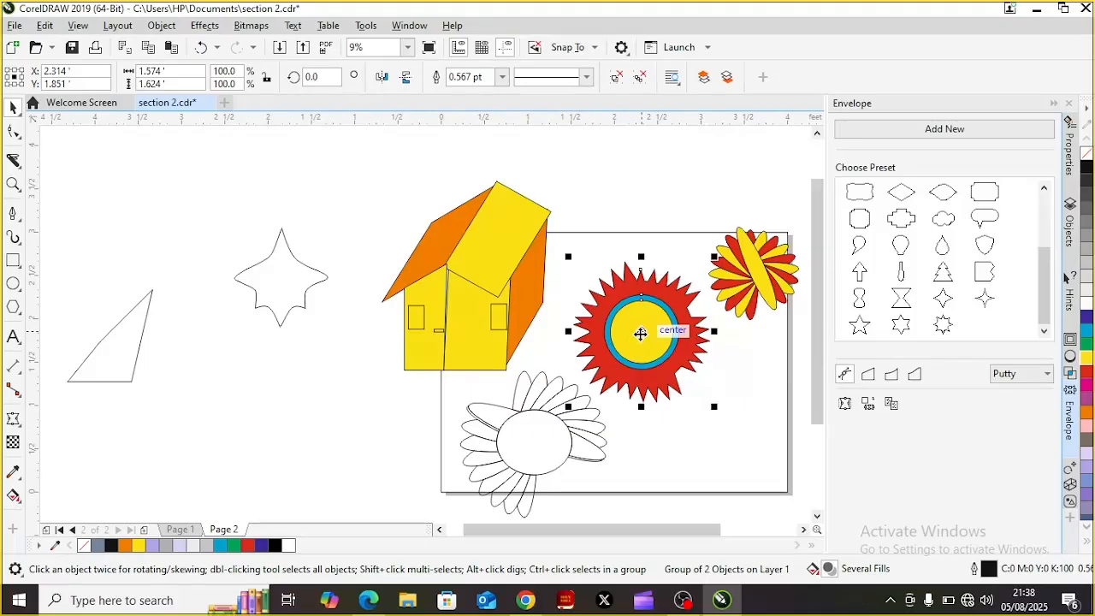
{"action": "left_click_drag", "start_coordinate": [640, 334], "coordinate": [302, 414]}
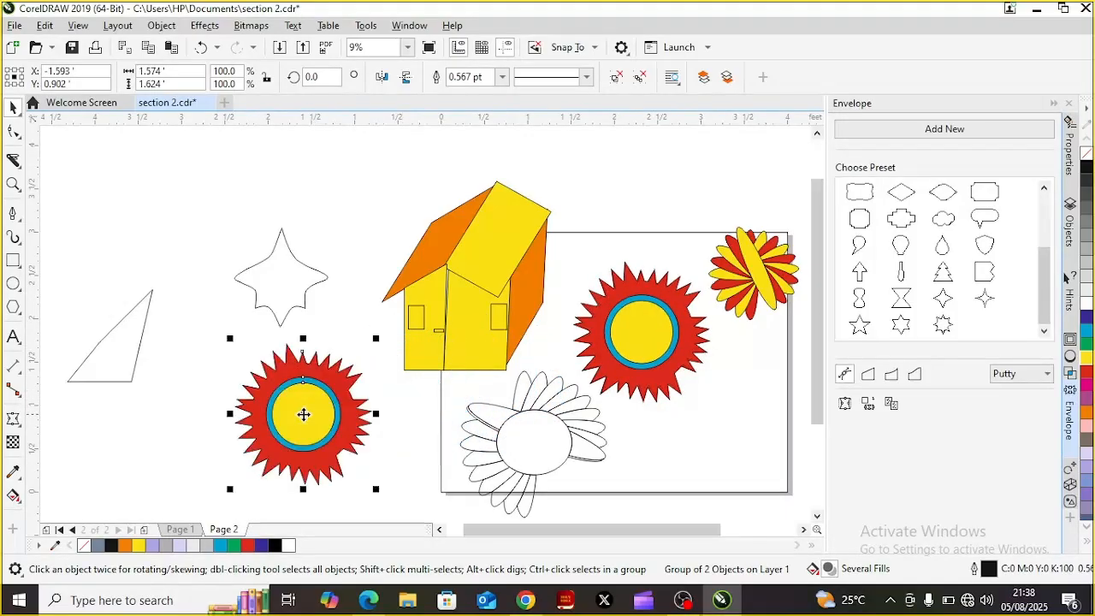
- Move the copied sunburst flower to the empty area above the triangle
{"action": "left_click", "coordinate": [1071, 226]}
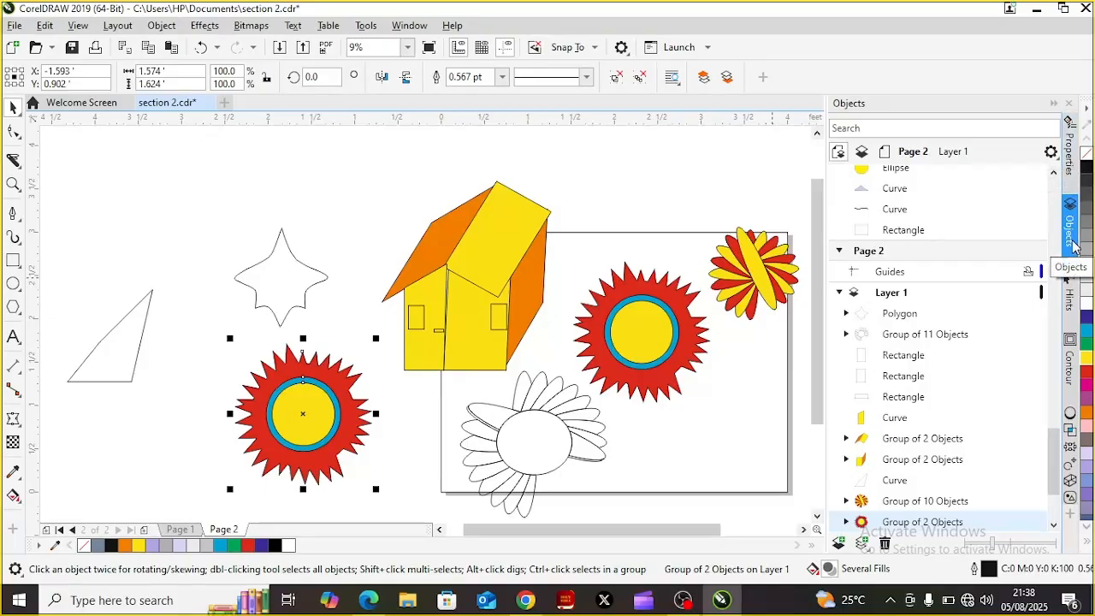
{"action": "left_click", "coordinate": [1071, 244]}
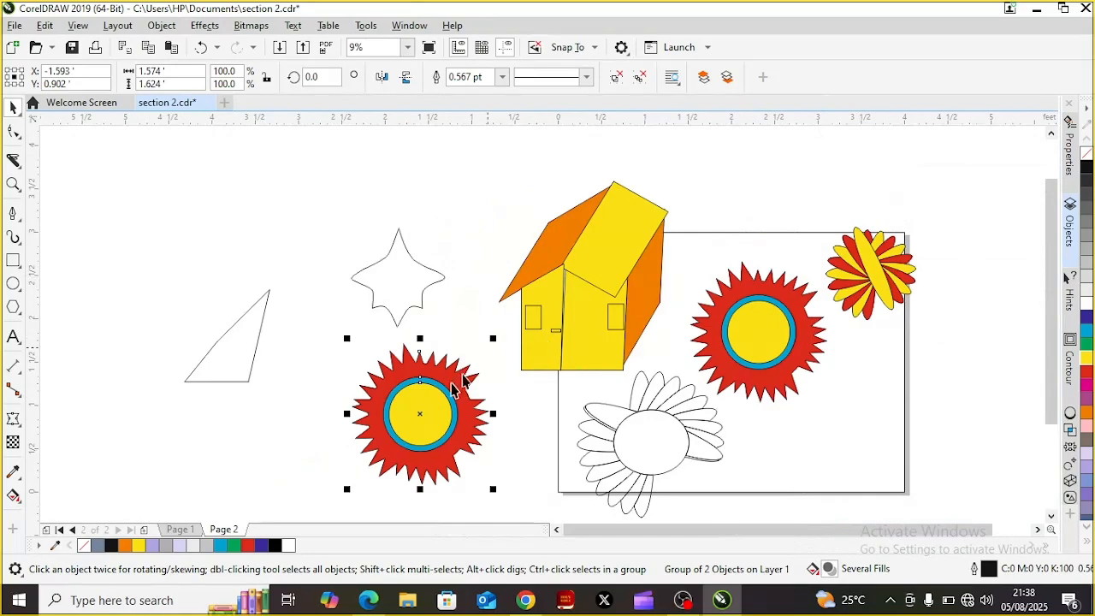
{"action": "left_click_drag", "start_coordinate": [420, 416], "coordinate": [281, 192]}
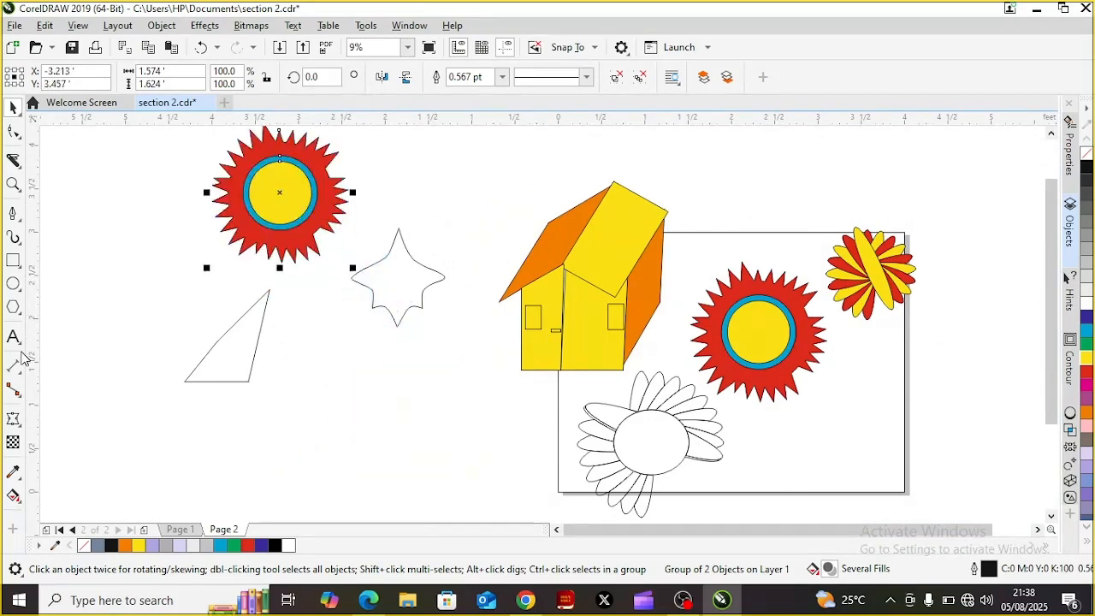
- Draw a radial impact shape with the Impact tool and centre it on the copied sunburst flower
{"action": "left_click", "coordinate": [21, 315]}
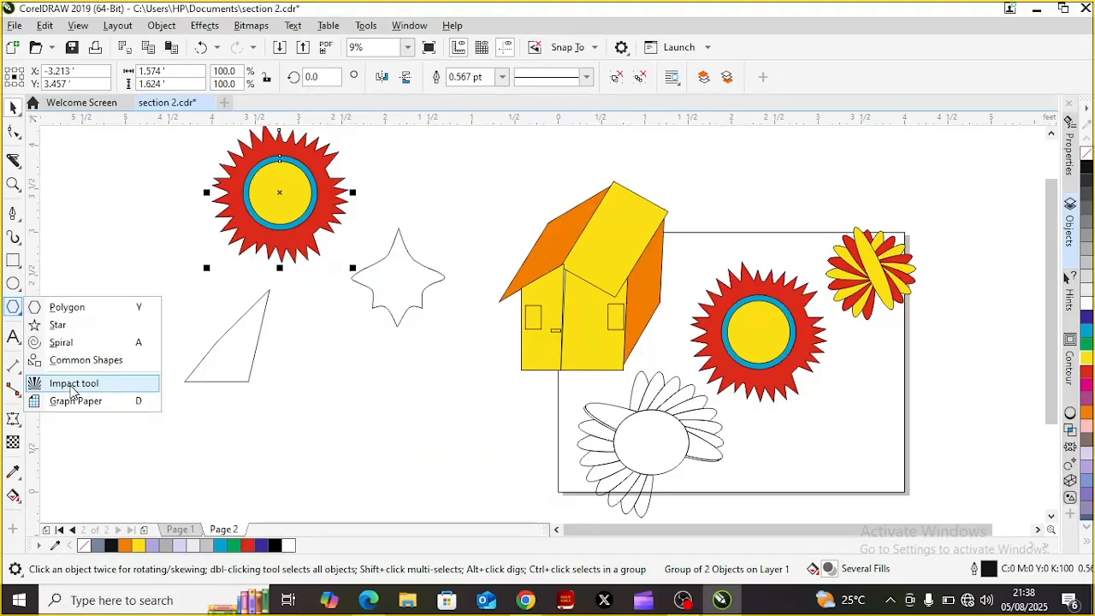
{"action": "left_click", "coordinate": [74, 383]}
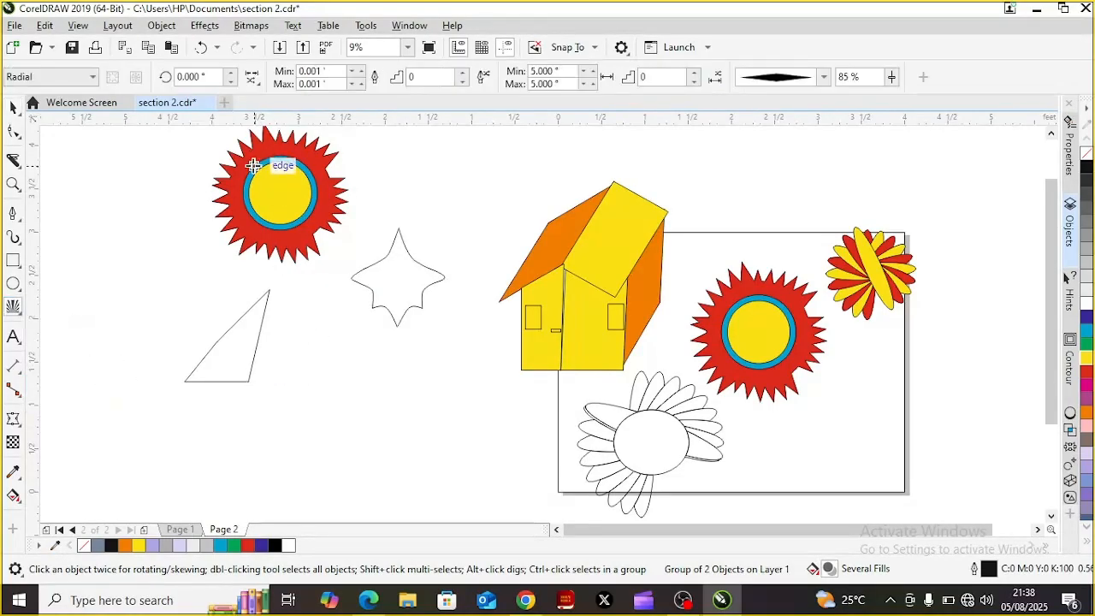
{"action": "left_click_drag", "start_coordinate": [253, 165], "coordinate": [287, 206]}
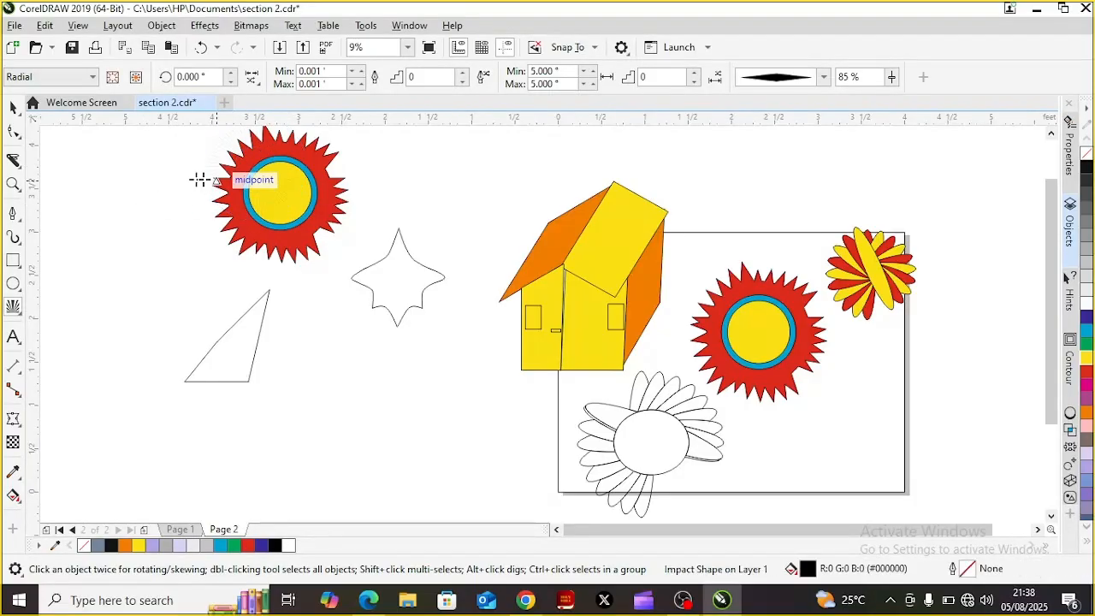
{"action": "left_click", "coordinate": [13, 107]}
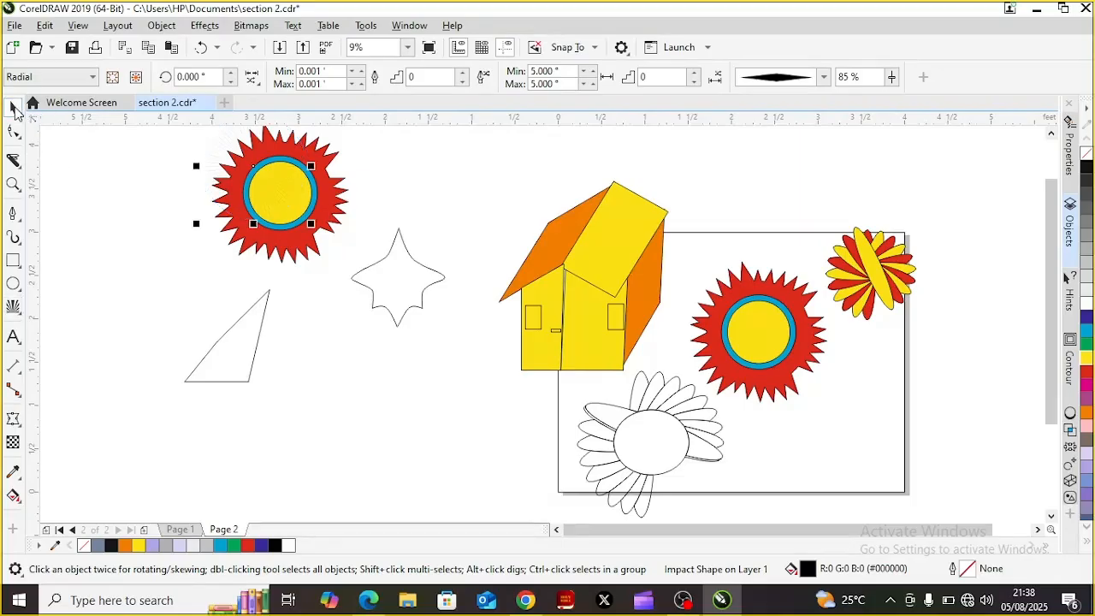
{"action": "left_click_drag", "start_coordinate": [240, 162], "coordinate": [279, 193]}
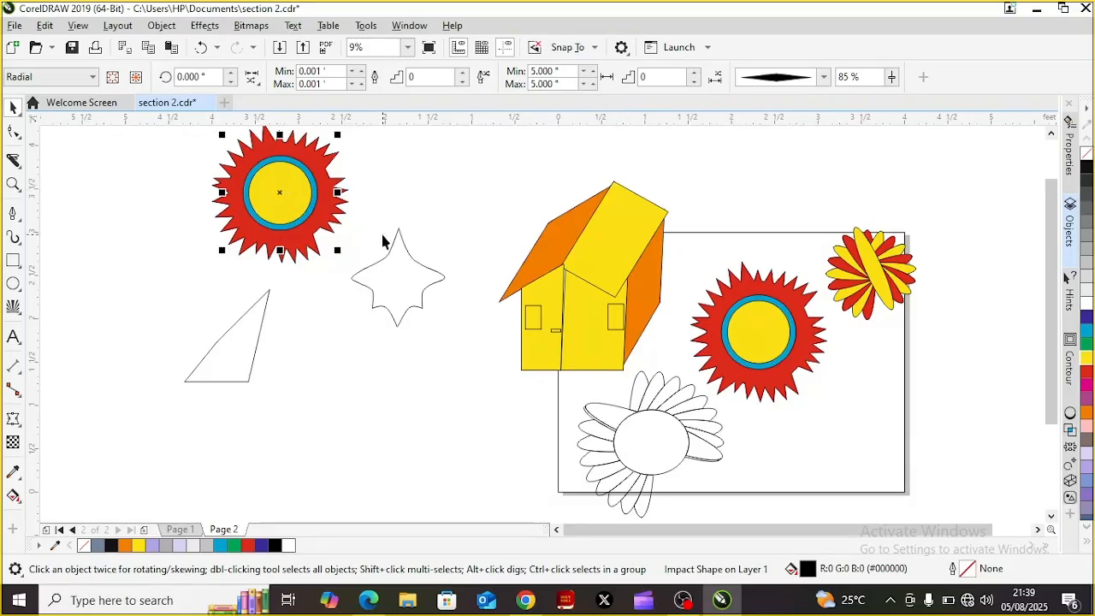
- Try a 36 pt outline on the impact shape, and settle on an outline width of 8 pt
{"action": "left_click", "coordinate": [1071, 154]}
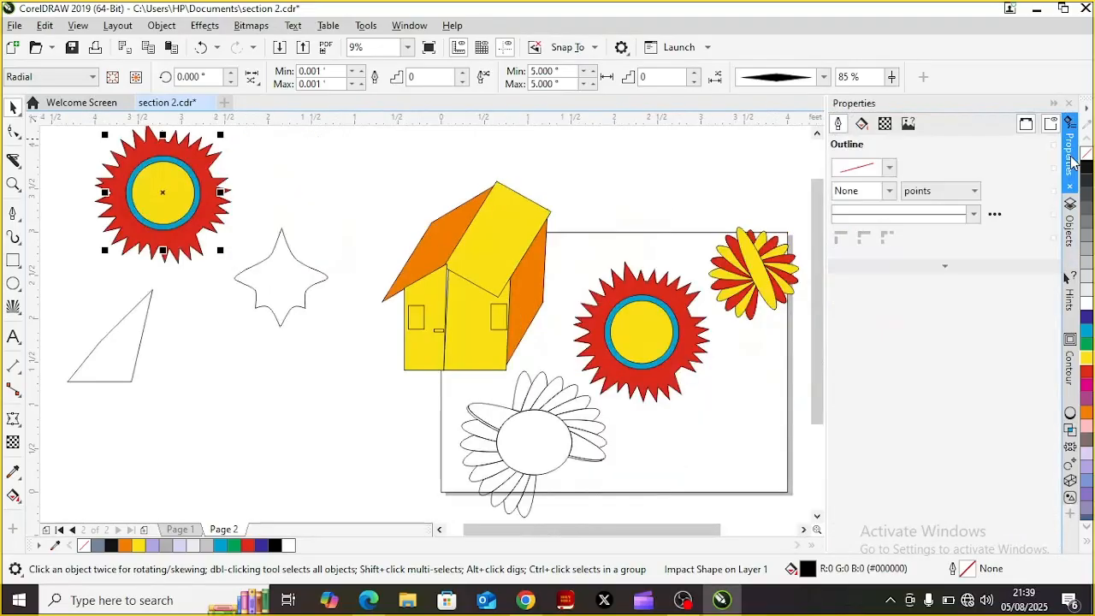
{"action": "left_click", "coordinate": [889, 195]}
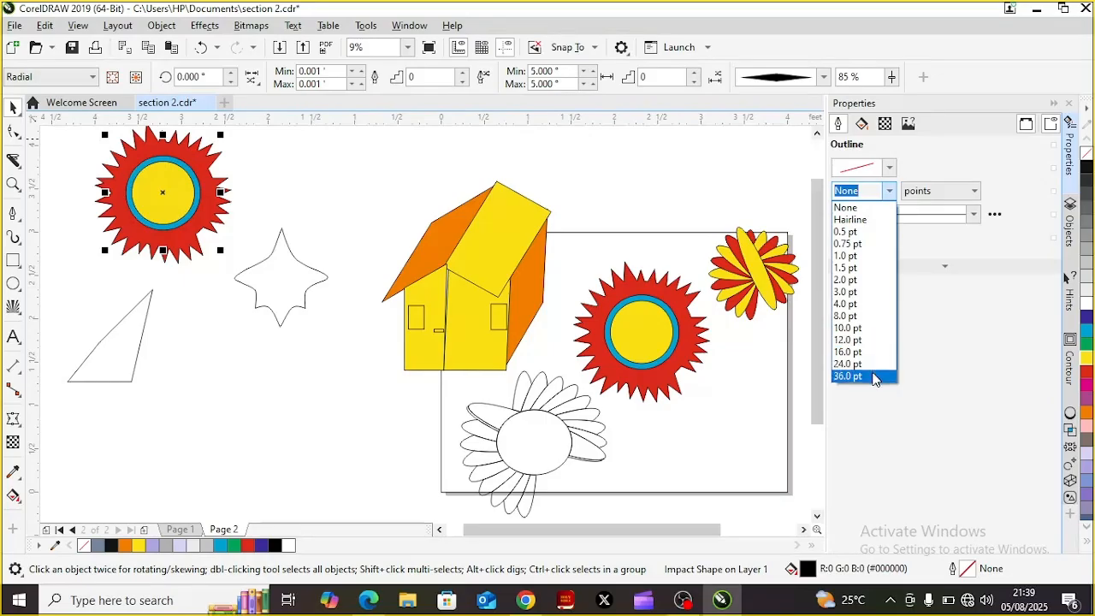
{"action": "left_click", "coordinate": [873, 376]}
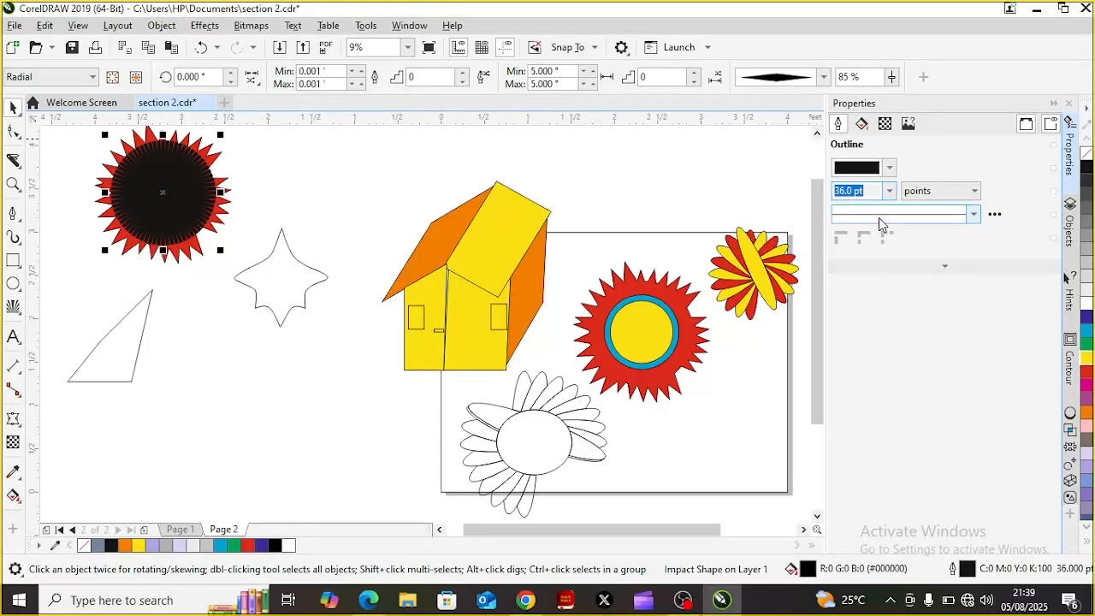
{"action": "left_click", "coordinate": [890, 190]}
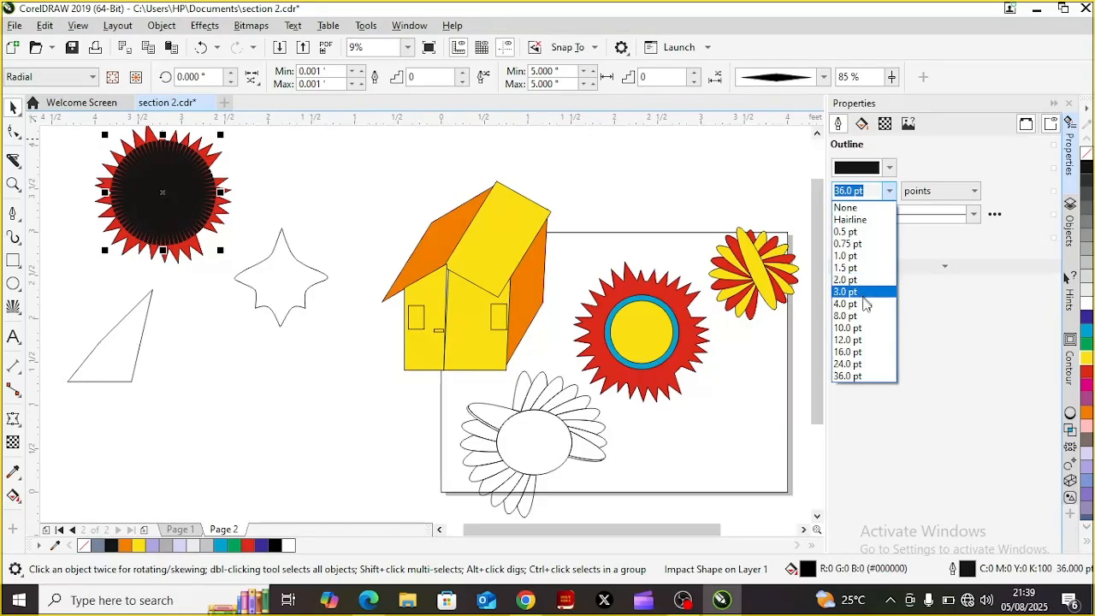
{"action": "left_click", "coordinate": [863, 316]}
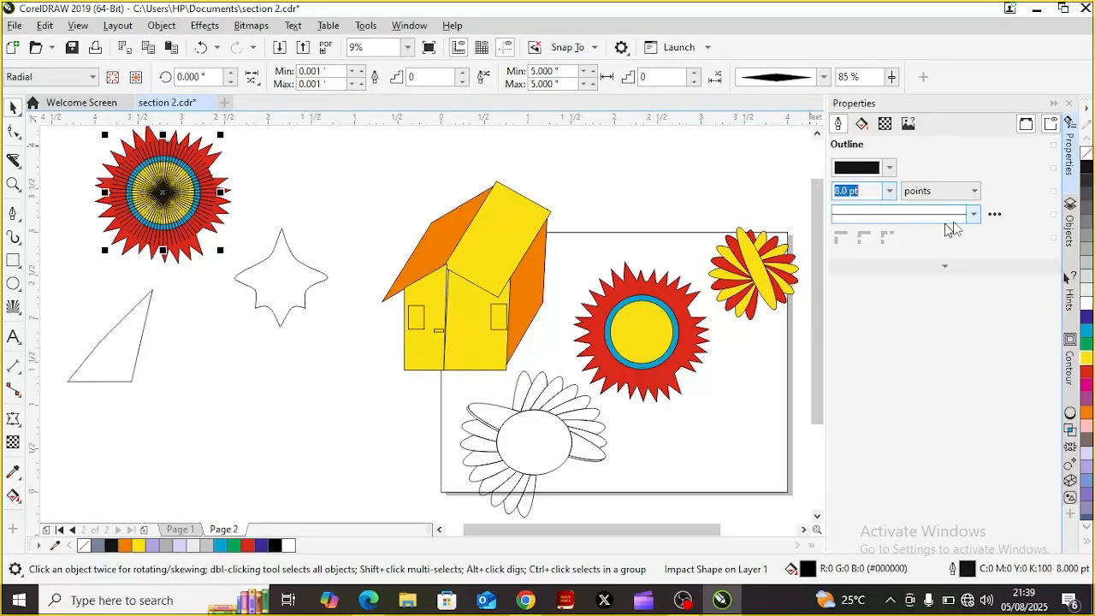
- Apply a dashed line style to the impact shape's outline
{"action": "left_click", "coordinate": [973, 214]}
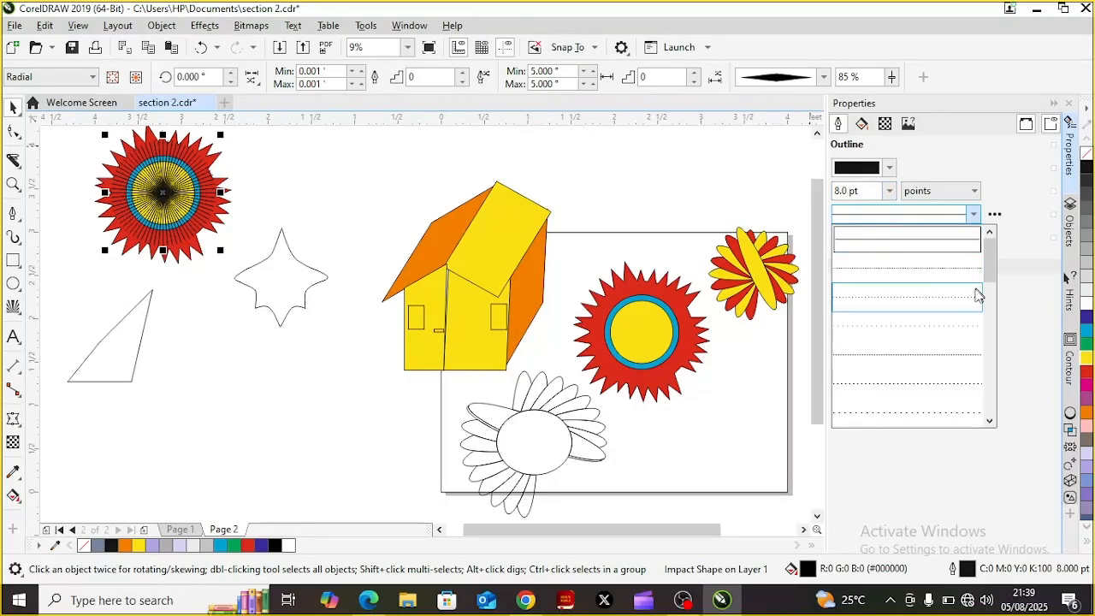
{"action": "left_click_drag", "start_coordinate": [989, 252], "coordinate": [989, 317]}
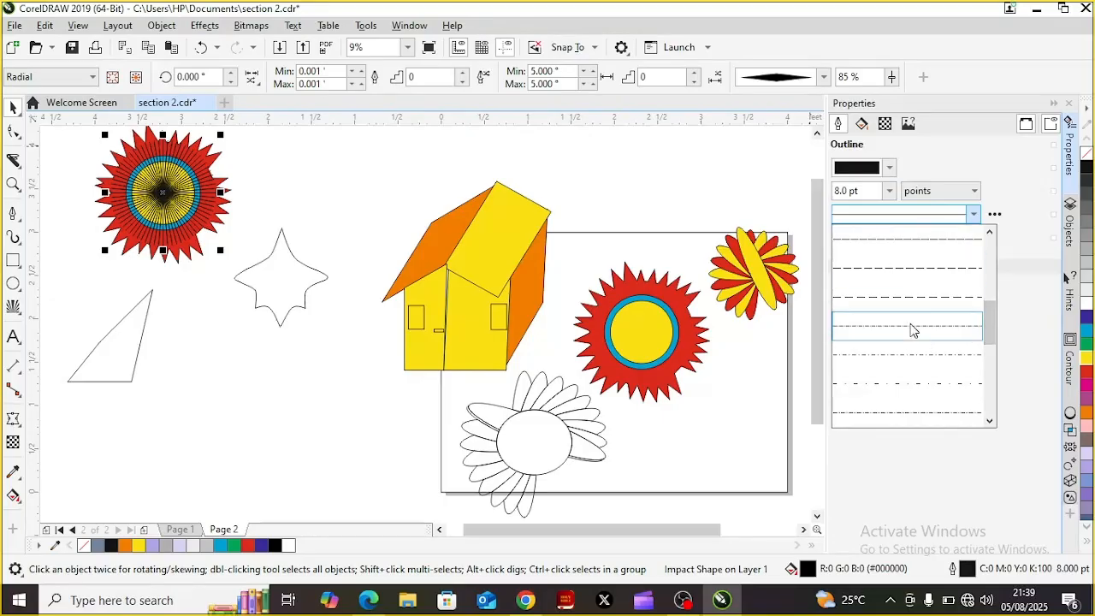
{"action": "left_click", "coordinate": [902, 299]}
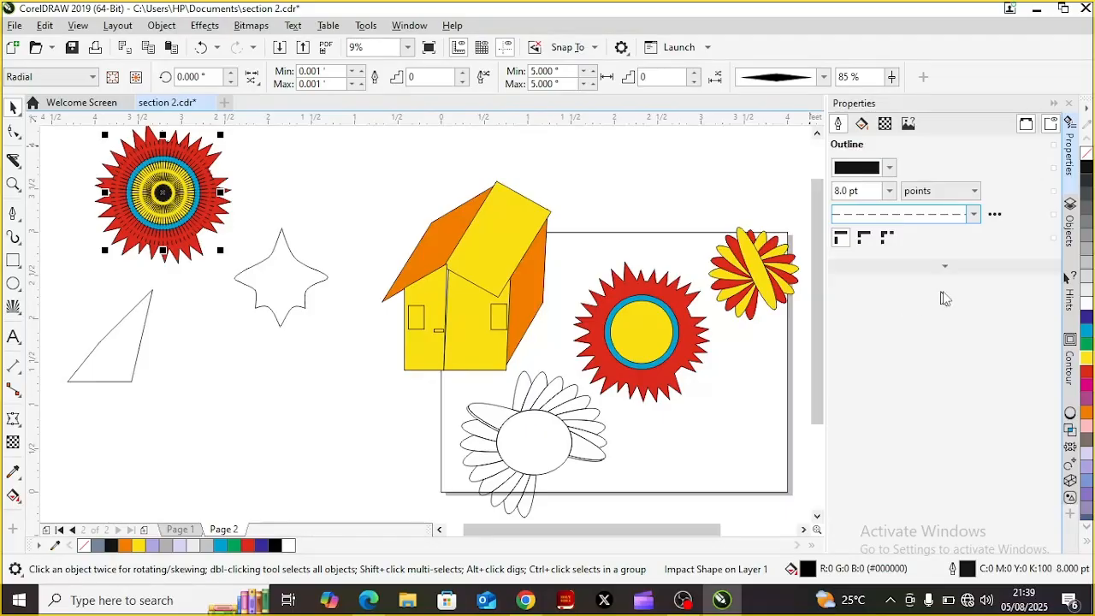
- Group the impact shape with the sunburst flower beneath it
{"action": "left_click_drag", "start_coordinate": [816, 213], "coordinate": [817, 195]}
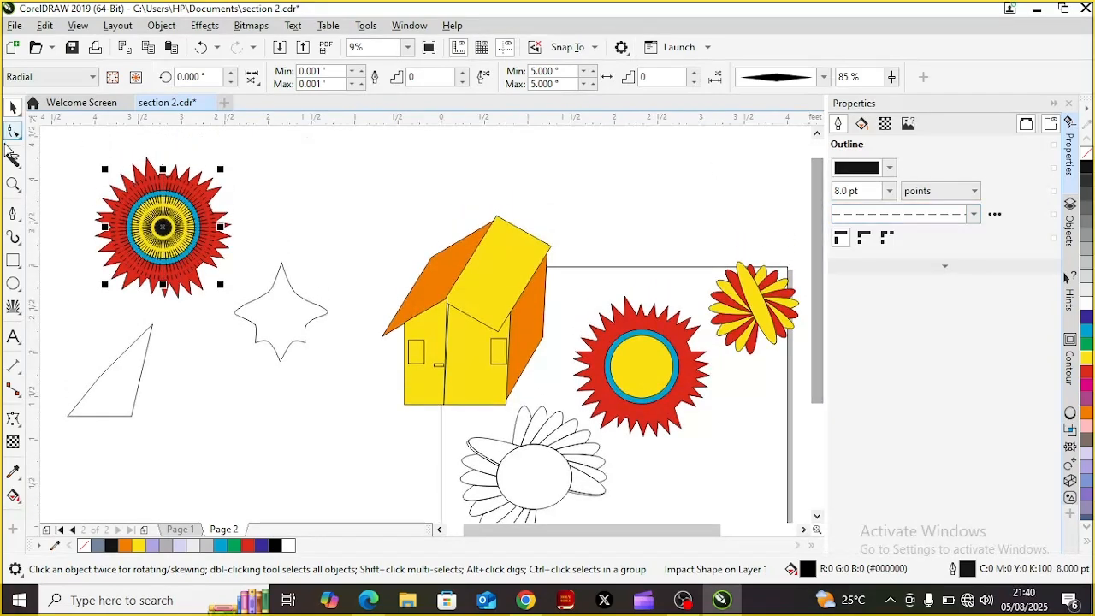
{"action": "left_click_drag", "start_coordinate": [63, 144], "coordinate": [260, 314]}
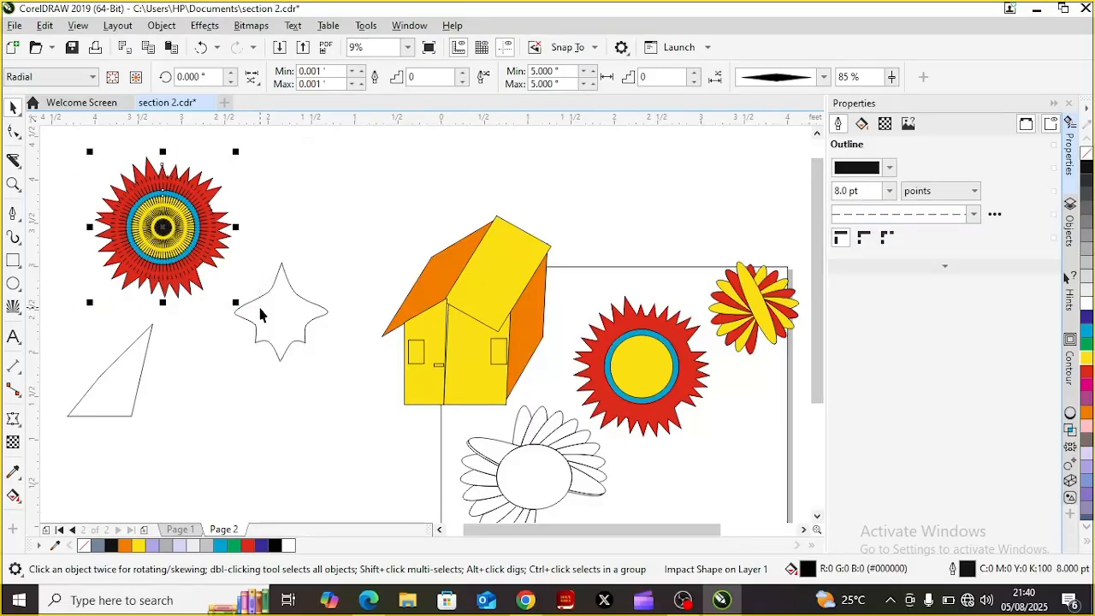
{"action": "right_click", "coordinate": [162, 229]}
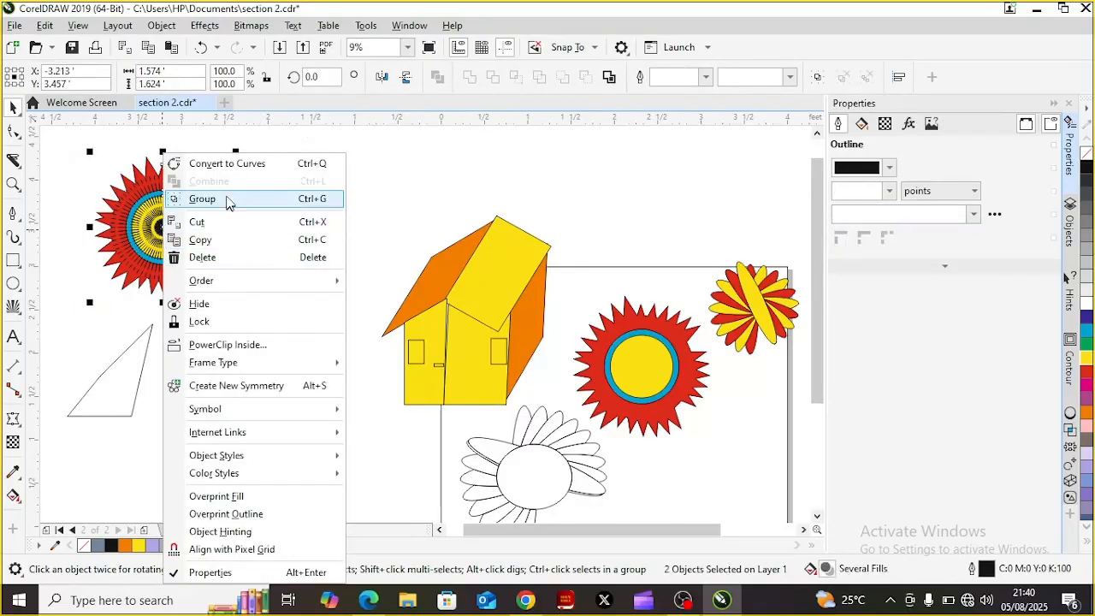
{"action": "left_click", "coordinate": [227, 199]}
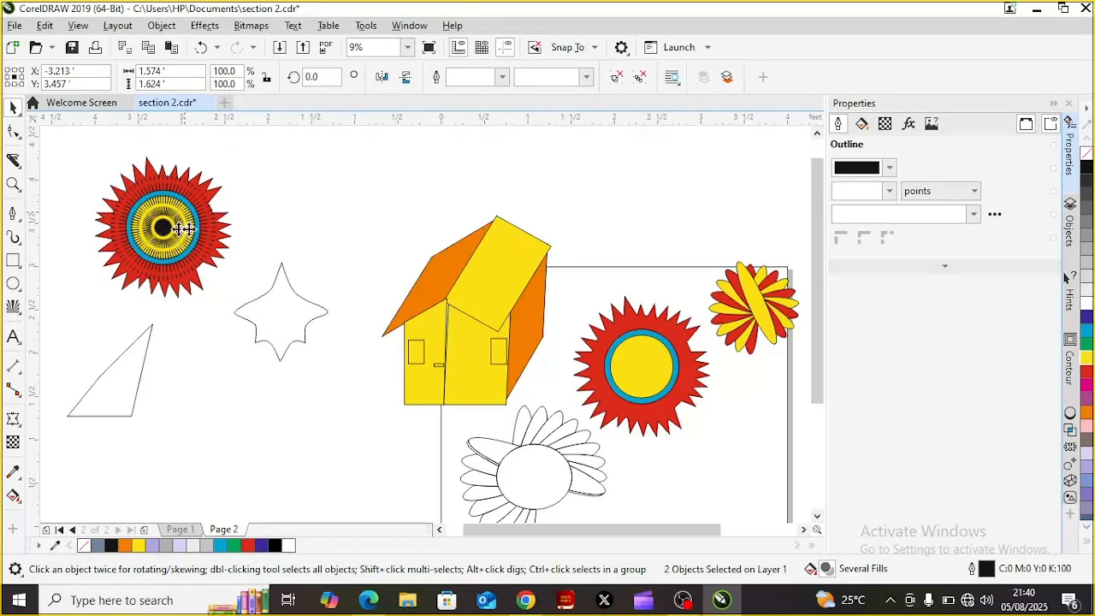
- Move the grouped flower to the page's lower-right corner and enlarge it to about 1.717 by 1.772 ft
{"action": "left_click_drag", "start_coordinate": [162, 226], "coordinate": [291, 278]}
{"action": "left_click_drag", "start_coordinate": [359, 218], "coordinate": [407, 176]}
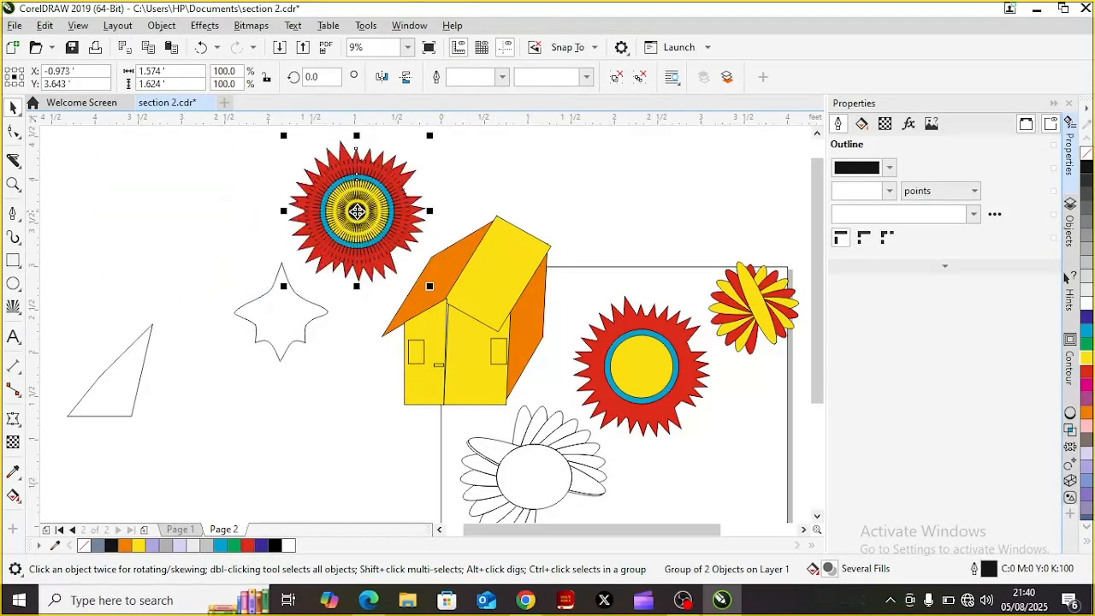
{"action": "left_click_drag", "start_coordinate": [355, 211], "coordinate": [727, 483]}
{"action": "left_click_drag", "start_coordinate": [816, 377], "coordinate": [830, 435]}
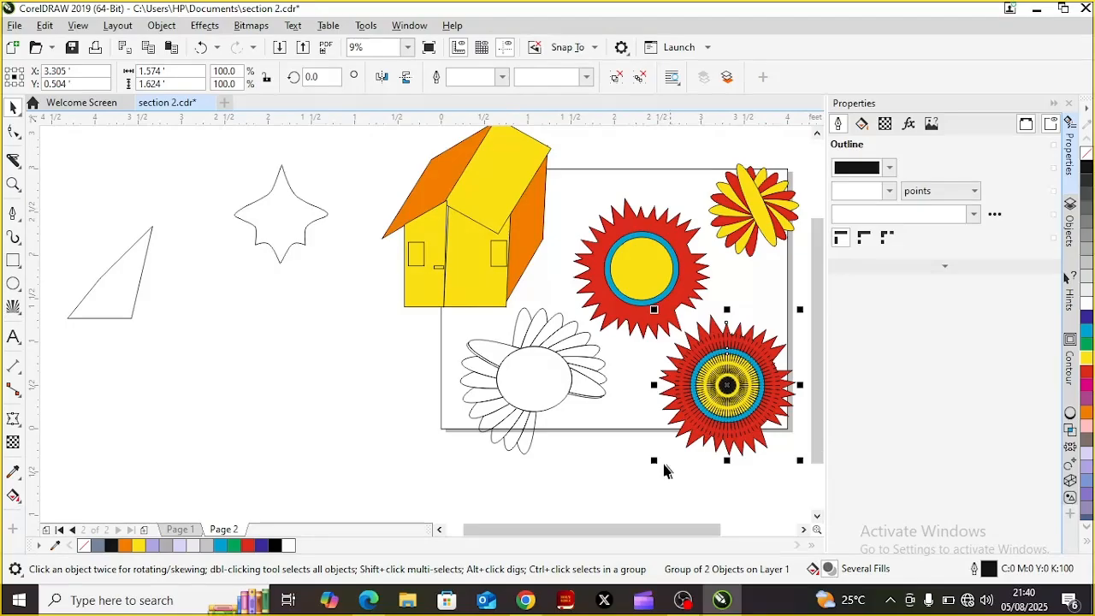
{"action": "left_click_drag", "start_coordinate": [654, 459], "coordinate": [611, 503]}
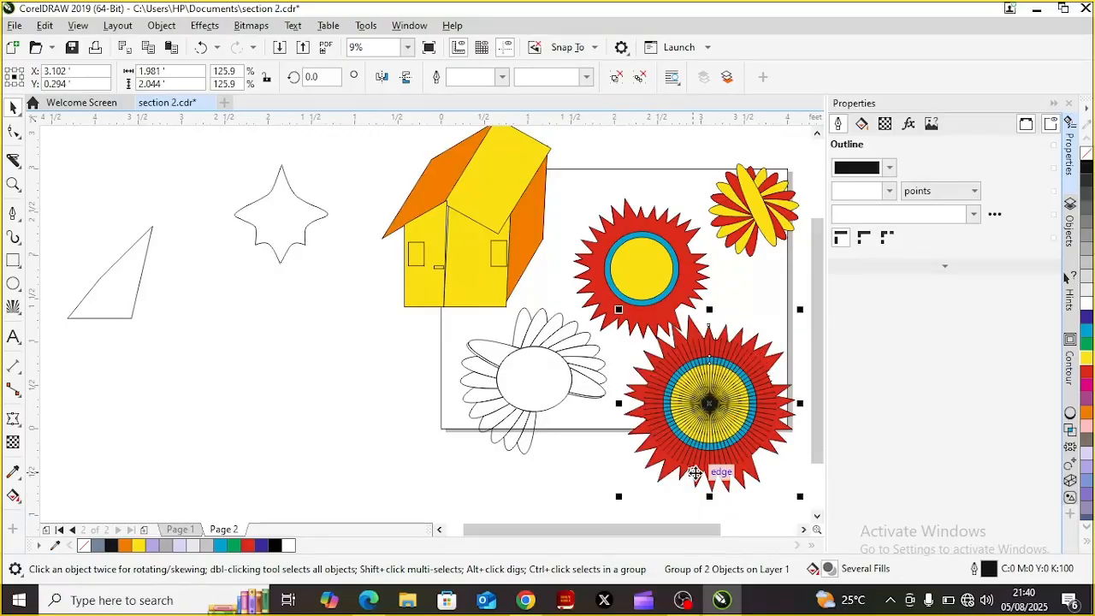
{"action": "left_click_drag", "start_coordinate": [615, 496], "coordinate": [638, 471]}
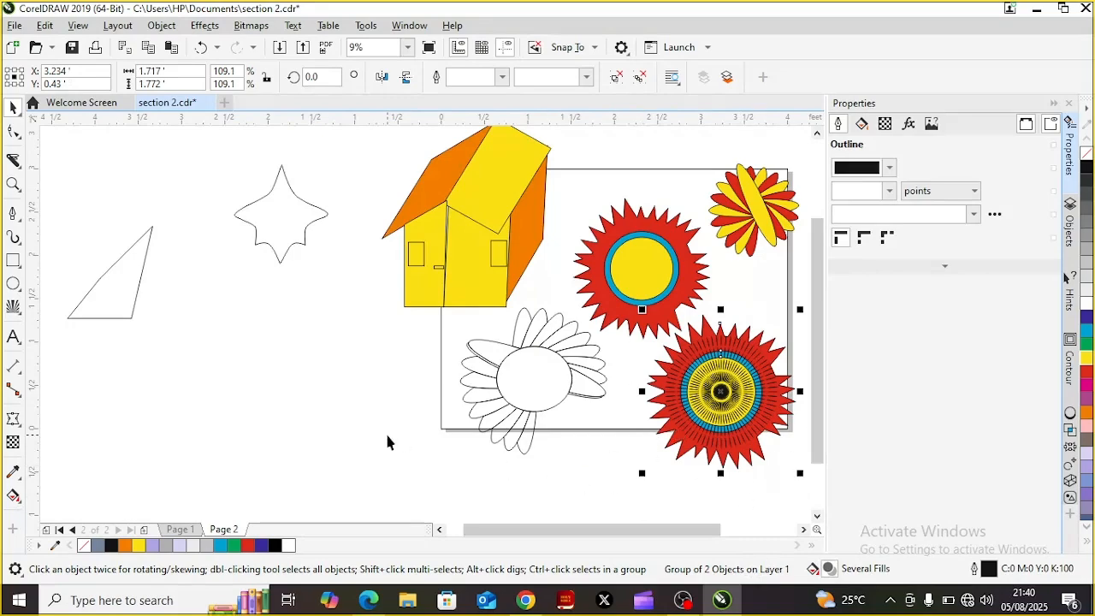
- On Page 1, scale the large sunburst group with the RC lettering down to about 6.481 by 6.334 ft
{"action": "left_click", "coordinate": [180, 530]}
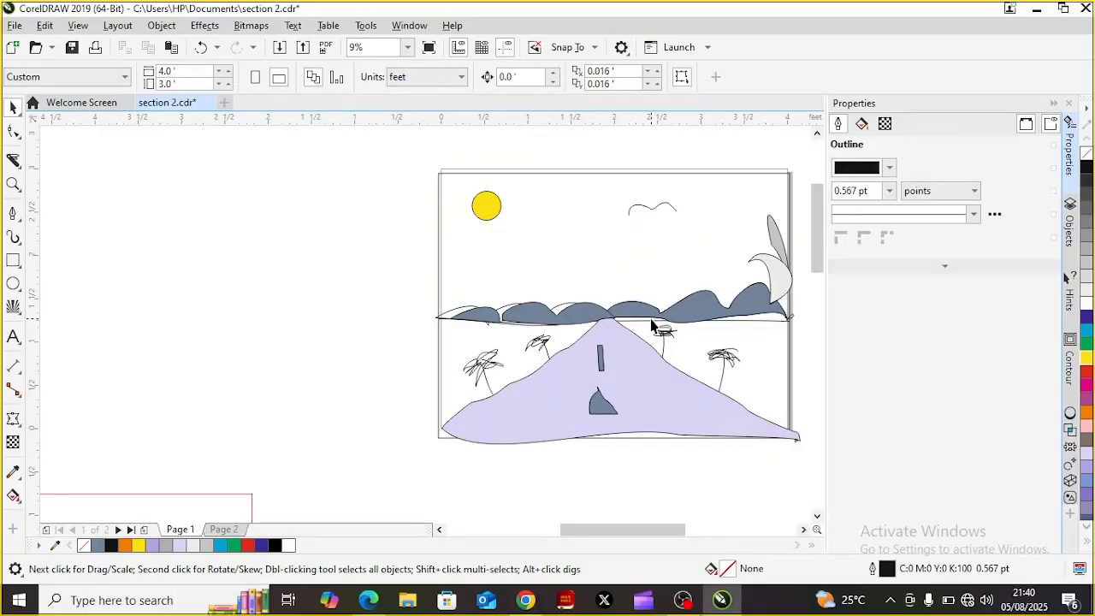
{"action": "scroll", "coordinate": [651, 325], "scroll_direction": "down", "scroll_amount": 4}
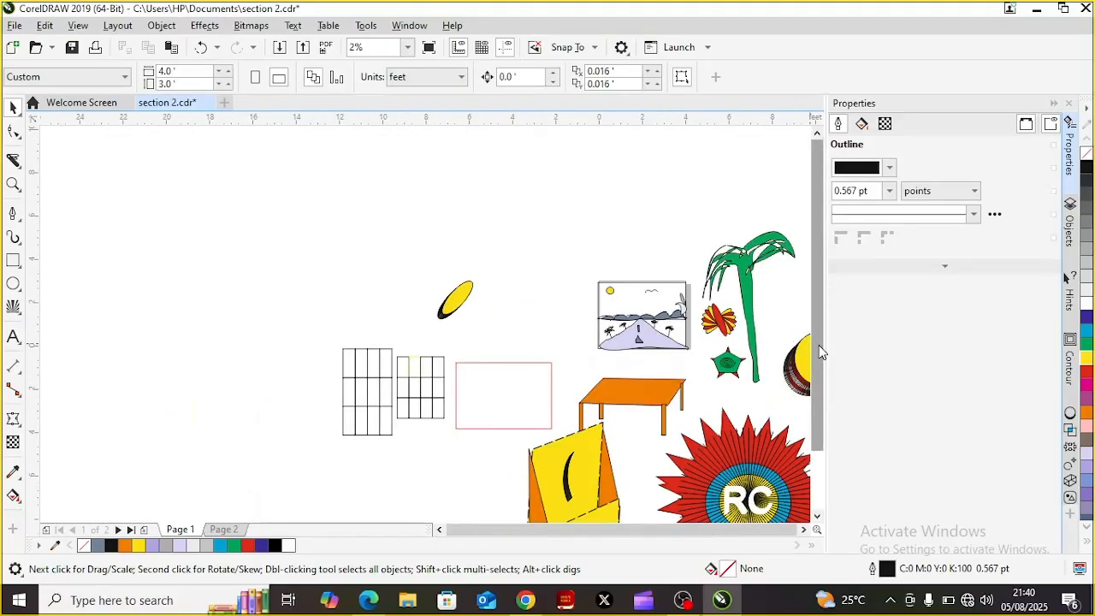
{"action": "left_click_drag", "start_coordinate": [819, 350], "coordinate": [818, 411]}
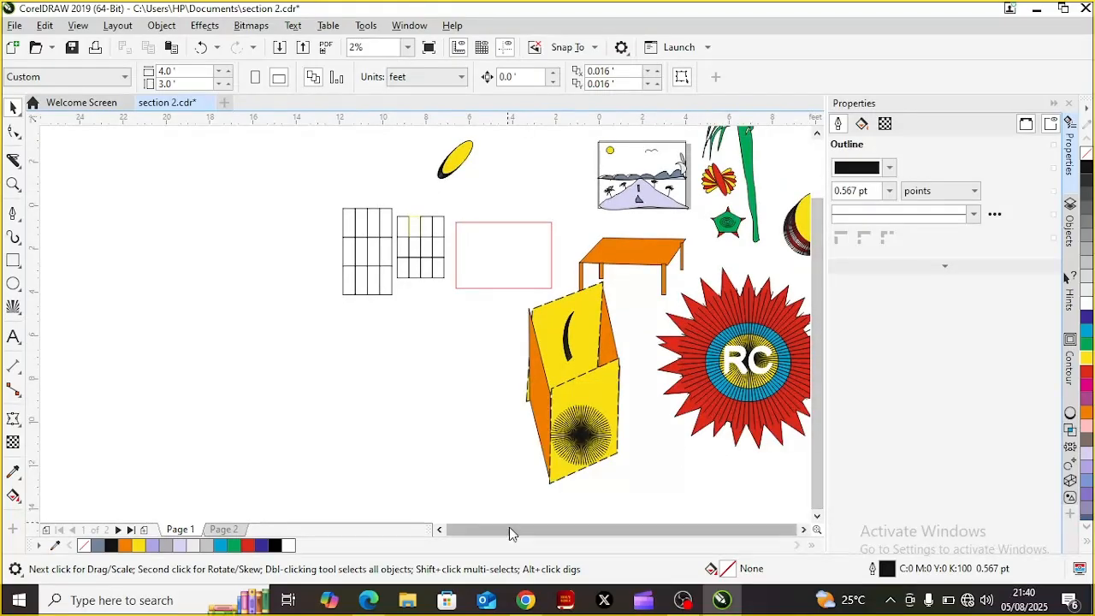
{"action": "left_click", "coordinate": [804, 528]}
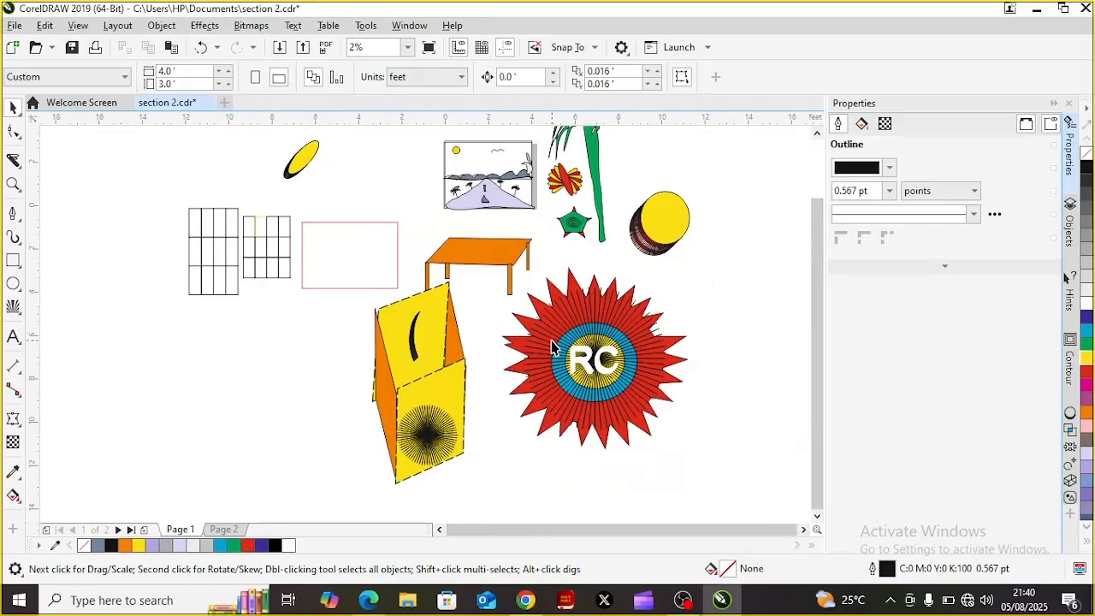
{"action": "left_click", "coordinate": [596, 376]}
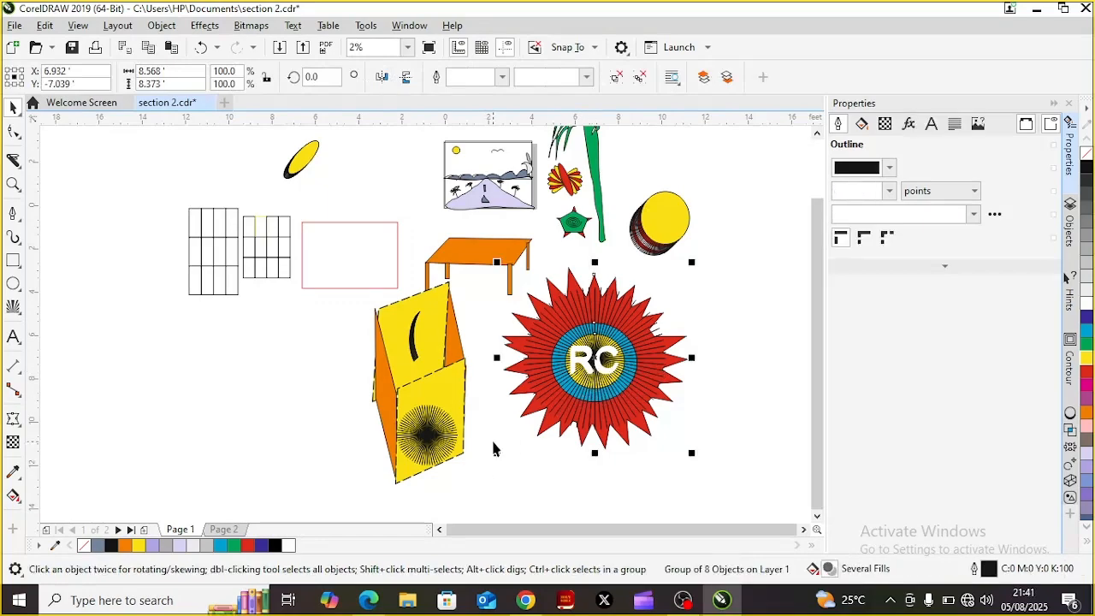
{"action": "left_click_drag", "start_coordinate": [496, 453], "coordinate": [544, 410]}
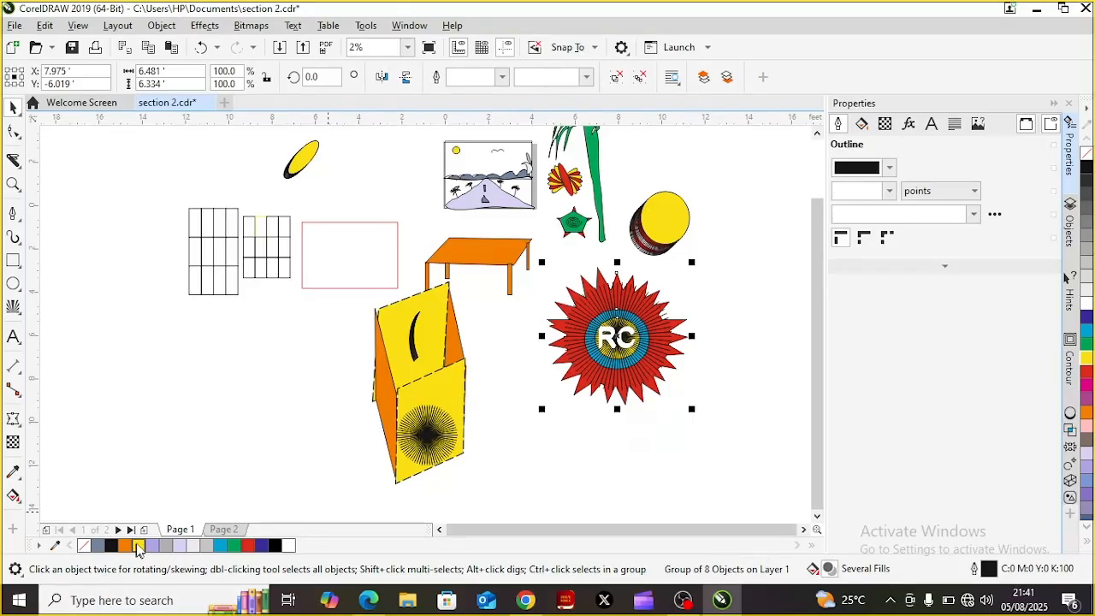
- Return to Page 2 and examine the house, the outlined flower and the sunburst shapes on the page
{"action": "left_click", "coordinate": [223, 528]}
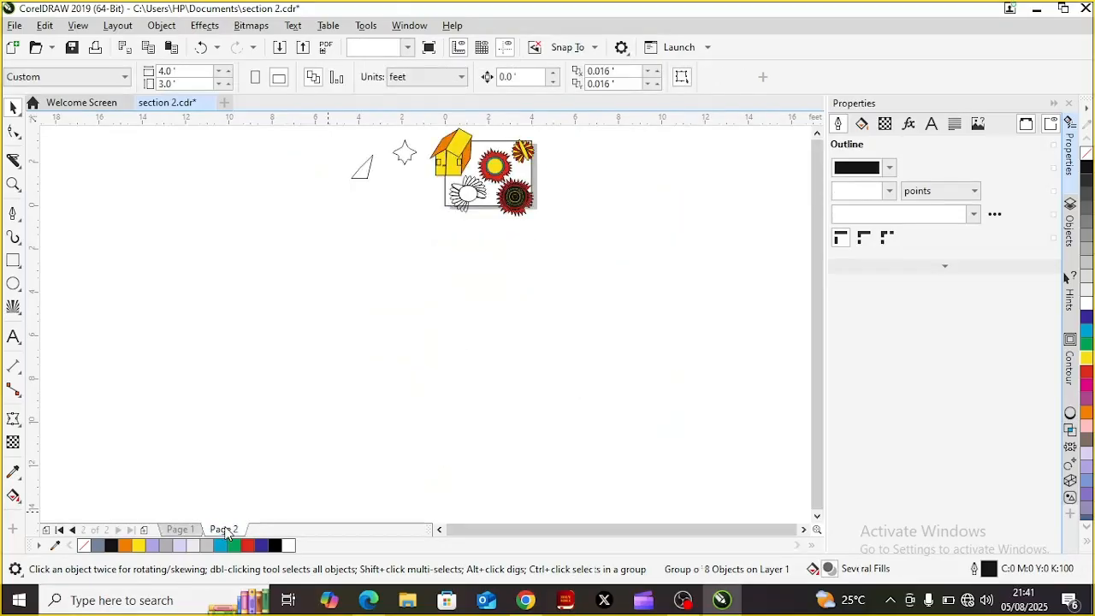
{"action": "left_click", "coordinate": [551, 267]}
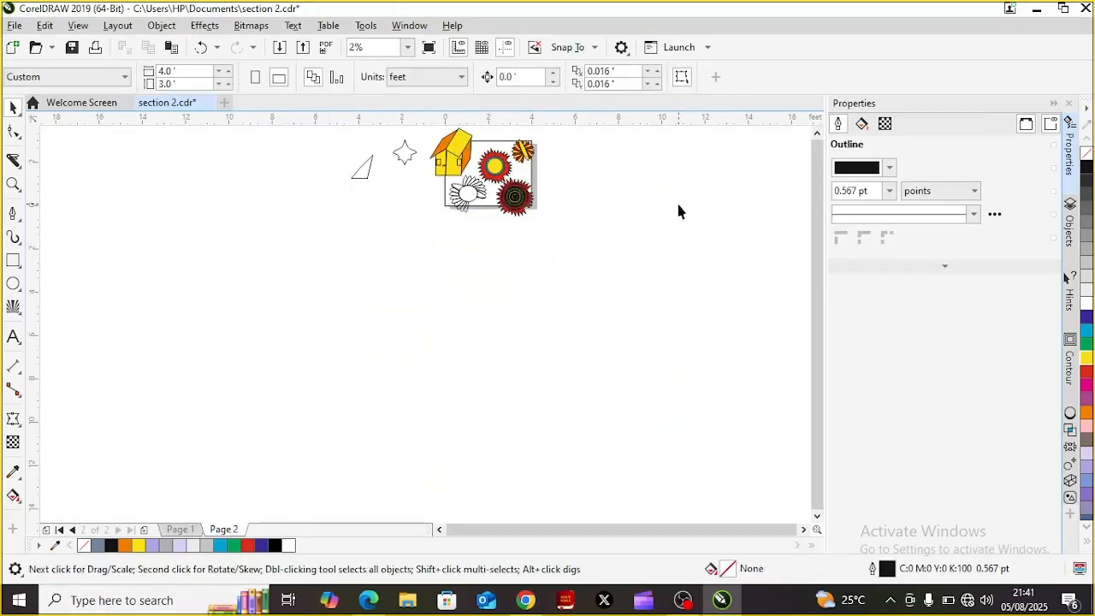
{"action": "left_click", "coordinate": [815, 132]}
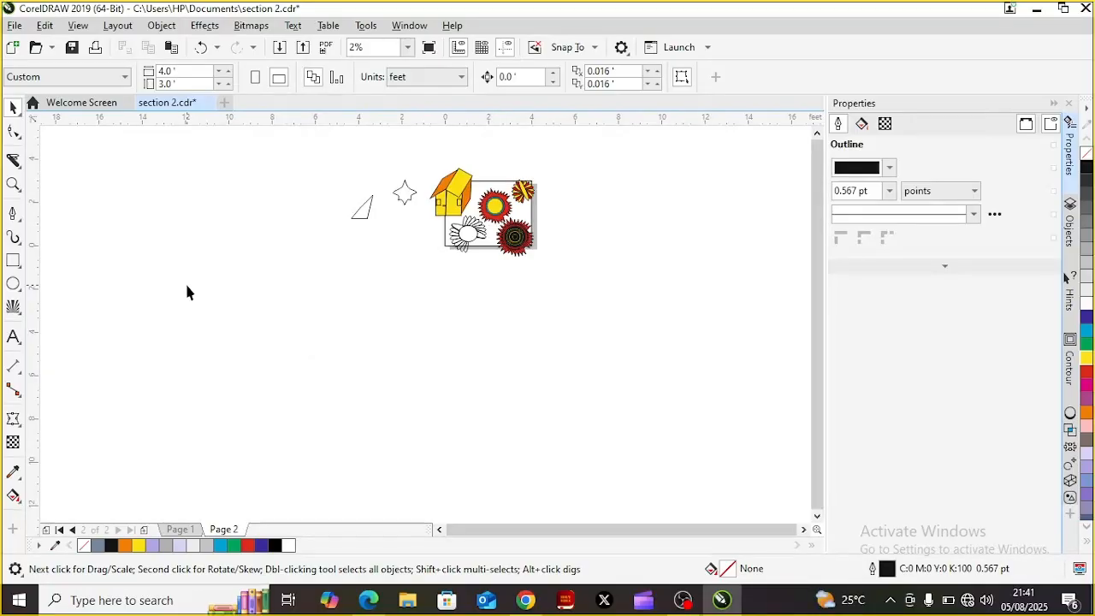
{"action": "scroll", "coordinate": [187, 286], "scroll_direction": "up", "scroll_amount": 2}
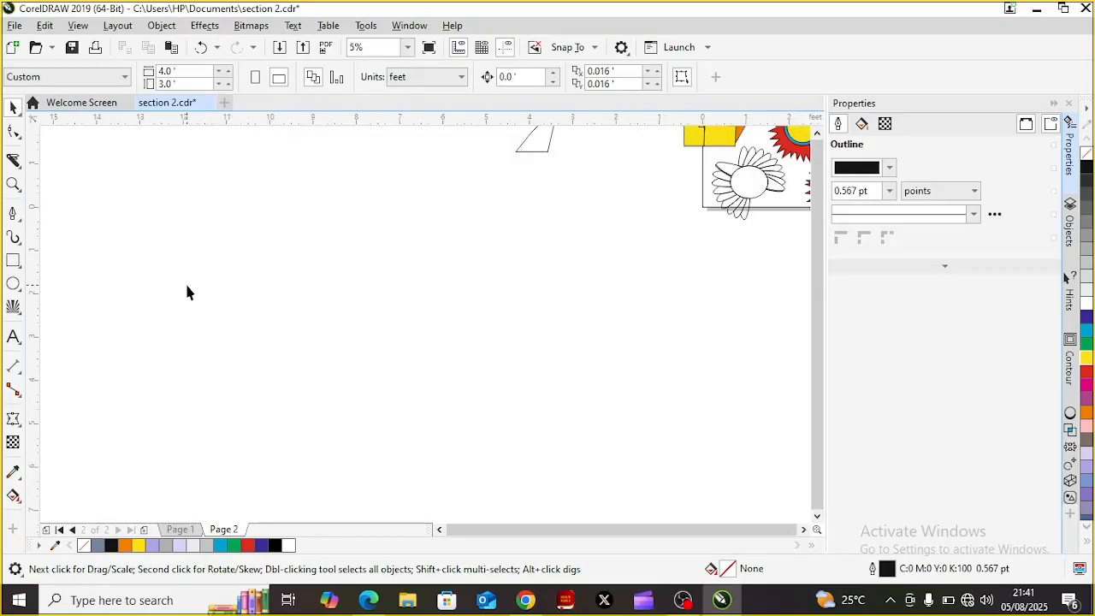
{"action": "scroll", "coordinate": [188, 292], "scroll_direction": "up", "scroll_amount": 2}
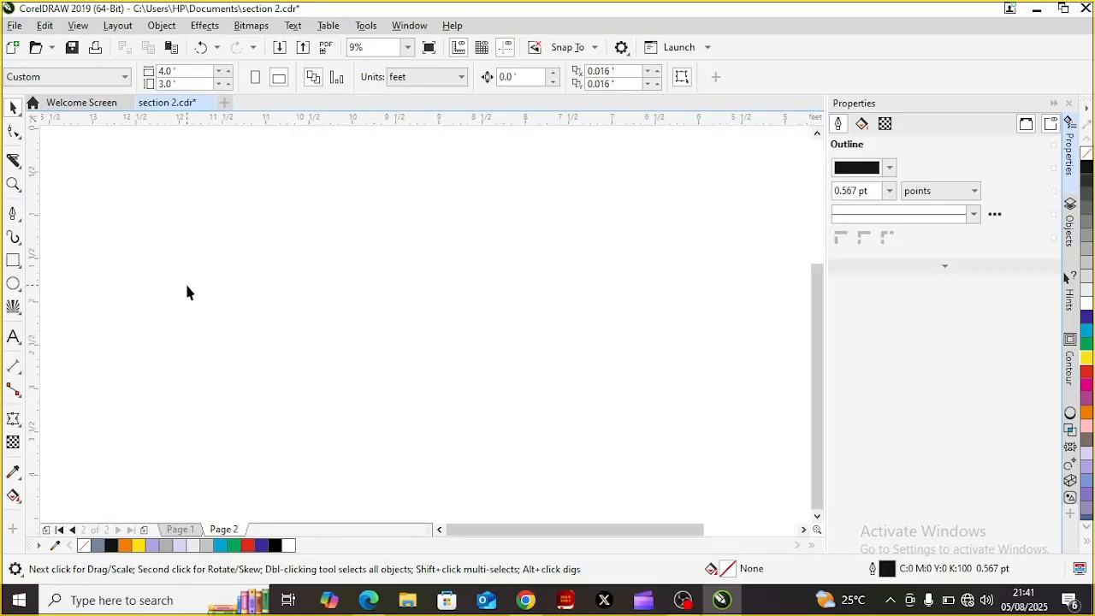
{"action": "scroll", "coordinate": [186, 292], "scroll_direction": "up", "scroll_amount": 2}
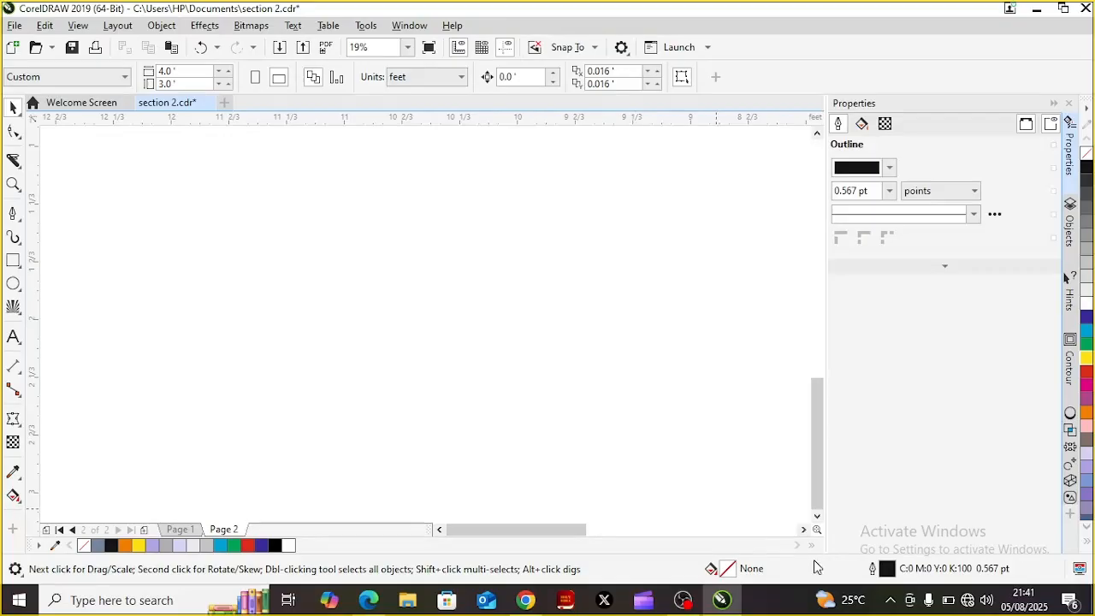
{"action": "left_click_drag", "start_coordinate": [813, 499], "coordinate": [824, 296]}
{"action": "left_click_drag", "start_coordinate": [520, 531], "coordinate": [613, 528]}
{"action": "left_click_drag", "start_coordinate": [817, 248], "coordinate": [831, 337]}
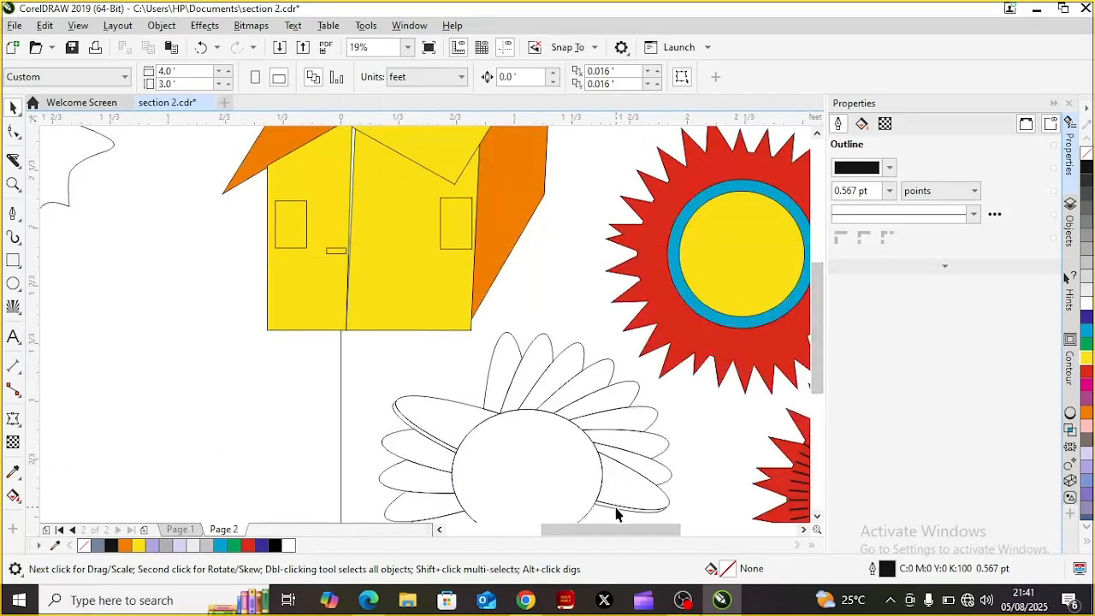
{"action": "left_click_drag", "start_coordinate": [619, 531], "coordinate": [647, 538]}
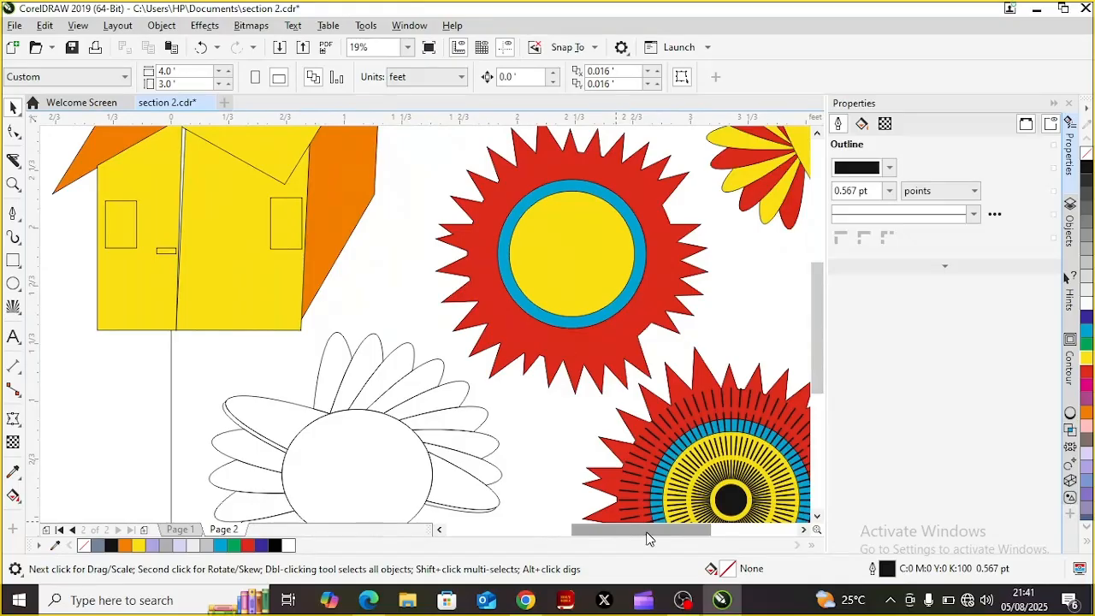
{"action": "key", "text": "F3"}
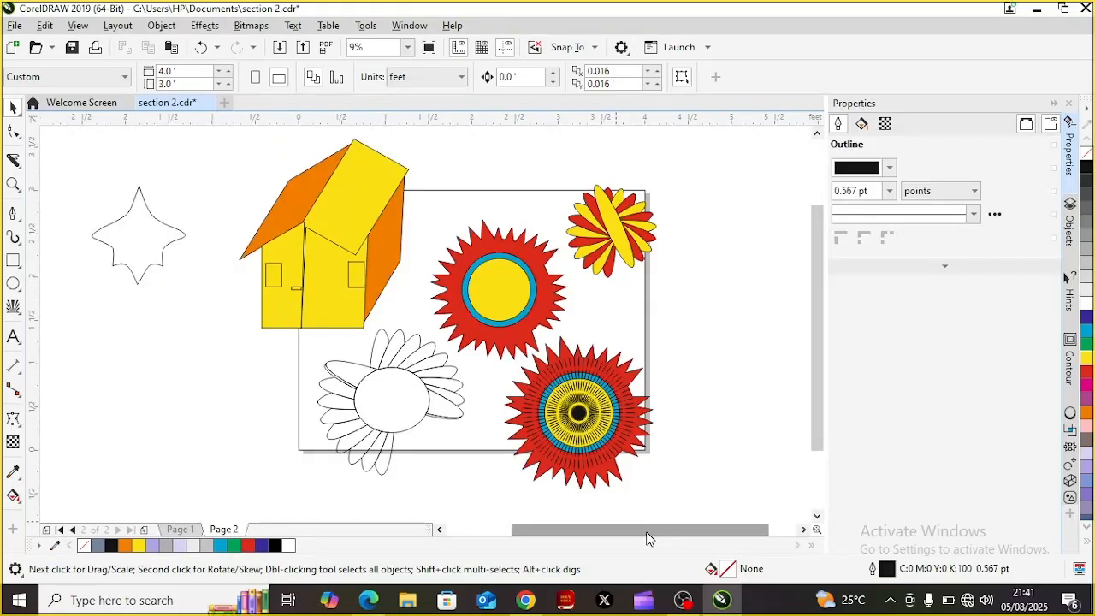
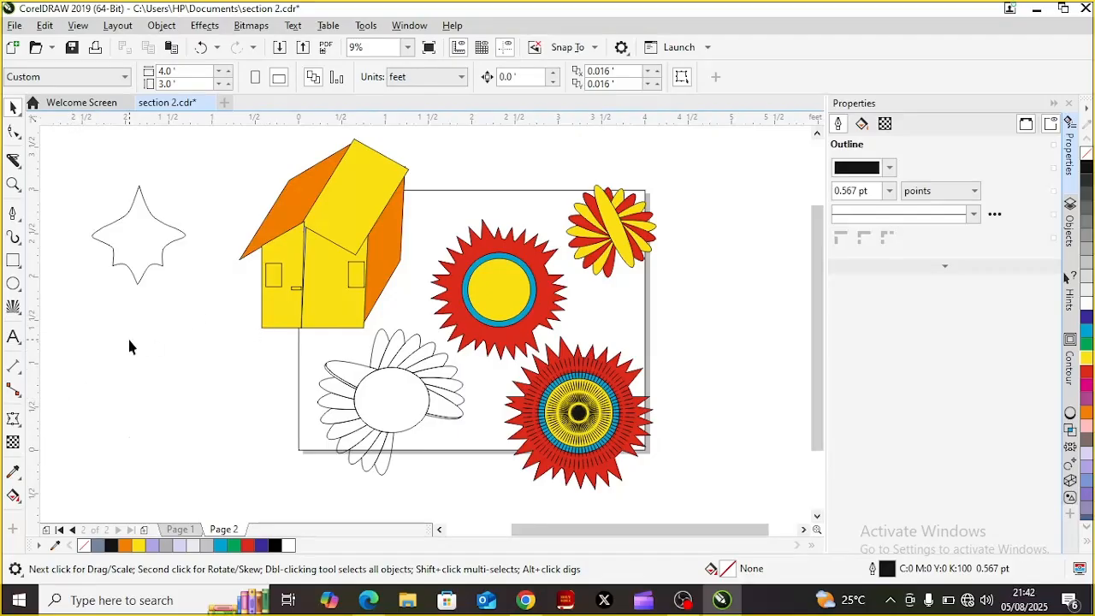
- Draw an ellipse about 0.694 by 0.611 ft below the envelope-reshaped polygon and duplicate it repeatedly into an offset stack
{"action": "left_click", "coordinate": [13, 285]}
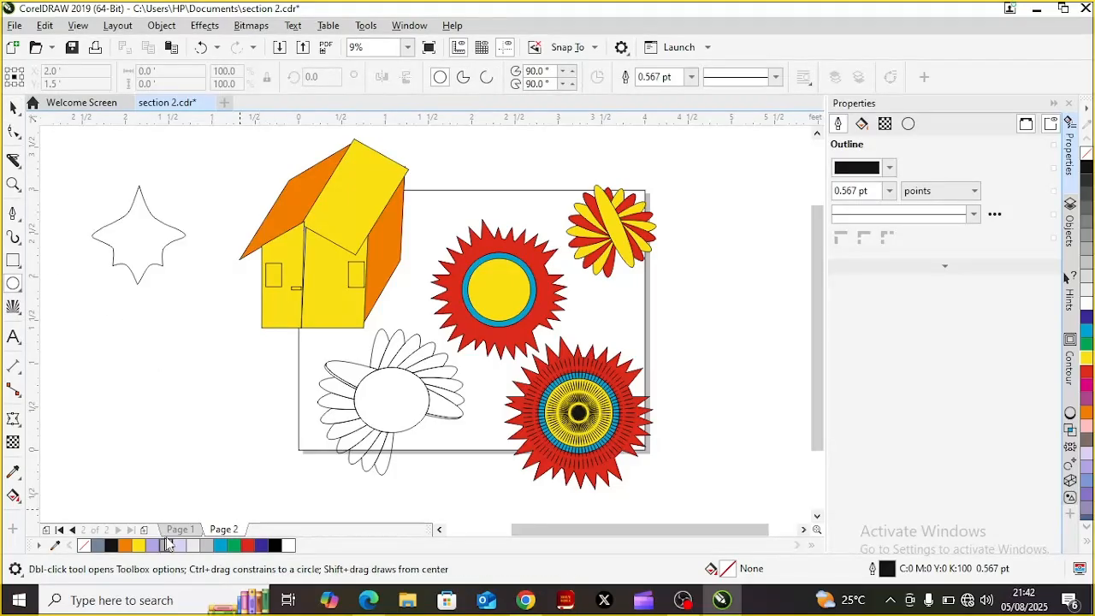
{"action": "left_click_drag", "start_coordinate": [125, 369], "coordinate": [185, 422]}
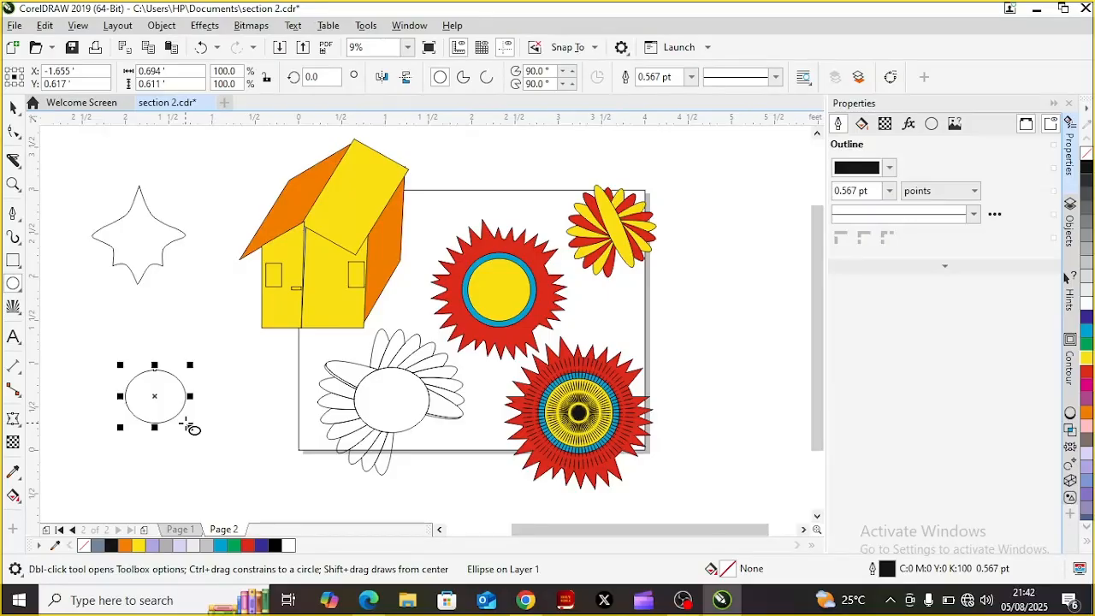
{"action": "key", "text": "ctrl+d"}
{"action": "key", "text": "ctrl+d"}
{"action": "key", "text": "ctrl+d"}
{"action": "key", "text": "ctrl+d"}
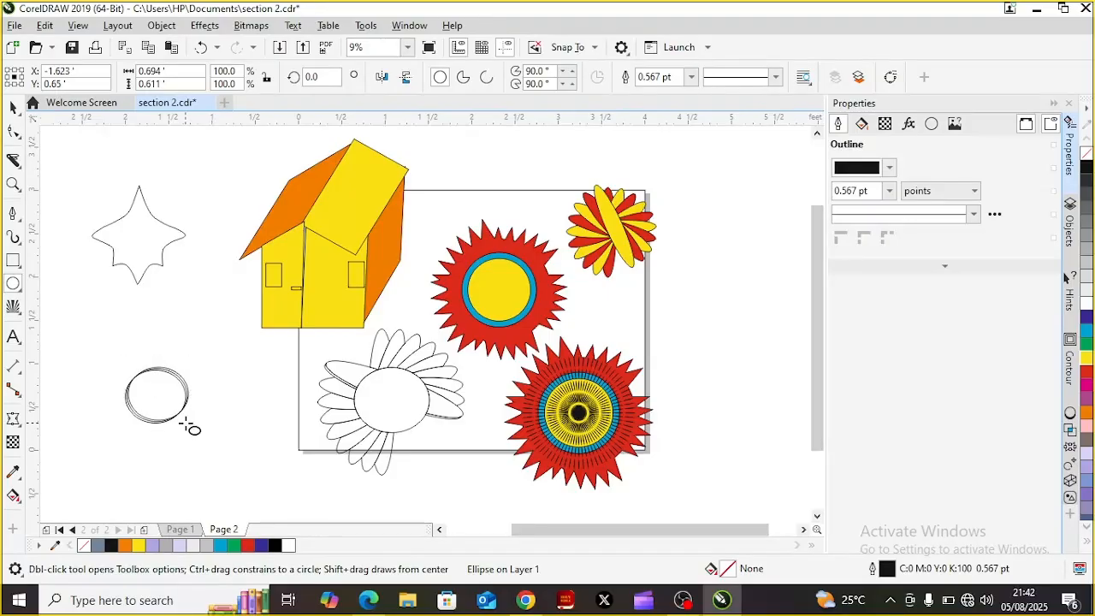
{"action": "key", "text": "ctrl+d"}
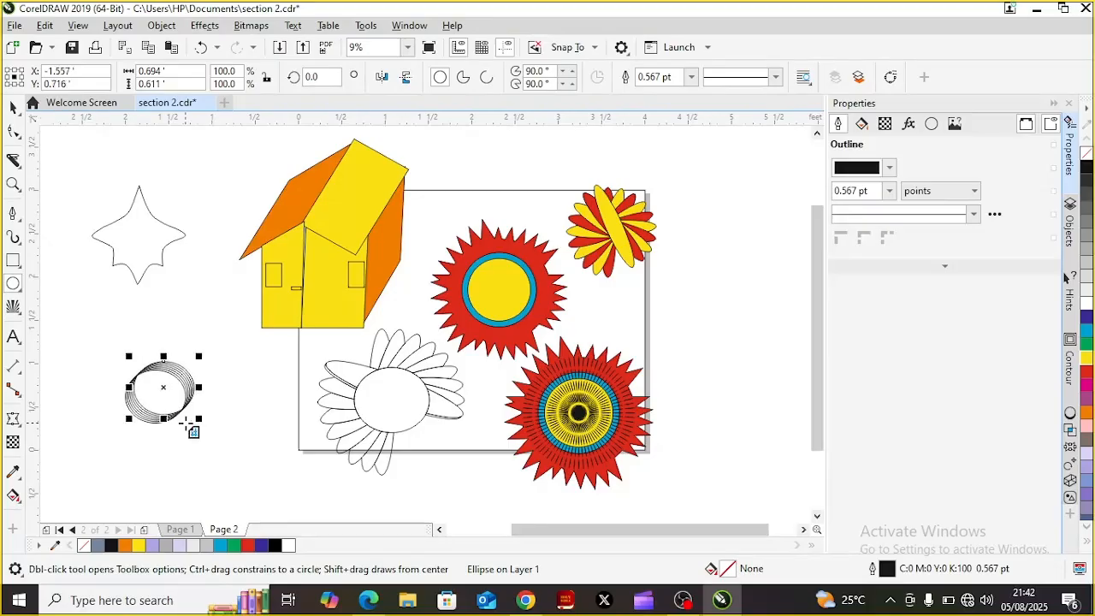
- Extend the ellipse stack with more offset duplicates and fill the frontmost ellipse yellow
{"action": "key", "text": "d"}
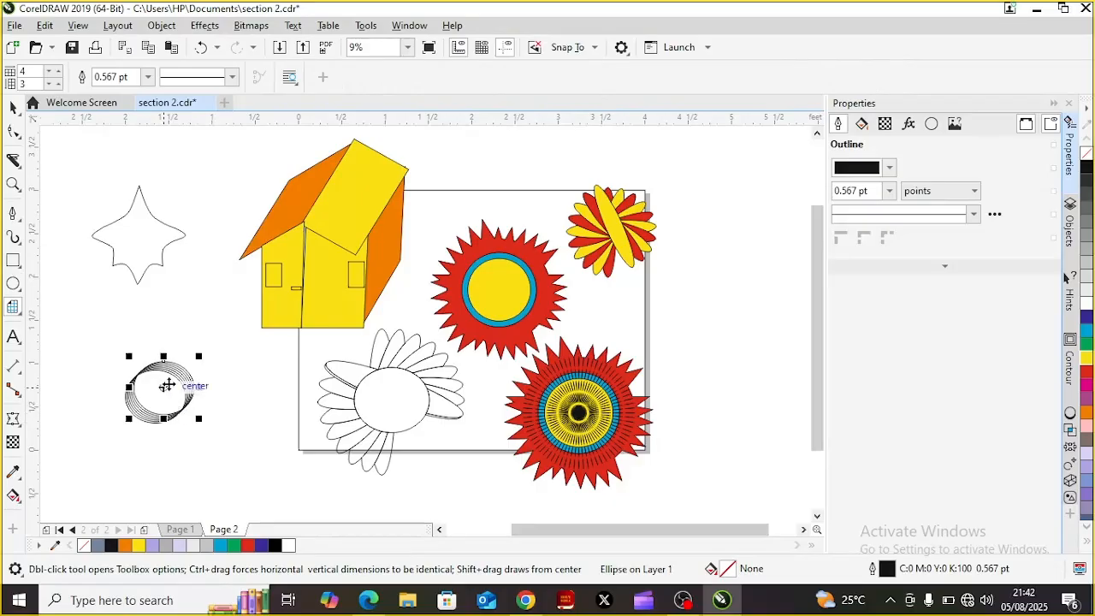
{"action": "left_click", "coordinate": [164, 390]}
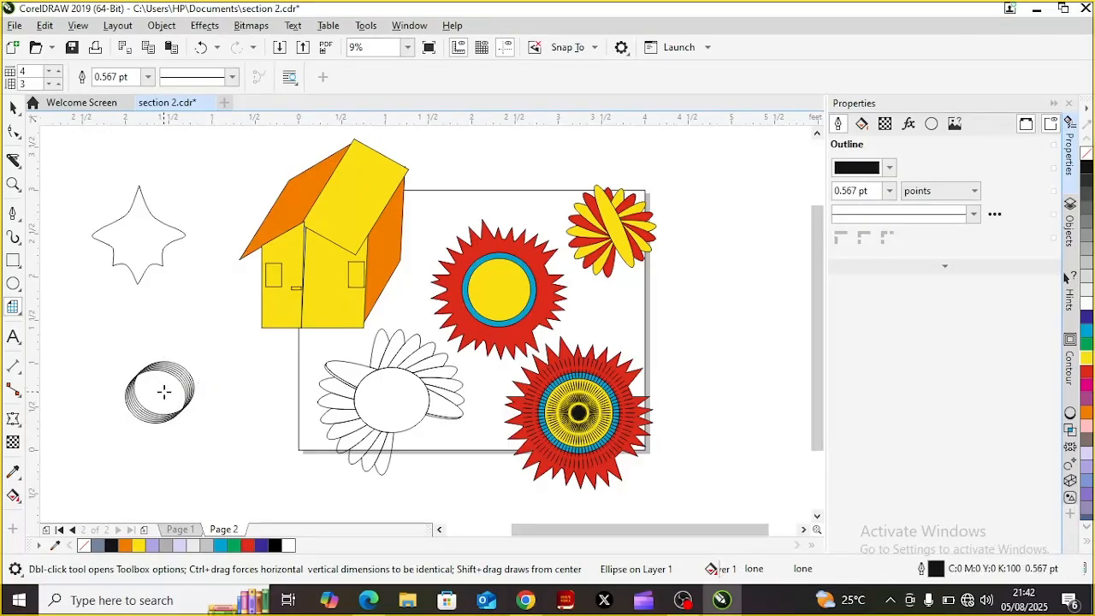
{"action": "left_click", "coordinate": [163, 390]}
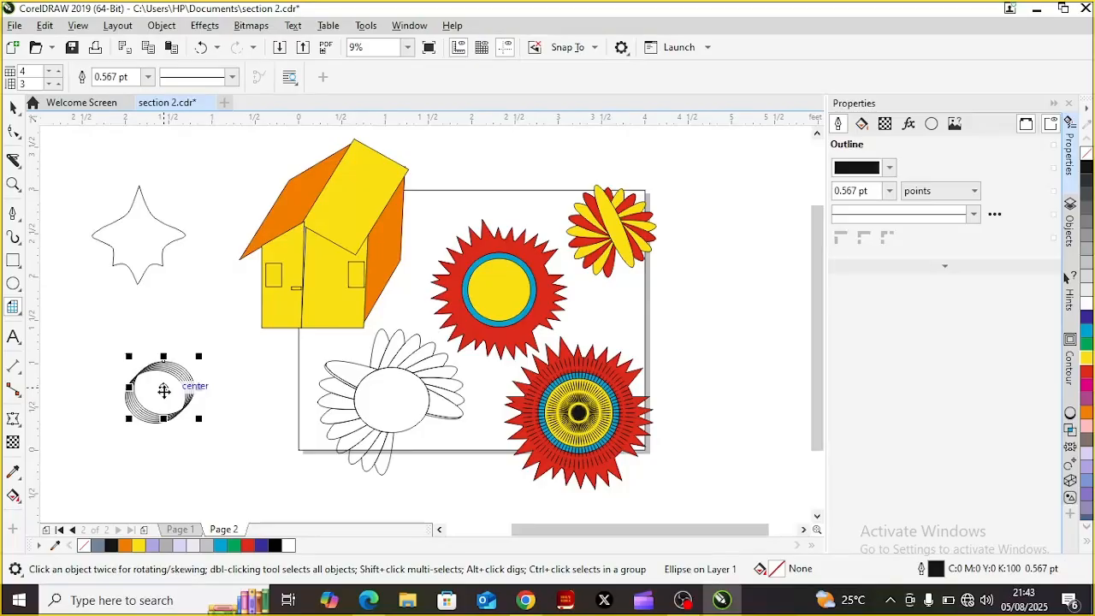
{"action": "left_click_drag", "start_coordinate": [164, 391], "coordinate": [165, 386]}
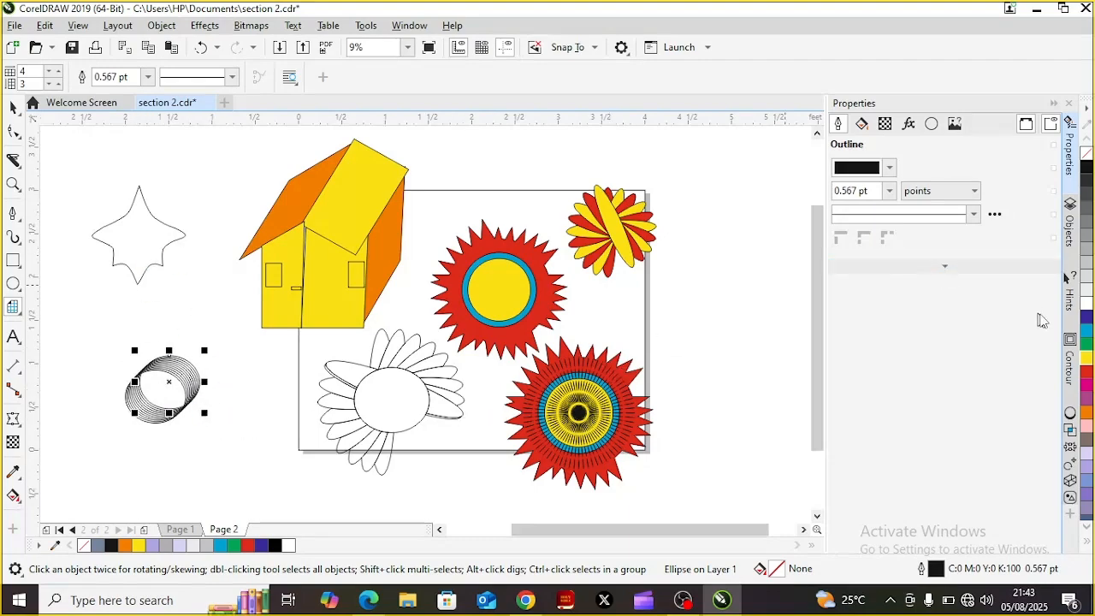
{"action": "left_click", "coordinate": [1086, 358]}
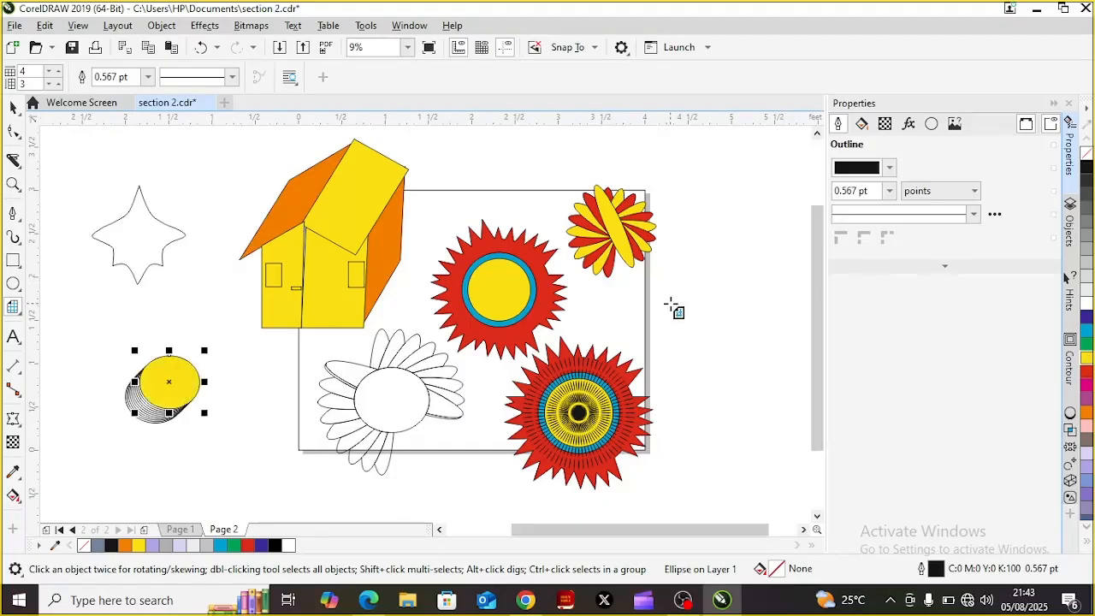
{"action": "left_click", "coordinate": [13, 106]}
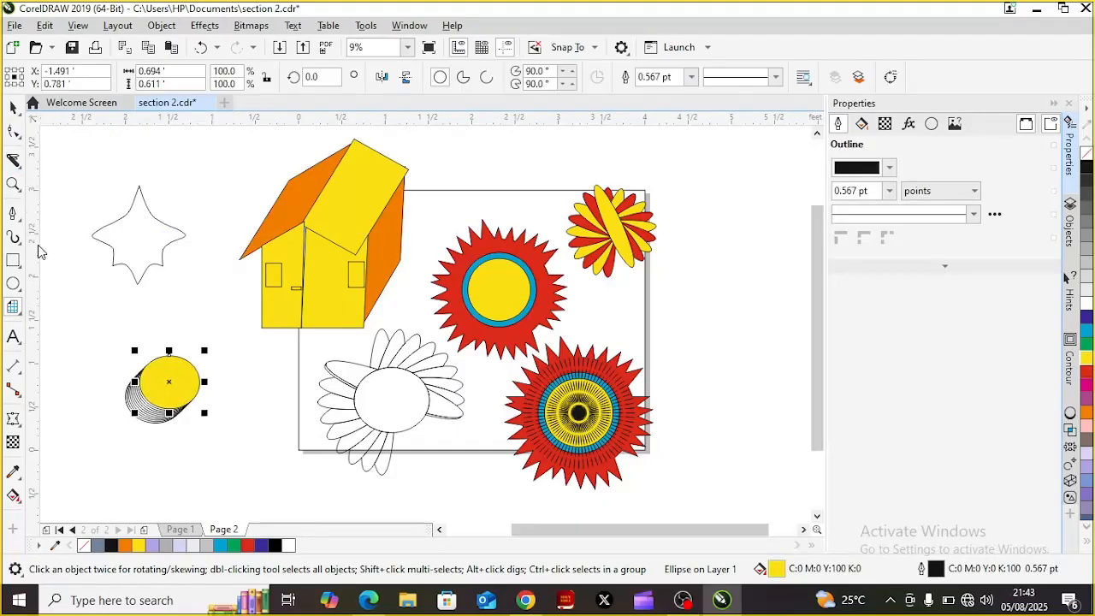
{"action": "left_click", "coordinate": [20, 313]}
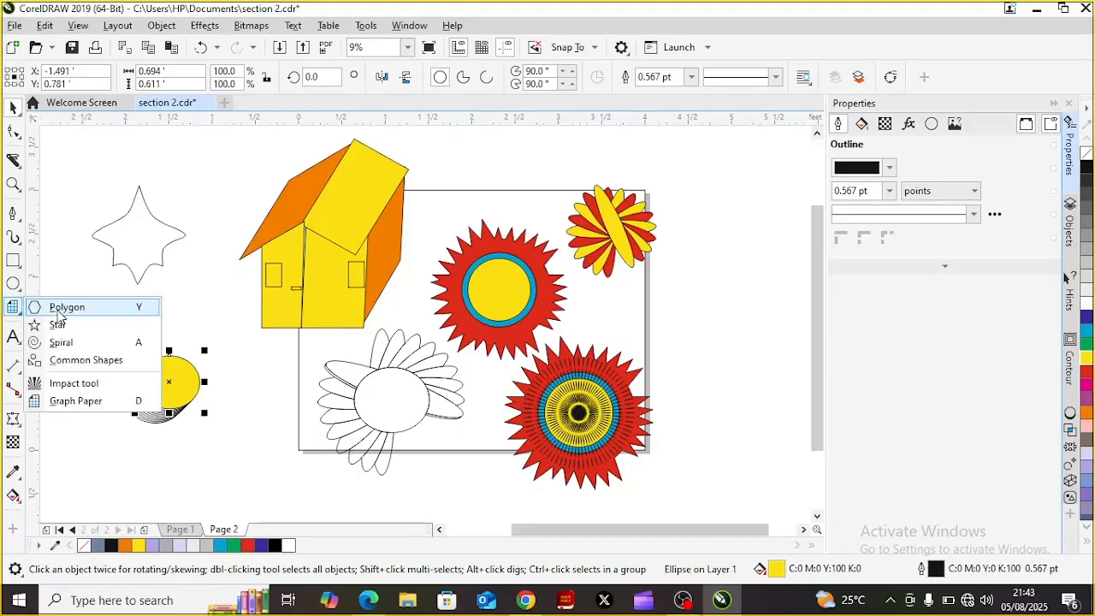
{"action": "left_click", "coordinate": [58, 308]}
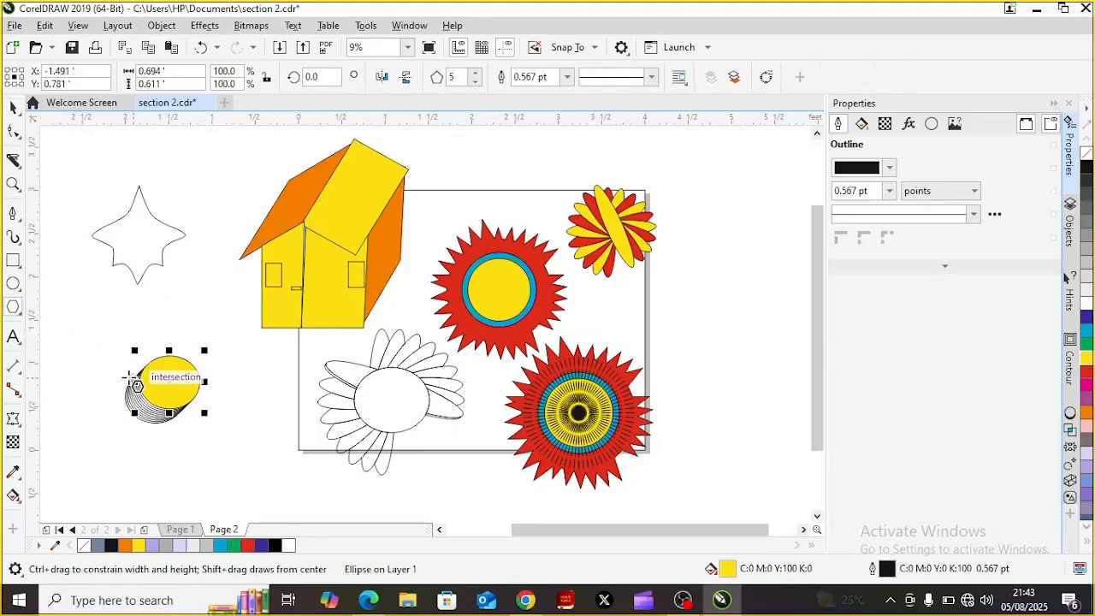
{"action": "left_click", "coordinate": [13, 107]}
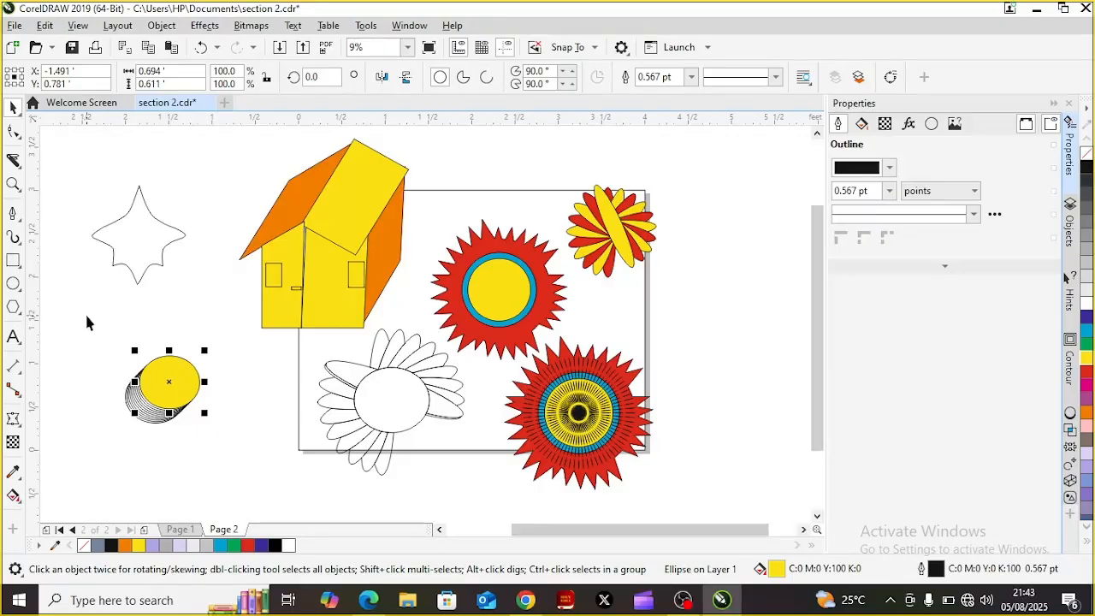
- Fill an ellipse a few copies behind the yellow one with red
{"action": "left_click", "coordinate": [15, 187]}
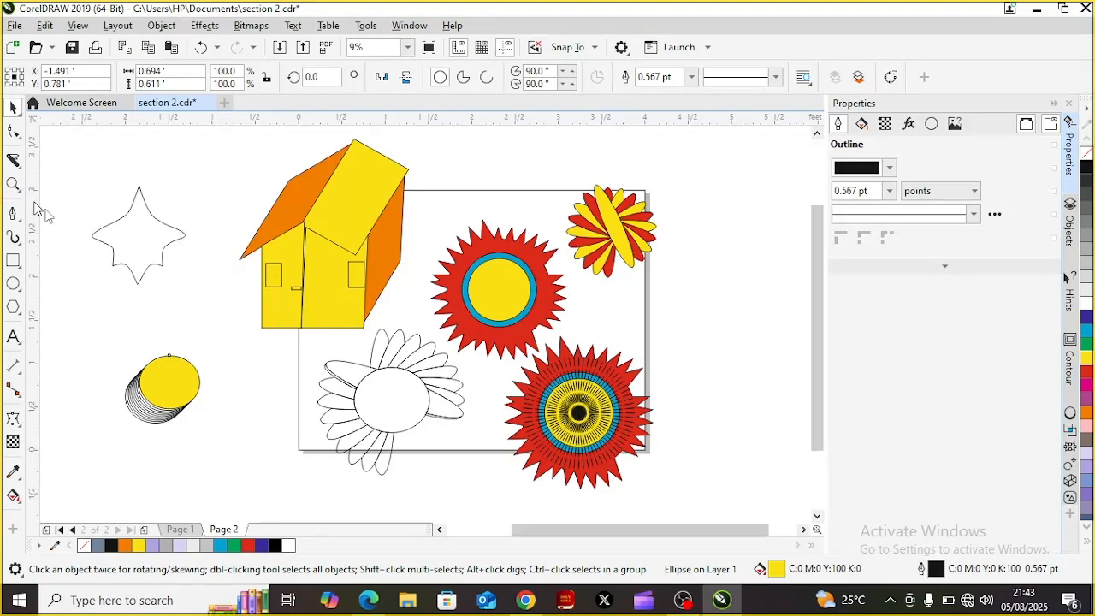
{"action": "left_click", "coordinate": [133, 325]}
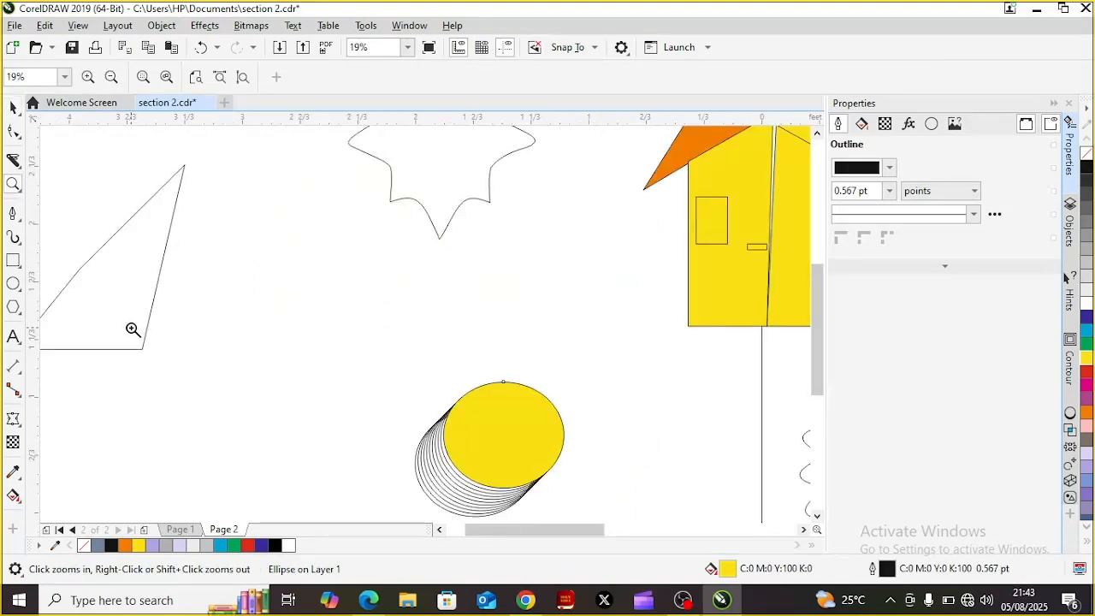
{"action": "left_click_drag", "start_coordinate": [821, 384], "coordinate": [823, 445]}
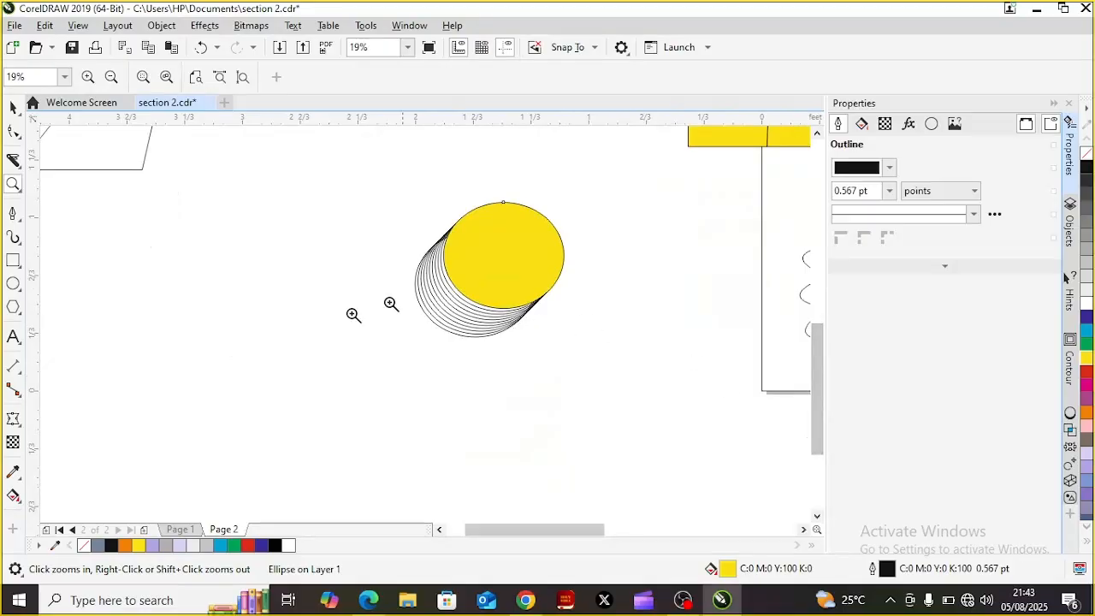
{"action": "left_click", "coordinate": [14, 135]}
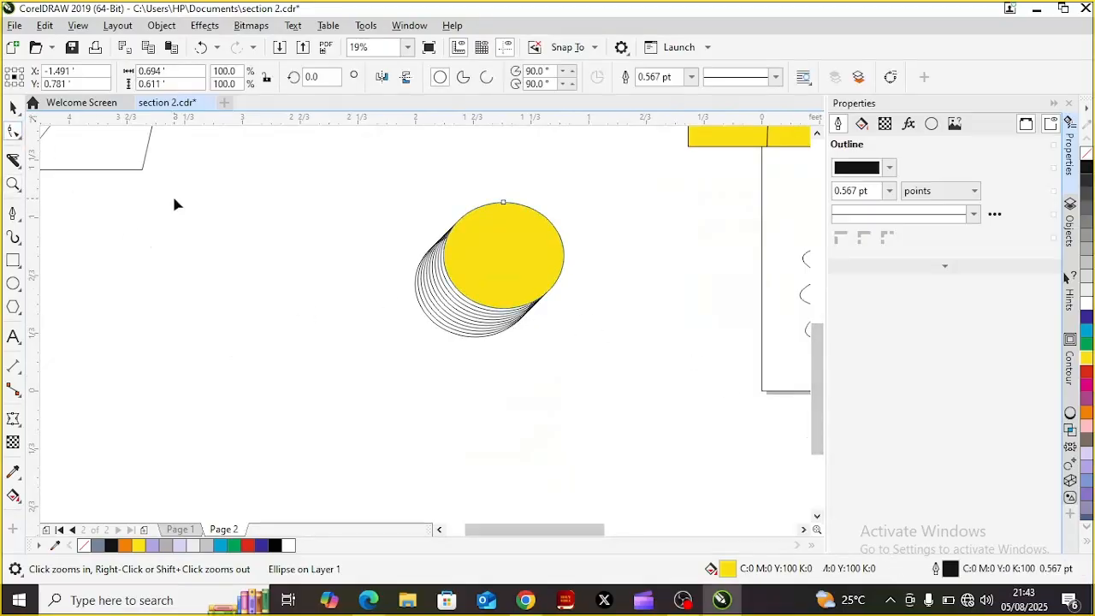
{"action": "left_click", "coordinate": [475, 318]}
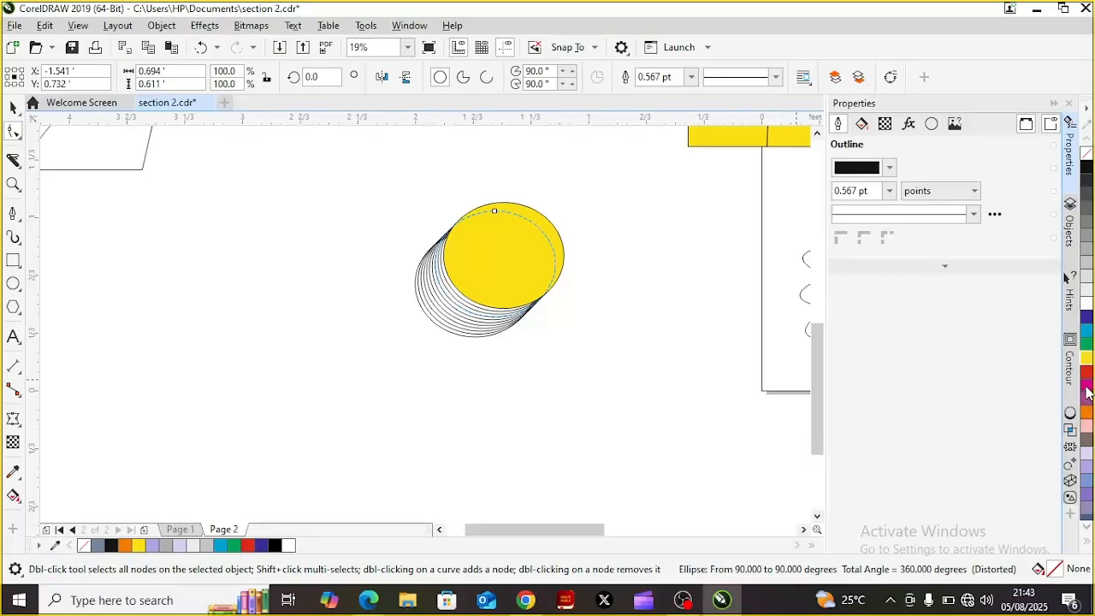
{"action": "left_click", "coordinate": [1086, 375]}
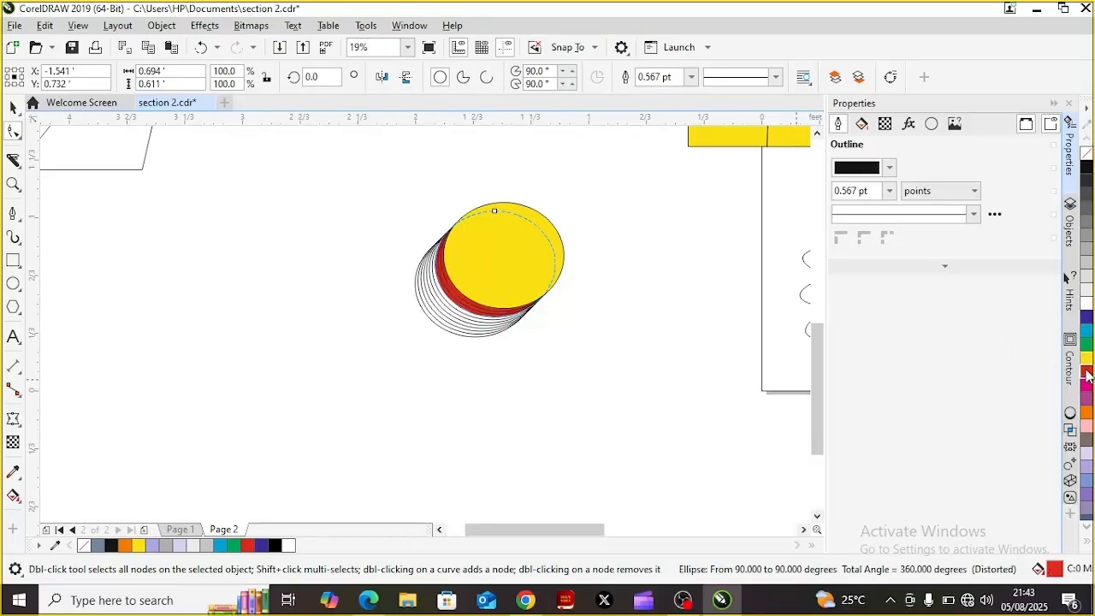
- Try a red fill on an ellipse farther back in the stack and undo it
{"action": "left_click", "coordinate": [452, 322]}
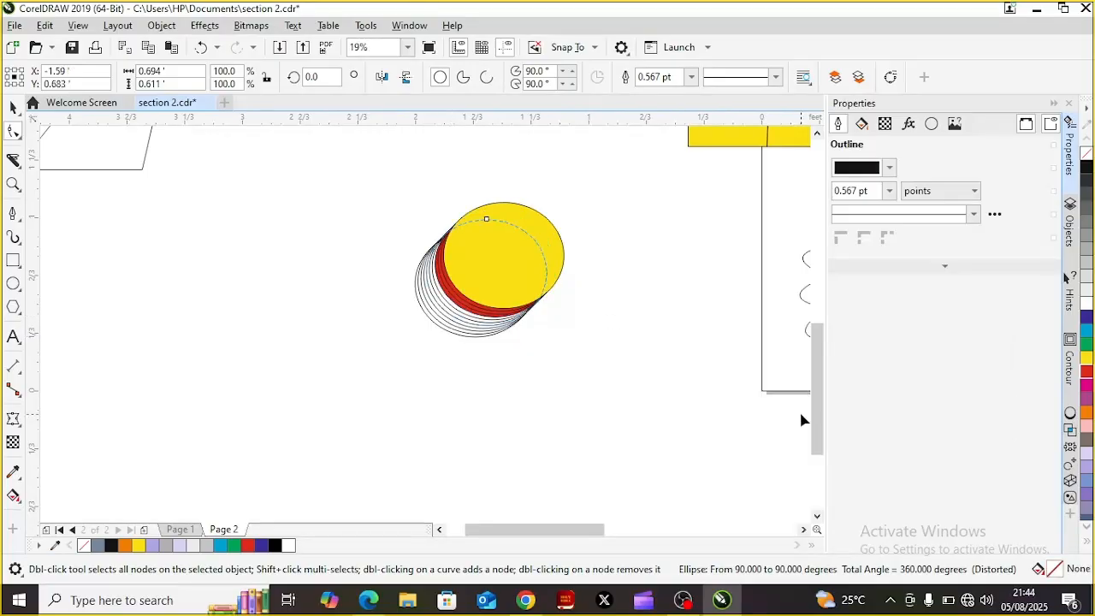
{"action": "left_click", "coordinate": [1086, 371]}
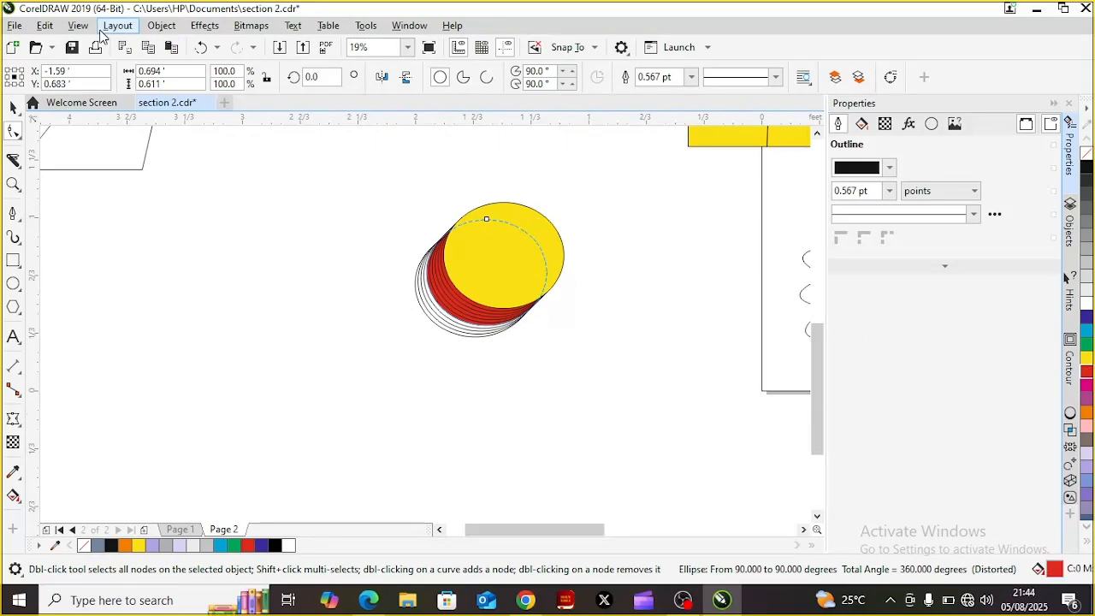
{"action": "left_click", "coordinate": [199, 49]}
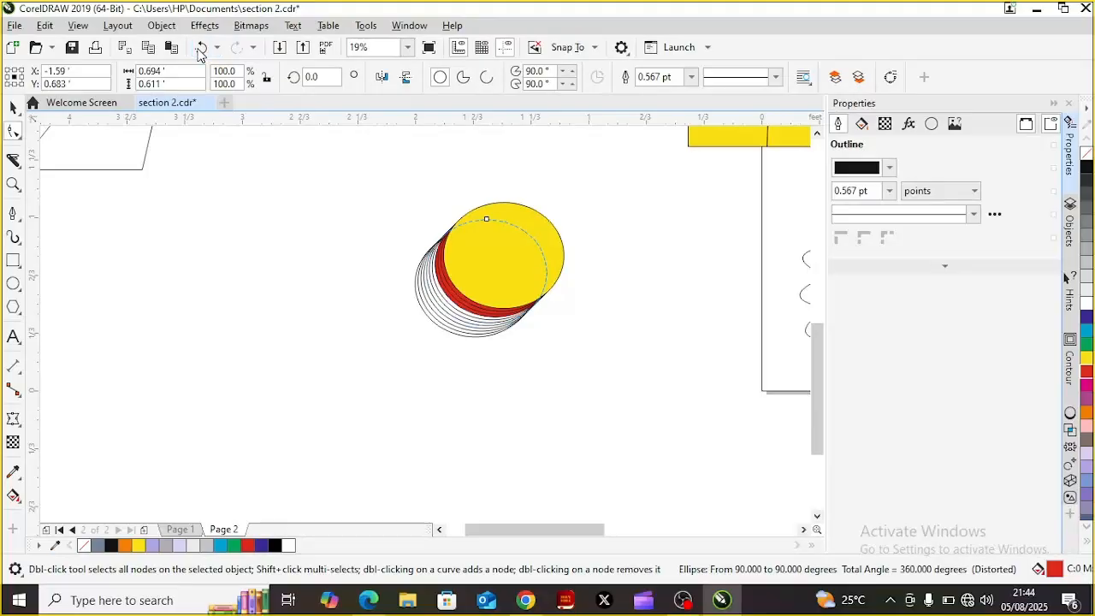
- Fill a middle ellipse of the stack with white and an ellipse farther back with red
{"action": "left_click", "coordinate": [454, 314]}
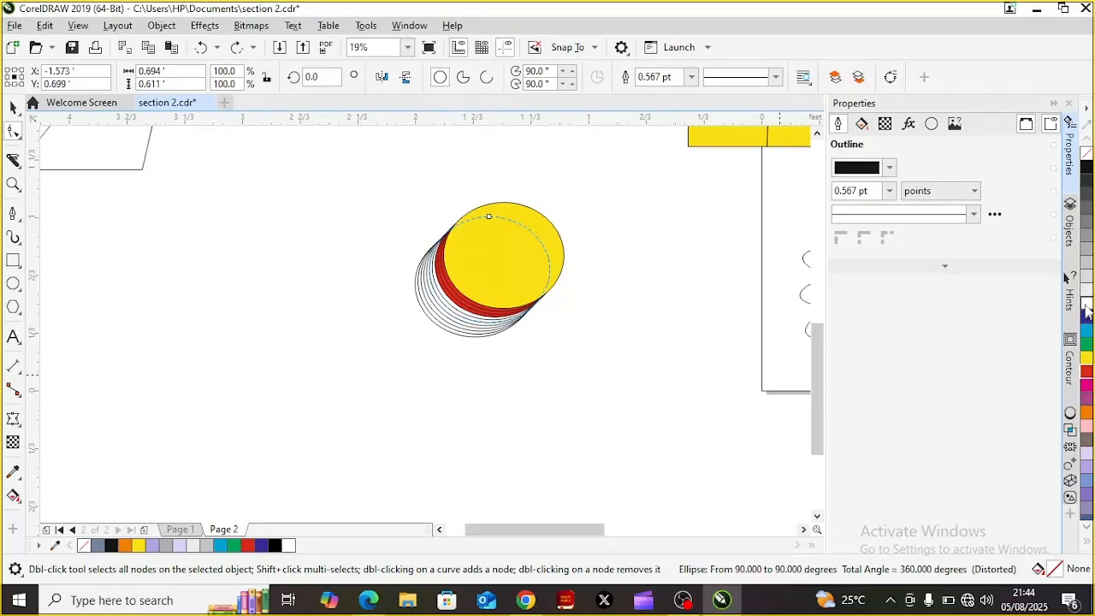
{"action": "left_click", "coordinate": [1086, 305]}
{"action": "left_click", "coordinate": [451, 335]}
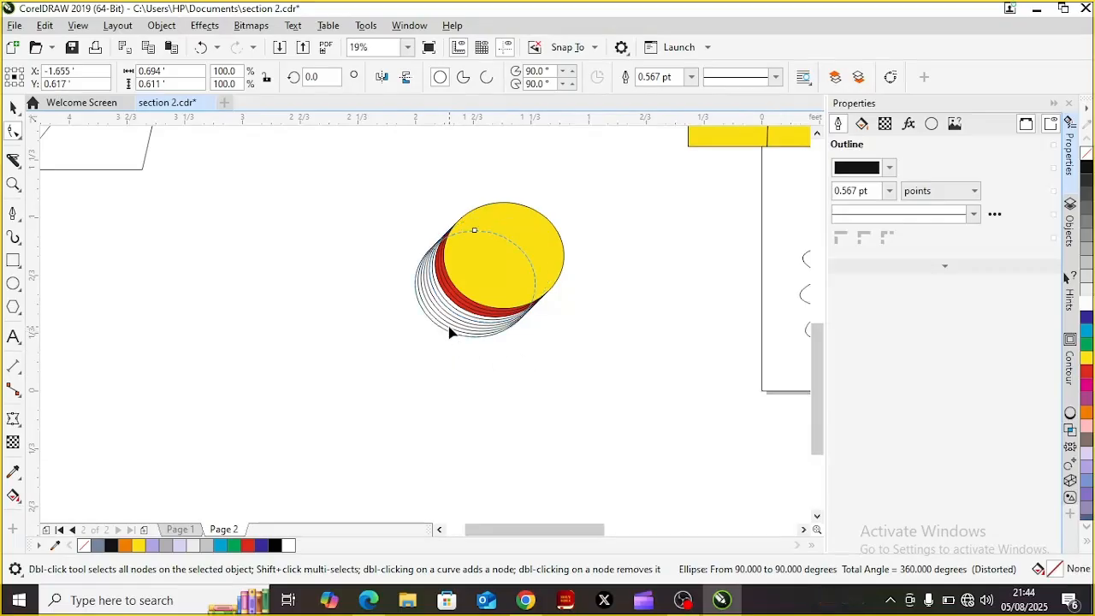
{"action": "left_click", "coordinate": [451, 329]}
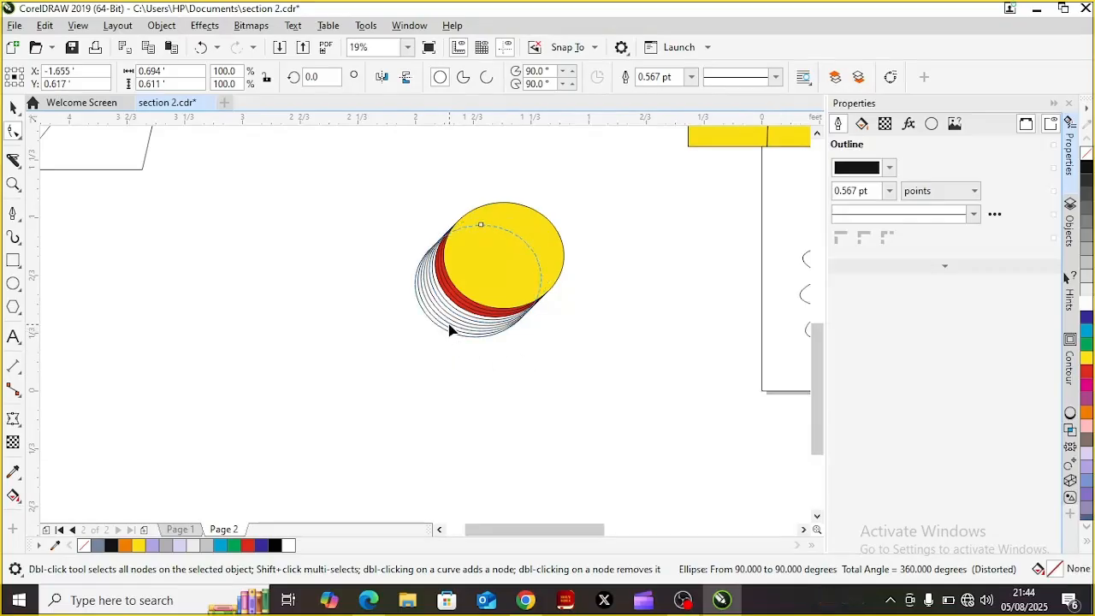
{"action": "left_click", "coordinate": [1087, 371]}
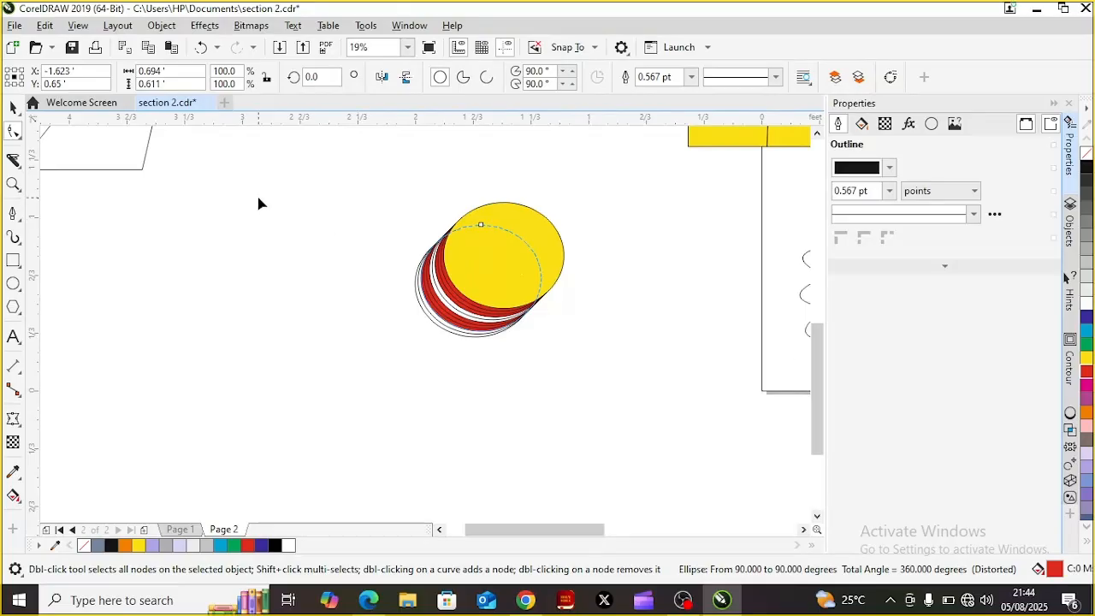
- Select all the ellipses in the coloured stack and group them
{"action": "left_click", "coordinate": [13, 107]}
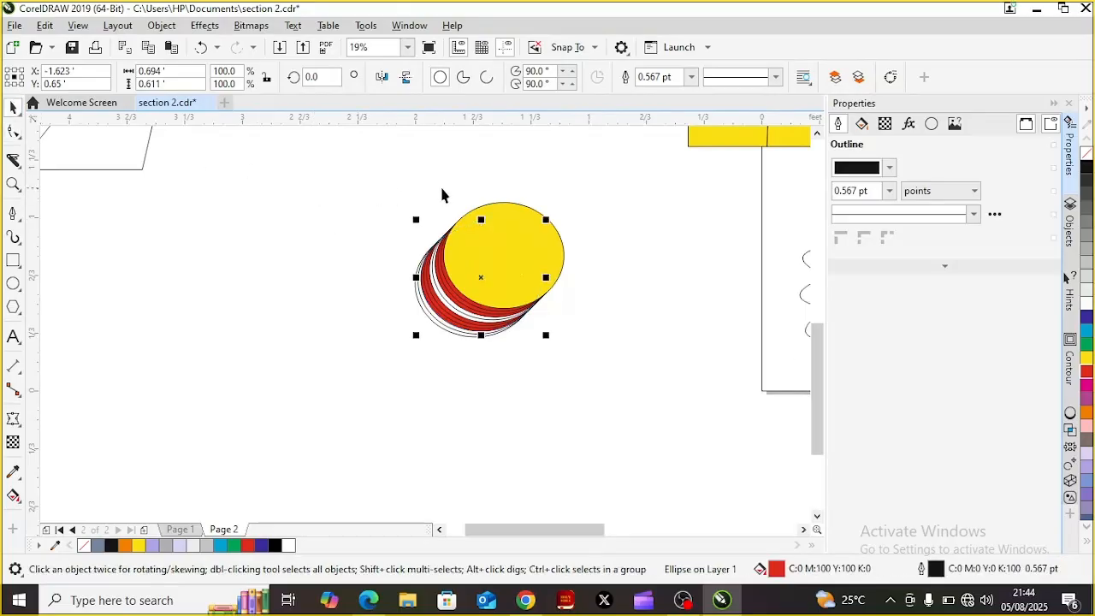
{"action": "left_click_drag", "start_coordinate": [398, 163], "coordinate": [579, 365]}
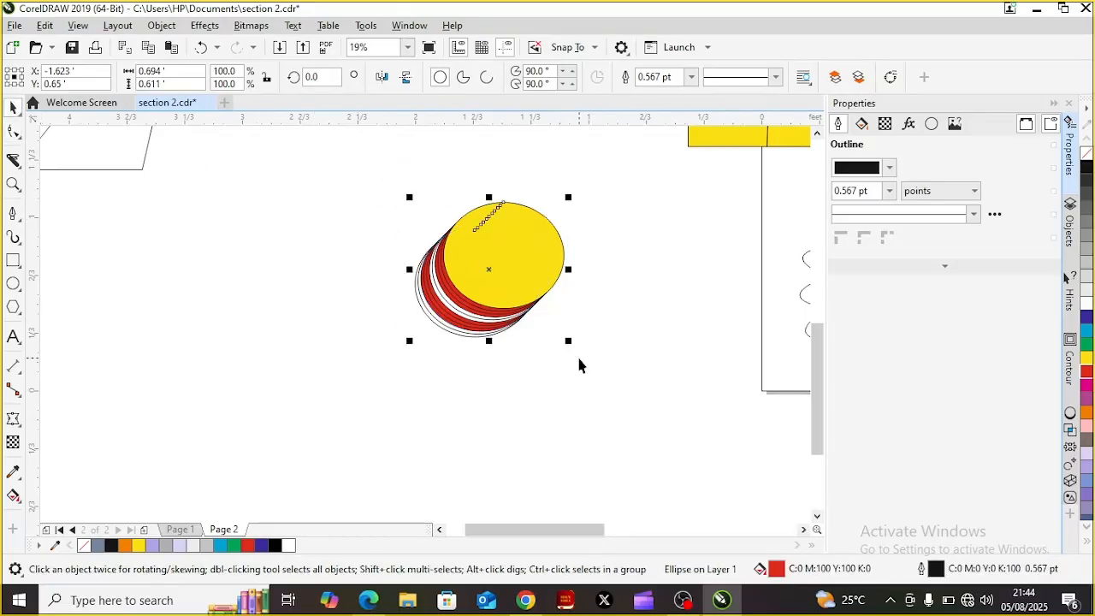
{"action": "right_click", "coordinate": [486, 268]}
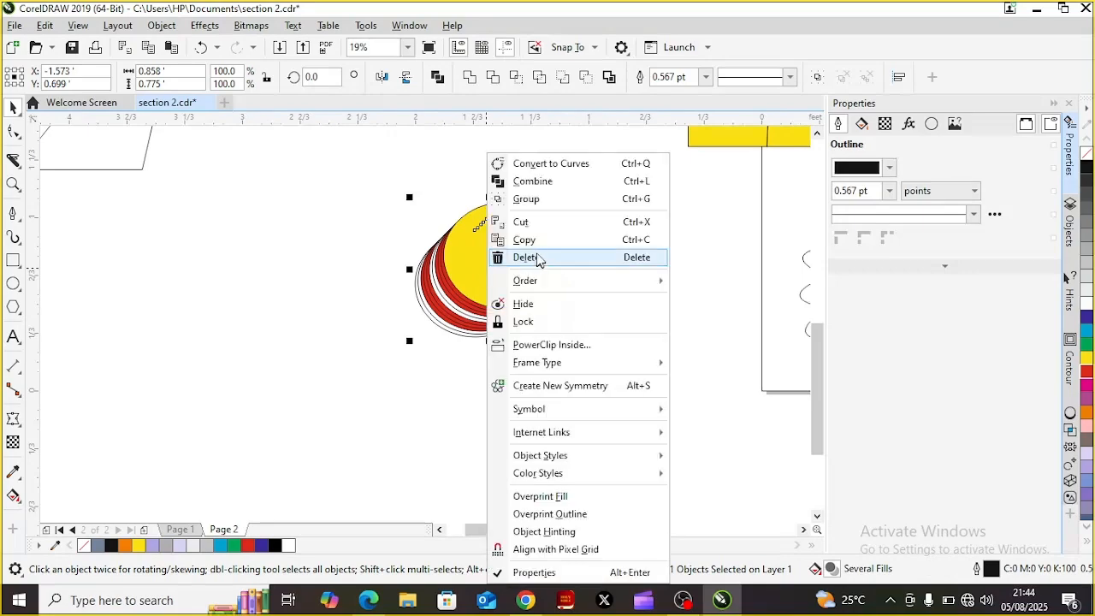
{"action": "left_click", "coordinate": [545, 201]}
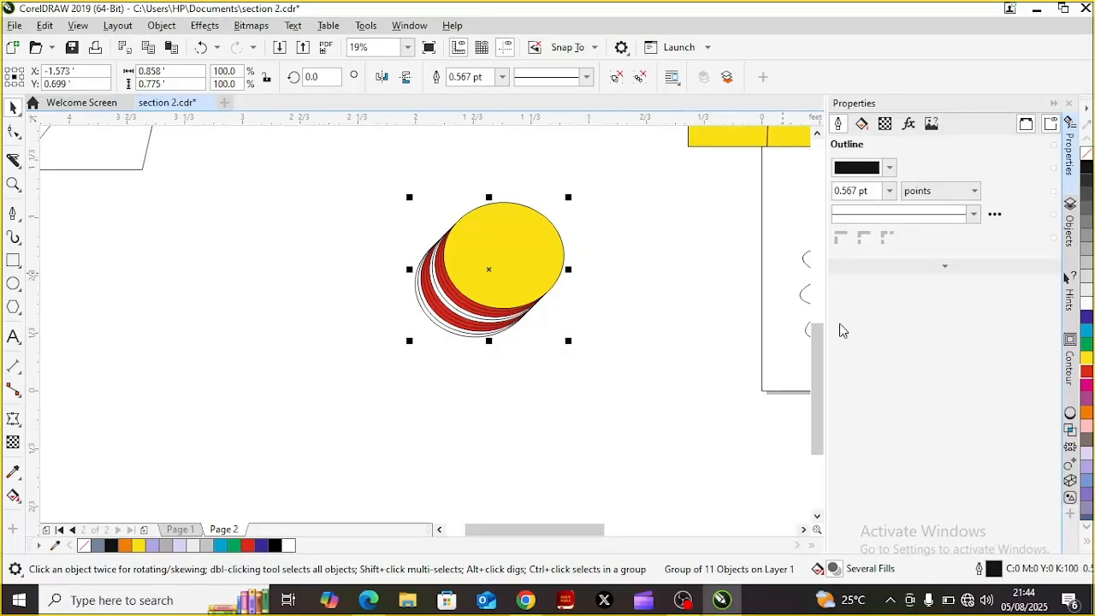
- Draw an ellipse about 0.491 by 0.426 ft below the triangular curve and fill it cyan
{"action": "key", "text": "F3"}
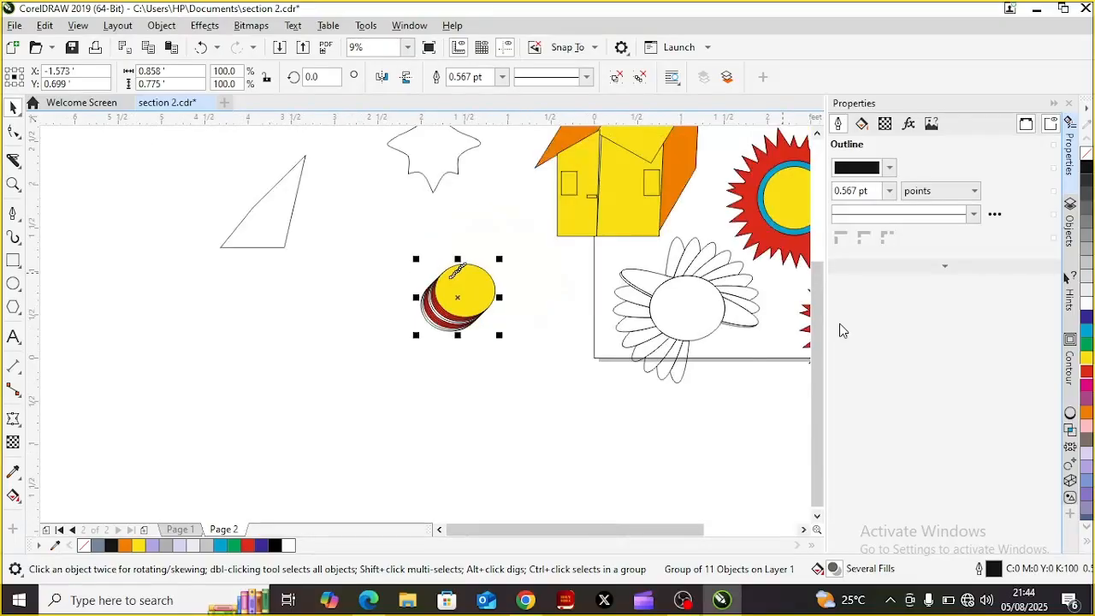
{"action": "left_click_drag", "start_coordinate": [815, 353], "coordinate": [804, 293]}
{"action": "left_click_drag", "start_coordinate": [550, 537], "coordinate": [569, 539]}
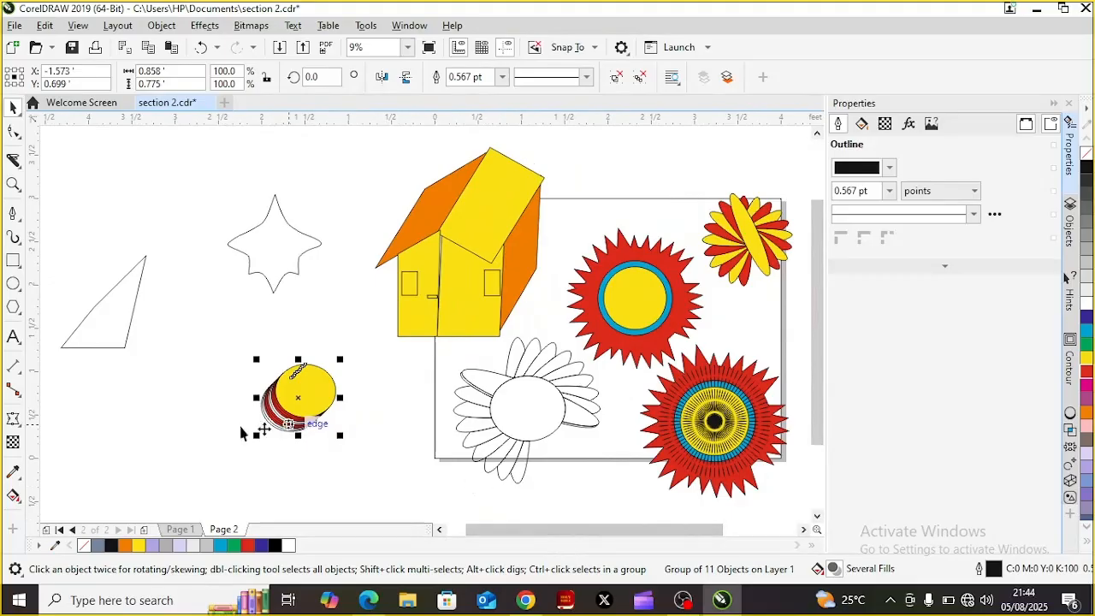
{"action": "left_click", "coordinate": [13, 287]}
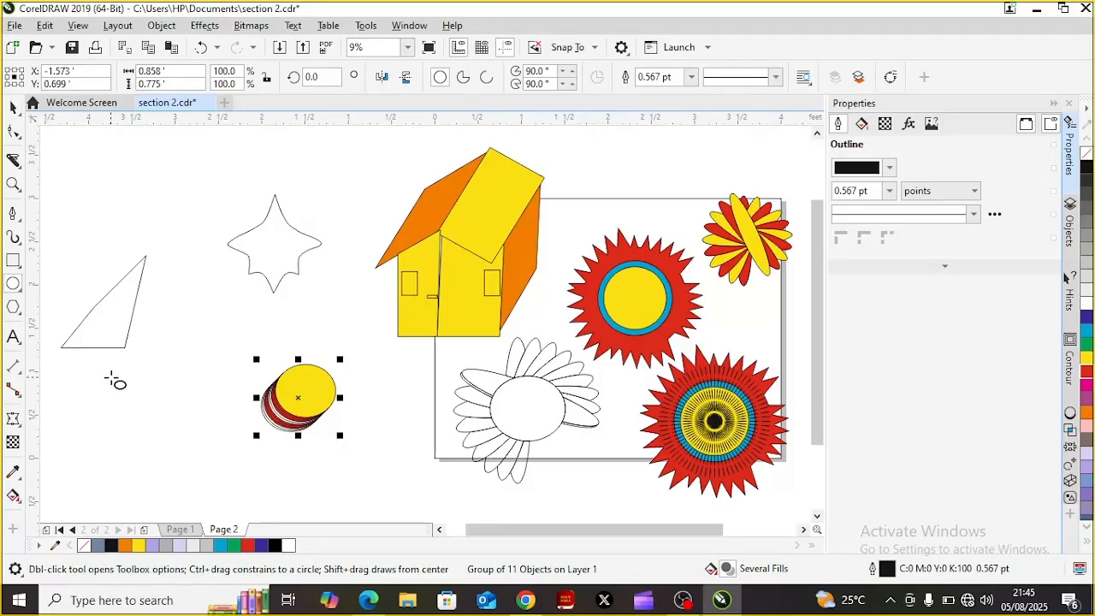
{"action": "left_click_drag", "start_coordinate": [109, 377], "coordinate": [151, 416]}
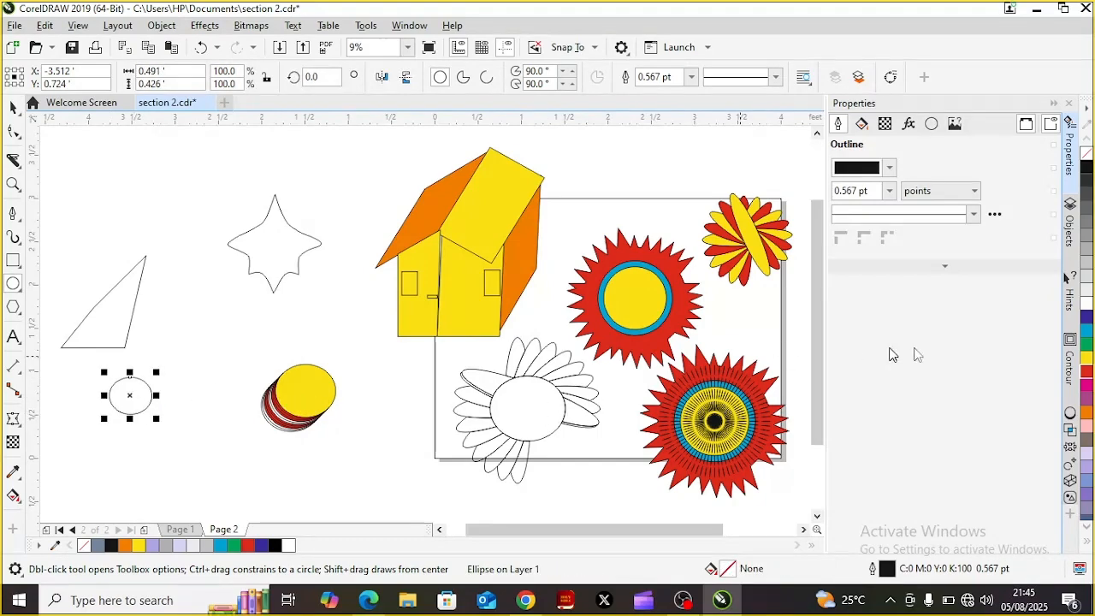
{"action": "left_click", "coordinate": [1089, 333]}
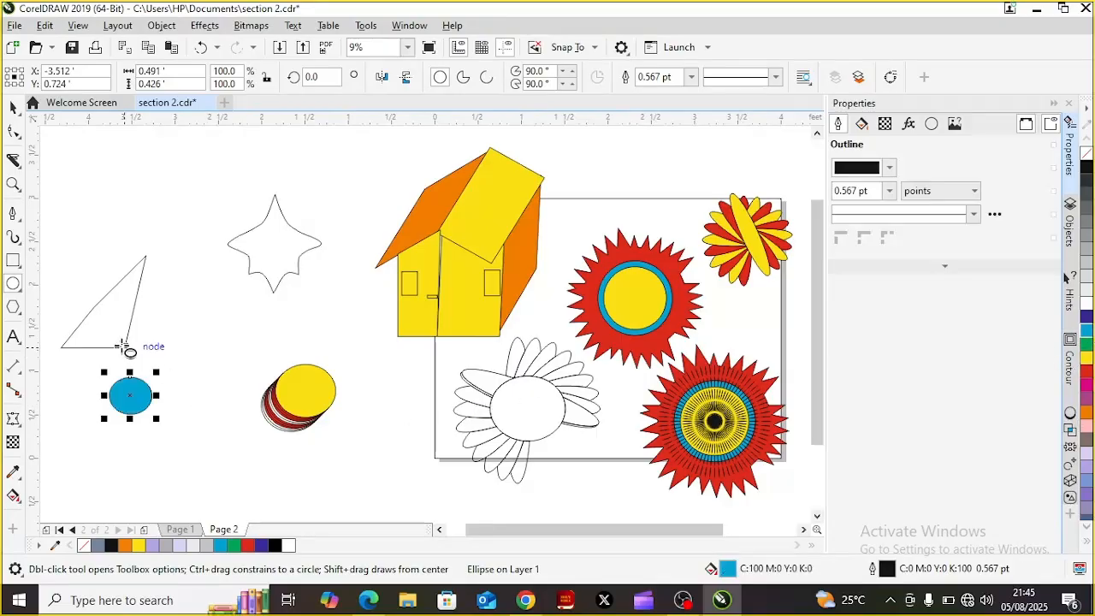
- Delete the triangular curve above the cyan ellipse
{"action": "left_click", "coordinate": [15, 109]}
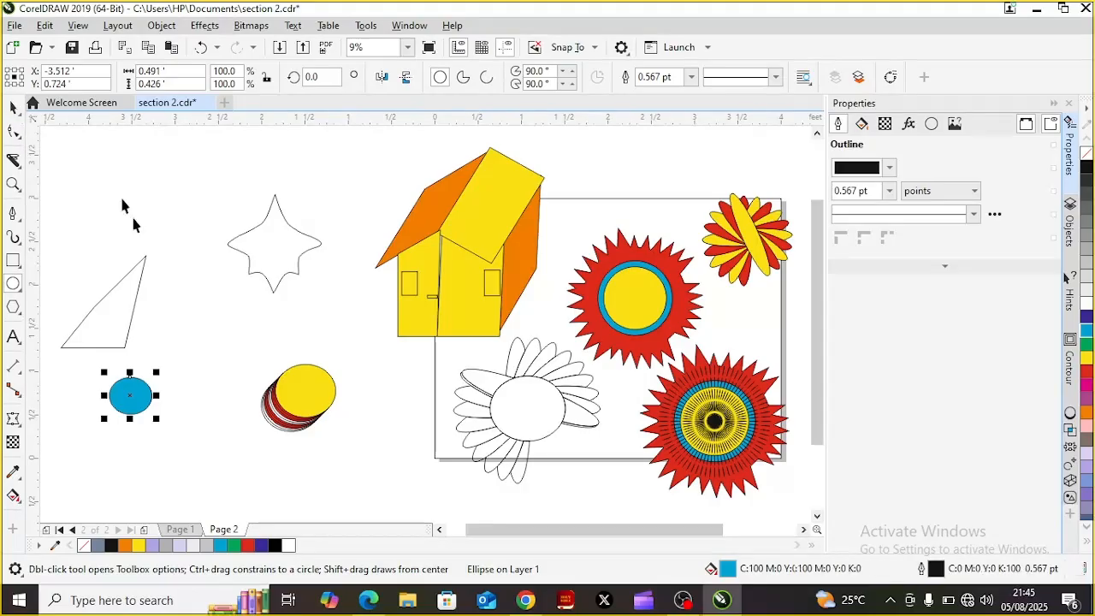
{"action": "left_click", "coordinate": [119, 305]}
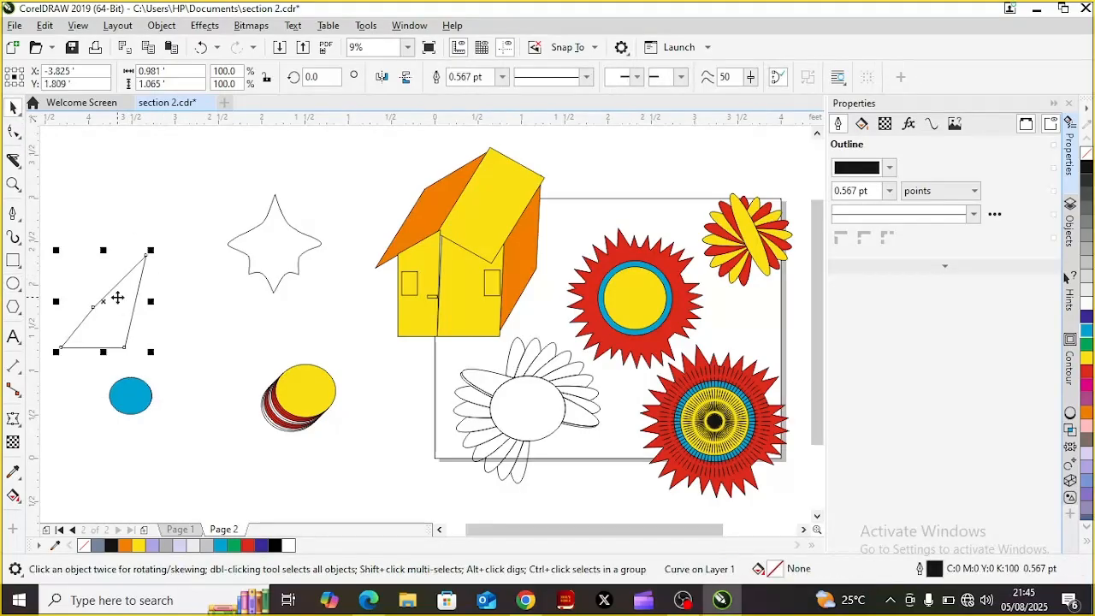
{"action": "key", "text": "Delete"}
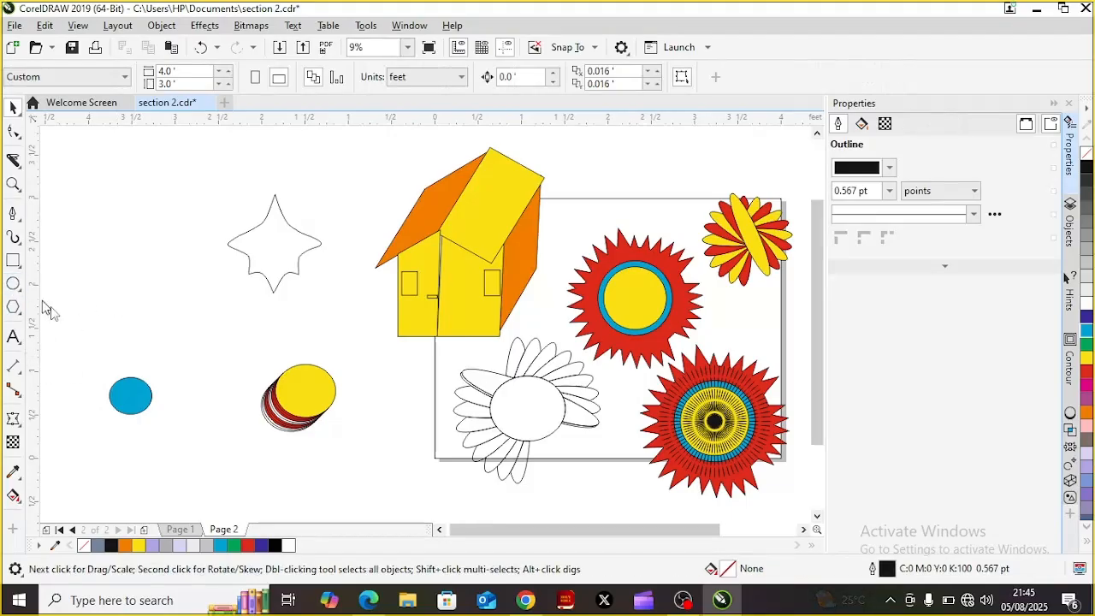
- Draw a larger ellipse about 0.611 by 0.546 ft around the cyan ellipse and centre it on it
{"action": "key", "text": "F7"}
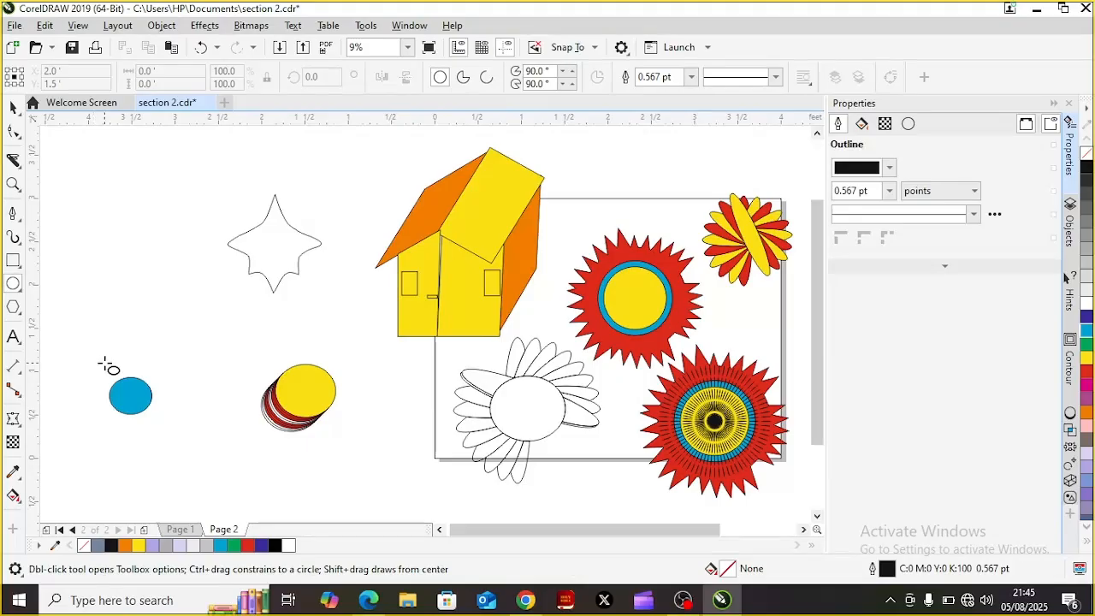
{"action": "left_click_drag", "start_coordinate": [106, 374], "coordinate": [166, 427]}
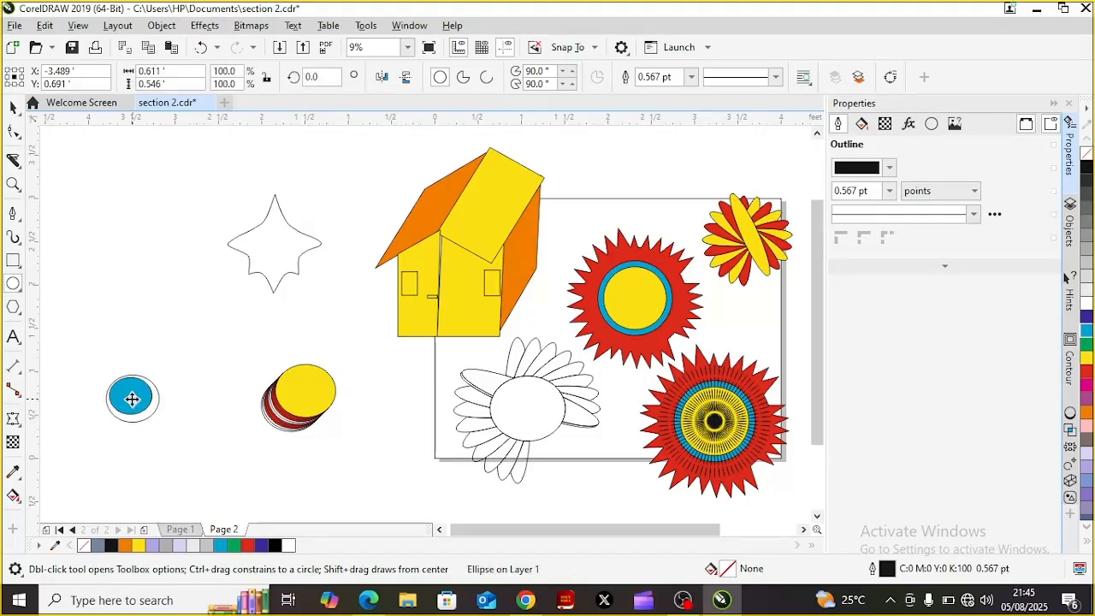
{"action": "key", "text": "space"}
{"action": "left_click", "coordinate": [130, 394]}
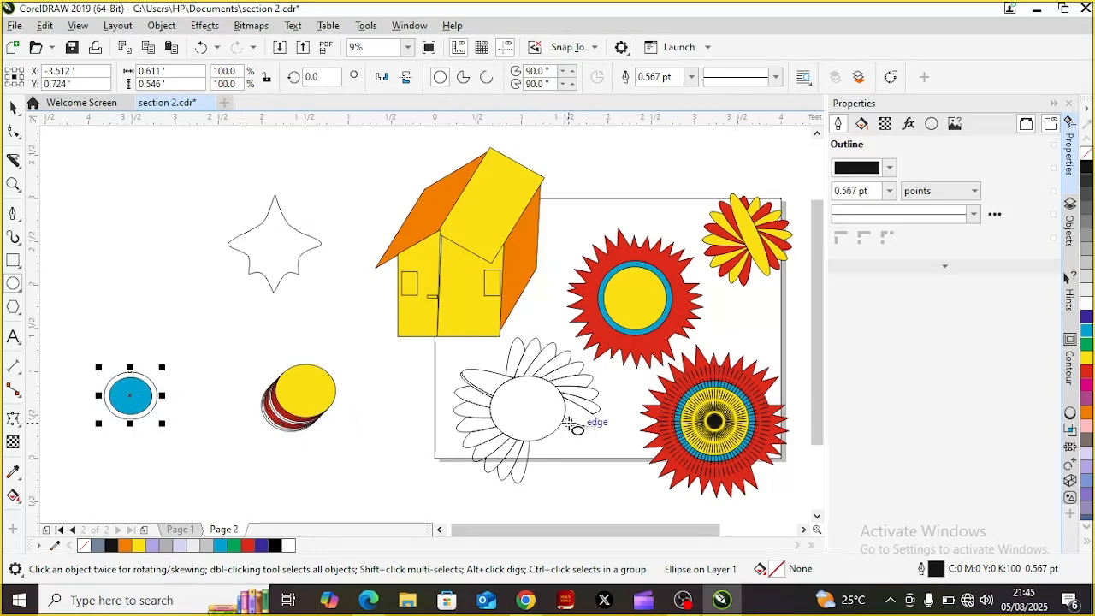
- Try a white fill on the outer ellipse, select the covered cyan ellipse in the object list, and undo the fill
{"action": "left_click", "coordinate": [1086, 310]}
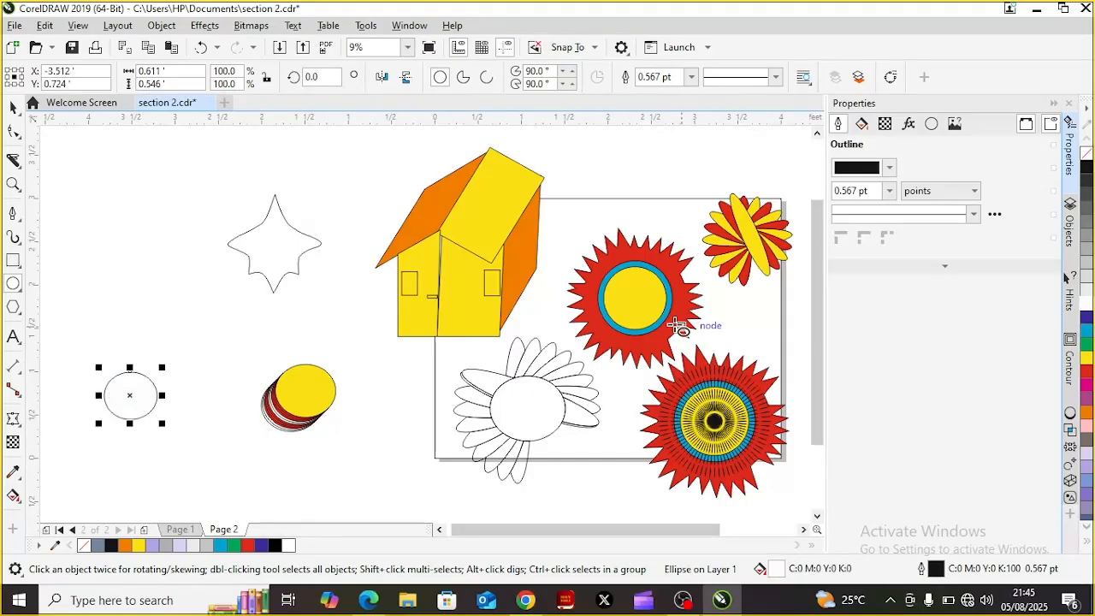
{"action": "left_click", "coordinate": [1068, 240]}
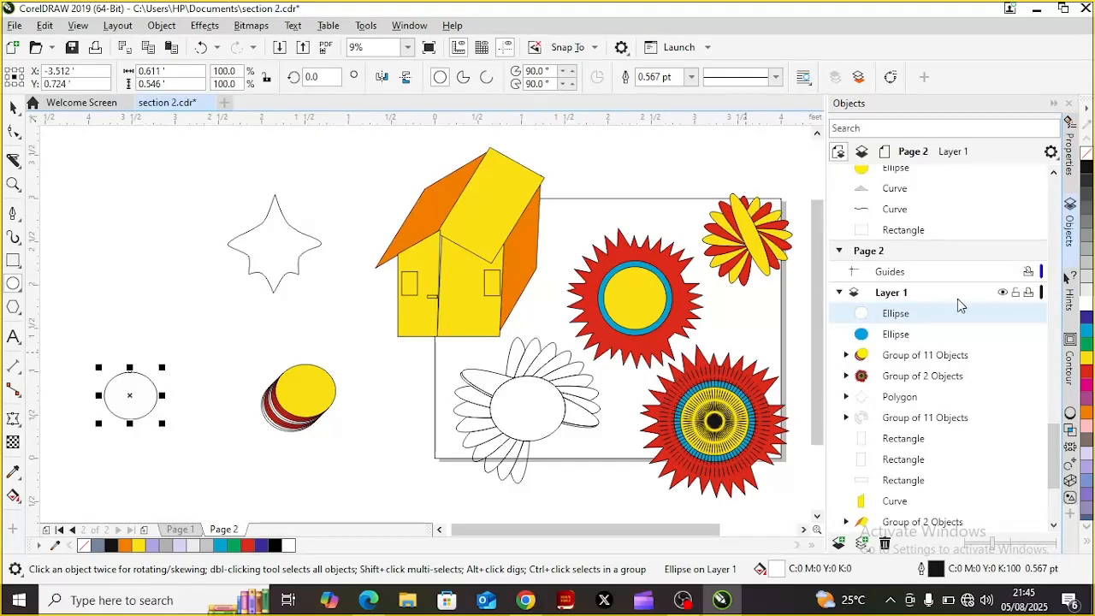
{"action": "left_click", "coordinate": [933, 338]}
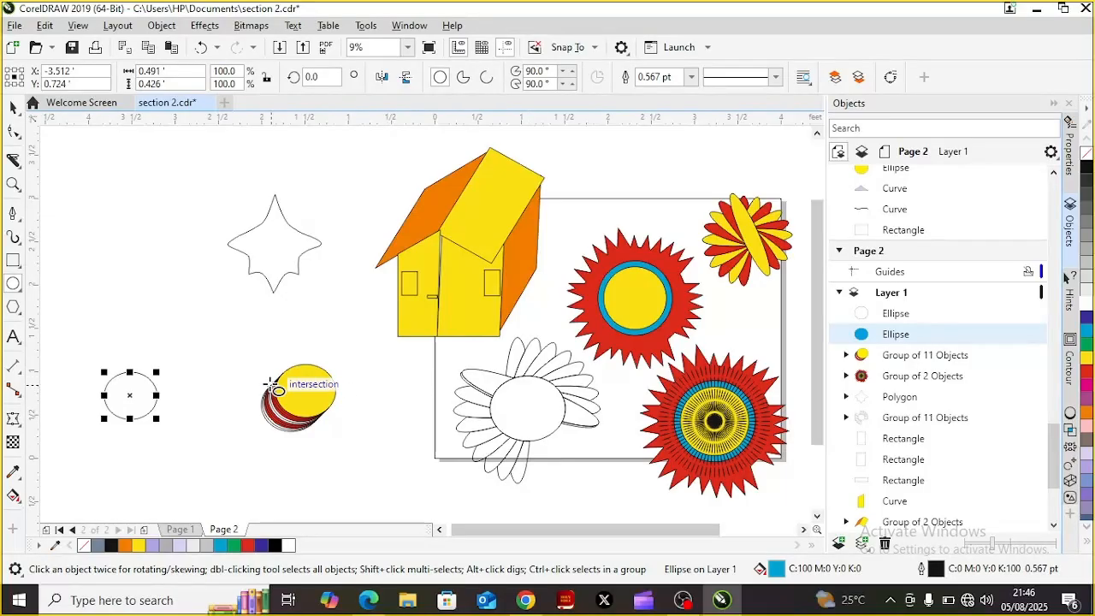
{"action": "left_click", "coordinate": [201, 48]}
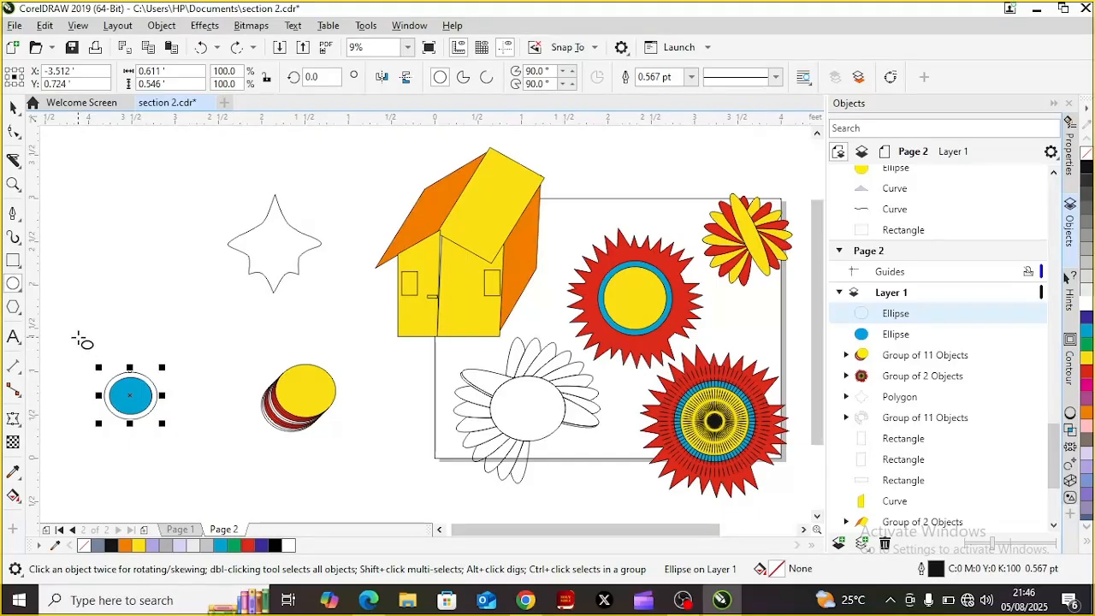
{"action": "key", "text": "Escape"}
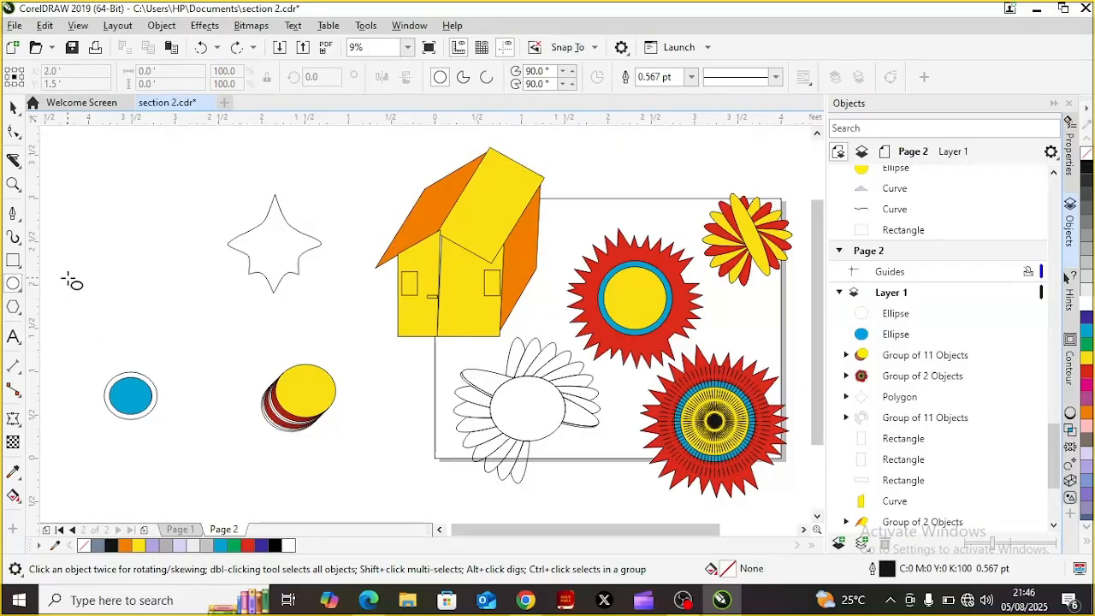
- Draw a third ellipse about 1.074 by 1.019 ft around the two existing ones and centre it on the cyan ellipse
{"action": "scroll", "coordinate": [88, 359], "scroll_direction": "left", "scroll_amount": 1}
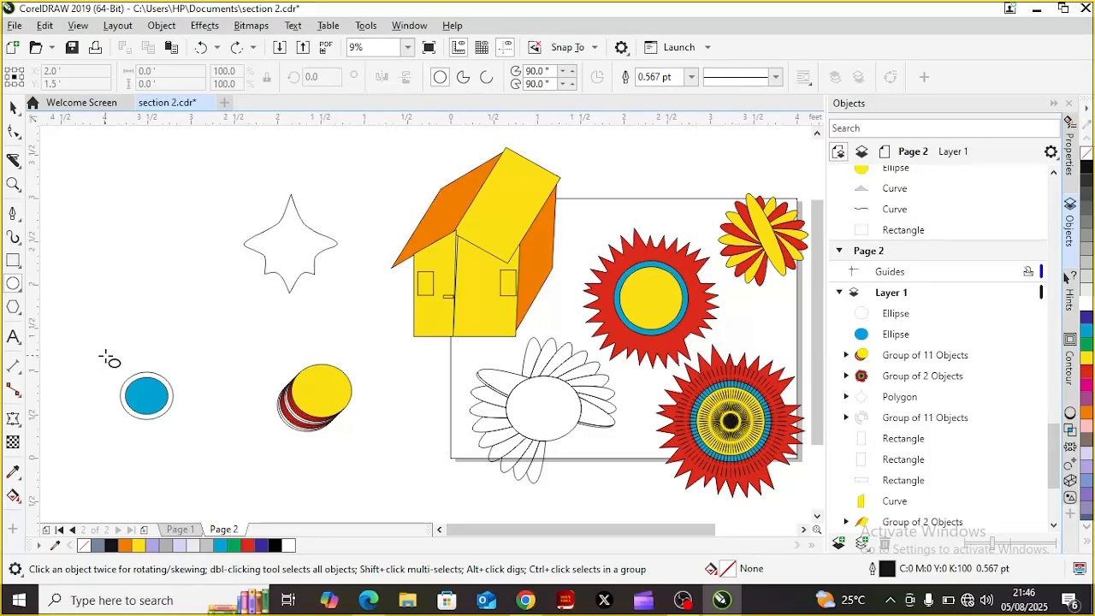
{"action": "left_click_drag", "start_coordinate": [104, 354], "coordinate": [197, 444]}
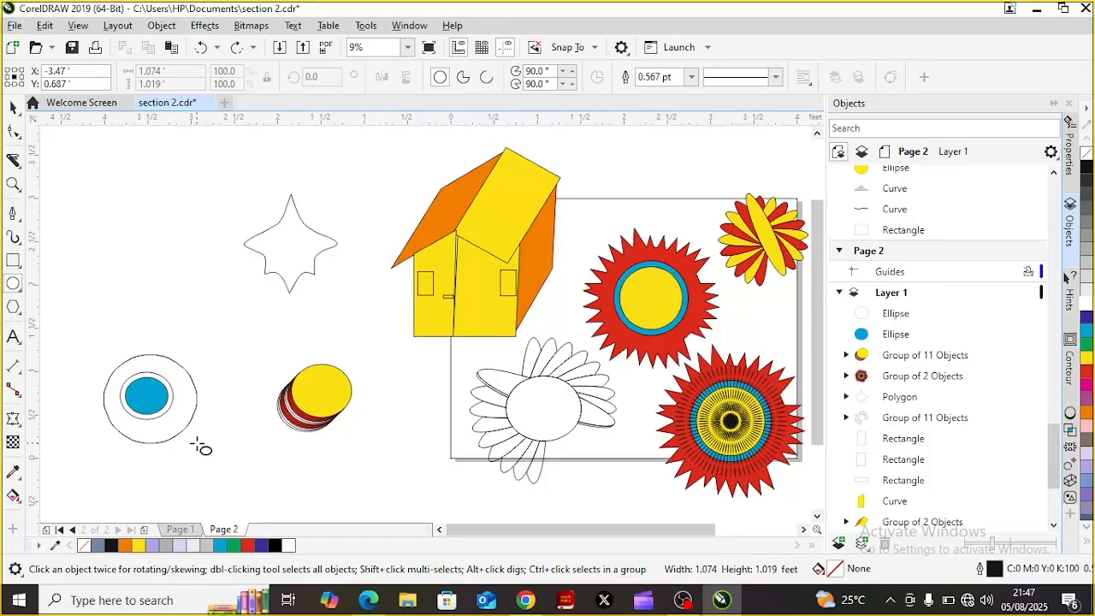
{"action": "left_click_drag", "start_coordinate": [196, 444], "coordinate": [196, 444]}
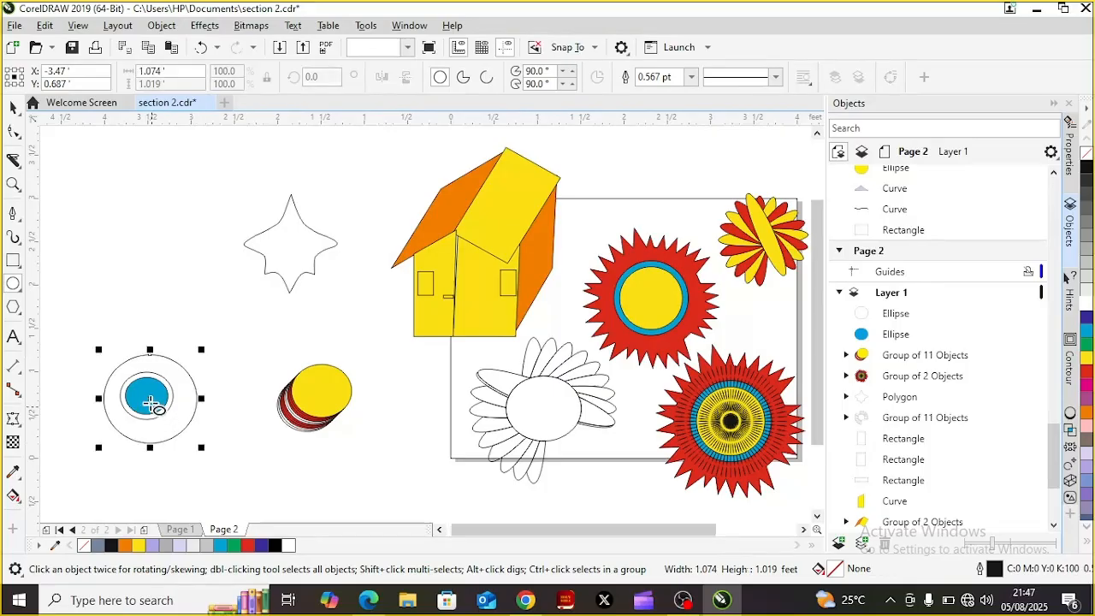
{"action": "left_click_drag", "start_coordinate": [146, 395], "coordinate": [146, 394]}
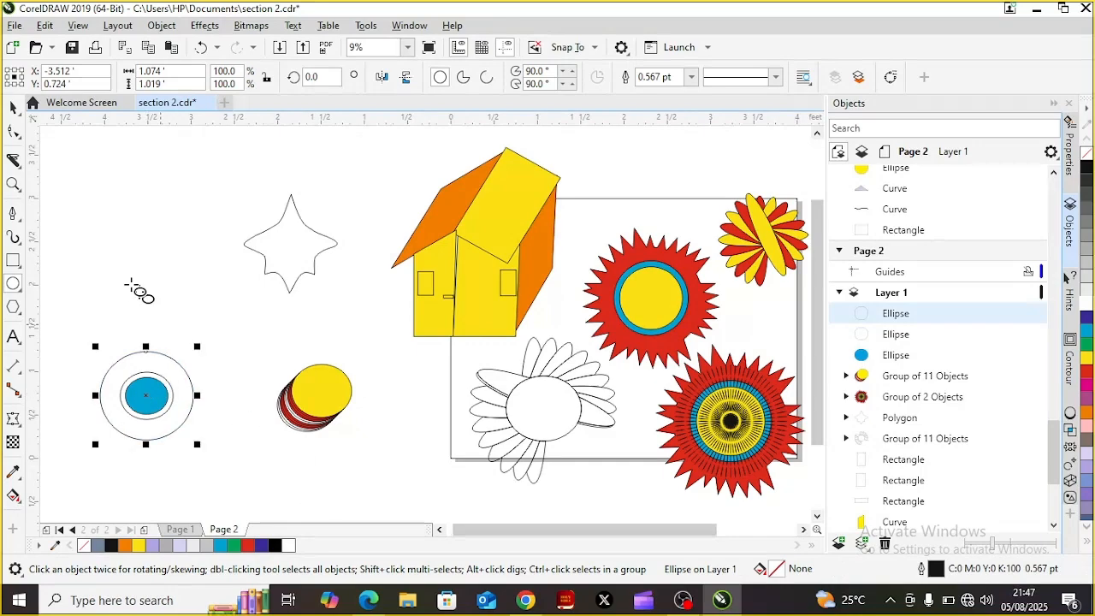
- Draw two lines with the Pen tool from the middle ellipse to the outer ellipse, at the ring's upper right and lower left
{"action": "left_click", "coordinate": [13, 108]}
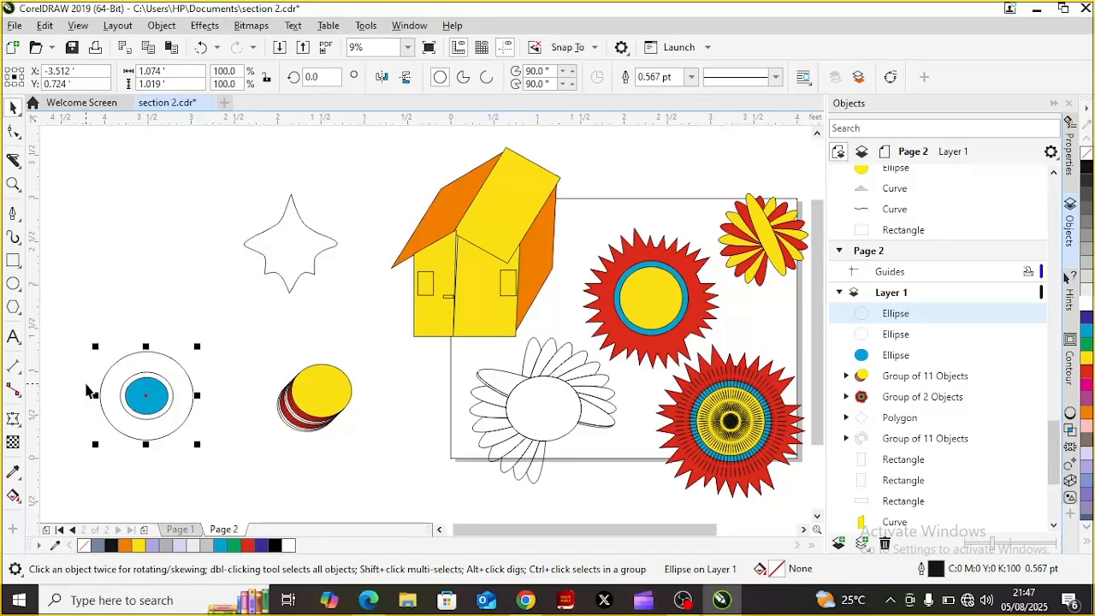
{"action": "left_click", "coordinate": [23, 227]}
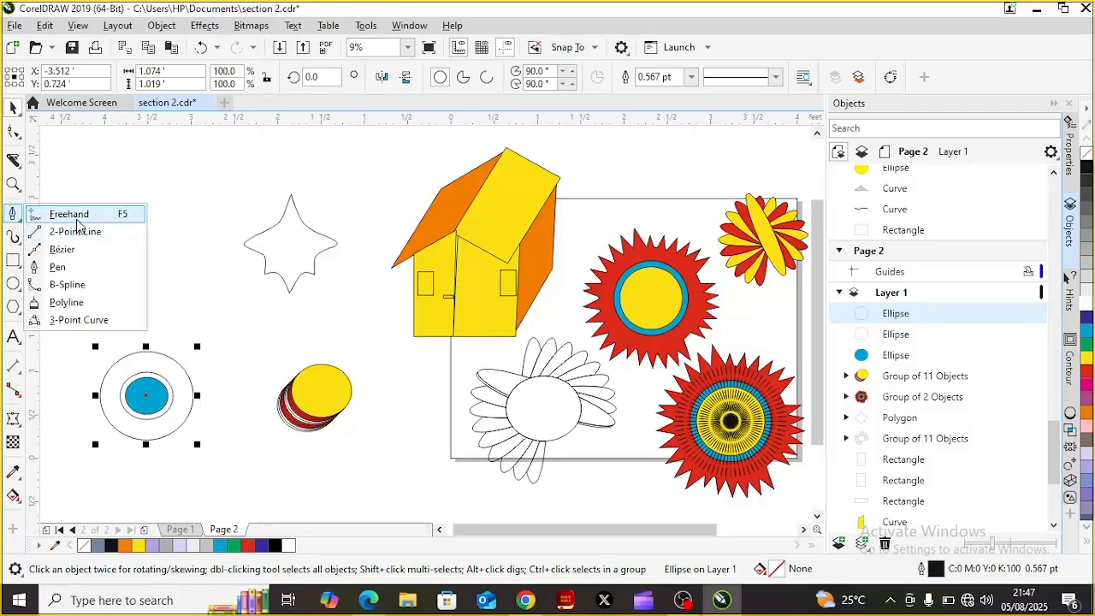
{"action": "left_click", "coordinate": [73, 268]}
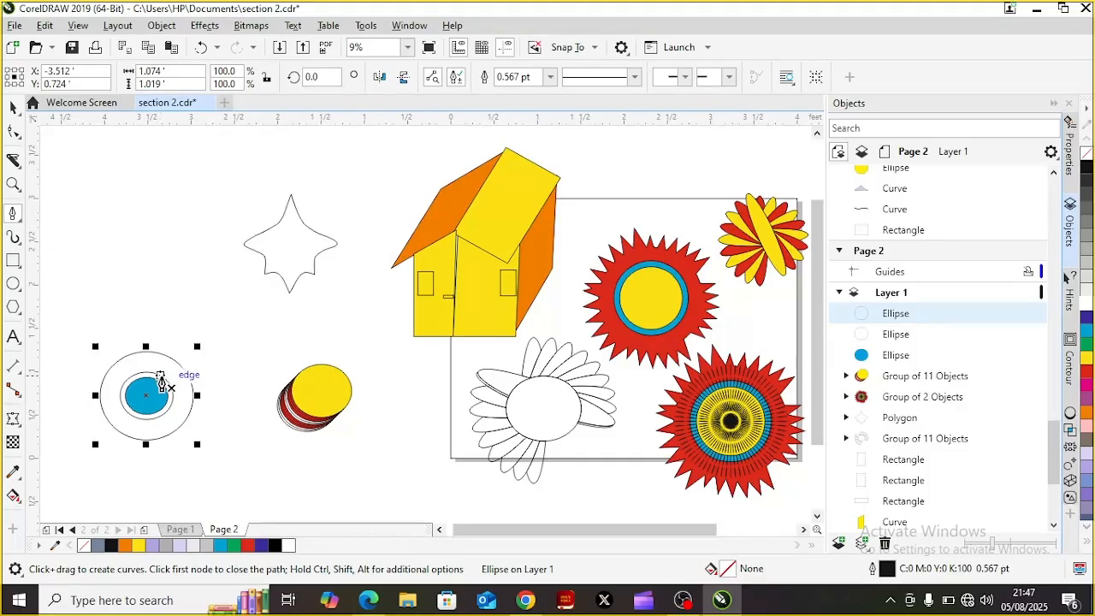
{"action": "left_click_drag", "start_coordinate": [161, 375], "coordinate": [188, 376]}
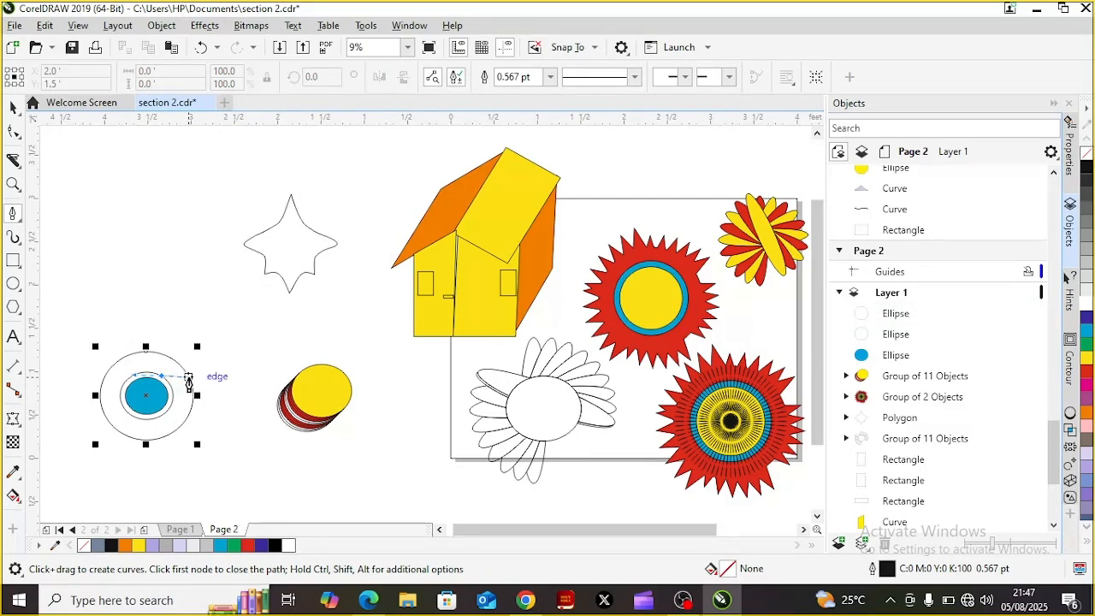
{"action": "double_click", "coordinate": [188, 376]}
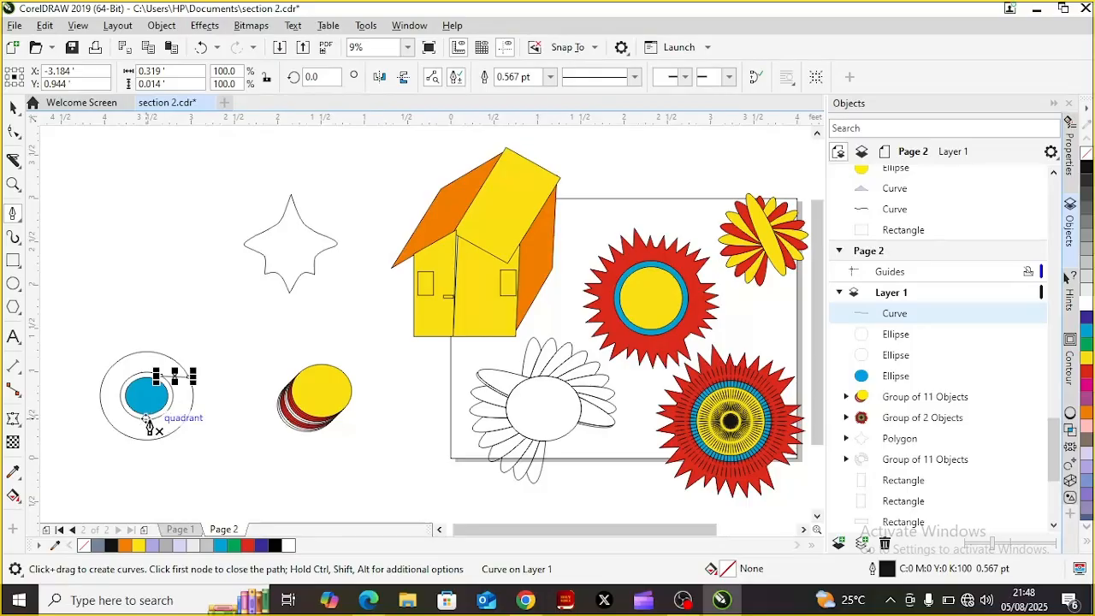
{"action": "left_click", "coordinate": [146, 420]}
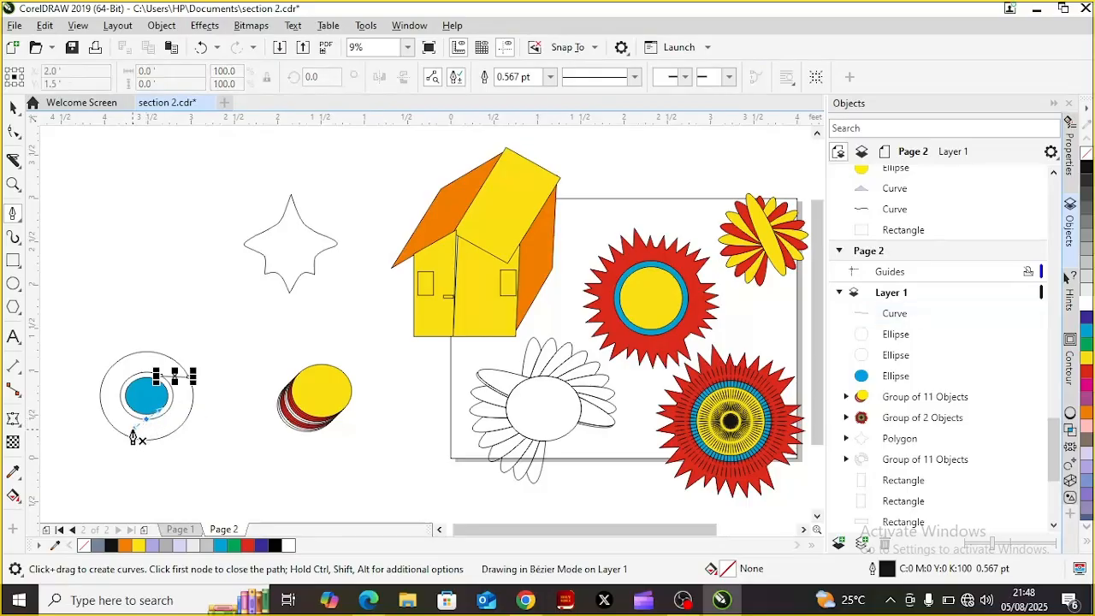
{"action": "left_click", "coordinate": [123, 439]}
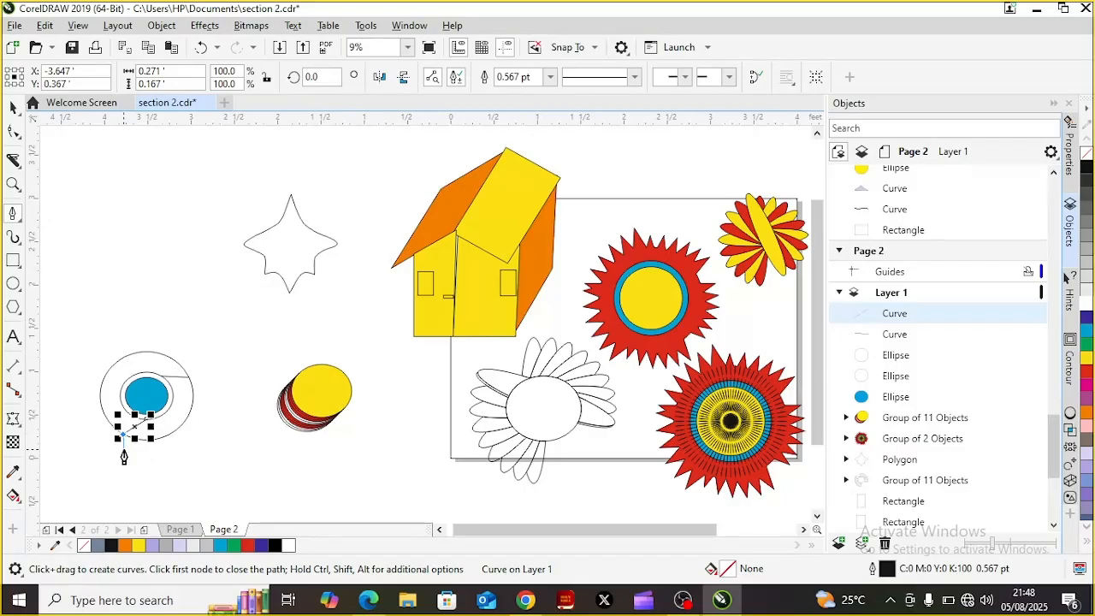
- Draw a third Pen line about 0.314 ft long from the middle ellipse to the outer ellipse at the ring's upper left
{"action": "left_click", "coordinate": [122, 385]}
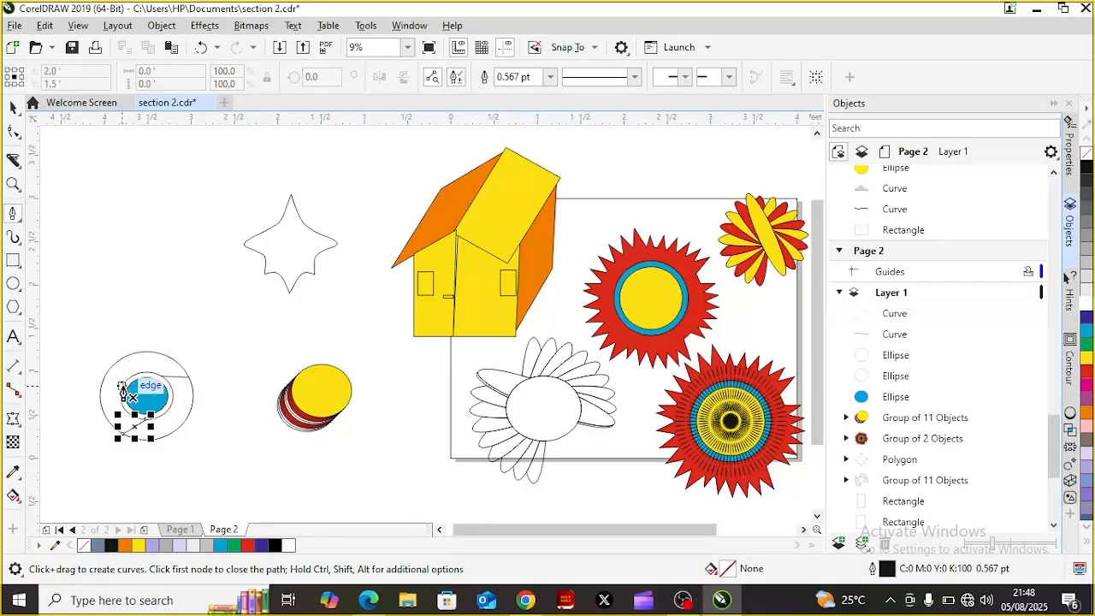
{"action": "left_click", "coordinate": [122, 393]}
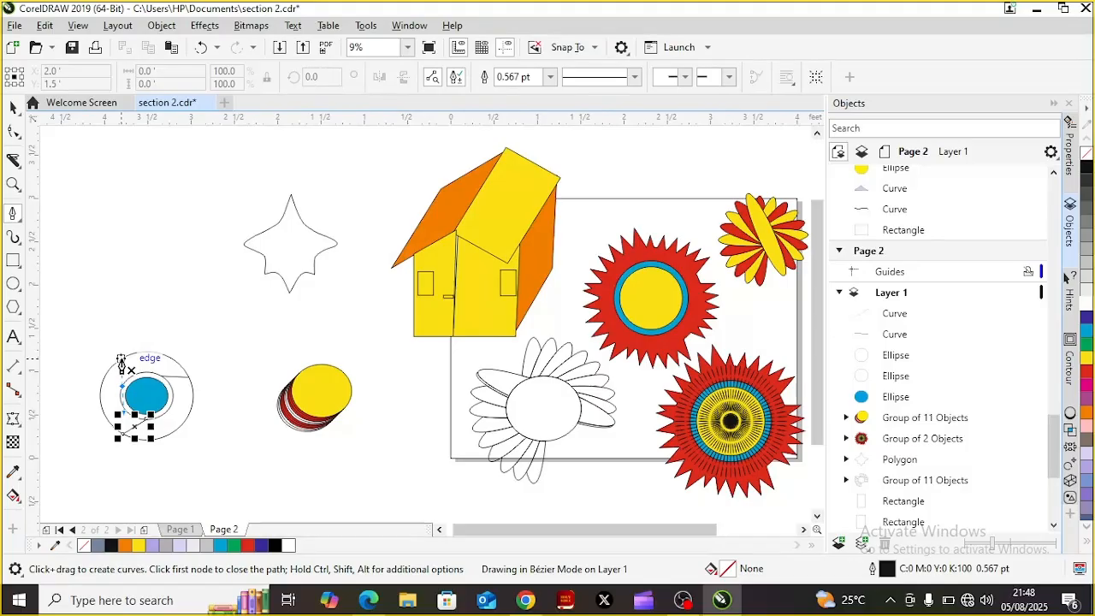
{"action": "left_click", "coordinate": [120, 354]}
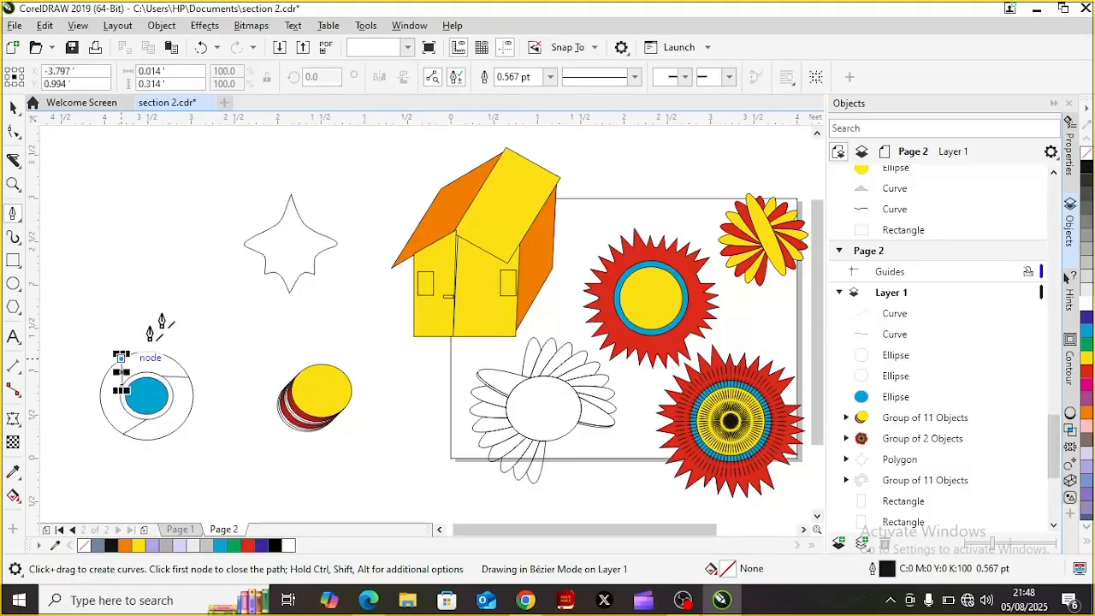
{"action": "double_click", "coordinate": [212, 280]}
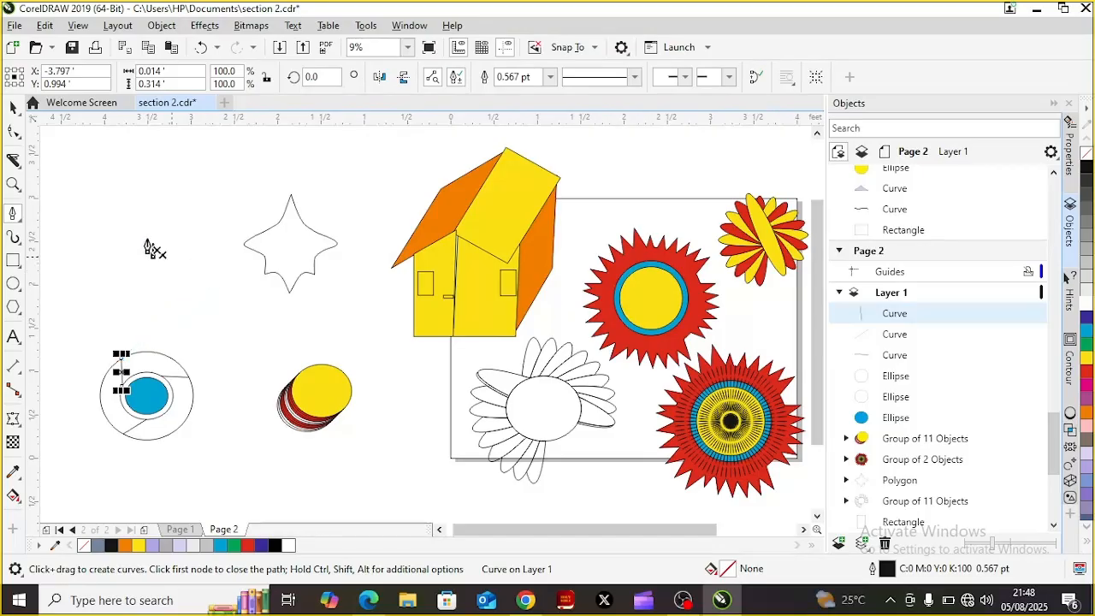
{"action": "left_click", "coordinate": [14, 109]}
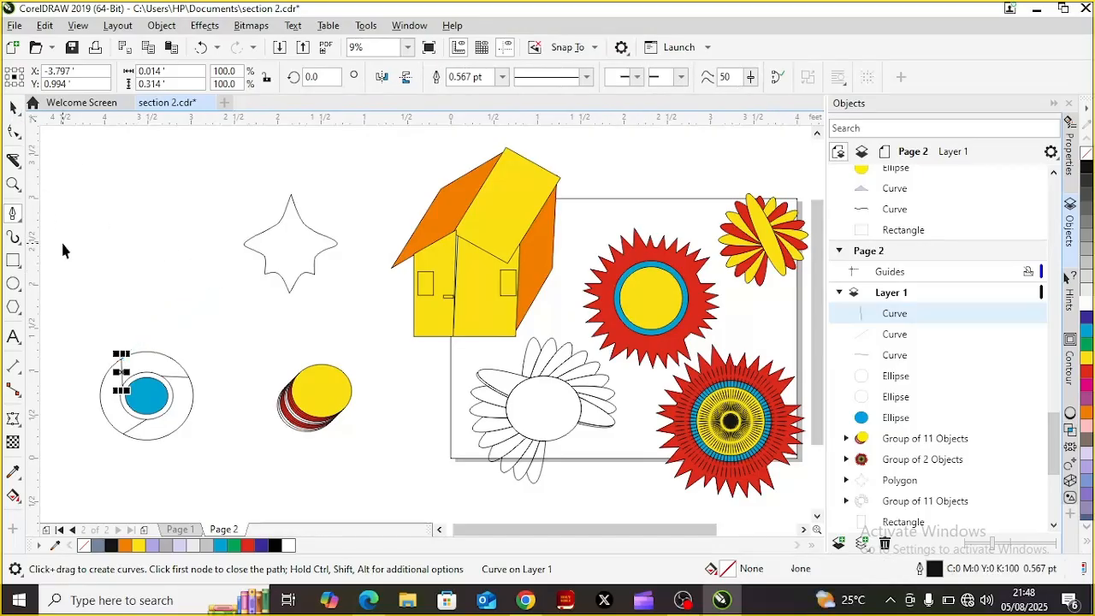
{"action": "left_click", "coordinate": [171, 373]}
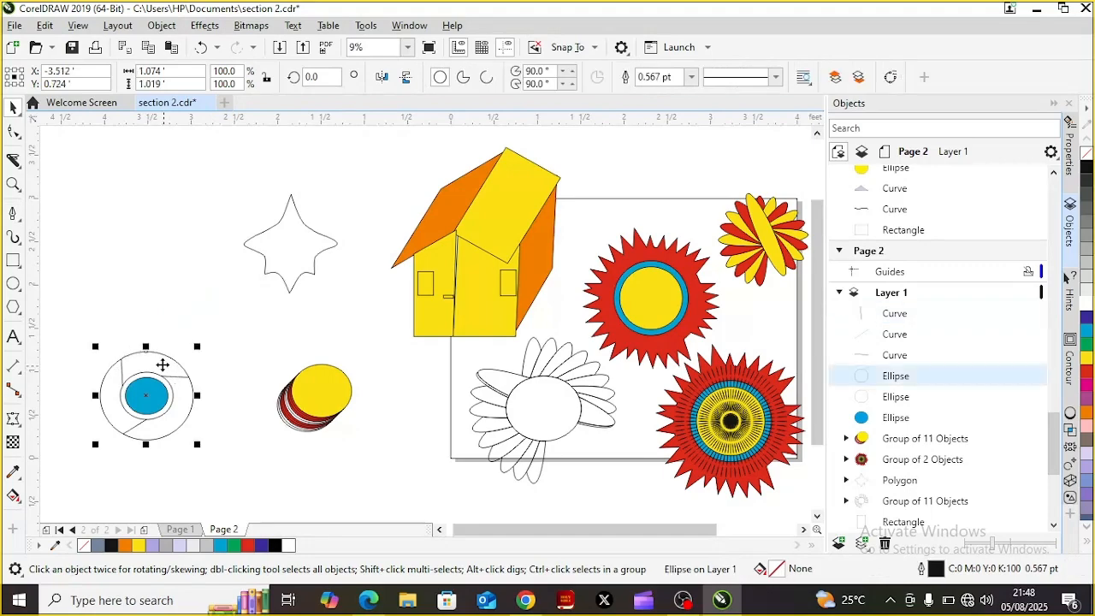
{"action": "left_click", "coordinate": [162, 366]}
{"action": "left_click", "coordinate": [163, 368]}
{"action": "left_click", "coordinate": [21, 224]}
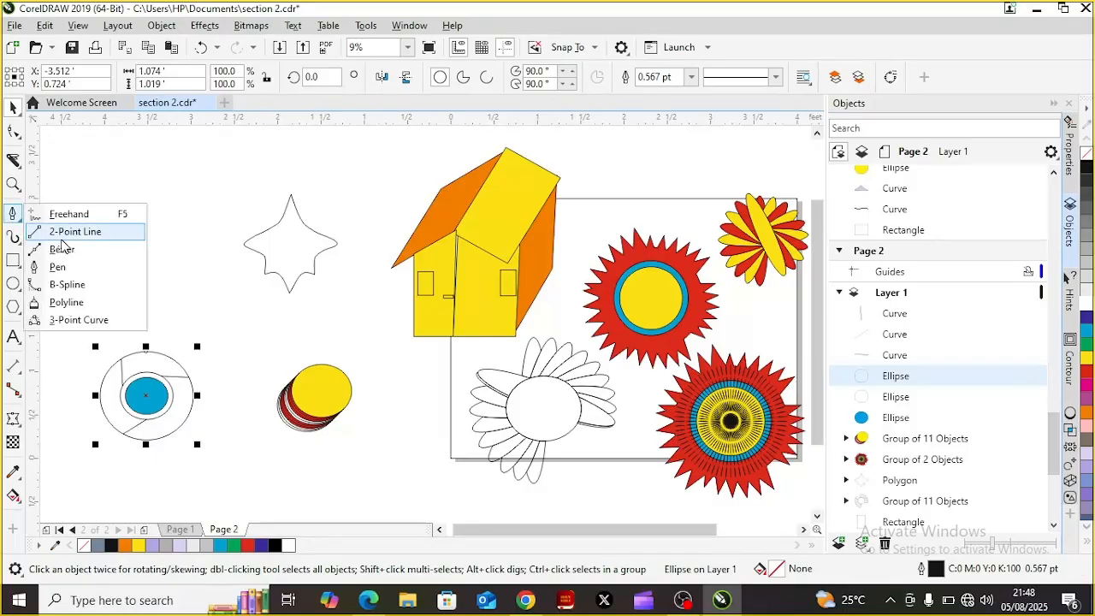
{"action": "left_click", "coordinate": [149, 367]}
{"action": "left_click", "coordinate": [148, 363]}
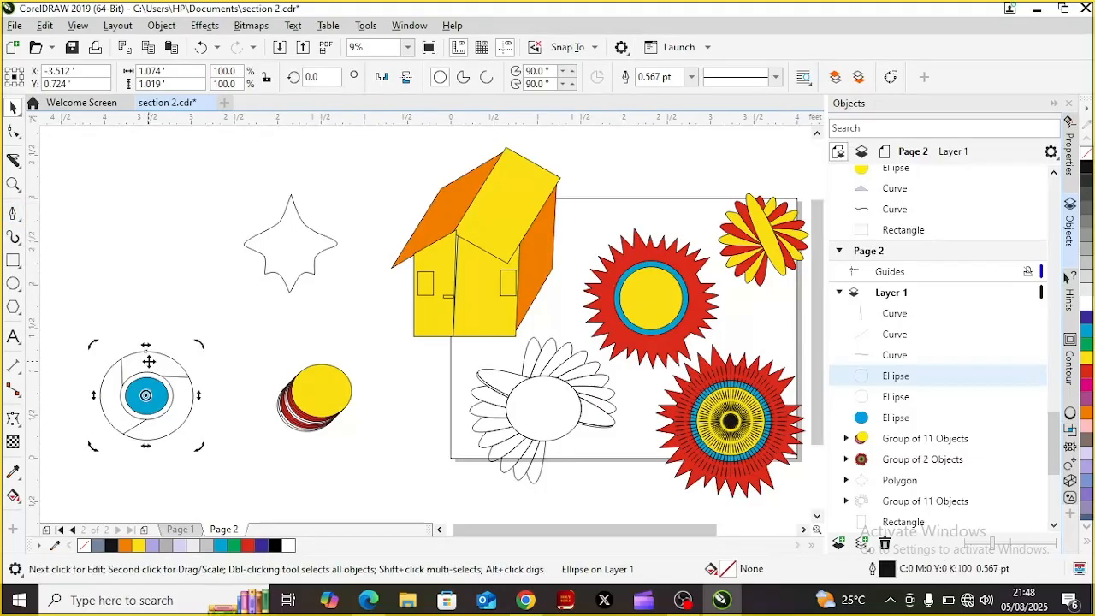
{"action": "left_click", "coordinate": [149, 366]}
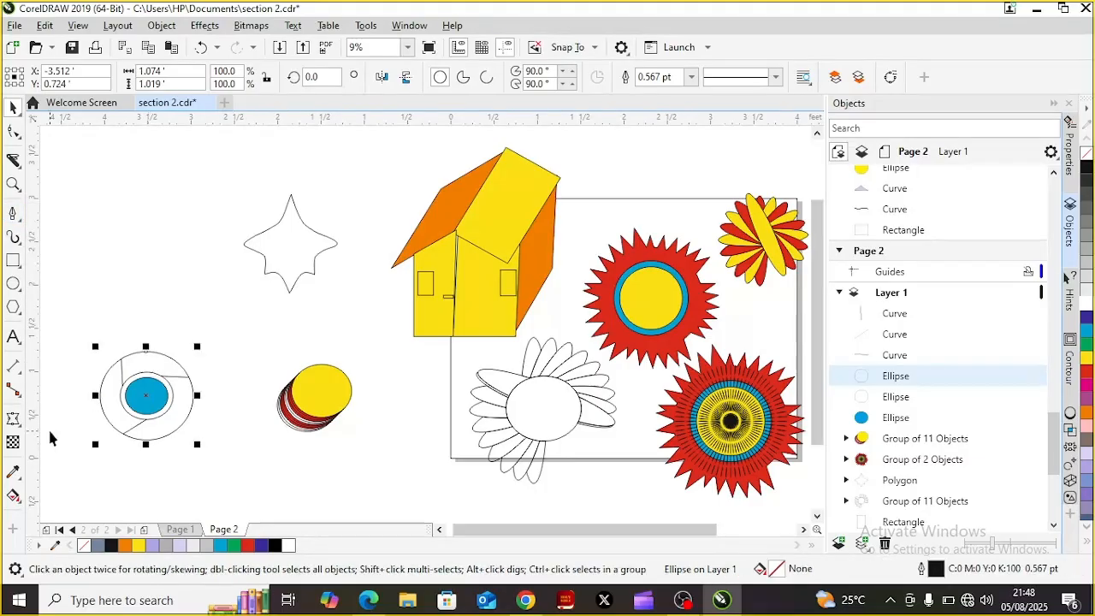
- Try Smart Fill twice on the ring's upper segment, undoing the fill each time
{"action": "left_click", "coordinate": [20, 505]}
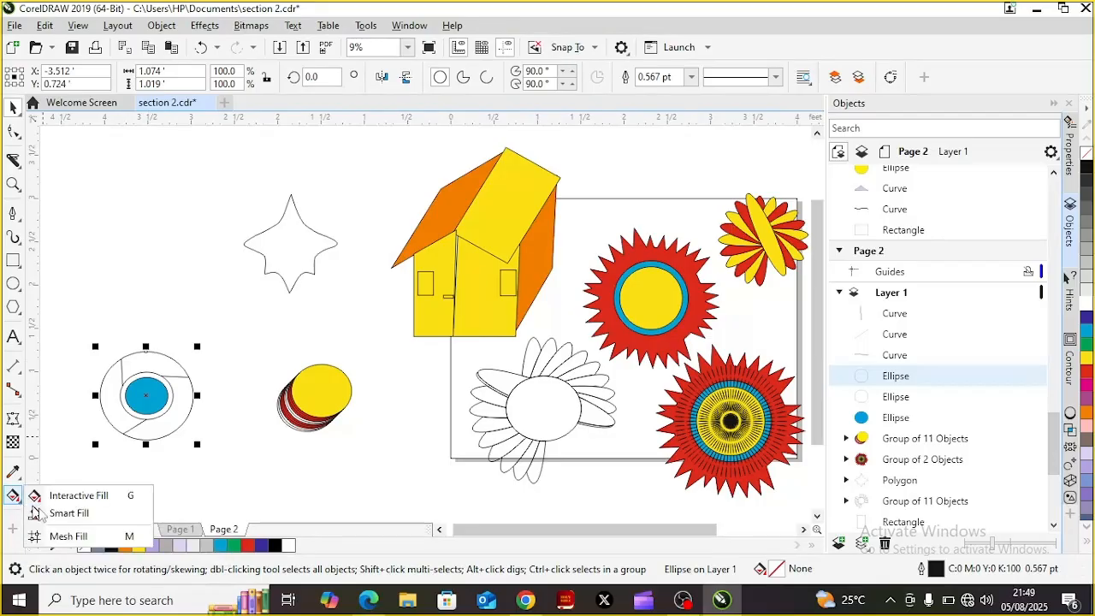
{"action": "left_click", "coordinate": [78, 518]}
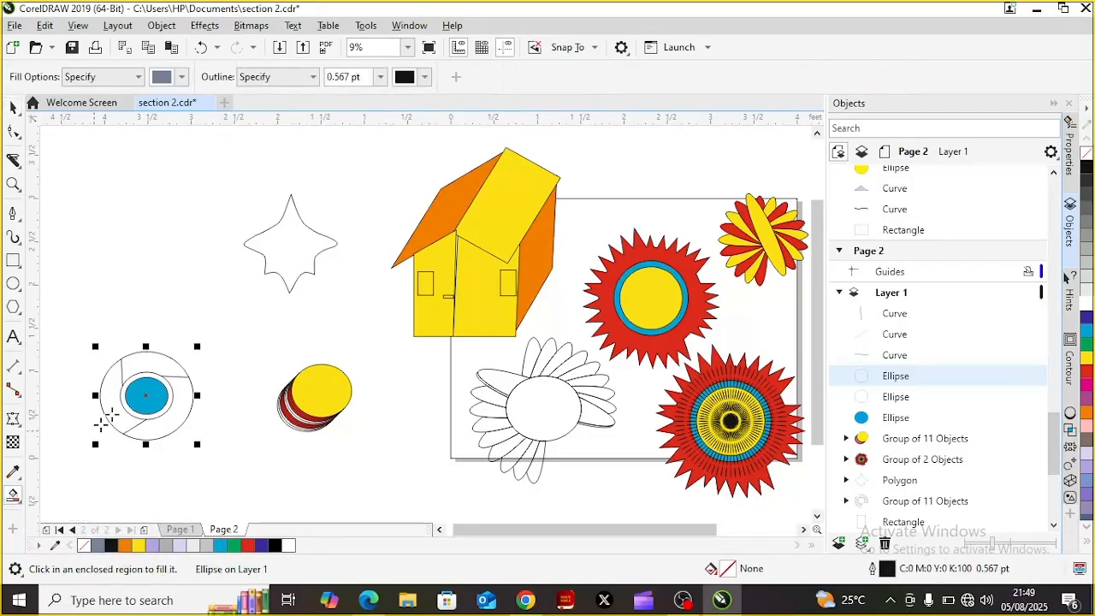
{"action": "left_click", "coordinate": [145, 365]}
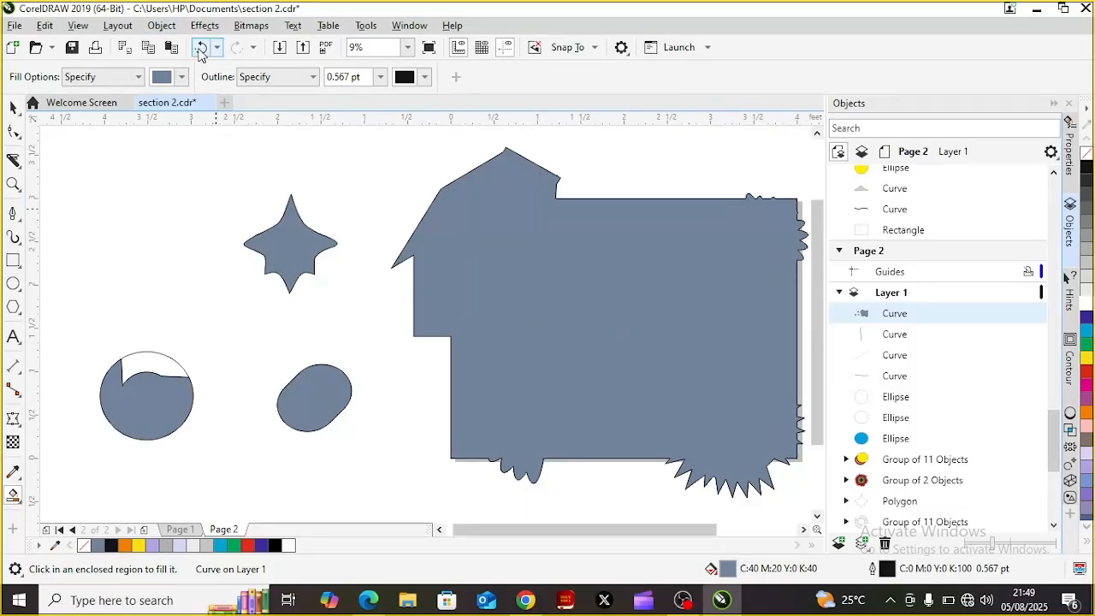
{"action": "left_click", "coordinate": [201, 49]}
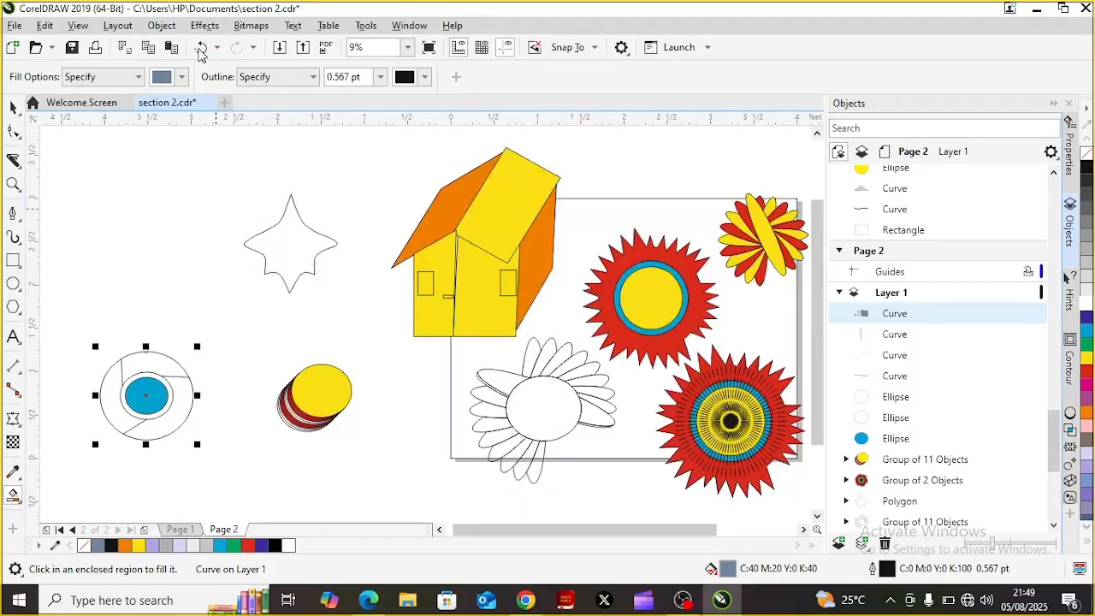
{"action": "left_click", "coordinate": [160, 363]}
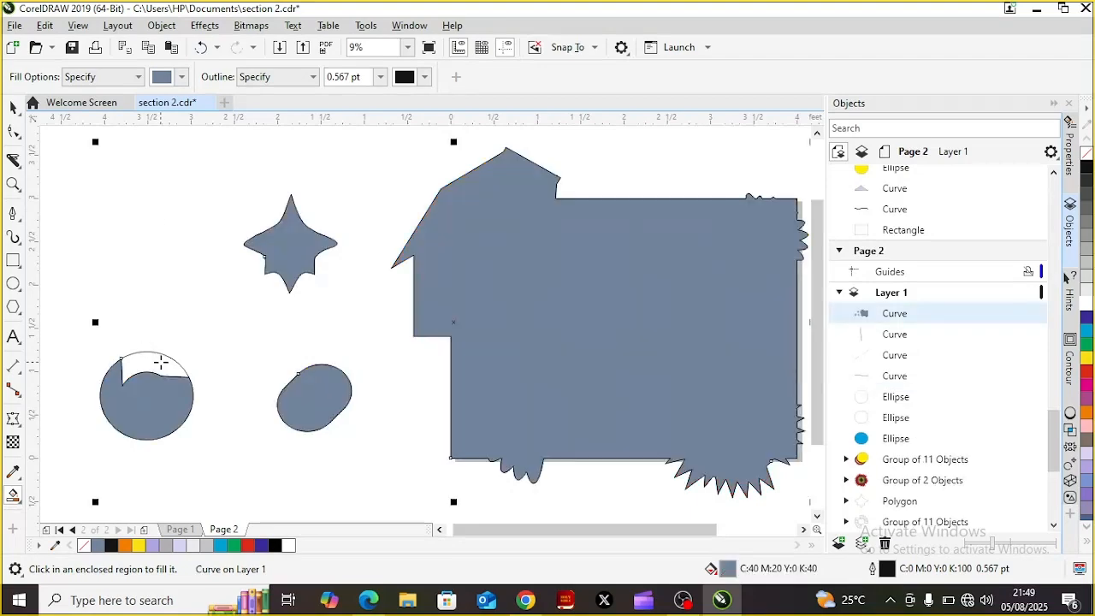
{"action": "left_click", "coordinate": [201, 48]}
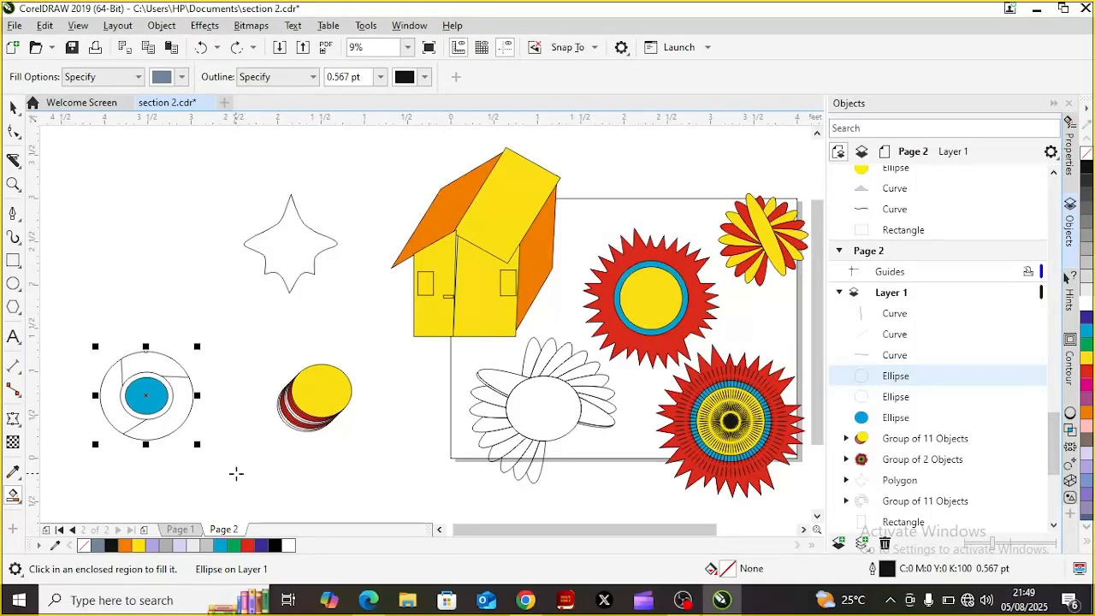
- Try to trace the ring's upper-left dividing line from the outer to the inner ellipse with the 2-Point Line tool
{"action": "left_click", "coordinate": [19, 223]}
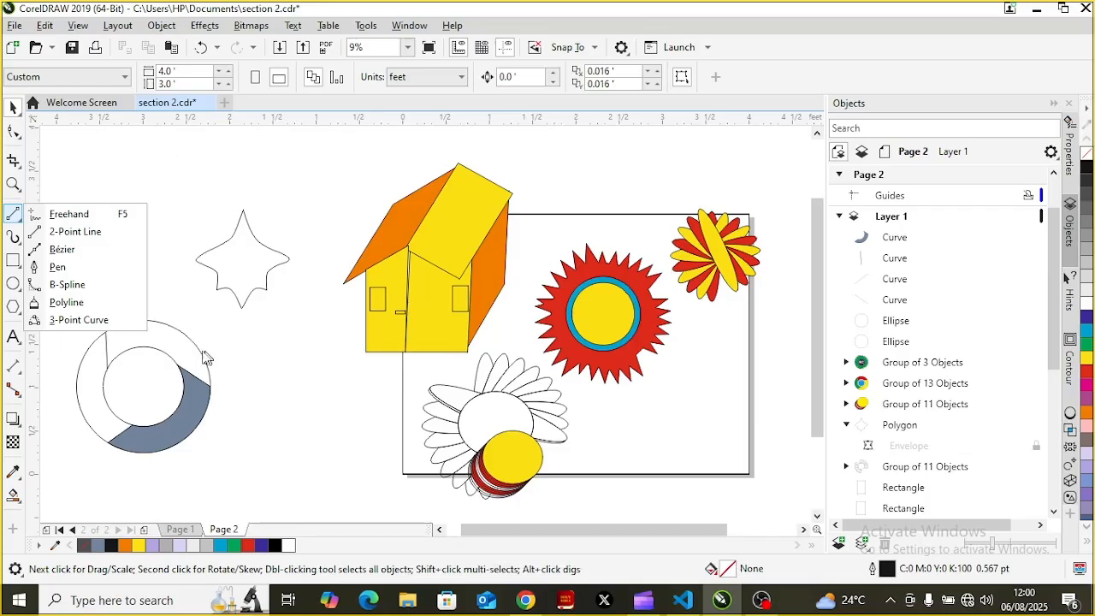
{"action": "left_click", "coordinate": [79, 234]}
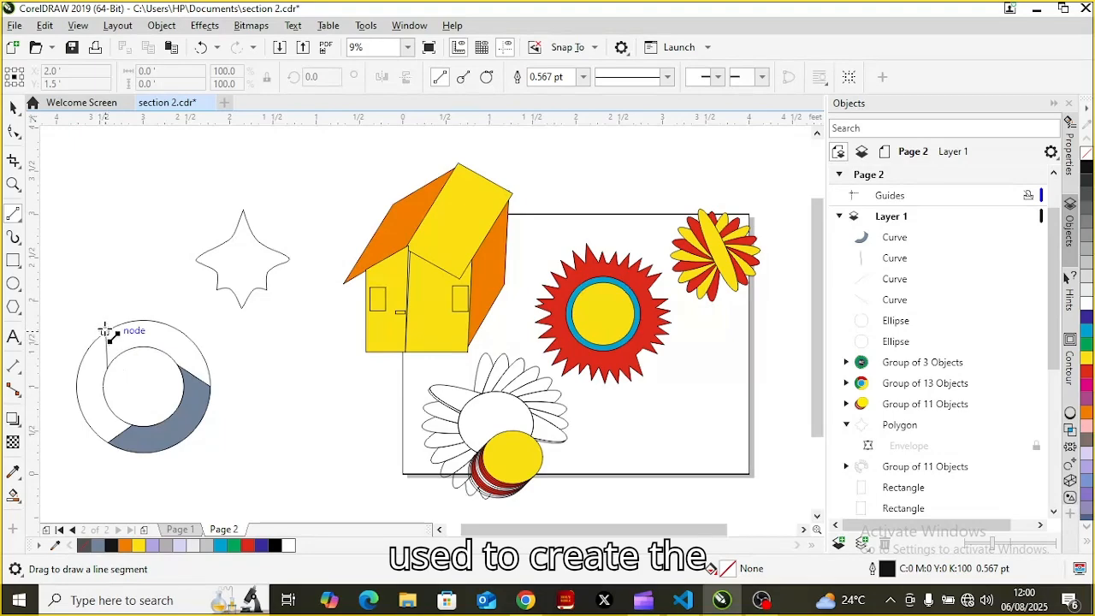
{"action": "left_click_drag", "start_coordinate": [106, 329], "coordinate": [110, 372]}
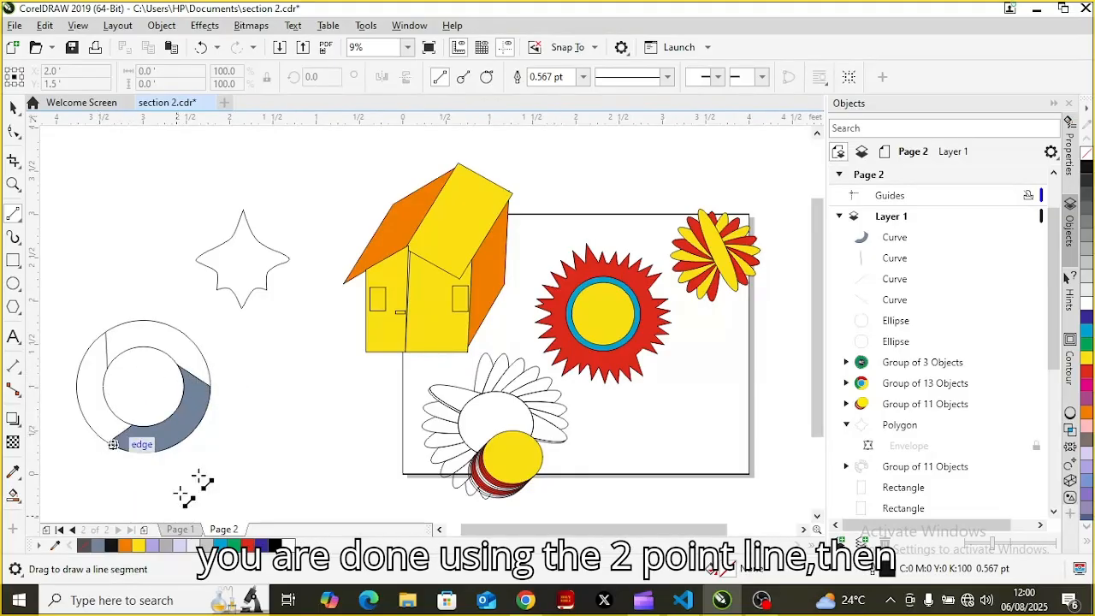
{"action": "left_click", "coordinate": [14, 108]}
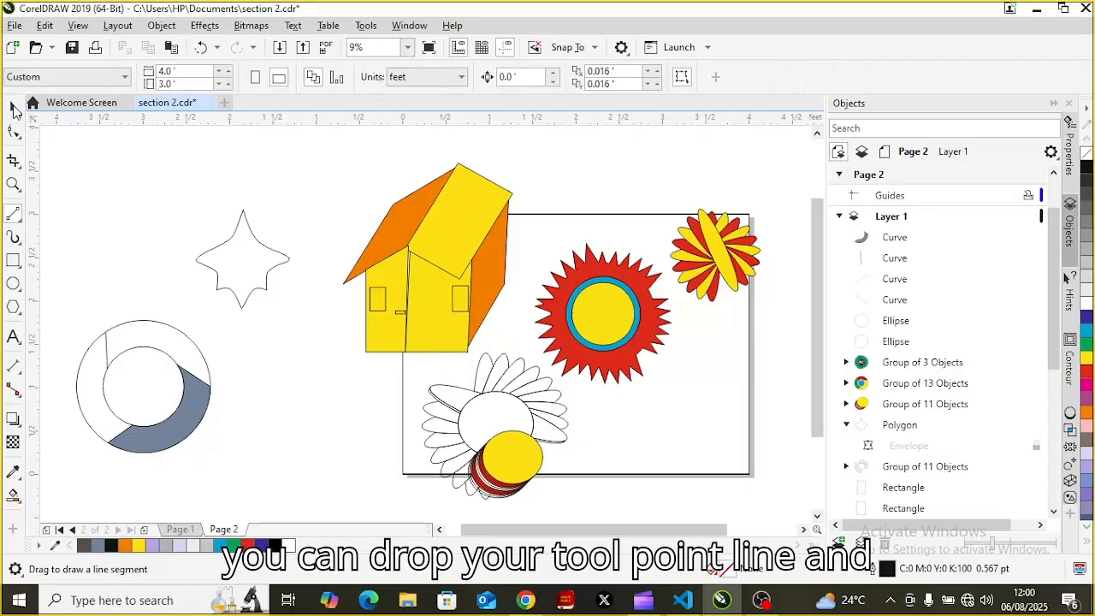
- Create an object from the ring's left segment with Smart Fill and colour it green
{"action": "left_click", "coordinate": [18, 504]}
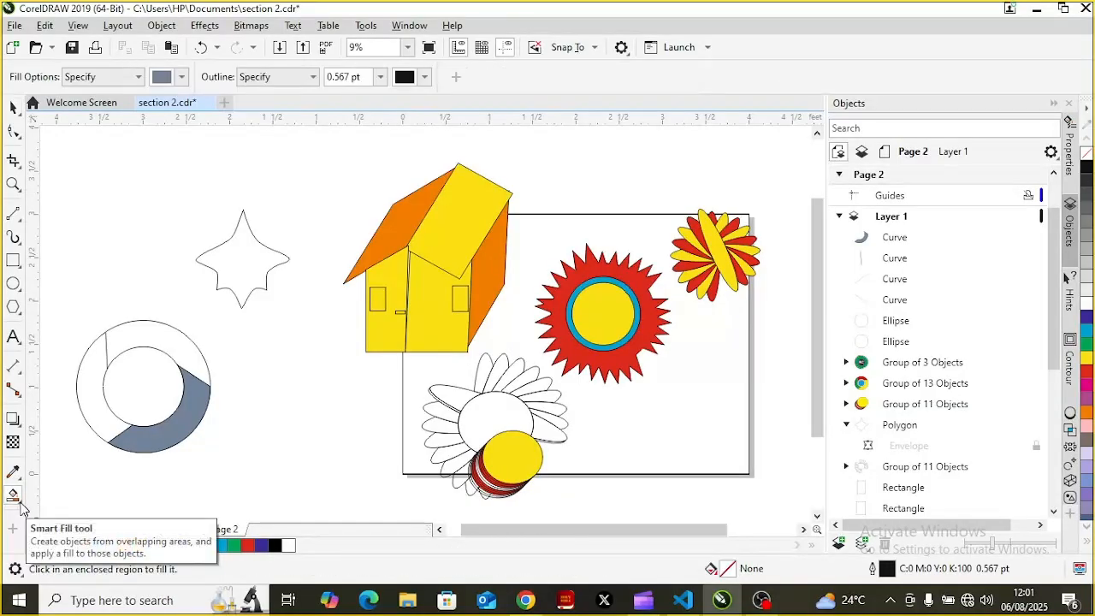
{"action": "left_click", "coordinate": [20, 506]}
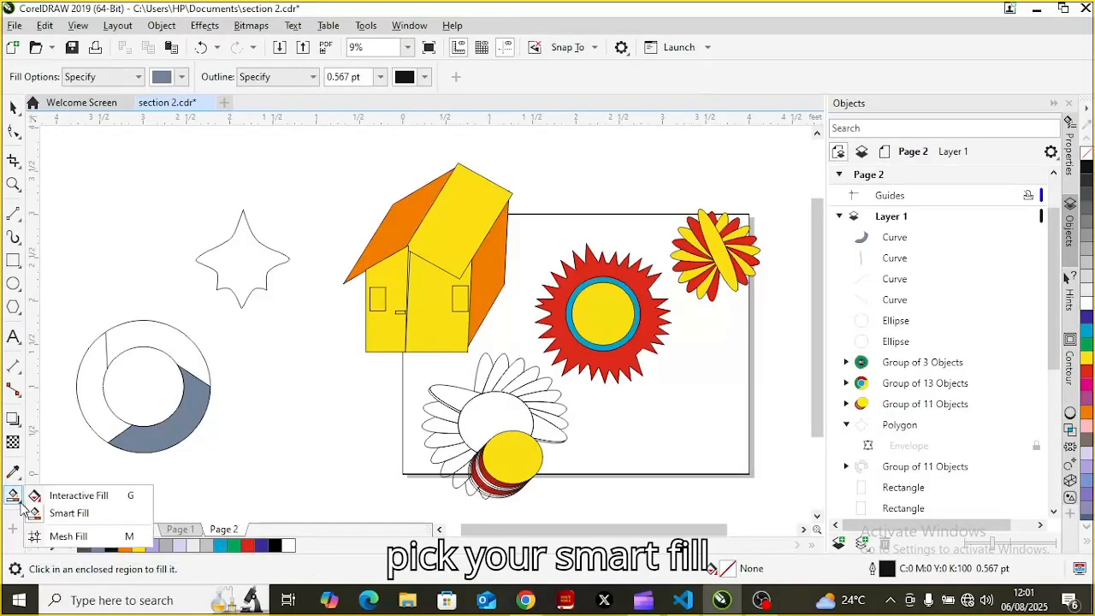
{"action": "left_click", "coordinate": [79, 516]}
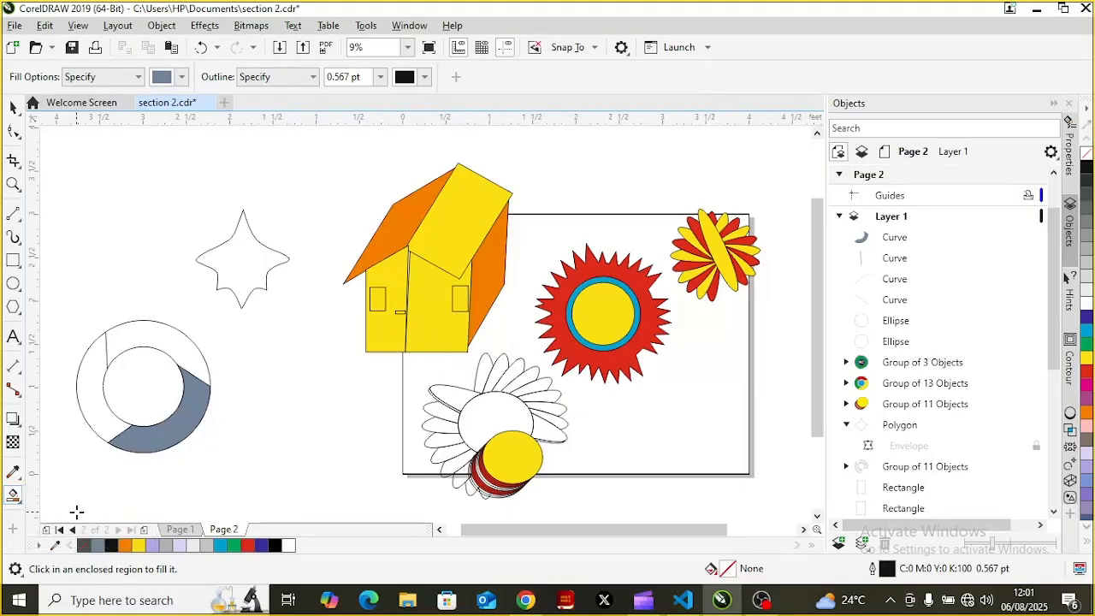
{"action": "left_click", "coordinate": [96, 398]}
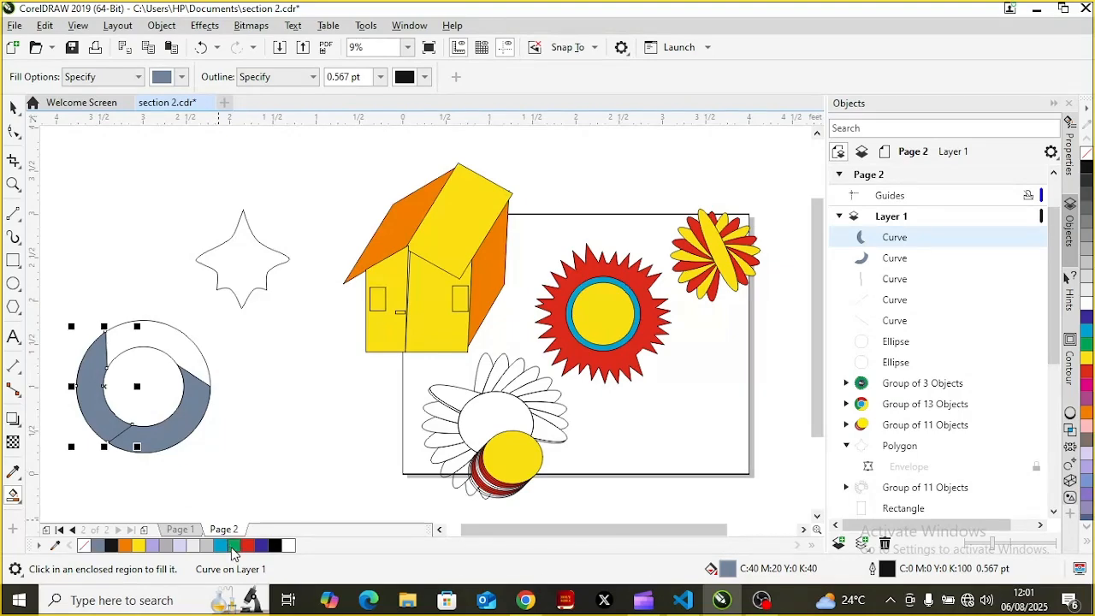
{"action": "left_click", "coordinate": [231, 548]}
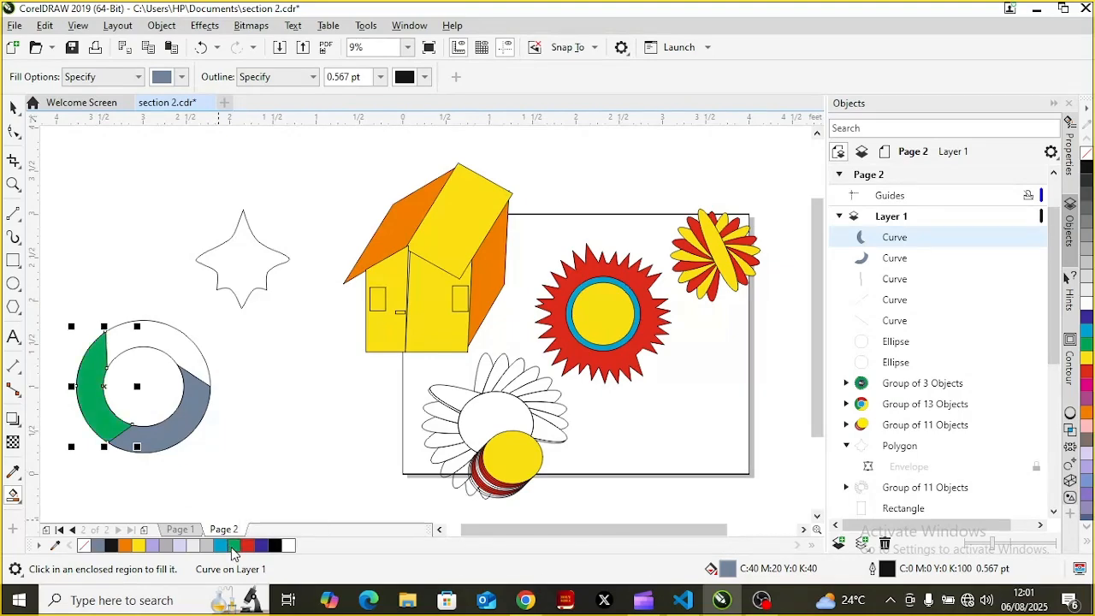
- Smart fill the ring's lower-right segment and colour it yellow, and smart fill the upper segment and colour it red
{"action": "left_click", "coordinate": [183, 418]}
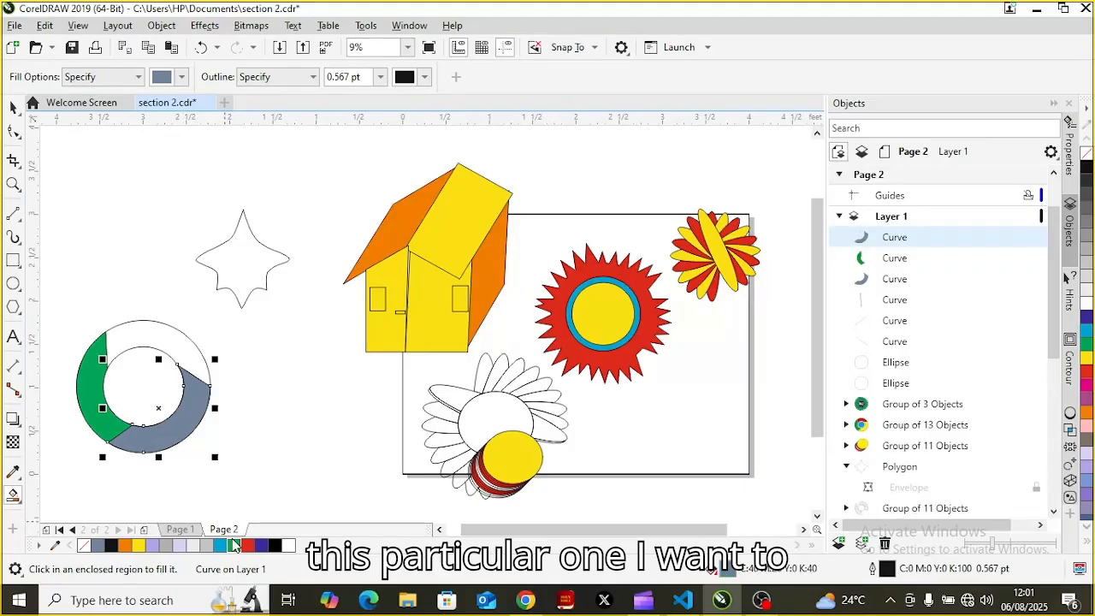
{"action": "left_click", "coordinate": [139, 548]}
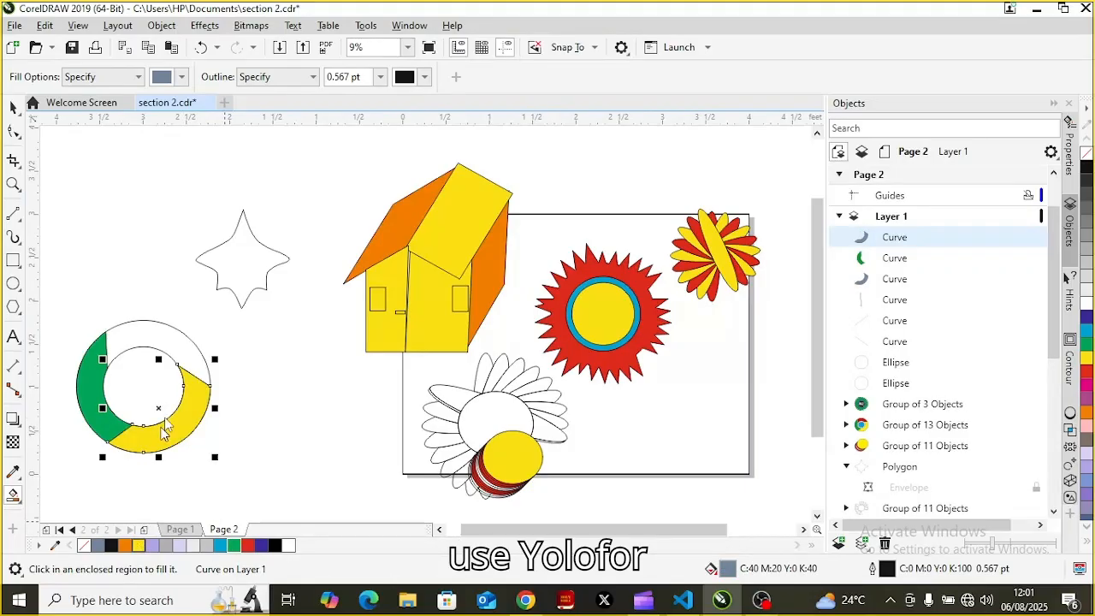
{"action": "left_click", "coordinate": [171, 353]}
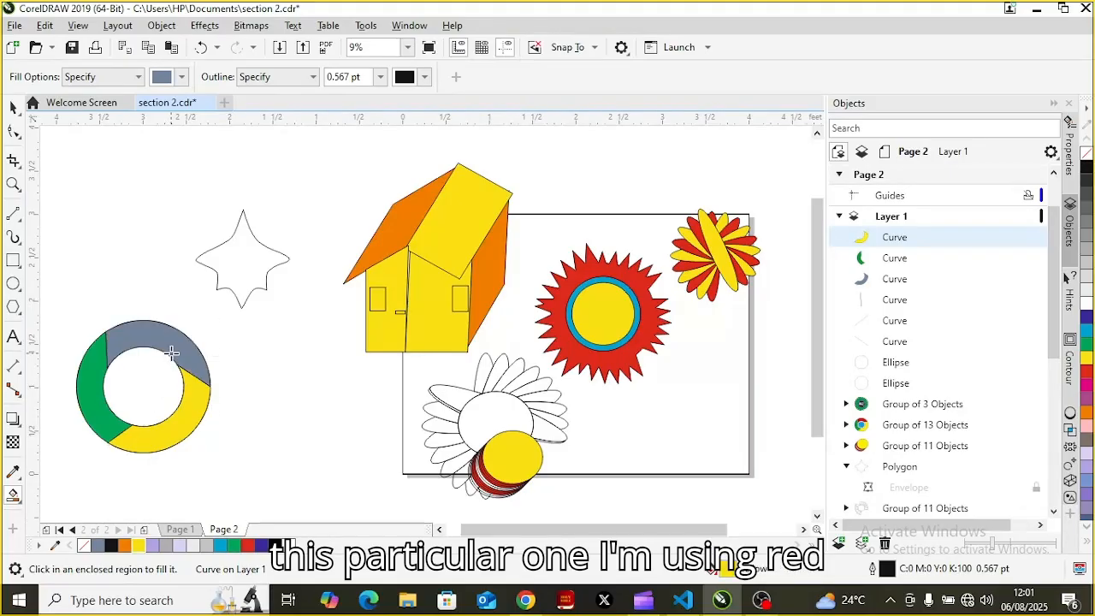
{"action": "left_click", "coordinate": [247, 548]}
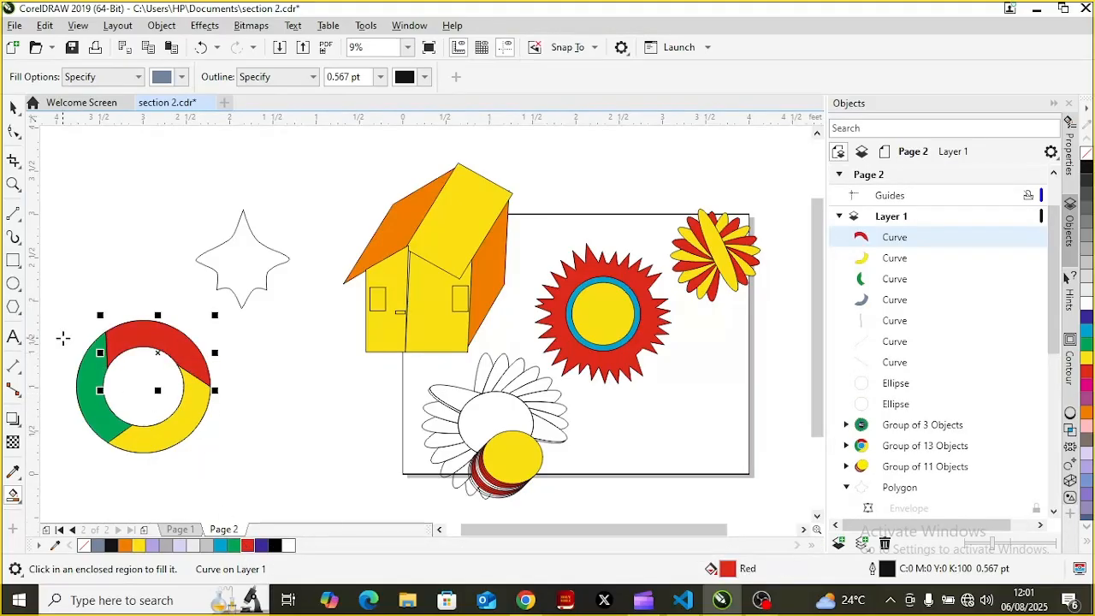
{"action": "left_click", "coordinate": [13, 106]}
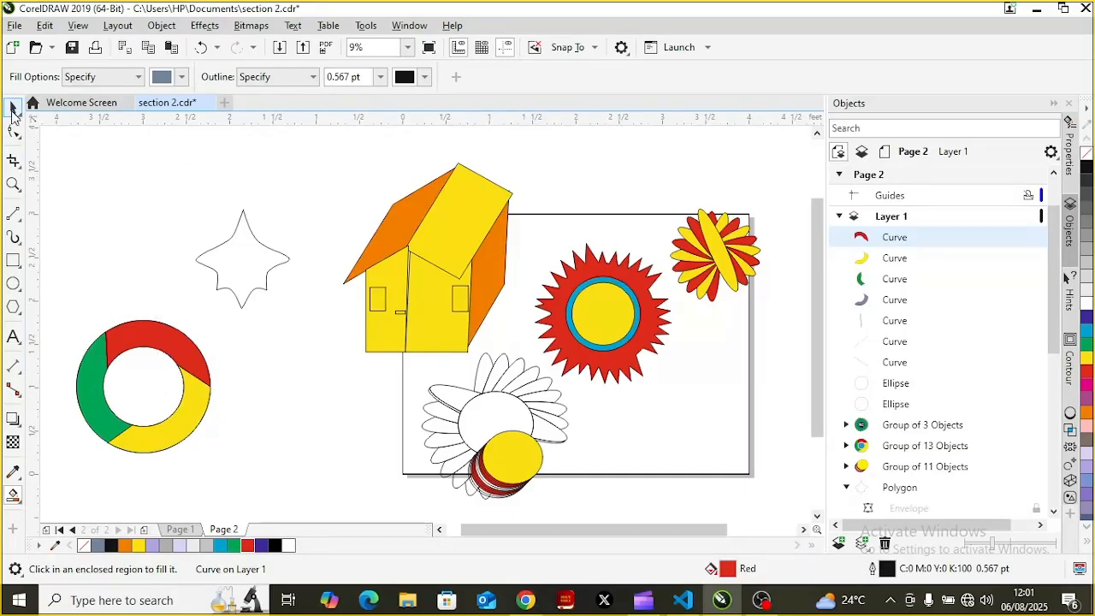
- Duplicate the ring's inner ellipse
{"action": "left_click", "coordinate": [174, 415]}
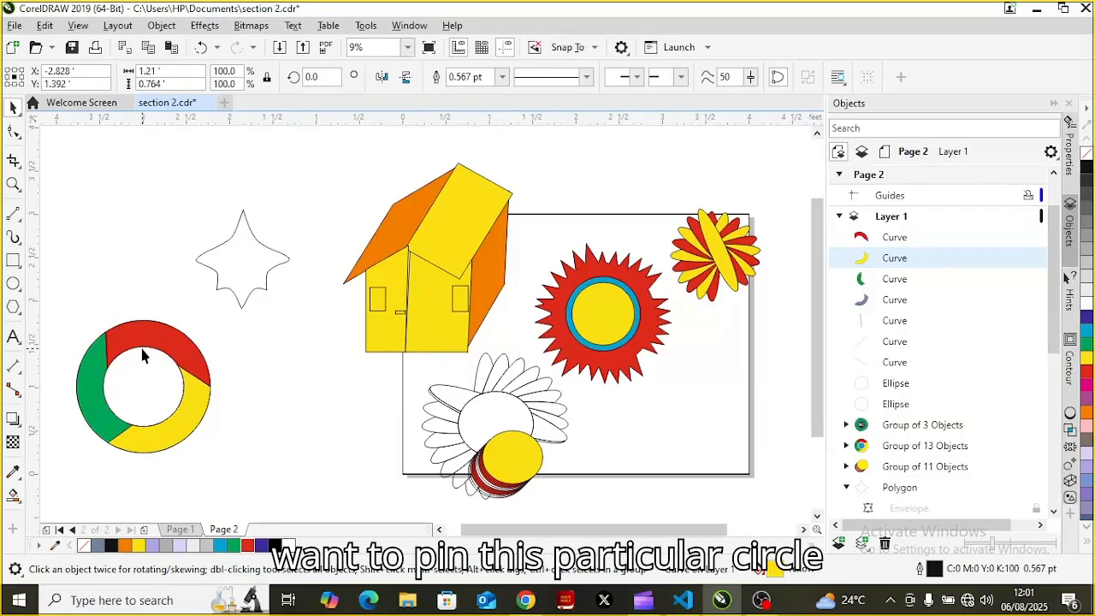
{"action": "left_click", "coordinate": [144, 353]}
{"action": "left_click", "coordinate": [142, 375]}
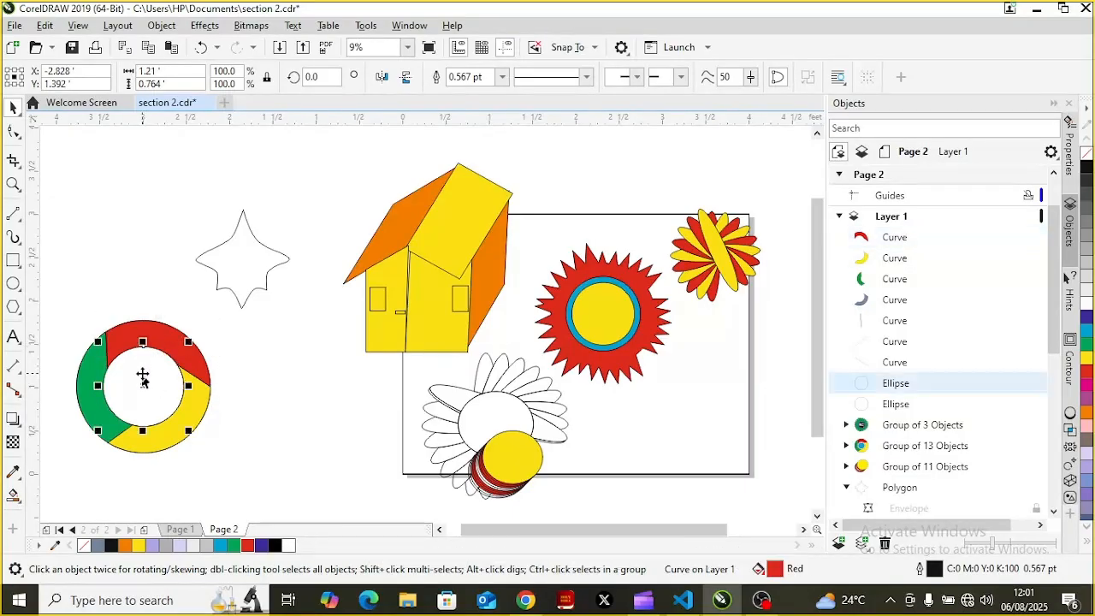
{"action": "key", "text": "ctrl+d"}
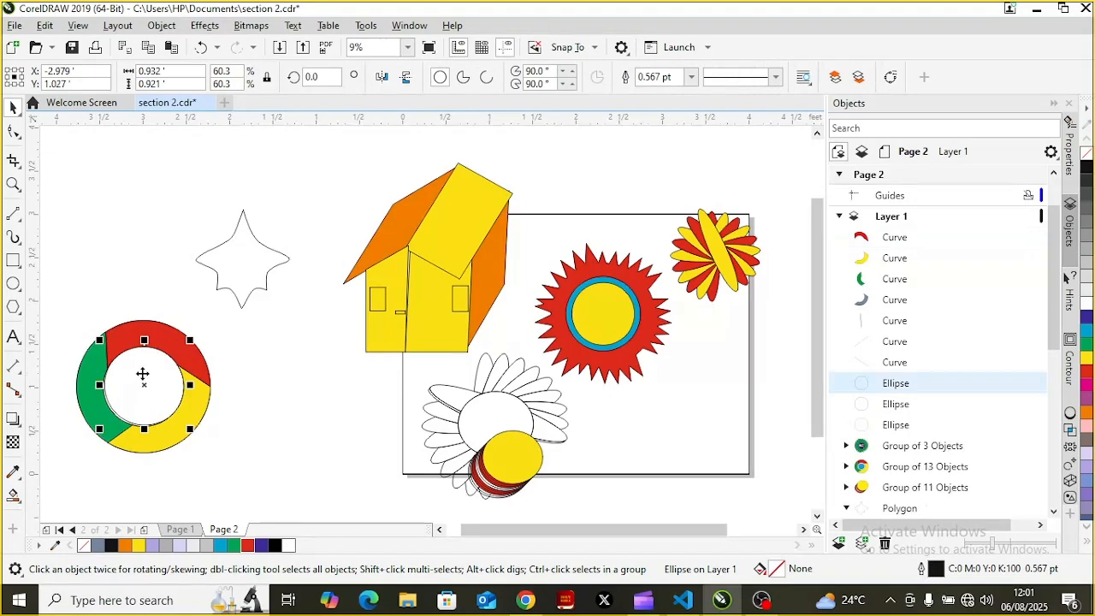
- Shrink the duplicate ellipse to about 0.638 by 0.63 ft, centred inside the ring, and fill it cyan
{"action": "left_click_drag", "start_coordinate": [190, 433], "coordinate": [177, 419]}
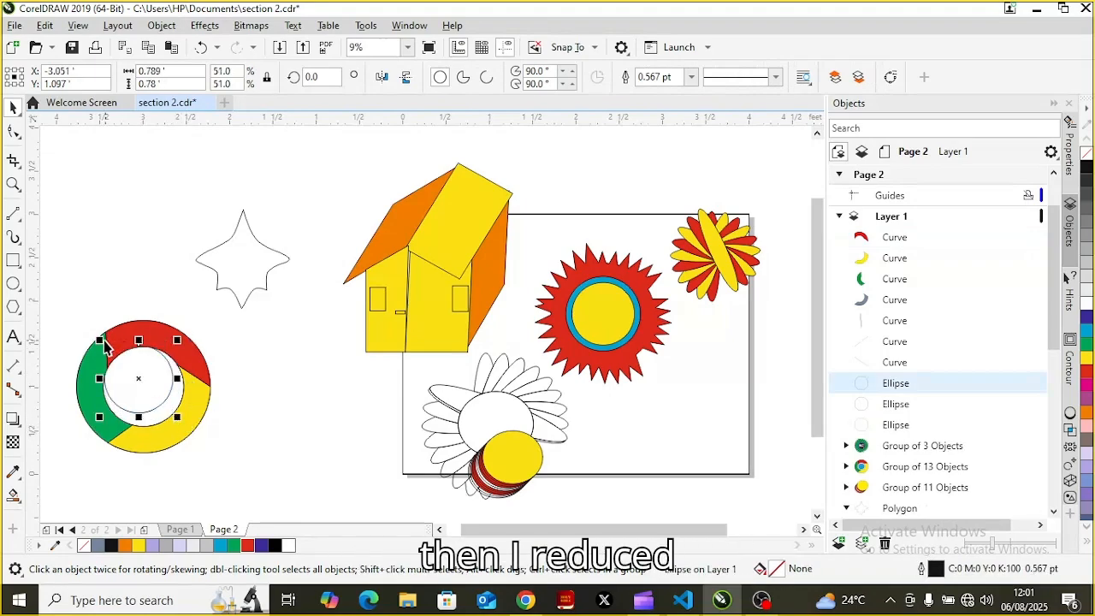
{"action": "left_click_drag", "start_coordinate": [99, 340], "coordinate": [143, 390]}
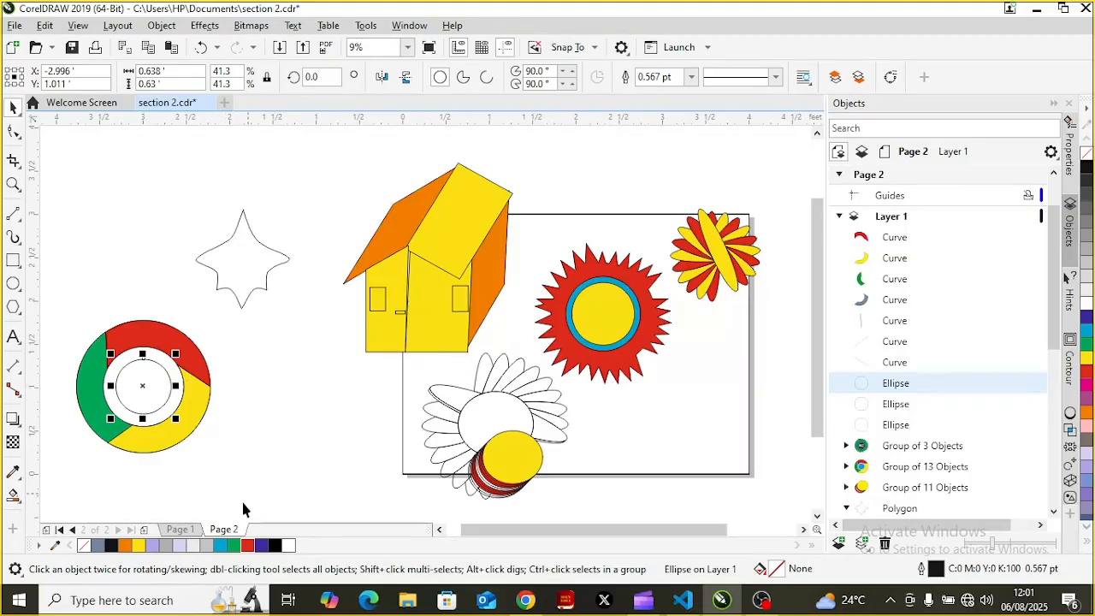
{"action": "left_click", "coordinate": [220, 546]}
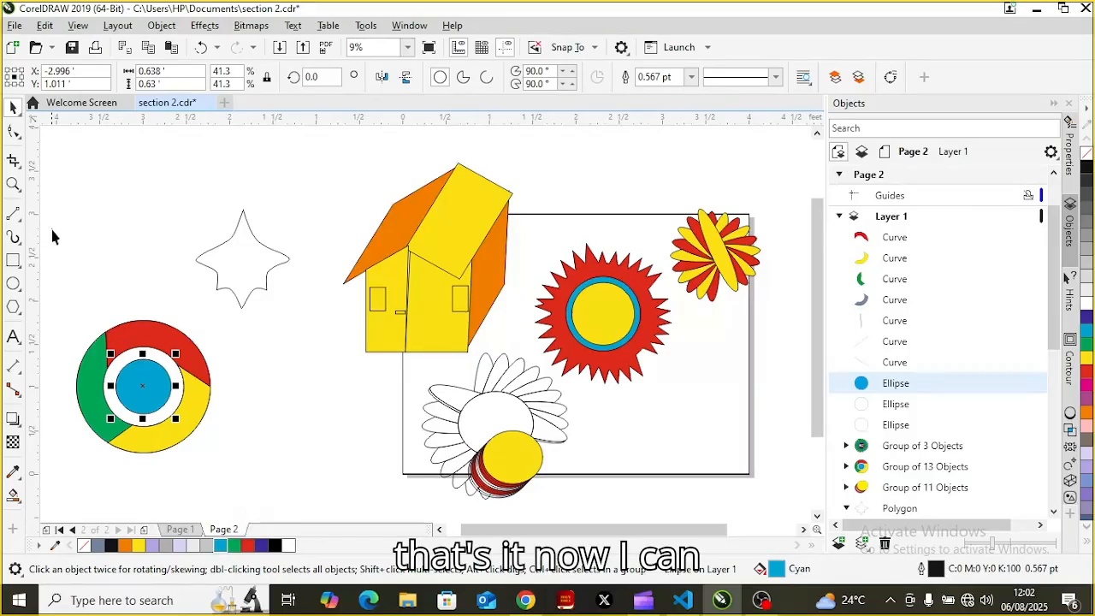
- Group all the Chrome-style ring objects, move the group below the star shape, and shrink it to about 0.926 by 0.915 ft
{"action": "left_click_drag", "start_coordinate": [49, 281], "coordinate": [228, 489]}
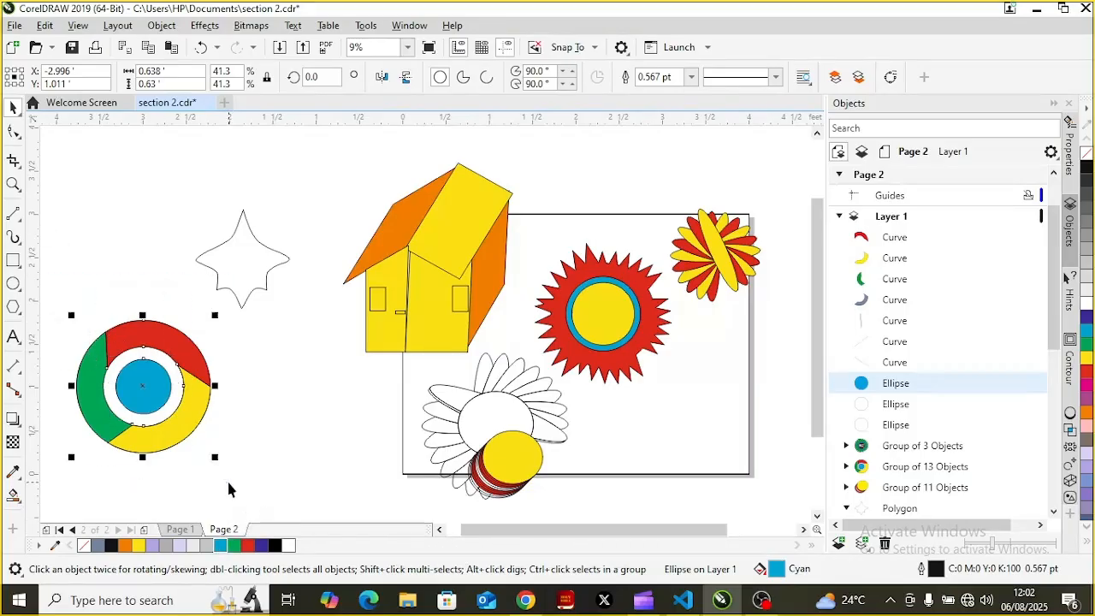
{"action": "right_click", "coordinate": [154, 370]}
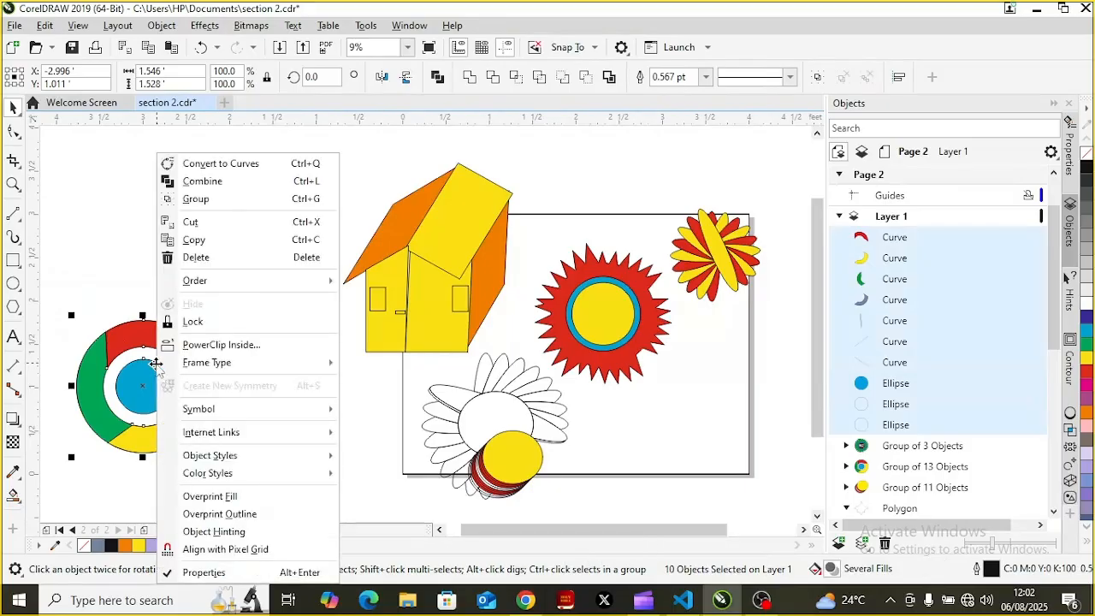
{"action": "left_click", "coordinate": [229, 200]}
{"action": "left_click_drag", "start_coordinate": [142, 392], "coordinate": [272, 392]}
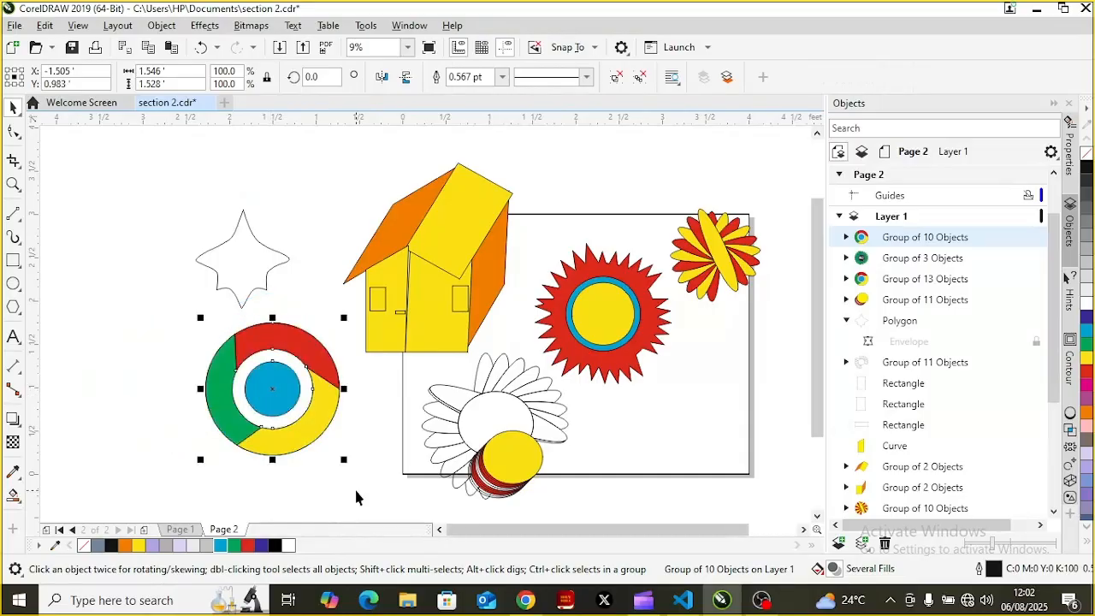
{"action": "left_click_drag", "start_coordinate": [348, 463], "coordinate": [295, 410]}
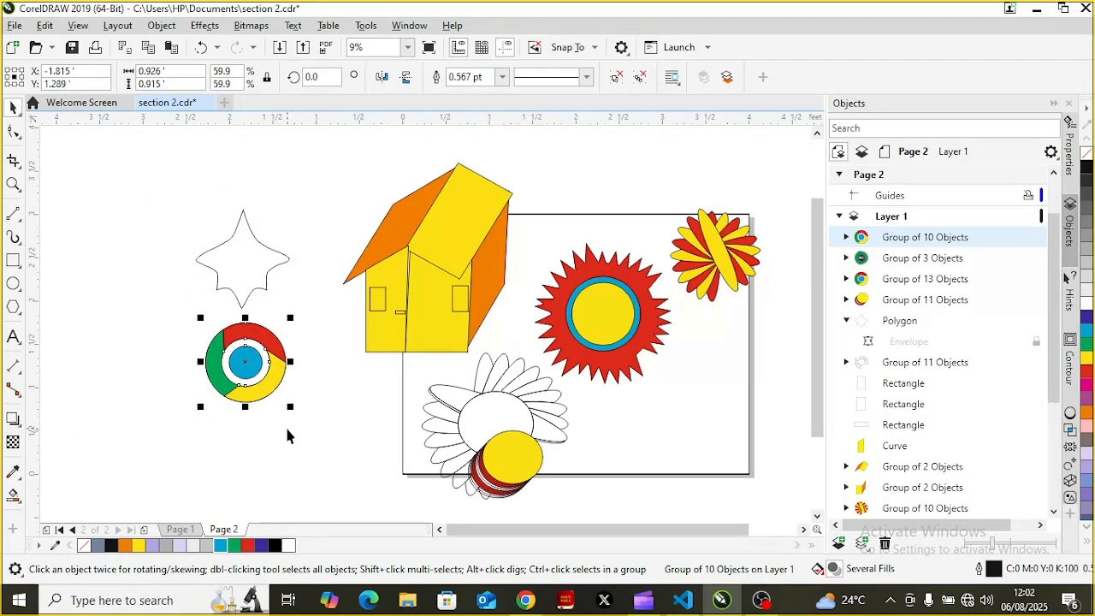
{"action": "left_click", "coordinate": [288, 433]}
{"action": "key", "text": "ctrl+p"}
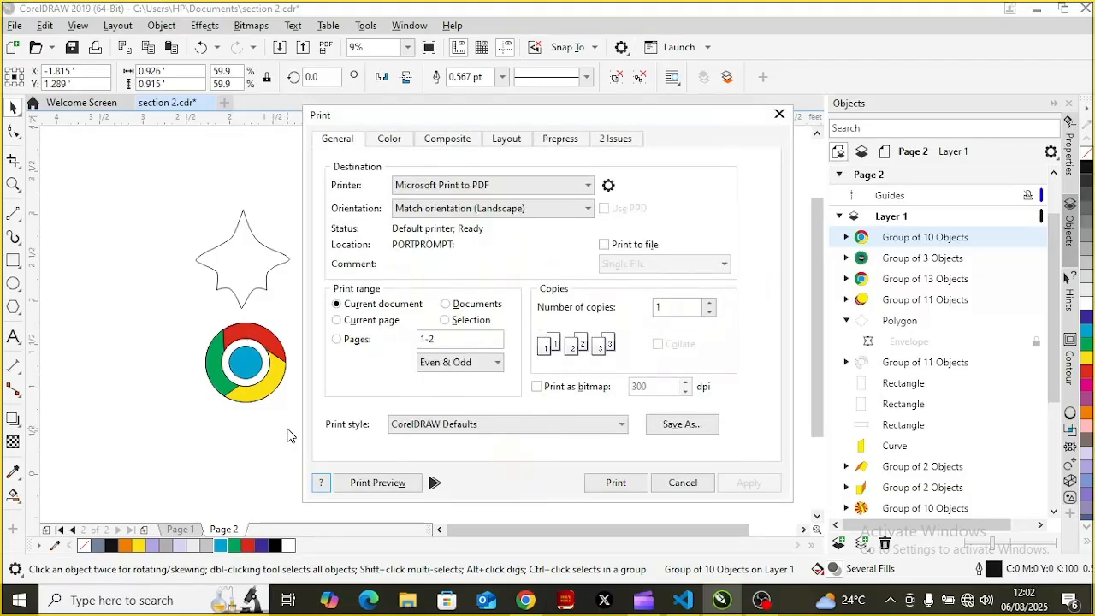
{"action": "left_click", "coordinate": [780, 115]}
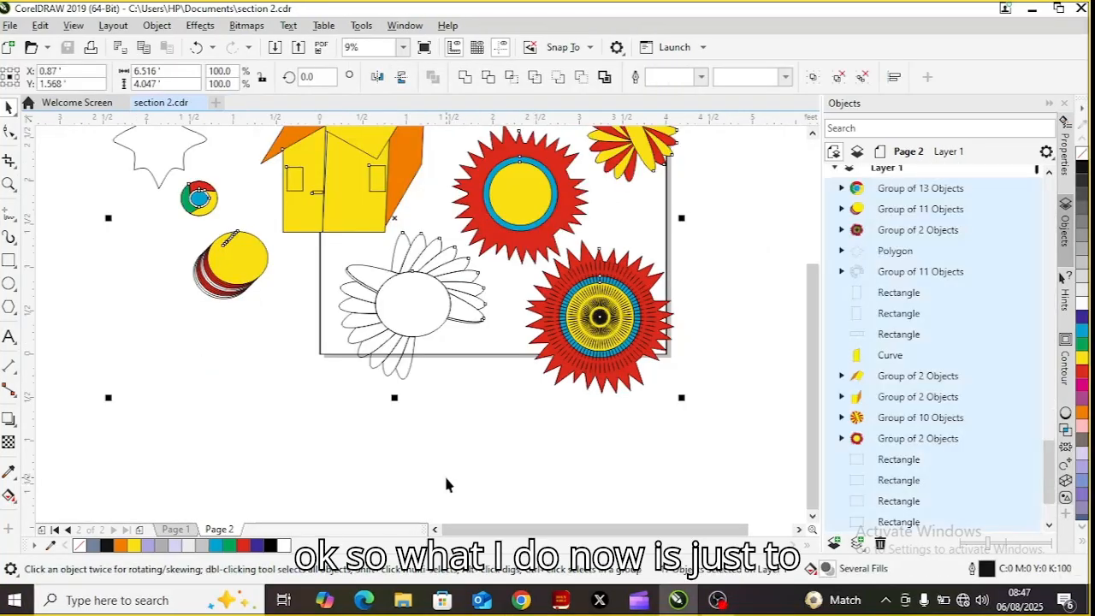
- Draw a narrow upright rectangle about 0.259 by 3.287 ft in the empty area below and left of the page
{"action": "left_click", "coordinate": [8, 260]}
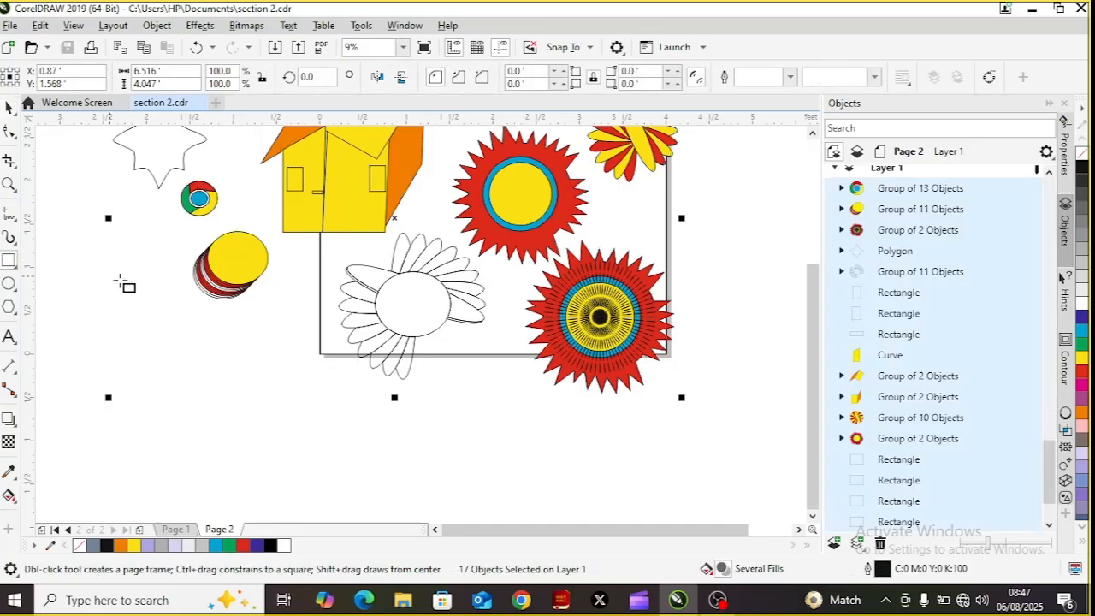
{"action": "left_click_drag", "start_coordinate": [122, 283], "coordinate": [151, 472]}
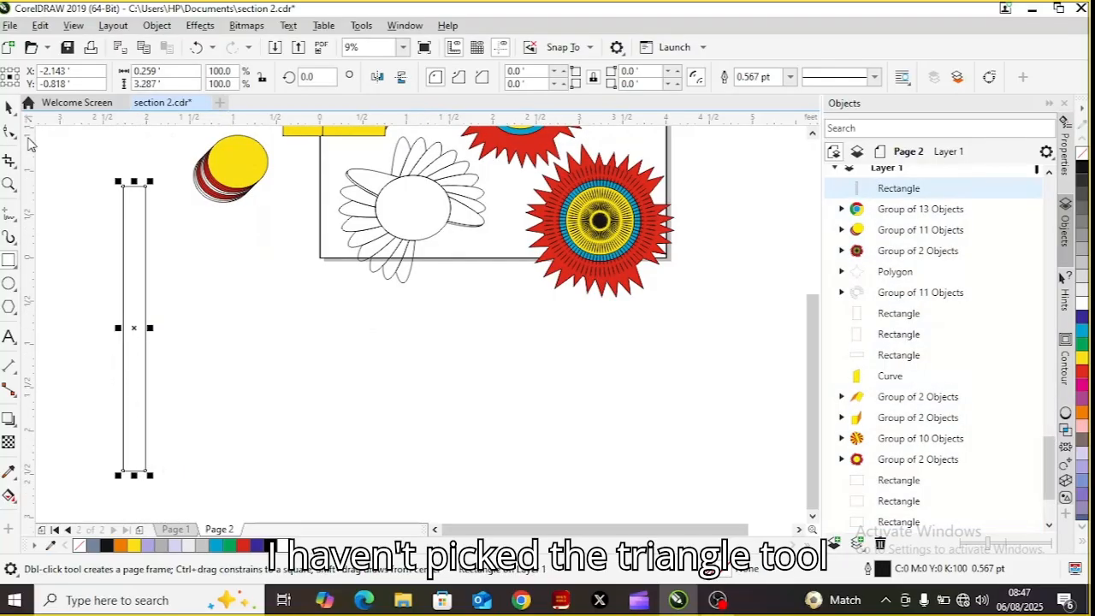
{"action": "left_click", "coordinate": [8, 107]}
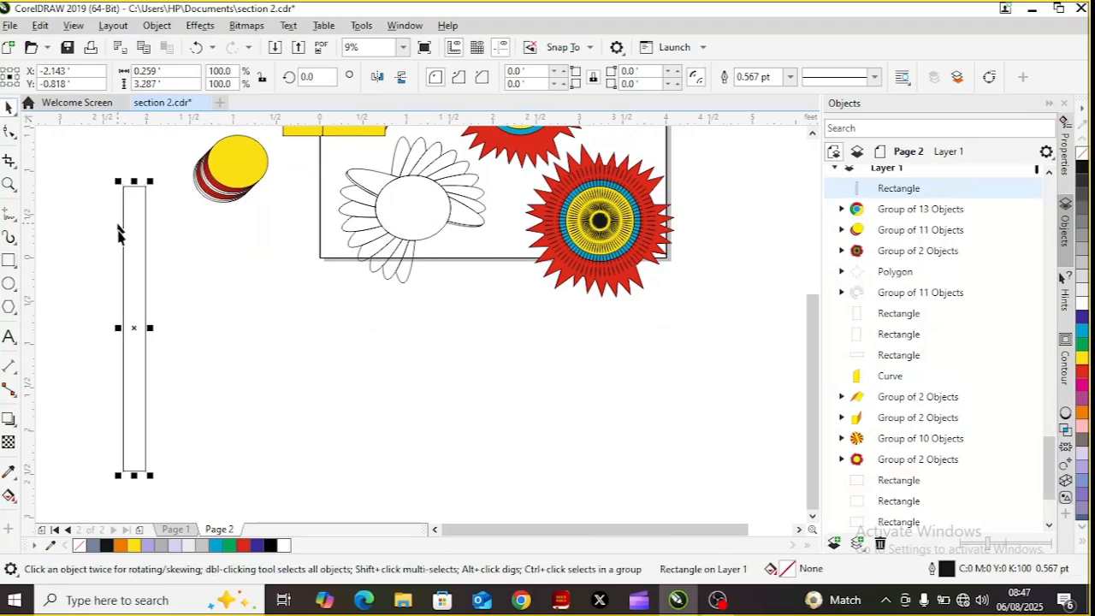
- Duplicate the upright rectangle and rotate the copy about its centre to 345 degrees
{"action": "left_click", "coordinate": [132, 329]}
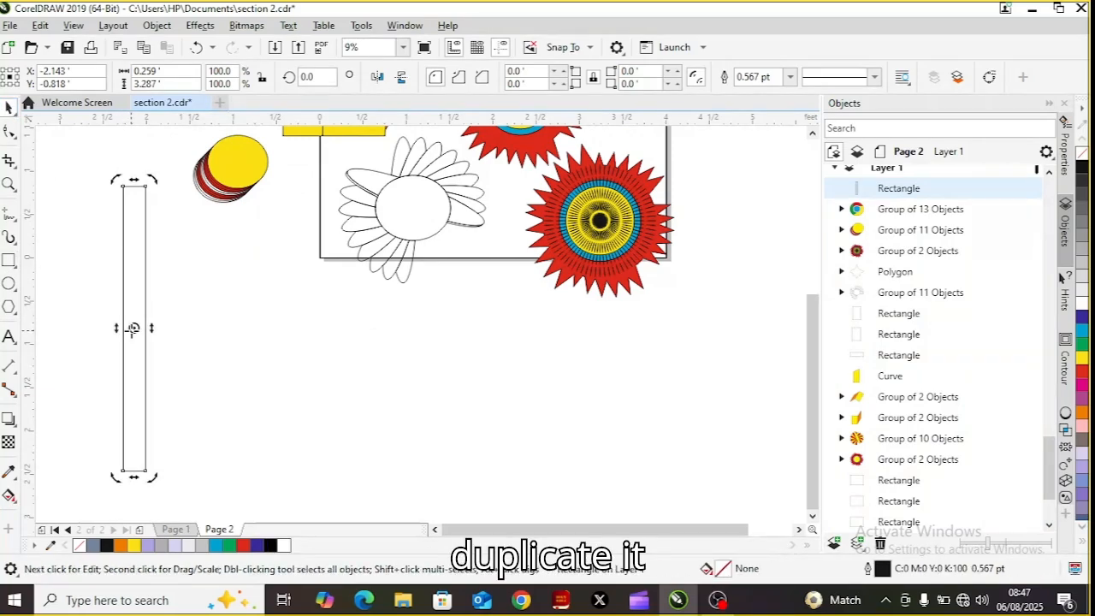
{"action": "key", "text": "ctrl+d"}
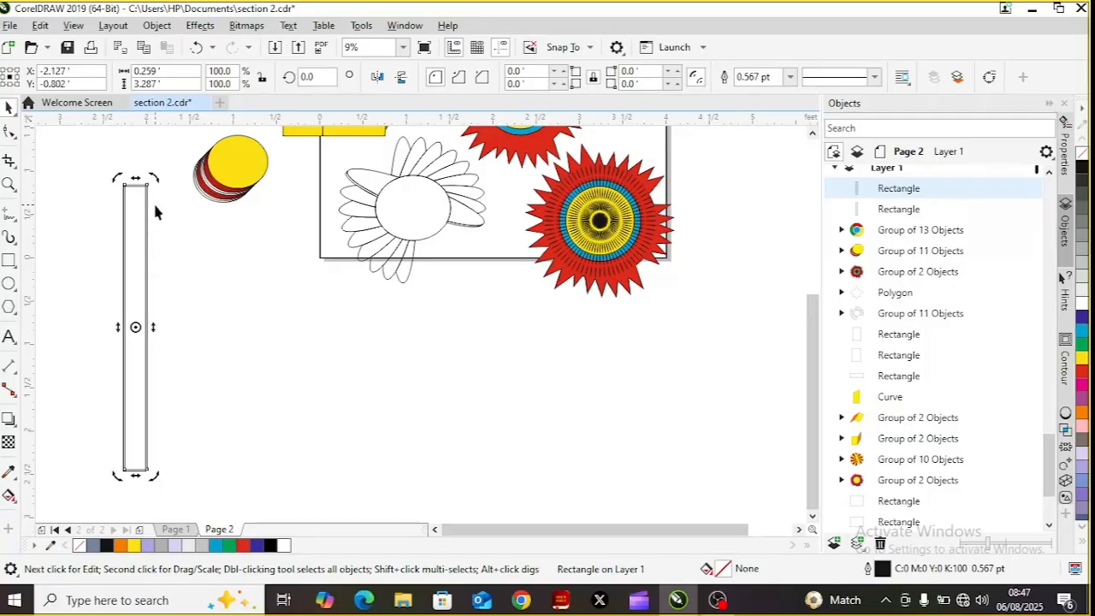
{"action": "left_click_drag", "start_coordinate": [151, 180], "coordinate": [171, 196]}
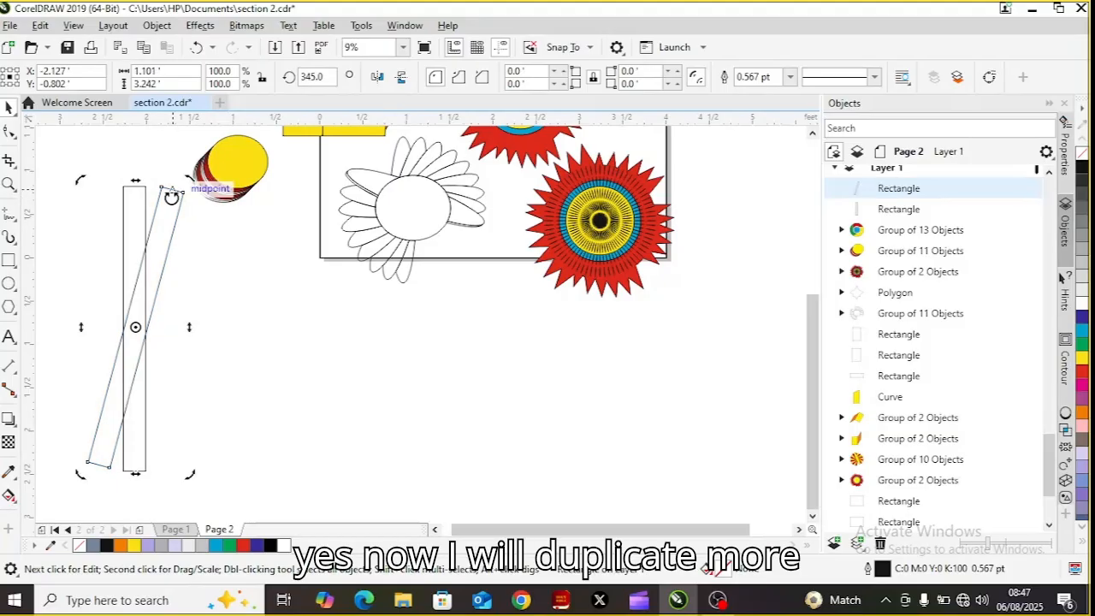
- Repeat the rotated duplication ten times, in 15-degree increments down to 195 degrees, to complete a wheel of rectangles
{"action": "key", "text": "ctrl+r"}
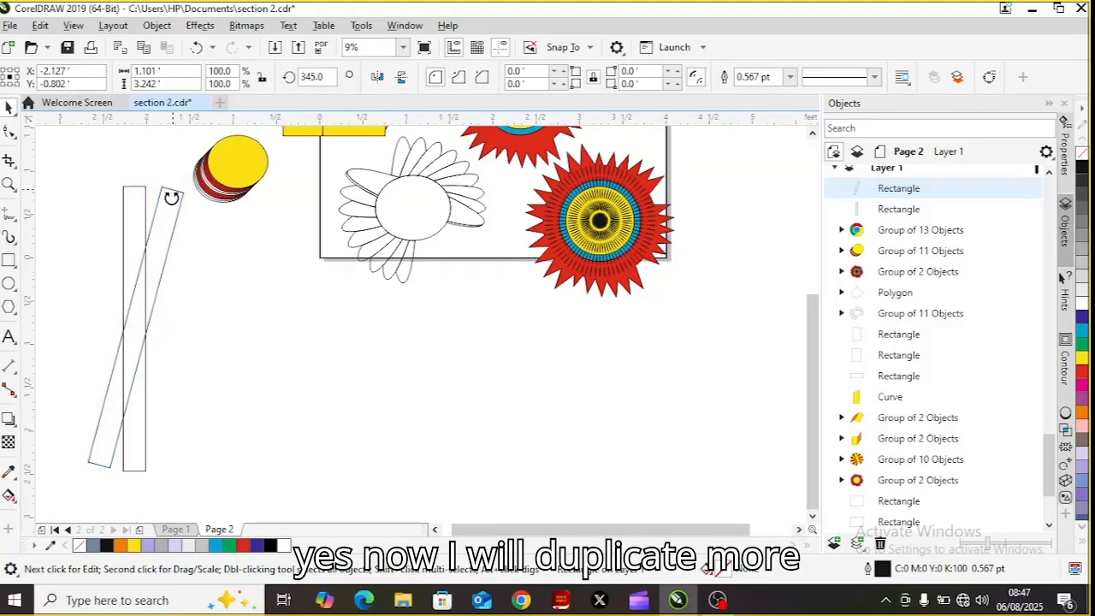
{"action": "key", "text": "ctrl+r"}
{"action": "key", "text": "ctrl+r"}
{"action": "key", "text": "ctrl+r"}
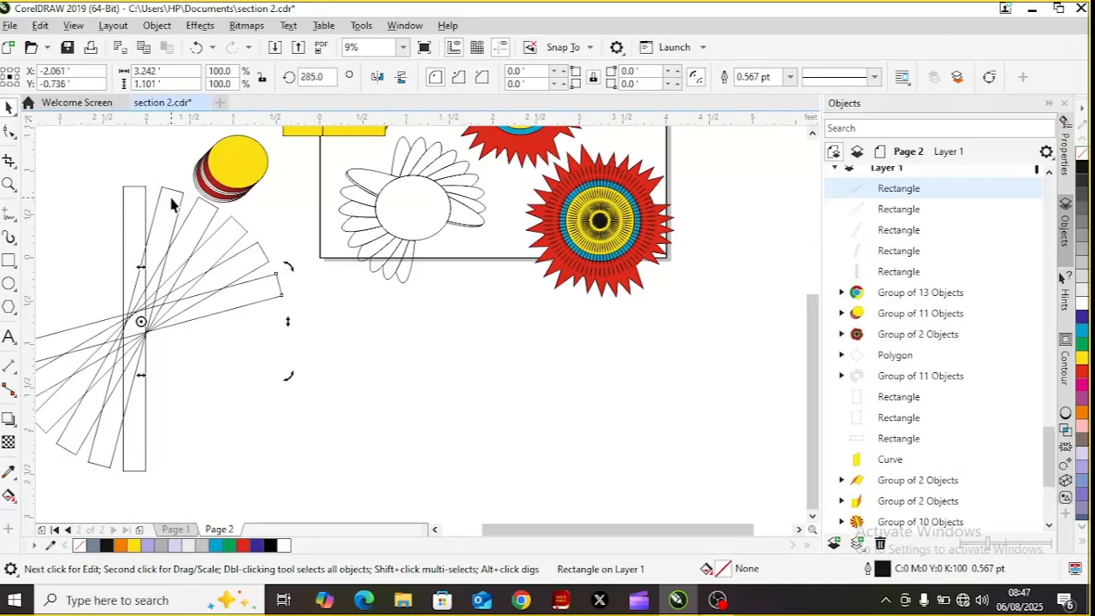
{"action": "key", "text": "ctrl+r"}
{"action": "key", "text": "ctrl+r"}
{"action": "key", "text": "ctrl+r"}
{"action": "key", "text": "ctrl+r"}
{"action": "key", "text": "ctrl+r"}
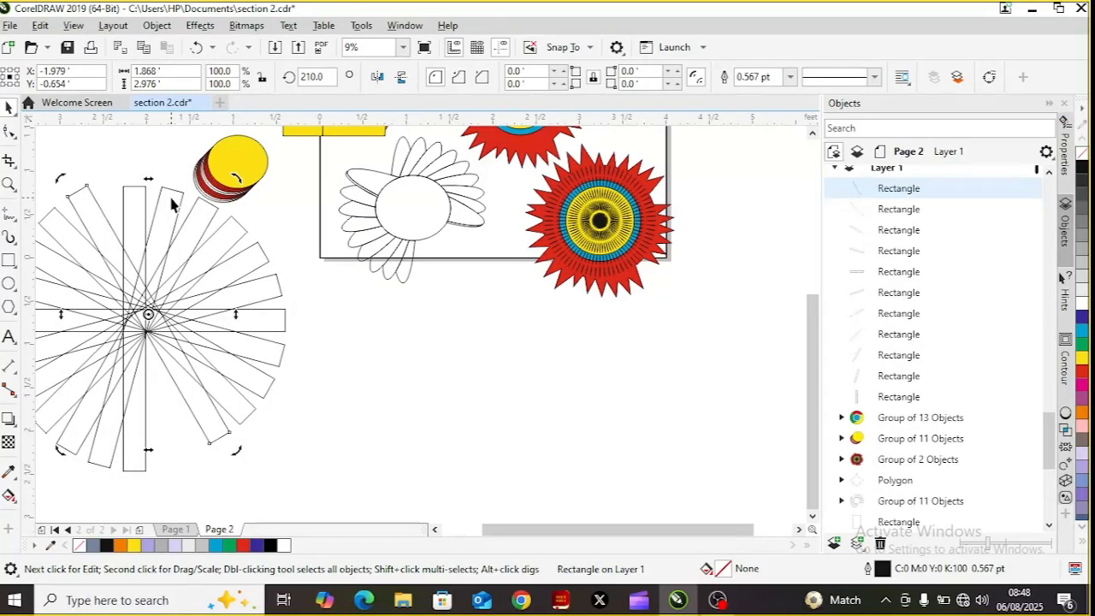
{"action": "key", "text": "ctrl+r"}
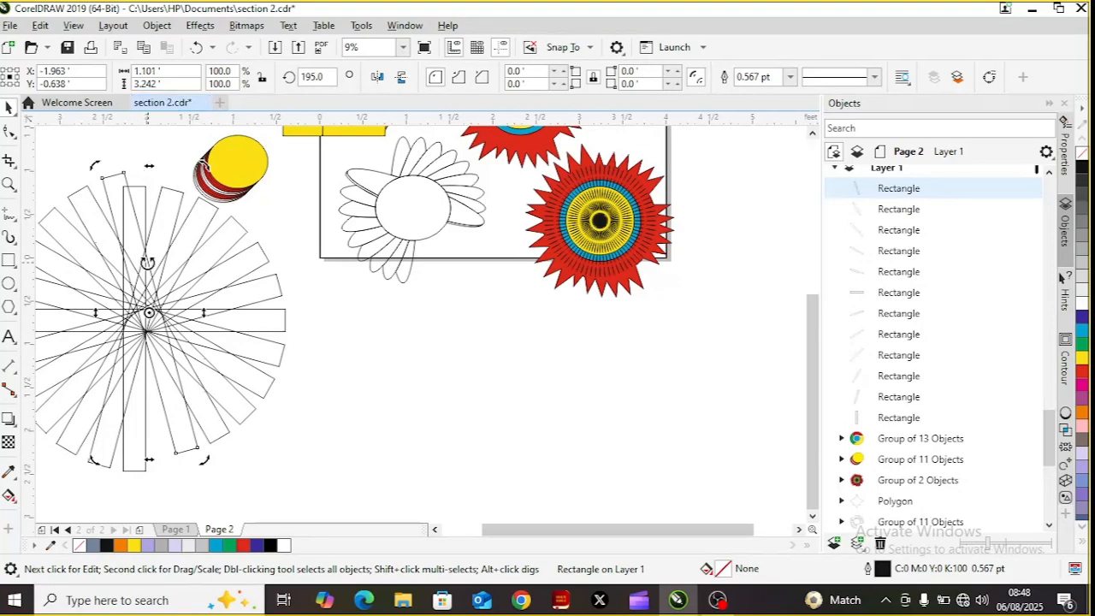
- Shift the horizontal rectangle and the 195-degree rectangle towards the wheel's centre, the latter to about X -2.046, Y -0.768 ft
{"action": "left_click", "coordinate": [119, 205]}
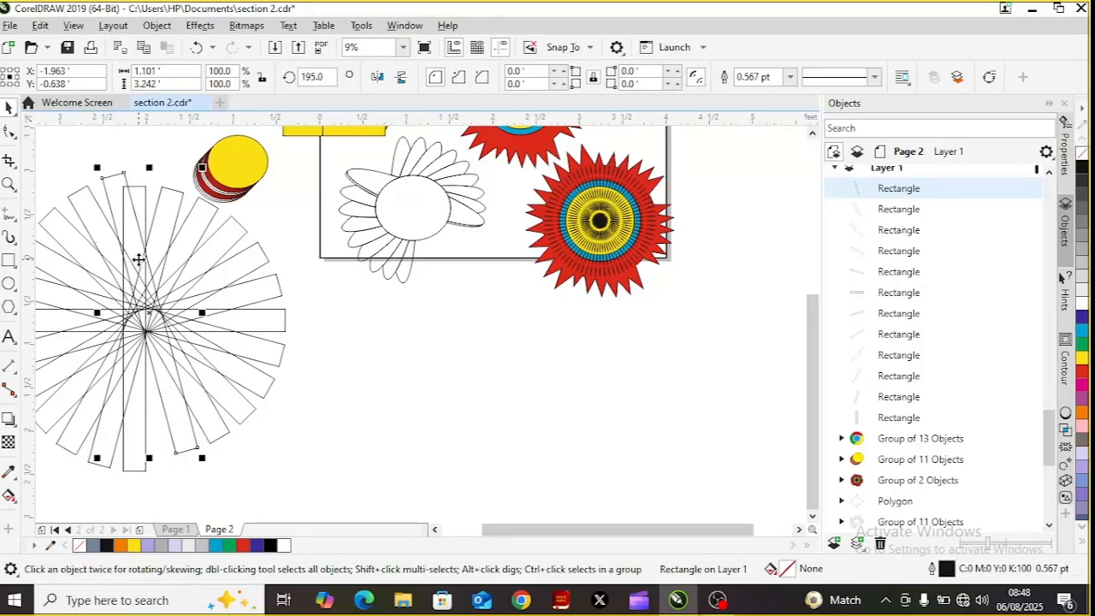
{"action": "left_click_drag", "start_coordinate": [151, 332], "coordinate": [147, 339]}
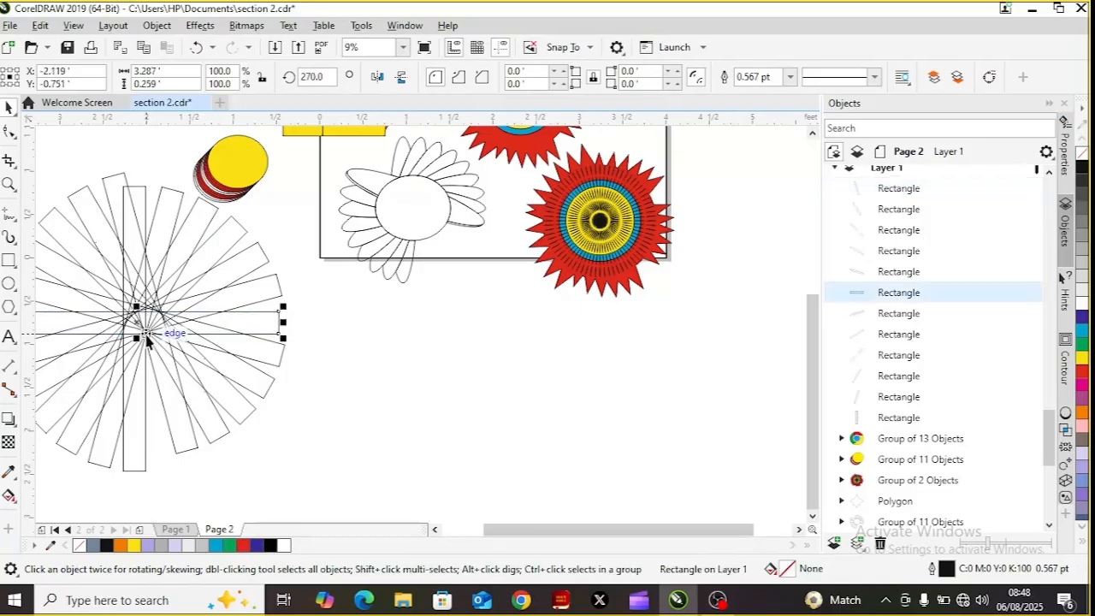
{"action": "mouse_move", "coordinate": [161, 386]}
{"action": "left_mouse_down"}
{"action": "mouse_move", "coordinate": [157, 402]}
{"action": "mouse_move", "coordinate": [152, 390]}
{"action": "left_mouse_up"}
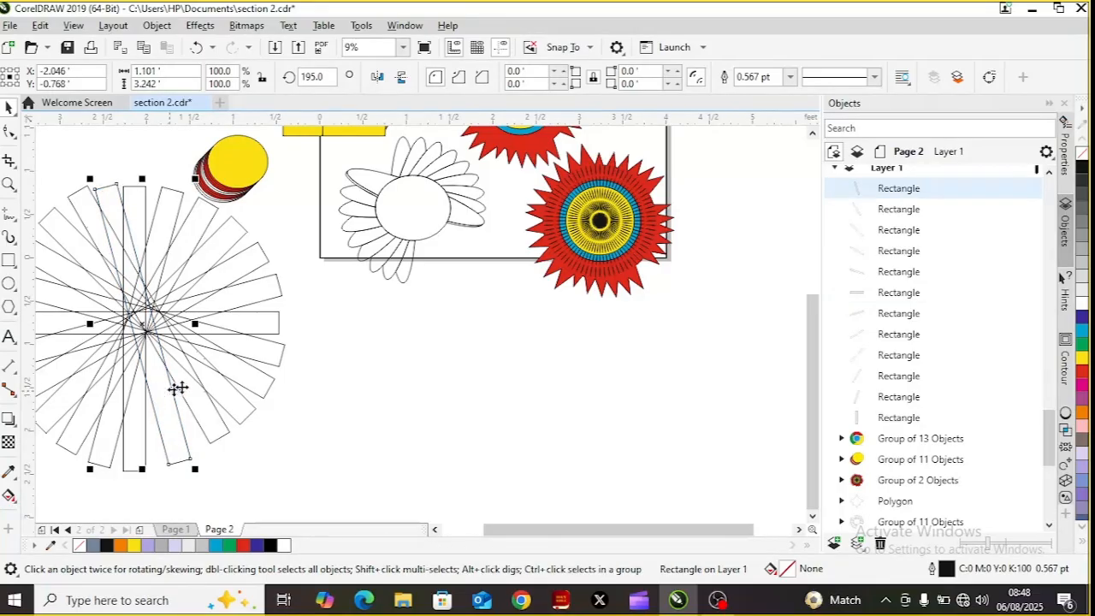
- Move the wheel's horizontal rectangle to about X -2.054, Y -0.714 ft to even out the circular shape
{"action": "left_click_drag", "start_coordinate": [532, 532], "coordinate": [493, 536]}
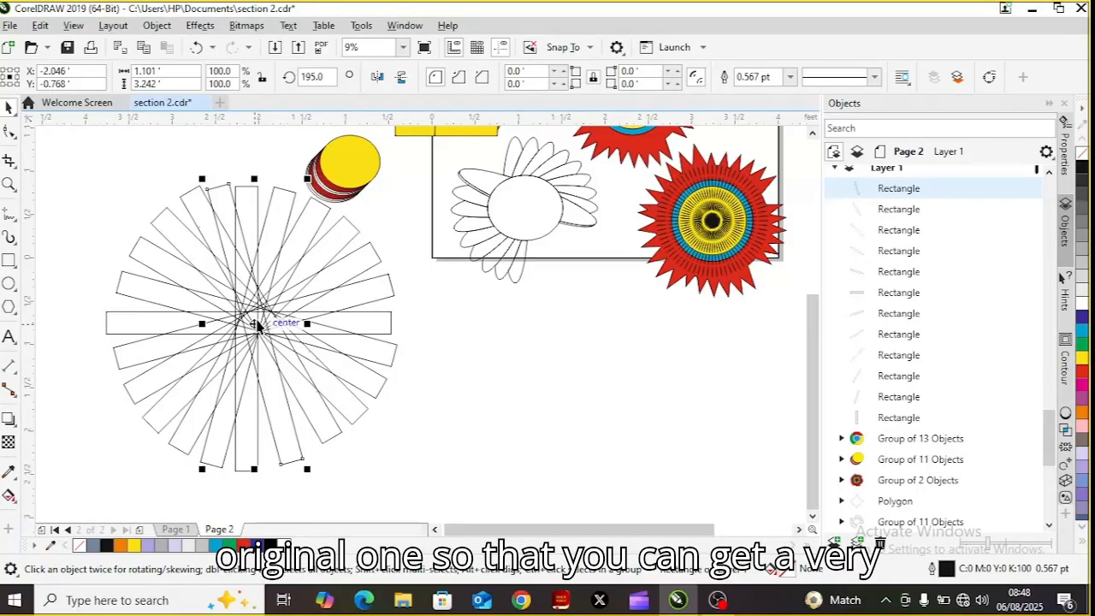
{"action": "left_click", "coordinate": [324, 318]}
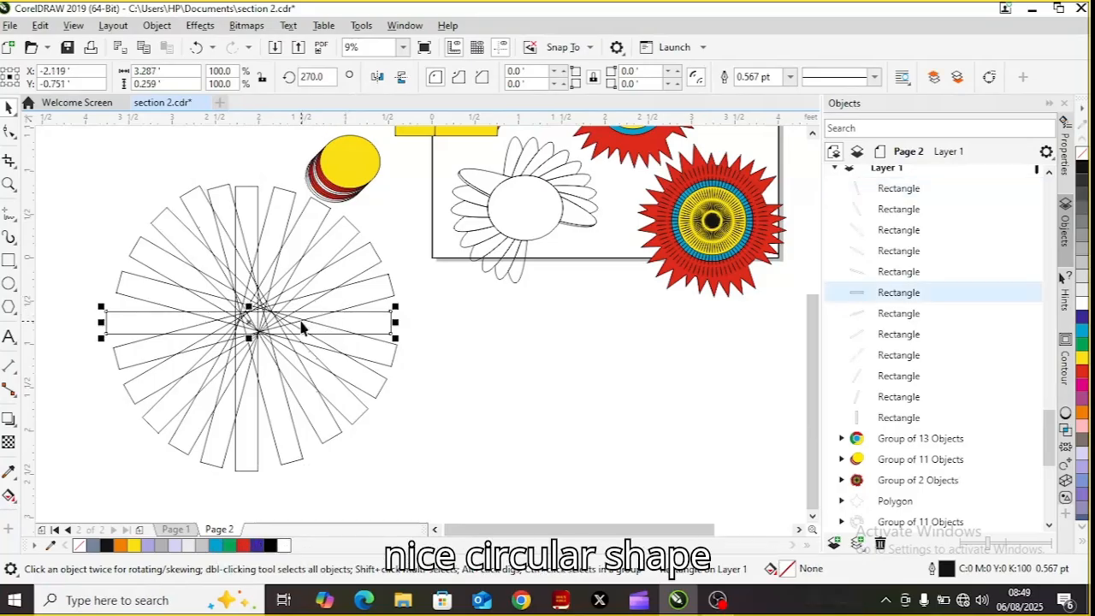
{"action": "left_click", "coordinate": [302, 320]}
{"action": "left_click_drag", "start_coordinate": [302, 325], "coordinate": [299, 315]}
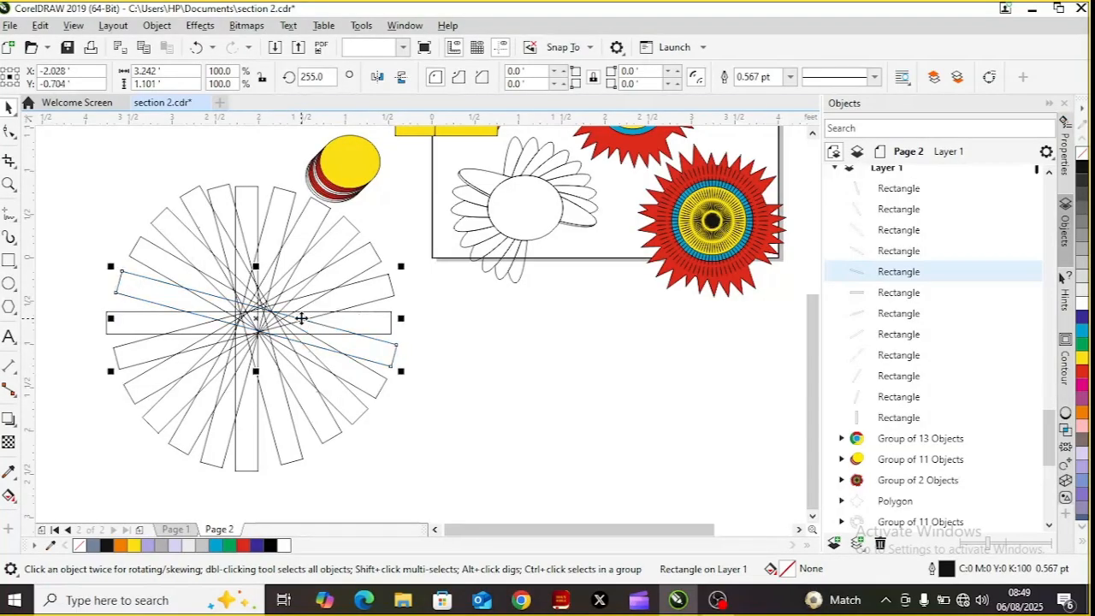
{"action": "left_click", "coordinate": [362, 328]}
{"action": "left_click_drag", "start_coordinate": [357, 320], "coordinate": [362, 321]}
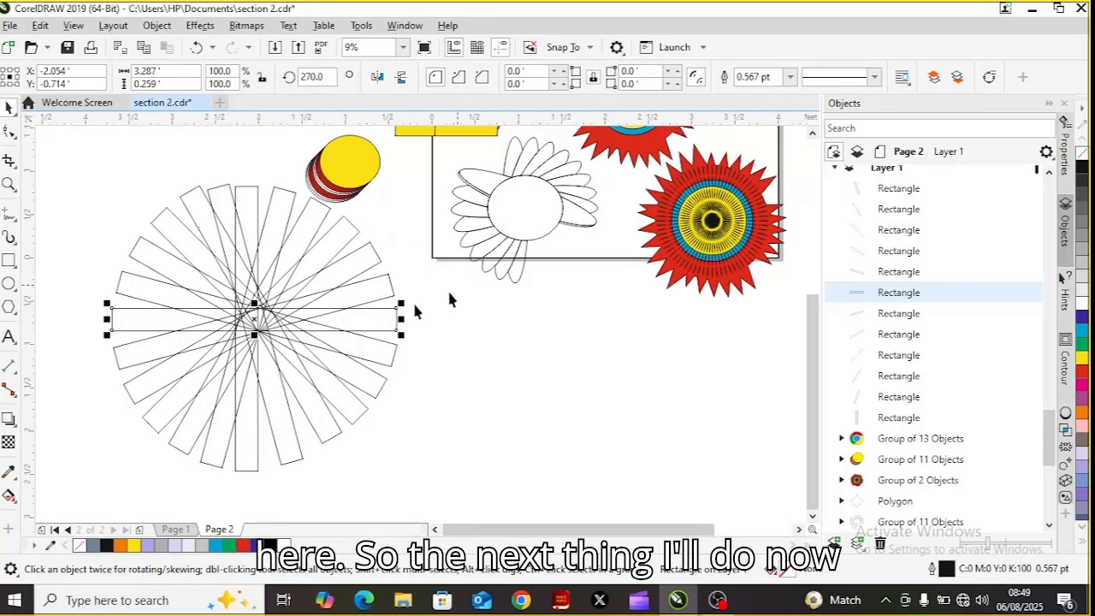
- Move the stacked ellipses group away from the wheel onto the outline flower, at about X 1.186, Y 0.113 ft
{"action": "left_click", "coordinate": [177, 166]}
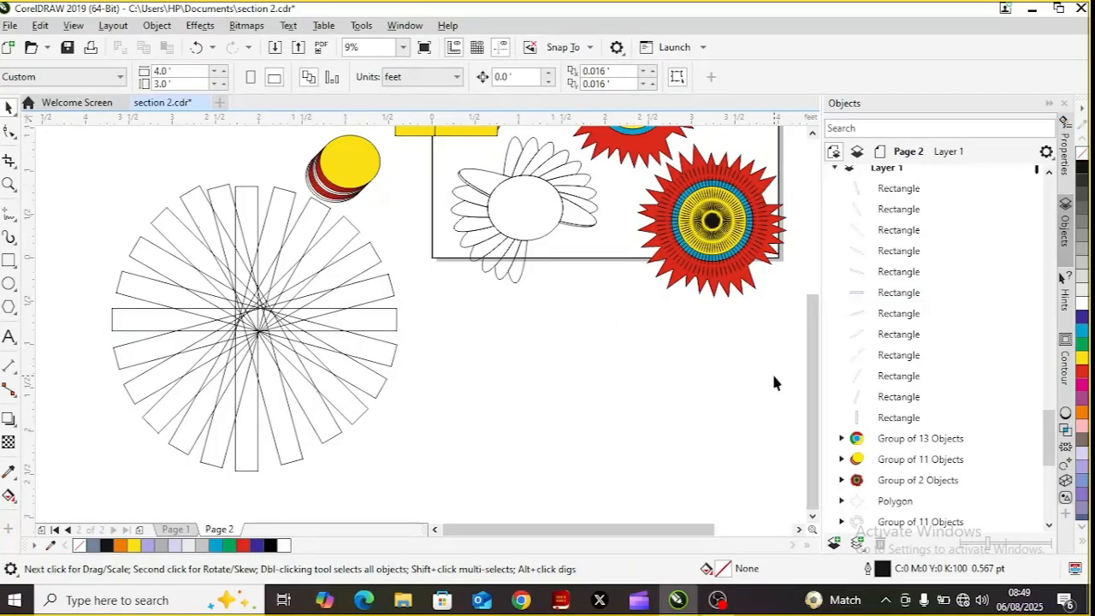
{"action": "scroll", "coordinate": [809, 394], "scroll_direction": "up", "scroll_amount": 1}
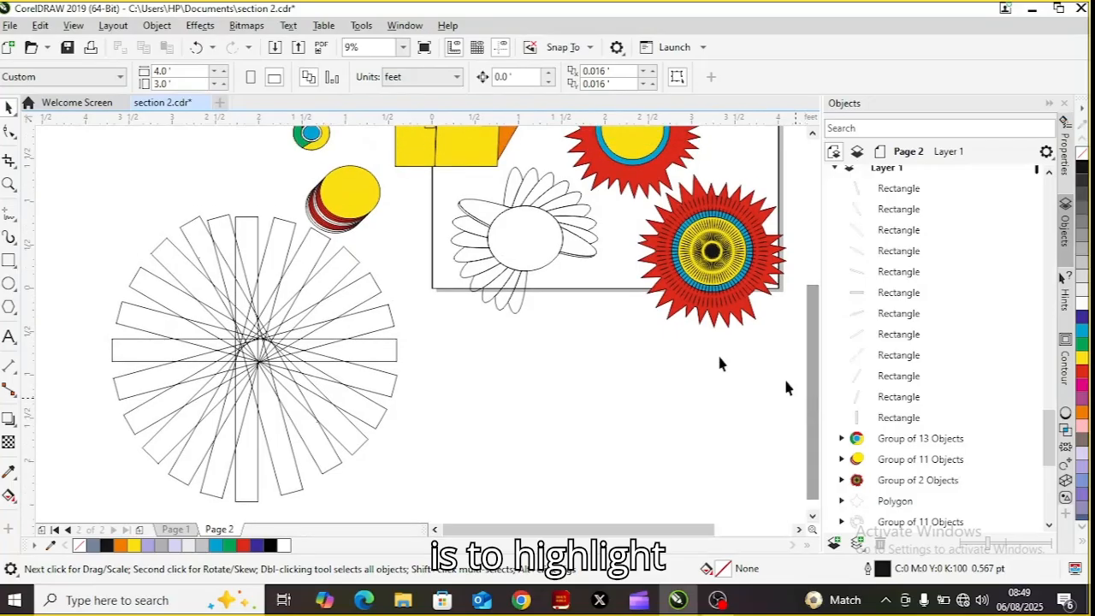
{"action": "left_click_drag", "start_coordinate": [369, 208], "coordinate": [562, 293]}
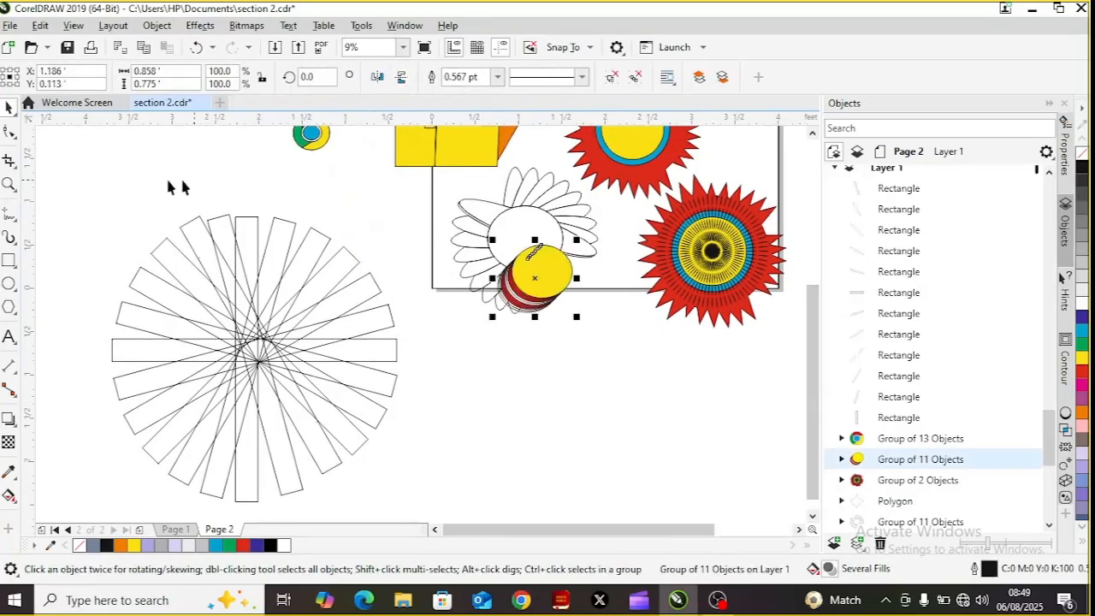
{"action": "left_click_drag", "start_coordinate": [58, 178], "coordinate": [253, 320]}
{"action": "left_click_drag", "start_coordinate": [420, 482], "coordinate": [434, 516]}
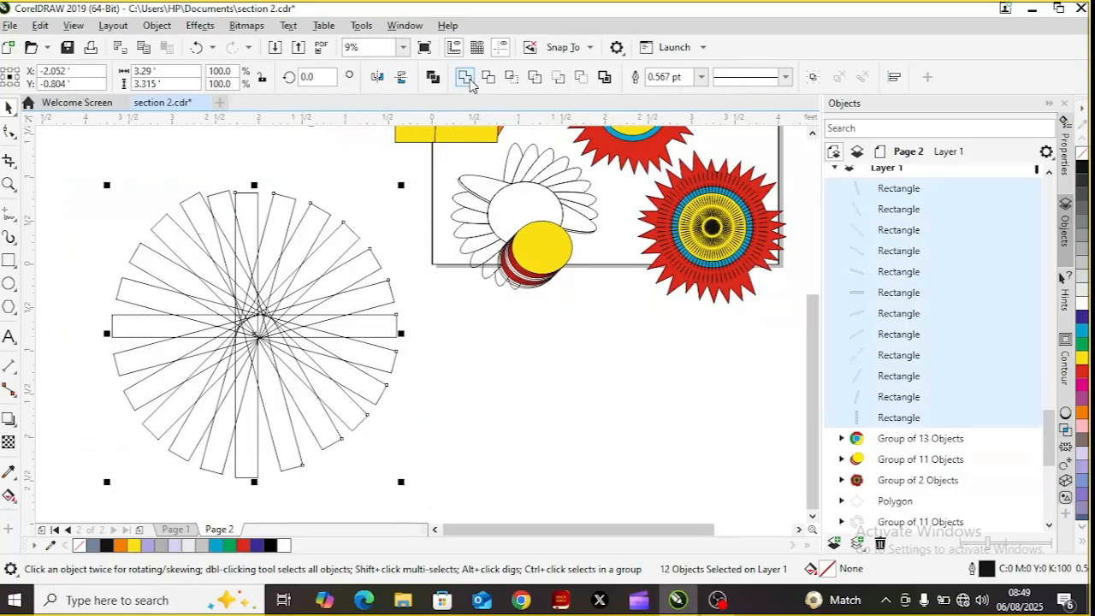
{"action": "left_click", "coordinate": [506, 333]}
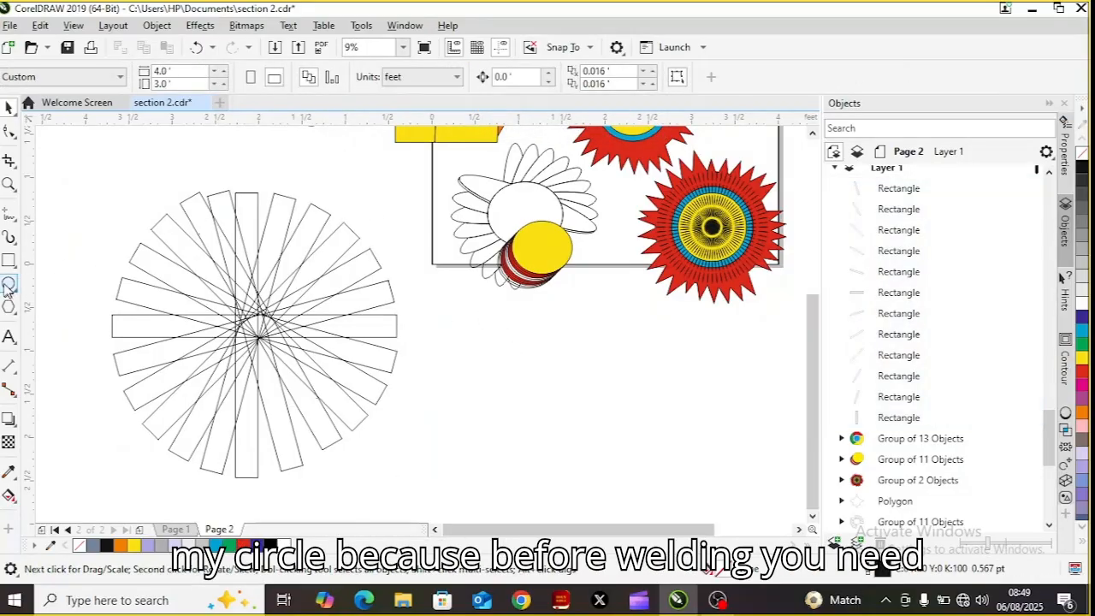
- Draw a large ellipse over the middle of the rectangle wheel, leaving the rectangle ends projecting all around it
{"action": "left_click", "coordinate": [7, 284]}
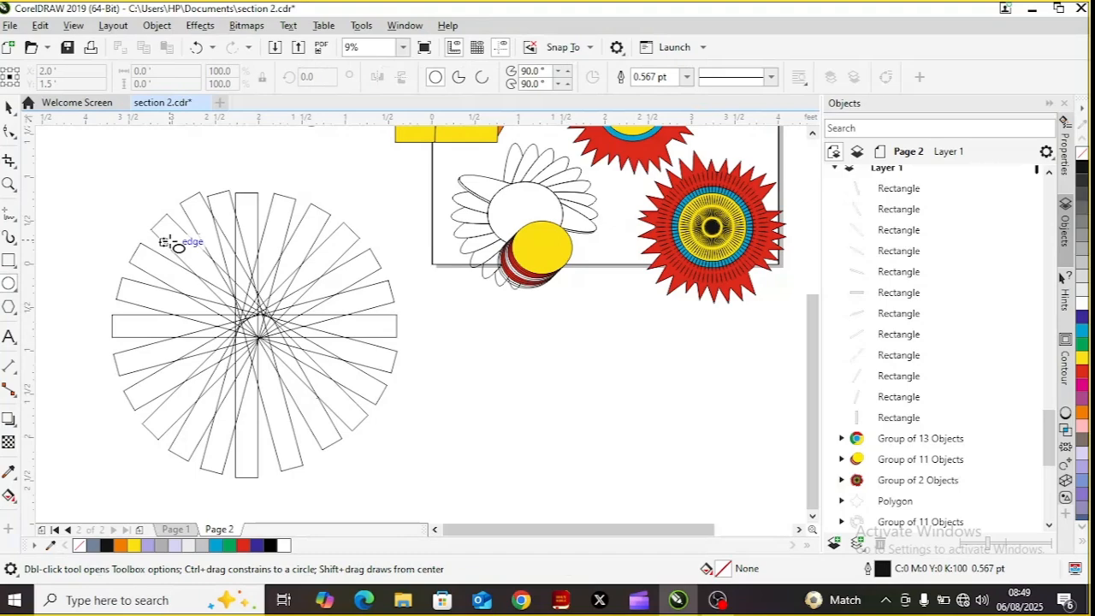
{"action": "left_click_drag", "start_coordinate": [171, 243], "coordinate": [361, 446]}
{"action": "key", "text": "space"}
{"action": "left_click_drag", "start_coordinate": [272, 344], "coordinate": [247, 325]}
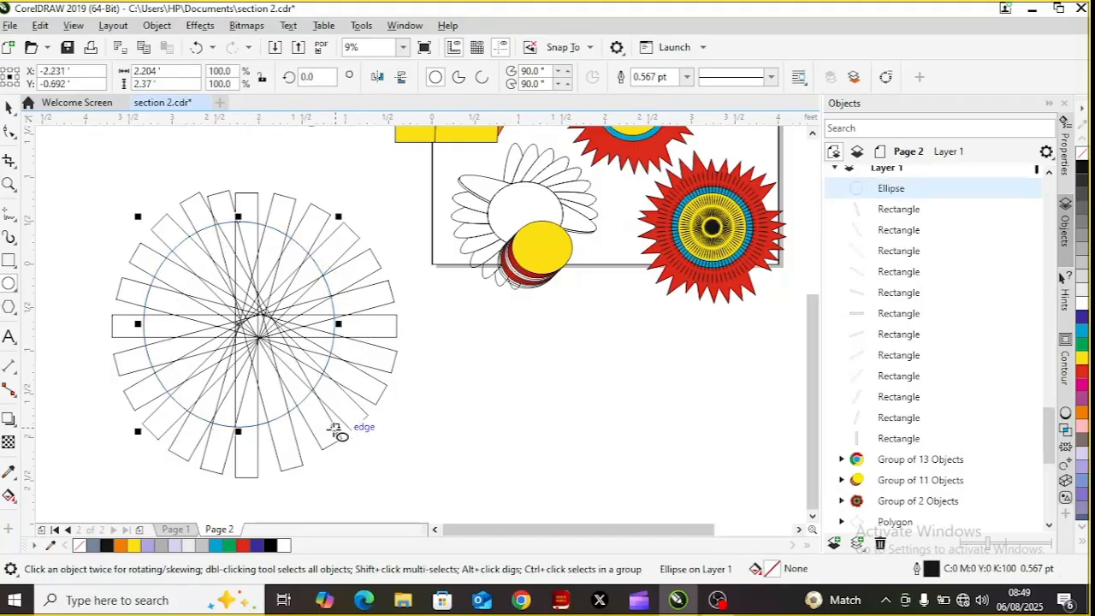
{"action": "left_click_drag", "start_coordinate": [336, 430], "coordinate": [366, 467]}
{"action": "left_click_drag", "start_coordinate": [243, 314], "coordinate": [241, 307]}
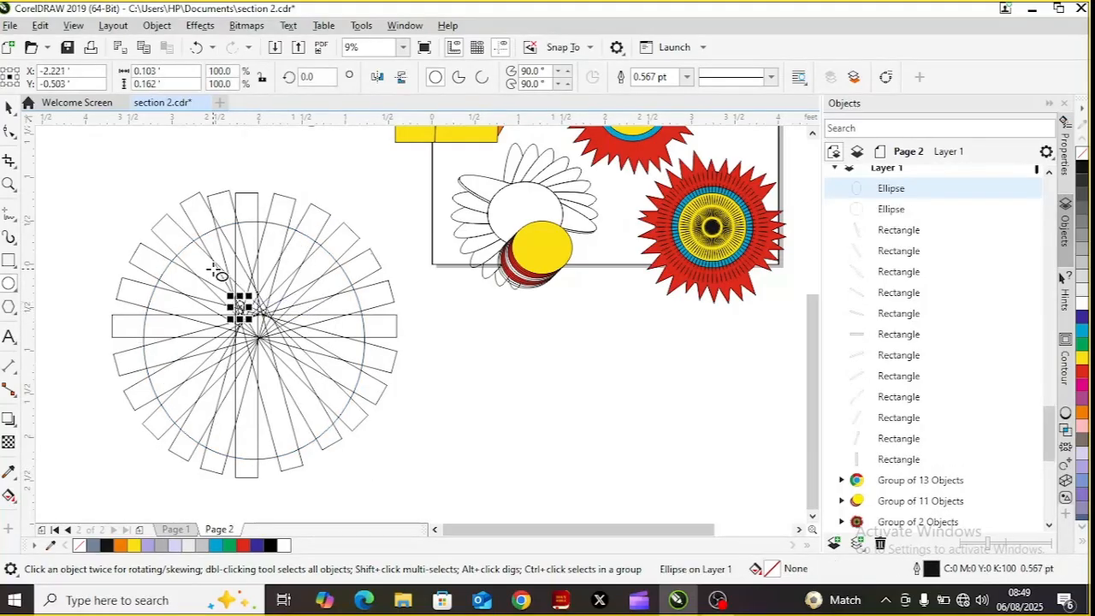
{"action": "key", "text": "ctrl+z"}
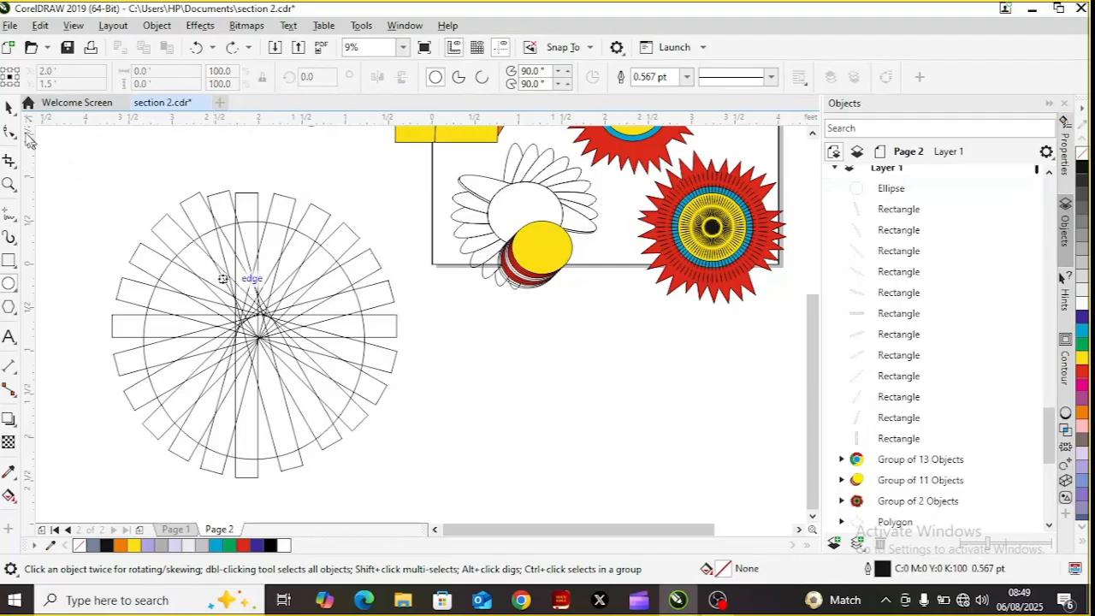
- Try to shift the wheel's 225-degree rectangle slightly up and to the left
{"action": "left_click", "coordinate": [9, 106]}
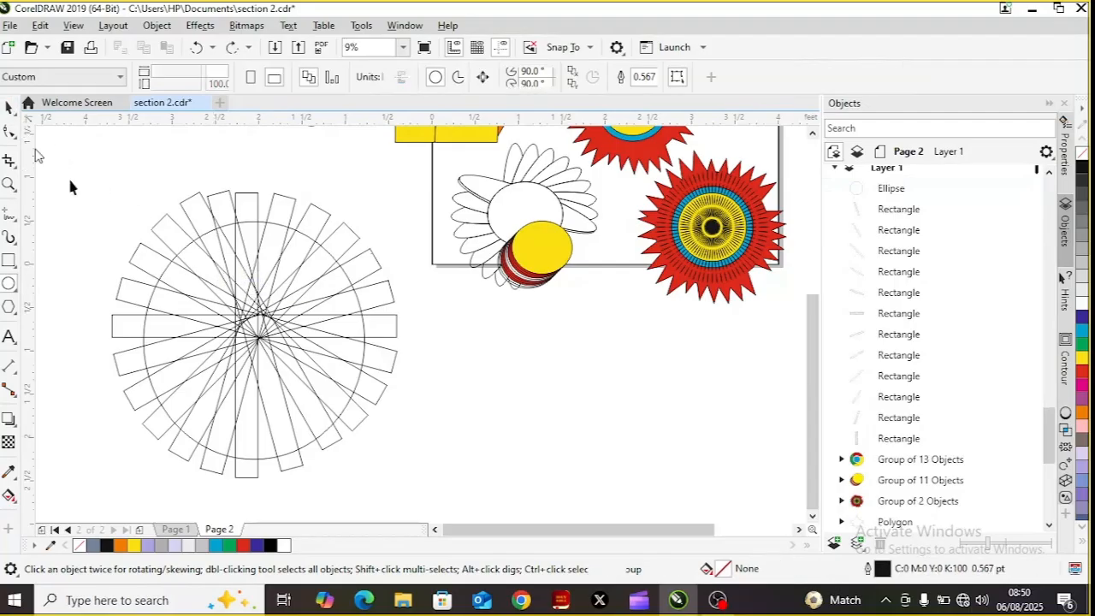
{"action": "left_click", "coordinate": [244, 319]}
{"action": "left_click_drag", "start_coordinate": [248, 326], "coordinate": [244, 319]}
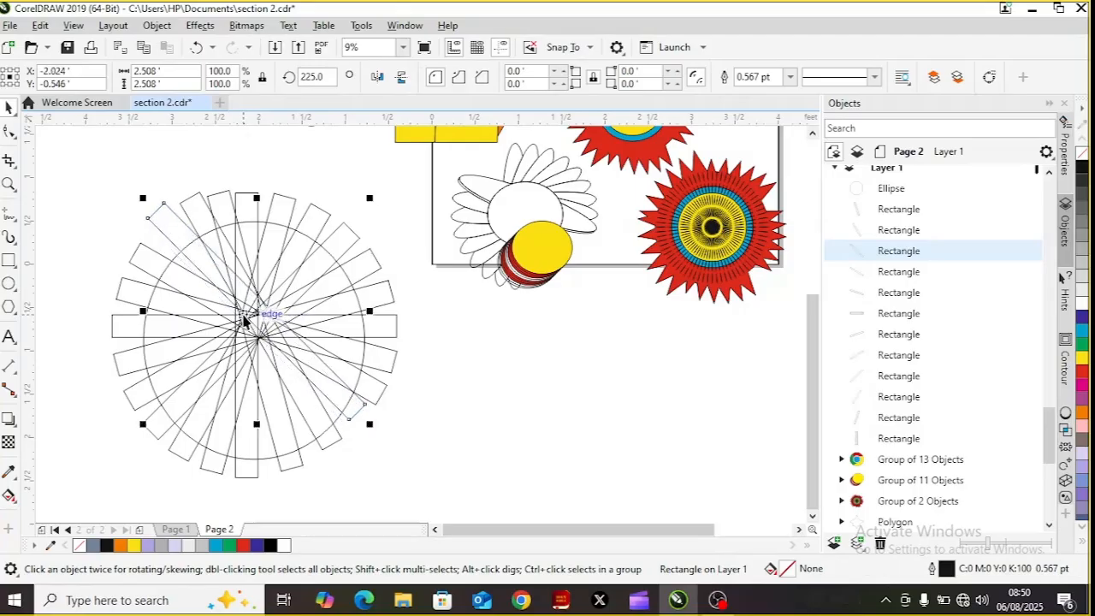
{"action": "key", "text": "ctrl+z"}
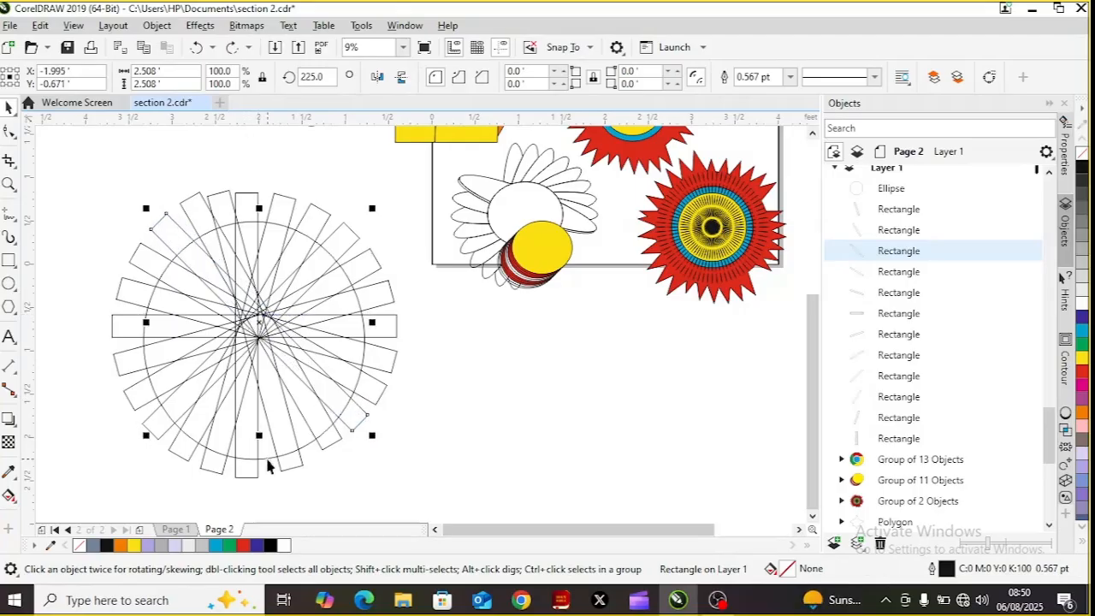
- Shift the wheel's large ellipse slightly up and left, and enlarge it to about 2.66 by 2.86 ft
{"action": "left_click", "coordinate": [265, 454]}
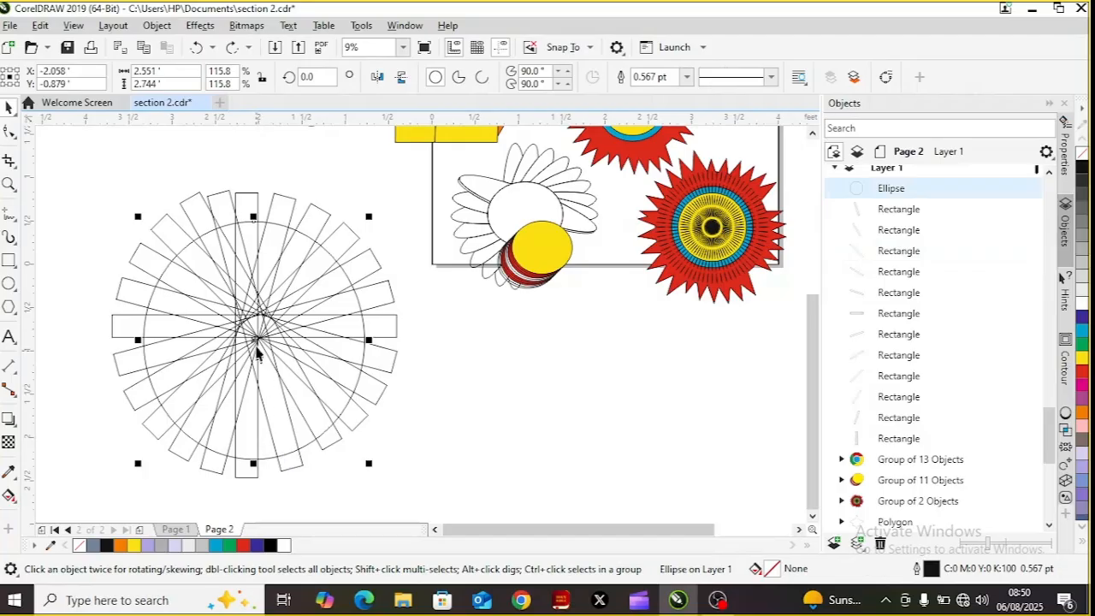
{"action": "left_click_drag", "start_coordinate": [254, 341], "coordinate": [250, 334]}
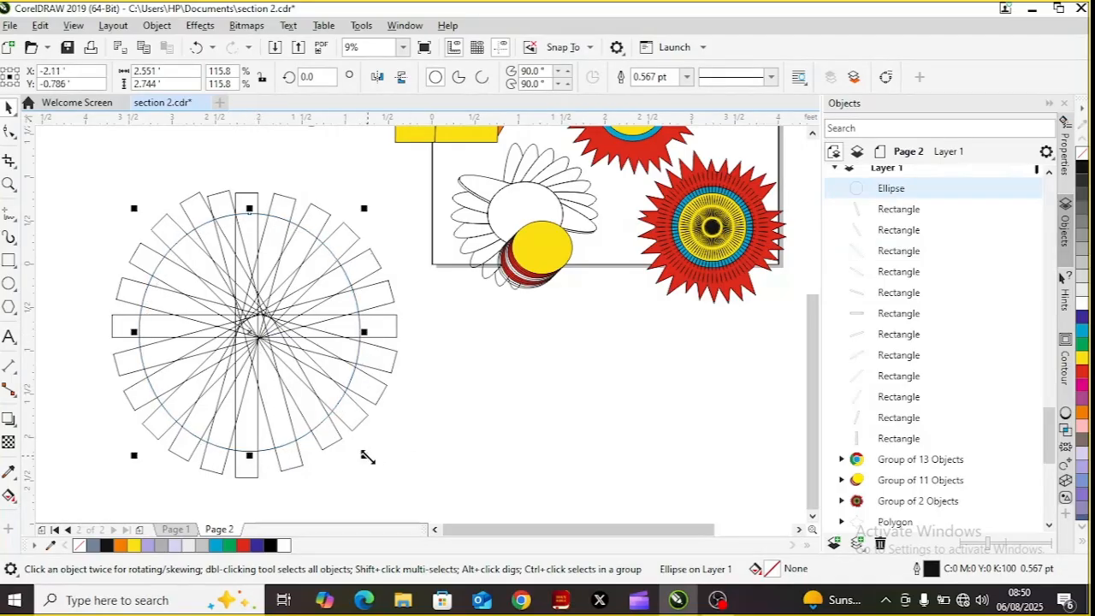
{"action": "left_click_drag", "start_coordinate": [366, 457], "coordinate": [374, 466]}
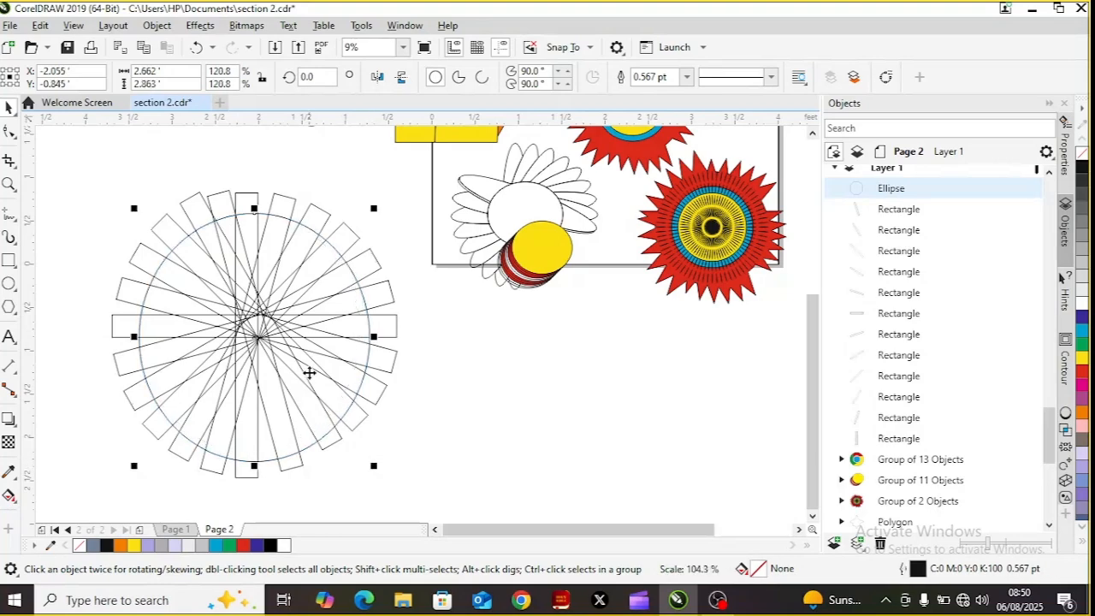
{"action": "left_click", "coordinate": [255, 335]}
{"action": "left_click", "coordinate": [253, 330]}
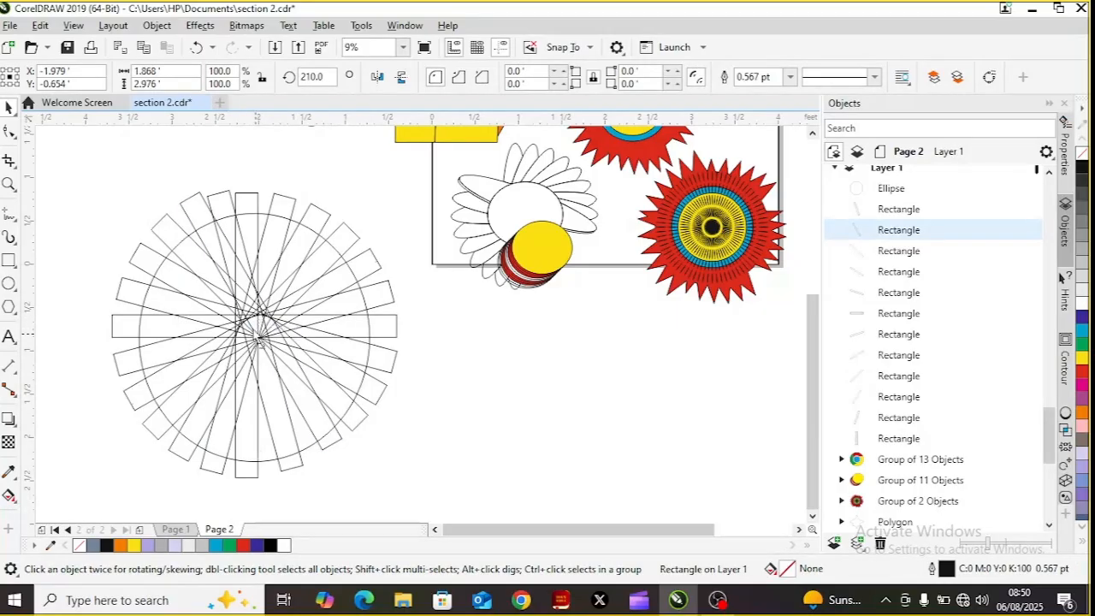
{"action": "left_click", "coordinate": [250, 326]}
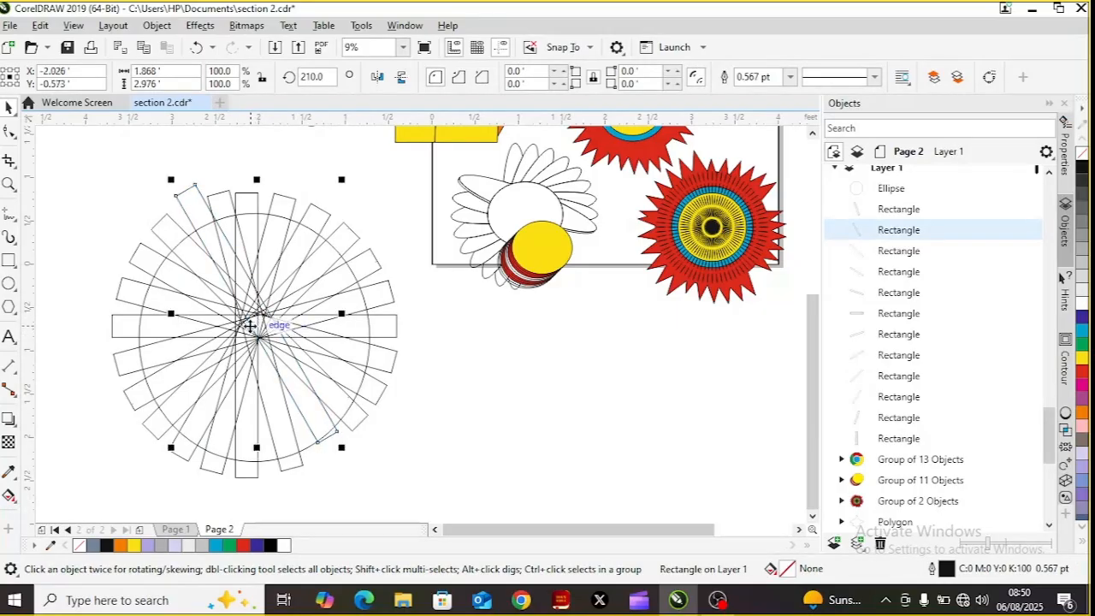
{"action": "left_click_drag", "start_coordinate": [250, 327], "coordinate": [254, 333]}
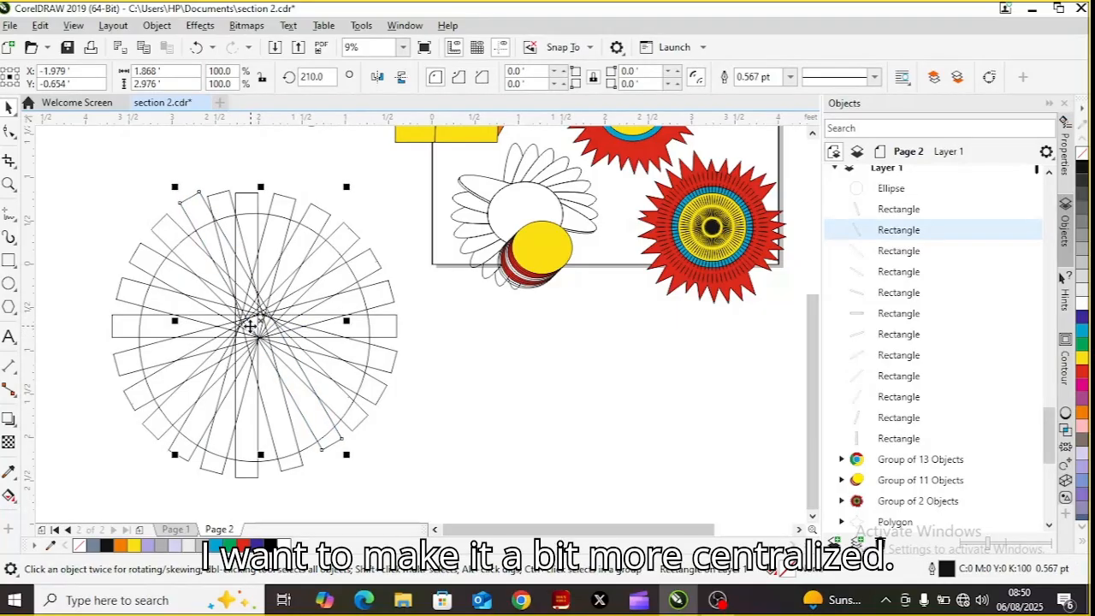
- Recentre the ellipse at about X -2.11, Y -0.786 ft, and weld it with all the wheel's rectangles into one gear shape
{"action": "left_click", "coordinate": [275, 461]}
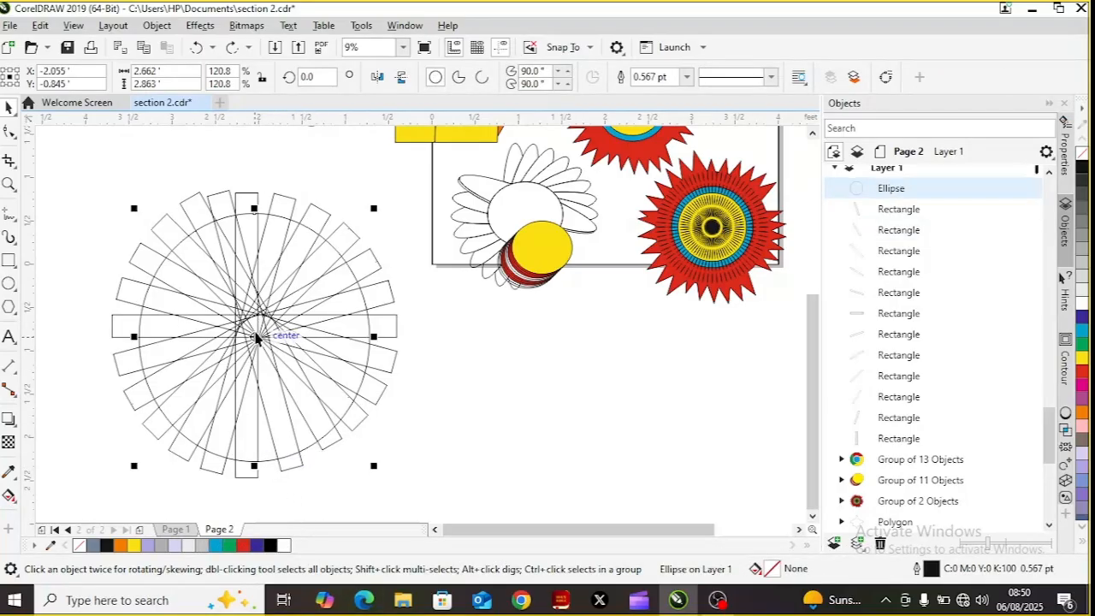
{"action": "left_click_drag", "start_coordinate": [252, 336], "coordinate": [250, 332]}
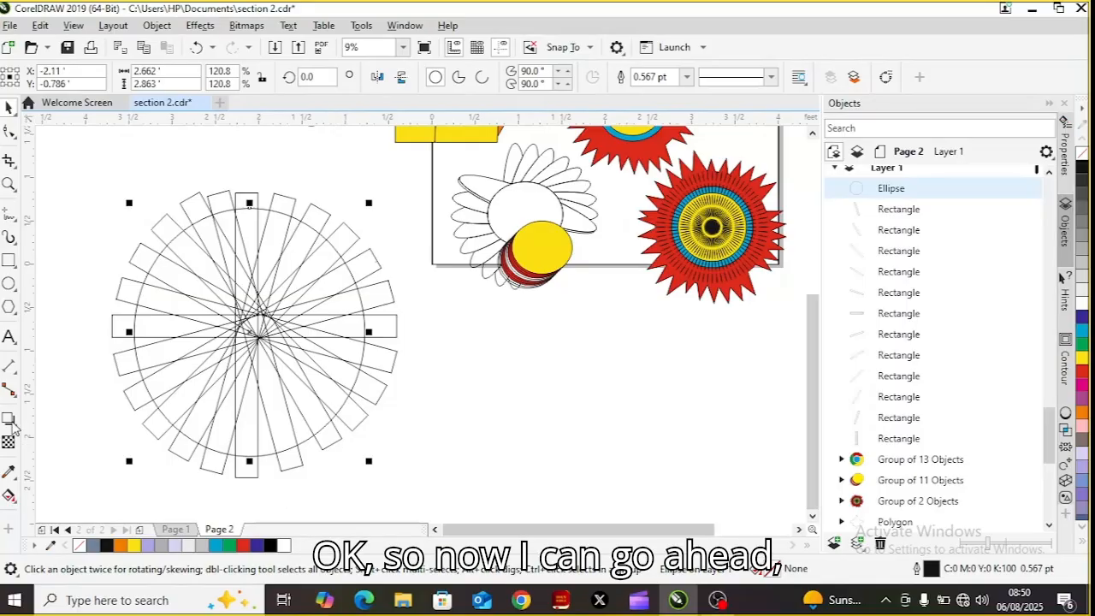
{"action": "left_click_drag", "start_coordinate": [44, 137], "coordinate": [431, 498]}
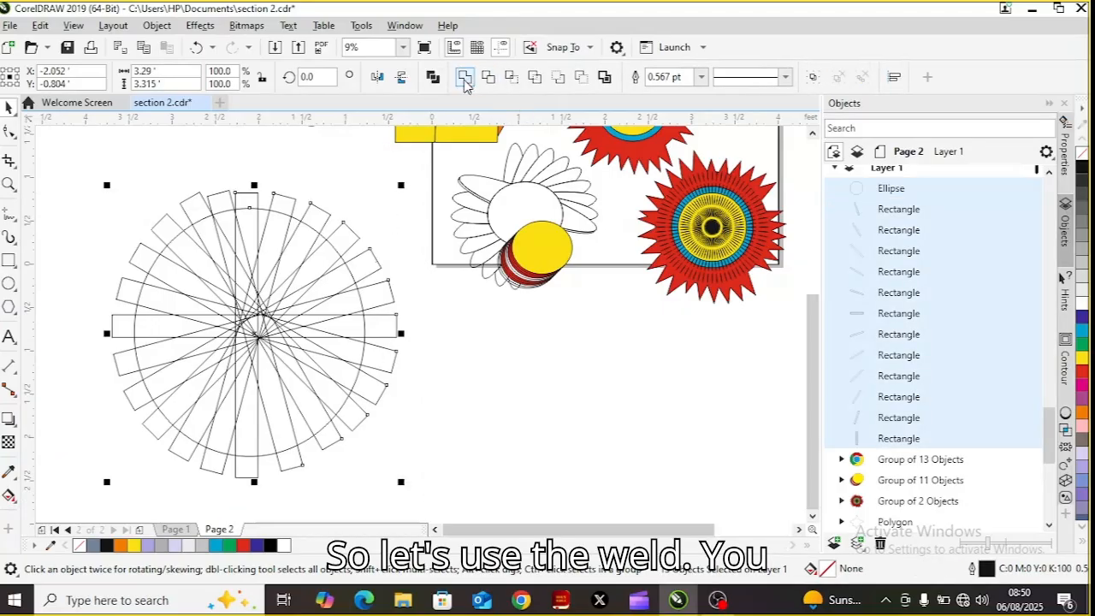
{"action": "left_click", "coordinate": [465, 78]}
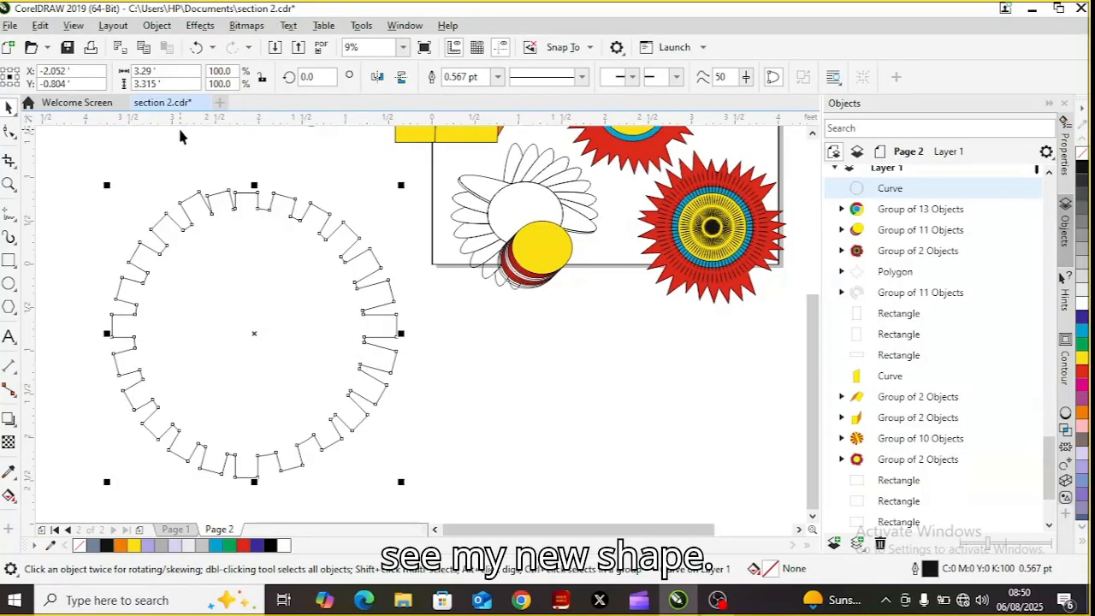
{"action": "left_click", "coordinate": [66, 140]}
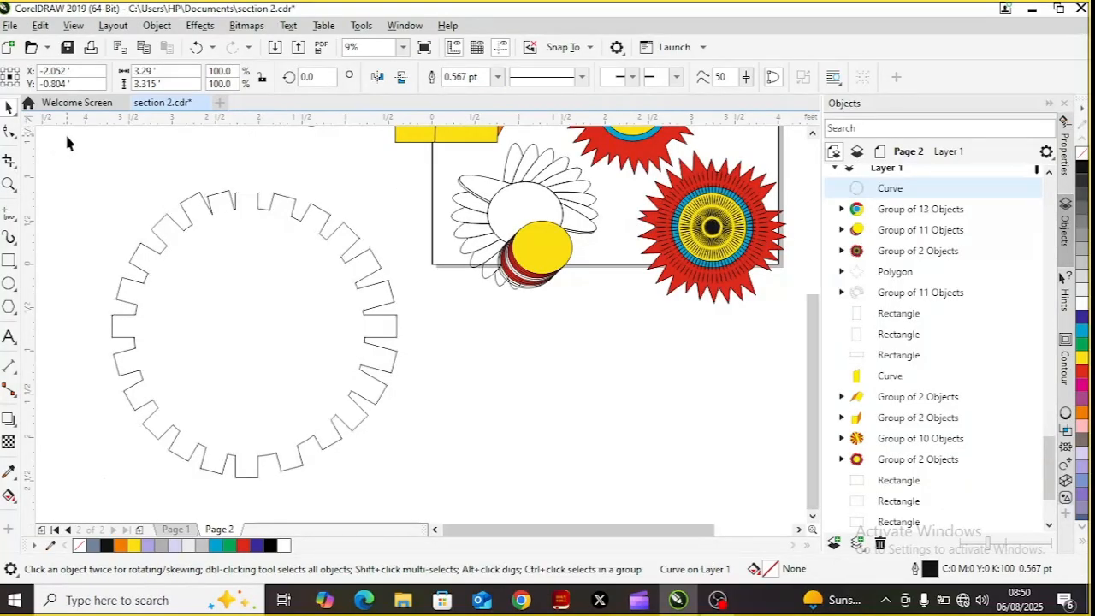
- Draw a circle about 1.85 ft across inside the gear and centre it at X -2.052, Y -0.804 ft
{"action": "left_click", "coordinate": [8, 286]}
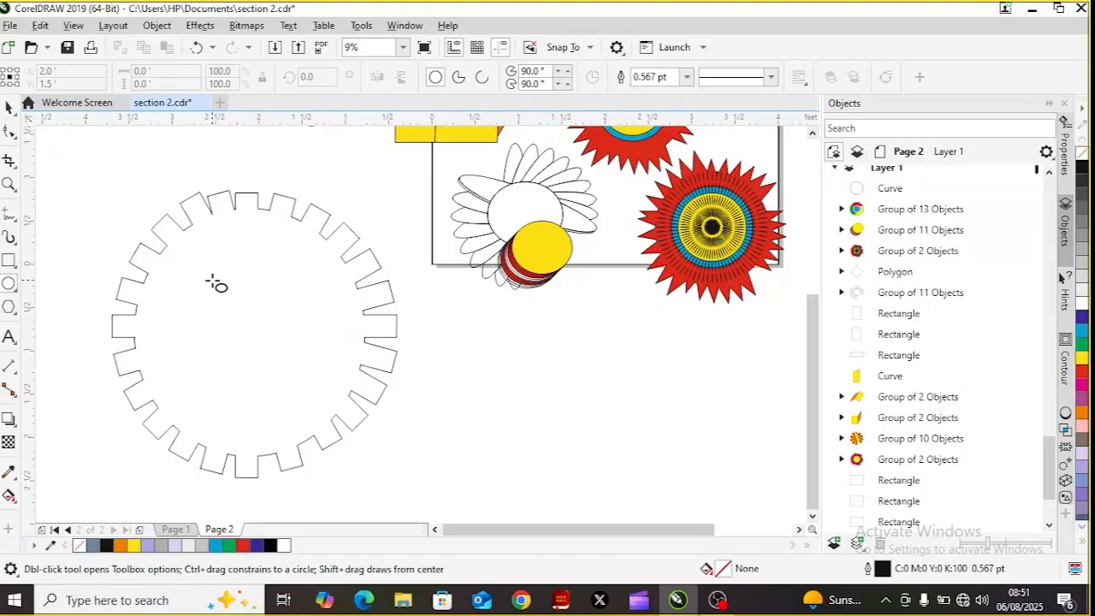
{"action": "left_click_drag", "start_coordinate": [184, 265], "coordinate": [346, 425]}
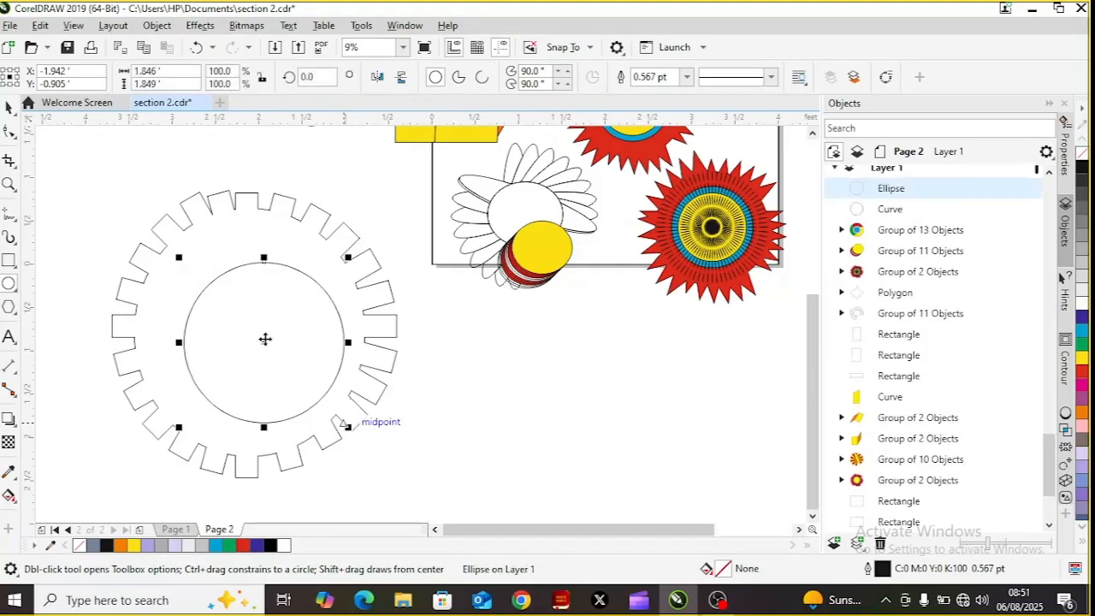
{"action": "left_click_drag", "start_coordinate": [261, 339], "coordinate": [253, 333]}
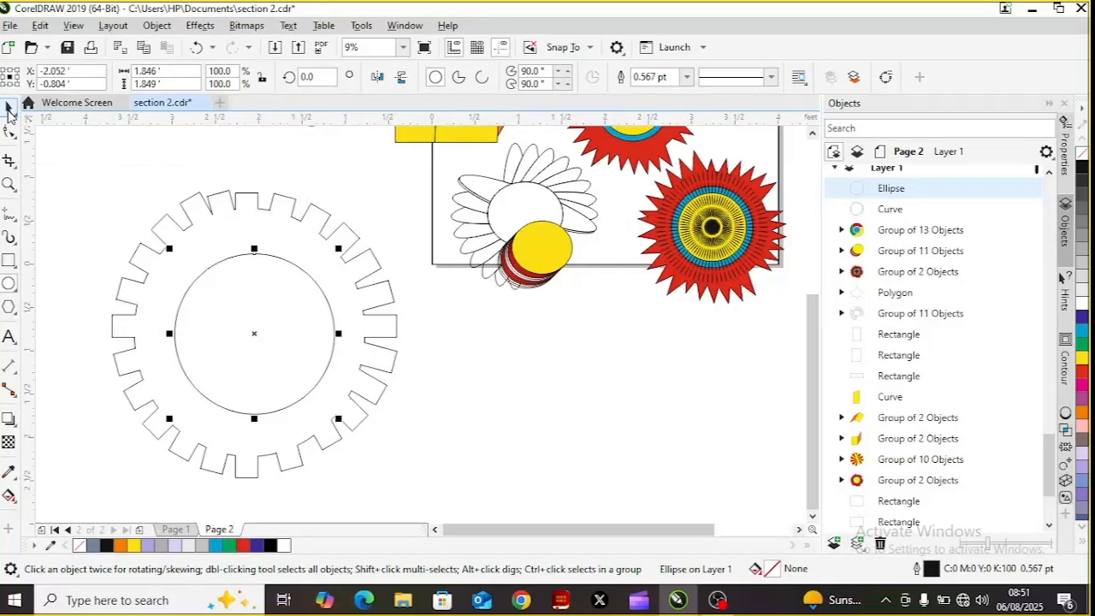
- Move the lower red sunburst group into the gear's inner circle, at about X -2.075, Y -0.755 ft
{"action": "left_click", "coordinate": [737, 238]}
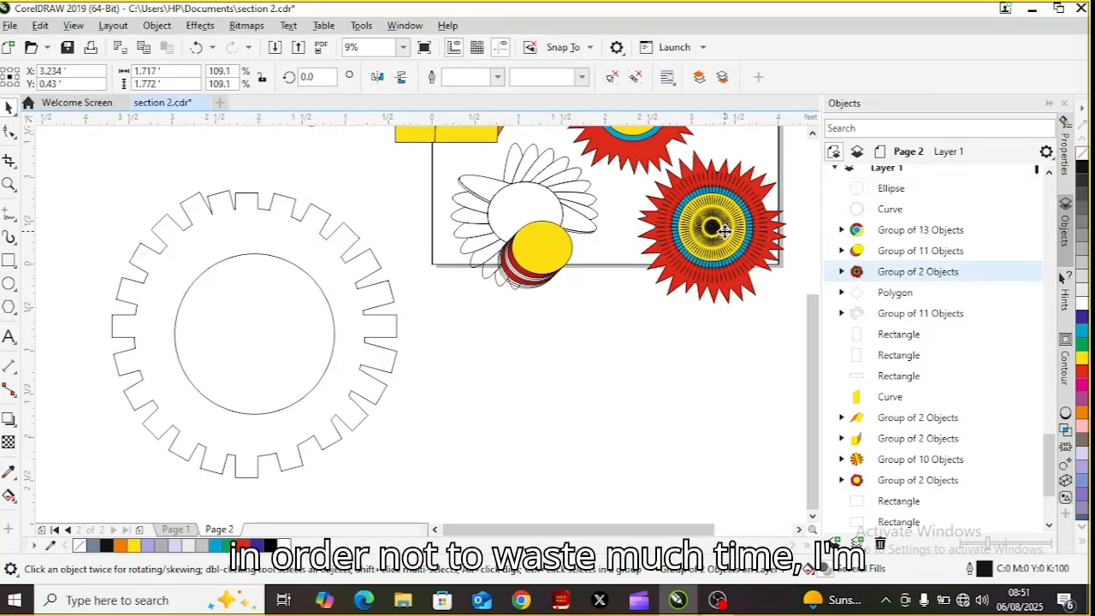
{"action": "left_click", "coordinate": [737, 239]}
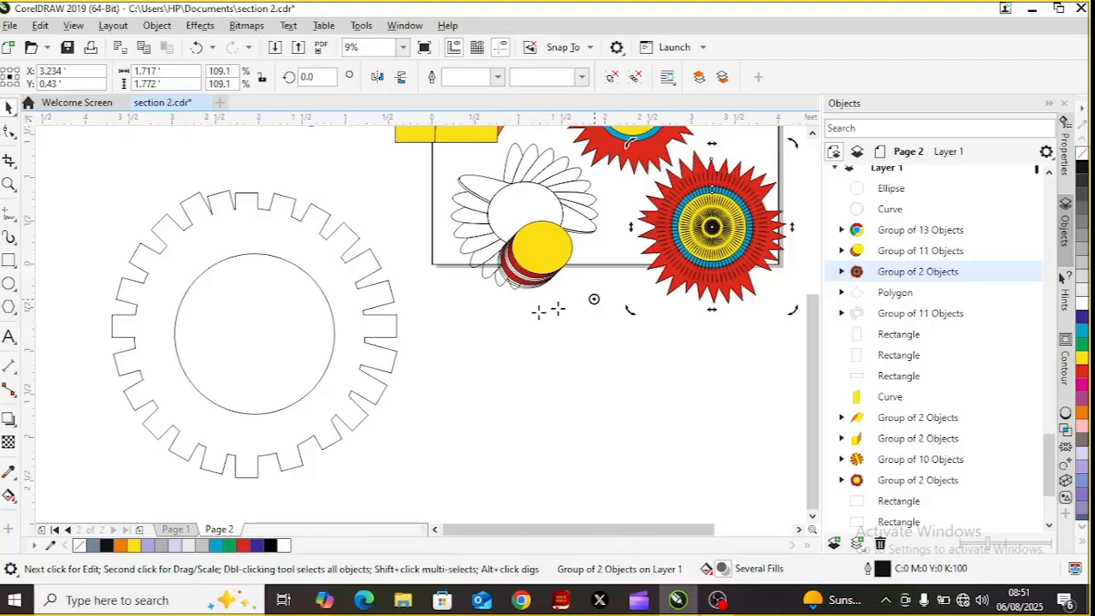
{"action": "left_click", "coordinate": [708, 228]}
{"action": "left_click_drag", "start_coordinate": [634, 275], "coordinate": [258, 336]}
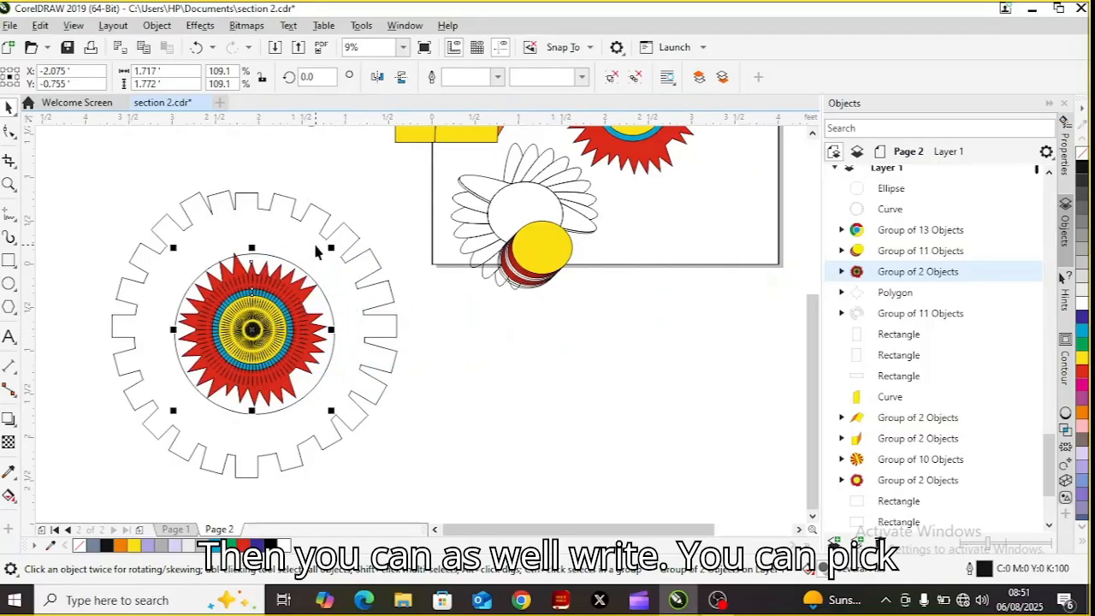
- Add the artistic text "RC" in Arial, enlarge it to about 1.1 ft wide, and centre it over the sunburst in the gear
{"action": "left_click", "coordinate": [9, 339]}
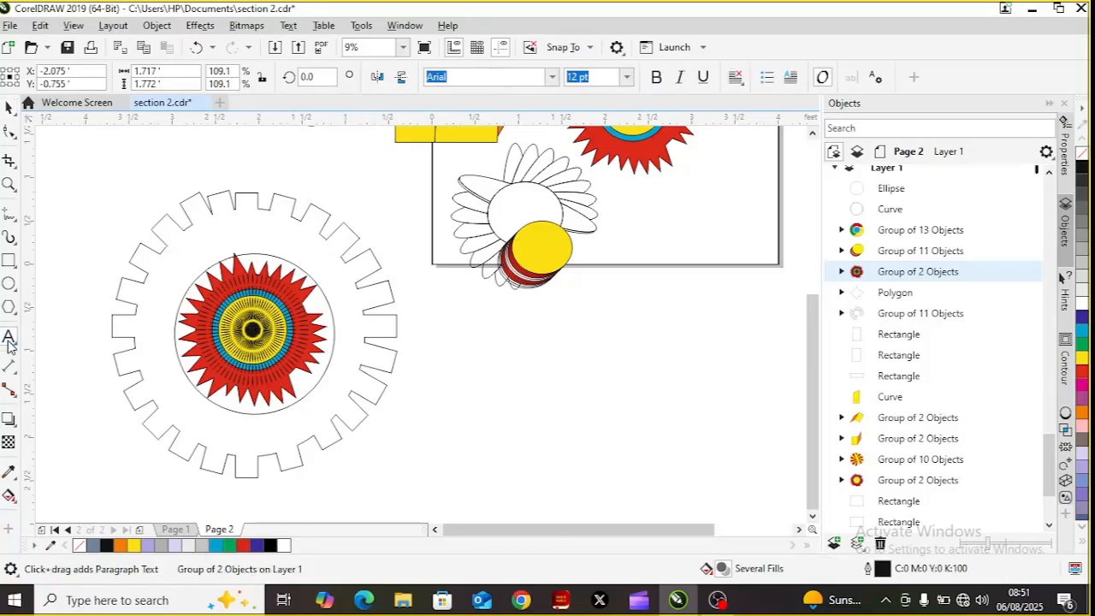
{"action": "left_click", "coordinate": [489, 349]}
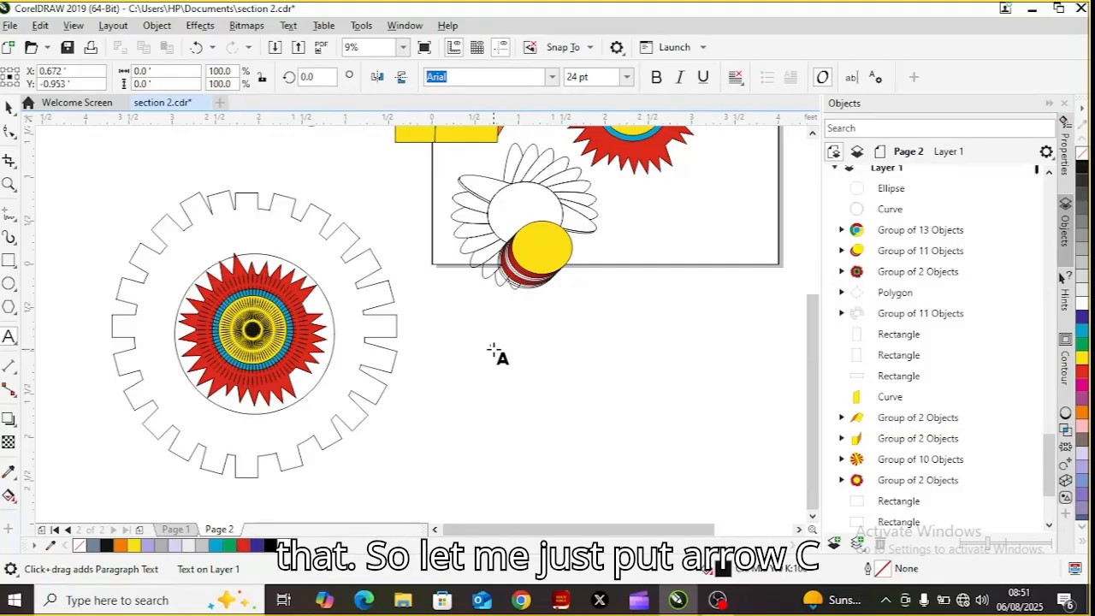
{"action": "left_click", "coordinate": [493, 351]}
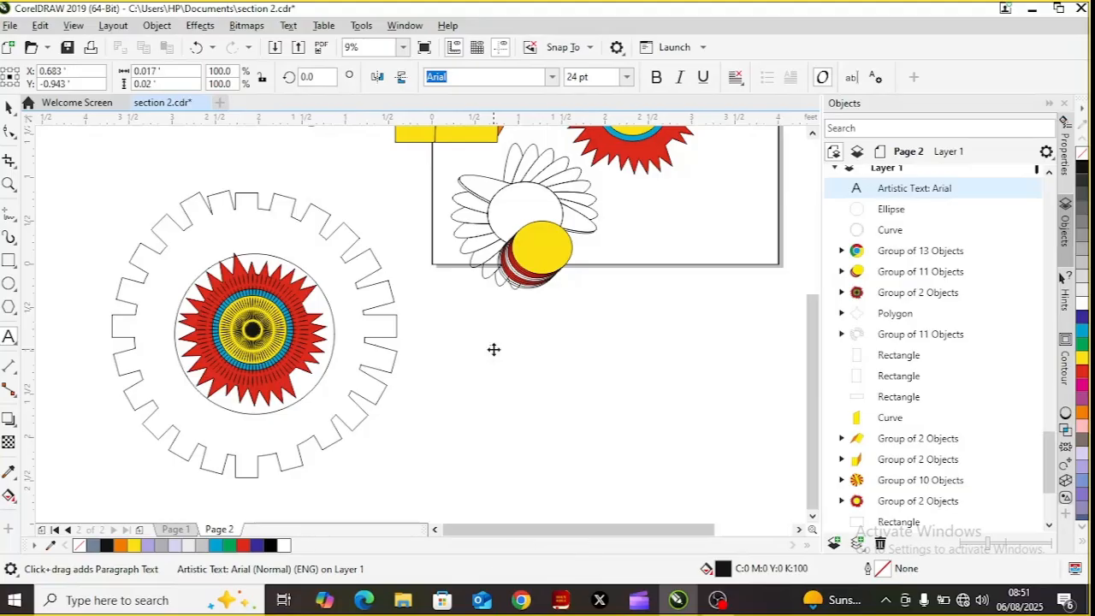
{"action": "type", "text": "RC"}
{"action": "left_click_drag", "start_coordinate": [584, 395], "coordinate": [602, 403]}
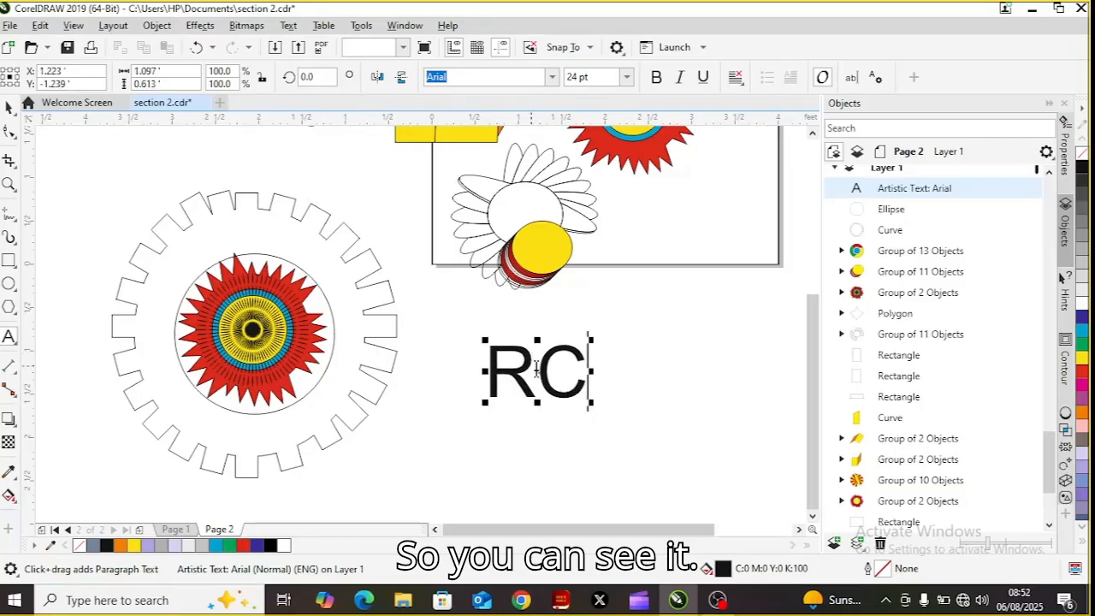
{"action": "left_click_drag", "start_coordinate": [538, 368], "coordinate": [256, 332]}
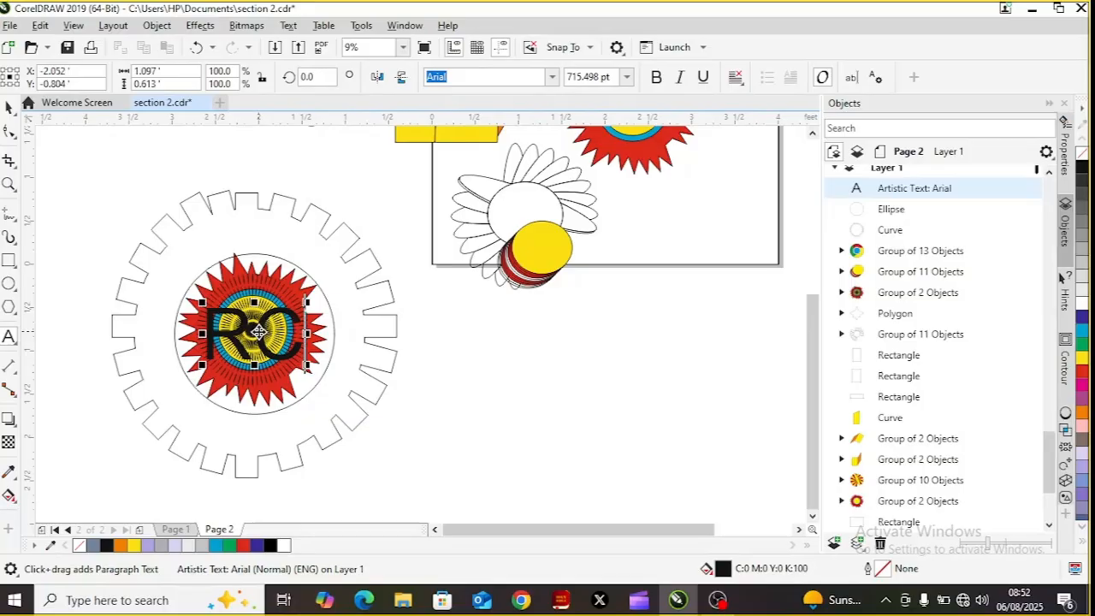
- Fill the RC text with white and duplicate it three times to thicken the lettering
{"action": "left_click", "coordinate": [7, 109]}
{"action": "left_click", "coordinate": [254, 333]}
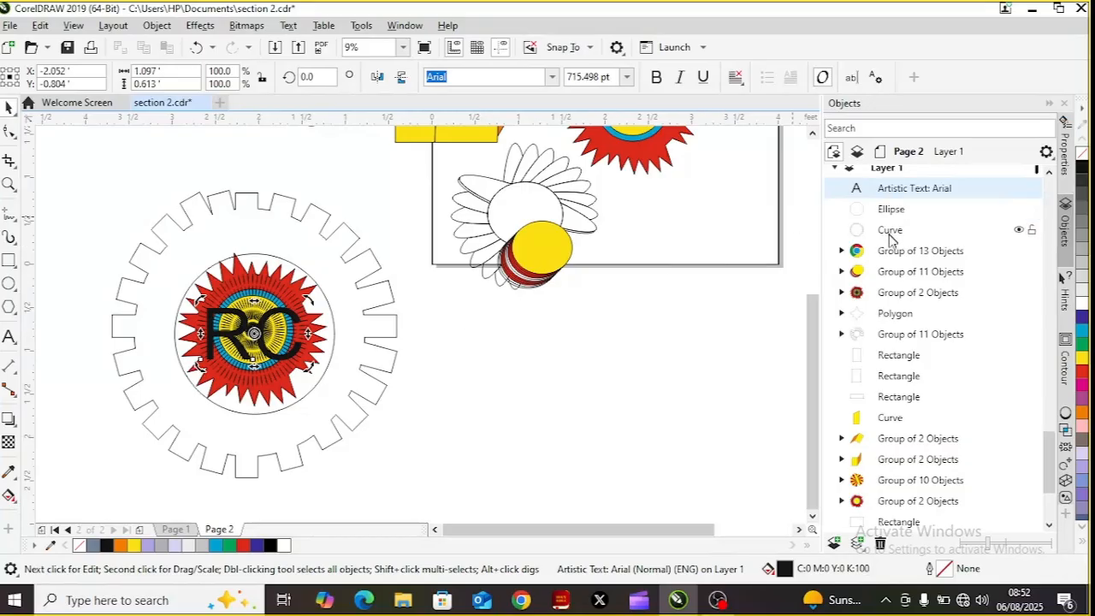
{"action": "left_click", "coordinate": [1082, 311]}
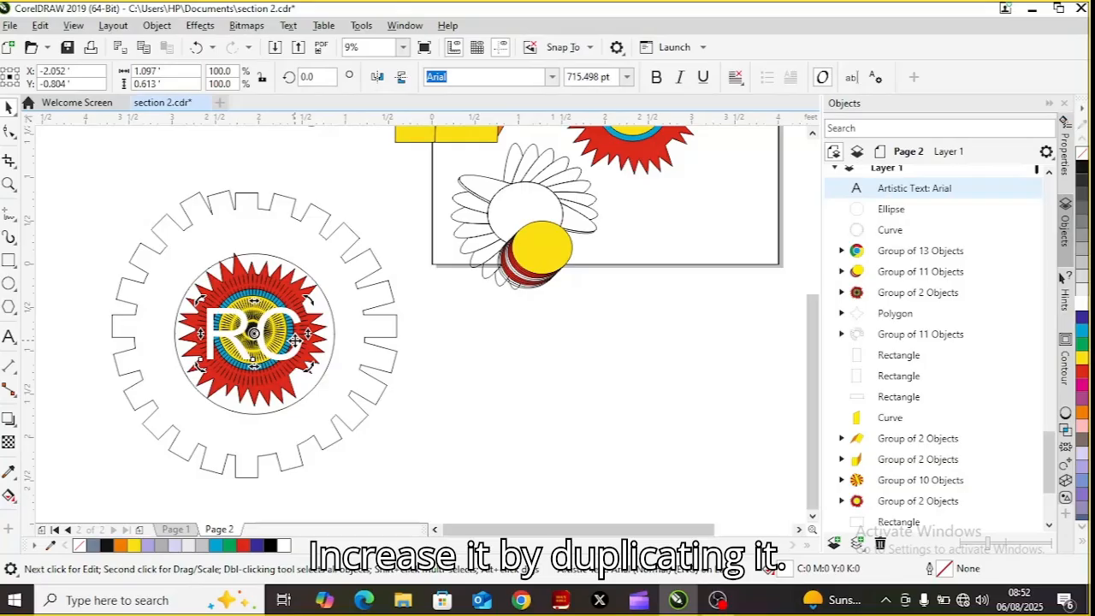
{"action": "key", "text": "ctrl+d"}
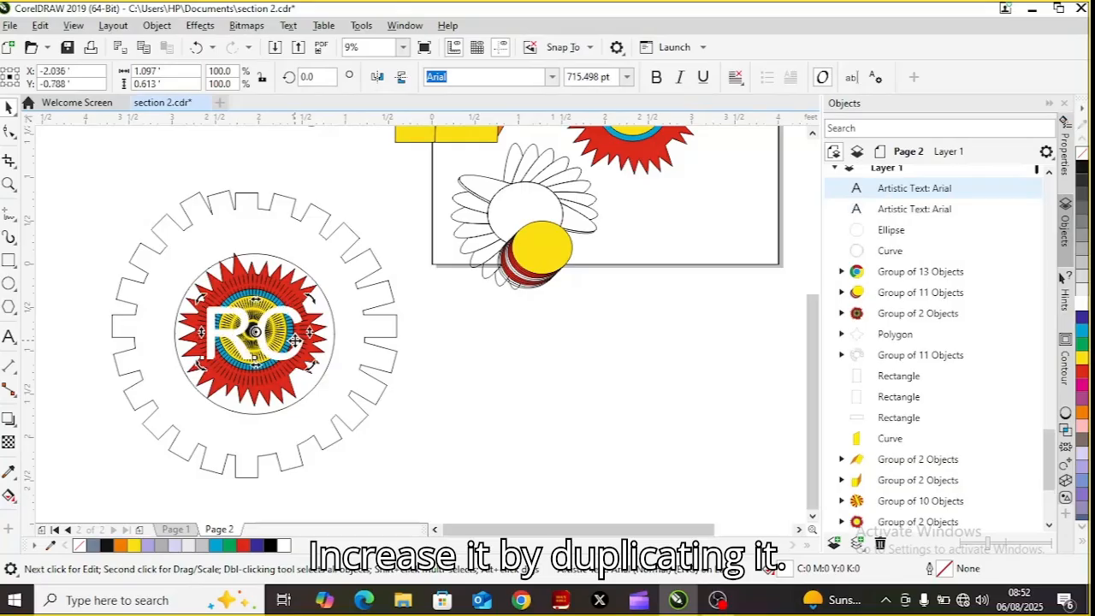
{"action": "key", "text": "ctrl+d"}
{"action": "key", "text": "ctrl+d"}
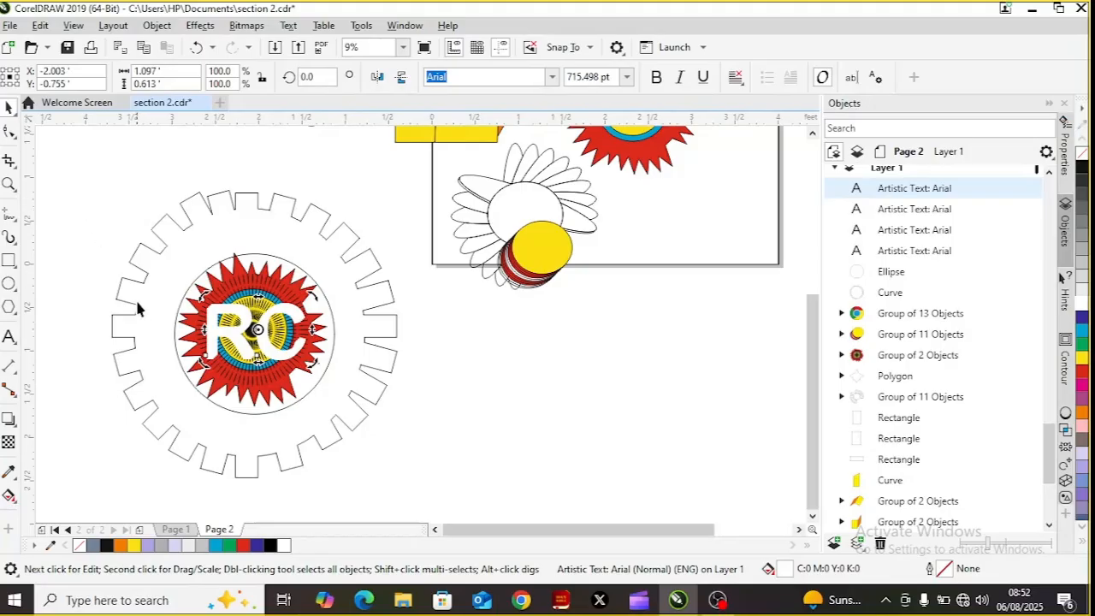
- Fill the welded gear shape with green and send it behind the sunburst and text
{"action": "left_click", "coordinate": [146, 323]}
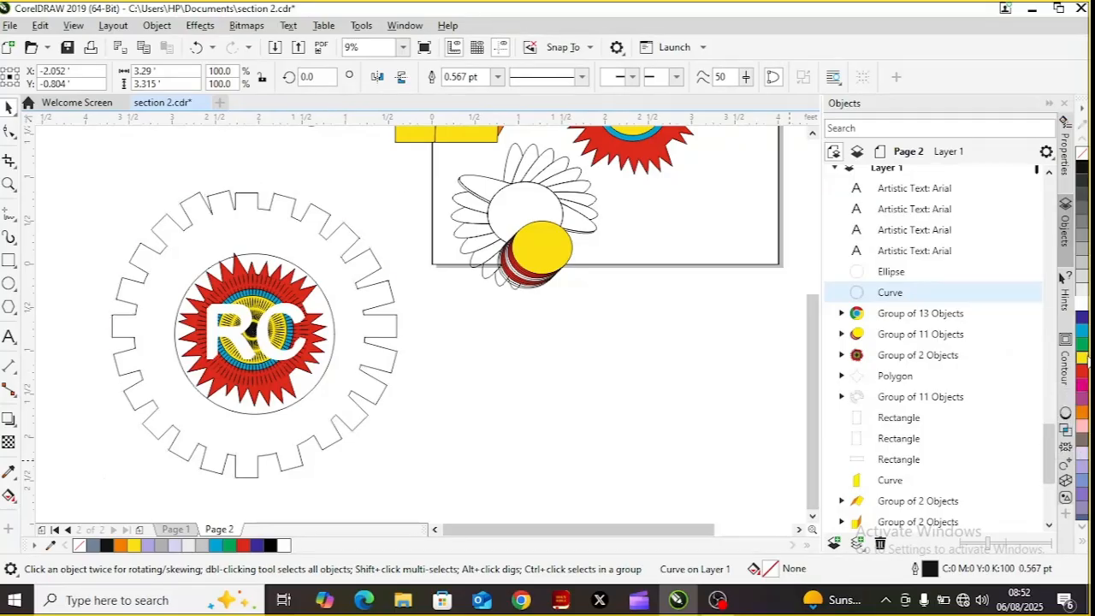
{"action": "left_click", "coordinate": [1084, 359]}
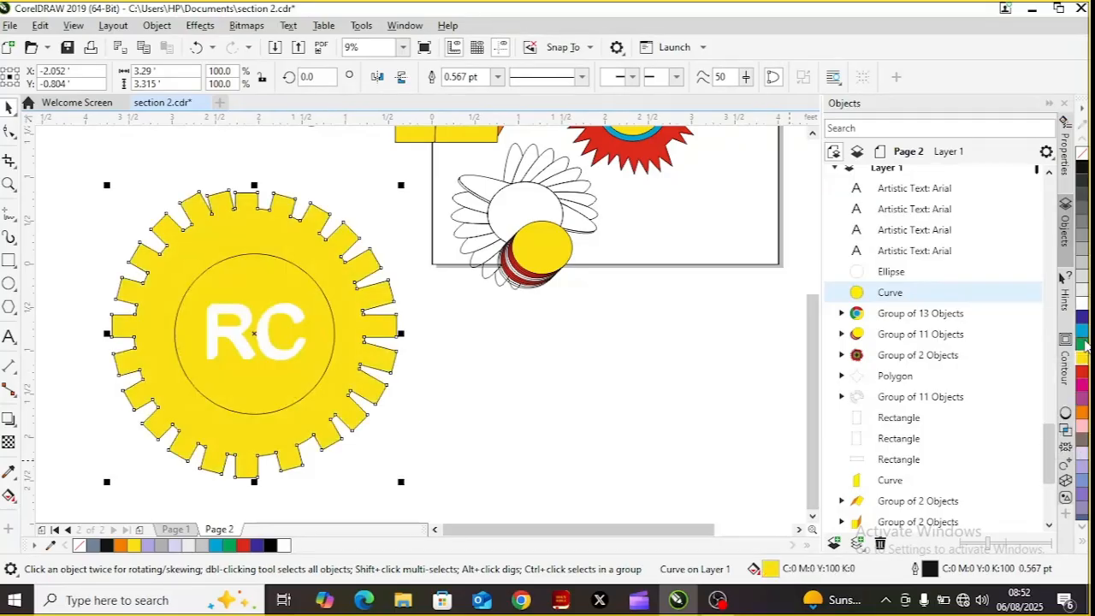
{"action": "left_click", "coordinate": [1081, 343]}
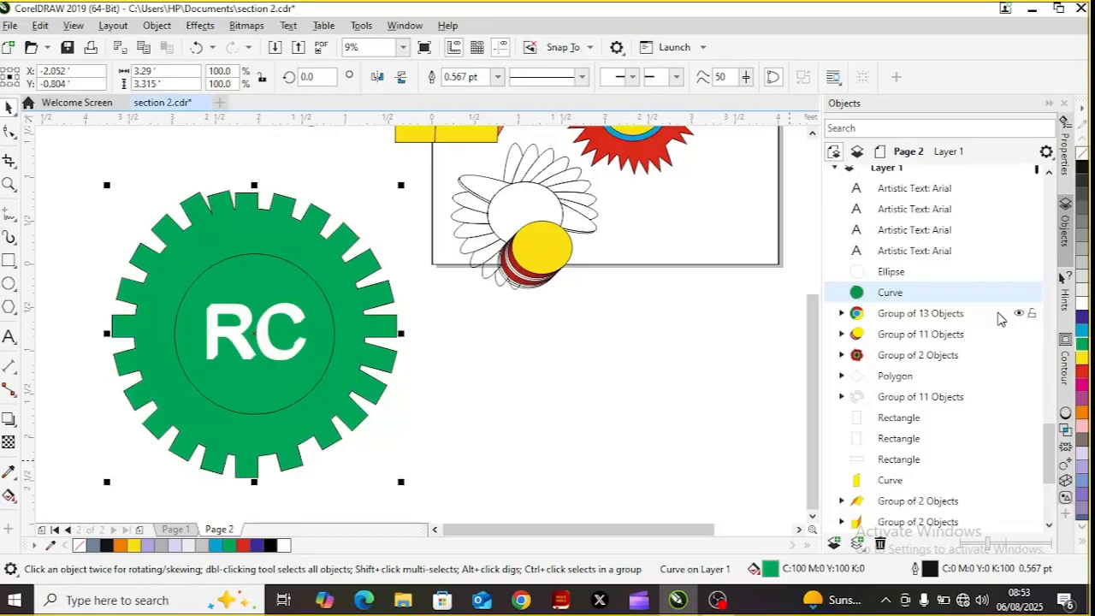
{"action": "key", "text": "shift+Page_Down"}
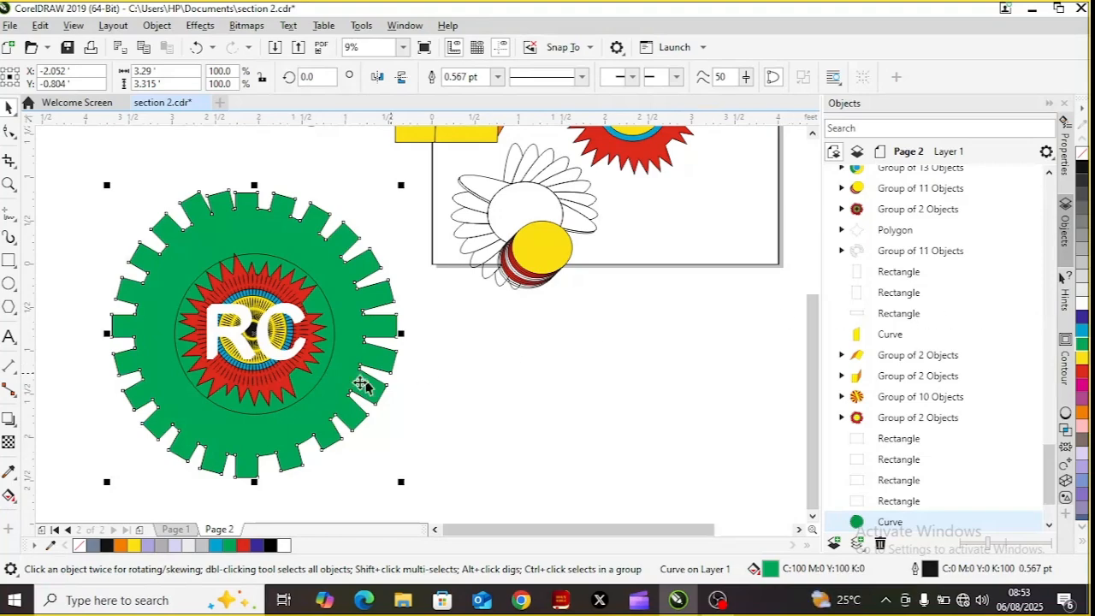
- Fill the gear's inner circle with cyan and send it to the back of the layer
{"action": "left_click", "coordinate": [309, 395]}
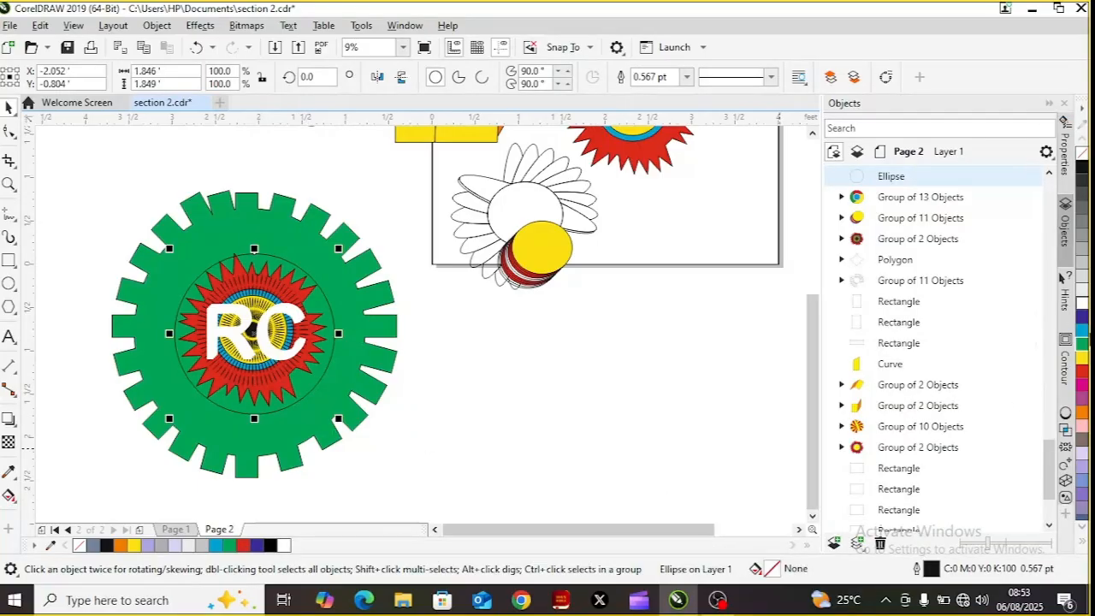
{"action": "left_click", "coordinate": [1083, 339]}
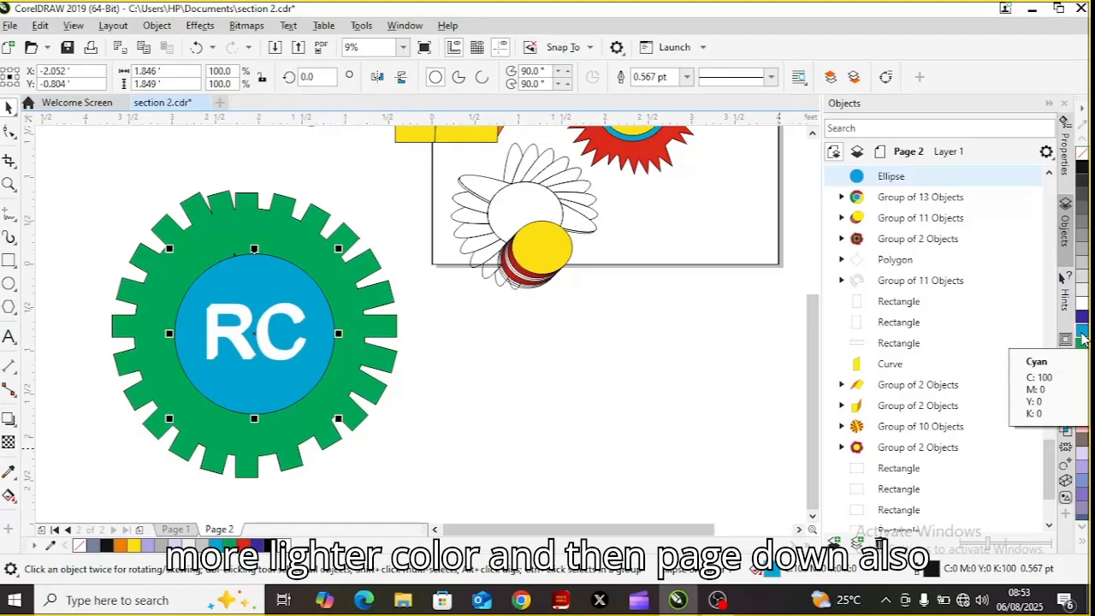
{"action": "key", "text": "shift+Page_Down"}
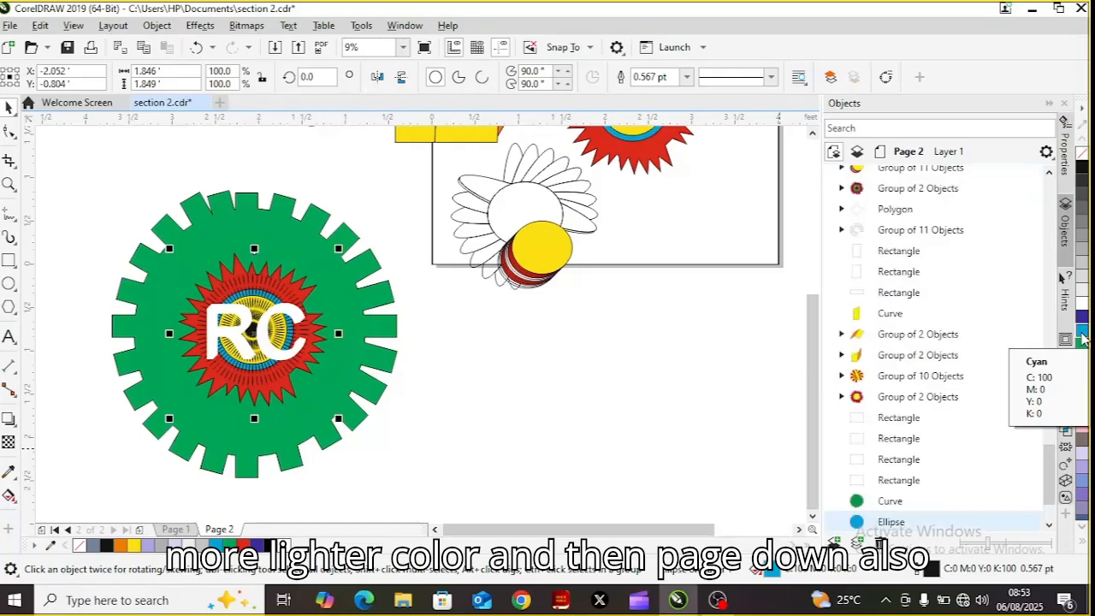
{"action": "key", "text": "shift+Page_Up"}
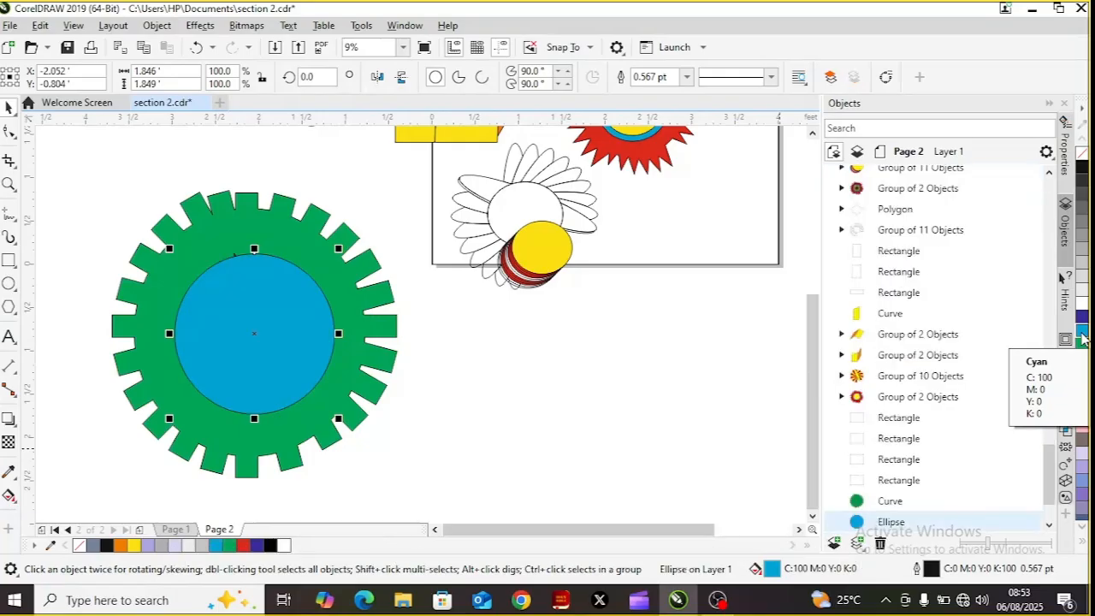
{"action": "key", "text": "shift+Page_Down"}
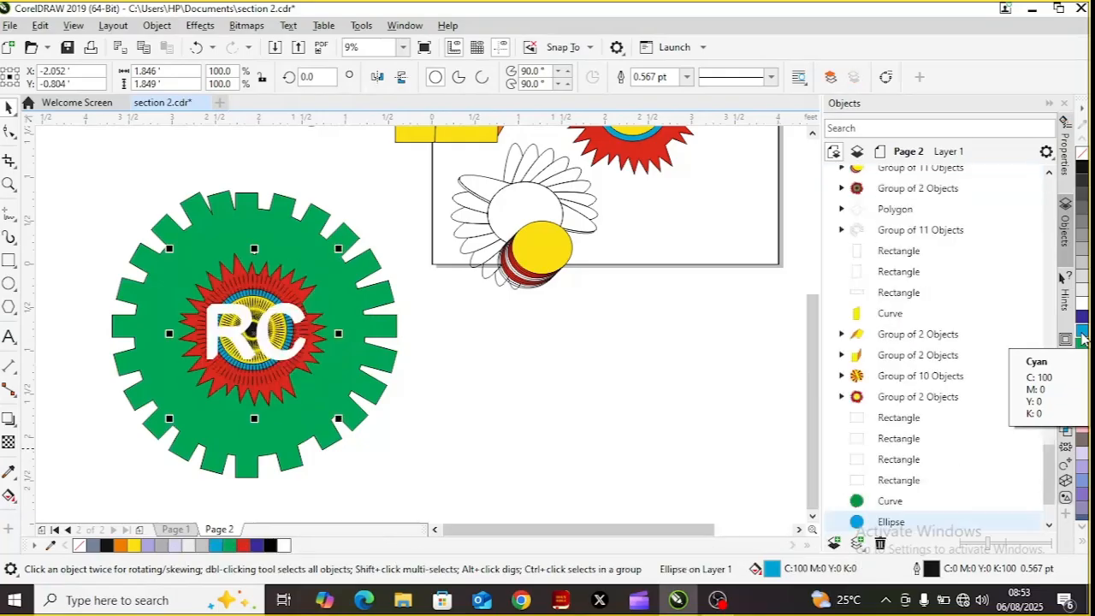
- Bring the cyan circle to the front of the layer and send it to the back again, repeating the change twice
{"action": "key", "text": "shift+Page_Up"}
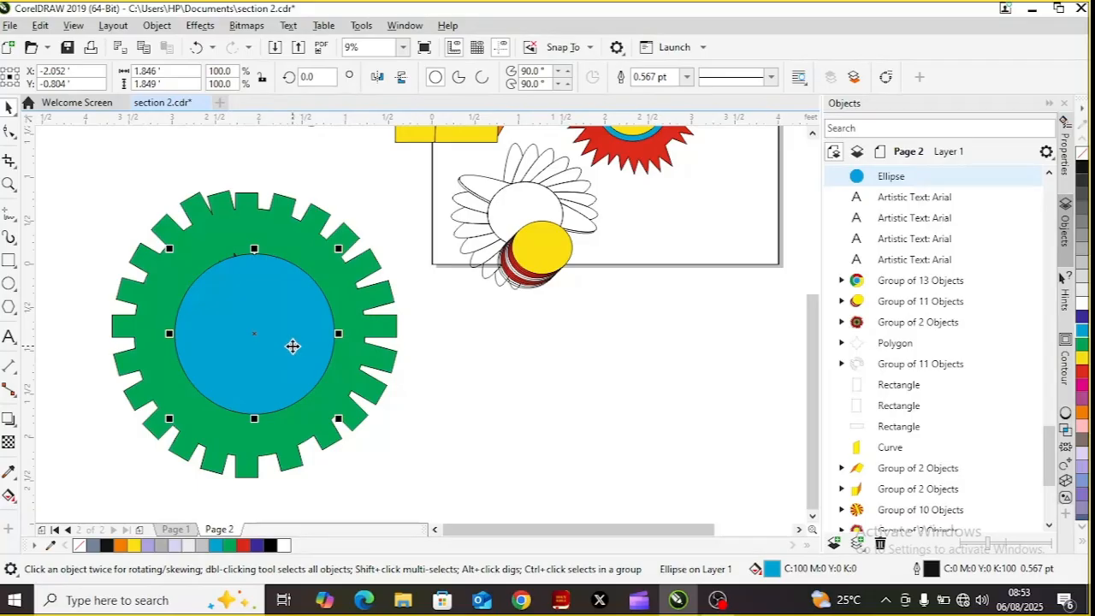
{"action": "key", "text": "shift+Page_Down"}
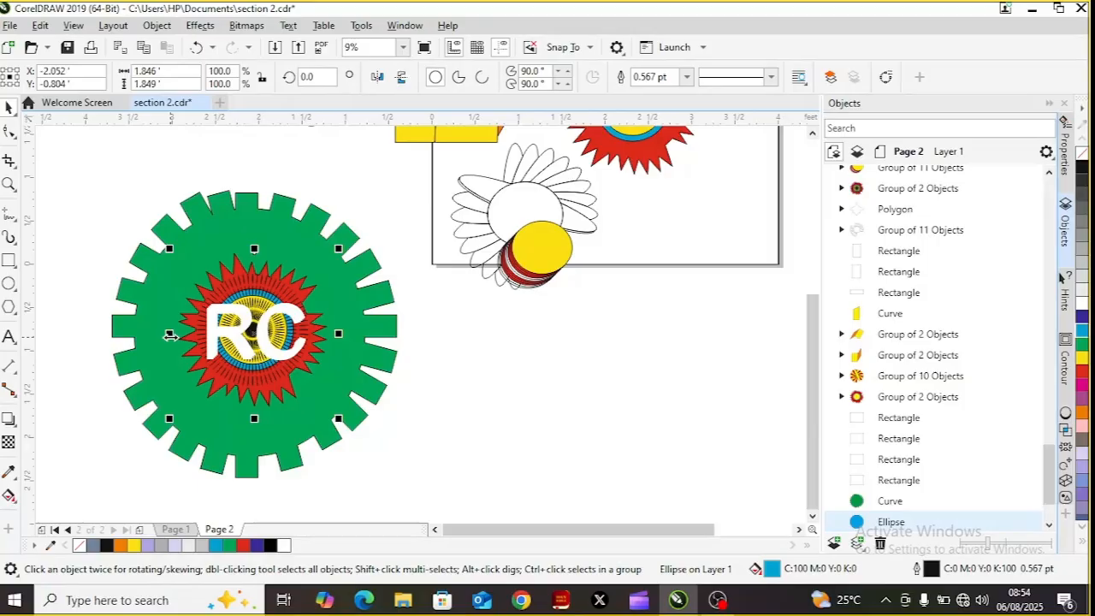
{"action": "key", "text": "shift+Page_Up"}
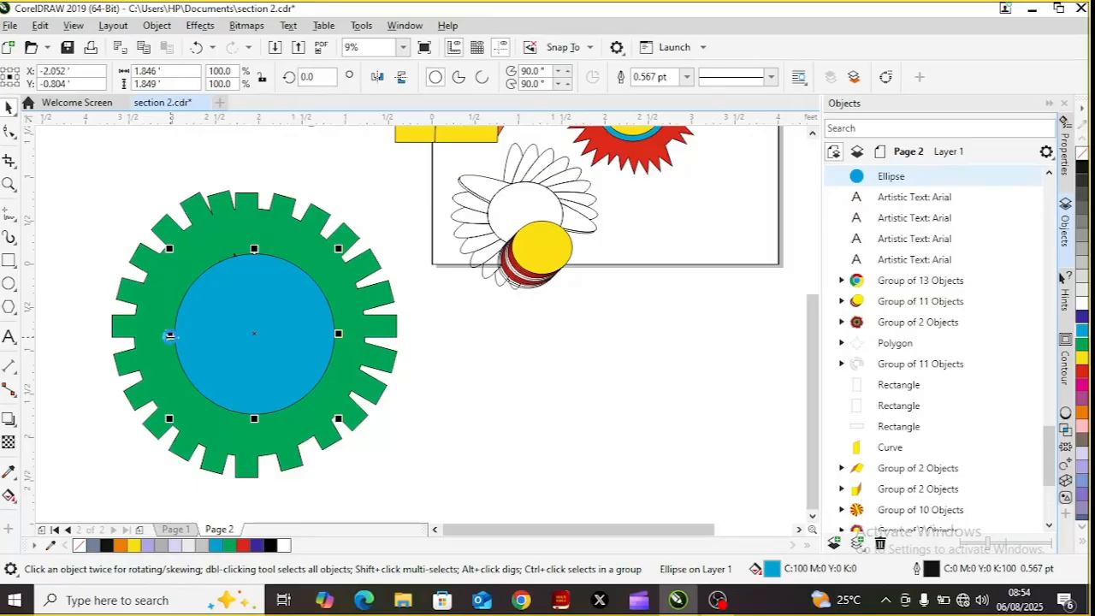
{"action": "key", "text": "shift+Page_Down"}
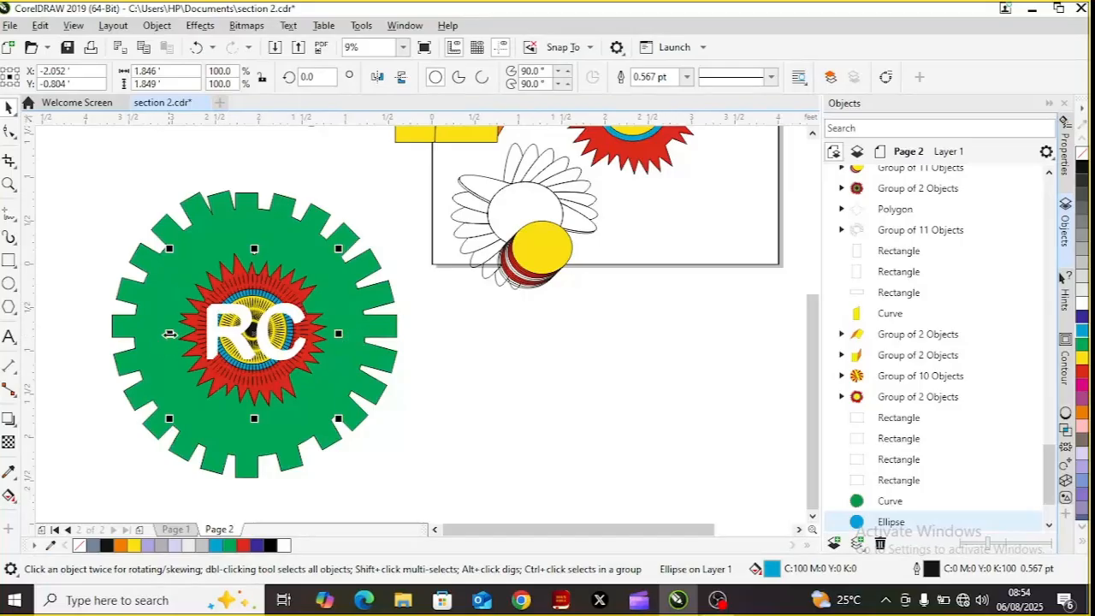
- Bring the cyan circle to the front of the layer and move it to the right edge of the gear
{"action": "key", "text": "Down"}
{"action": "key", "text": "Down"}
{"action": "mouse_move", "coordinate": [254, 333]}
{"action": "left_mouse_down"}
{"action": "mouse_move", "coordinate": [512, 393]}
{"action": "mouse_move", "coordinate": [468, 395]}
{"action": "mouse_move", "coordinate": [231, 341]}
{"action": "mouse_move", "coordinate": [253, 338]}
{"action": "mouse_move", "coordinate": [249, 329]}
{"action": "left_mouse_up"}
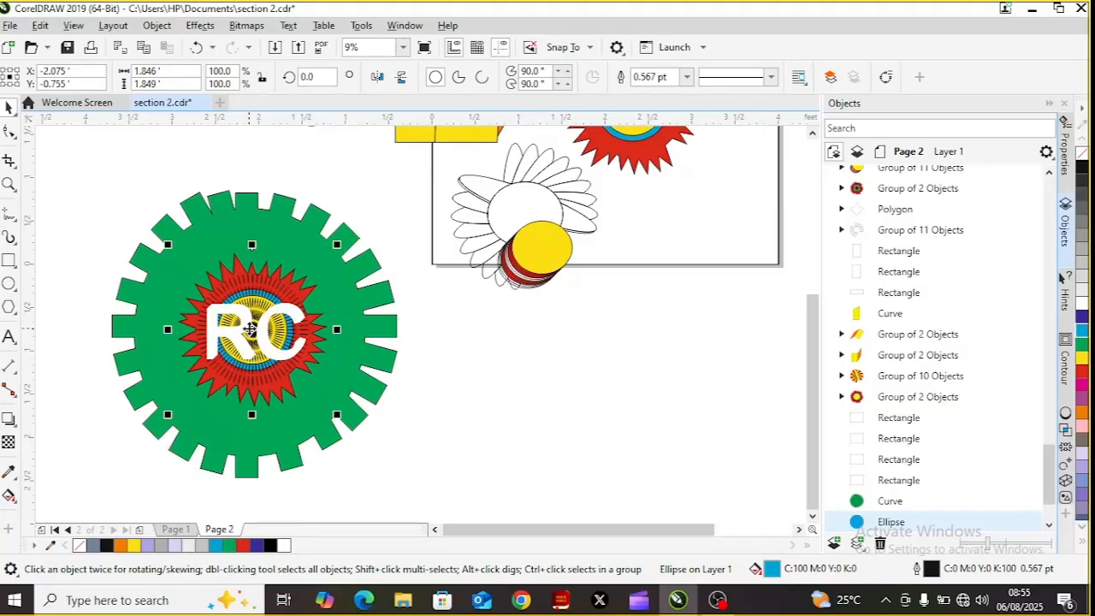
{"action": "key", "text": "shift+Page_Up"}
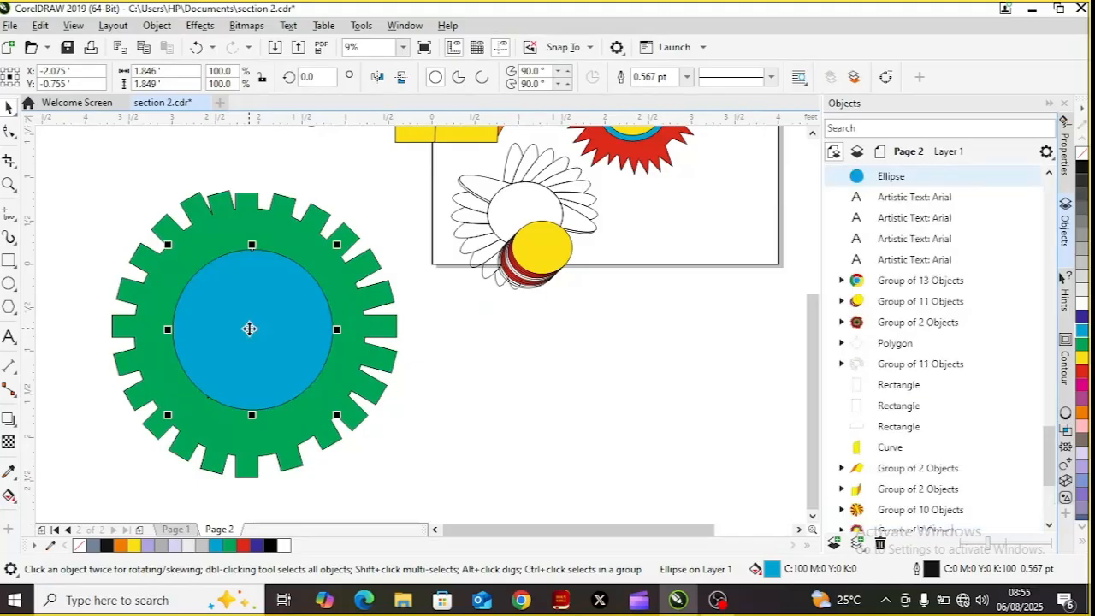
{"action": "left_click_drag", "start_coordinate": [249, 328], "coordinate": [420, 349]}
- Move the cyan circle completely clear of the gear and reposition the sunburst behind the RC text
{"action": "left_click", "coordinate": [251, 329]}
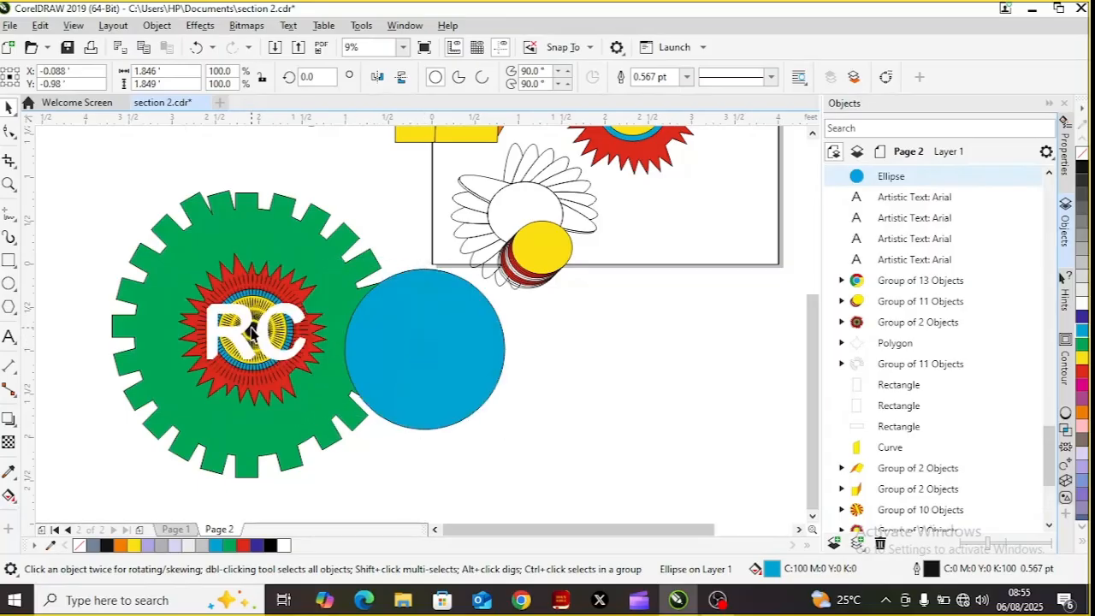
{"action": "left_click_drag", "start_coordinate": [251, 329], "coordinate": [504, 434]}
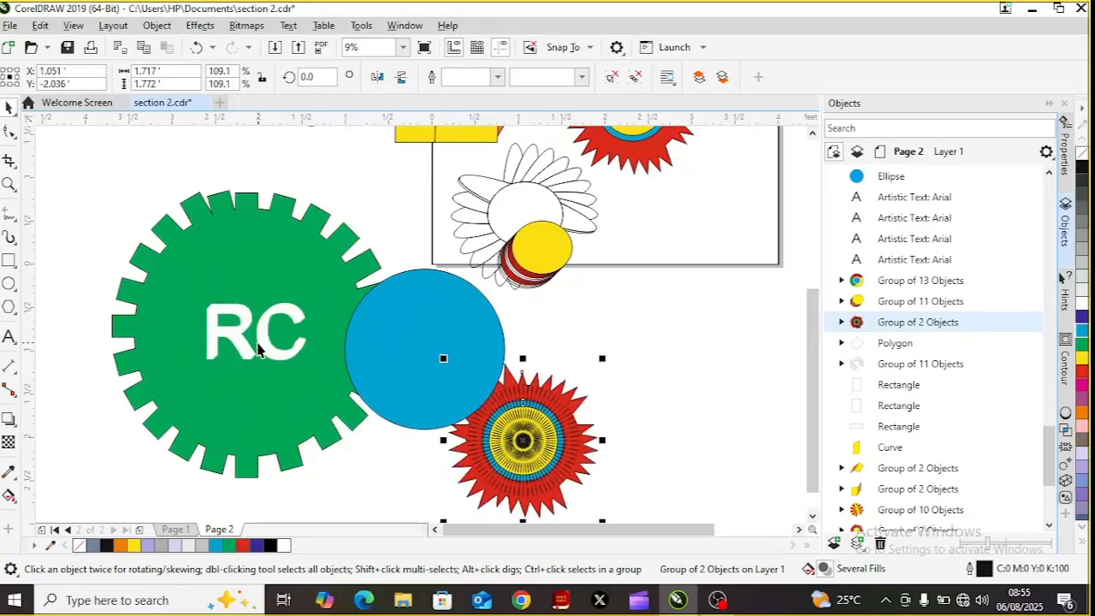
{"action": "left_click", "coordinate": [437, 342]}
{"action": "left_click_drag", "start_coordinate": [432, 332], "coordinate": [528, 320]}
{"action": "left_click_drag", "start_coordinate": [510, 448], "coordinate": [253, 337]}
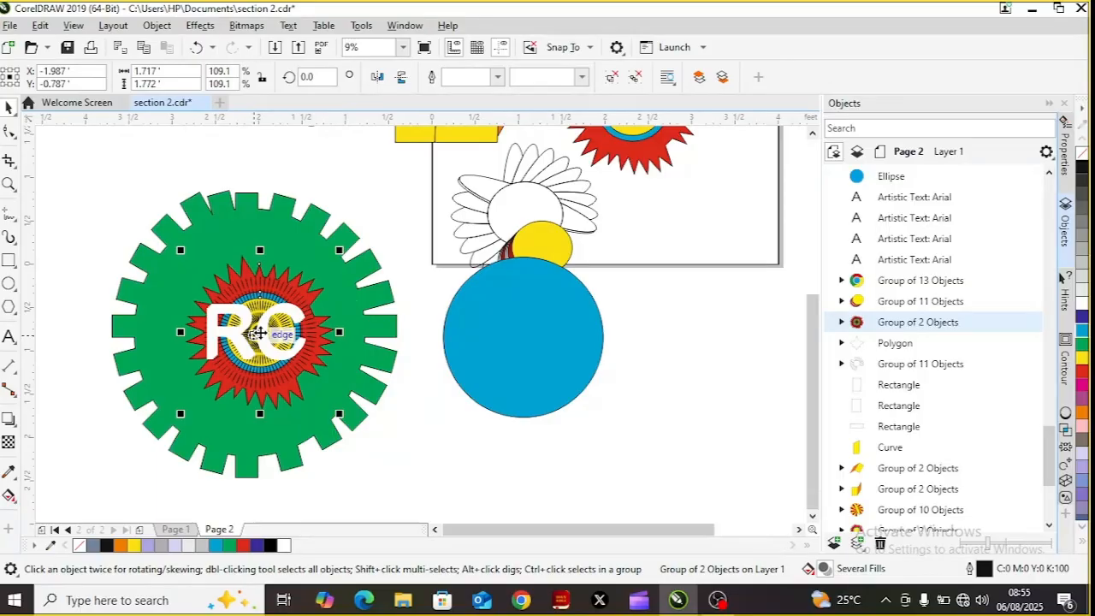
- Move the green gear behind the cyan circle and centre the sunburst behind the RC text
{"action": "left_click", "coordinate": [232, 240]}
{"action": "left_click_drag", "start_coordinate": [233, 241], "coordinate": [498, 242]}
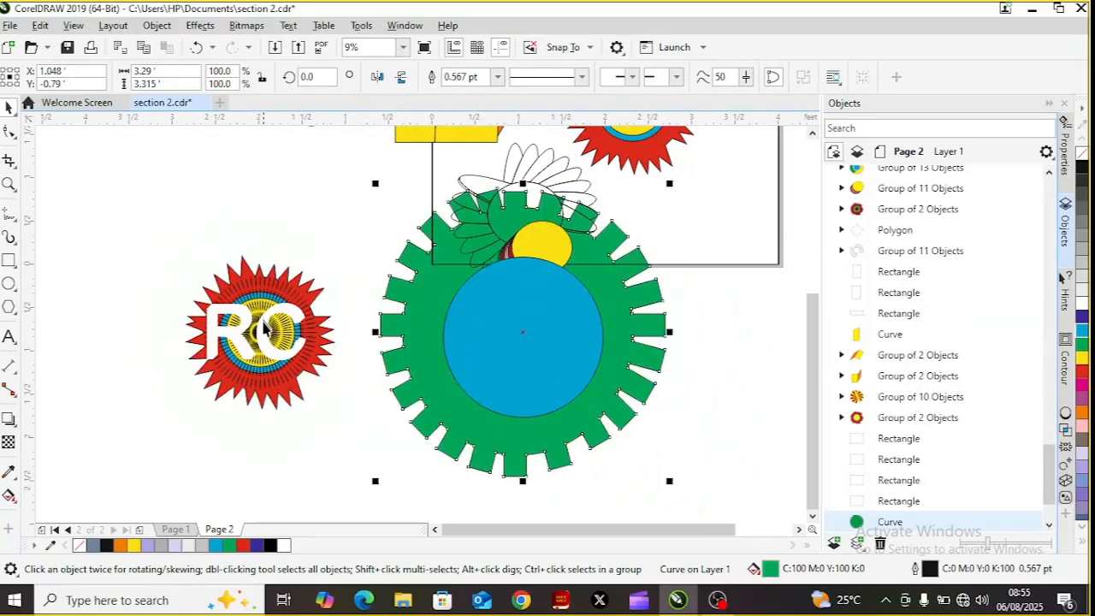
{"action": "left_click", "coordinate": [315, 342]}
{"action": "left_click_drag", "start_coordinate": [312, 336], "coordinate": [312, 337]}
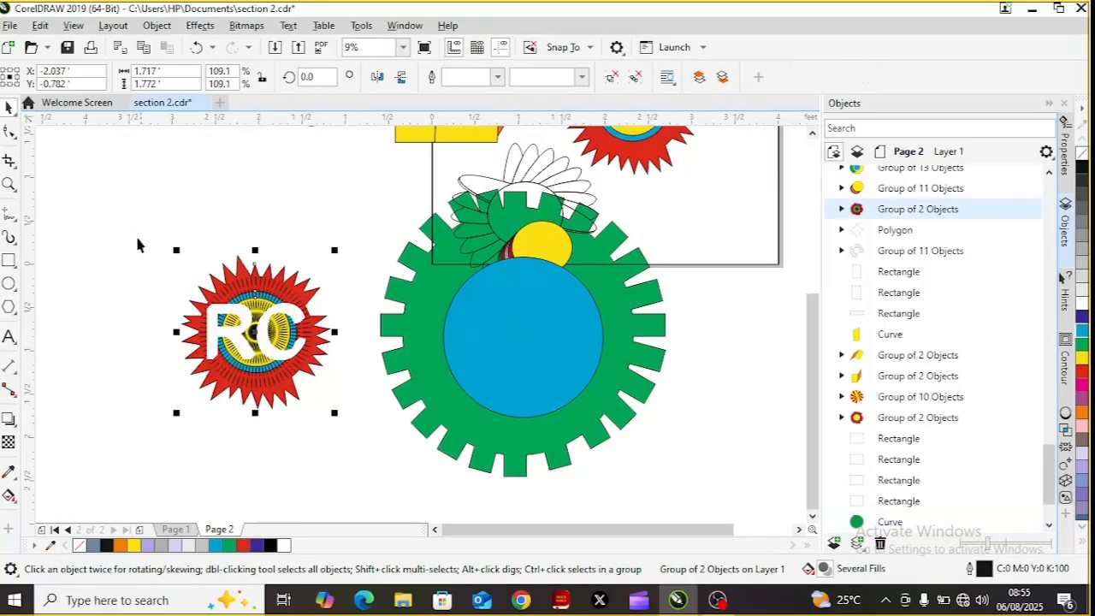
- Group the sunburst with the RC text copies and move the group to the lower right of the gear
{"action": "left_click_drag", "start_coordinate": [127, 217], "coordinate": [365, 458]}
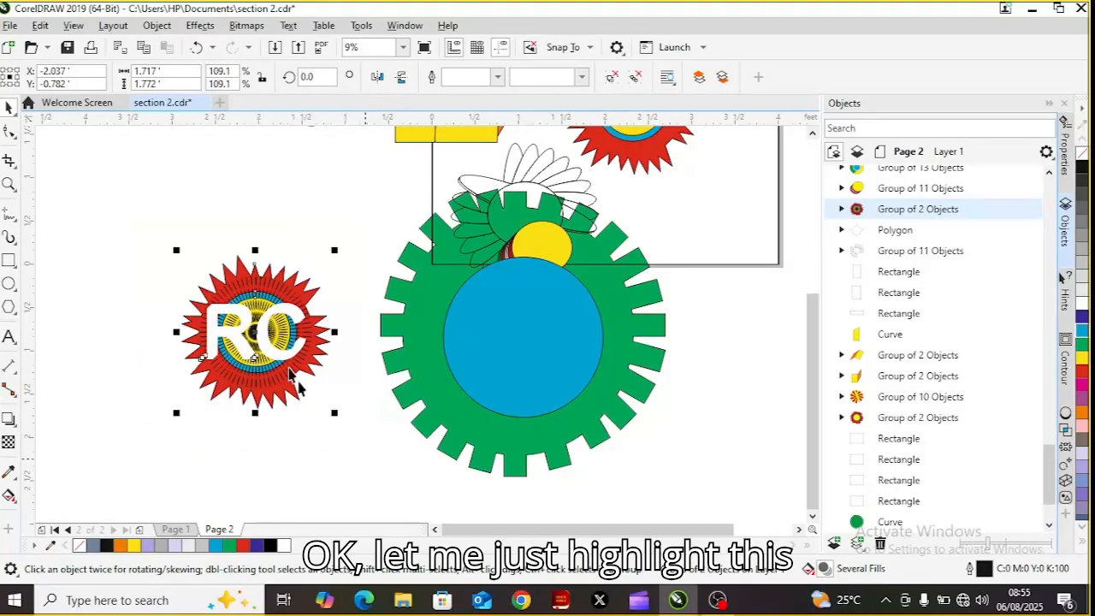
{"action": "right_click", "coordinate": [257, 339]}
{"action": "left_click", "coordinate": [297, 202]}
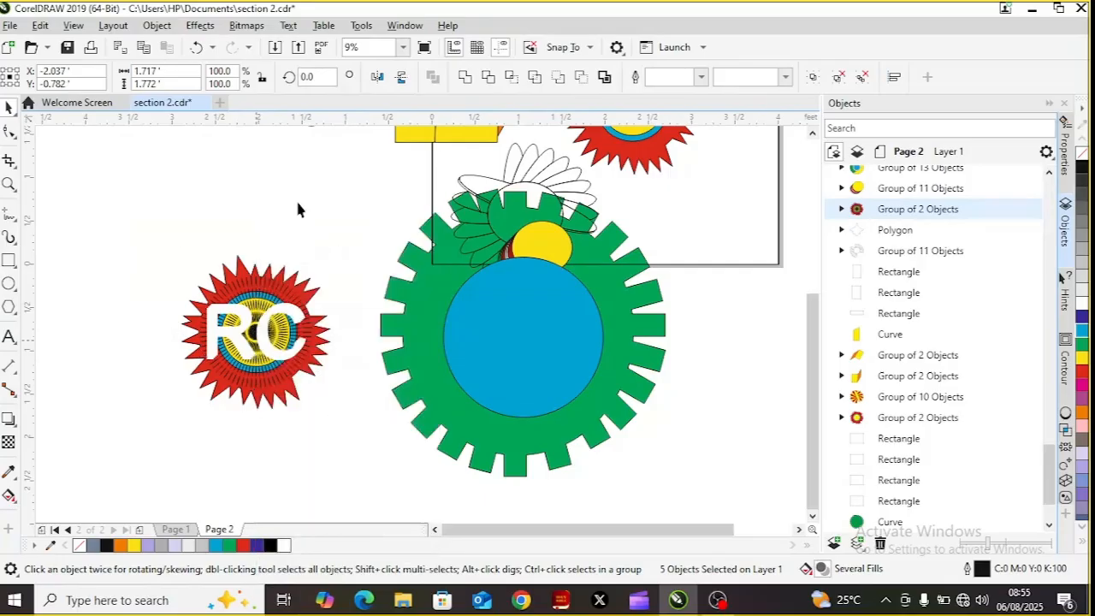
{"action": "left_click_drag", "start_coordinate": [253, 331], "coordinate": [702, 454]}
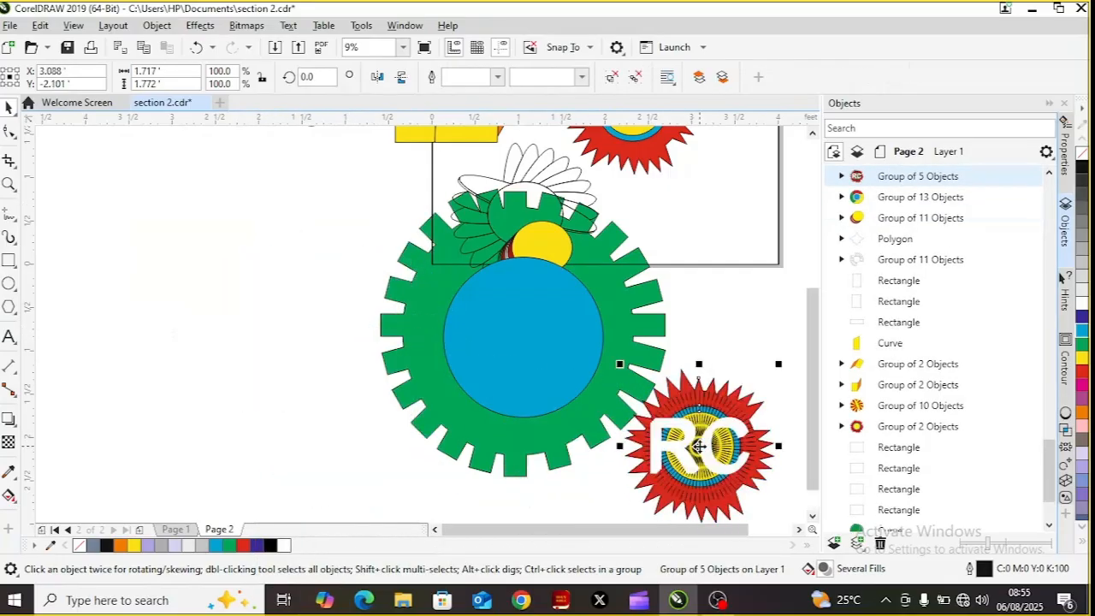
- Move the green gear to the empty area left of the page and centre the cyan circle on it
{"action": "left_click", "coordinate": [613, 292]}
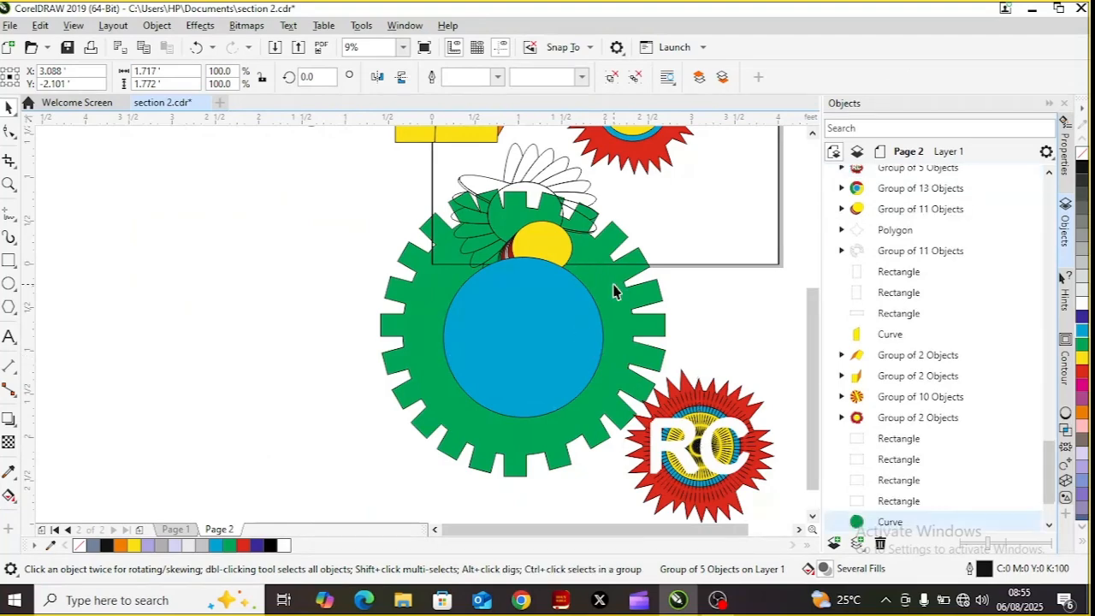
{"action": "left_click_drag", "start_coordinate": [610, 283], "coordinate": [317, 283]}
{"action": "left_click", "coordinate": [524, 351]}
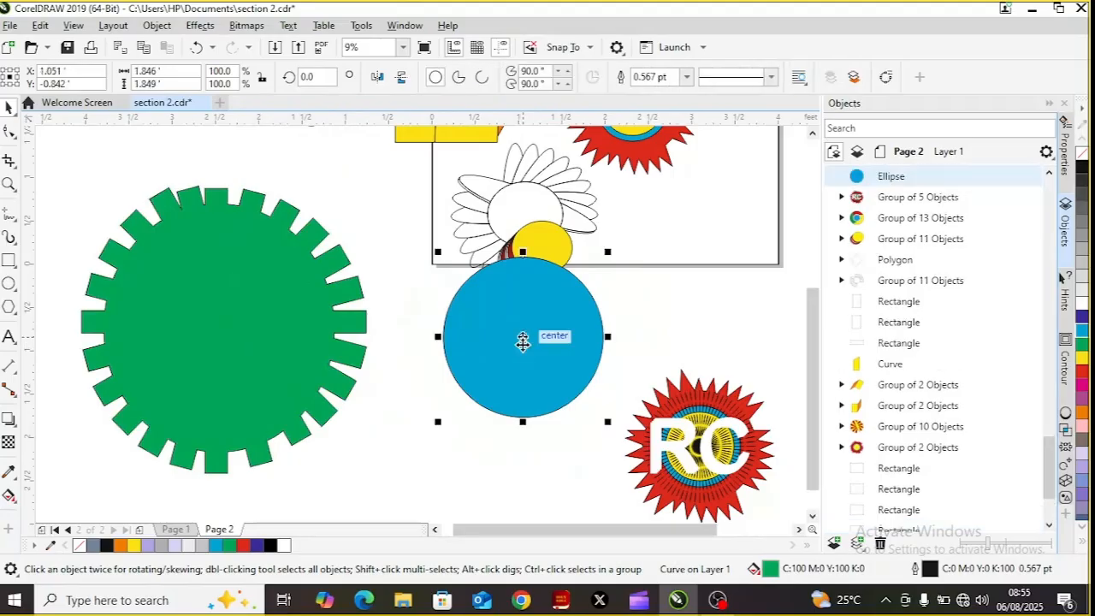
{"action": "left_click_drag", "start_coordinate": [521, 343], "coordinate": [224, 329]}
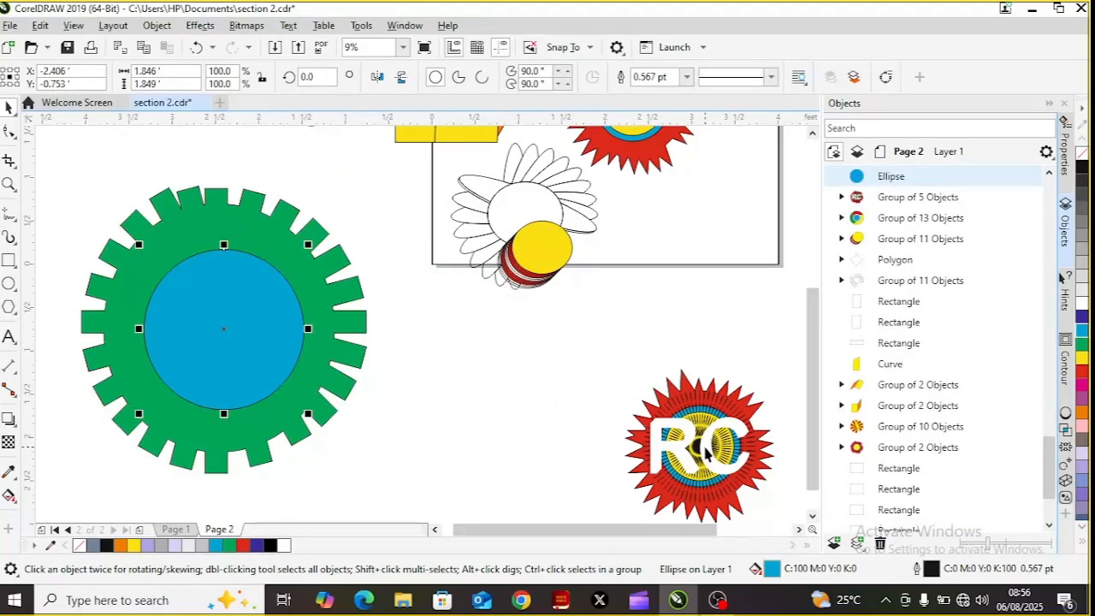
- Centre the RC sunburst group on the cyan circle and bring it forward one level
{"action": "left_click_drag", "start_coordinate": [698, 445], "coordinate": [374, 363]}
{"action": "left_click_drag", "start_coordinate": [264, 349], "coordinate": [233, 325]}
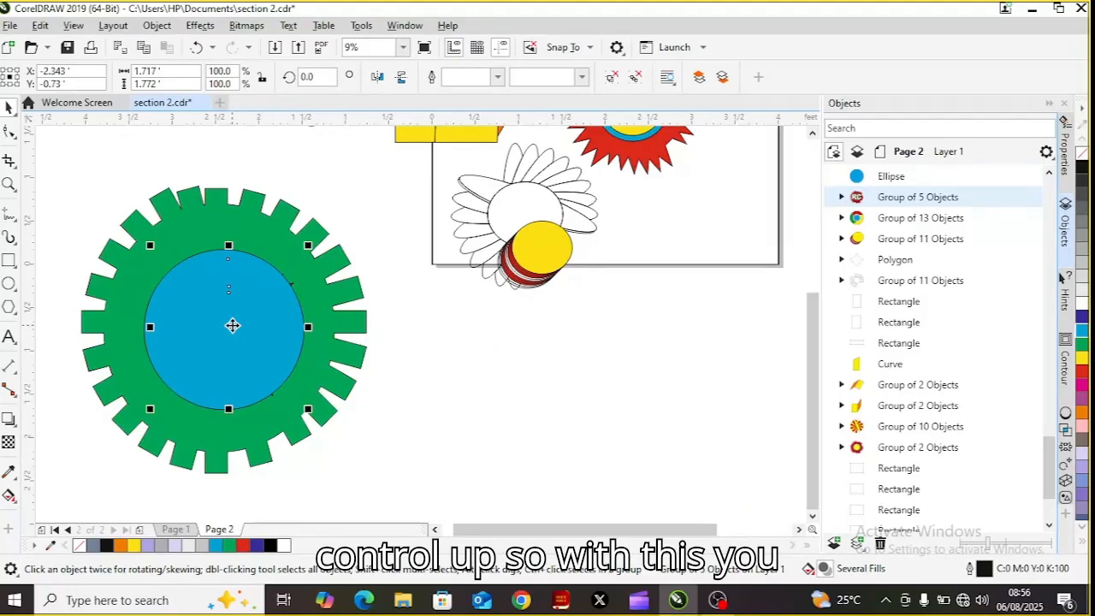
{"action": "key", "text": "ctrl+Page_Up"}
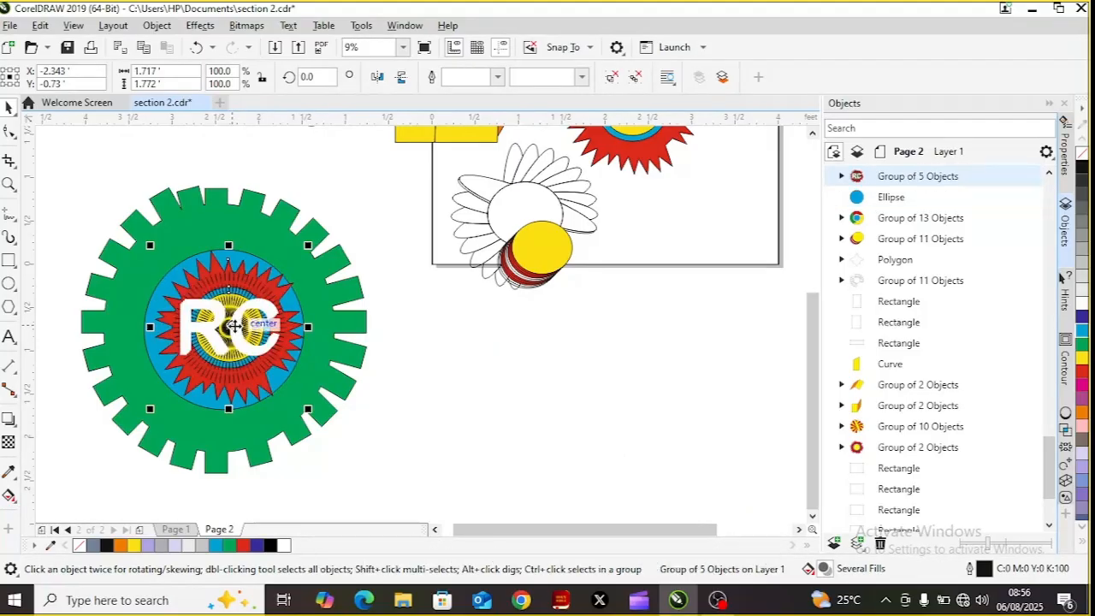
{"action": "left_click_drag", "start_coordinate": [231, 326], "coordinate": [226, 327]}
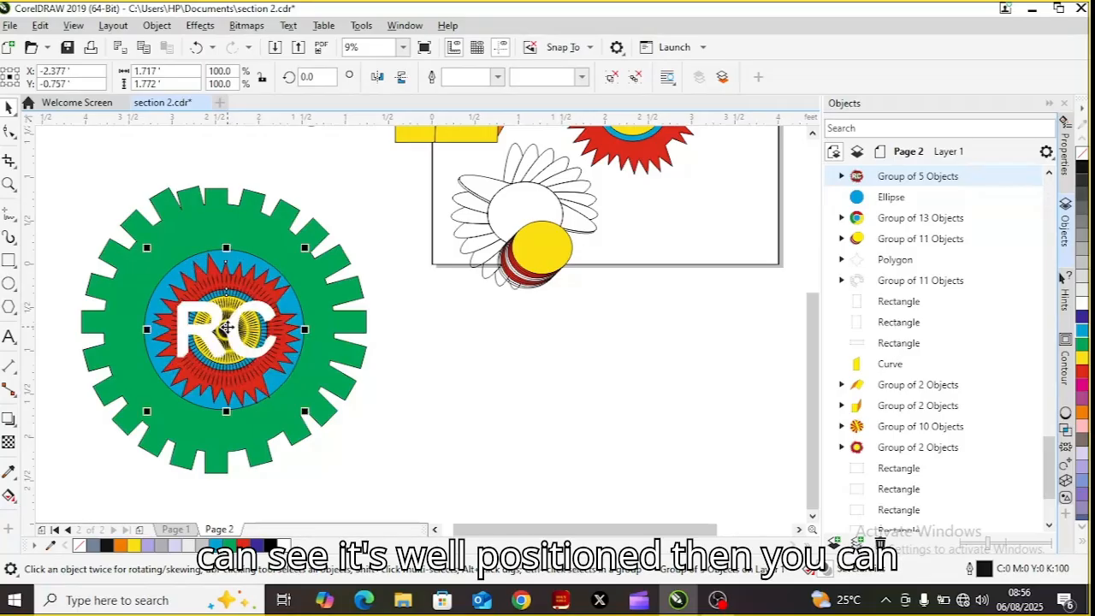
- Group the green gear, the cyan circle and the RC sunburst into one emblem
{"action": "left_click_drag", "start_coordinate": [57, 146], "coordinate": [399, 504]}
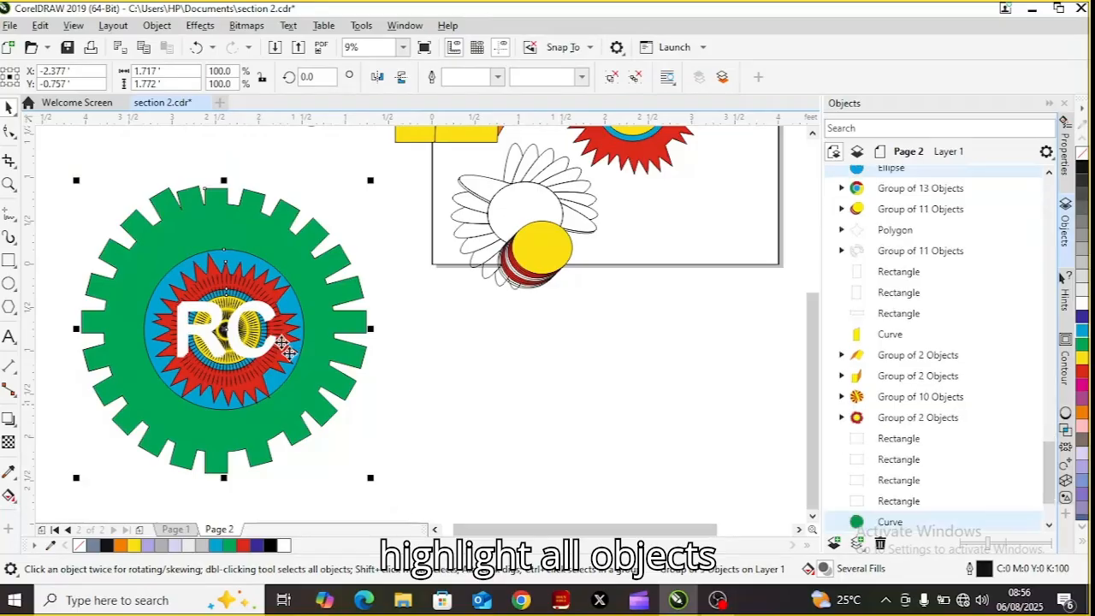
{"action": "right_click", "coordinate": [218, 298]}
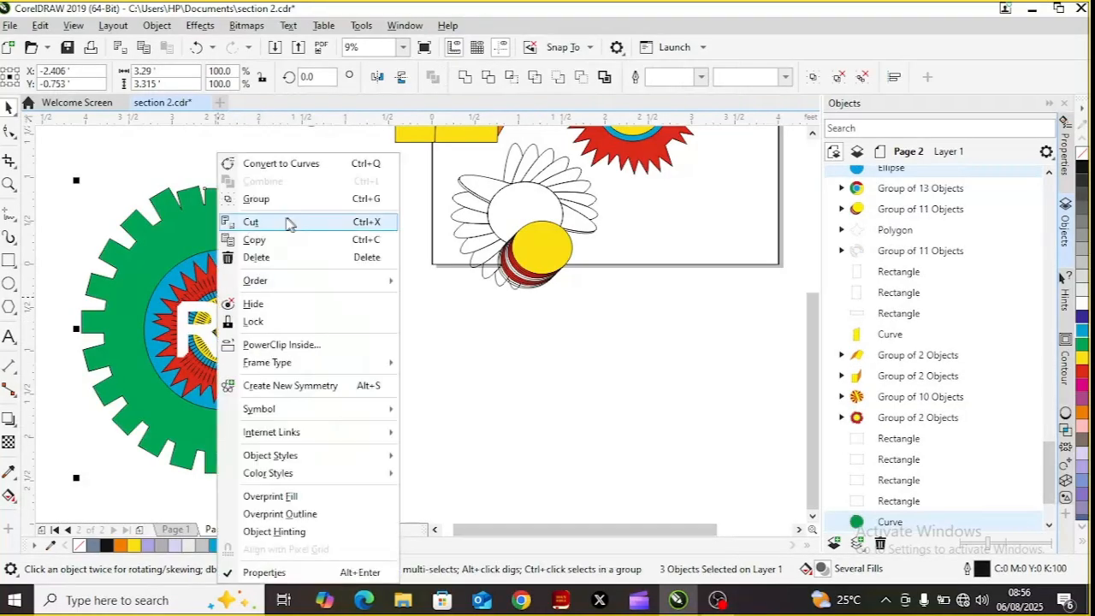
{"action": "left_click", "coordinate": [282, 209]}
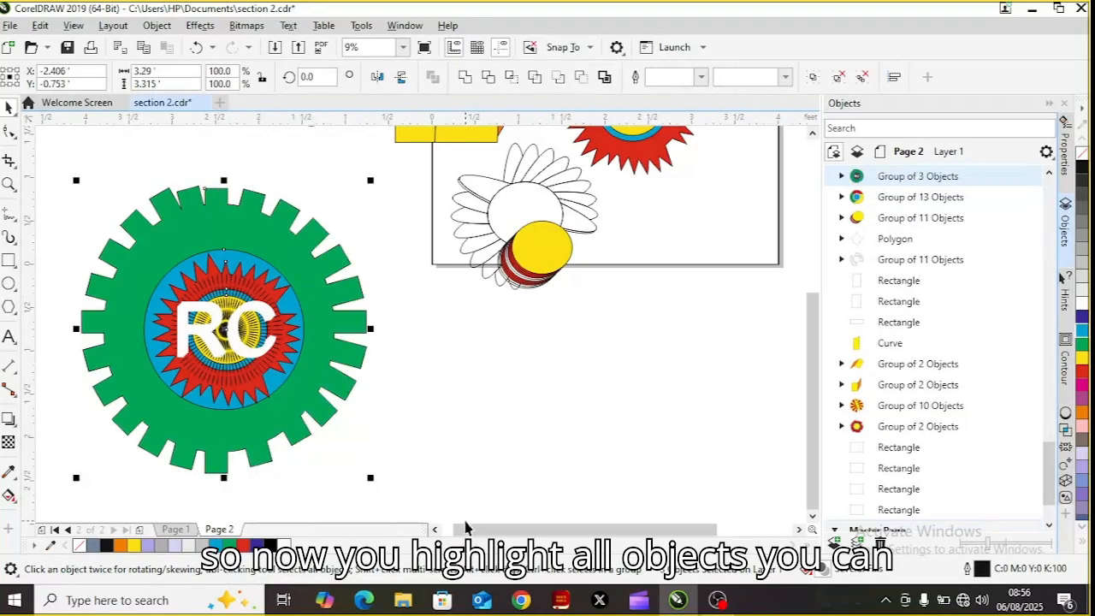
- Scale the grouped gear emblem down to about 1.18 ft wide and place it left of the page
{"action": "left_click_drag", "start_coordinate": [372, 482], "coordinate": [238, 344]}
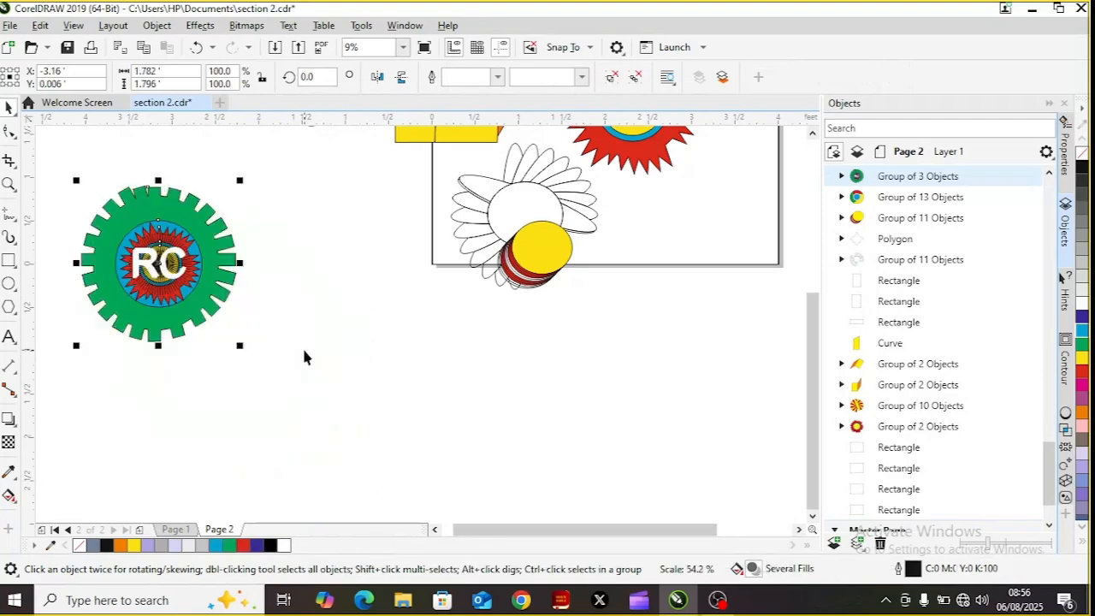
{"action": "left_click_drag", "start_coordinate": [200, 265], "coordinate": [293, 283]}
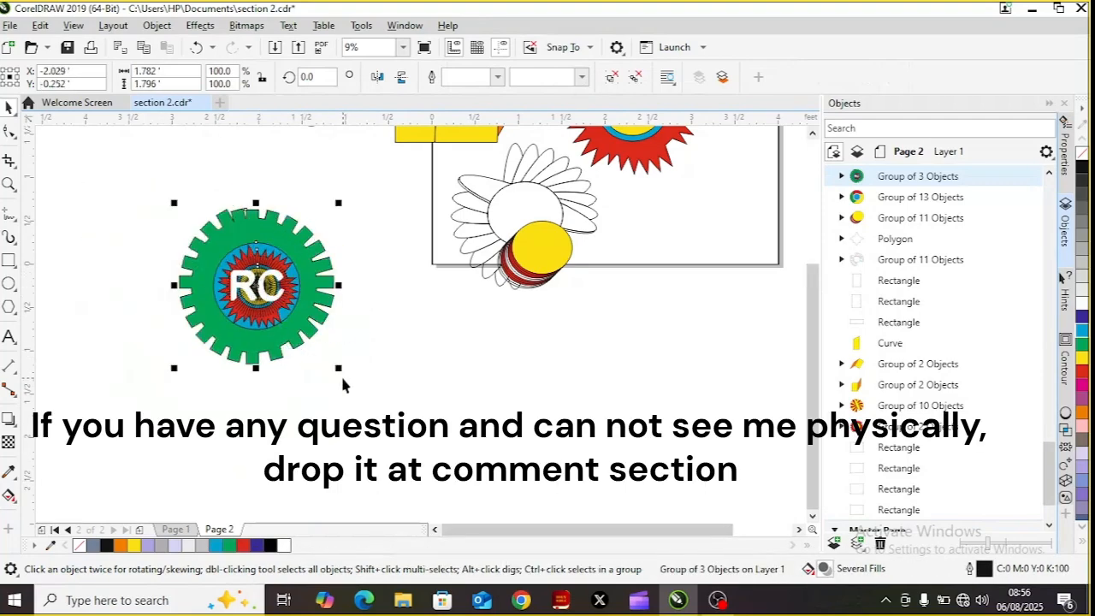
{"action": "left_click_drag", "start_coordinate": [338, 368], "coordinate": [286, 315]}
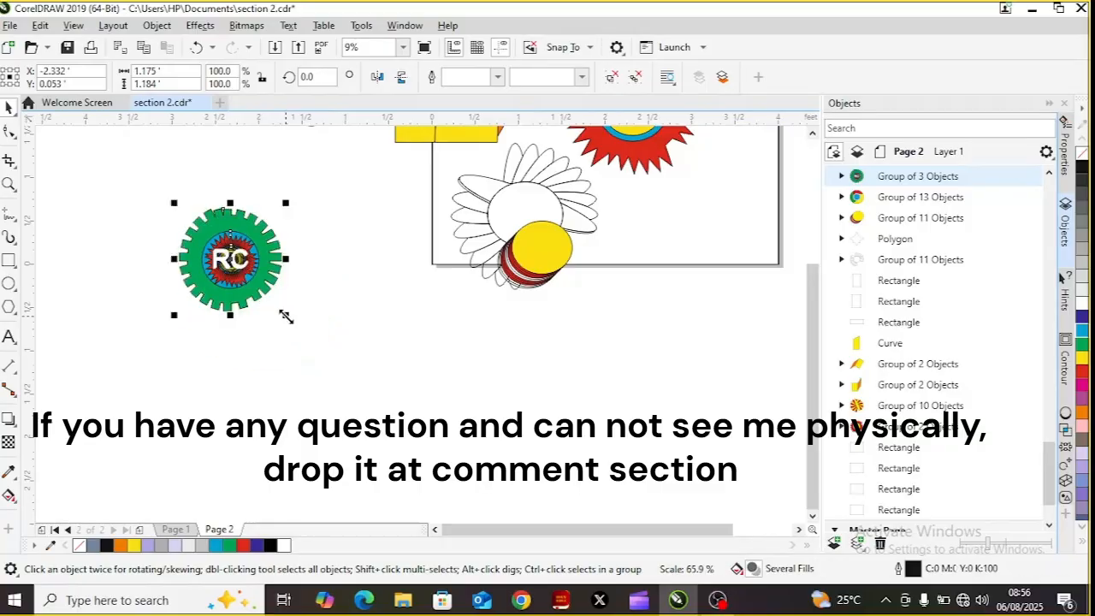
{"action": "left_click", "coordinate": [812, 133]}
{"action": "left_click", "coordinate": [812, 137]}
{"action": "left_click", "coordinate": [812, 137]}
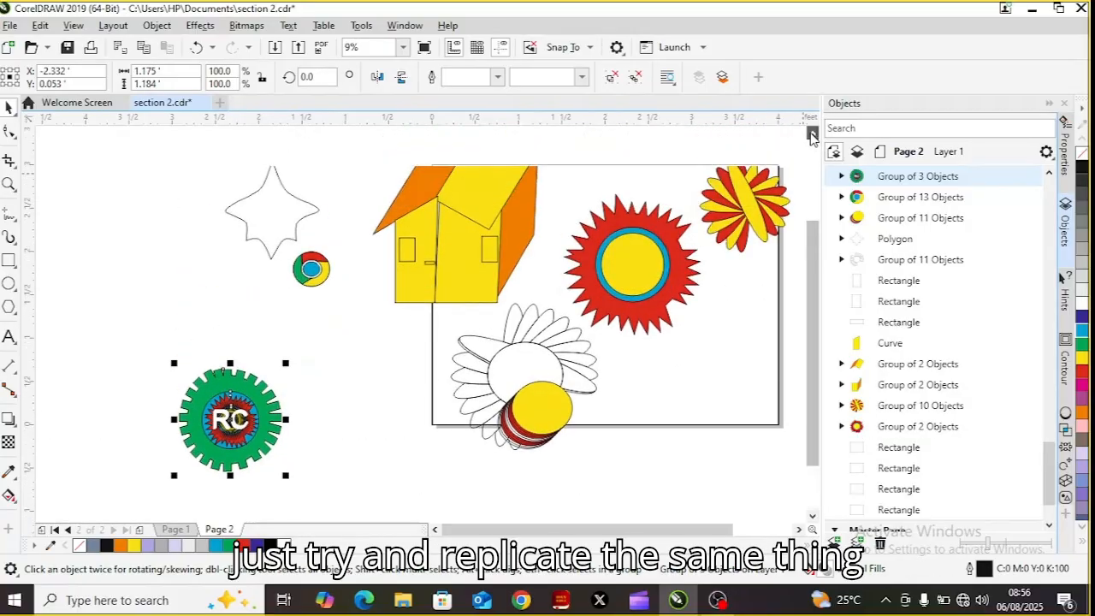